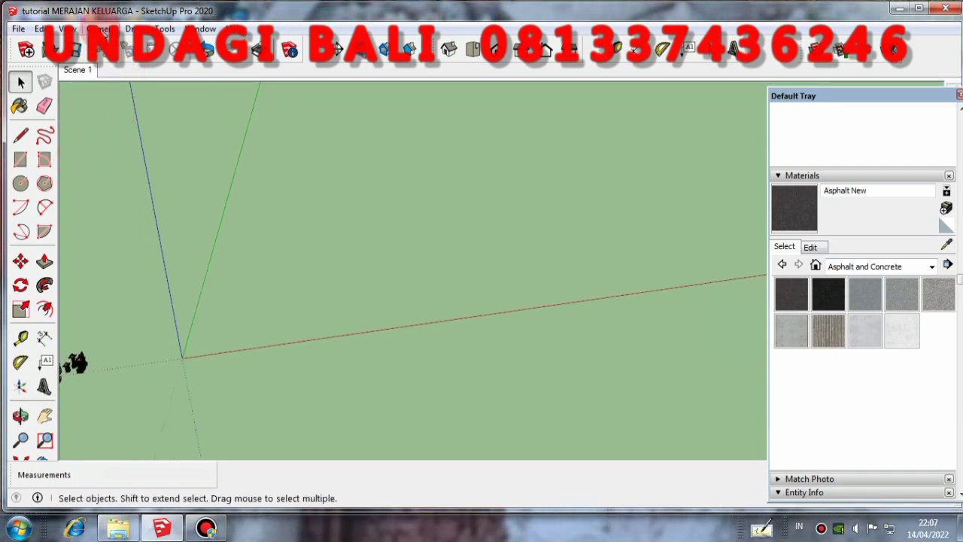
{"action": "left_click", "coordinate": [103, 30]}
{"action": "mouse_move", "coordinate": [78, 36]}
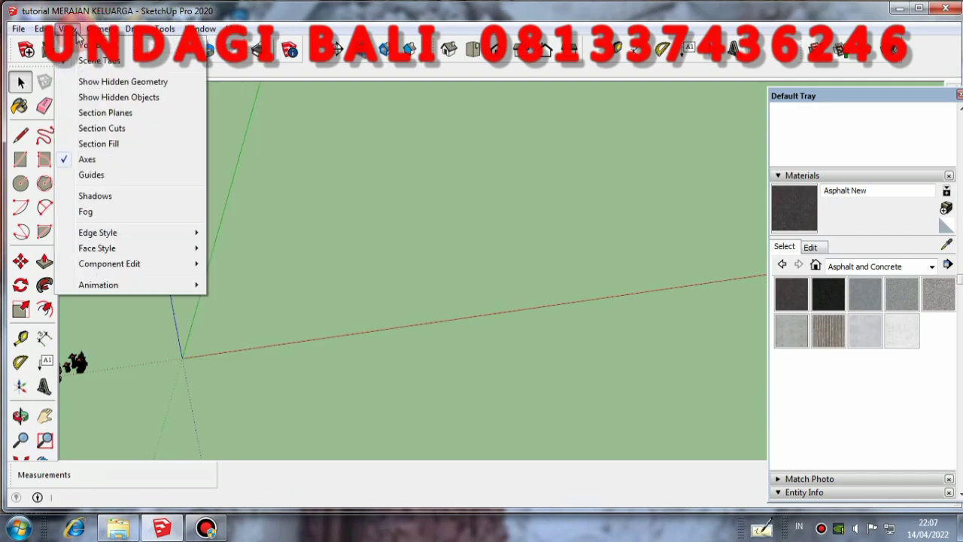
{"action": "left_click", "coordinate": [98, 60]}
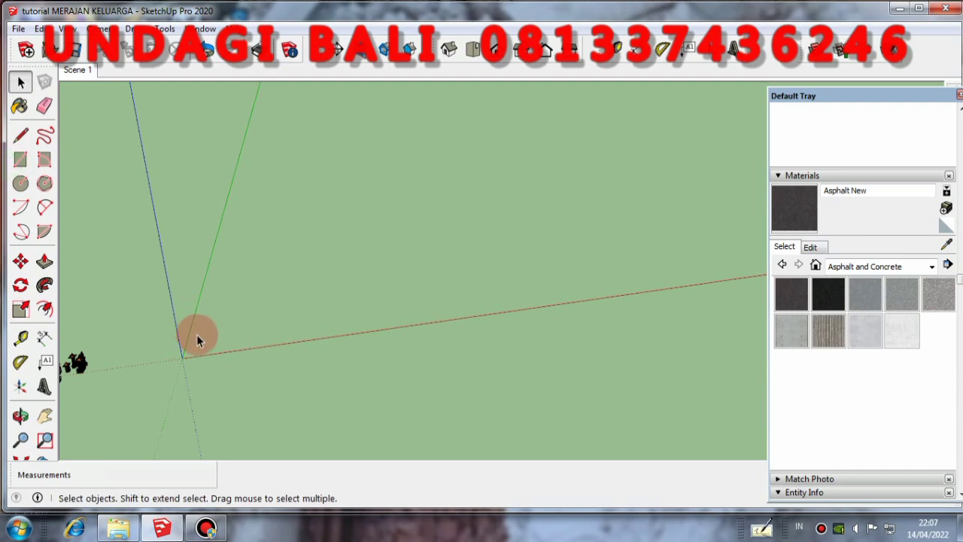
Step: Draw a ground rectangle from the origin, about 118 m along the red axis by 279 m along the green axis
{"action": "left_click", "coordinate": [20, 159]}
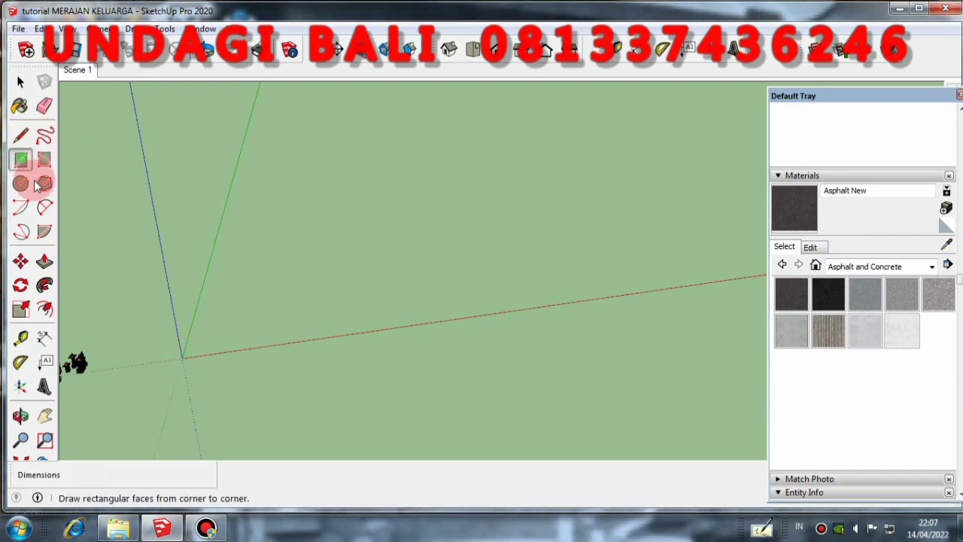
{"action": "left_click", "coordinate": [182, 358]}
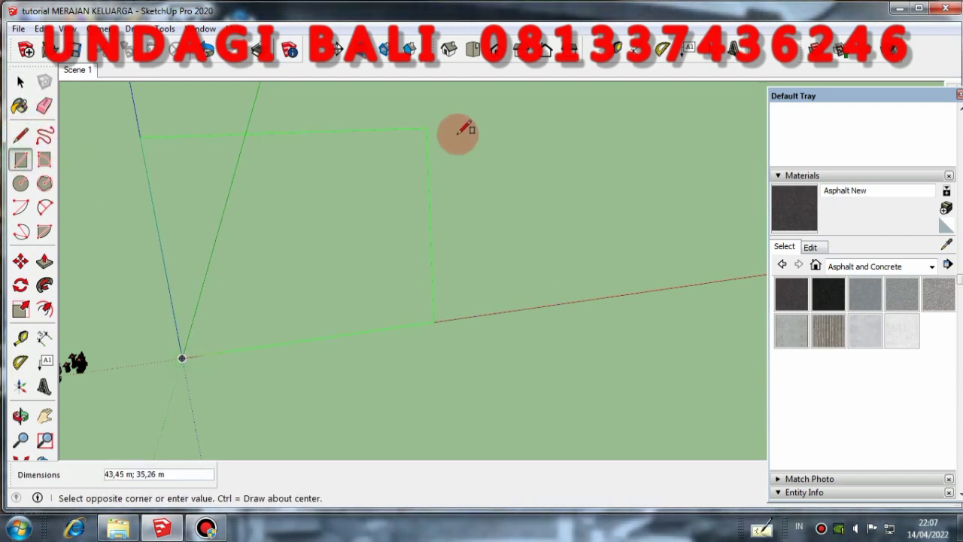
{"action": "middle_click_drag", "start_coordinate": [329, 224], "coordinate": [361, 218]}
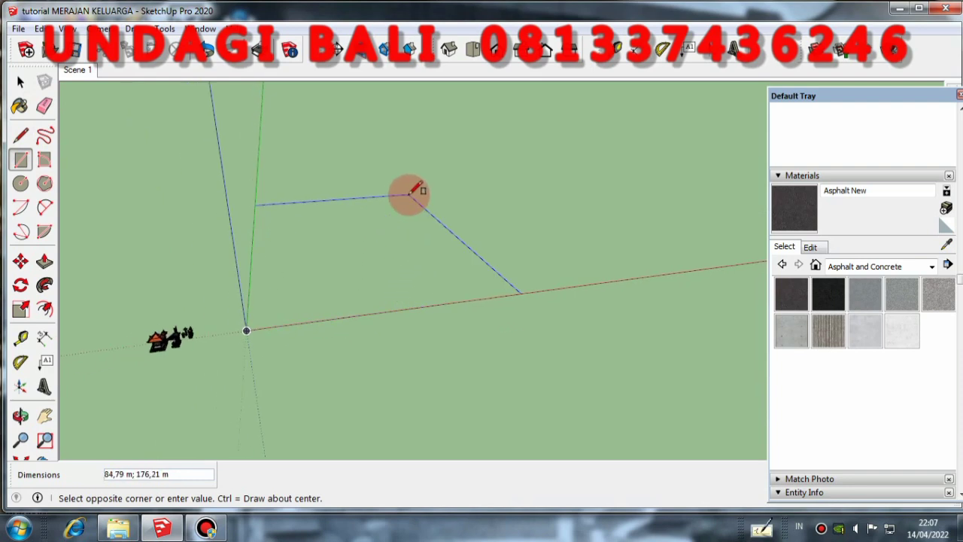
{"action": "left_click", "coordinate": [423, 166]}
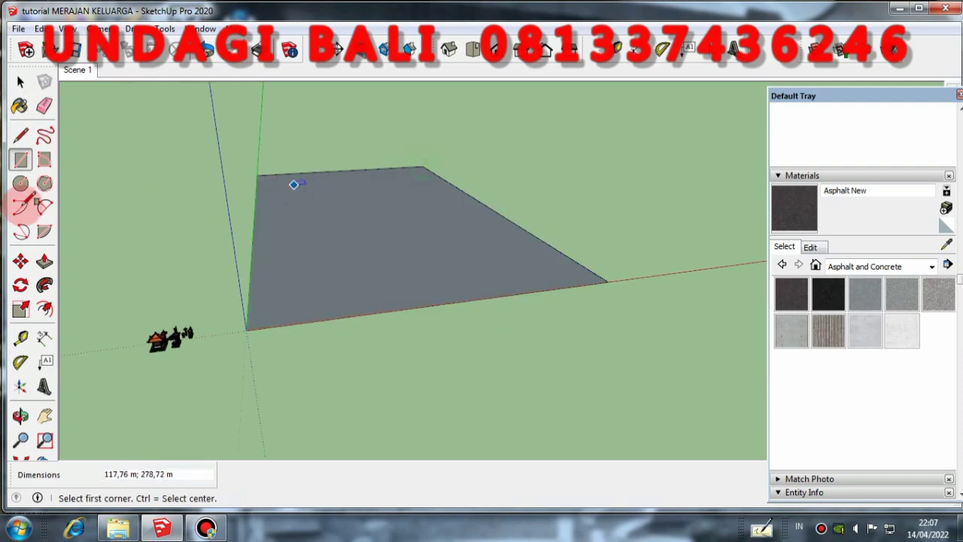
{"action": "left_click", "coordinate": [20, 82]}
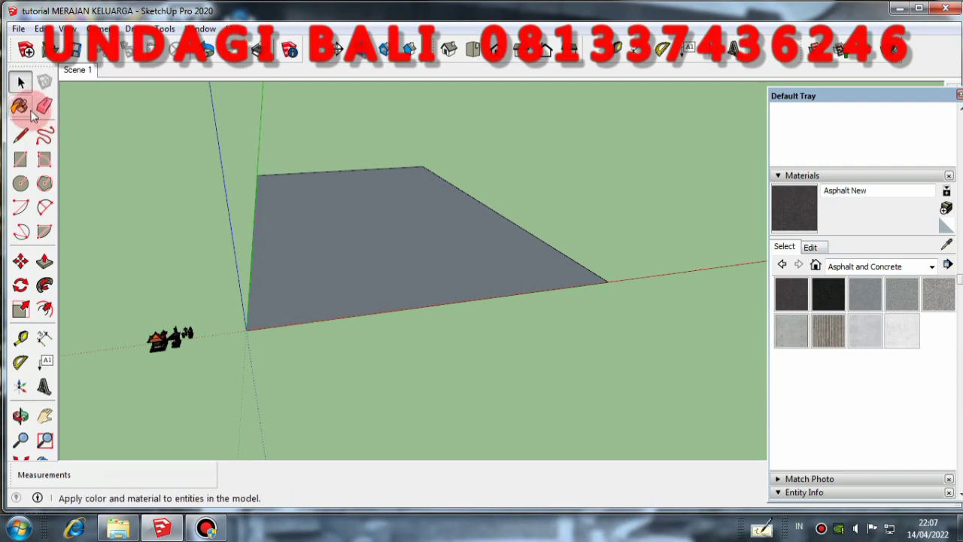
Step: Paint the ground rectangle with Grass Dark Green from the Landscaping, Fencing and Vegetation materials
{"action": "left_click", "coordinate": [21, 106]}
{"action": "left_click", "coordinate": [932, 266]}
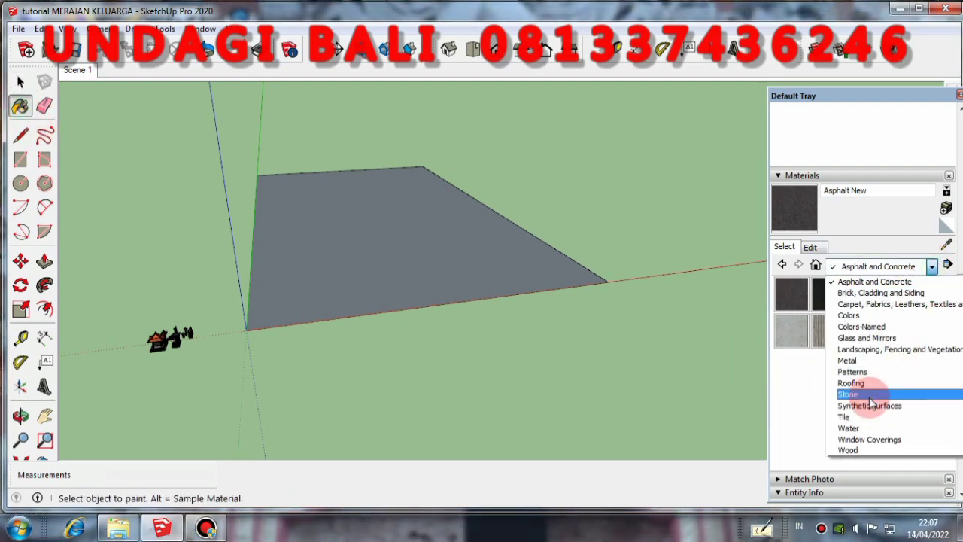
{"action": "left_click", "coordinate": [869, 348]}
{"action": "left_click", "coordinate": [902, 368]}
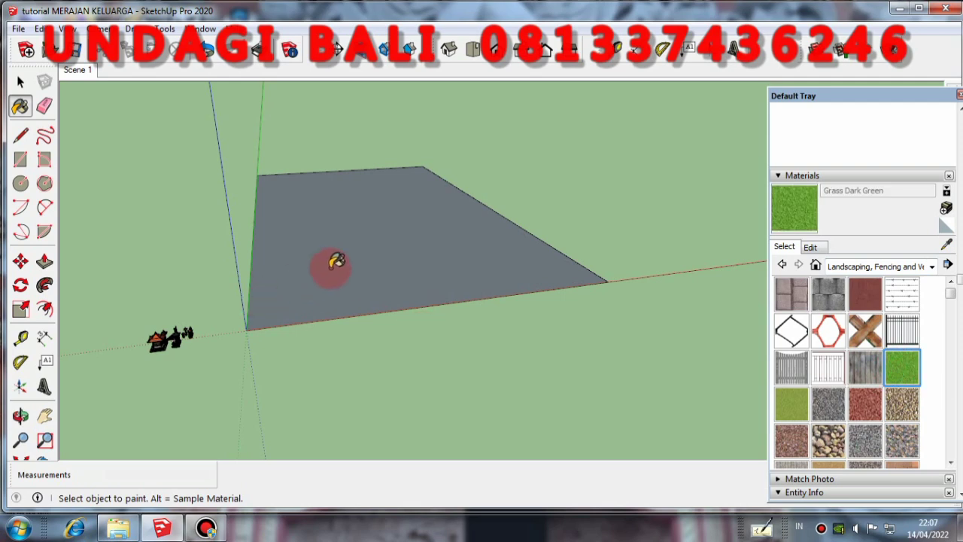
{"action": "left_click", "coordinate": [355, 268]}
Step: Draw a line about 23 m long on the grass near the origin as the shaft of a direction arrow
{"action": "mouse_move", "coordinate": [375, 334]}
{"action": "middle_mouse_down"}
{"action": "mouse_move", "coordinate": [342, 387]}
{"action": "mouse_move", "coordinate": [361, 329]}
{"action": "mouse_move", "coordinate": [327, 347]}
{"action": "middle_mouse_up"}
{"action": "left_click", "coordinate": [21, 135]}
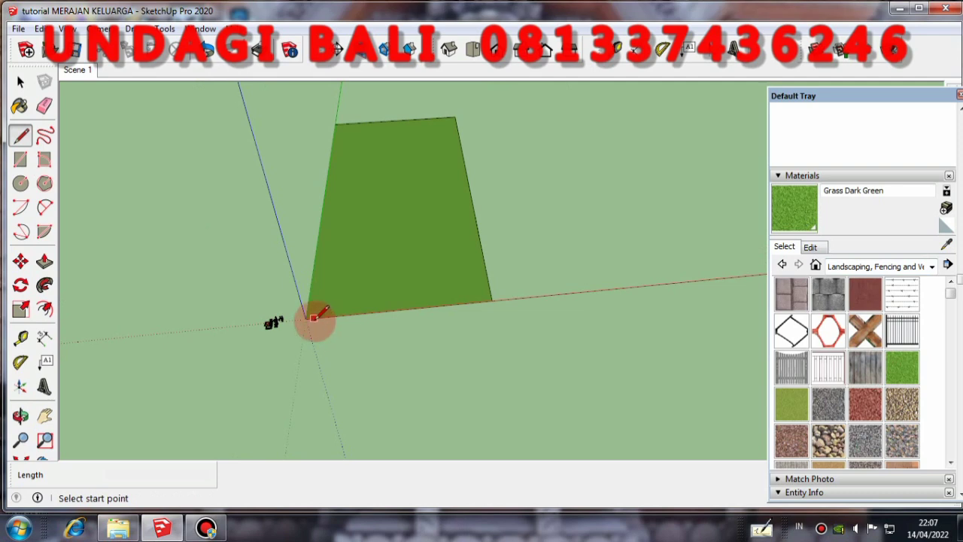
{"action": "scroll", "coordinate": [343, 277], "scroll_direction": "up", "scroll_amount": 3}
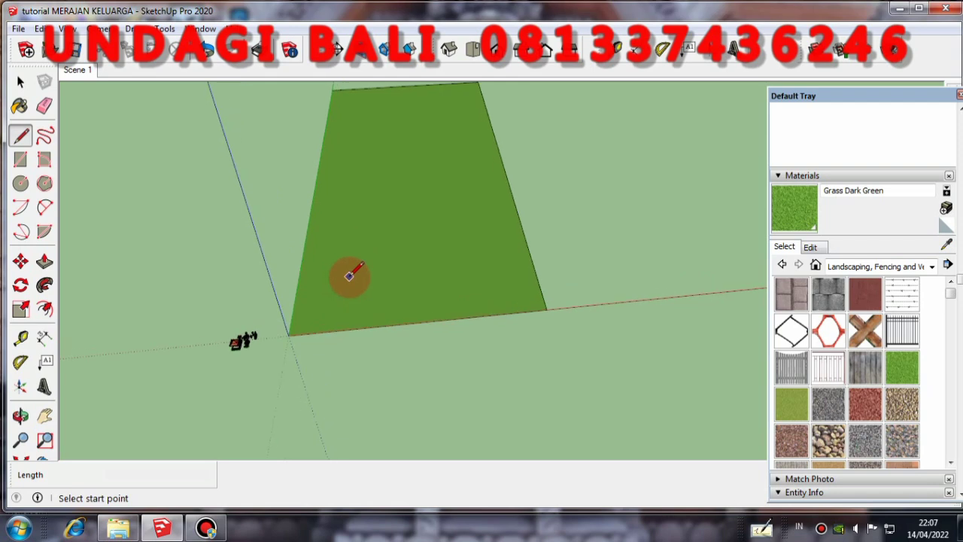
{"action": "left_click", "coordinate": [349, 270]}
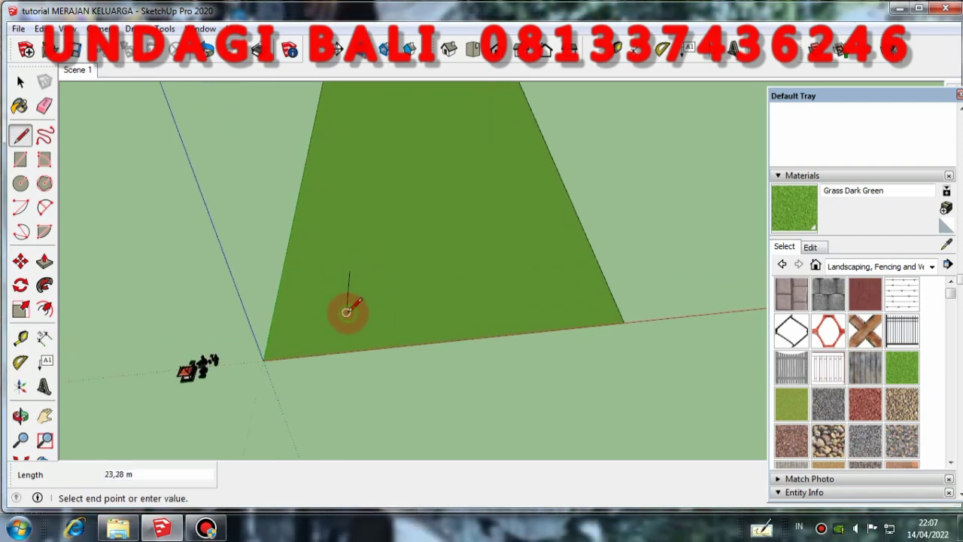
{"action": "left_click", "coordinate": [346, 311]}
Step: Add two short diagonal lines at the far end of the shaft to form the arrowhead
{"action": "scroll", "coordinate": [350, 279], "scroll_direction": "up", "scroll_amount": 3}
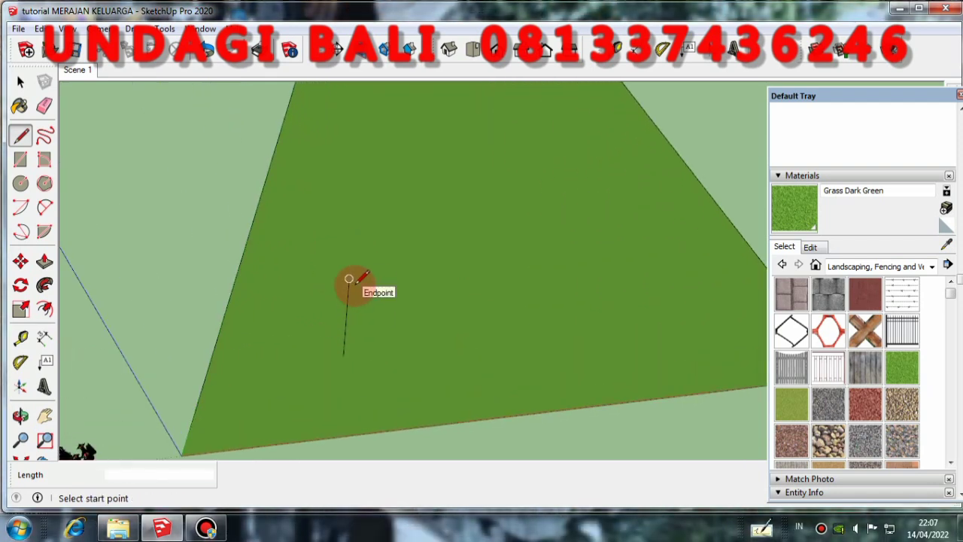
{"action": "scroll", "coordinate": [349, 270], "scroll_direction": "down", "scroll_amount": 1}
{"action": "scroll", "coordinate": [349, 272], "scroll_direction": "up", "scroll_amount": 3}
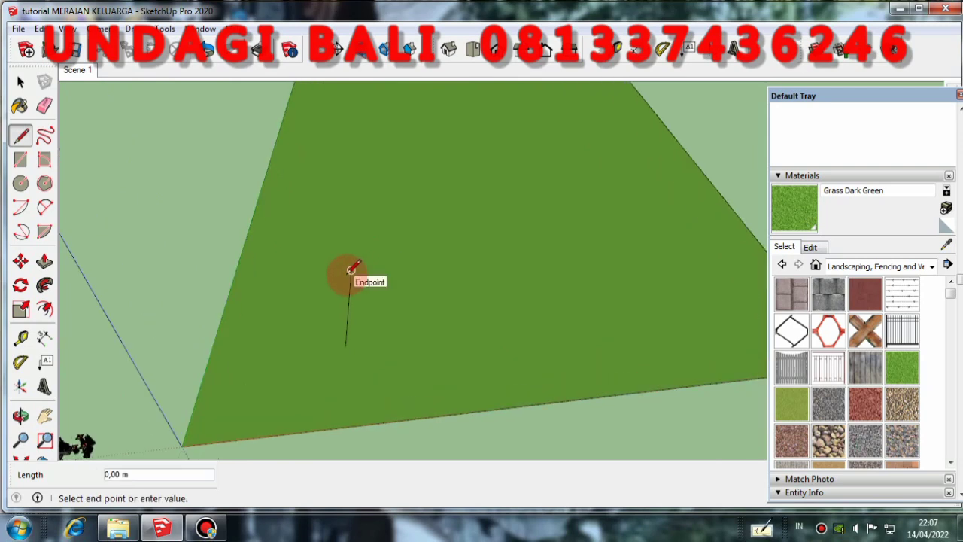
{"action": "left_click", "coordinate": [321, 303]}
{"action": "key", "text": "Escape"}
{"action": "left_click", "coordinate": [352, 268]}
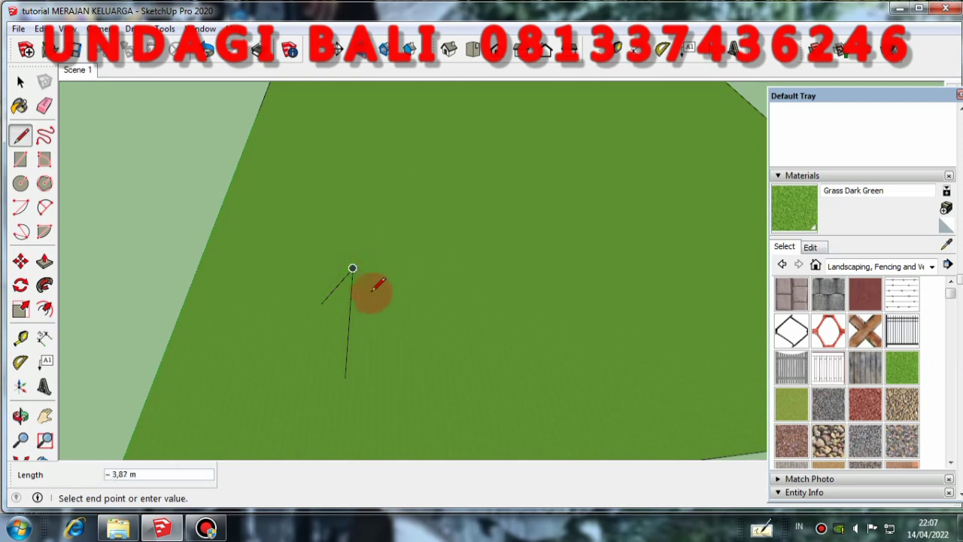
{"action": "left_click", "coordinate": [379, 299]}
{"action": "key", "text": "Escape"}
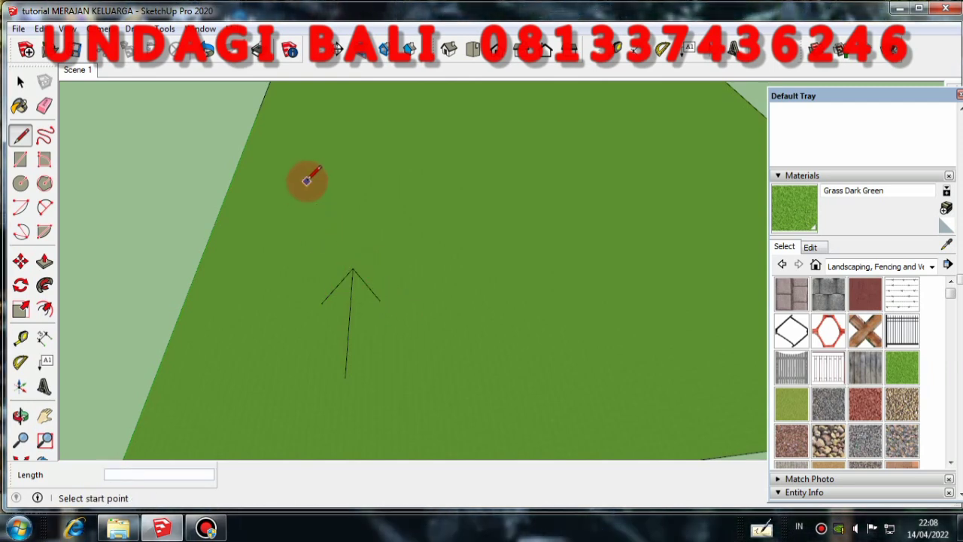
Step: Draw a letter U from three lines on the grass just beyond the arrowhead
{"action": "left_click", "coordinate": [330, 199]}
{"action": "left_click", "coordinate": [325, 239]}
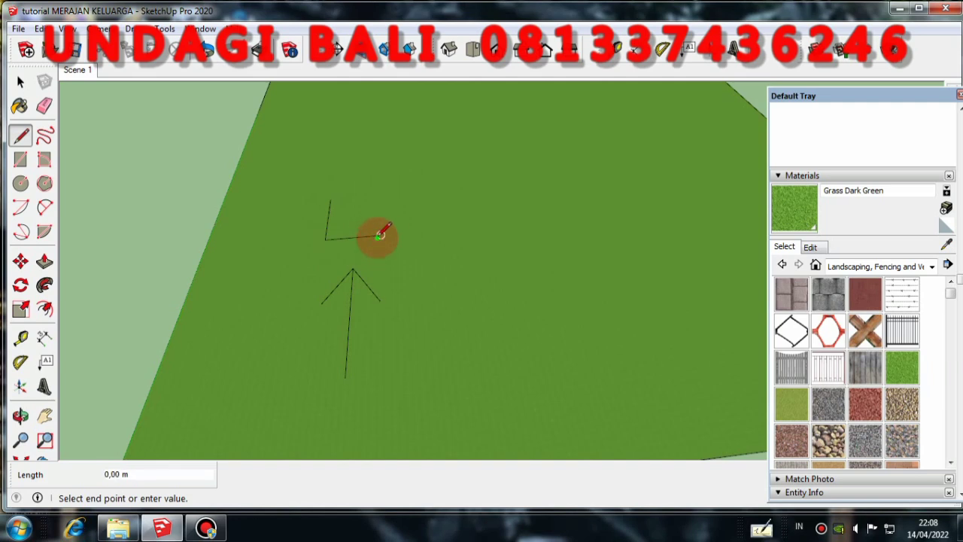
{"action": "left_click", "coordinate": [382, 196]}
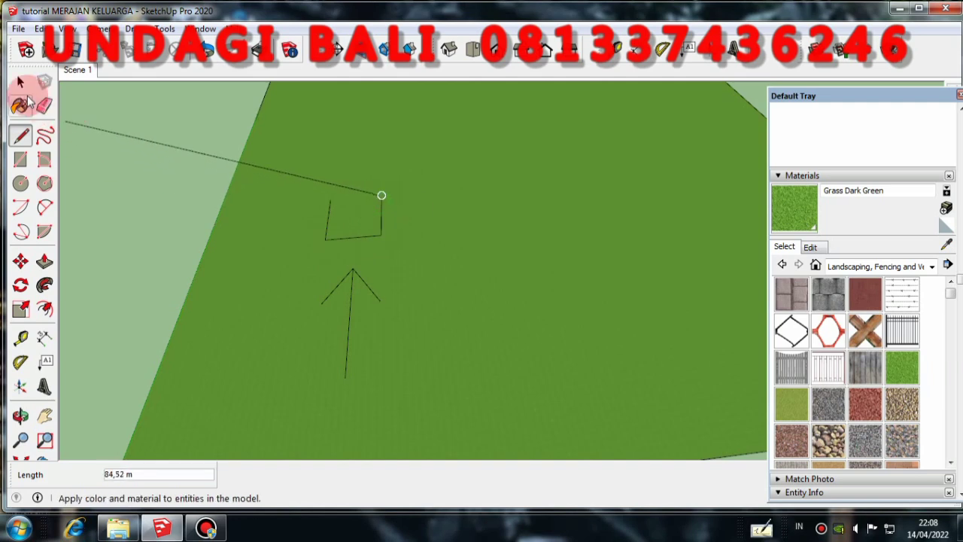
{"action": "left_click", "coordinate": [21, 82]}
Step: Draw a road rectangle from the origin along the grass plot's front edge, about 142 m by 26 m
{"action": "middle_click_drag", "start_coordinate": [361, 248], "coordinate": [183, 299]}
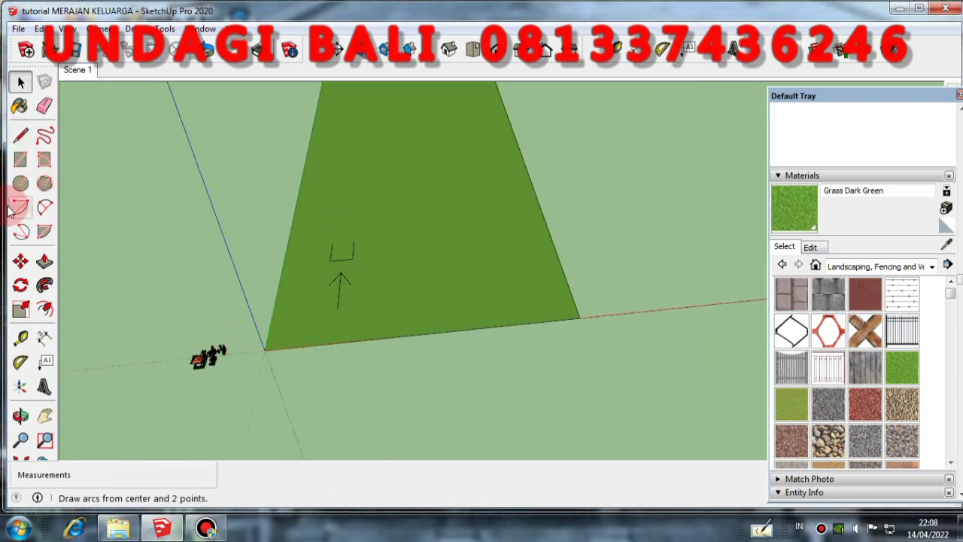
{"action": "left_click", "coordinate": [21, 161]}
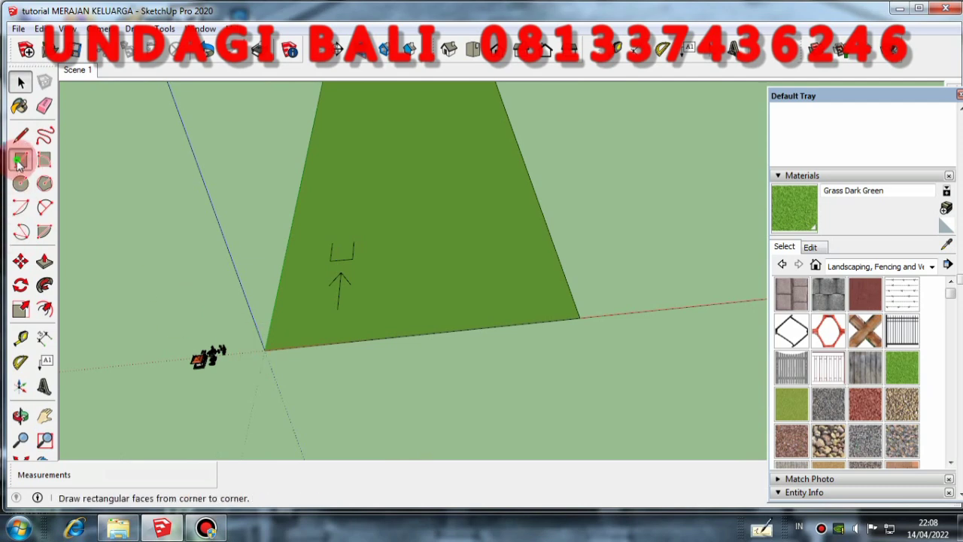
{"action": "left_click", "coordinate": [264, 350]}
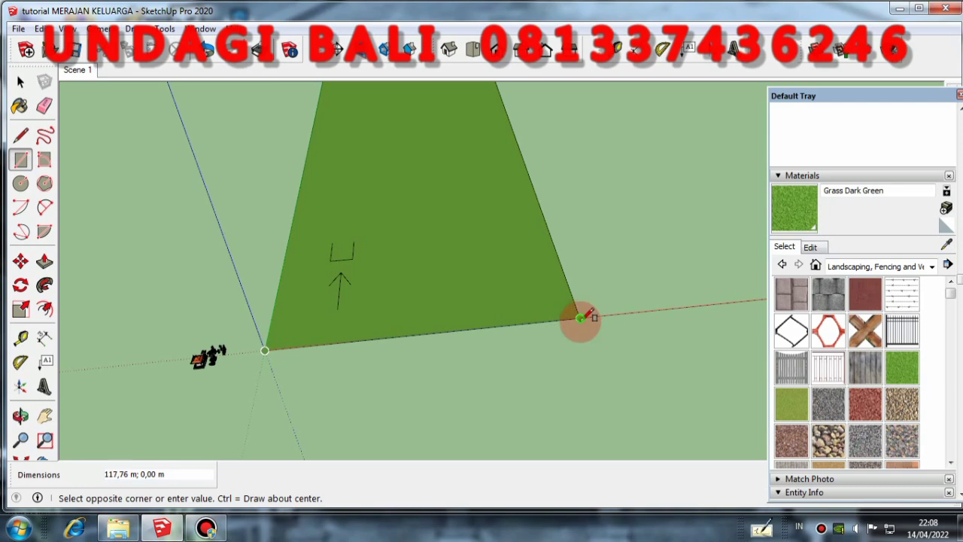
{"action": "left_click", "coordinate": [663, 359]}
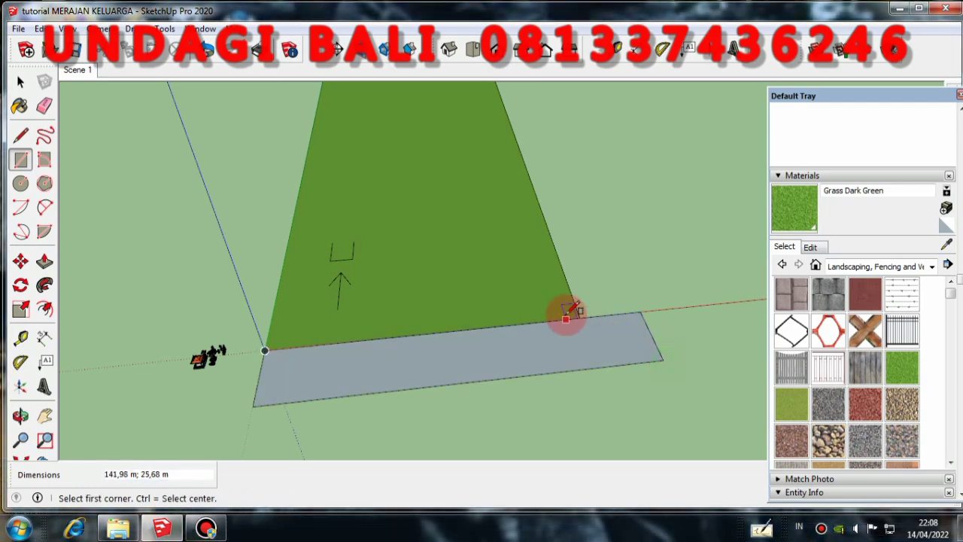
Step: Paint the front road strip with Asphalt New from the Asphalt and Concrete materials
{"action": "middle_click_drag", "start_coordinate": [565, 314], "coordinate": [527, 301]}
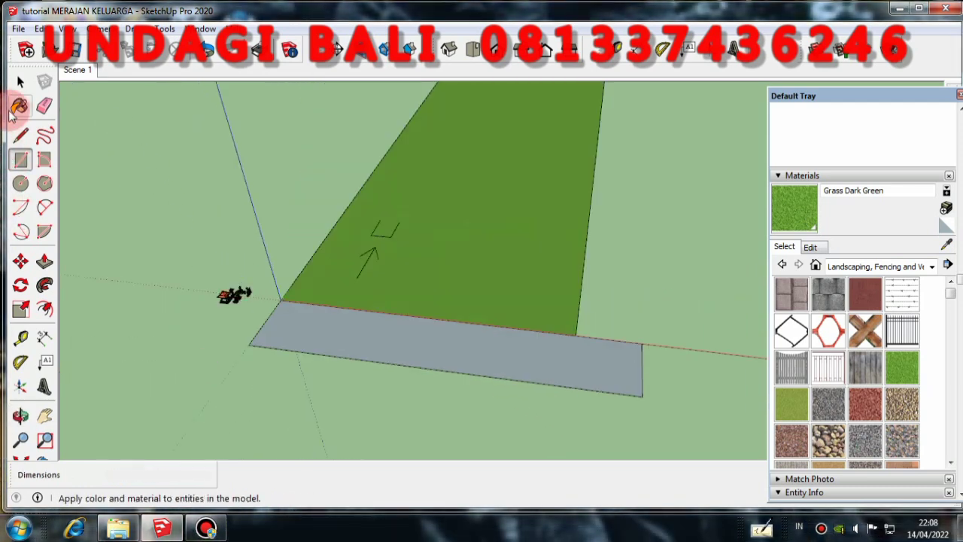
{"action": "left_click", "coordinate": [19, 108]}
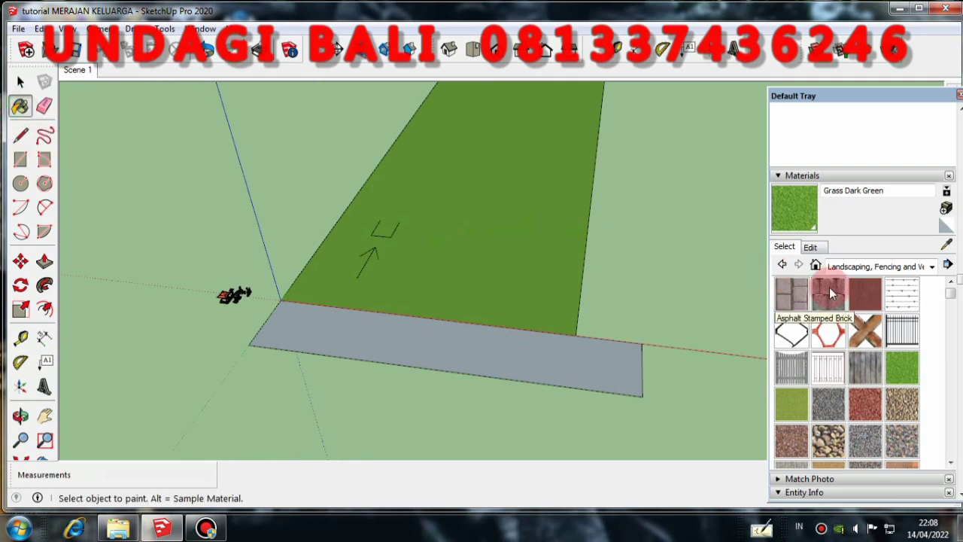
{"action": "left_click", "coordinate": [932, 266]}
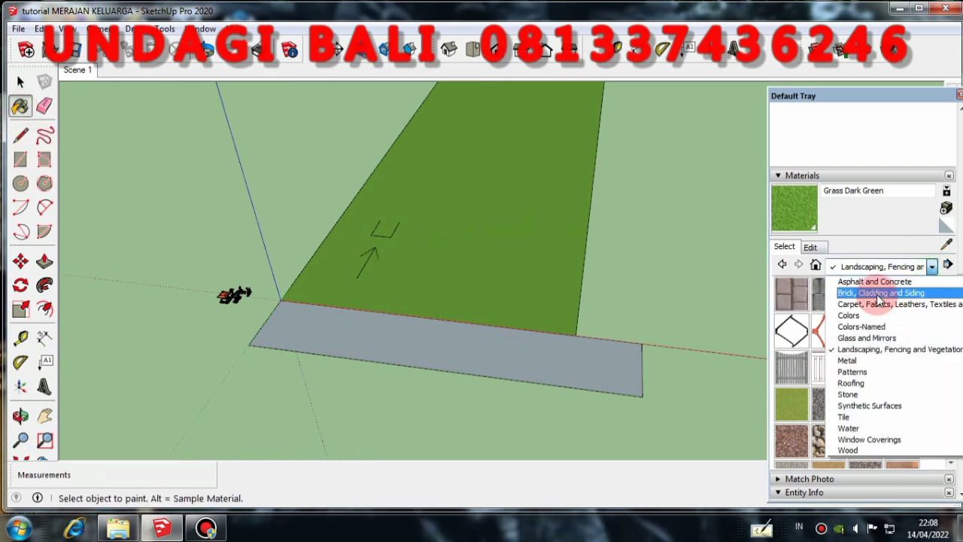
{"action": "left_click", "coordinate": [873, 282]}
{"action": "left_click", "coordinate": [498, 352]}
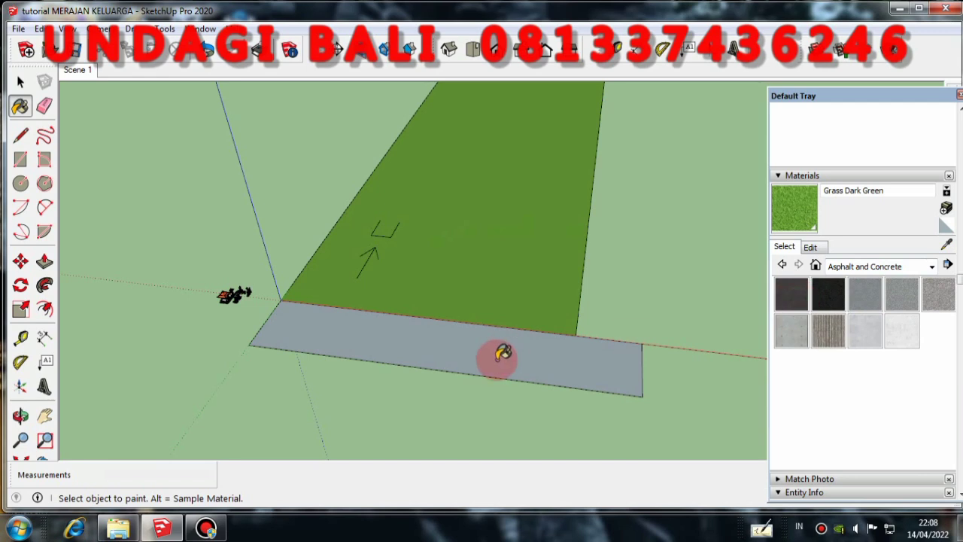
{"action": "left_click", "coordinate": [869, 286]}
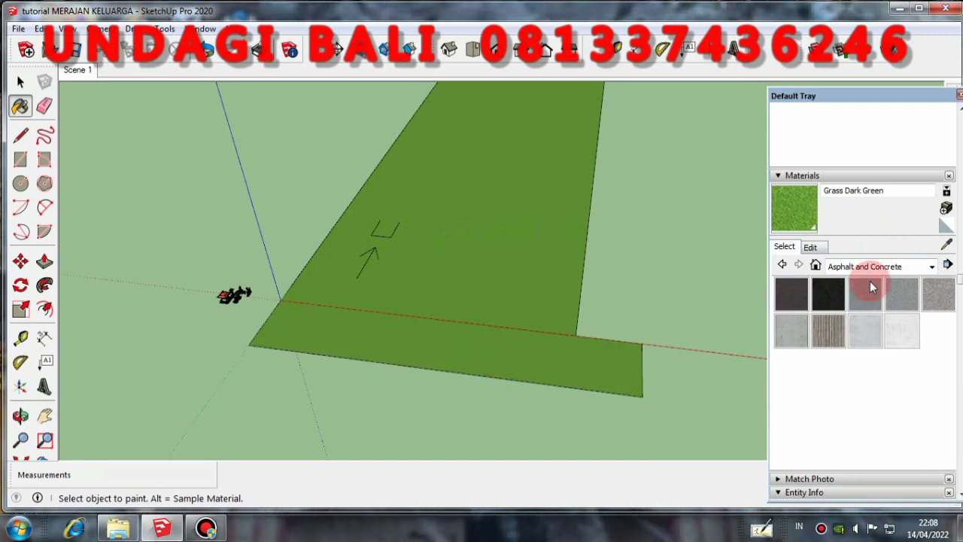
{"action": "left_click", "coordinate": [796, 291]}
{"action": "left_click", "coordinate": [431, 338]}
Step: Draw lines from the grass plot's far corner to its front corner, enclosing a side strip about 71 m wide and 279 m long
{"action": "middle_click_drag", "start_coordinate": [431, 339], "coordinate": [421, 371]}
{"action": "scroll", "coordinate": [421, 384], "scroll_direction": "down", "scroll_amount": 3}
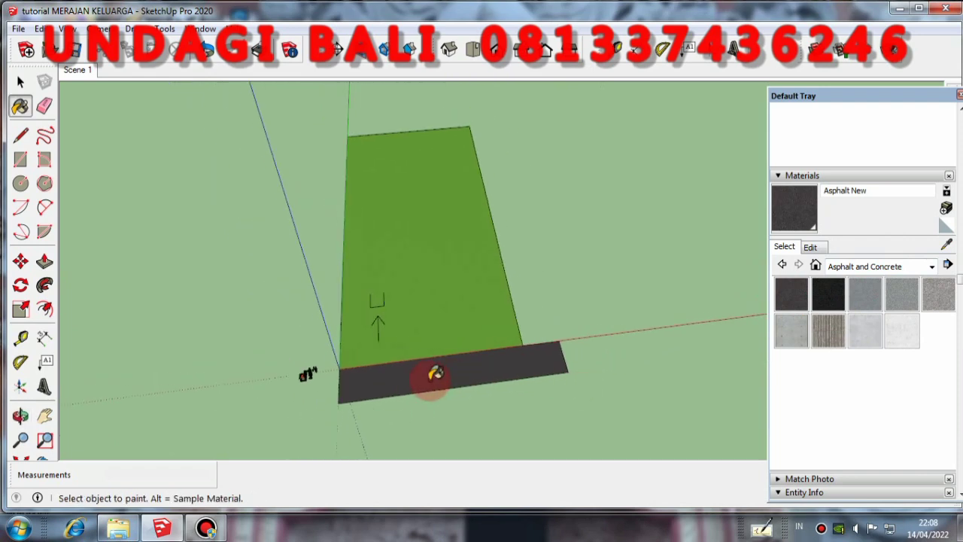
{"action": "scroll", "coordinate": [426, 130], "scroll_direction": "up", "scroll_amount": 2}
{"action": "scroll", "coordinate": [425, 128], "scroll_direction": "up", "scroll_amount": 3}
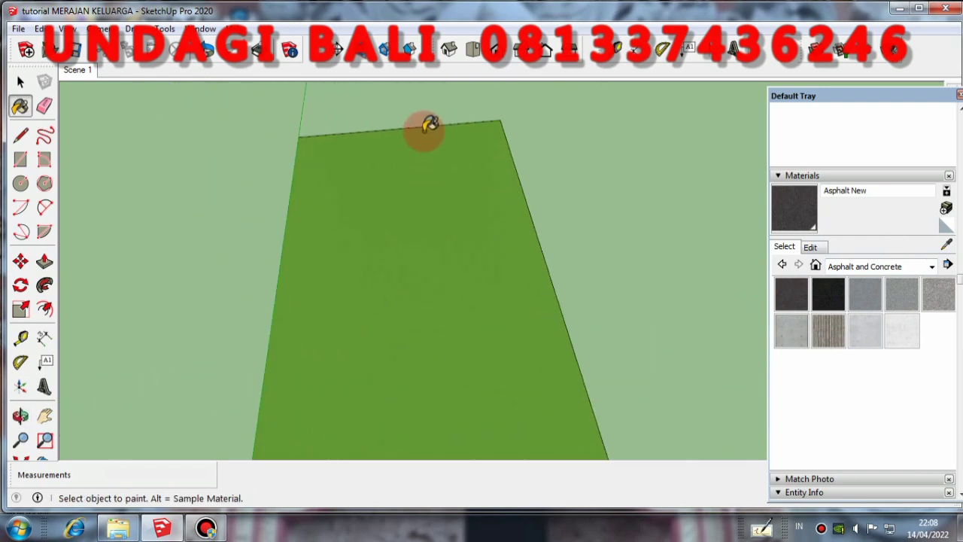
{"action": "middle_click_drag", "start_coordinate": [423, 243], "coordinate": [75, 176]}
{"action": "left_click", "coordinate": [21, 81]}
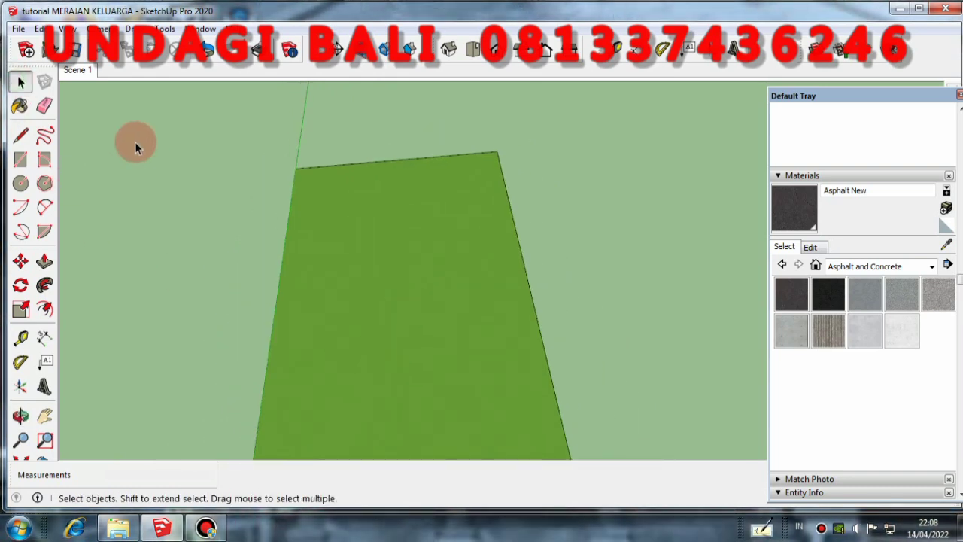
{"action": "mouse_move", "coordinate": [135, 142]}
{"action": "middle_mouse_down"}
{"action": "mouse_move", "coordinate": [290, 173]}
{"action": "mouse_move", "coordinate": [188, 151]}
{"action": "middle_mouse_up"}
{"action": "left_click", "coordinate": [21, 136]}
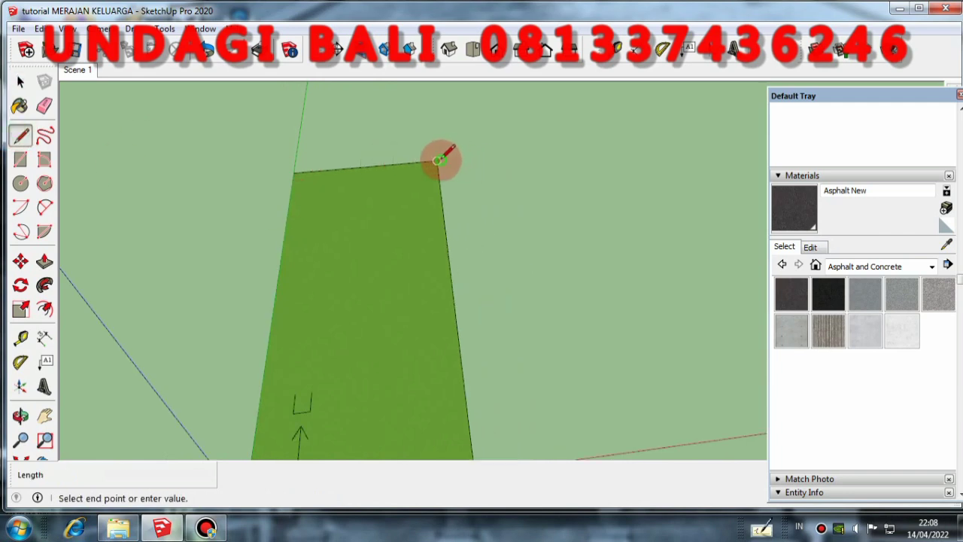
{"action": "left_click", "coordinate": [520, 157]}
{"action": "scroll", "coordinate": [501, 166], "scroll_direction": "down", "scroll_amount": 2}
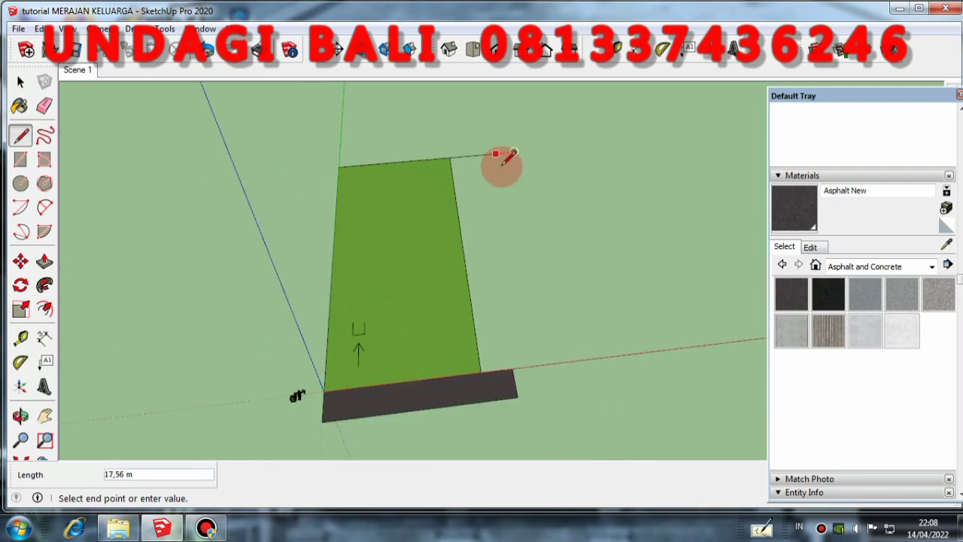
{"action": "left_click", "coordinate": [571, 359]}
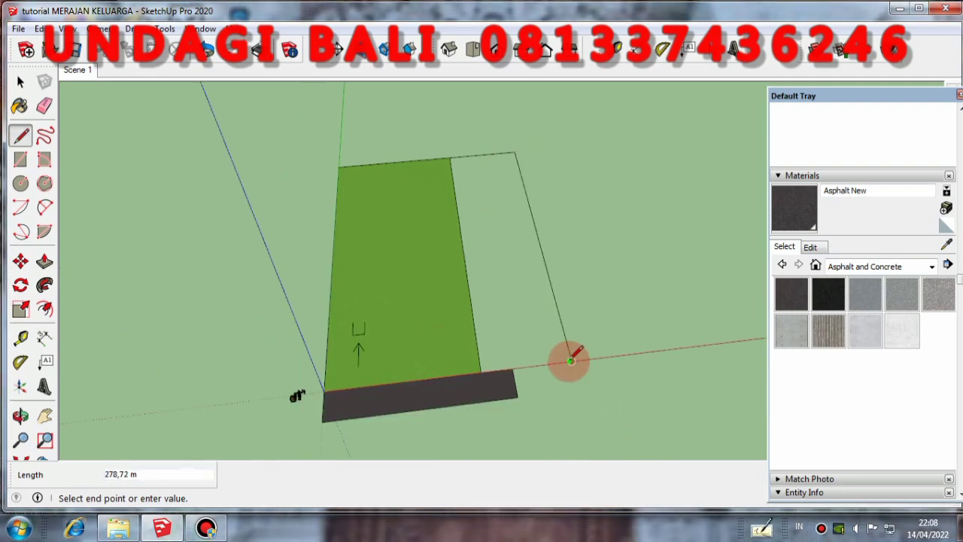
{"action": "left_click", "coordinate": [480, 371]}
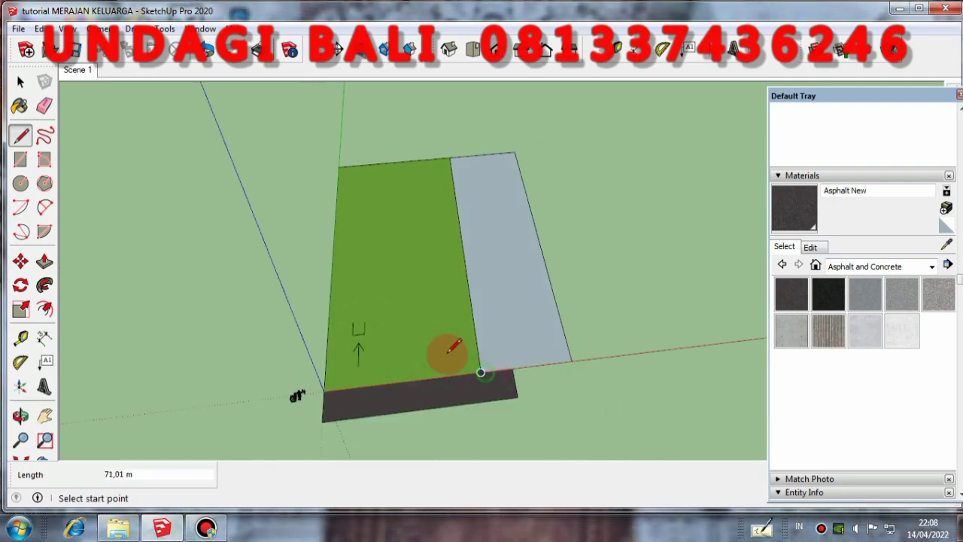
Step: Erase the dividing line between the painted grass plot and the unpainted side strip, merging them into one plot
{"action": "left_click", "coordinate": [46, 107]}
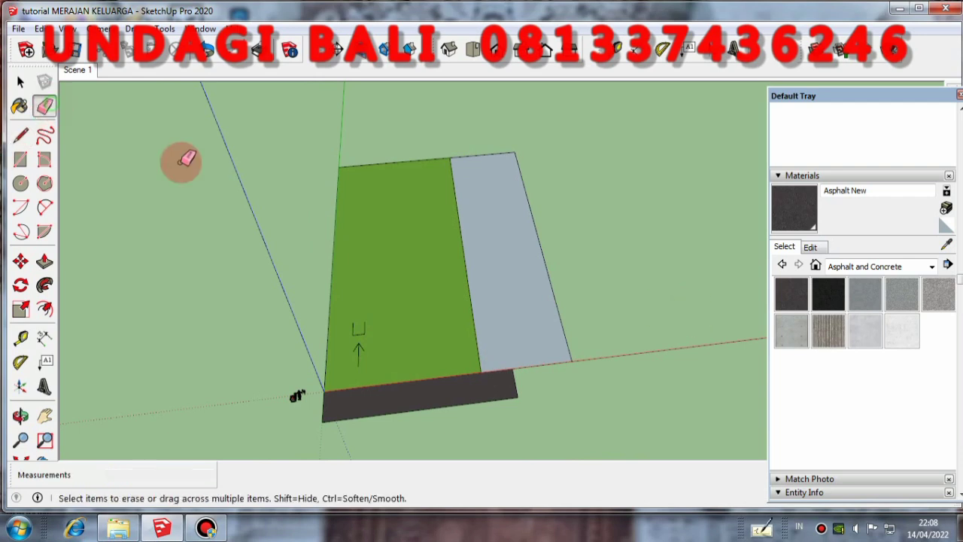
{"action": "left_click", "coordinate": [452, 289]}
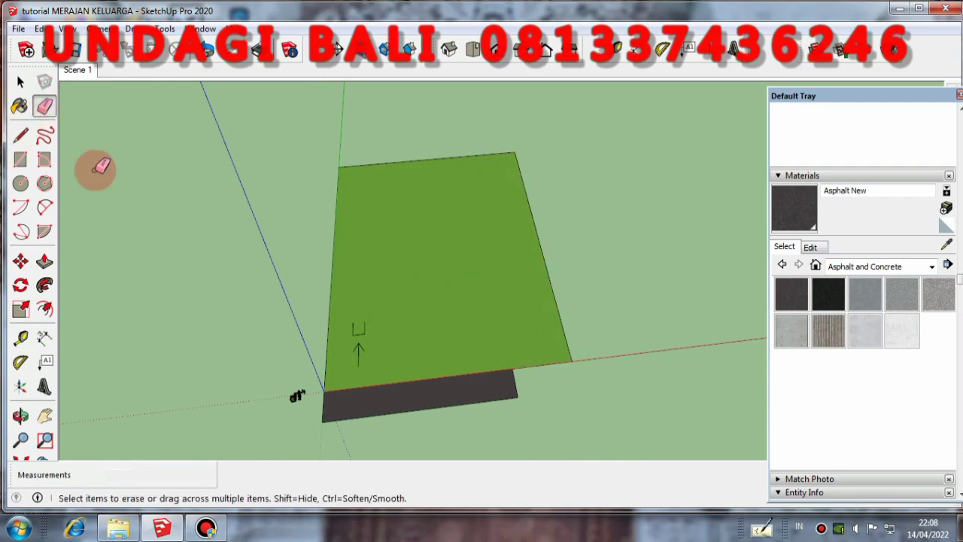
{"action": "left_click", "coordinate": [21, 82]}
Step: Examine the enlarged grass plot, focusing on its back edge and far corners as the place for the temple area
{"action": "scroll", "coordinate": [484, 240], "scroll_direction": "up", "scroll_amount": 3}
{"action": "middle_click_drag", "start_coordinate": [484, 240], "coordinate": [429, 193]}
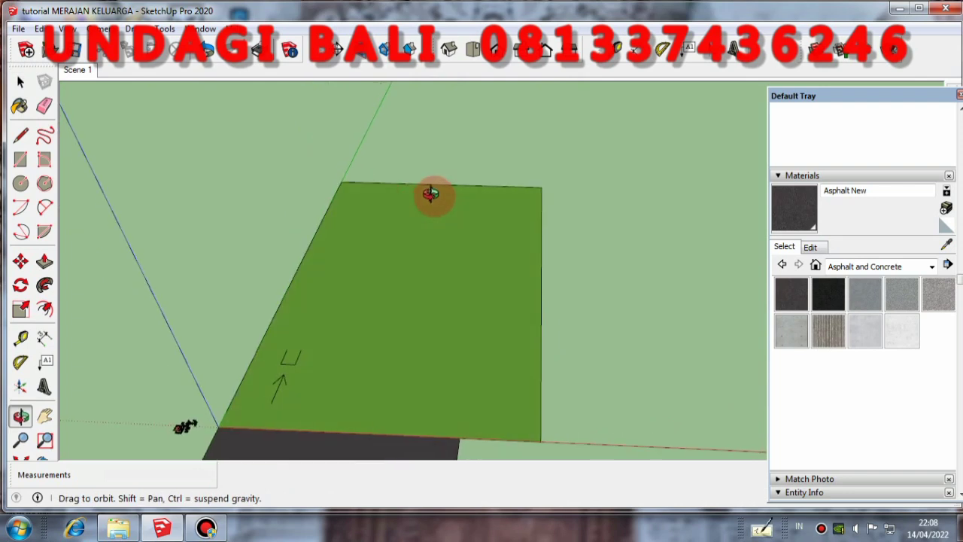
{"action": "scroll", "coordinate": [498, 168], "scroll_direction": "up", "scroll_amount": 2}
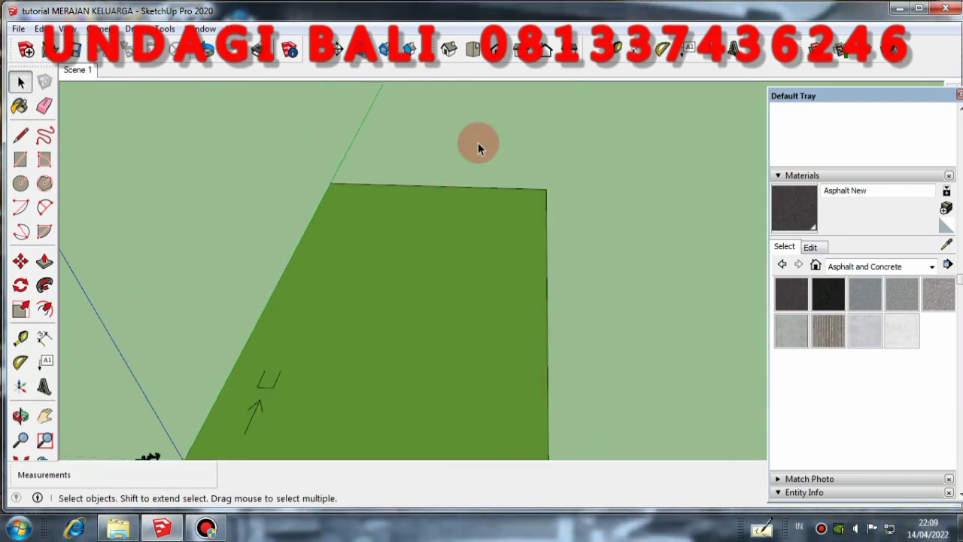
{"action": "scroll", "coordinate": [480, 138], "scroll_direction": "down", "scroll_amount": 1}
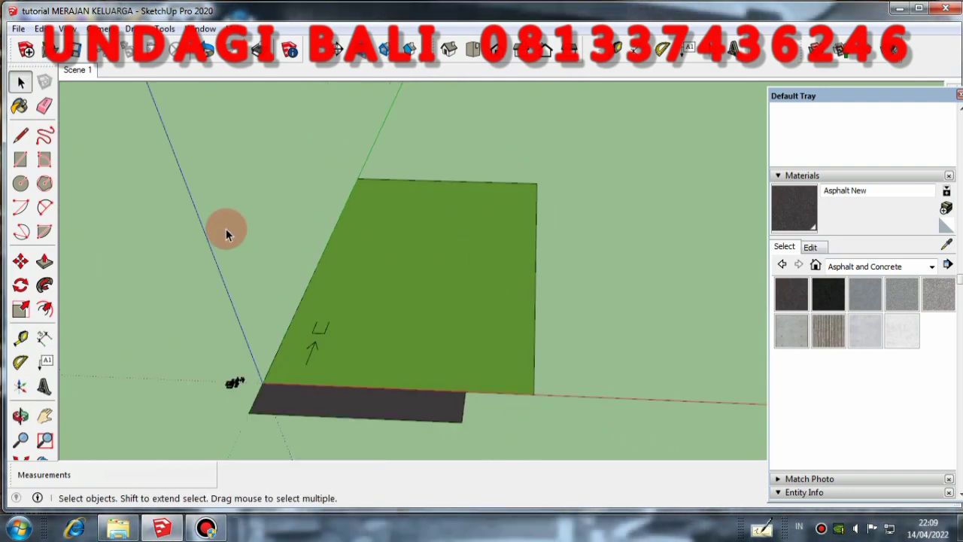
{"action": "scroll", "coordinate": [418, 144], "scroll_direction": "up", "scroll_amount": 2}
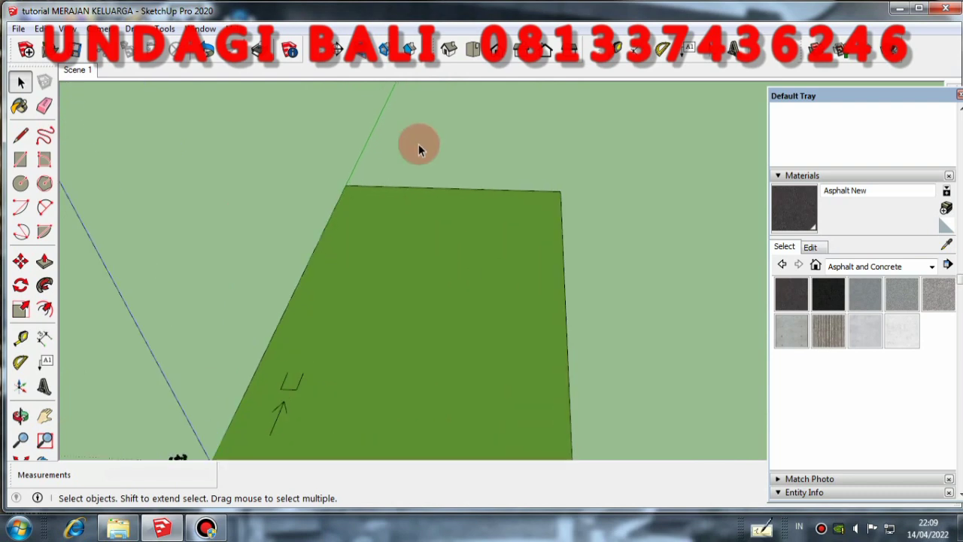
{"action": "middle_click_drag", "start_coordinate": [501, 209], "coordinate": [550, 206]}
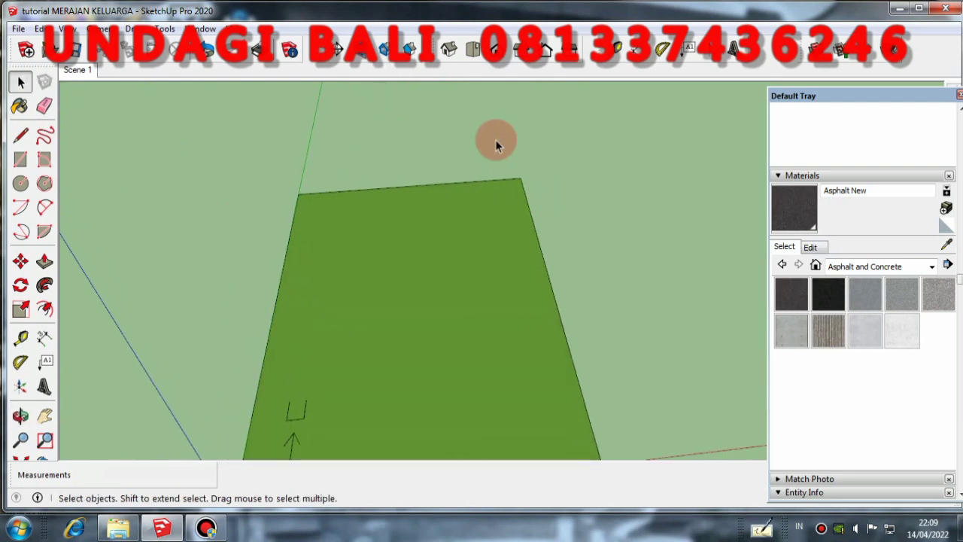
{"action": "middle_click_drag", "start_coordinate": [496, 142], "coordinate": [462, 290]}
{"action": "scroll", "coordinate": [462, 291], "scroll_direction": "down", "scroll_amount": 2}
{"action": "scroll", "coordinate": [498, 230], "scroll_direction": "up", "scroll_amount": 2}
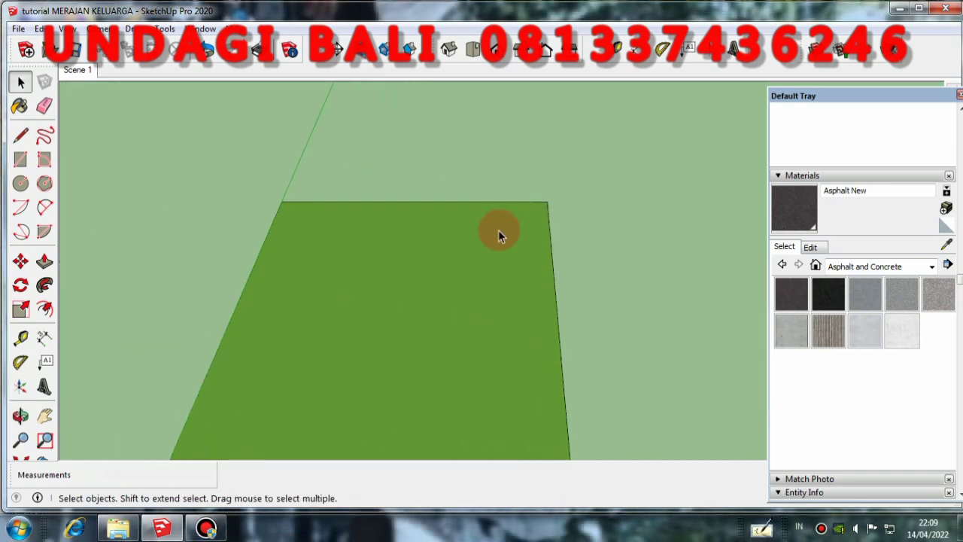
{"action": "scroll", "coordinate": [547, 207], "scroll_direction": "up", "scroll_amount": 3}
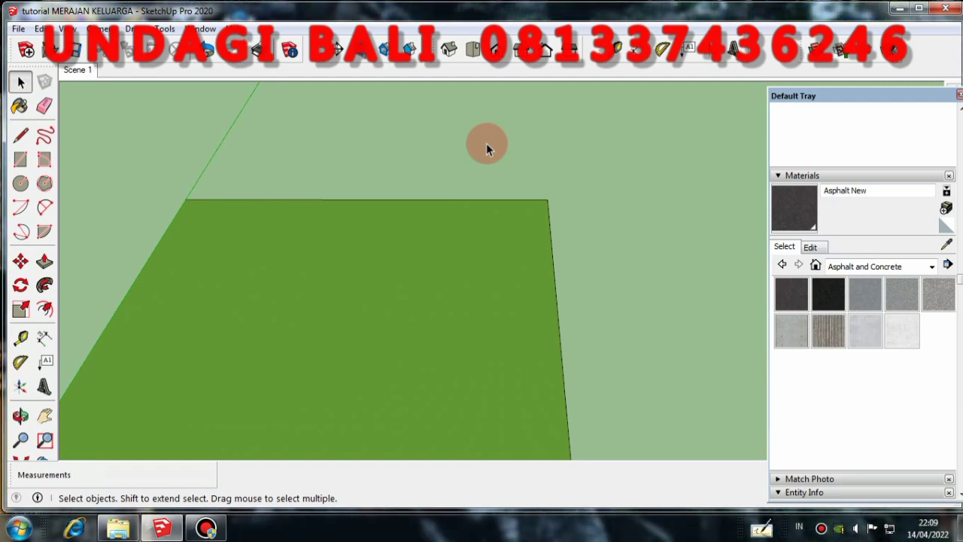
{"action": "scroll", "coordinate": [493, 142], "scroll_direction": "down", "scroll_amount": 3}
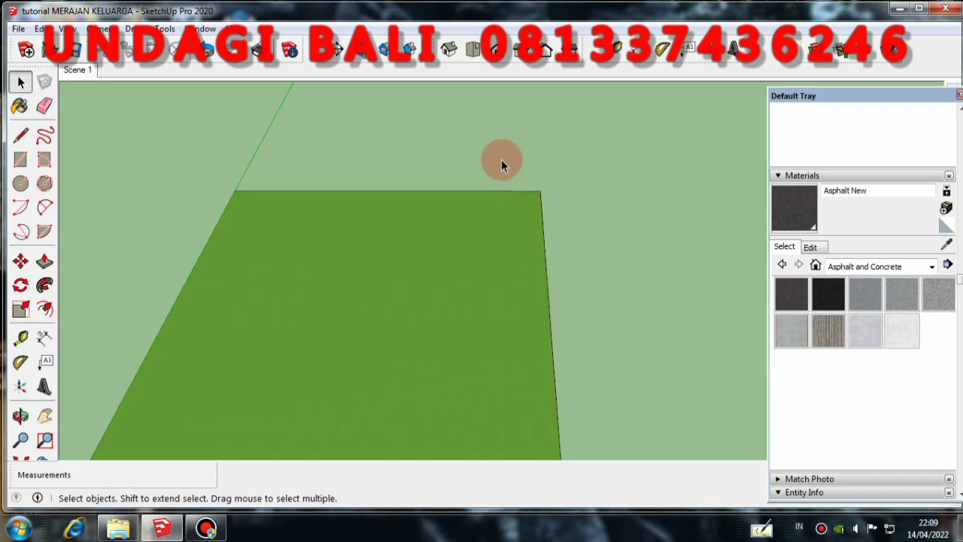
{"action": "scroll", "coordinate": [501, 164], "scroll_direction": "down", "scroll_amount": 1}
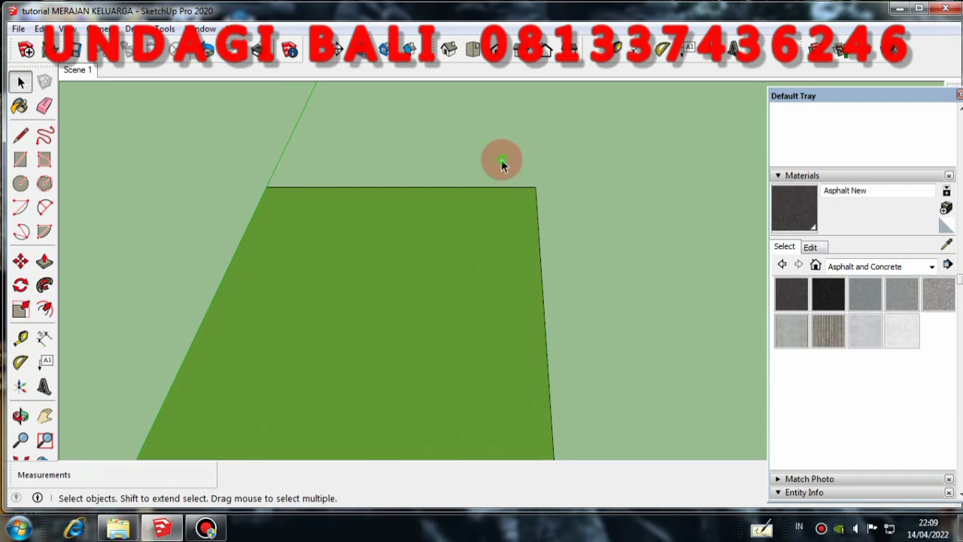
{"action": "middle_click_drag", "start_coordinate": [501, 161], "coordinate": [465, 112]}
{"action": "scroll", "coordinate": [465, 113], "scroll_direction": "up", "scroll_amount": 2}
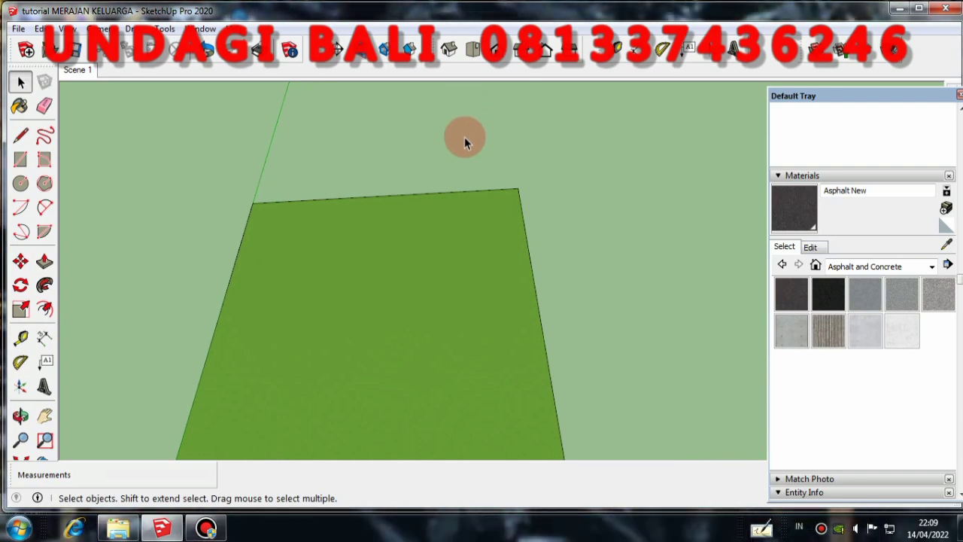
{"action": "mouse_move", "coordinate": [464, 139]}
{"action": "middle_mouse_down"}
{"action": "mouse_move", "coordinate": [460, 118]}
{"action": "mouse_move", "coordinate": [460, 150]}
{"action": "middle_mouse_up"}
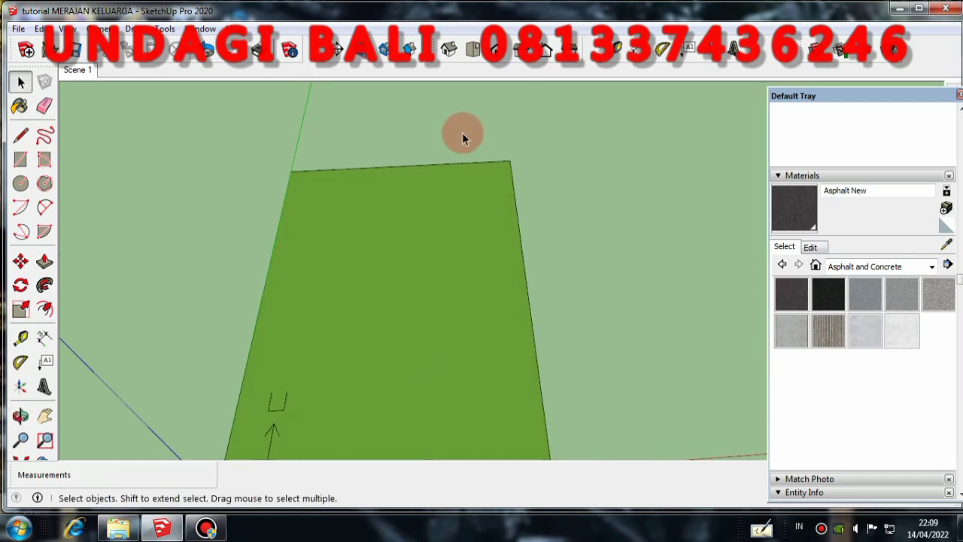
{"action": "scroll", "coordinate": [459, 135], "scroll_direction": "up", "scroll_amount": 2}
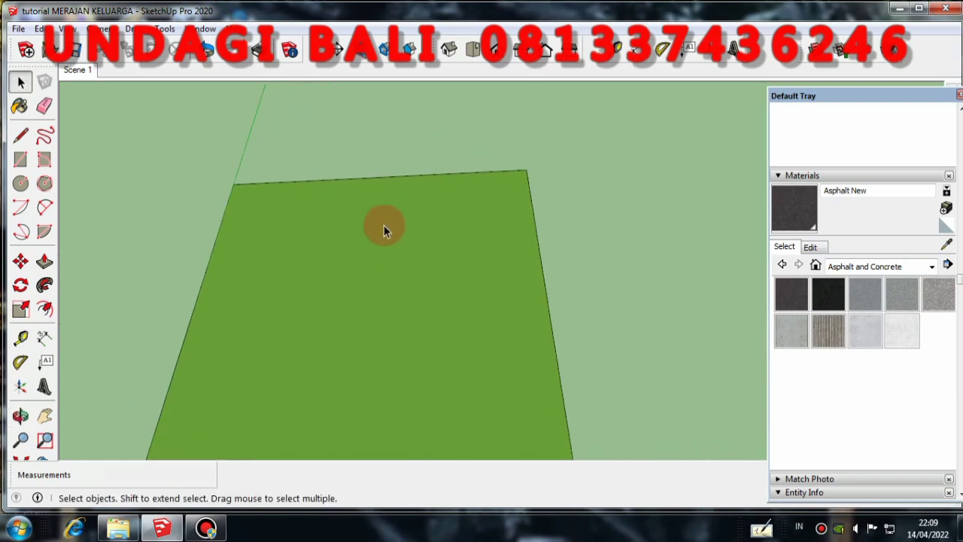
{"action": "middle_click_drag", "start_coordinate": [444, 182], "coordinate": [443, 161]}
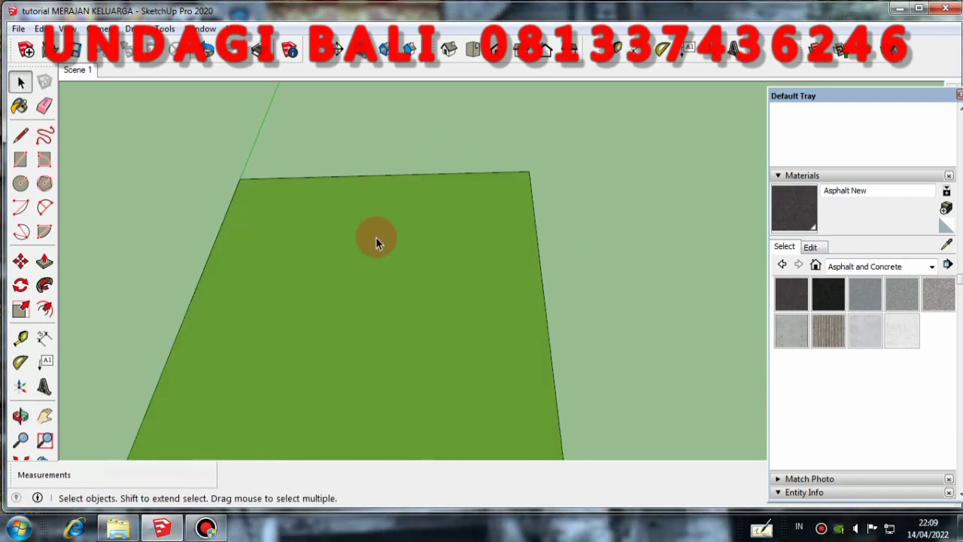
{"action": "middle_click_drag", "start_coordinate": [430, 224], "coordinate": [425, 180]}
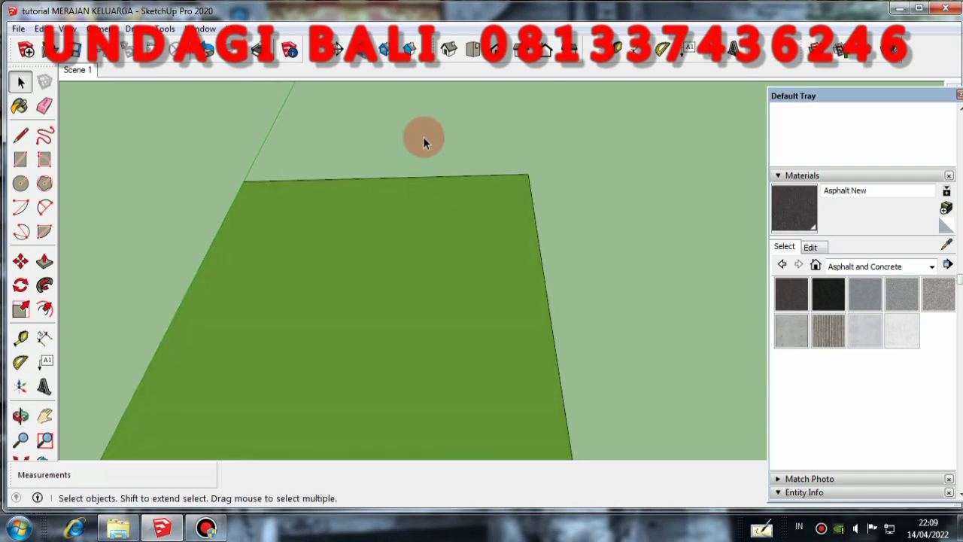
{"action": "scroll", "coordinate": [430, 153], "scroll_direction": "up", "scroll_amount": 2}
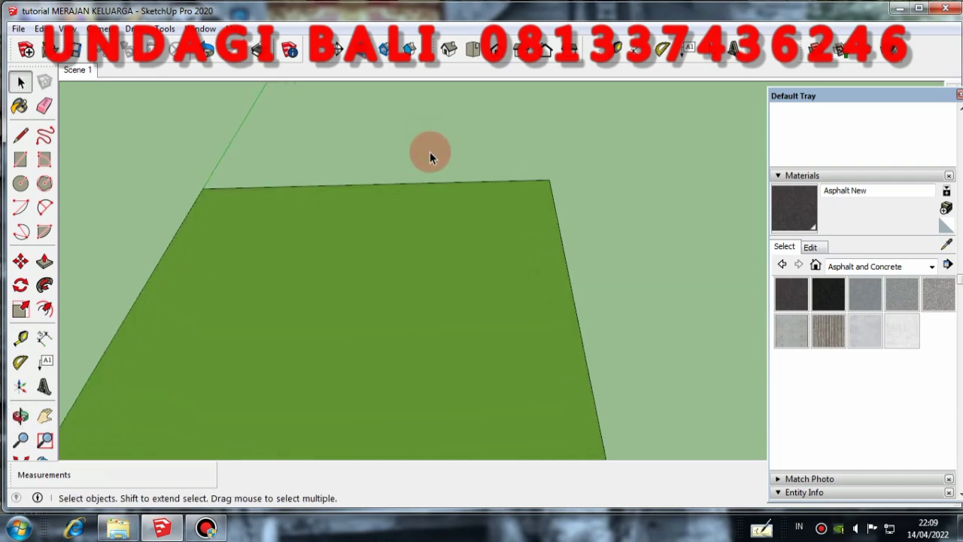
{"action": "middle_click_drag", "start_coordinate": [430, 155], "coordinate": [426, 209]}
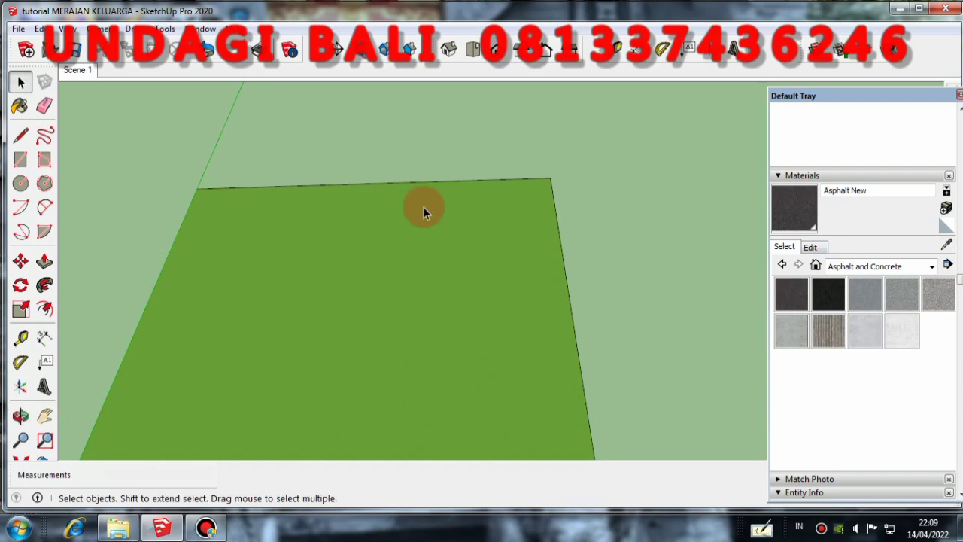
{"action": "scroll", "coordinate": [424, 194], "scroll_direction": "down", "scroll_amount": 1}
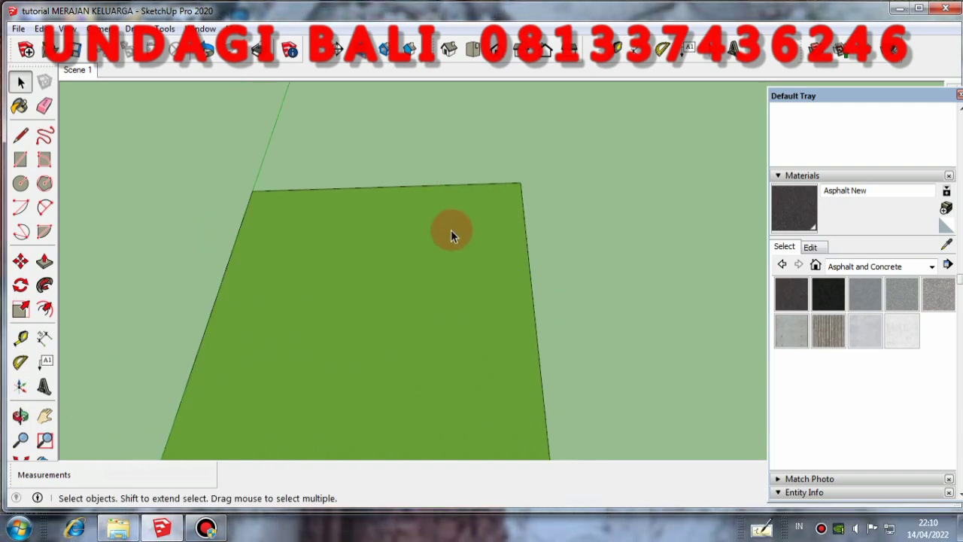
{"action": "scroll", "coordinate": [424, 194], "scroll_direction": "up", "scroll_amount": 1}
{"action": "scroll", "coordinate": [416, 219], "scroll_direction": "down", "scroll_amount": 1}
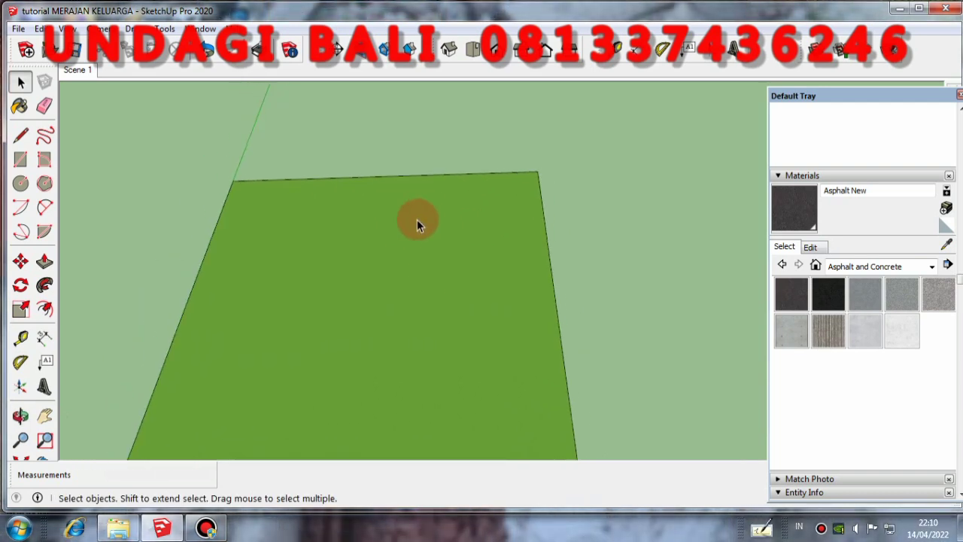
{"action": "scroll", "coordinate": [436, 242], "scroll_direction": "down", "scroll_amount": 1}
{"action": "scroll", "coordinate": [450, 245], "scroll_direction": "down", "scroll_amount": 1}
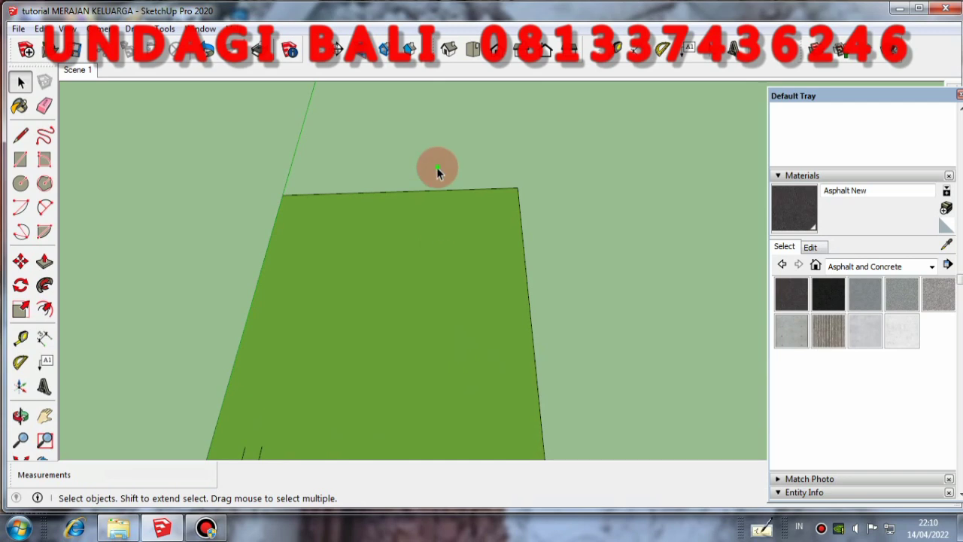
{"action": "middle_click_drag", "start_coordinate": [450, 227], "coordinate": [441, 215]}
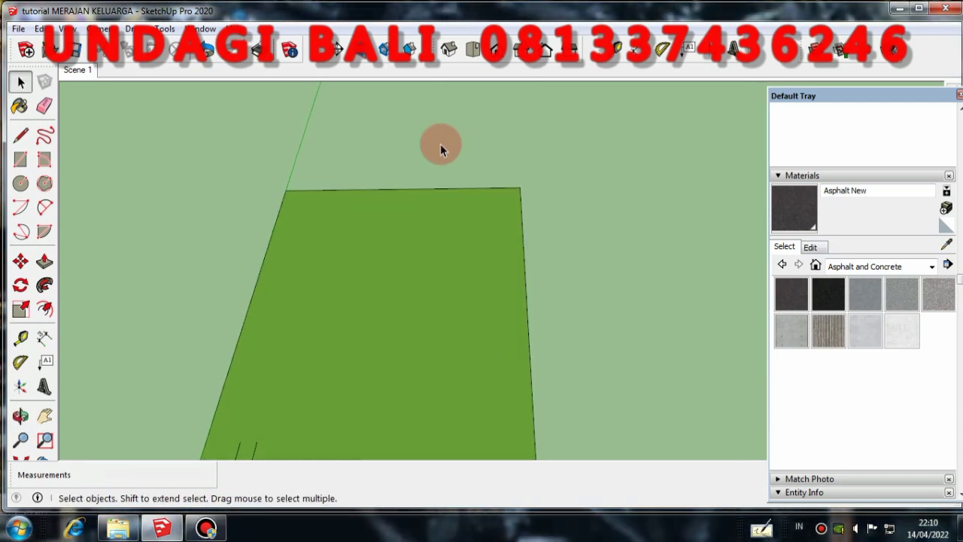
{"action": "scroll", "coordinate": [452, 200], "scroll_direction": "up", "scroll_amount": 2}
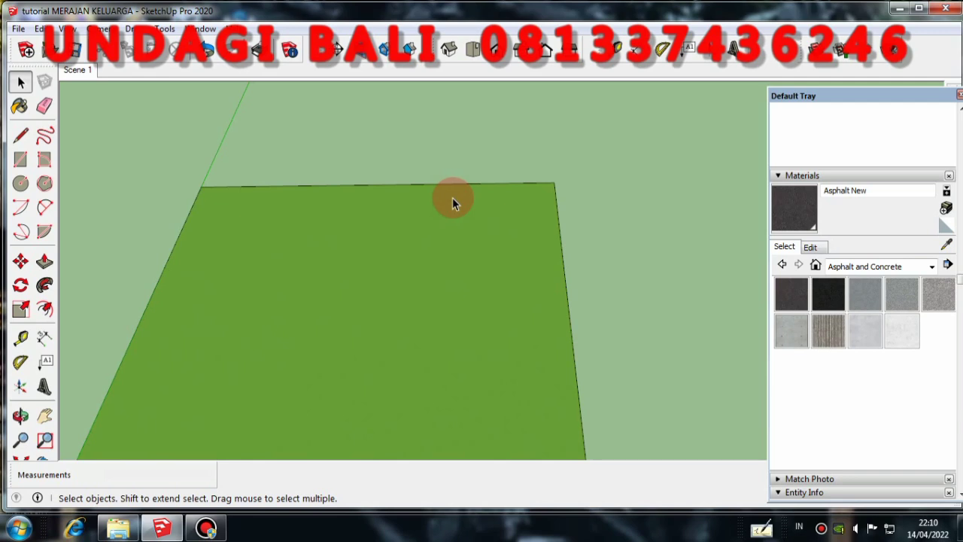
{"action": "scroll", "coordinate": [457, 181], "scroll_direction": "down", "scroll_amount": 1}
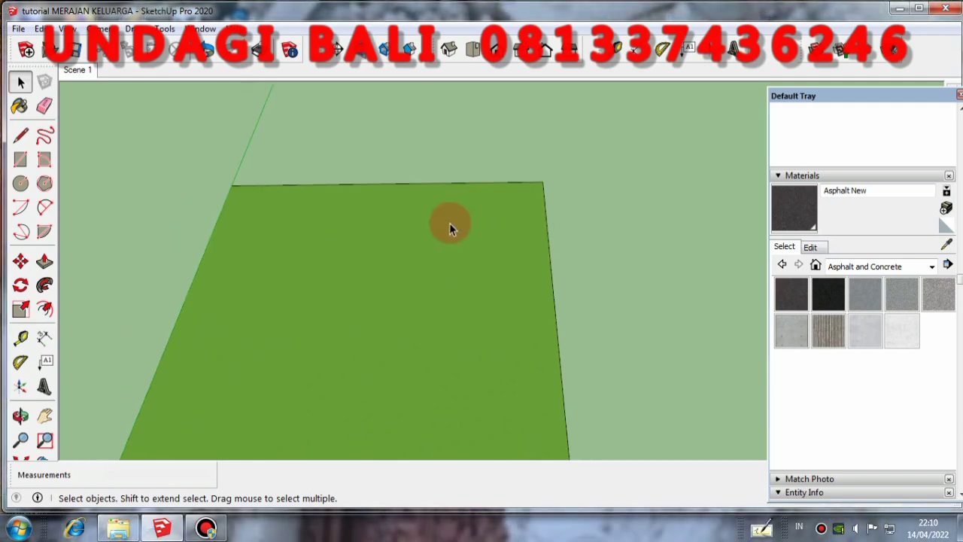
{"action": "middle_click_drag", "start_coordinate": [449, 223], "coordinate": [470, 187]}
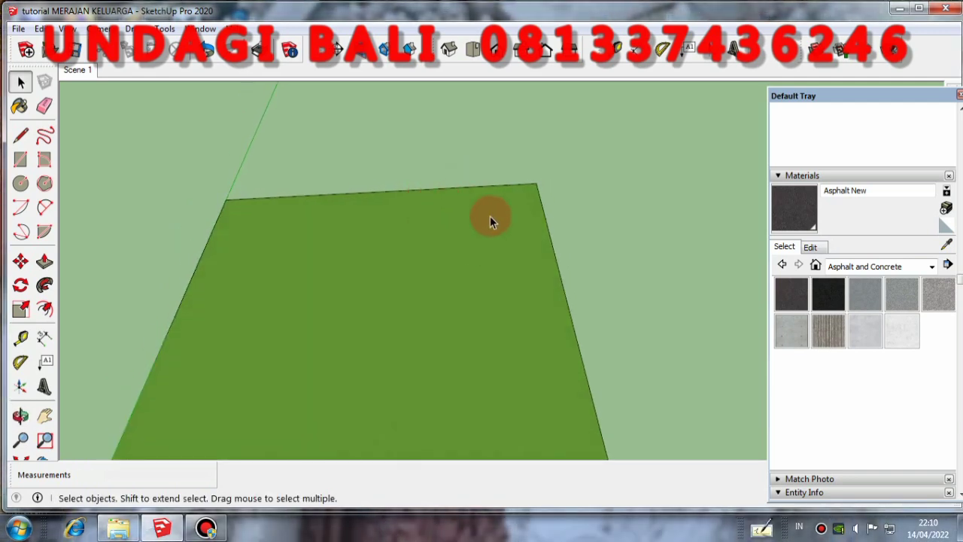
{"action": "scroll", "coordinate": [499, 193], "scroll_direction": "up", "scroll_amount": 1}
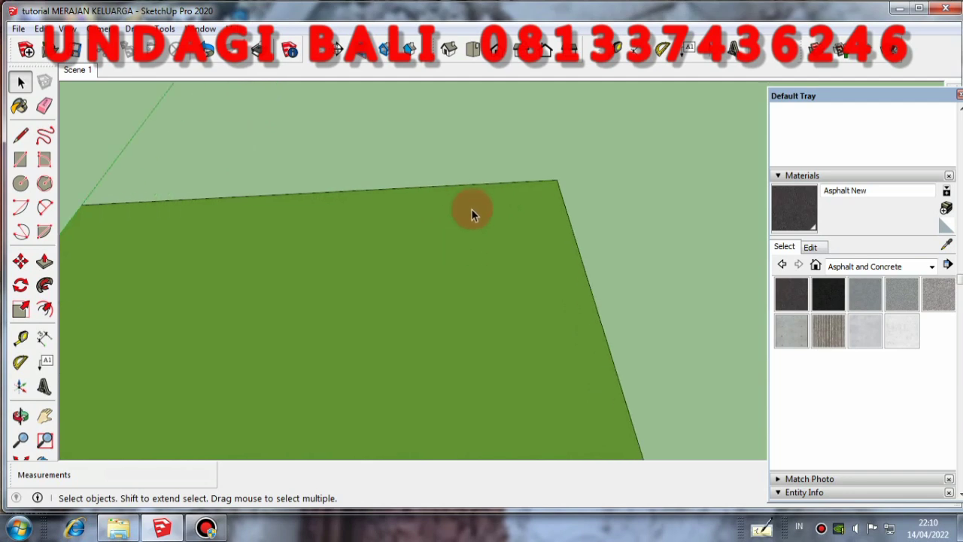
{"action": "scroll", "coordinate": [499, 206], "scroll_direction": "down", "scroll_amount": 1}
{"action": "middle_click_drag", "start_coordinate": [451, 211], "coordinate": [446, 238]}
{"action": "middle_click_drag", "start_coordinate": [449, 241], "coordinate": [441, 262]}
{"action": "scroll", "coordinate": [442, 247], "scroll_direction": "up", "scroll_amount": 2}
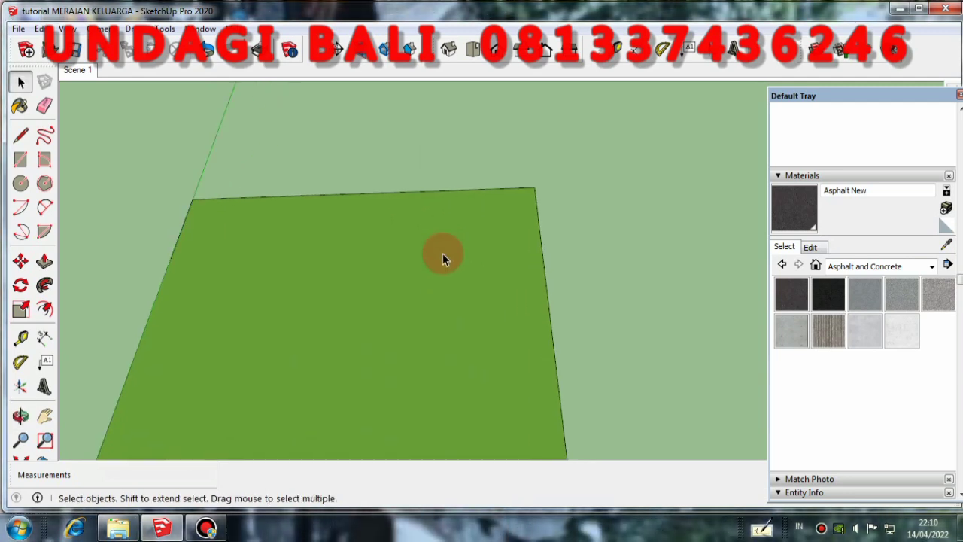
Step: Draw two lines enclosing a rectangle in the grass plot's far corner opposite the origin, about 47 m along the plot's back edge
{"action": "left_click", "coordinate": [20, 135]}
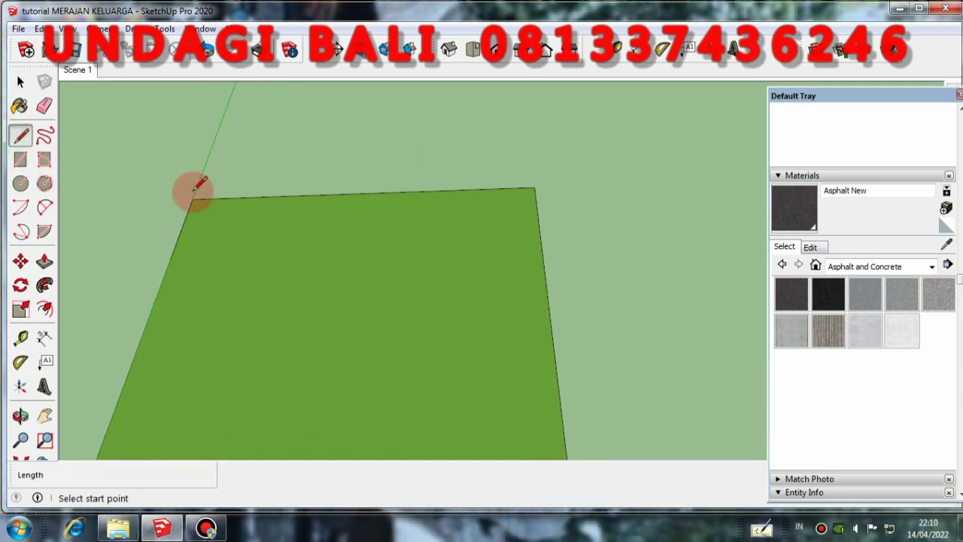
{"action": "left_click", "coordinate": [450, 191]}
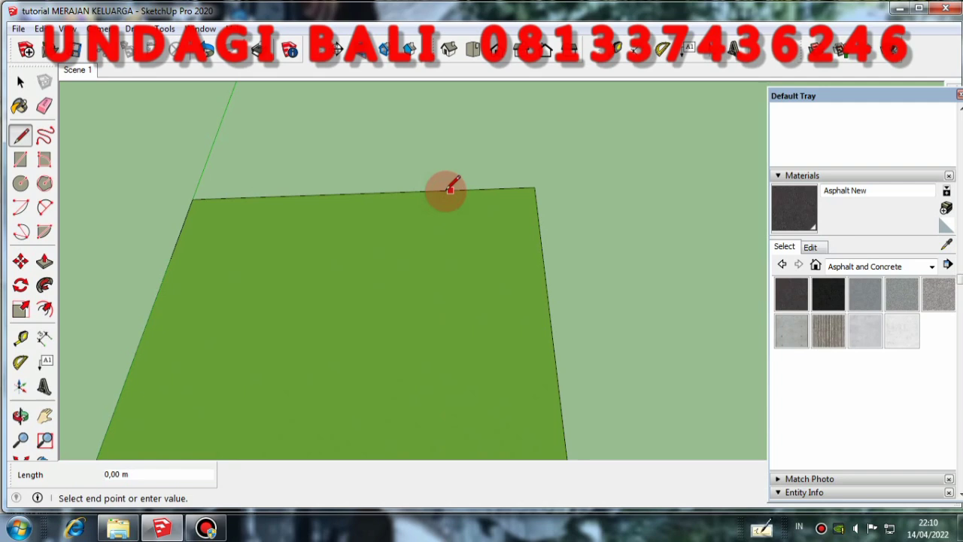
{"action": "left_click", "coordinate": [450, 229]}
{"action": "left_click", "coordinate": [539, 226]}
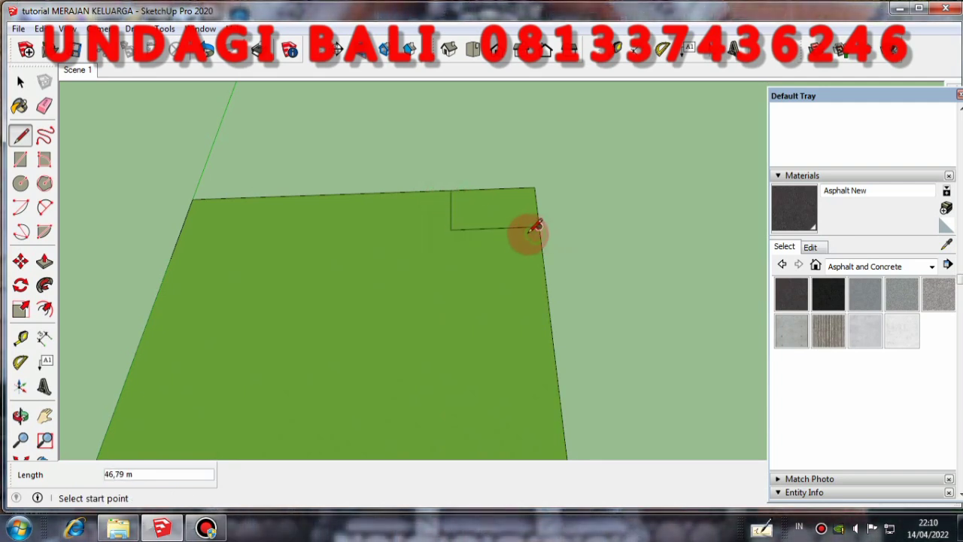
{"action": "middle_click_drag", "start_coordinate": [528, 229], "coordinate": [510, 247]}
{"action": "scroll", "coordinate": [509, 248], "scroll_direction": "down", "scroll_amount": 2}
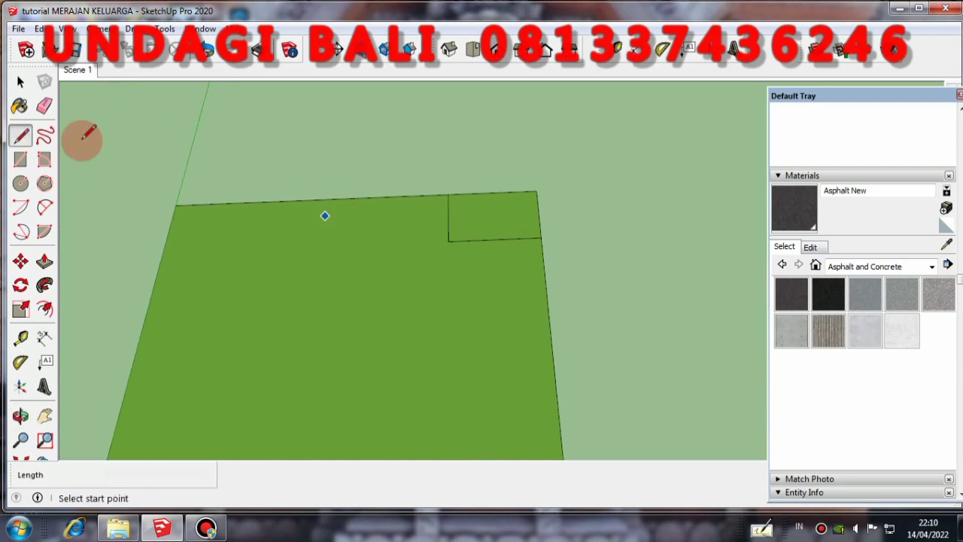
{"action": "left_click", "coordinate": [21, 81]}
Step: Inspect the rectangle in the grass plot's far corner up close and from several angles
{"action": "scroll", "coordinate": [471, 220], "scroll_direction": "up", "scroll_amount": 4}
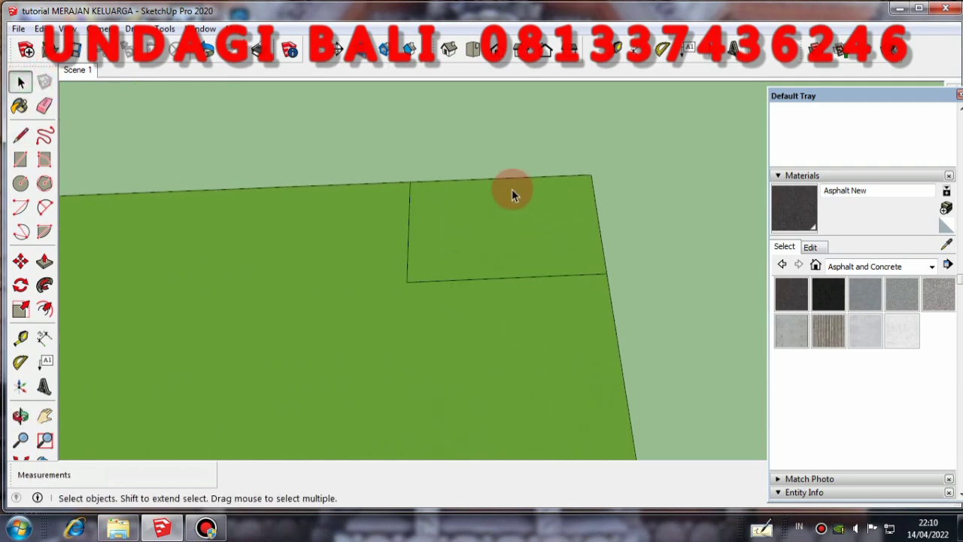
{"action": "scroll", "coordinate": [511, 189], "scroll_direction": "up", "scroll_amount": 2}
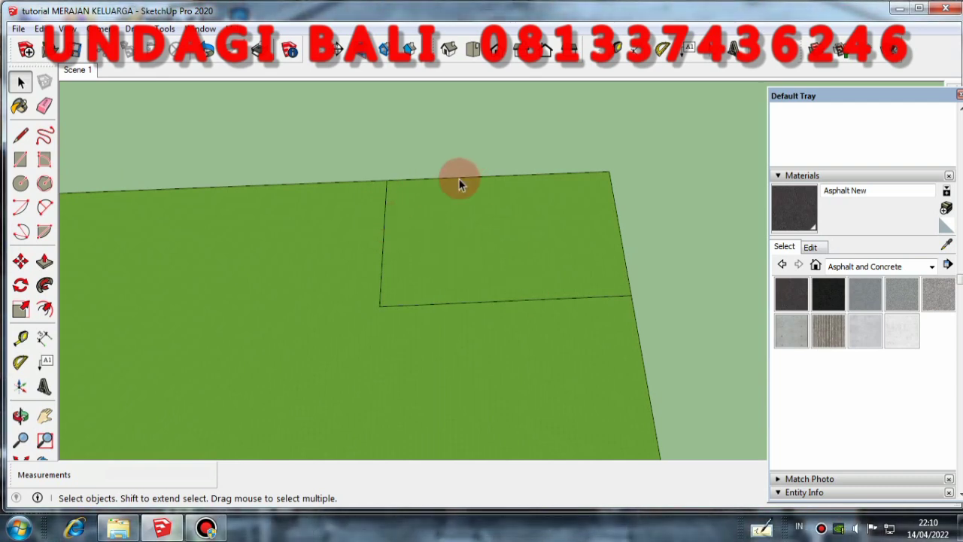
{"action": "scroll", "coordinate": [465, 229], "scroll_direction": "down", "scroll_amount": 2}
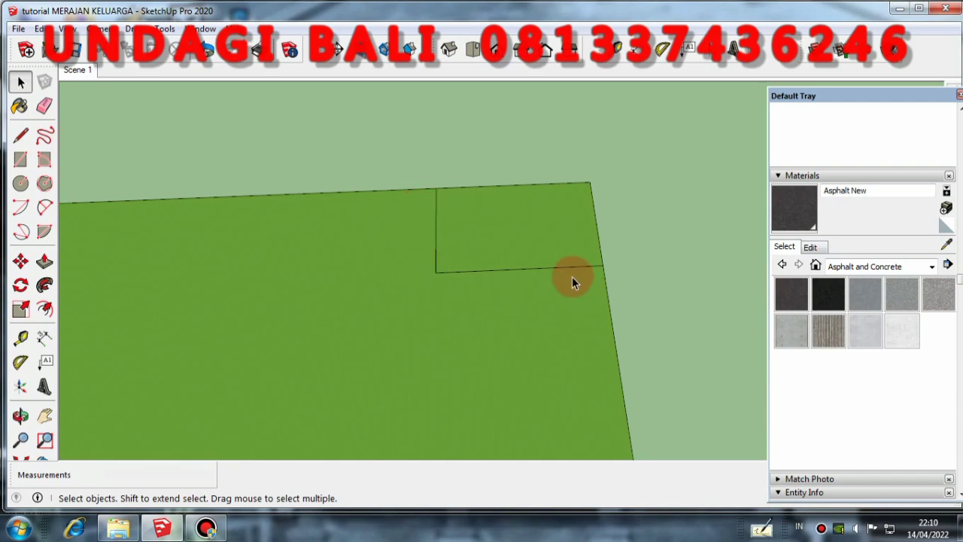
{"action": "scroll", "coordinate": [572, 276], "scroll_direction": "up", "scroll_amount": 2}
{"action": "middle_click_drag", "start_coordinate": [565, 281], "coordinate": [553, 210]}
{"action": "middle_click_drag", "start_coordinate": [544, 176], "coordinate": [504, 255]}
{"action": "scroll", "coordinate": [504, 263], "scroll_direction": "down", "scroll_amount": 1}
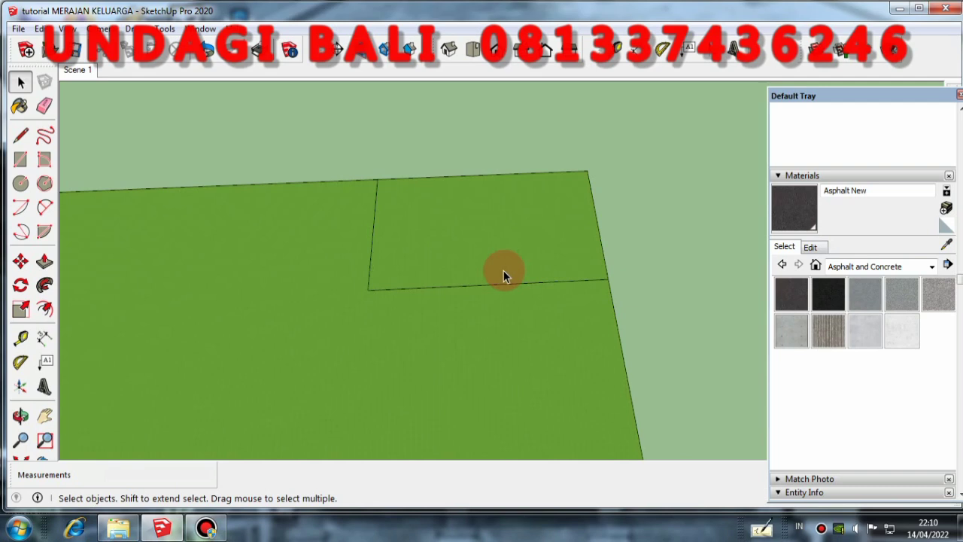
Step: Examine how the far-corner rectangle sits against the plot's back and side edges, both close up and within the whole plot
{"action": "scroll", "coordinate": [474, 256], "scroll_direction": "down", "scroll_amount": 1}
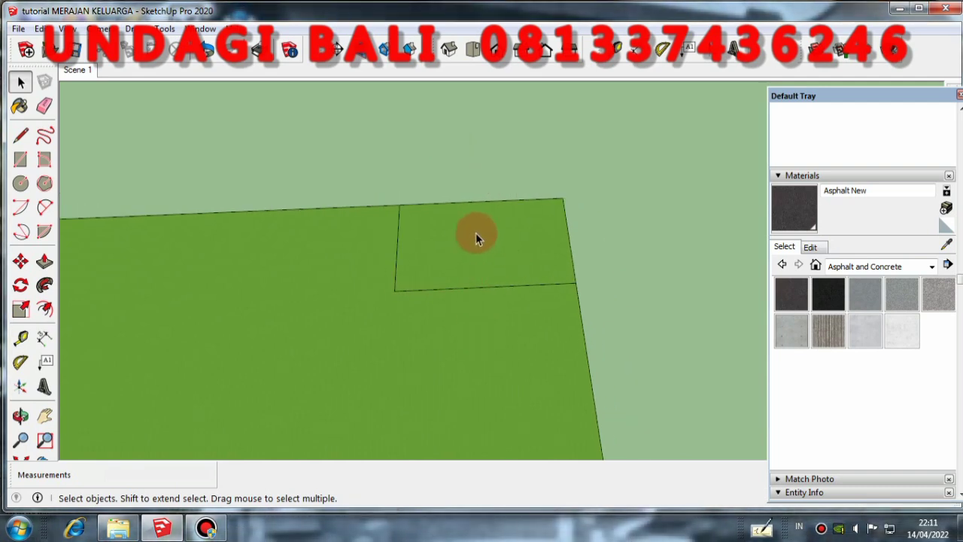
{"action": "scroll", "coordinate": [476, 225], "scroll_direction": "up", "scroll_amount": 1}
{"action": "mouse_move", "coordinate": [467, 240]}
{"action": "middle_mouse_down"}
{"action": "mouse_move", "coordinate": [462, 206]}
{"action": "mouse_move", "coordinate": [462, 237]}
{"action": "middle_mouse_up"}
{"action": "scroll", "coordinate": [464, 238], "scroll_direction": "up", "scroll_amount": 1}
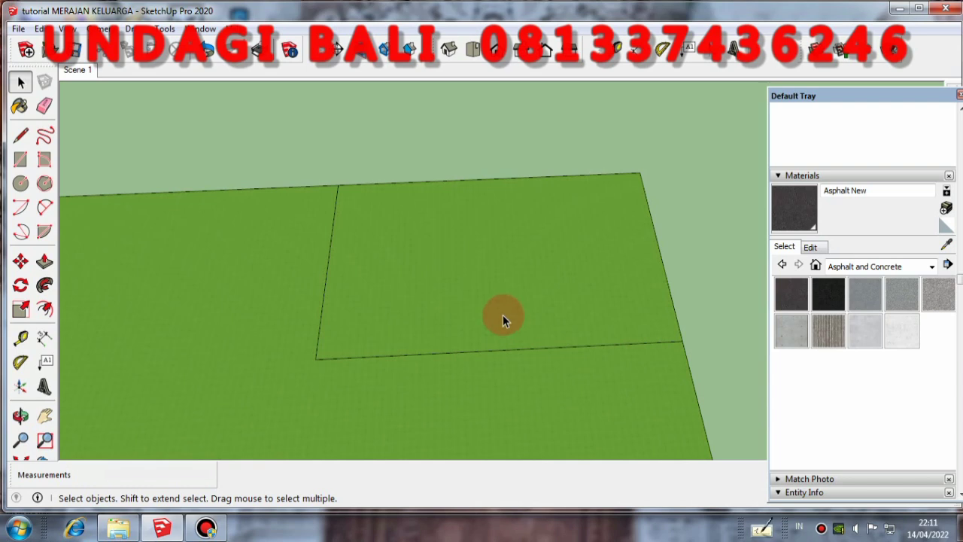
{"action": "mouse_move", "coordinate": [502, 316]}
{"action": "middle_mouse_down"}
{"action": "mouse_move", "coordinate": [509, 271]}
{"action": "mouse_move", "coordinate": [500, 299]}
{"action": "middle_mouse_up"}
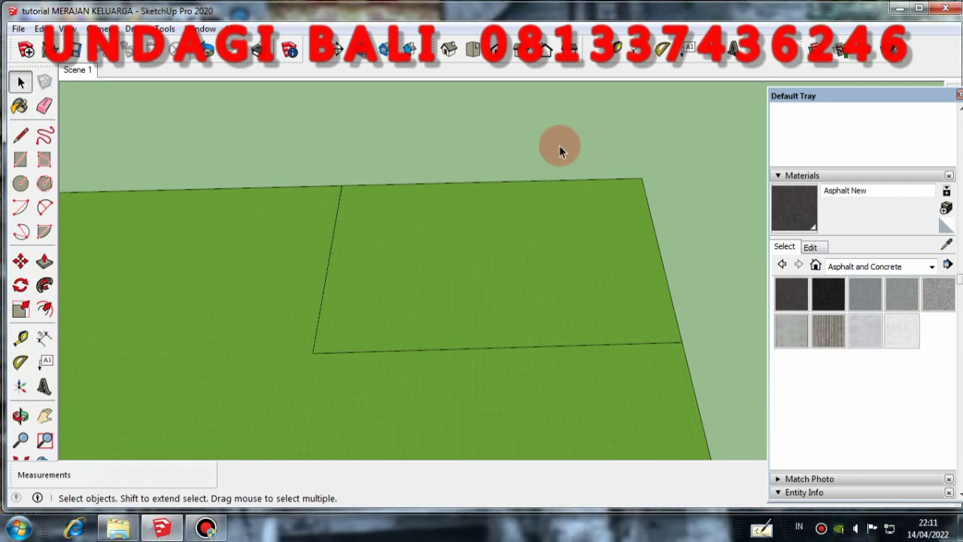
{"action": "scroll", "coordinate": [561, 143], "scroll_direction": "down", "scroll_amount": 6}
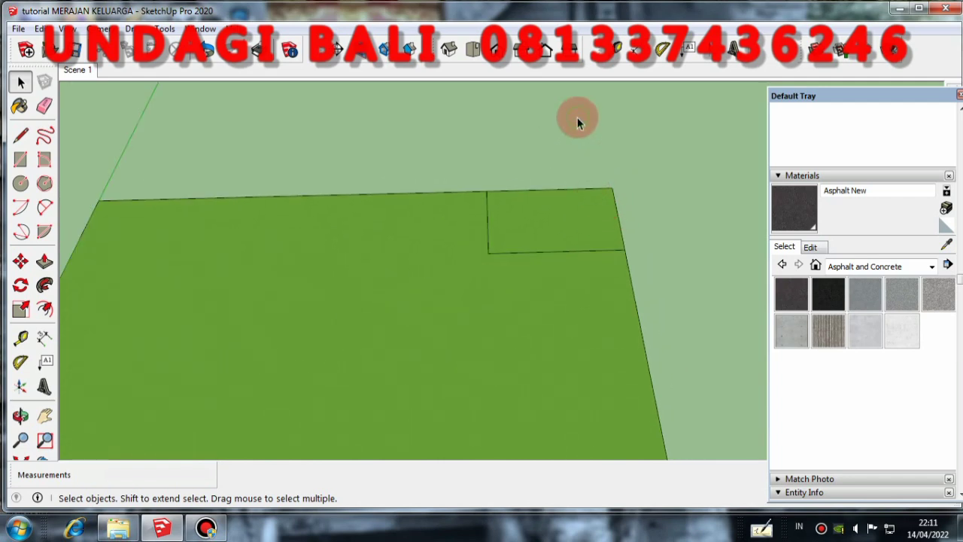
{"action": "scroll", "coordinate": [590, 171], "scroll_direction": "down", "scroll_amount": 2}
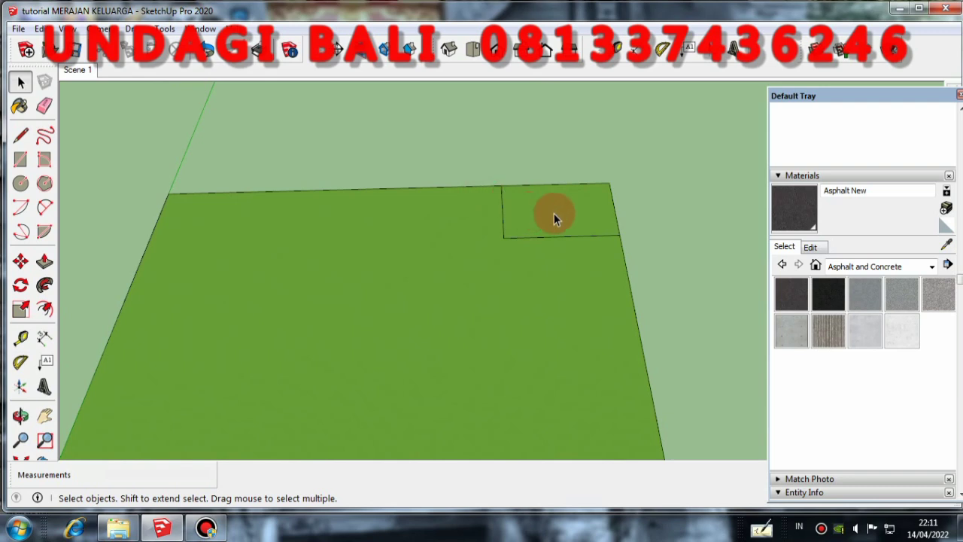
{"action": "scroll", "coordinate": [560, 203], "scroll_direction": "up", "scroll_amount": 6}
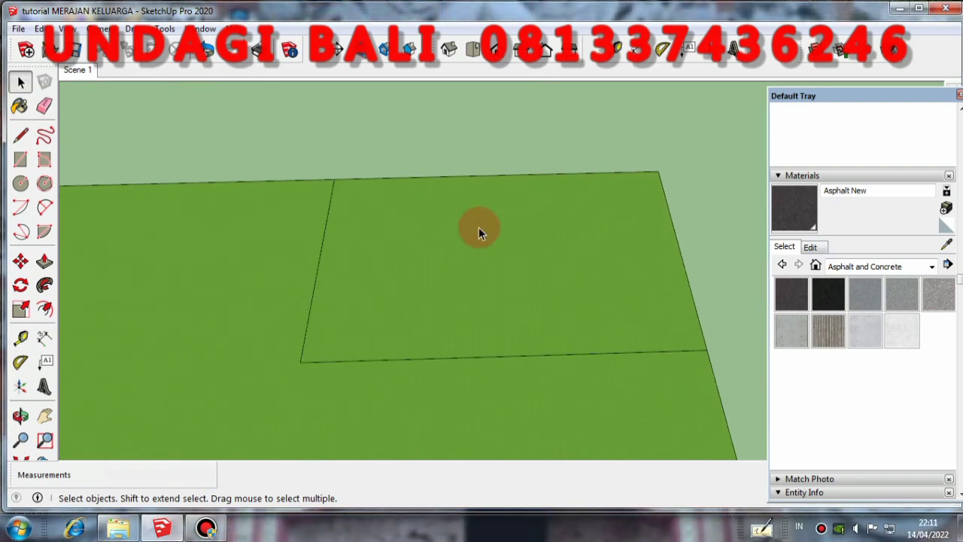
{"action": "scroll", "coordinate": [488, 213], "scroll_direction": "down", "scroll_amount": 2}
{"action": "middle_click_drag", "start_coordinate": [508, 216], "coordinate": [525, 228]}
{"action": "scroll", "coordinate": [562, 198], "scroll_direction": "down", "scroll_amount": 2}
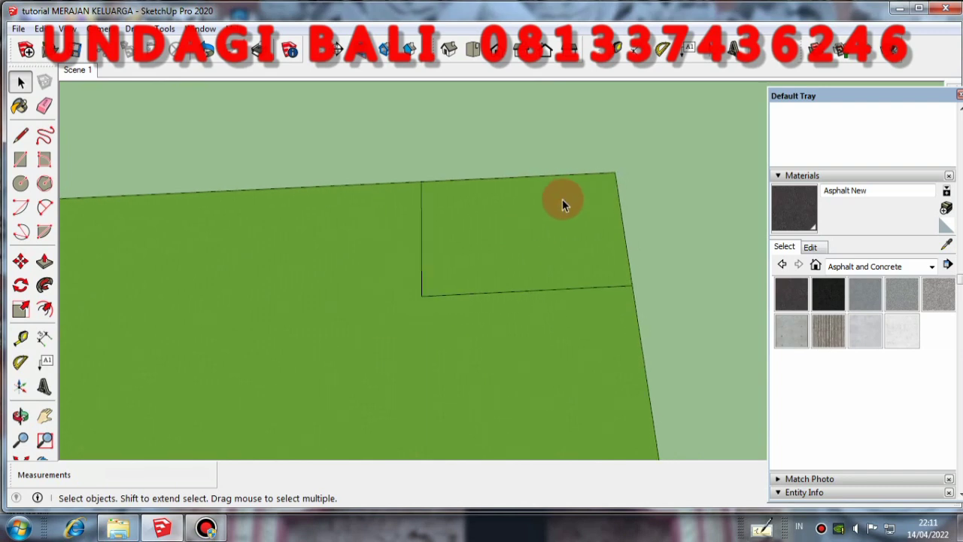
Step: Erase the two lines enclosing the rectangle in the grass plot's far corner, merging it back into the plot
{"action": "left_click", "coordinate": [45, 106]}
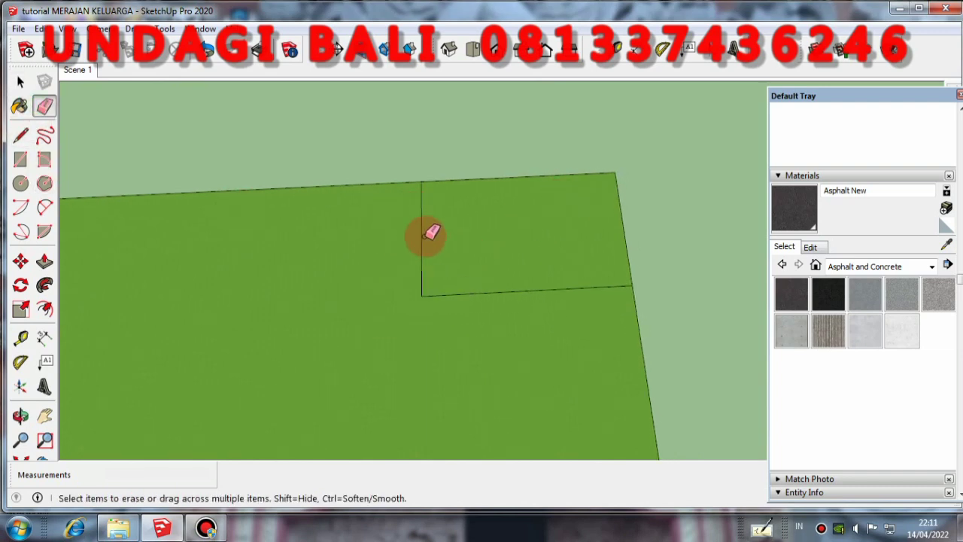
{"action": "left_click_drag", "start_coordinate": [428, 230], "coordinate": [413, 254]}
{"action": "left_click", "coordinate": [493, 292]}
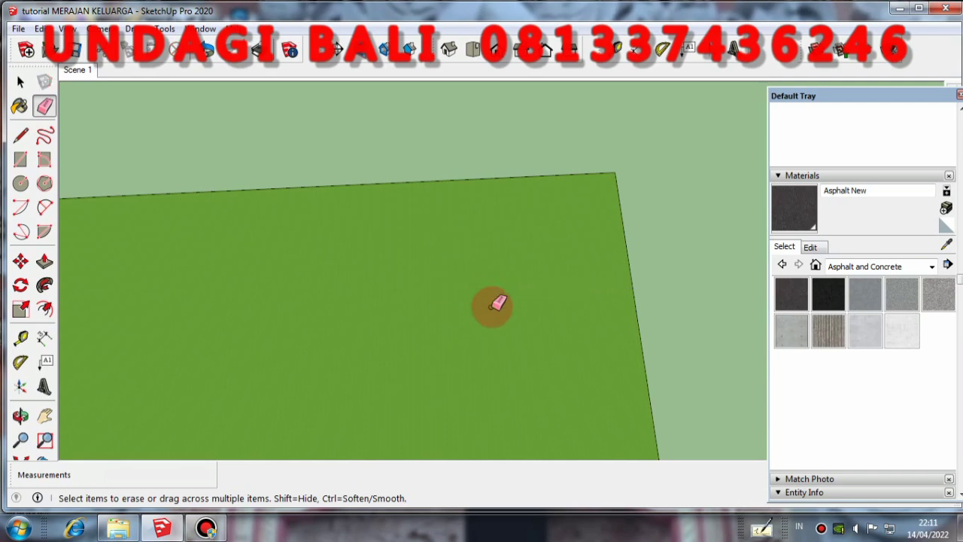
{"action": "scroll", "coordinate": [675, 165], "scroll_direction": "down", "scroll_amount": 3}
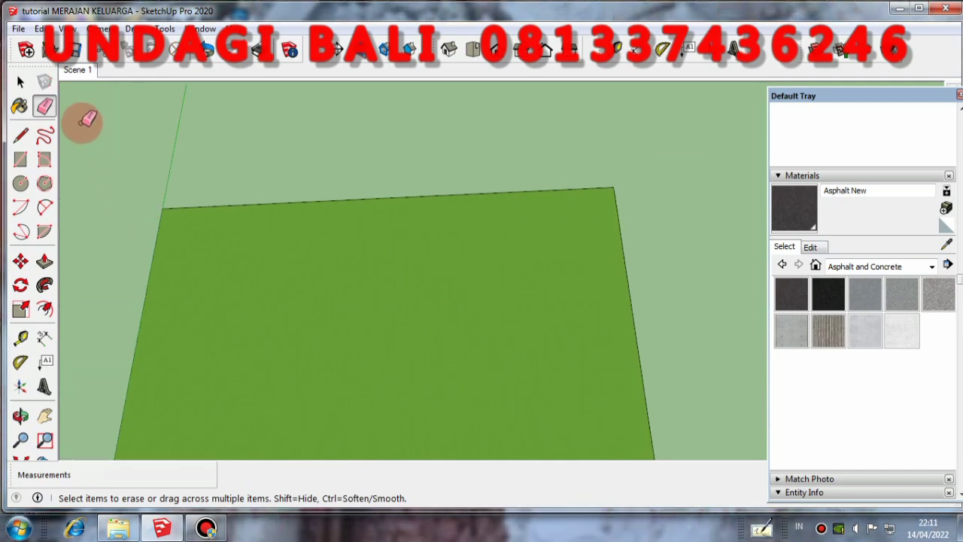
{"action": "left_click", "coordinate": [21, 82]}
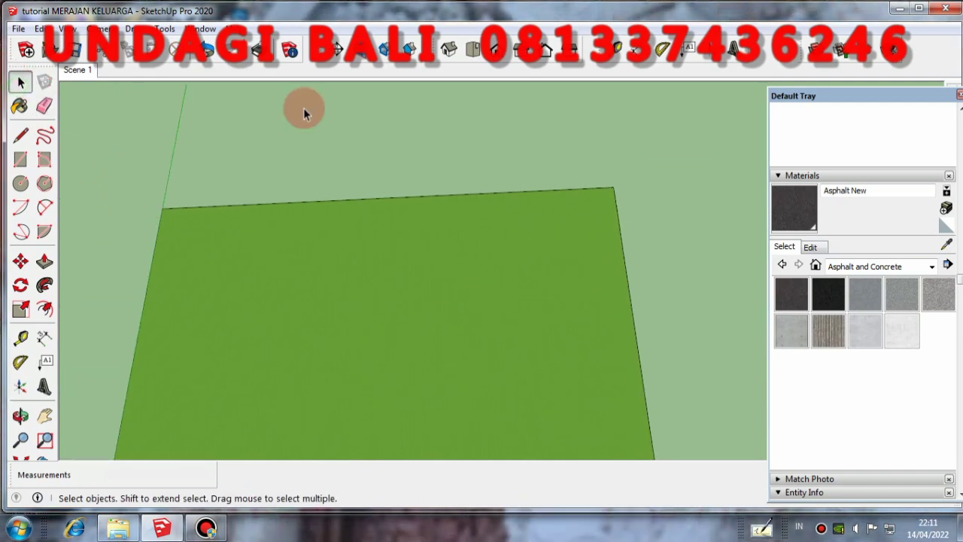
Step: Examine the undivided grass plot's back edge and far corner opposite the origin from several distances and angles
{"action": "scroll", "coordinate": [423, 256], "scroll_direction": "down", "scroll_amount": 2}
{"action": "scroll", "coordinate": [526, 278], "scroll_direction": "up", "scroll_amount": 2}
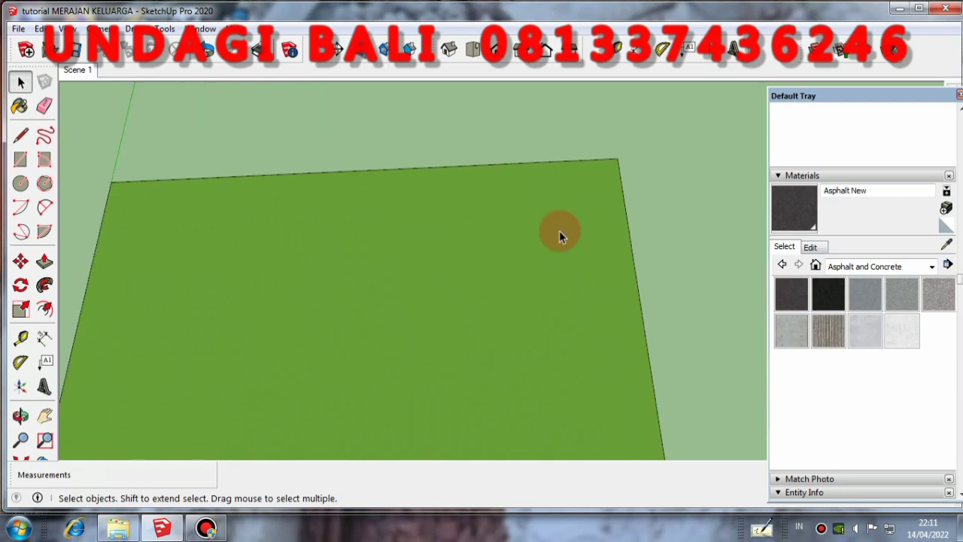
{"action": "scroll", "coordinate": [567, 212], "scroll_direction": "down", "scroll_amount": 2}
{"action": "middle_click_drag", "start_coordinate": [567, 212], "coordinate": [515, 178]}
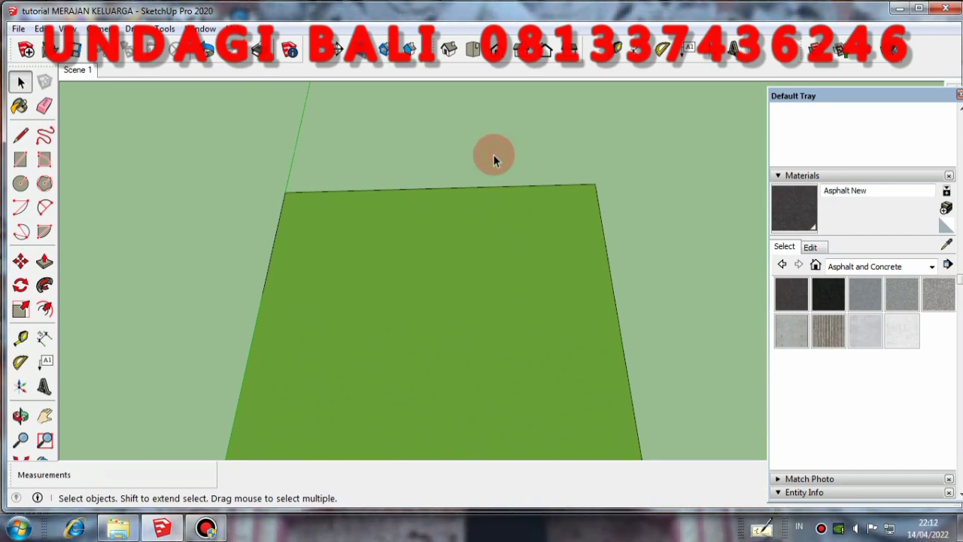
{"action": "scroll", "coordinate": [444, 228], "scroll_direction": "down", "scroll_amount": 2}
{"action": "middle_click_drag", "start_coordinate": [444, 228], "coordinate": [479, 185]}
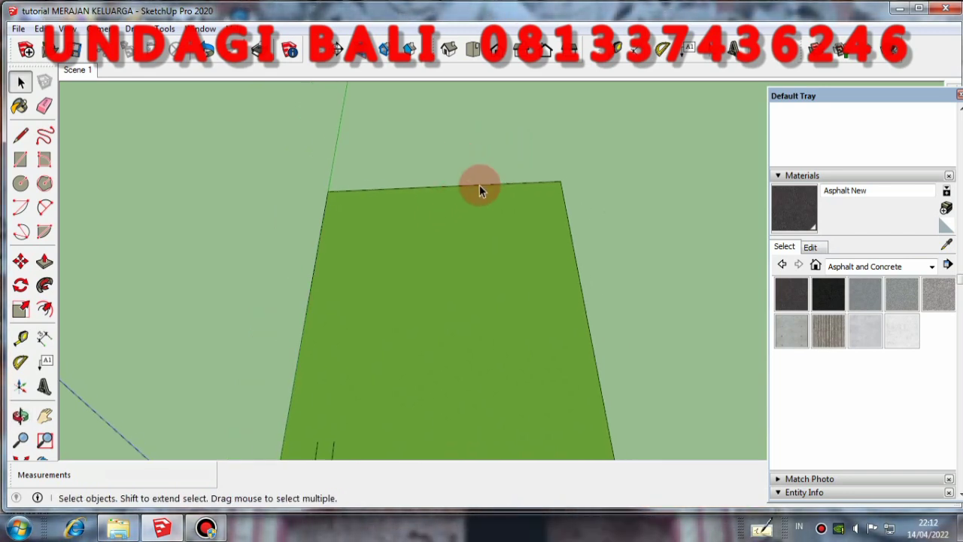
{"action": "scroll", "coordinate": [481, 195], "scroll_direction": "up", "scroll_amount": 2}
{"action": "scroll", "coordinate": [550, 189], "scroll_direction": "up", "scroll_amount": 1}
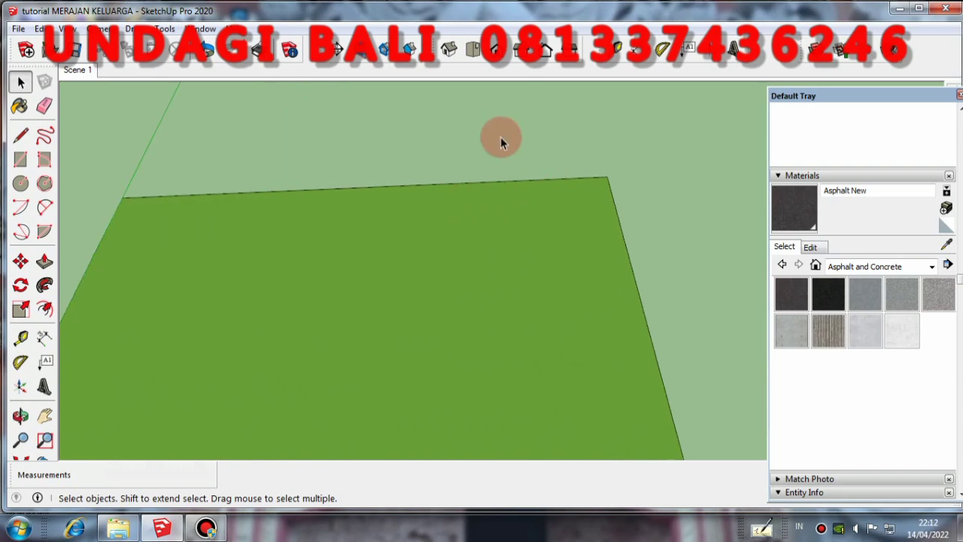
{"action": "scroll", "coordinate": [500, 136], "scroll_direction": "down", "scroll_amount": 1}
{"action": "scroll", "coordinate": [515, 114], "scroll_direction": "down", "scroll_amount": 1}
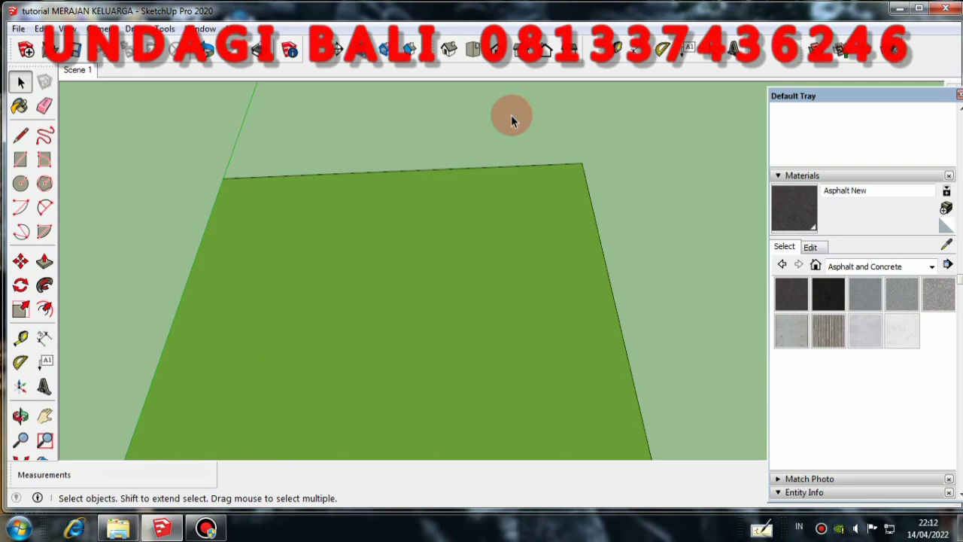
{"action": "middle_click_drag", "start_coordinate": [511, 120], "coordinate": [513, 121]}
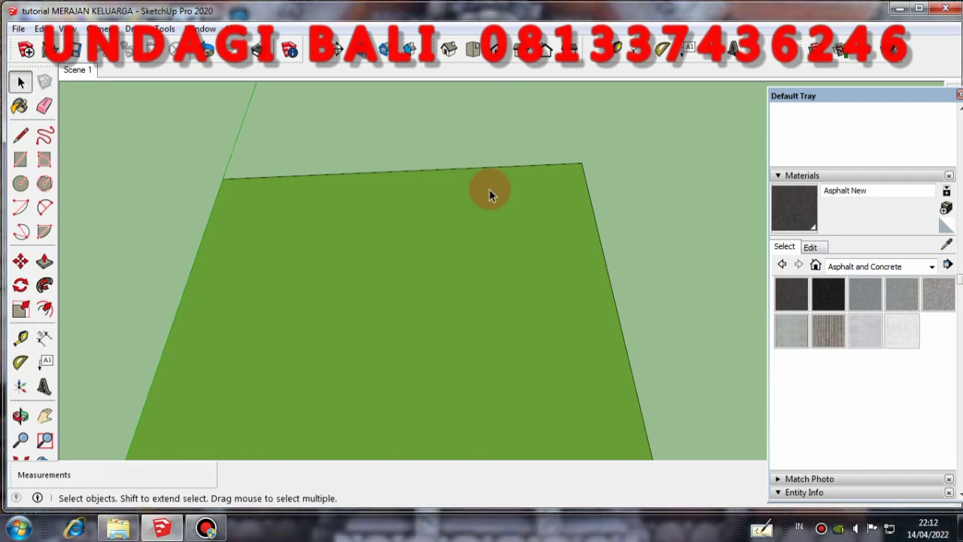
{"action": "scroll", "coordinate": [490, 195], "scroll_direction": "up", "scroll_amount": 2}
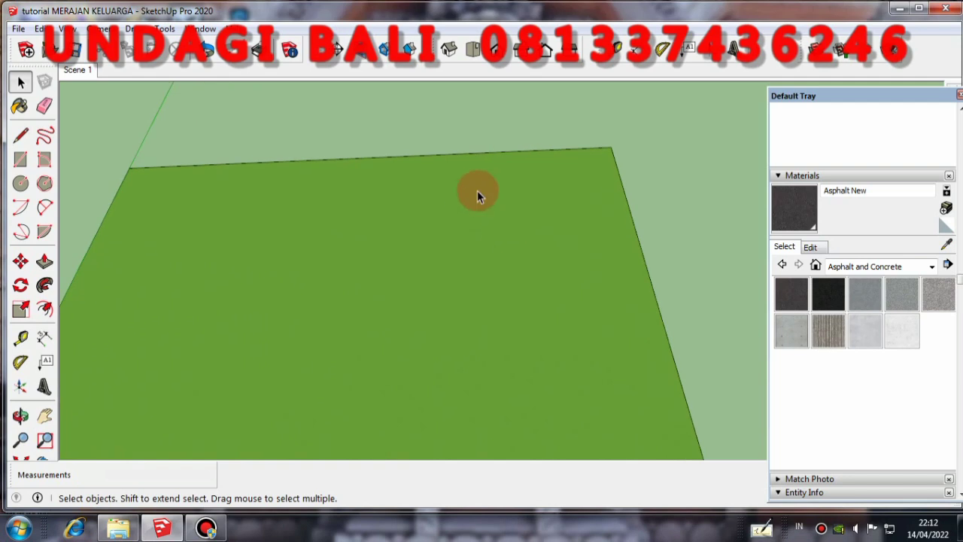
{"action": "middle_click_drag", "start_coordinate": [477, 191], "coordinate": [454, 182]}
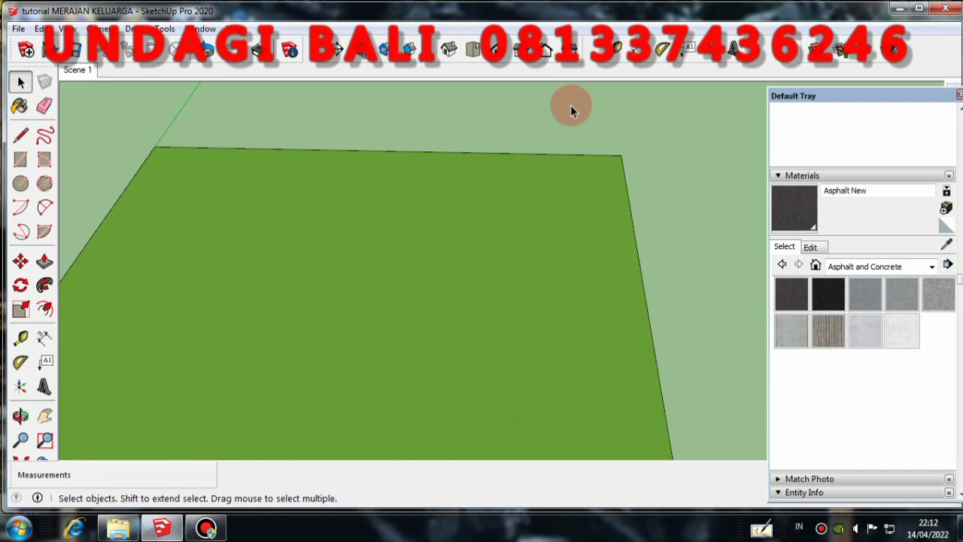
{"action": "middle_click_drag", "start_coordinate": [570, 105], "coordinate": [602, 148]}
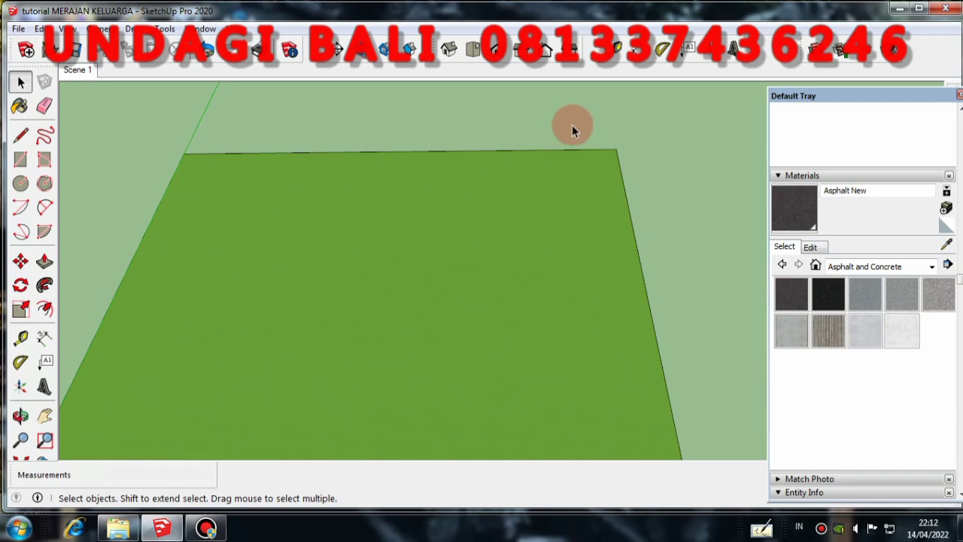
{"action": "middle_click_drag", "start_coordinate": [593, 137], "coordinate": [578, 168]}
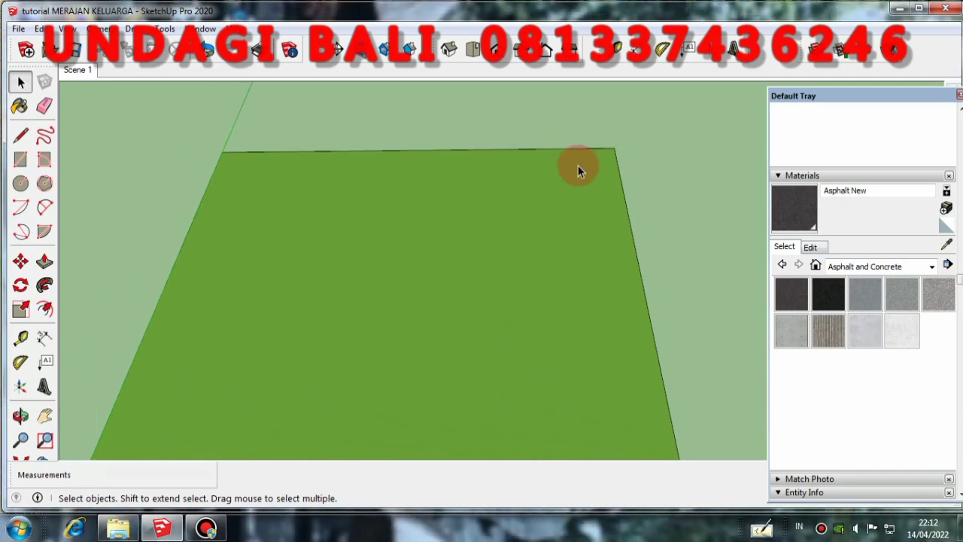
{"action": "middle_click_drag", "start_coordinate": [578, 115], "coordinate": [529, 243]}
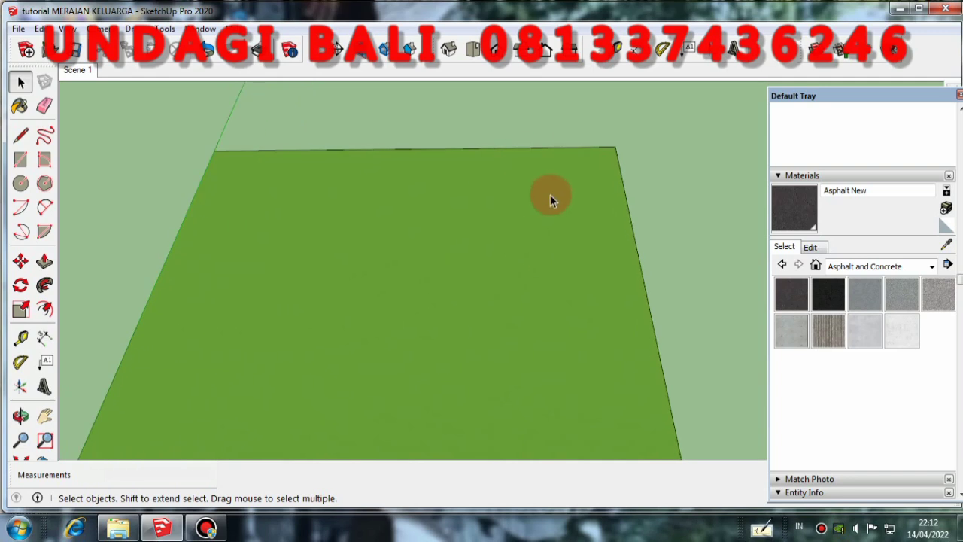
{"action": "middle_click_drag", "start_coordinate": [550, 195], "coordinate": [560, 227]}
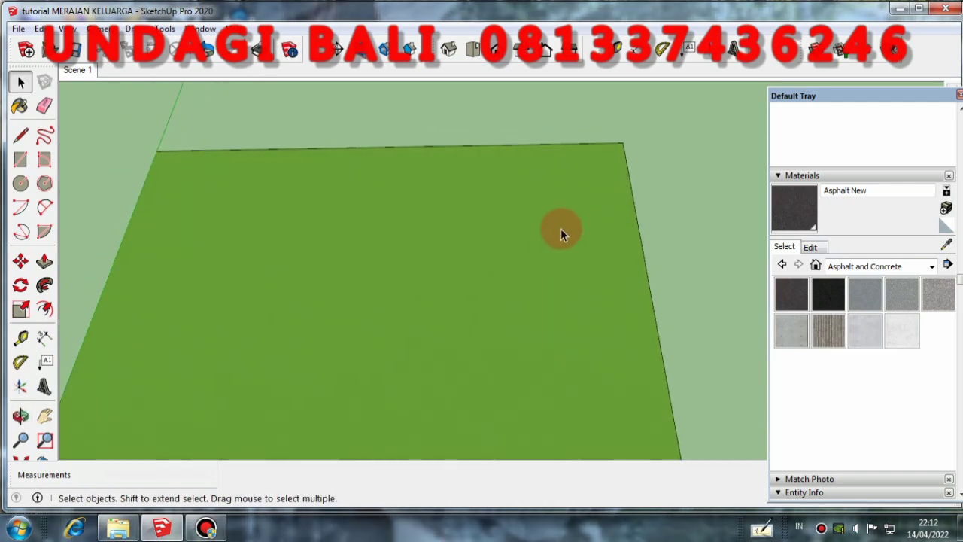
Step: Highlight the grass plot's face and back edge, and view the plot together with its direction arrow
{"action": "left_click", "coordinate": [565, 181]}
{"action": "middle_click_drag", "start_coordinate": [545, 175], "coordinate": [524, 153]}
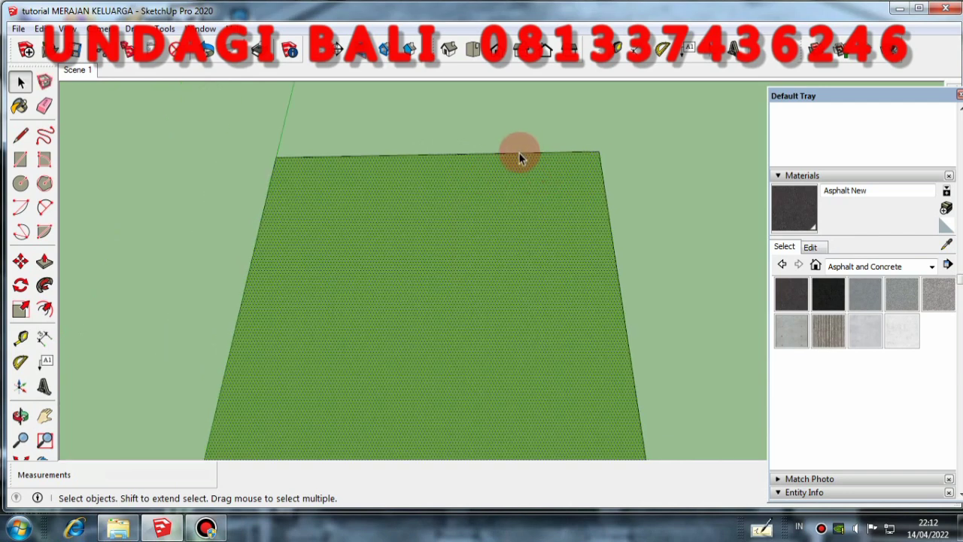
{"action": "left_click", "coordinate": [518, 153]}
{"action": "left_click", "coordinate": [504, 131]}
{"action": "scroll", "coordinate": [502, 134], "scroll_direction": "down", "scroll_amount": 5}
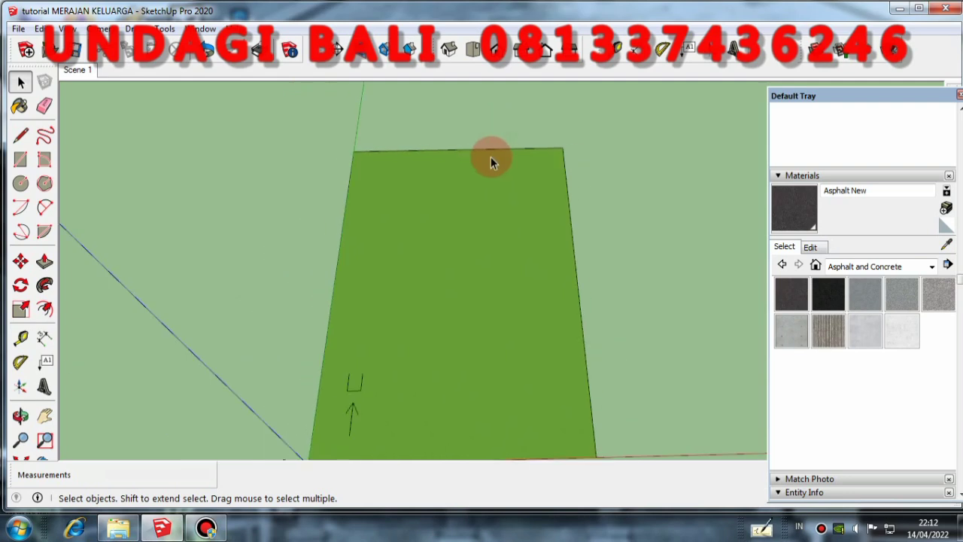
{"action": "scroll", "coordinate": [490, 154], "scroll_direction": "up", "scroll_amount": 2}
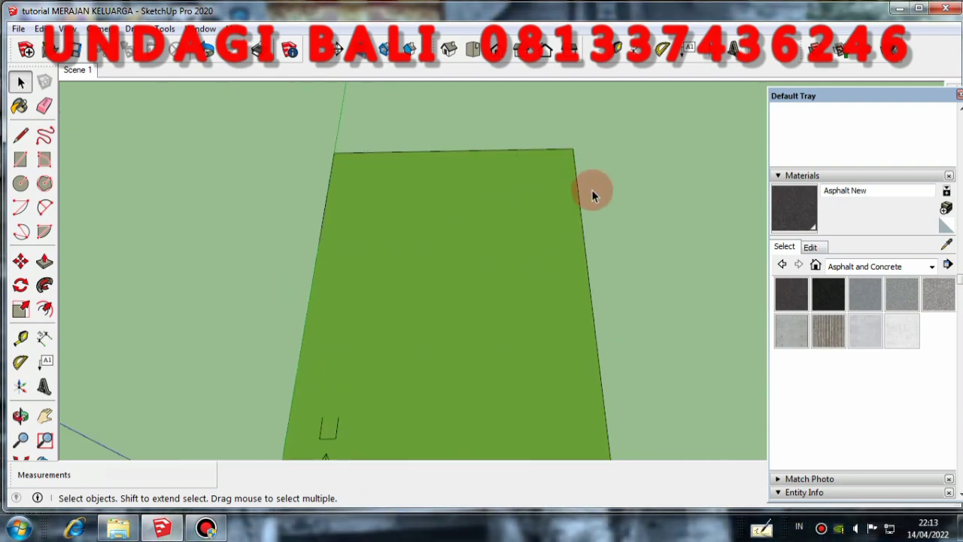
{"action": "scroll", "coordinate": [557, 185], "scroll_direction": "up", "scroll_amount": 2}
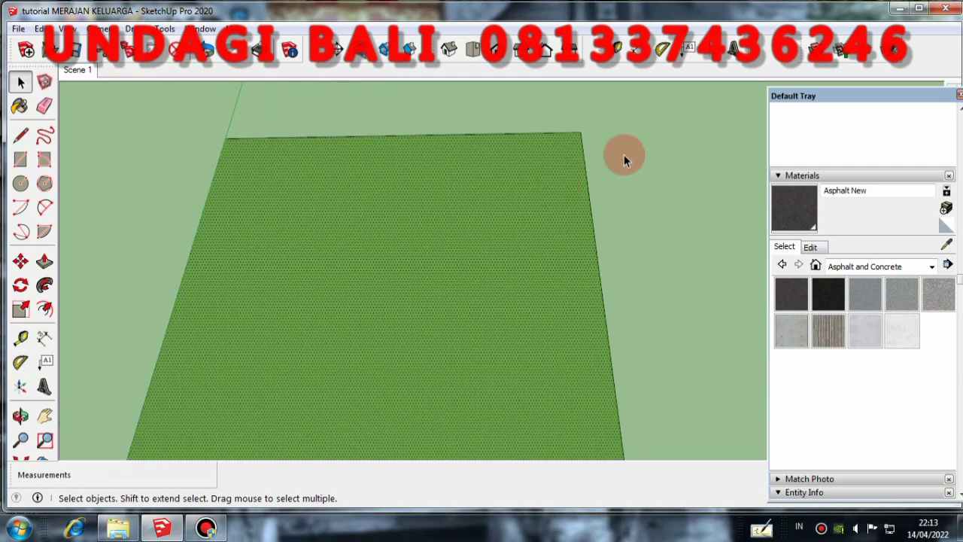
Step: Offset the grass plot's outline inward by 0.30 m from its back edge
{"action": "left_click", "coordinate": [439, 197]}
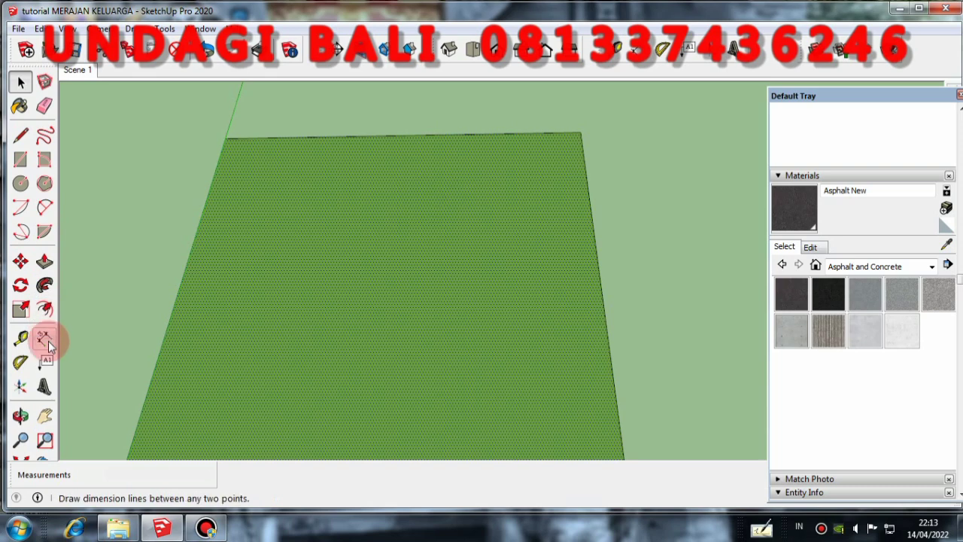
{"action": "left_click", "coordinate": [44, 309]}
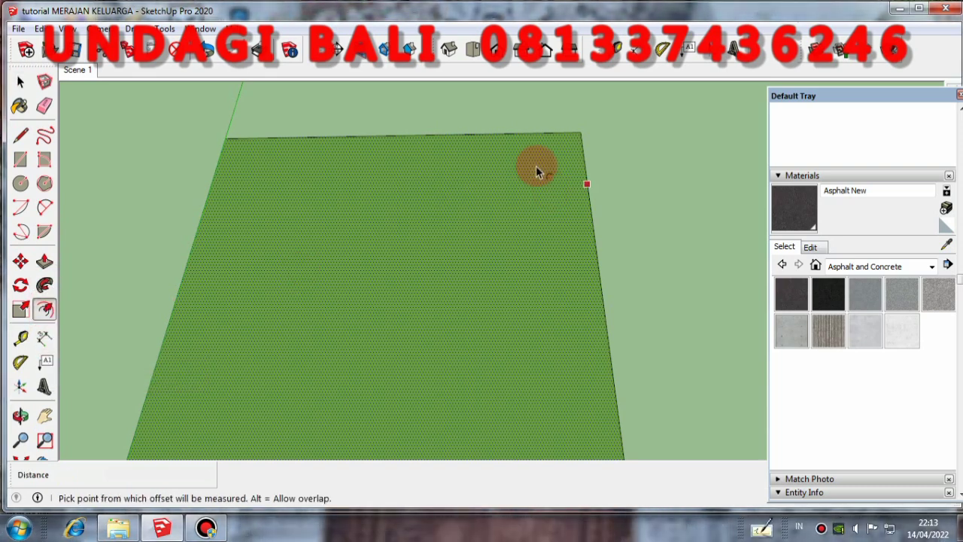
{"action": "left_click", "coordinate": [452, 134]}
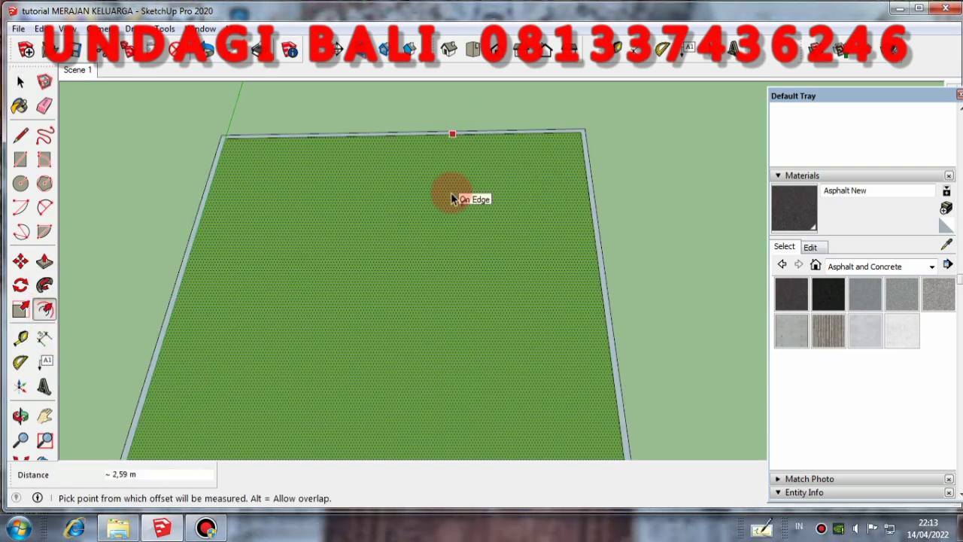
{"action": "key", "text": "Escape"}
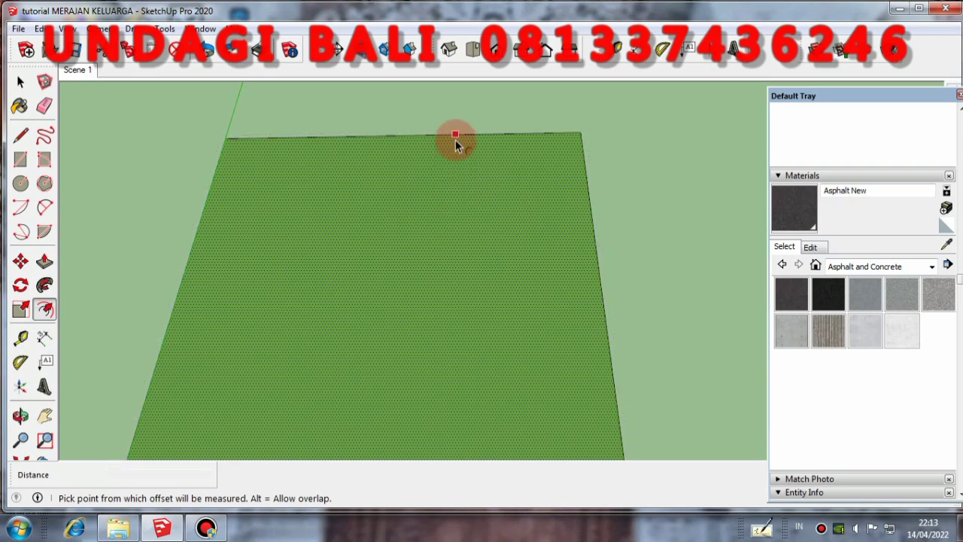
{"action": "left_click", "coordinate": [456, 137]}
{"action": "type", "text": ","}
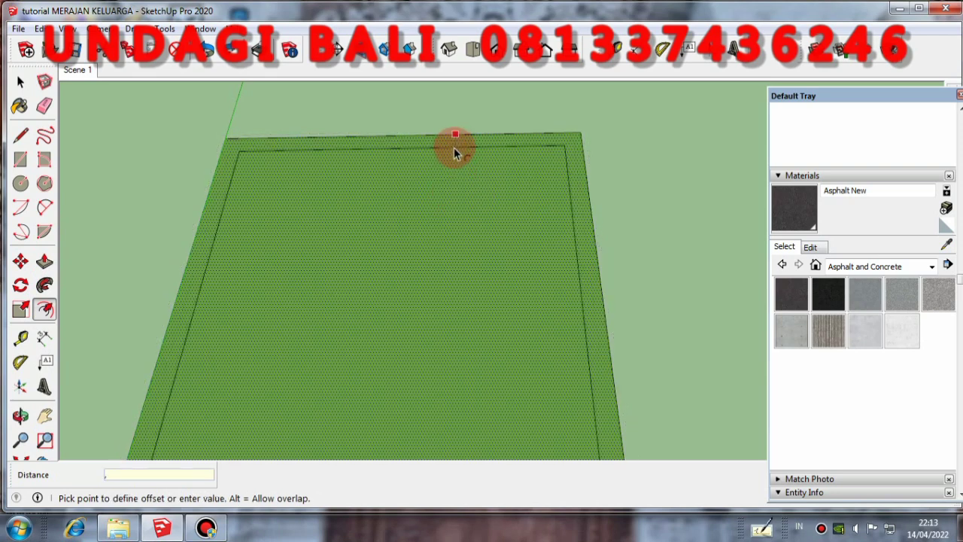
{"action": "type", "text": "30"}
{"action": "key", "text": "Return"}
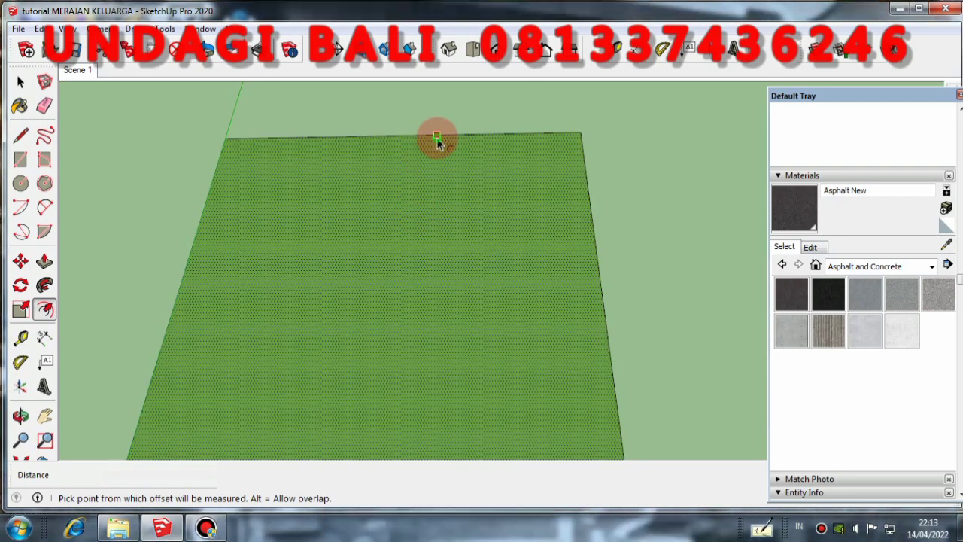
{"action": "left_click", "coordinate": [437, 136]}
{"action": "type", "text": ",30"}
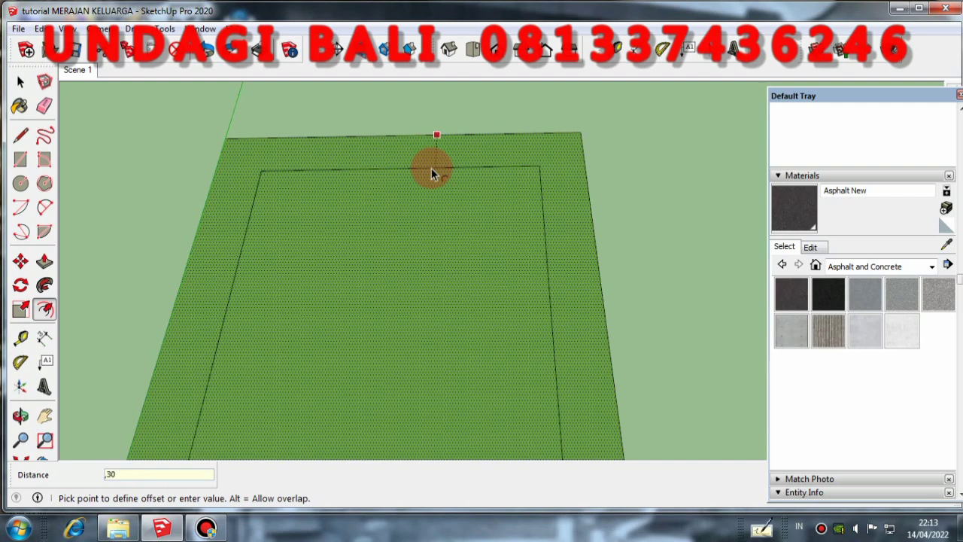
{"action": "key", "text": "Return"}
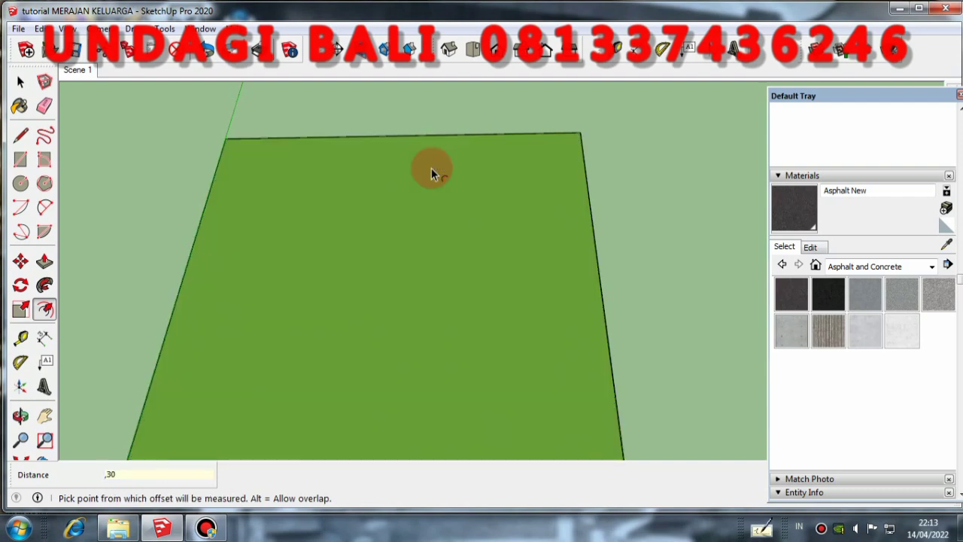
Step: Look through the Landscaping, Fencing and Vegetation material collection for a texture for the inset boundary strip
{"action": "scroll", "coordinate": [650, 179], "scroll_direction": "up", "scroll_amount": 5}
{"action": "scroll", "coordinate": [577, 134], "scroll_direction": "up", "scroll_amount": 5}
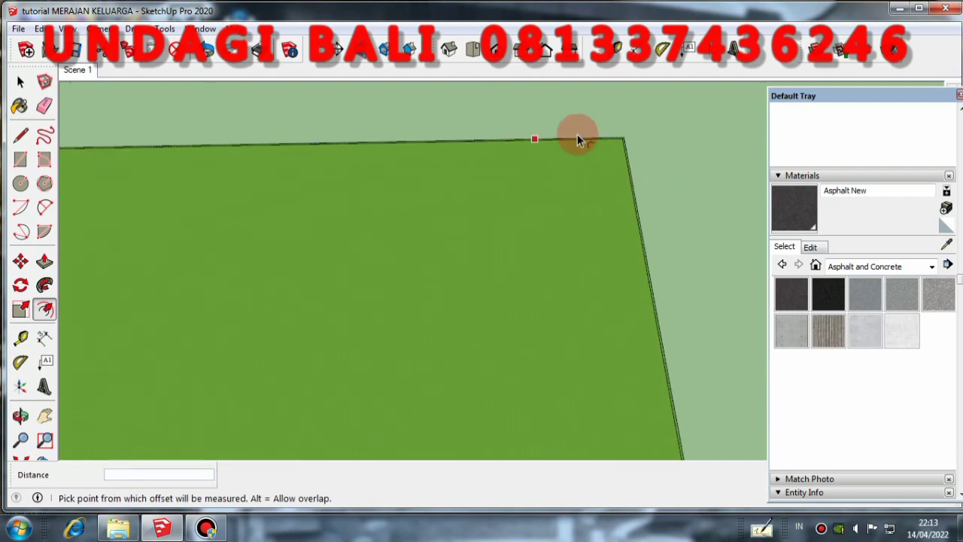
{"action": "scroll", "coordinate": [648, 155], "scroll_direction": "up", "scroll_amount": 5}
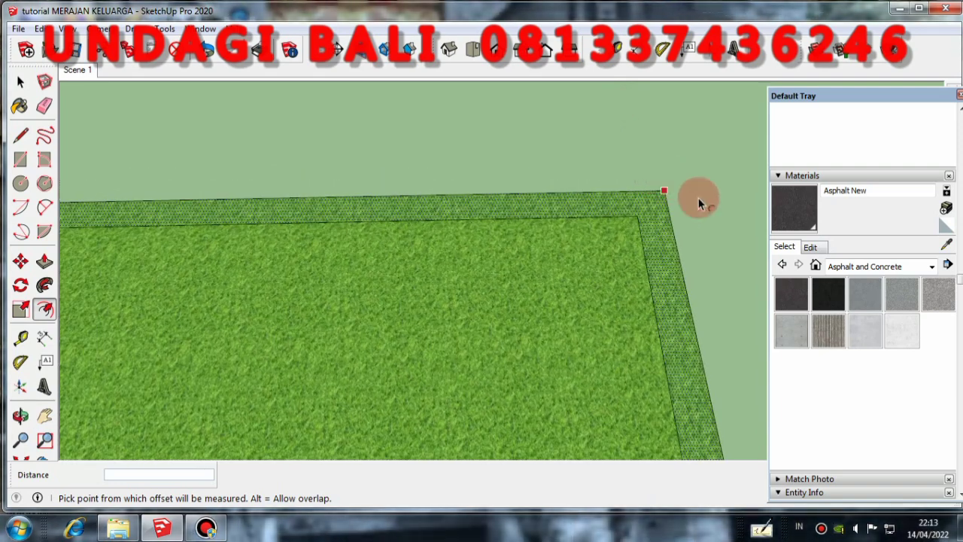
{"action": "left_click", "coordinate": [931, 266]}
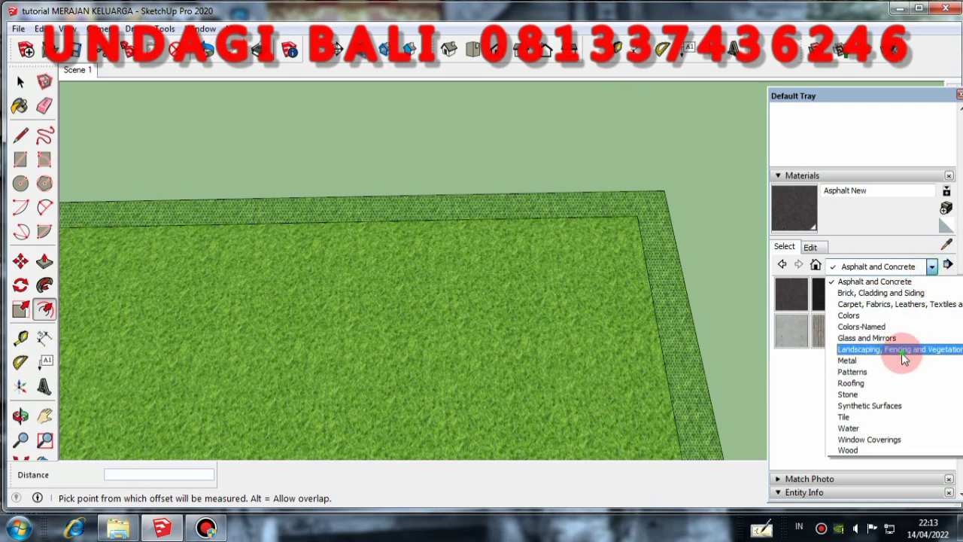
{"action": "left_click", "coordinate": [902, 352]}
{"action": "scroll", "coordinate": [884, 349], "scroll_direction": "down", "scroll_amount": 6}
{"action": "scroll", "coordinate": [882, 365], "scroll_direction": "up", "scroll_amount": 3}
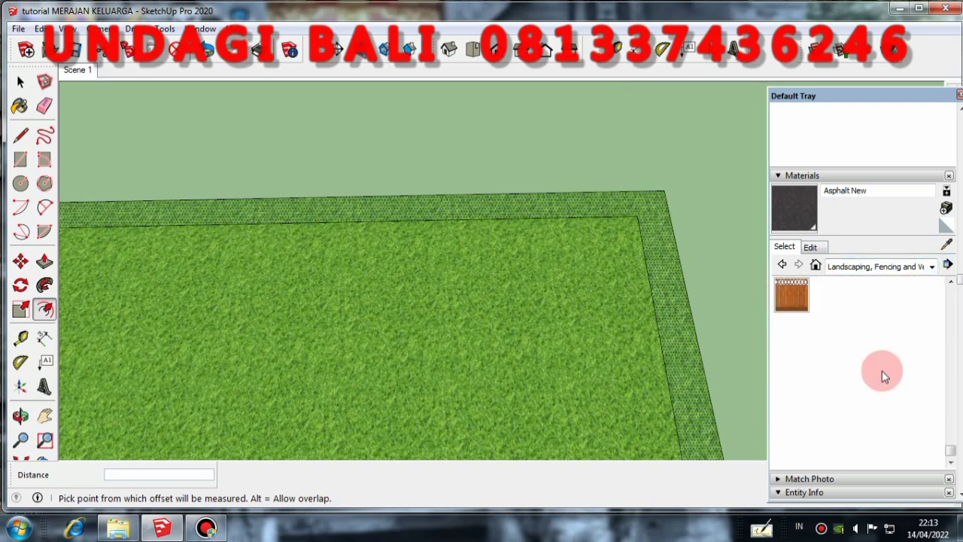
{"action": "left_click", "coordinate": [930, 268]}
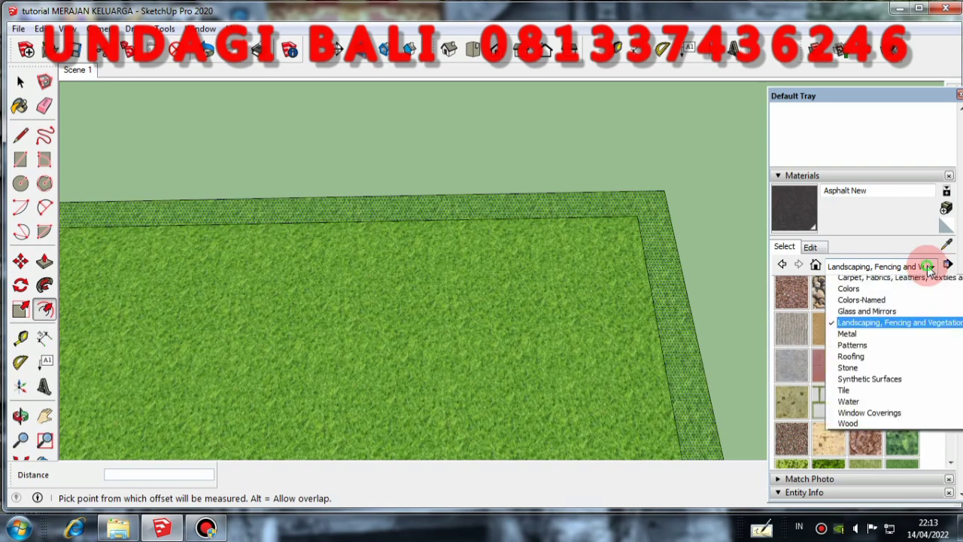
{"action": "left_click", "coordinate": [901, 351]}
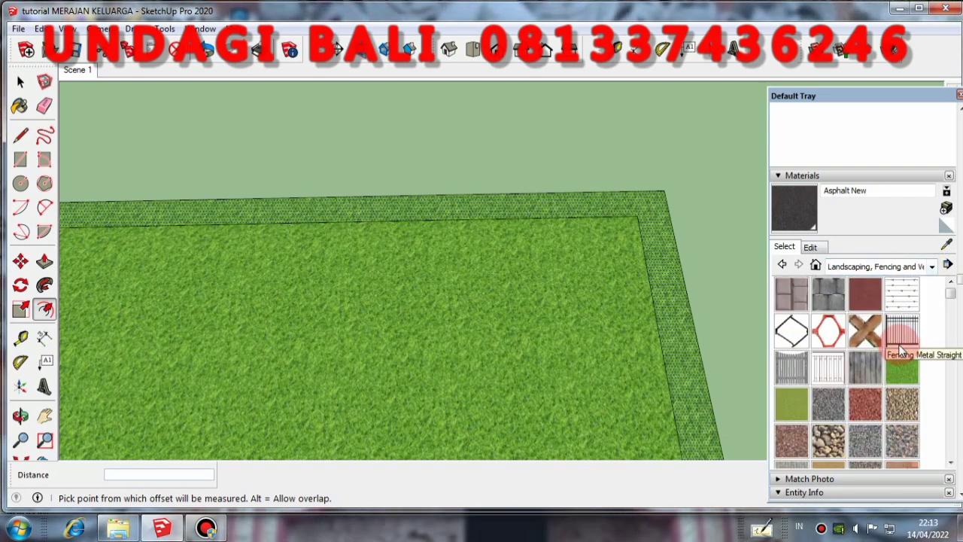
Step: Paint the inset boundary strip around the grass plot with the Sketchy Stone material from the Patterns collection
{"action": "left_click", "coordinate": [930, 267]}
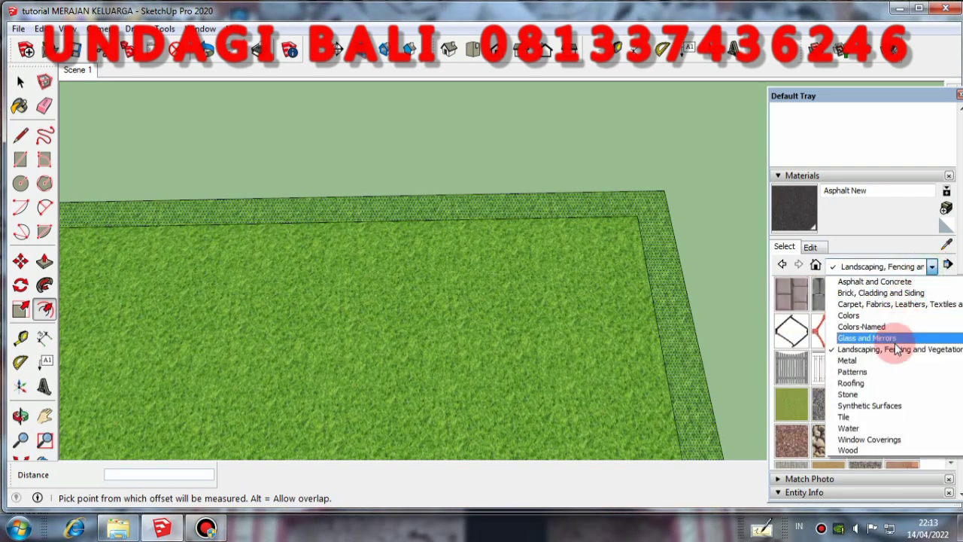
{"action": "left_click", "coordinate": [877, 371]}
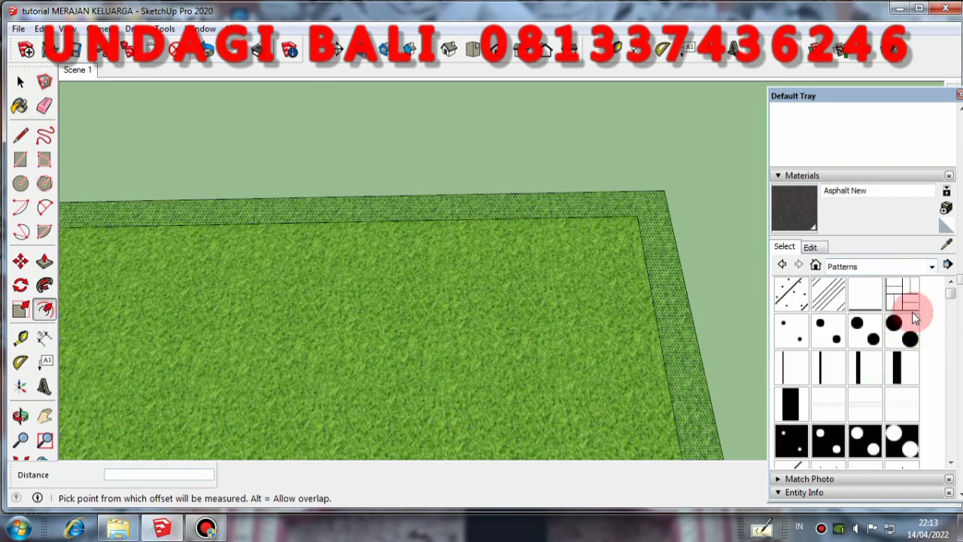
{"action": "scroll", "coordinate": [905, 331], "scroll_direction": "down", "scroll_amount": 5}
{"action": "scroll", "coordinate": [901, 346], "scroll_direction": "down", "scroll_amount": 2}
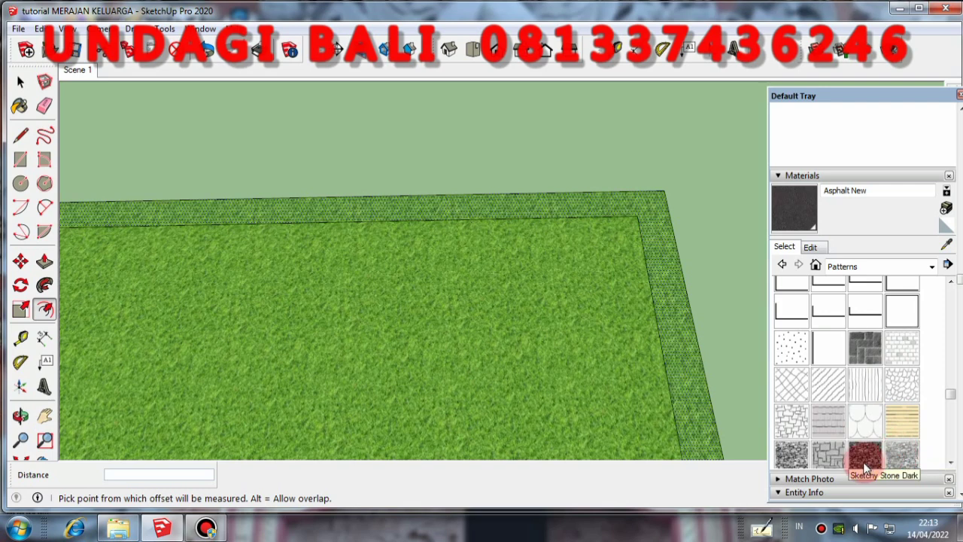
{"action": "left_click", "coordinate": [796, 454]}
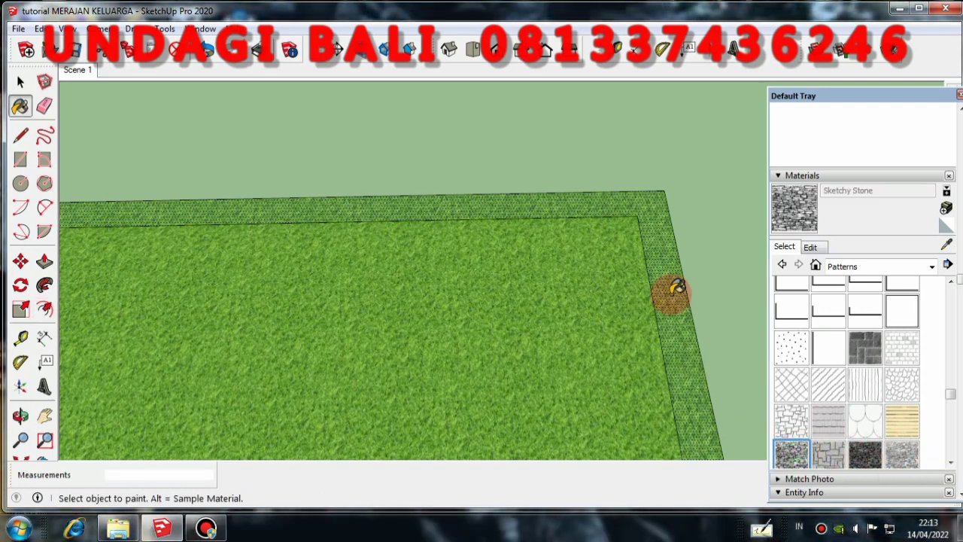
{"action": "left_click", "coordinate": [668, 286]}
{"action": "mouse_move", "coordinate": [547, 166]}
{"action": "middle_mouse_down"}
{"action": "mouse_move", "coordinate": [557, 188]}
{"action": "mouse_move", "coordinate": [574, 159]}
{"action": "middle_mouse_up"}
{"action": "scroll", "coordinate": [574, 159], "scroll_direction": "down", "scroll_amount": 3}
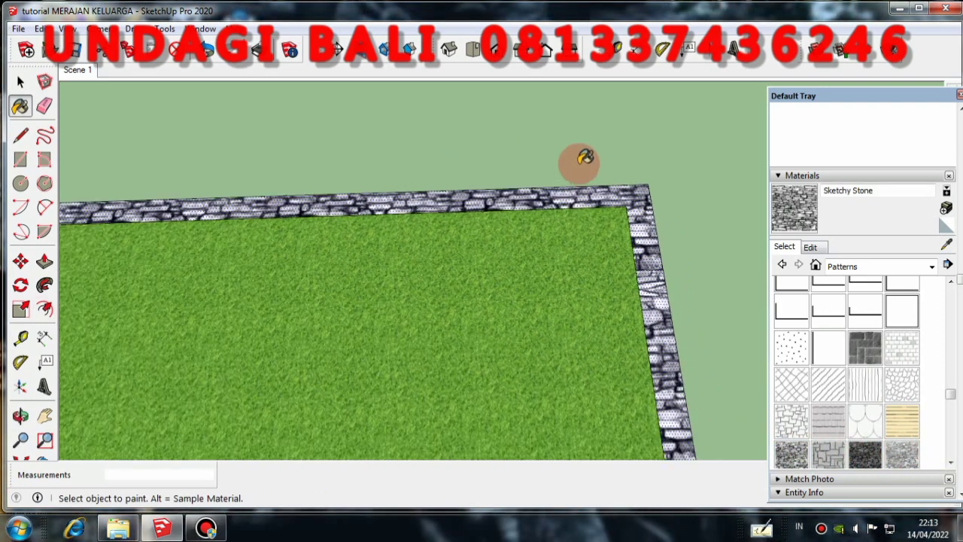
{"action": "scroll", "coordinate": [559, 189], "scroll_direction": "down", "scroll_amount": 3}
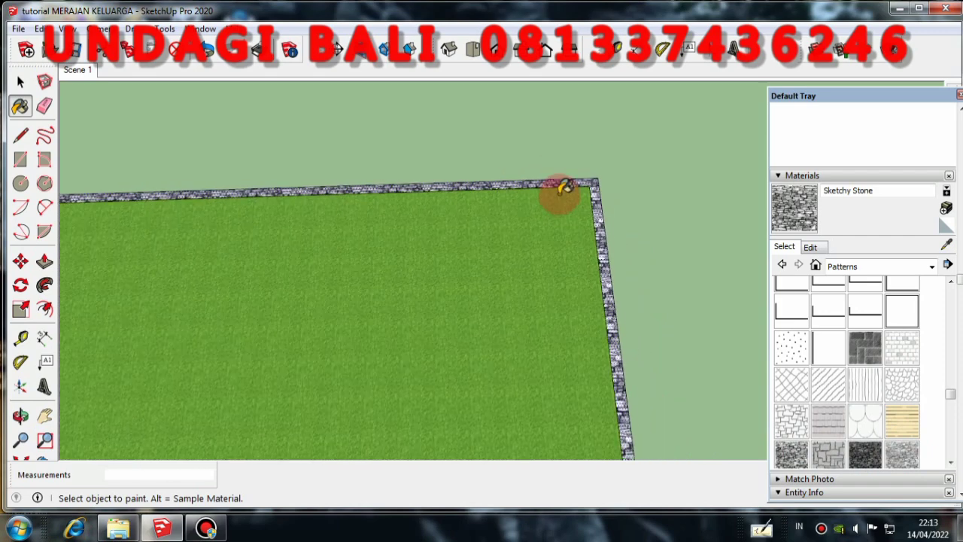
{"action": "scroll", "coordinate": [519, 186], "scroll_direction": "up", "scroll_amount": 3}
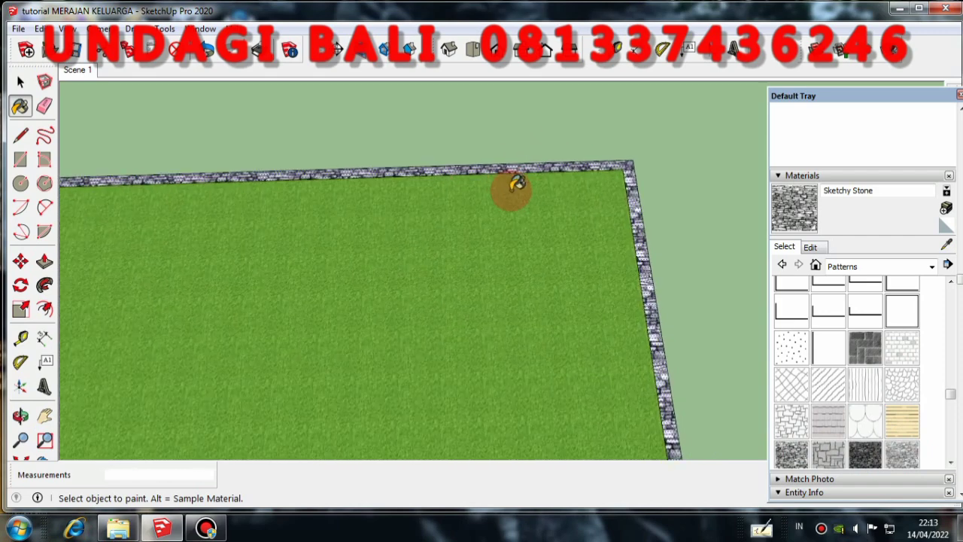
Step: Examine the stone boundary strip along the plot's back edge and far corner from several distances and angles
{"action": "left_click", "coordinate": [22, 133]}
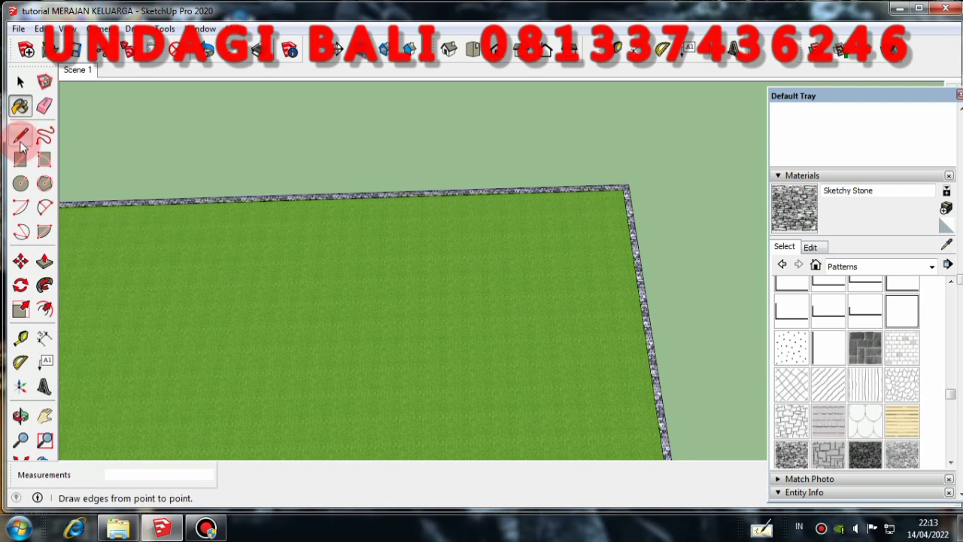
{"action": "scroll", "coordinate": [454, 158], "scroll_direction": "down", "scroll_amount": 1}
{"action": "left_click", "coordinate": [20, 82]}
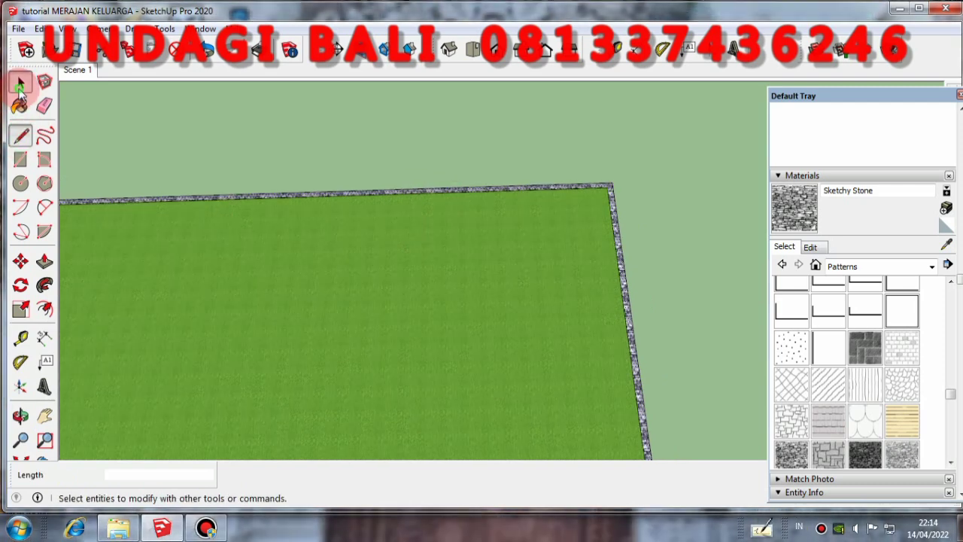
{"action": "scroll", "coordinate": [577, 186], "scroll_direction": "down", "scroll_amount": 1}
{"action": "middle_click_drag", "start_coordinate": [552, 146], "coordinate": [619, 198]}
{"action": "scroll", "coordinate": [620, 198], "scroll_direction": "up", "scroll_amount": 1}
{"action": "scroll", "coordinate": [481, 200], "scroll_direction": "down", "scroll_amount": 1}
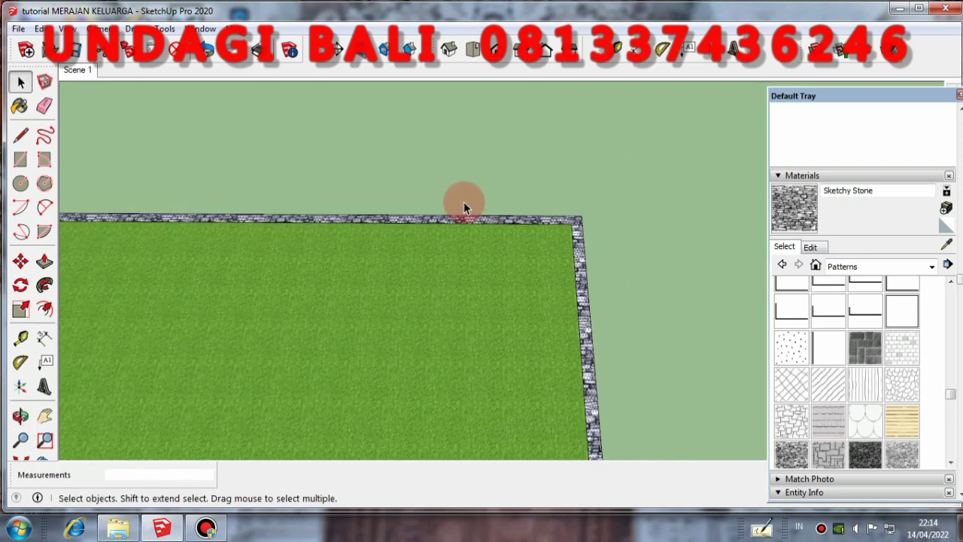
{"action": "scroll", "coordinate": [537, 221], "scroll_direction": "up", "scroll_amount": 1}
{"action": "scroll", "coordinate": [593, 194], "scroll_direction": "up", "scroll_amount": 2}
{"action": "scroll", "coordinate": [481, 230], "scroll_direction": "down", "scroll_amount": 1}
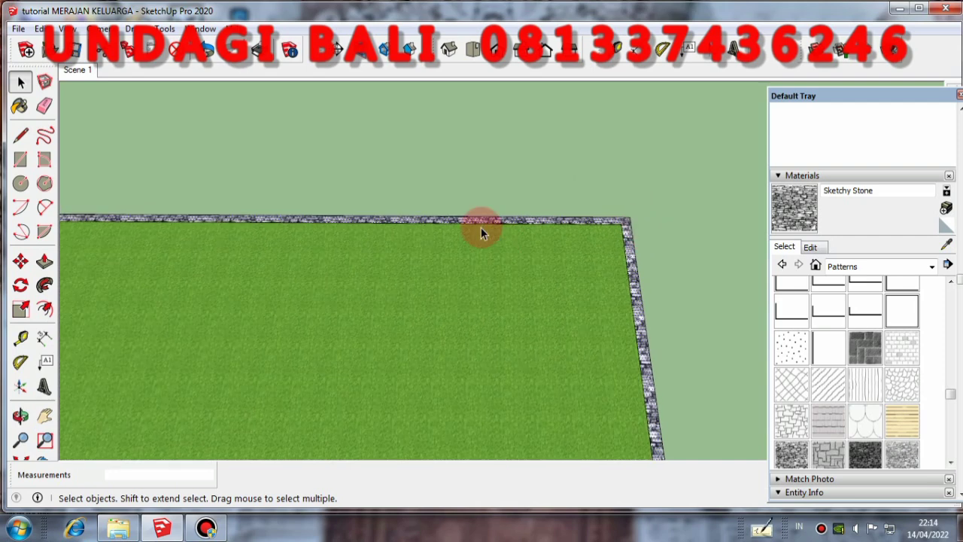
{"action": "scroll", "coordinate": [519, 210], "scroll_direction": "up", "scroll_amount": 2}
{"action": "scroll", "coordinate": [352, 202], "scroll_direction": "down", "scroll_amount": 1}
{"action": "scroll", "coordinate": [505, 195], "scroll_direction": "down", "scroll_amount": 1}
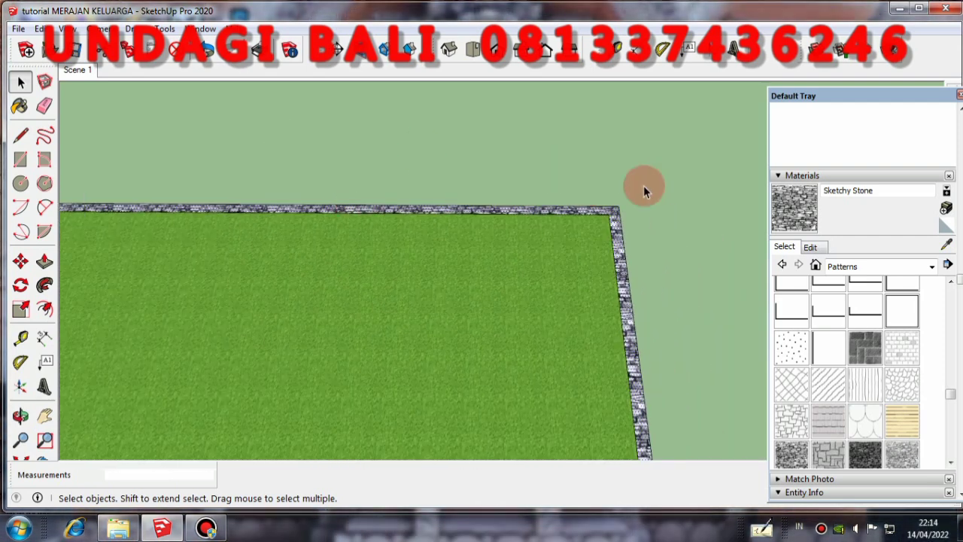
{"action": "scroll", "coordinate": [647, 178], "scroll_direction": "down", "scroll_amount": 1}
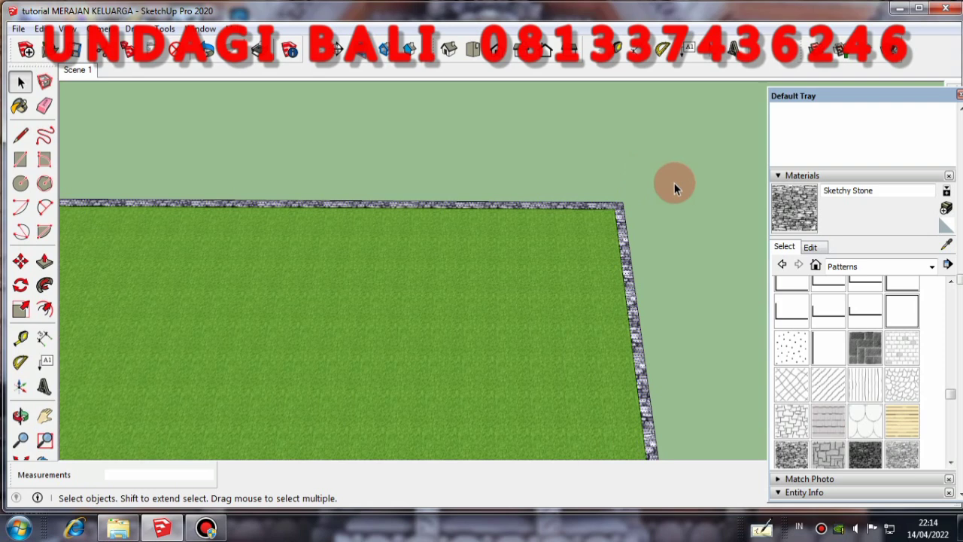
{"action": "scroll", "coordinate": [665, 222], "scroll_direction": "up", "scroll_amount": 1}
{"action": "scroll", "coordinate": [632, 209], "scroll_direction": "down", "scroll_amount": 1}
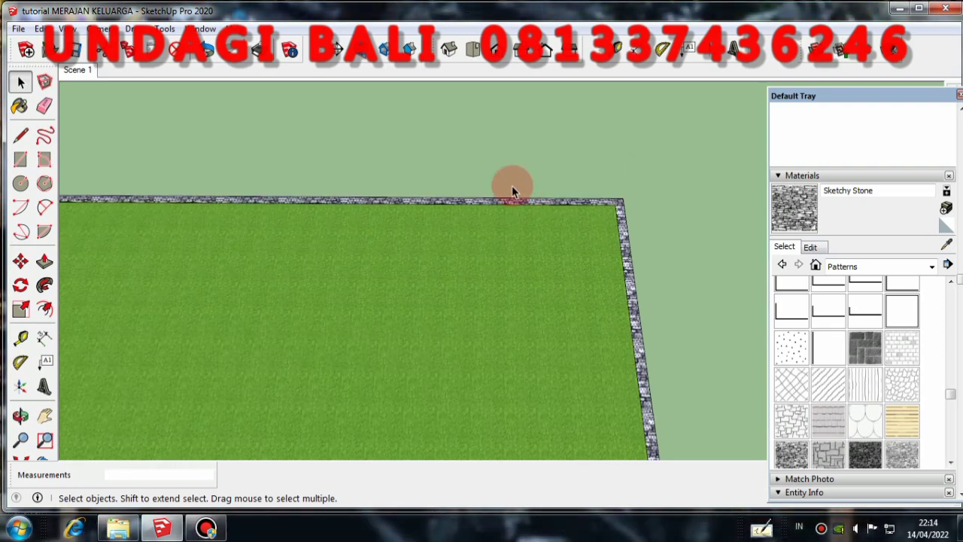
{"action": "scroll", "coordinate": [473, 232], "scroll_direction": "up", "scroll_amount": 2}
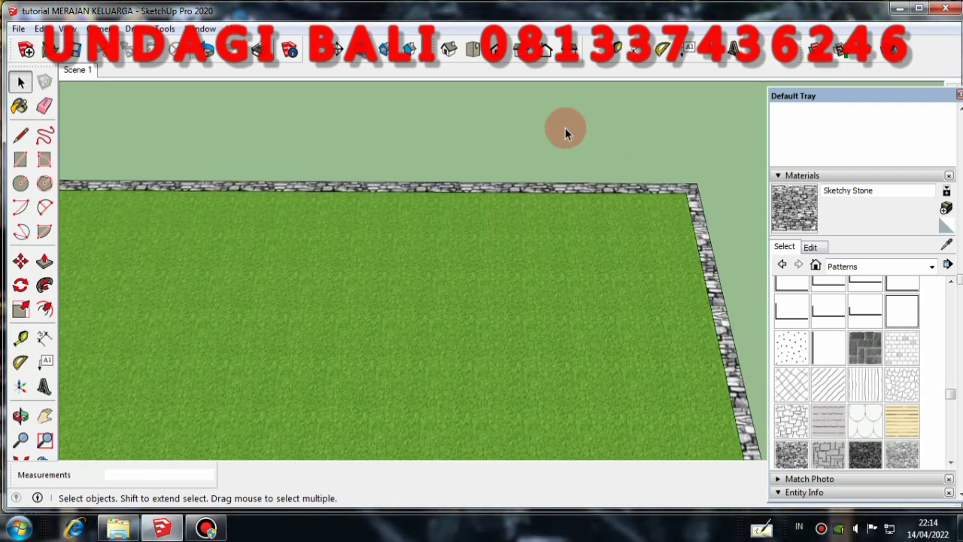
{"action": "scroll", "coordinate": [564, 167], "scroll_direction": "down", "scroll_amount": 1}
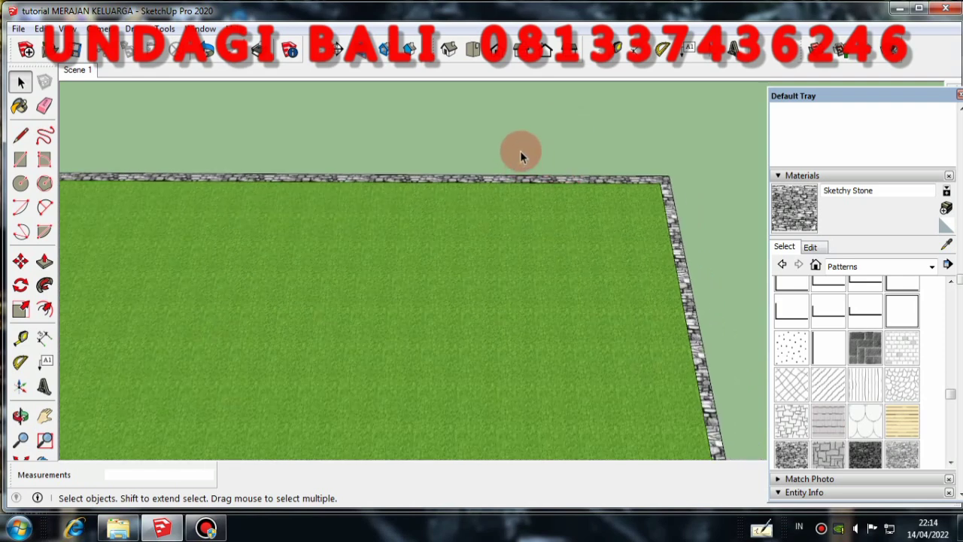
{"action": "scroll", "coordinate": [521, 149], "scroll_direction": "down", "scroll_amount": 1}
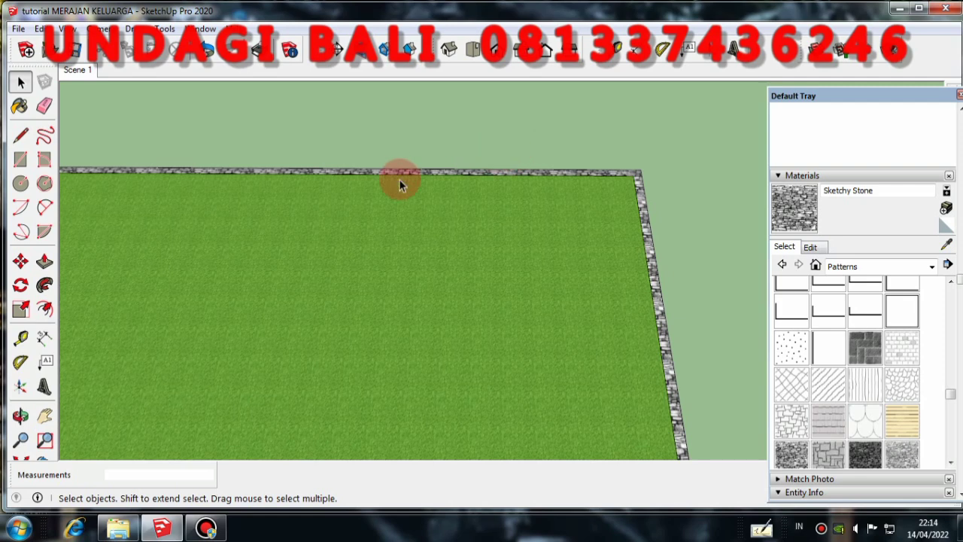
Step: Draw a 1.25 m line along the red axis on the open ground behind the plot's back edge
{"action": "left_click", "coordinate": [21, 135]}
{"action": "scroll", "coordinate": [382, 209], "scroll_direction": "down", "scroll_amount": 2}
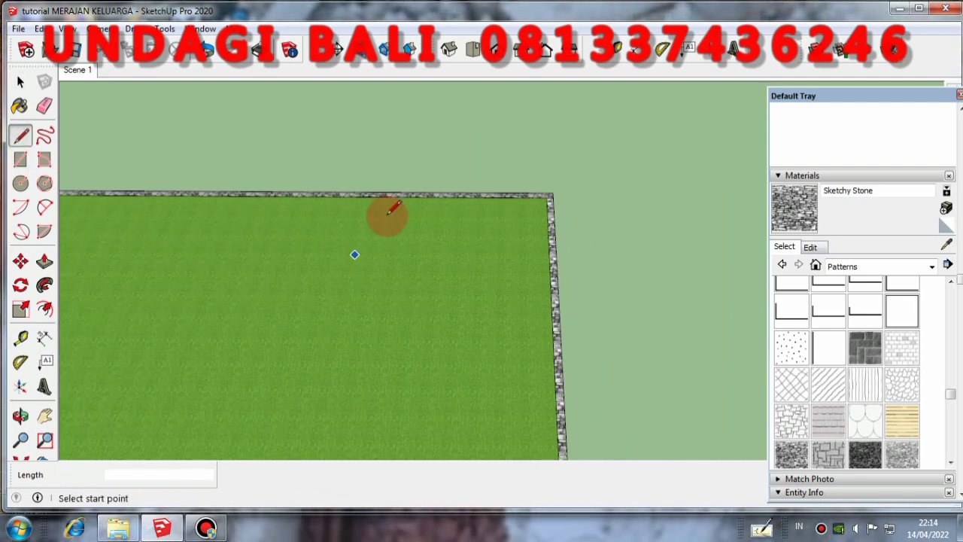
{"action": "left_click", "coordinate": [471, 134]}
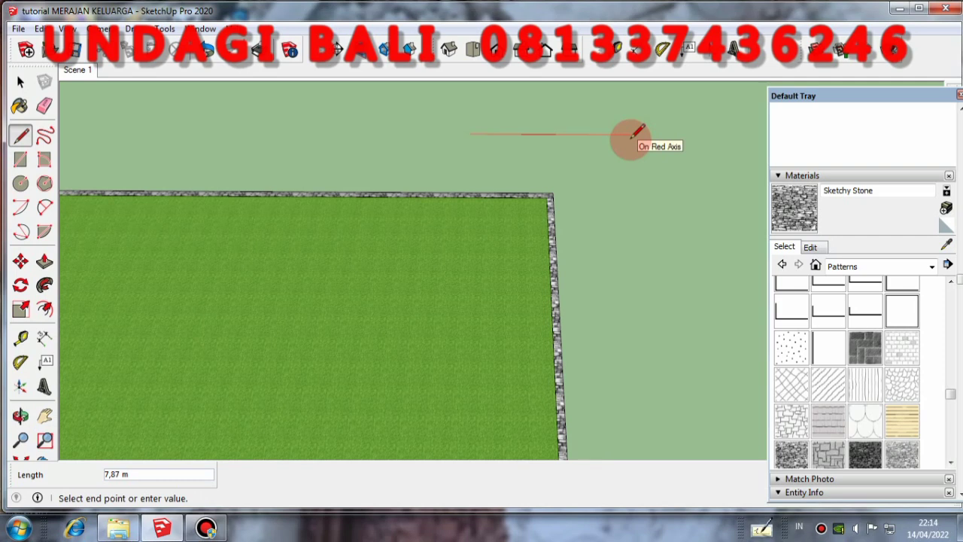
{"action": "type", "text": "1"}
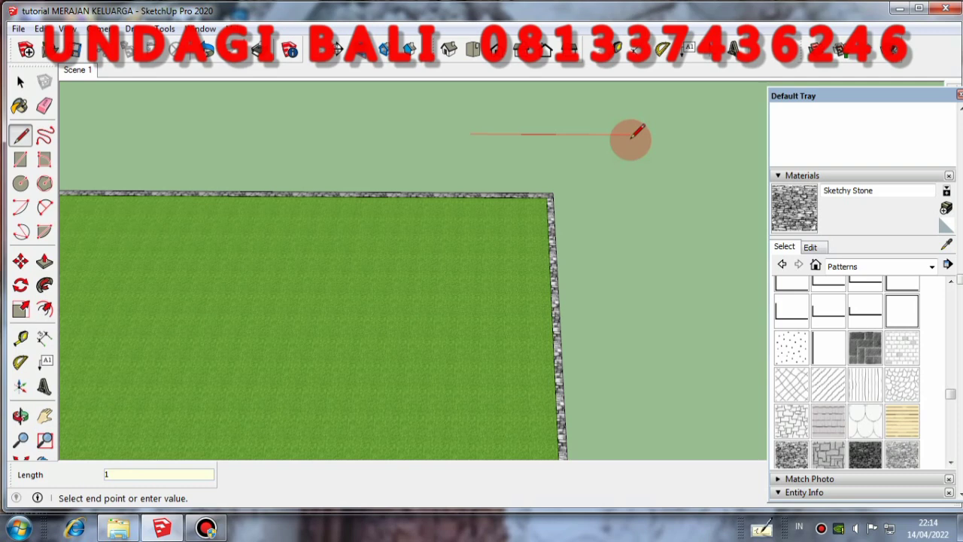
{"action": "type", "text": ",25"}
{"action": "key", "text": "Return"}
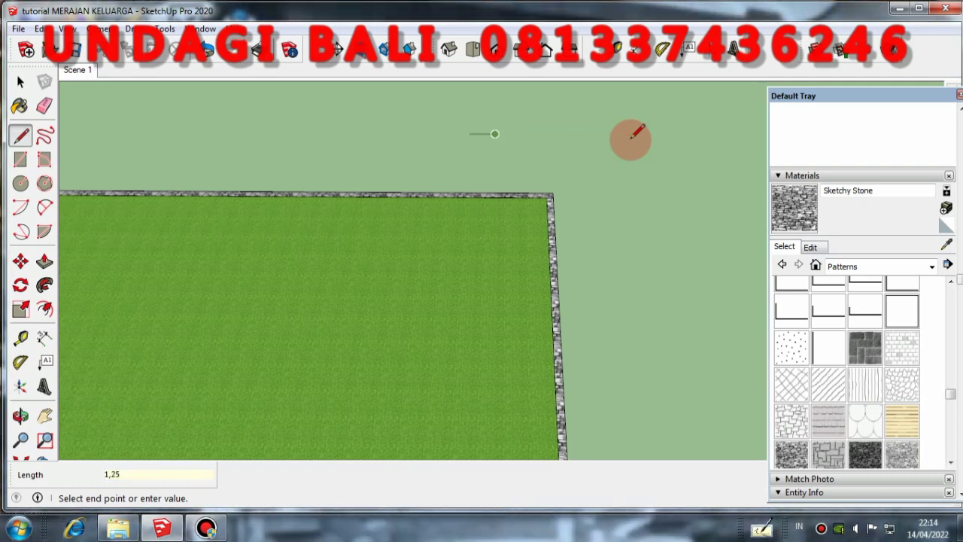
Step: Draw a 1.05 m line along the green axis from the first line's end, and complete both into a 1.25 by 1.05 m rectangle
{"action": "scroll", "coordinate": [511, 97], "scroll_direction": "up", "scroll_amount": 5}
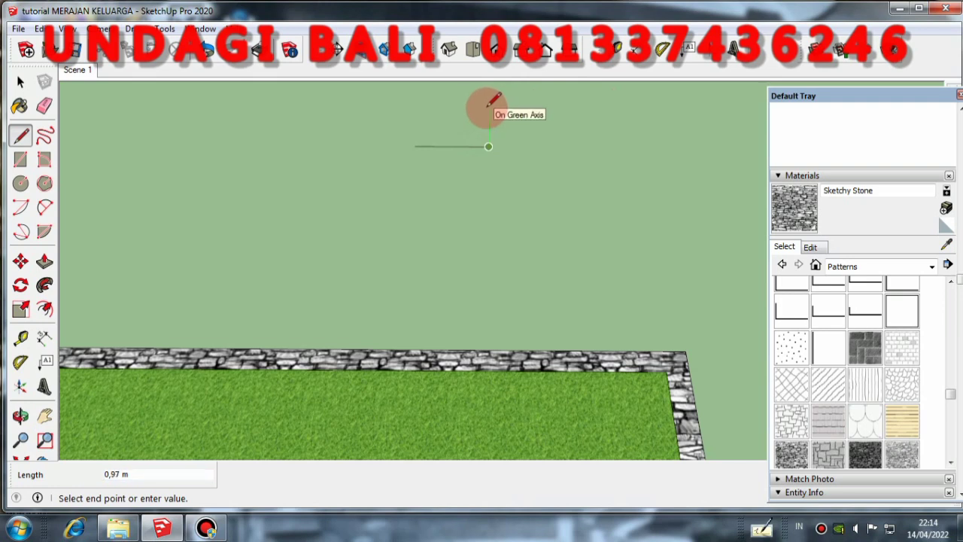
{"action": "type", "text": "1"}
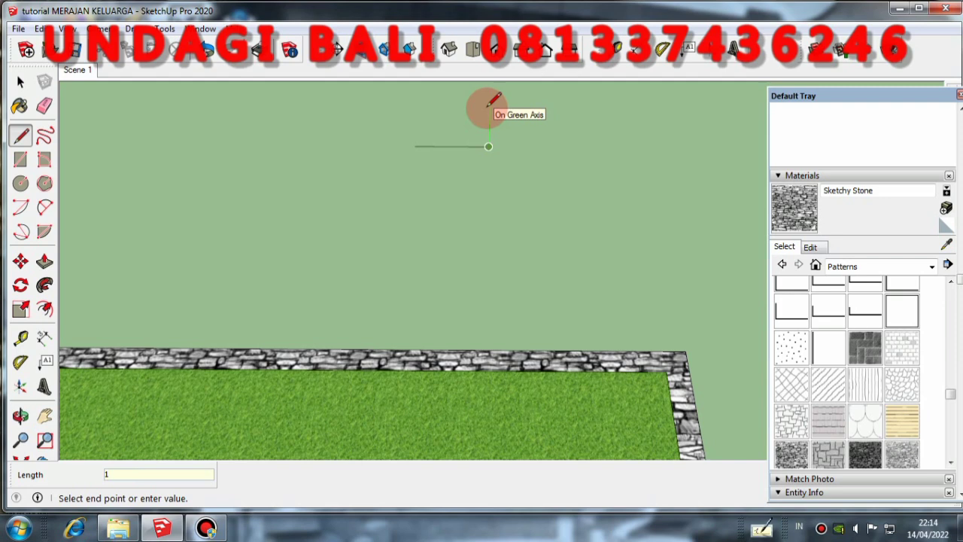
{"action": "type", "text": ",0"}
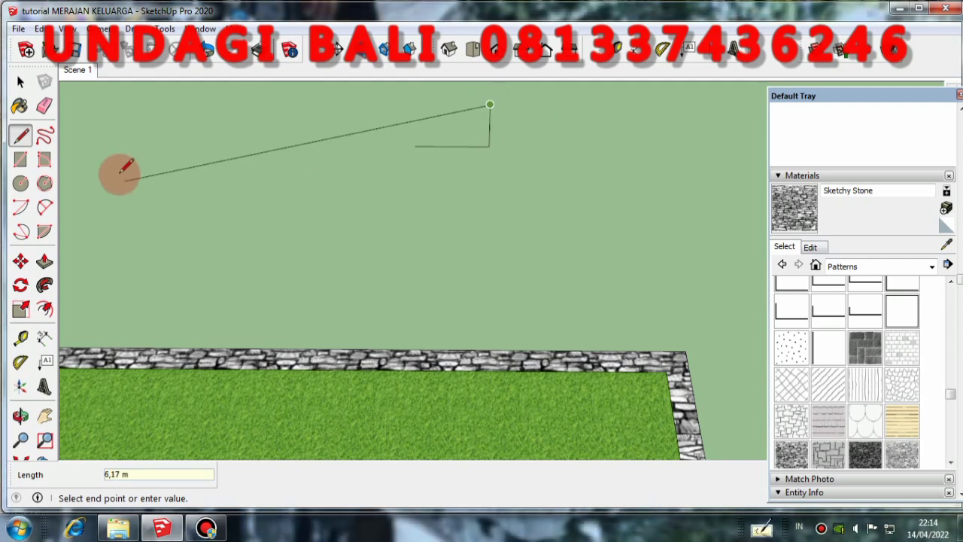
{"action": "left_click", "coordinate": [24, 168]}
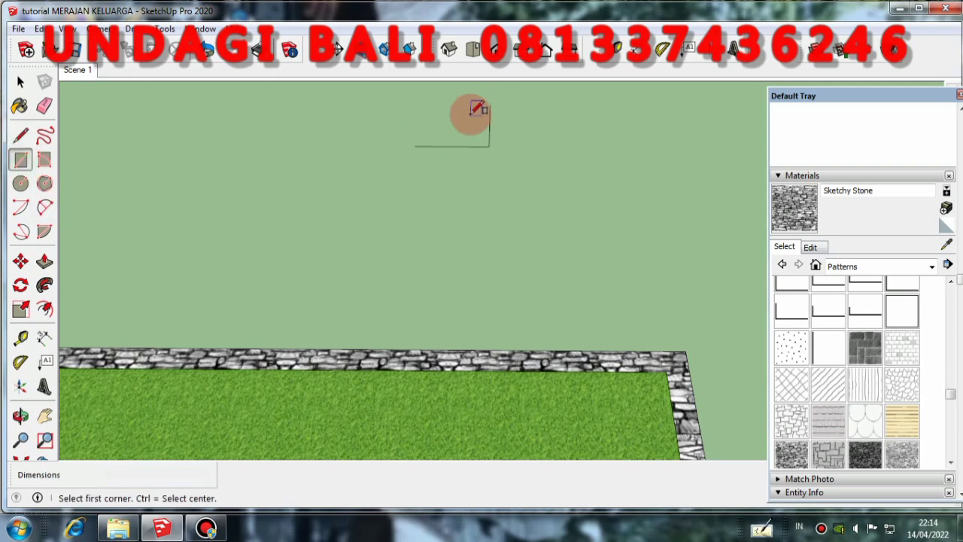
{"action": "left_click", "coordinate": [489, 104]}
{"action": "left_click", "coordinate": [415, 145]}
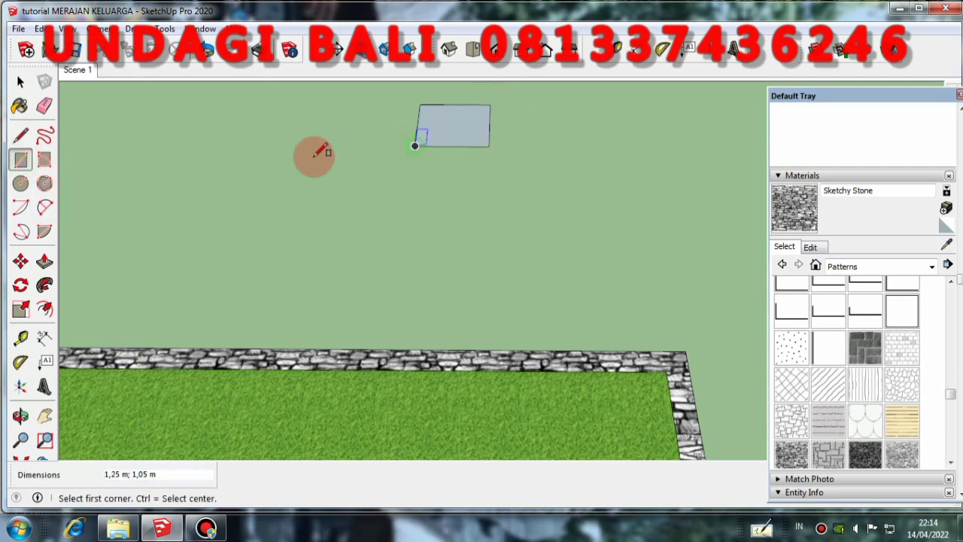
Step: Extrude the 1.25 by 1.05 m rectangle upward by 0.05 m with Push/Pull to form a thin slab
{"action": "left_click", "coordinate": [20, 81]}
{"action": "scroll", "coordinate": [452, 169], "scroll_direction": "down", "scroll_amount": 3}
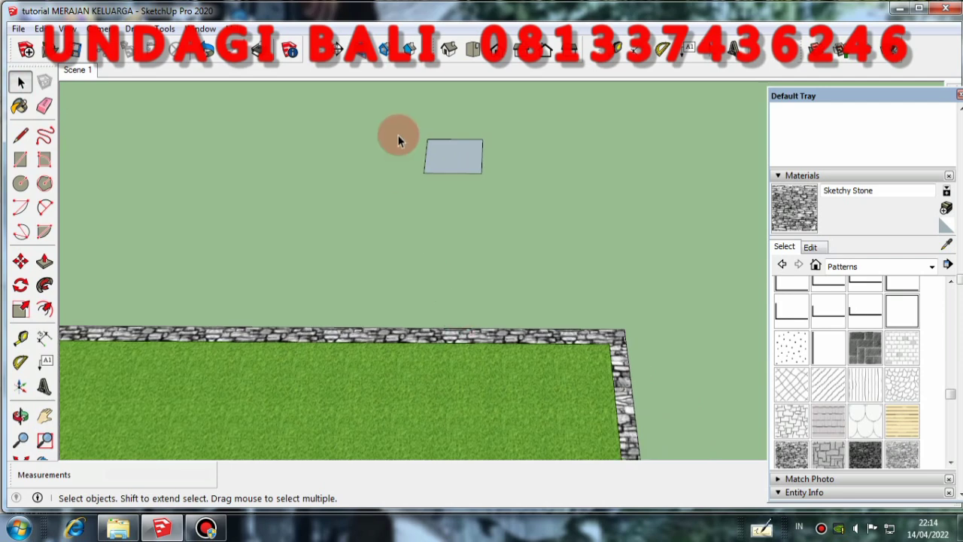
{"action": "scroll", "coordinate": [438, 133], "scroll_direction": "up", "scroll_amount": 5}
{"action": "scroll", "coordinate": [437, 155], "scroll_direction": "down", "scroll_amount": 1}
{"action": "left_click", "coordinate": [436, 160]}
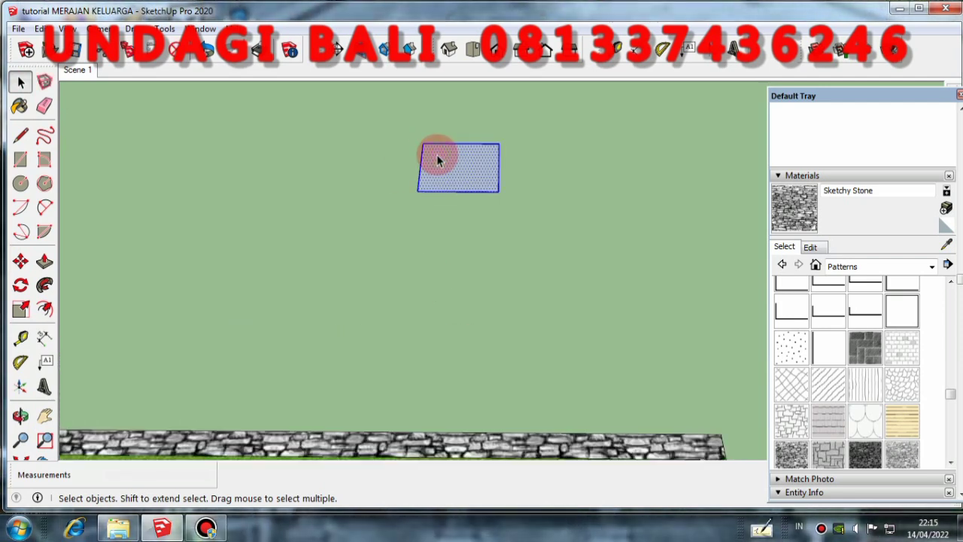
{"action": "left_click", "coordinate": [44, 260]}
{"action": "left_click_drag", "start_coordinate": [439, 179], "coordinate": [444, 164]}
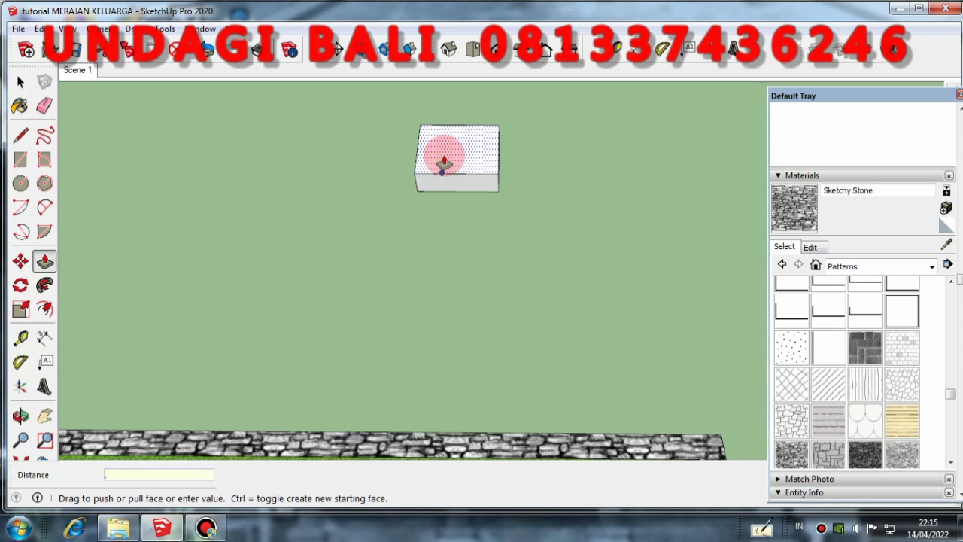
{"action": "left_click_drag", "start_coordinate": [444, 154], "coordinate": [442, 161]}
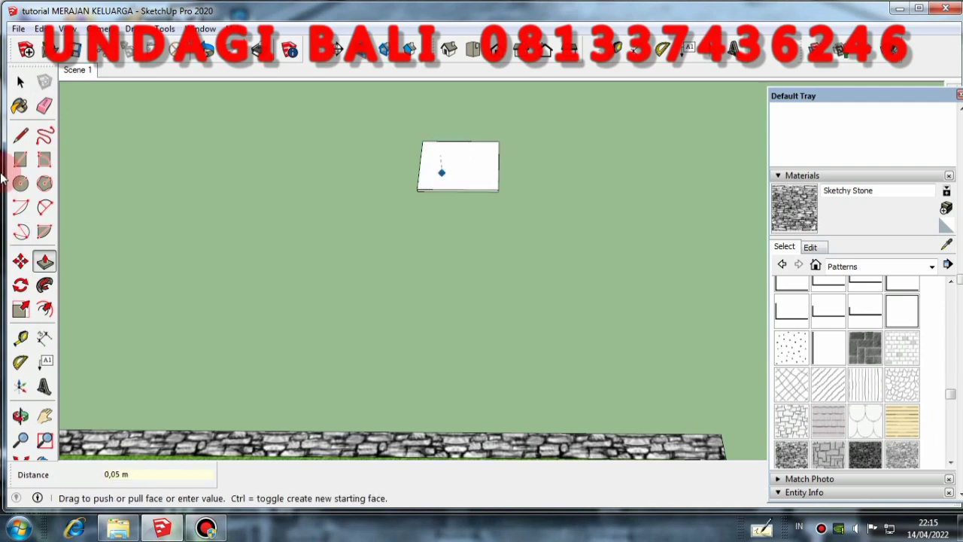
Step: Select the whole 1.25 by 1.05 m slab and make it a group
{"action": "left_click", "coordinate": [21, 81]}
{"action": "scroll", "coordinate": [475, 147], "scroll_direction": "up", "scroll_amount": 2}
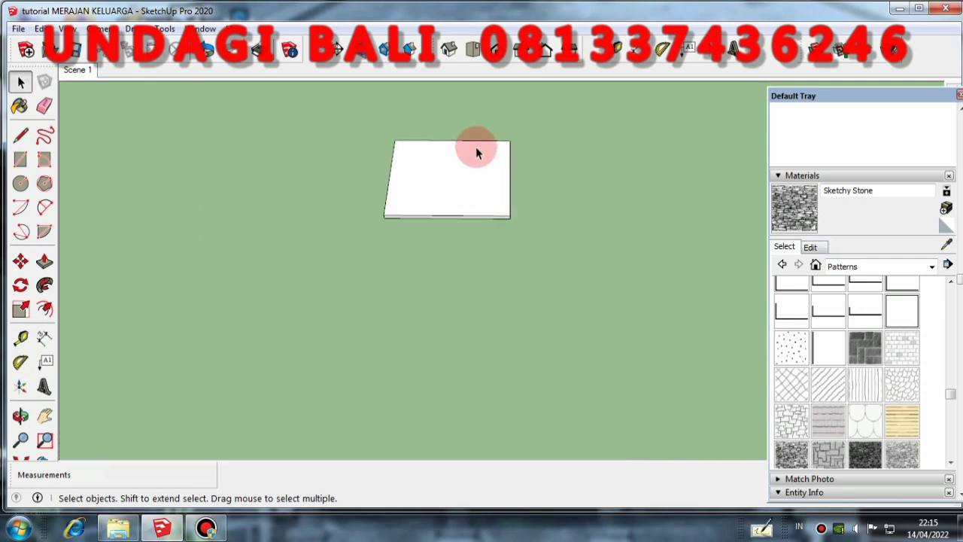
{"action": "left_click", "coordinate": [455, 189]}
{"action": "right_click", "coordinate": [455, 193]}
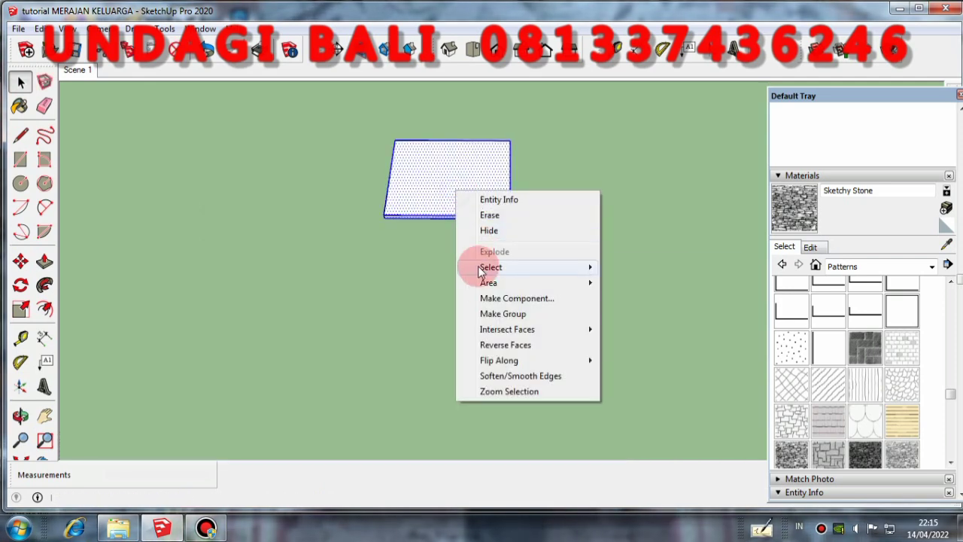
{"action": "left_click", "coordinate": [510, 315]}
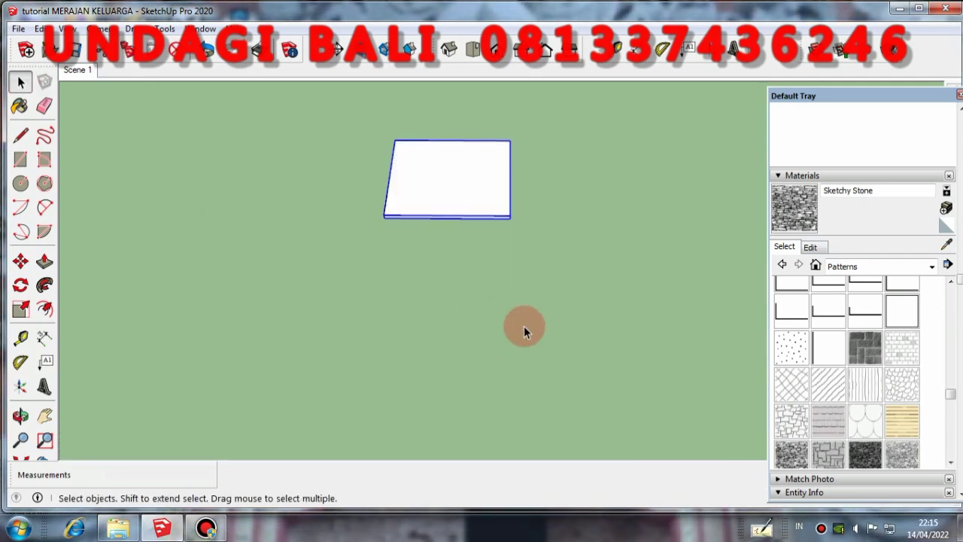
Step: Move the slab group about 2.7 m across the open ground, closer to the plot's back edge and away from its corner
{"action": "left_click", "coordinate": [20, 261]}
{"action": "left_click", "coordinate": [510, 218]}
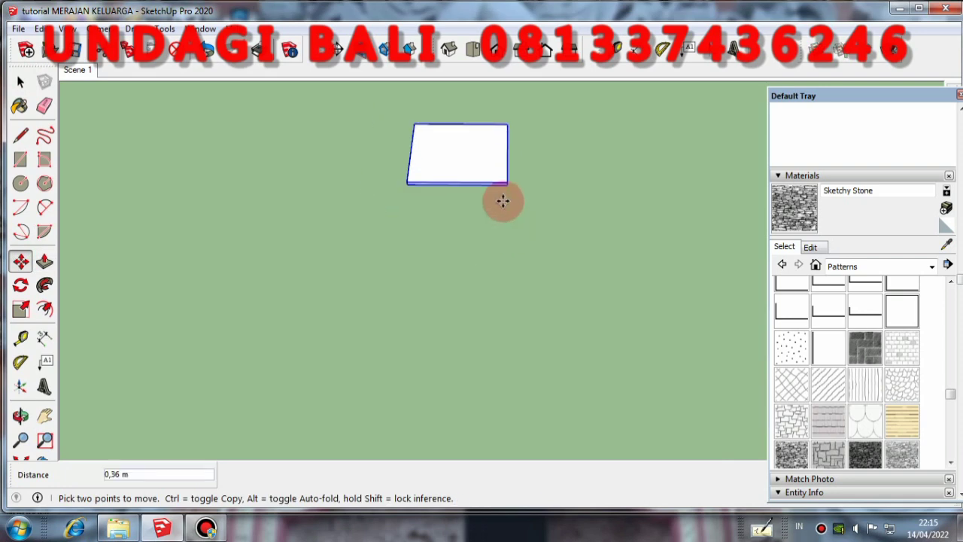
{"action": "scroll", "coordinate": [503, 150], "scroll_direction": "down", "scroll_amount": 3}
{"action": "scroll", "coordinate": [437, 170], "scroll_direction": "up", "scroll_amount": 4}
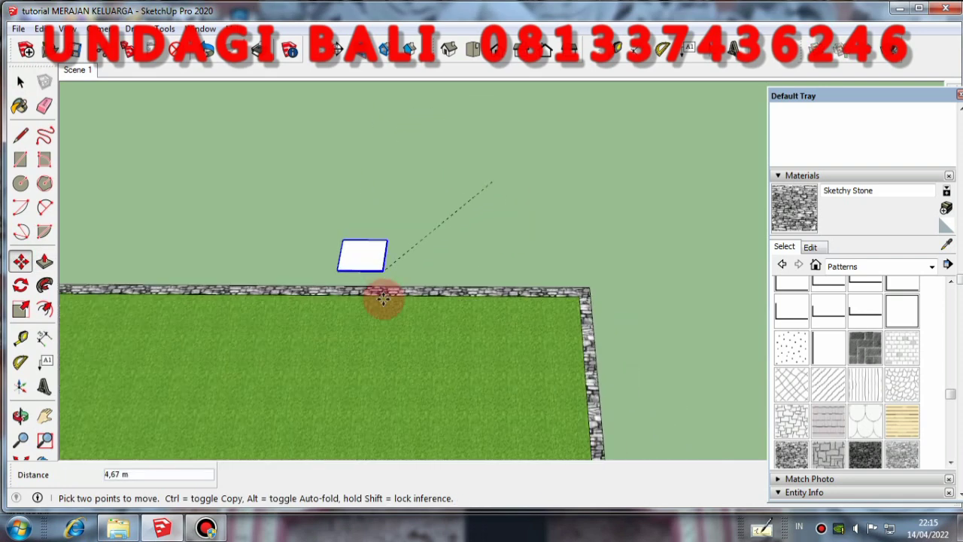
{"action": "scroll", "coordinate": [387, 301], "scroll_direction": "up", "scroll_amount": 1}
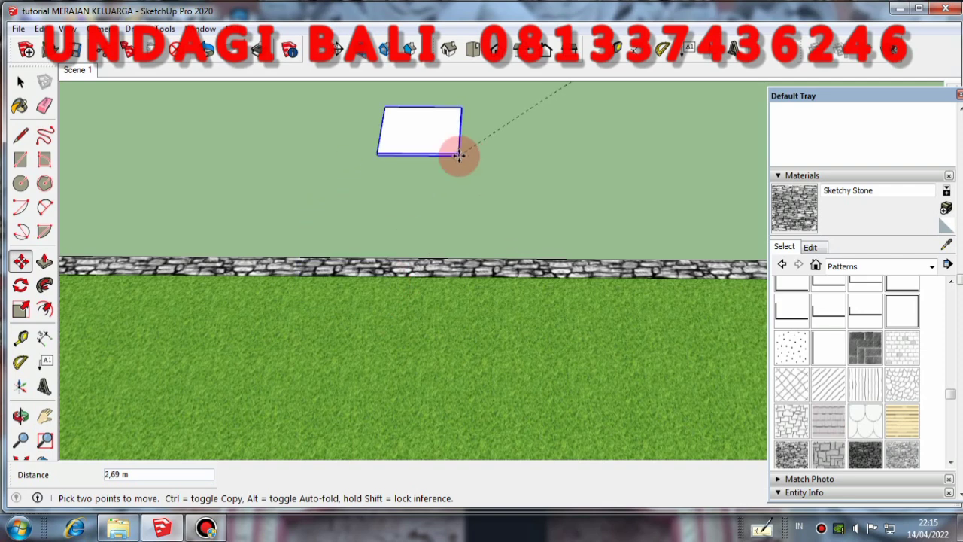
{"action": "left_click", "coordinate": [455, 153]}
{"action": "scroll", "coordinate": [374, 186], "scroll_direction": "down", "scroll_amount": 2}
{"action": "scroll", "coordinate": [346, 184], "scroll_direction": "down", "scroll_amount": 1}
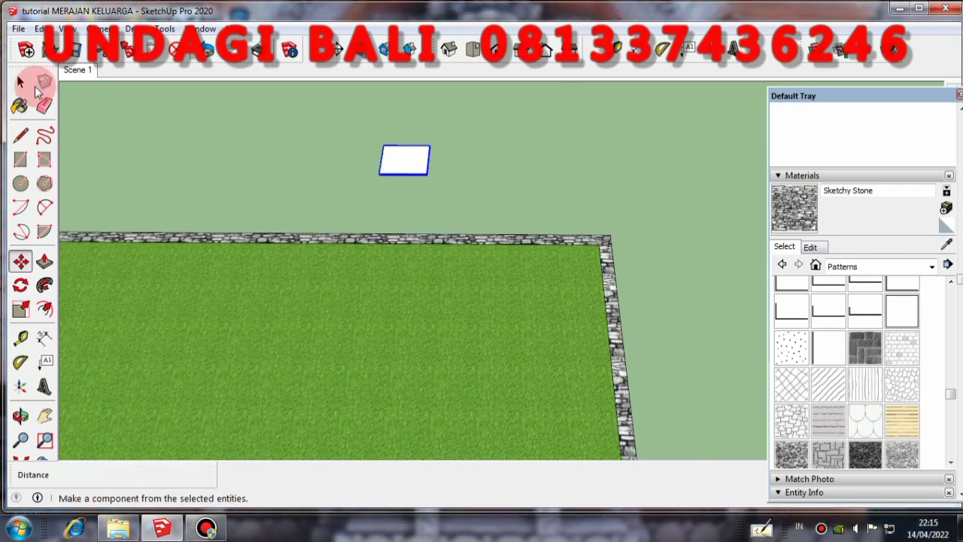
{"action": "left_click", "coordinate": [20, 81]}
{"action": "scroll", "coordinate": [282, 181], "scroll_direction": "down", "scroll_amount": 1}
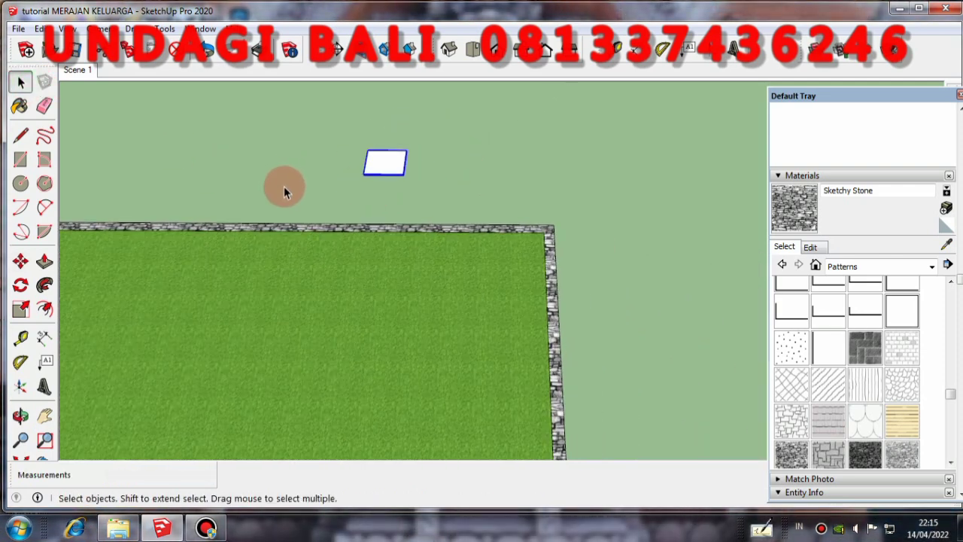
{"action": "left_click", "coordinate": [290, 153]}
{"action": "scroll", "coordinate": [398, 163], "scroll_direction": "up", "scroll_amount": 1}
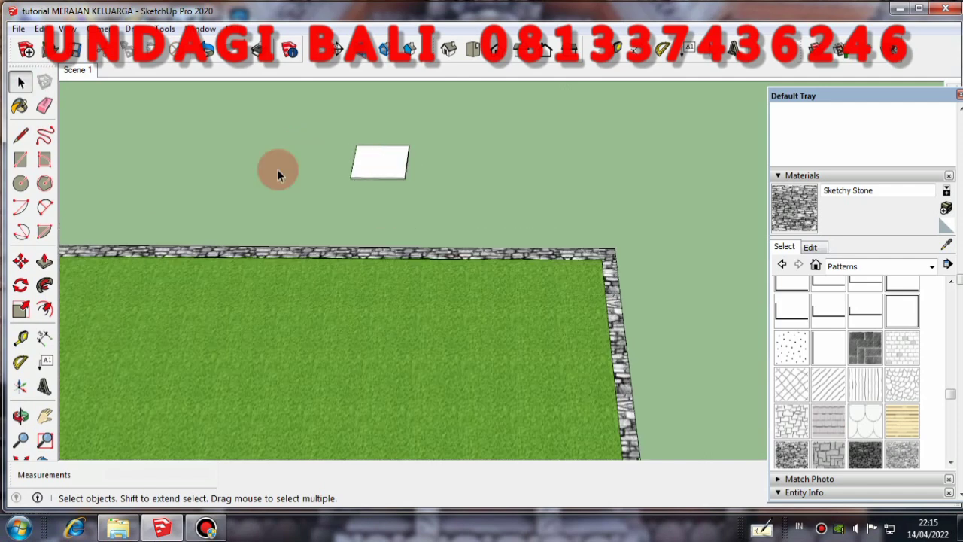
Step: Draw a 1.45 m line along the red axis beside the slab, and a second 1.45 m line perpendicular to its end
{"action": "left_click", "coordinate": [20, 106]}
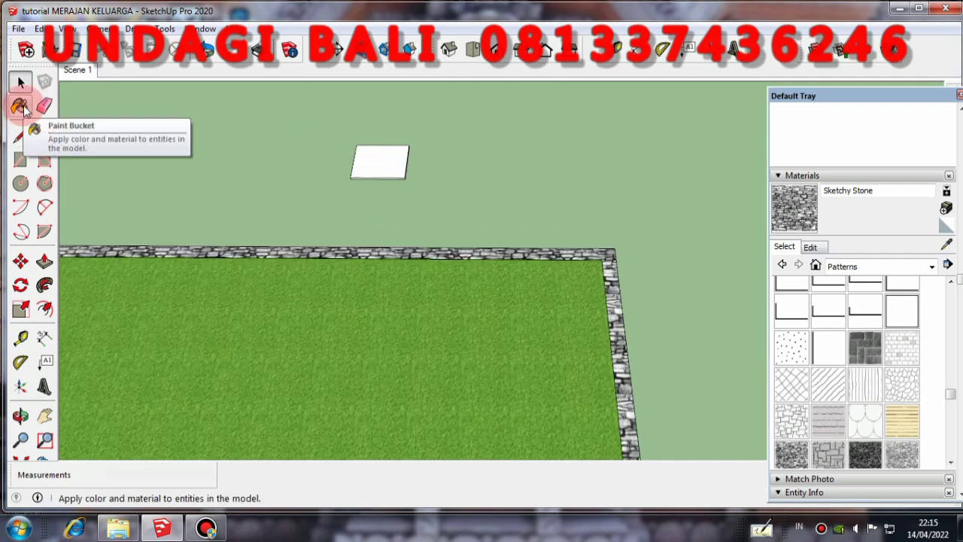
{"action": "left_click", "coordinate": [44, 110]}
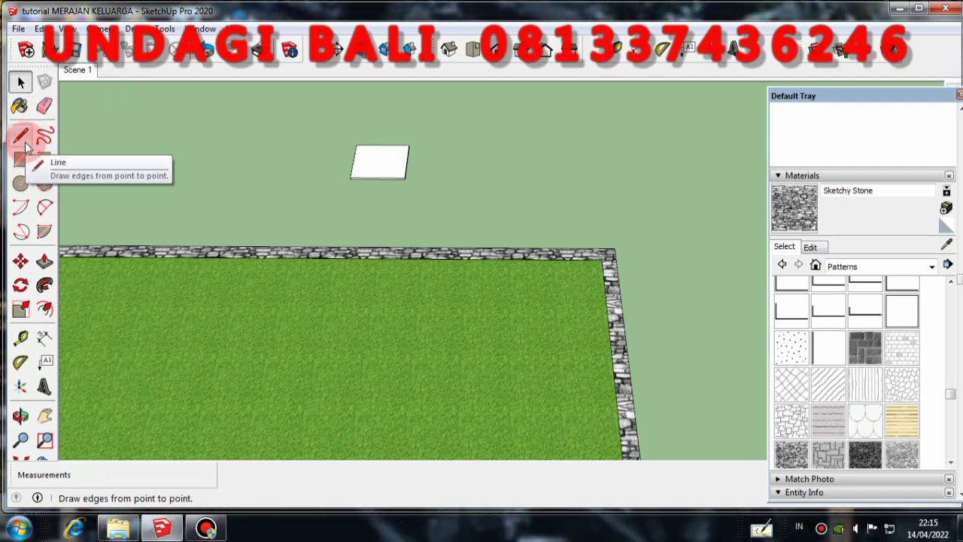
{"action": "left_click", "coordinate": [22, 135]}
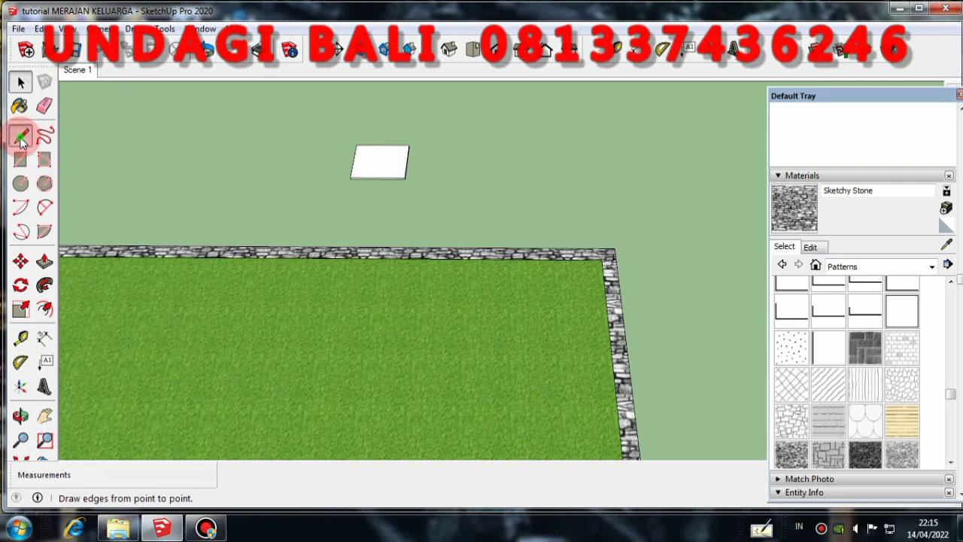
{"action": "left_click", "coordinate": [496, 137]}
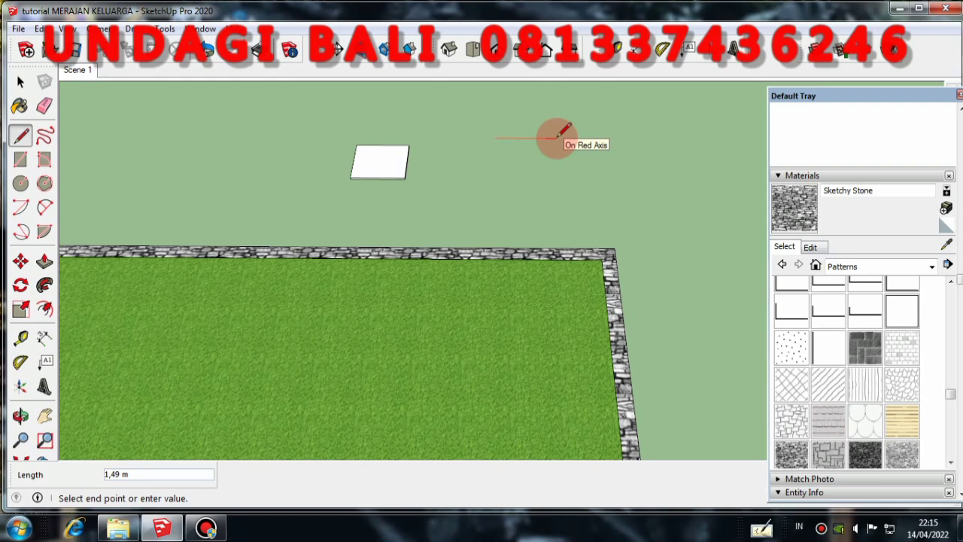
{"action": "type", "text": "1,"}
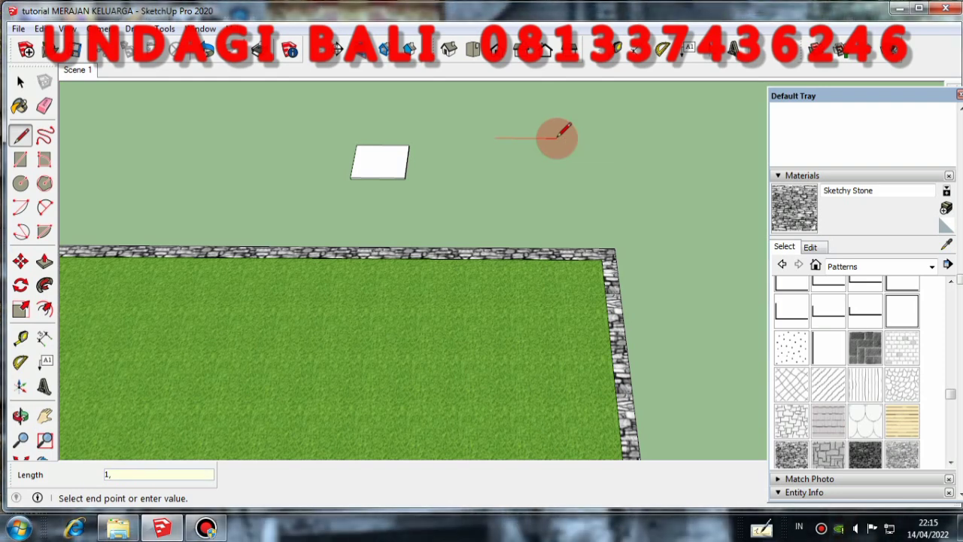
{"action": "type", "text": "45"}
{"action": "key", "text": "Return"}
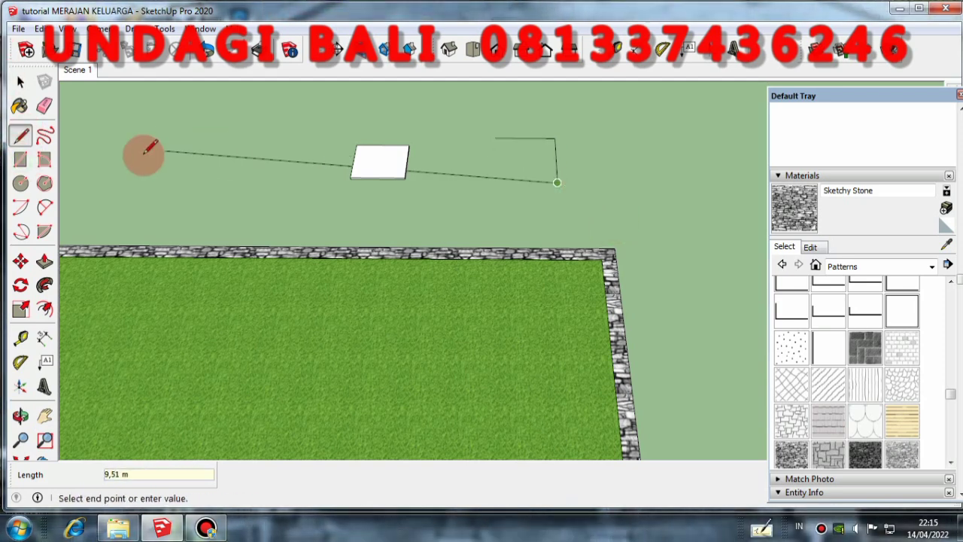
Step: Complete the two perpendicular lines into a 1.45 by 1.45 m square face with the Rectangle tool
{"action": "left_click", "coordinate": [20, 159]}
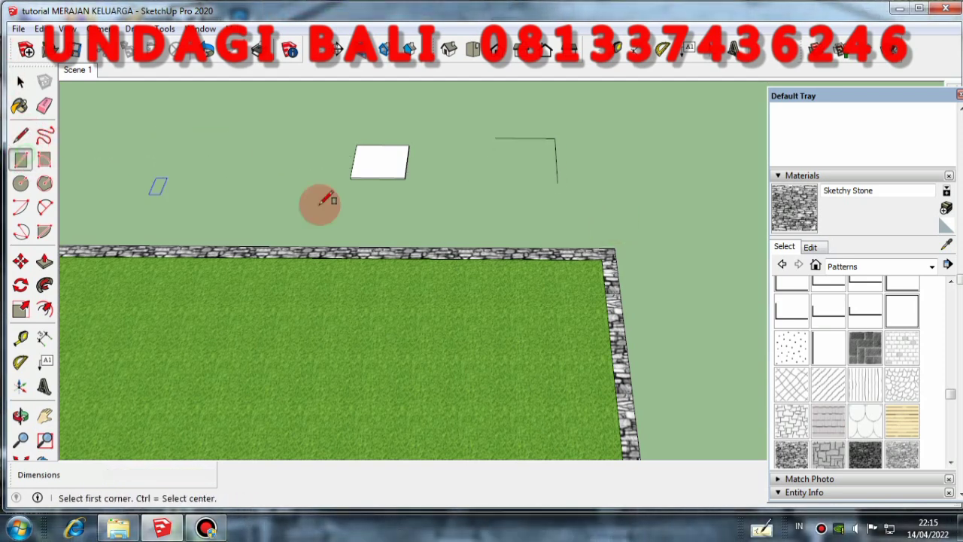
{"action": "left_click", "coordinate": [495, 138]}
{"action": "left_click", "coordinate": [557, 182]}
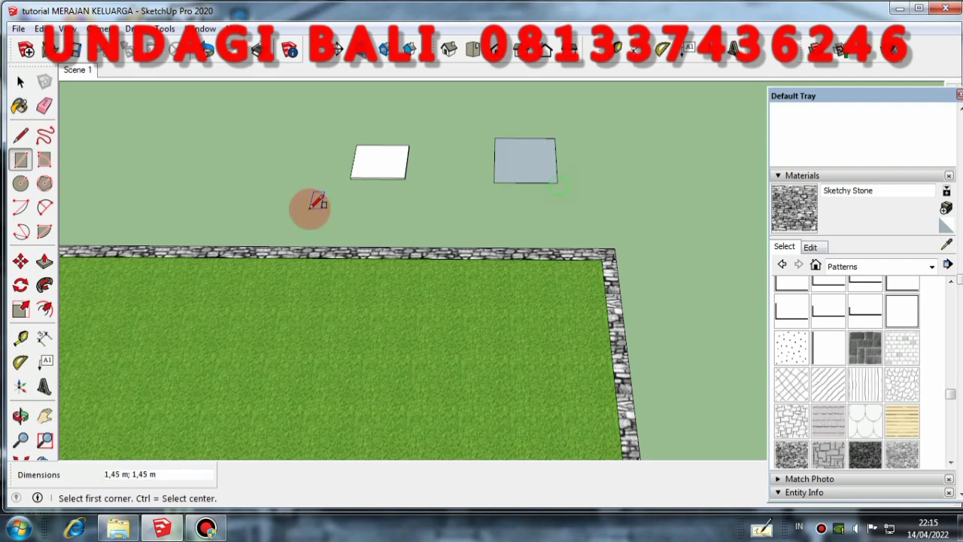
{"action": "left_click", "coordinate": [21, 81]}
Step: Extrude the 1.45 m square face upward by 0.05 m with Push/Pull
{"action": "scroll", "coordinate": [668, 148], "scroll_direction": "up", "scroll_amount": 3}
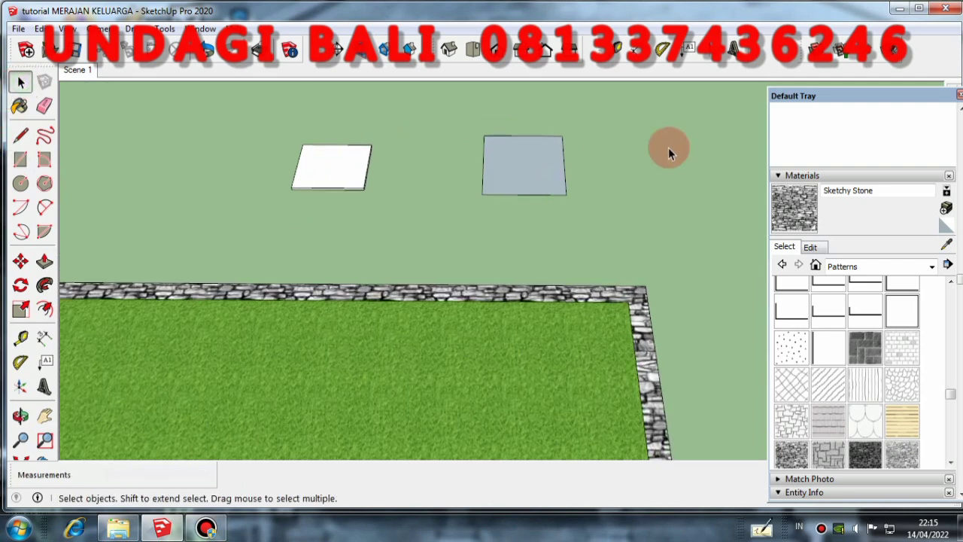
{"action": "left_click", "coordinate": [538, 163]}
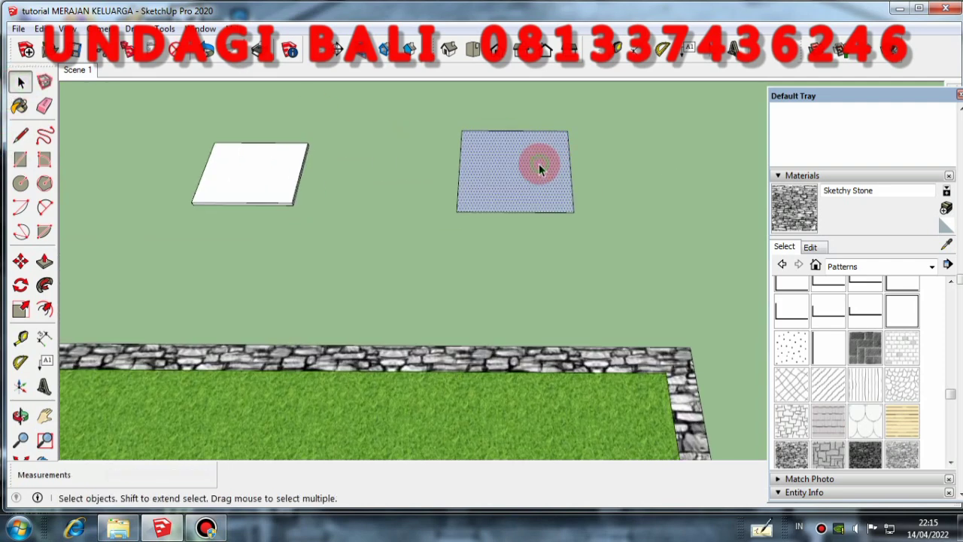
{"action": "left_click", "coordinate": [44, 261]}
{"action": "left_click_drag", "start_coordinate": [486, 202], "coordinate": [495, 178]}
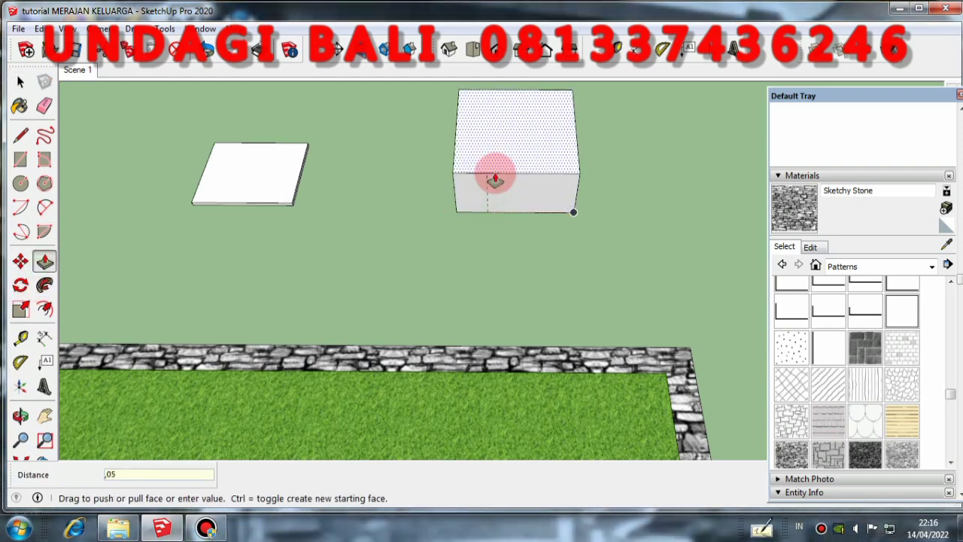
{"action": "key", "text": "Return"}
{"action": "left_click", "coordinate": [22, 83]}
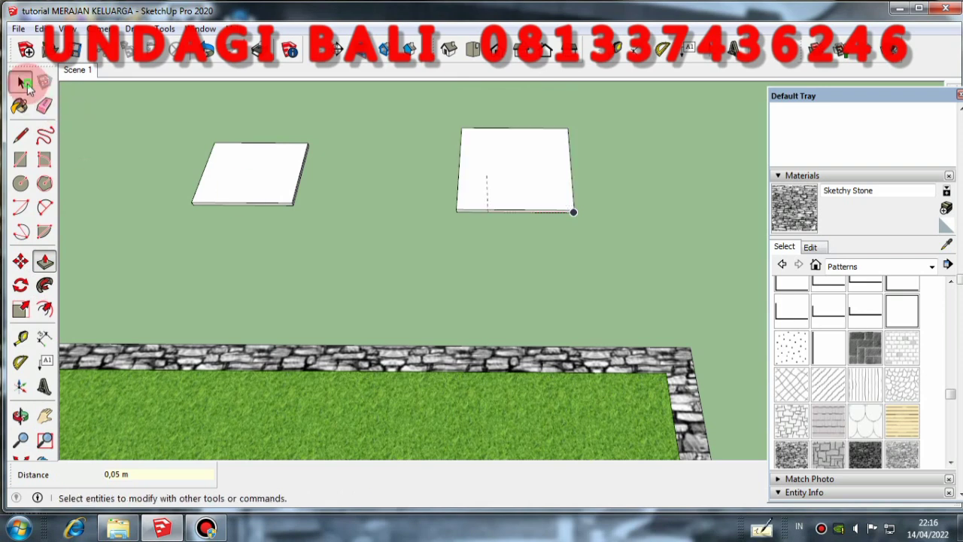
Step: Divide the square slab's top face with one full-length line along the green axis and two shorter lines across the wider part
{"action": "left_click", "coordinate": [20, 134]}
{"action": "scroll", "coordinate": [485, 122], "scroll_direction": "up", "scroll_amount": 4}
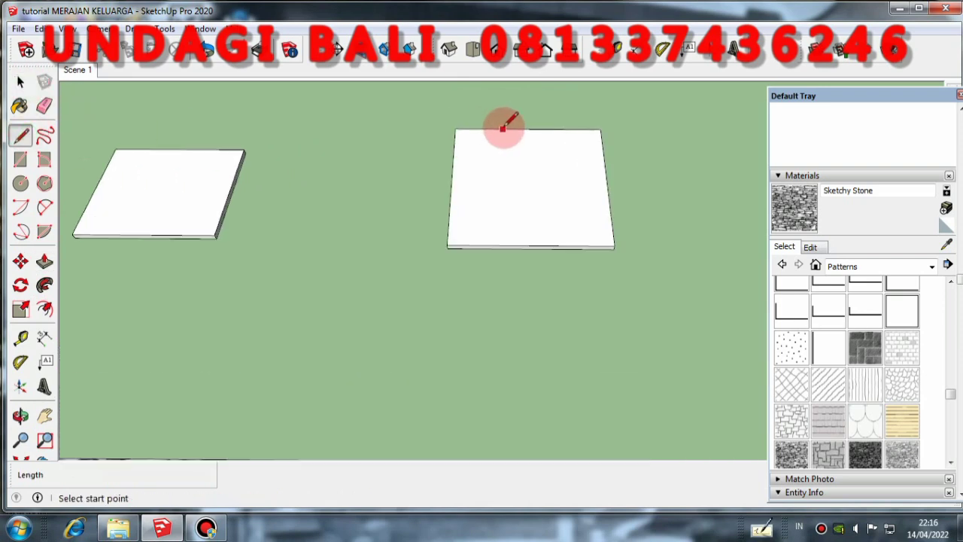
{"action": "left_click", "coordinate": [505, 129]}
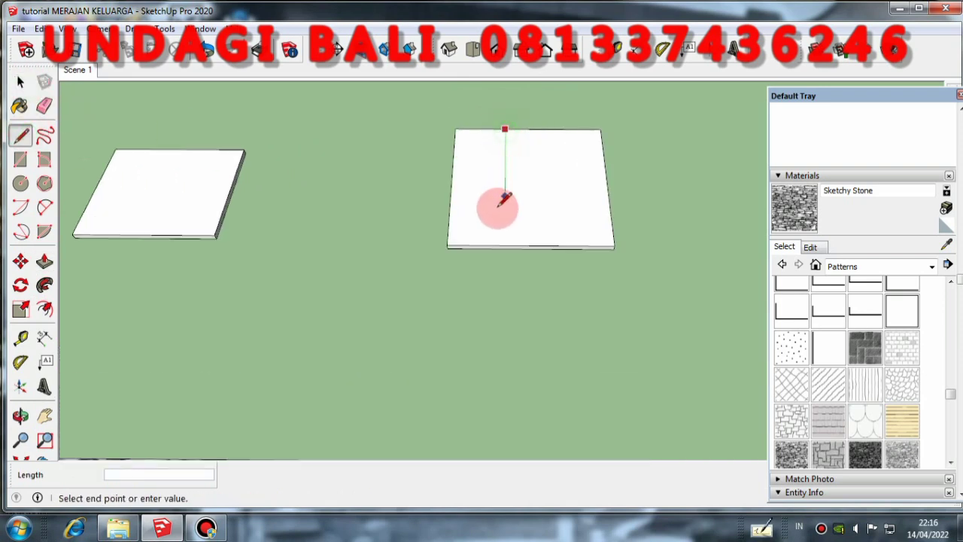
{"action": "left_click", "coordinate": [505, 246]}
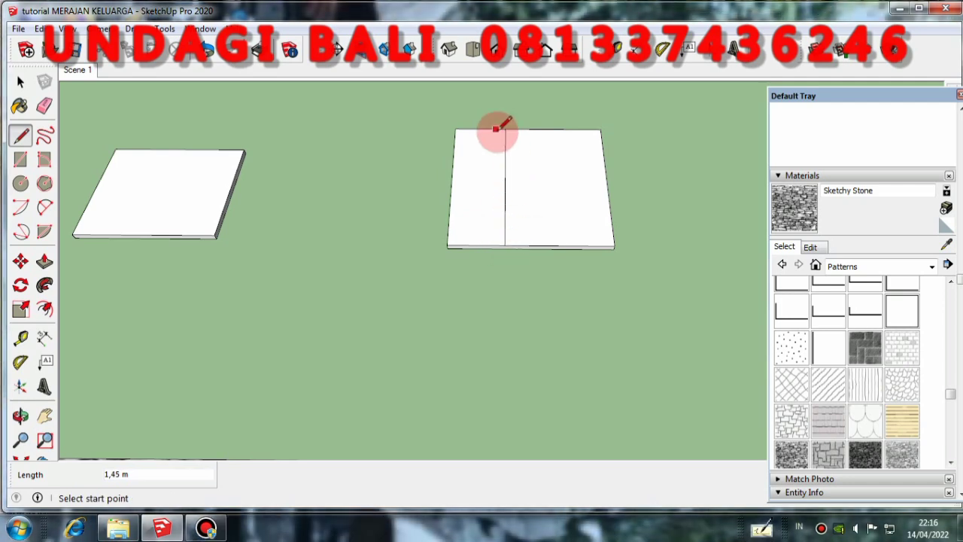
{"action": "left_click", "coordinate": [505, 158]}
{"action": "left_click", "coordinate": [604, 159]}
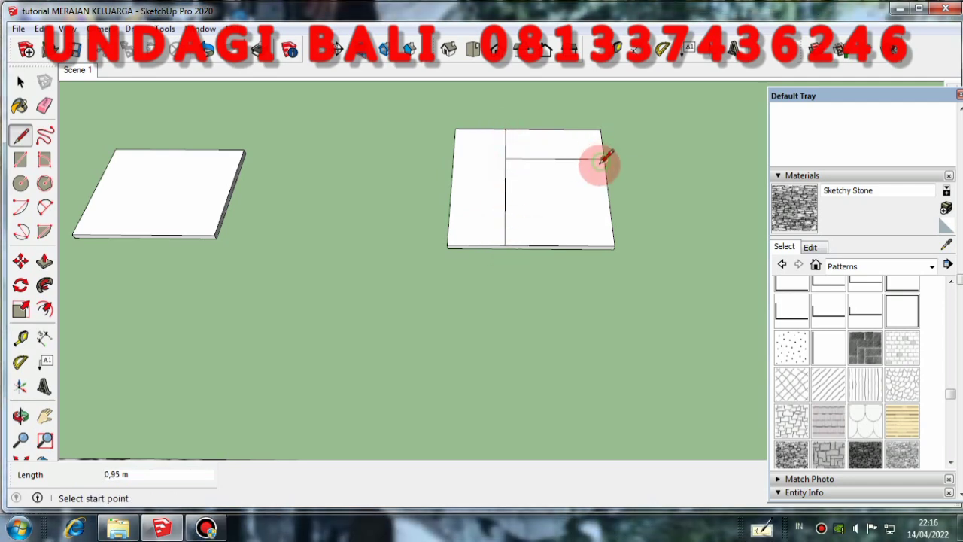
{"action": "left_click", "coordinate": [505, 199]}
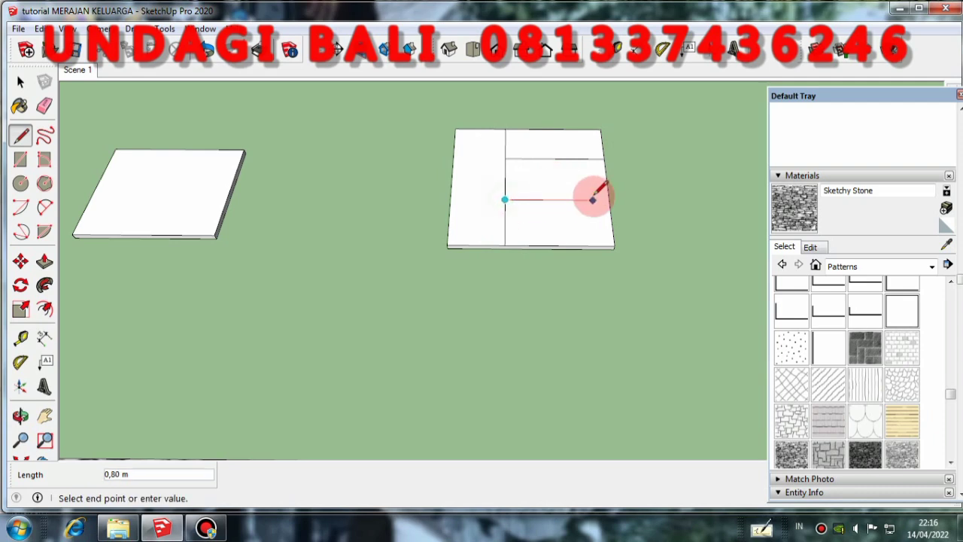
{"action": "left_click", "coordinate": [607, 200]}
Step: Select the entire divided square slab with its top lines and make it a group
{"action": "left_click", "coordinate": [20, 82]}
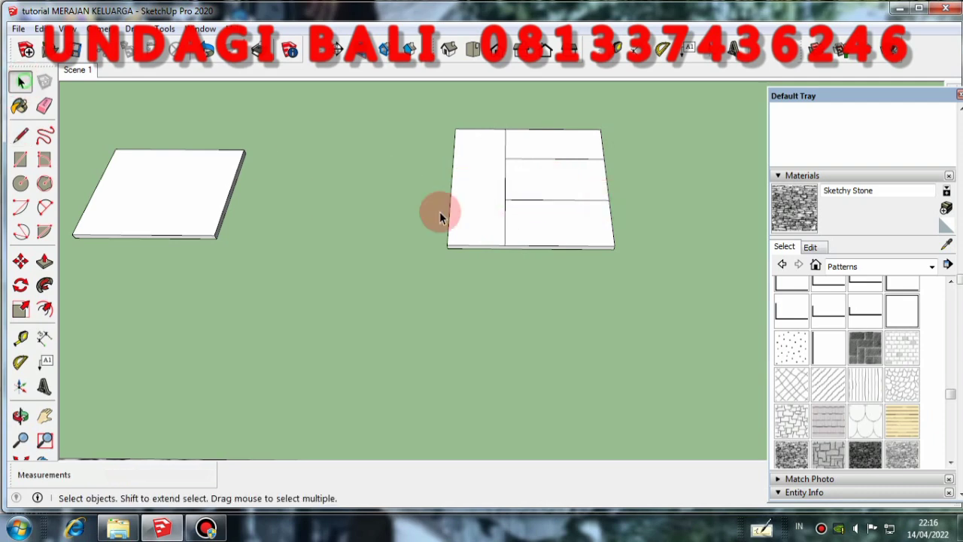
{"action": "triple_click", "coordinate": [493, 188]}
{"action": "right_click", "coordinate": [493, 185]}
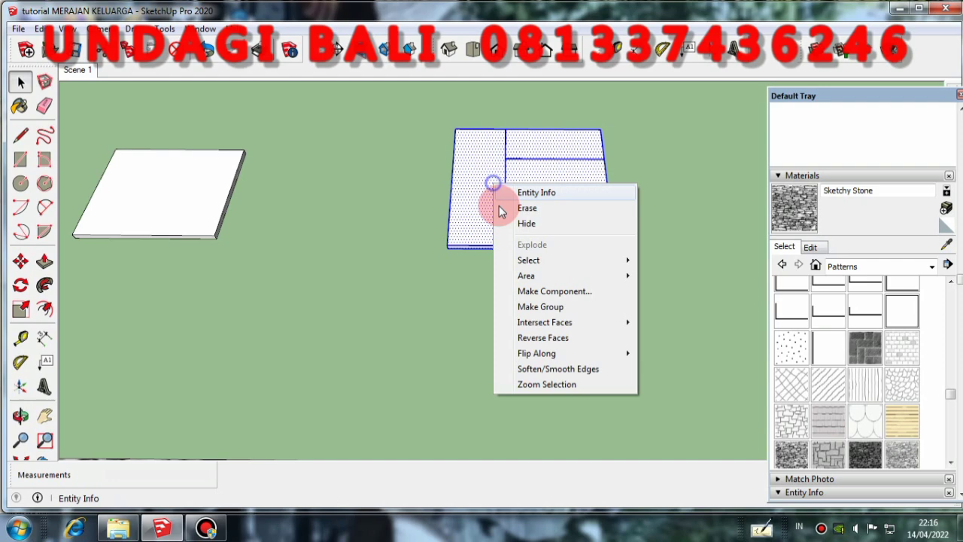
{"action": "left_click", "coordinate": [528, 305]}
{"action": "scroll", "coordinate": [441, 243], "scroll_direction": "down", "scroll_amount": 5}
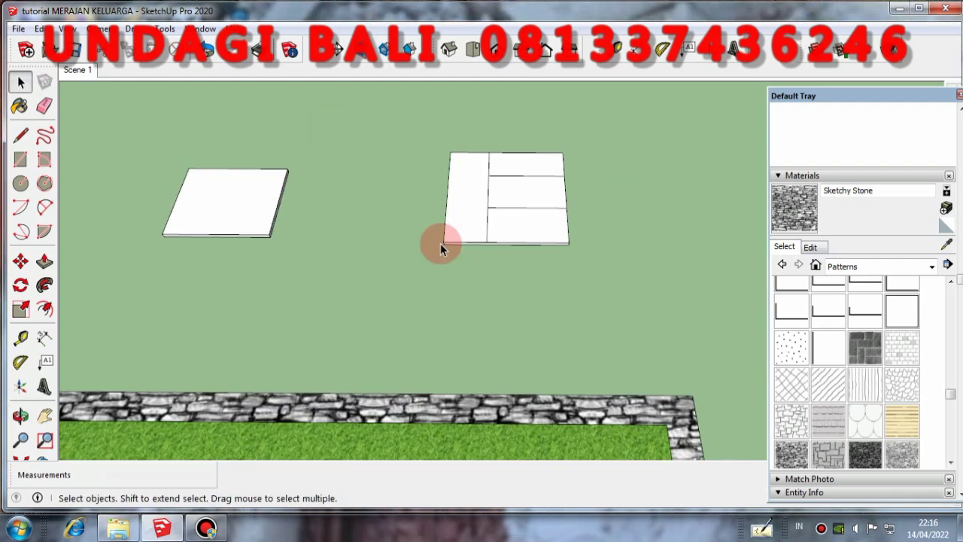
Step: Draw a 1.25 m line along the red axis beside the divided slab, continued by a 0.95 m line along the green axis
{"action": "middle_click_drag", "start_coordinate": [409, 238], "coordinate": [410, 195]}
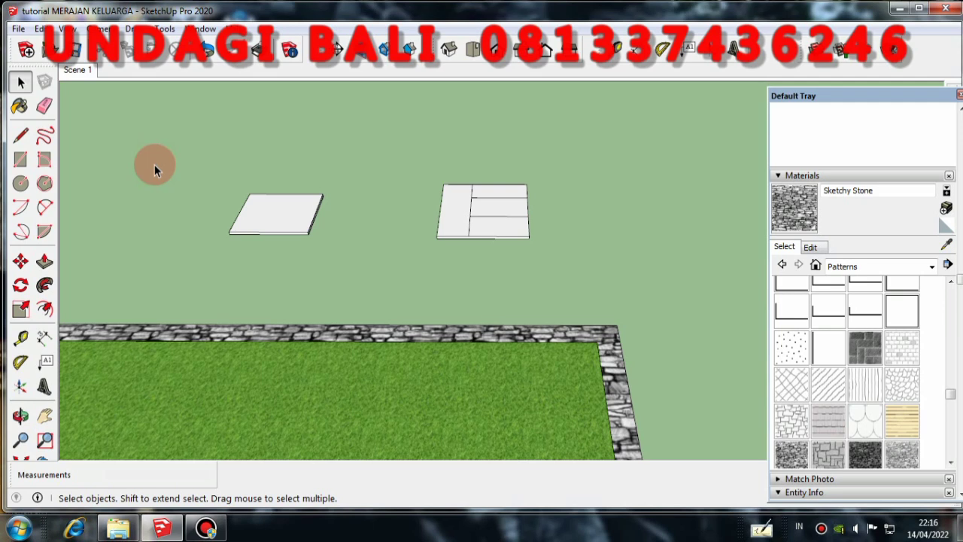
{"action": "left_click", "coordinate": [21, 135]}
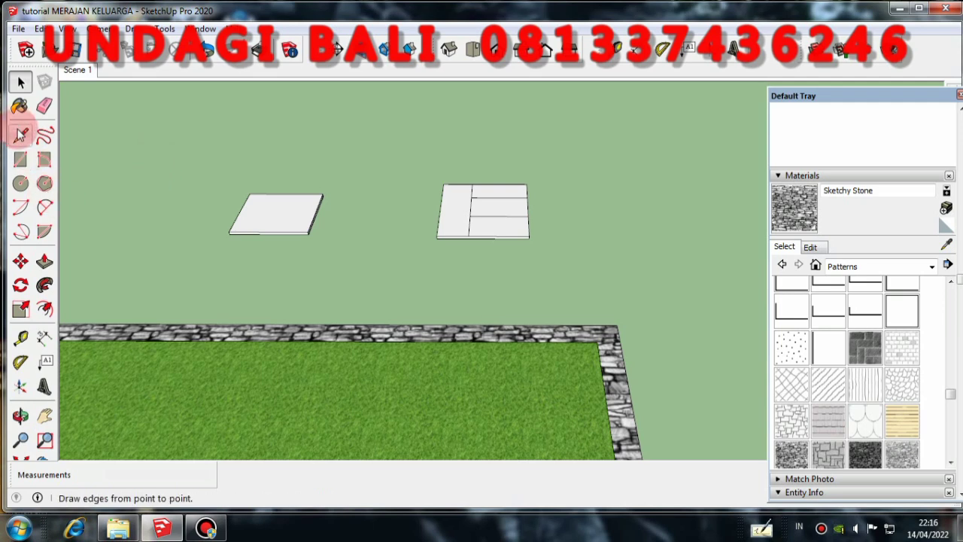
{"action": "left_click", "coordinate": [578, 188]}
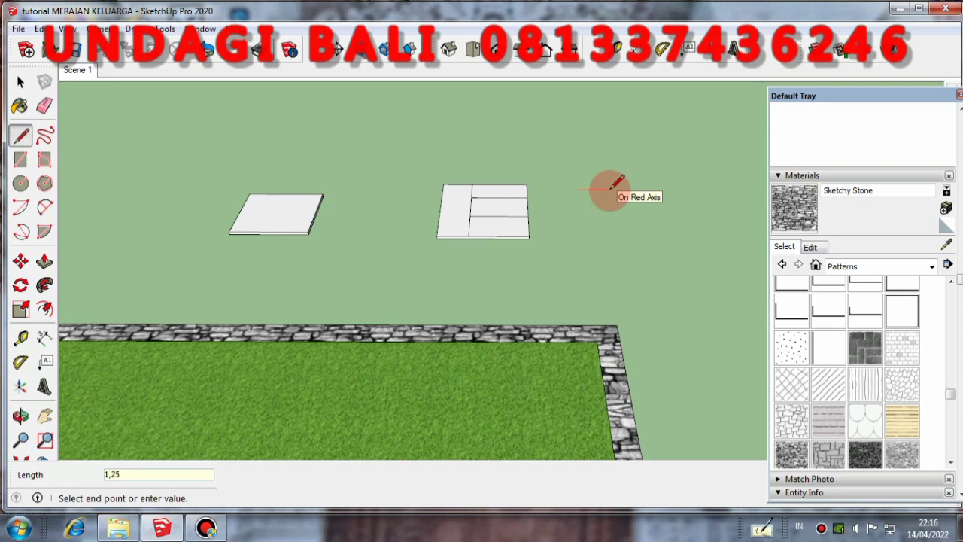
{"action": "type", "text": "1,25"}
{"action": "key", "text": "Return"}
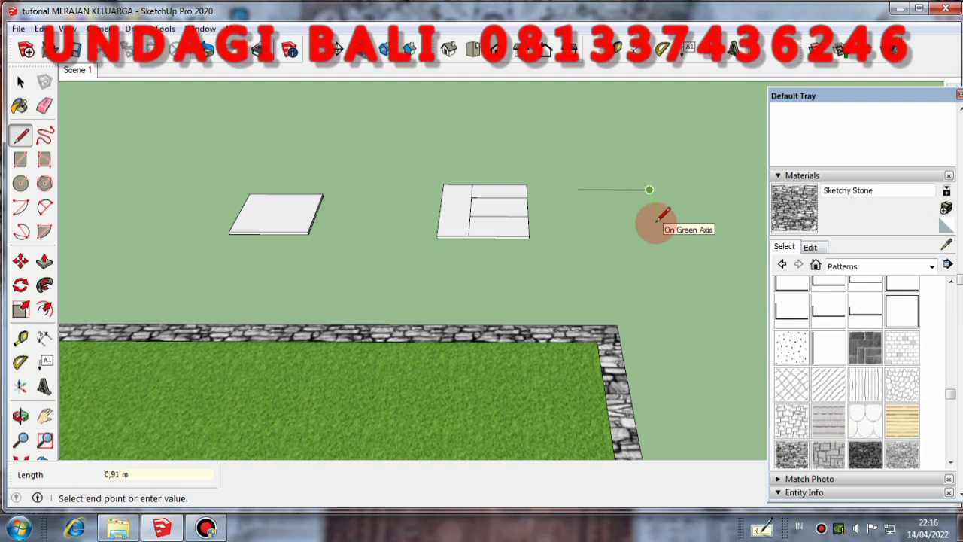
{"action": "type", "text": ","}
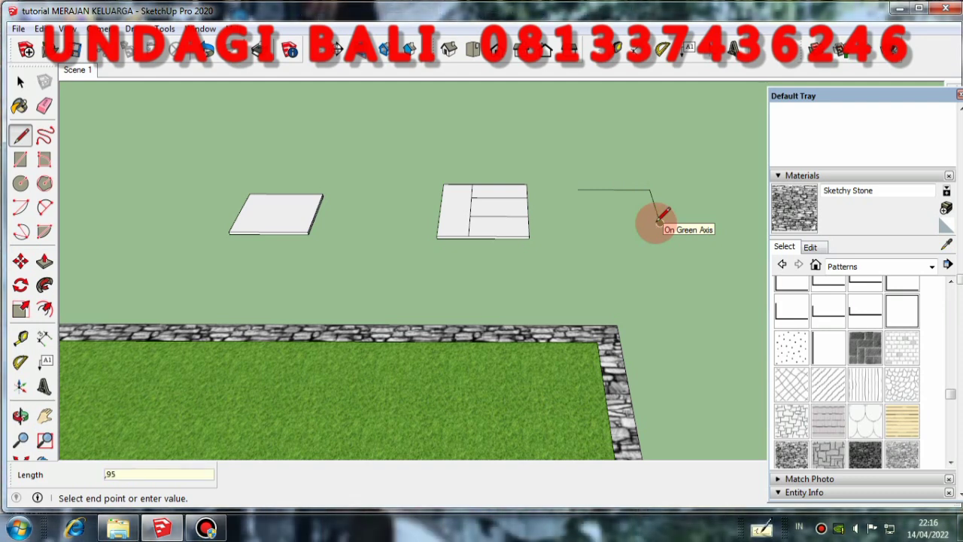
{"action": "type", "text": "95"}
{"action": "key", "text": "Return"}
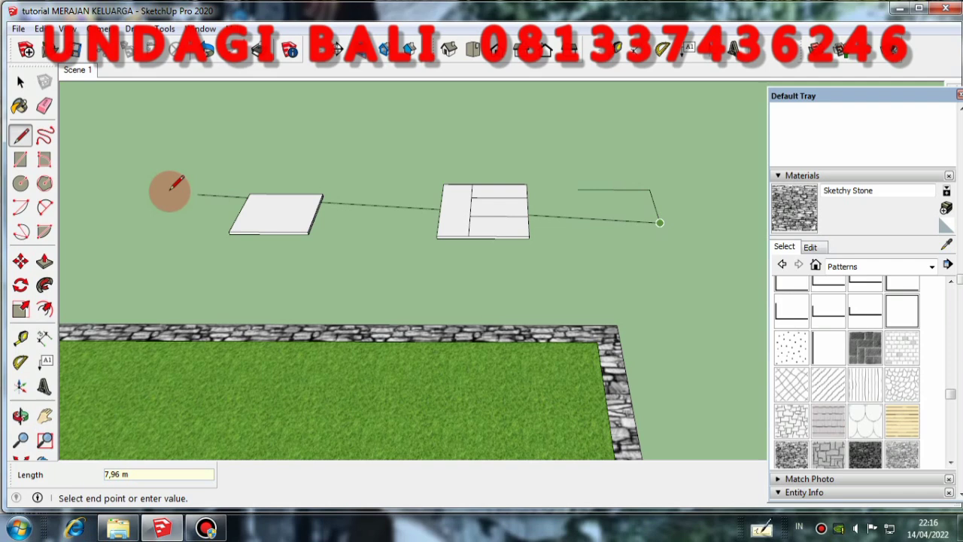
Step: Complete the two perpendicular lines into a 1.25 by 0.95 m rectangular face with the Rectangle tool
{"action": "left_click", "coordinate": [21, 159]}
{"action": "scroll", "coordinate": [639, 207], "scroll_direction": "up", "scroll_amount": 2}
{"action": "left_click", "coordinate": [667, 225]}
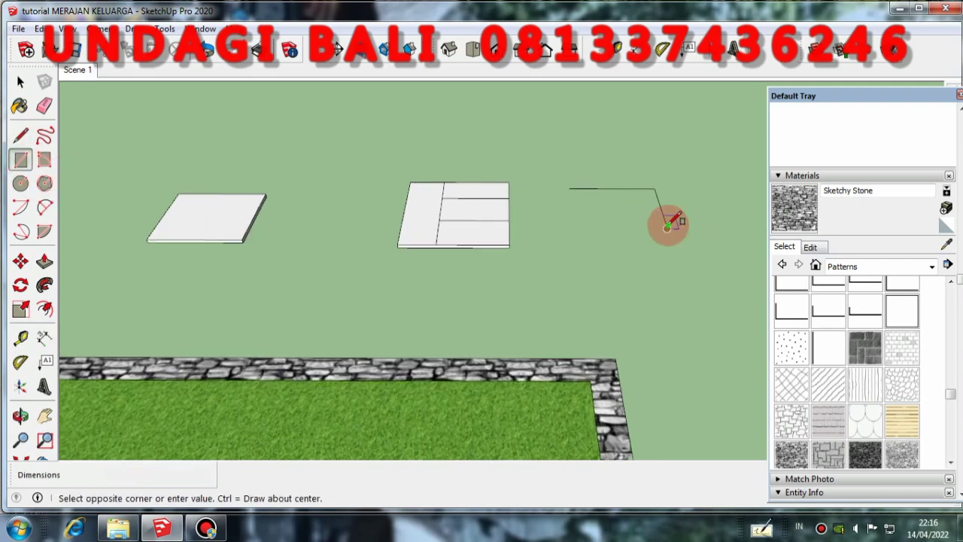
{"action": "left_click", "coordinate": [570, 189]}
{"action": "left_click", "coordinate": [19, 104]}
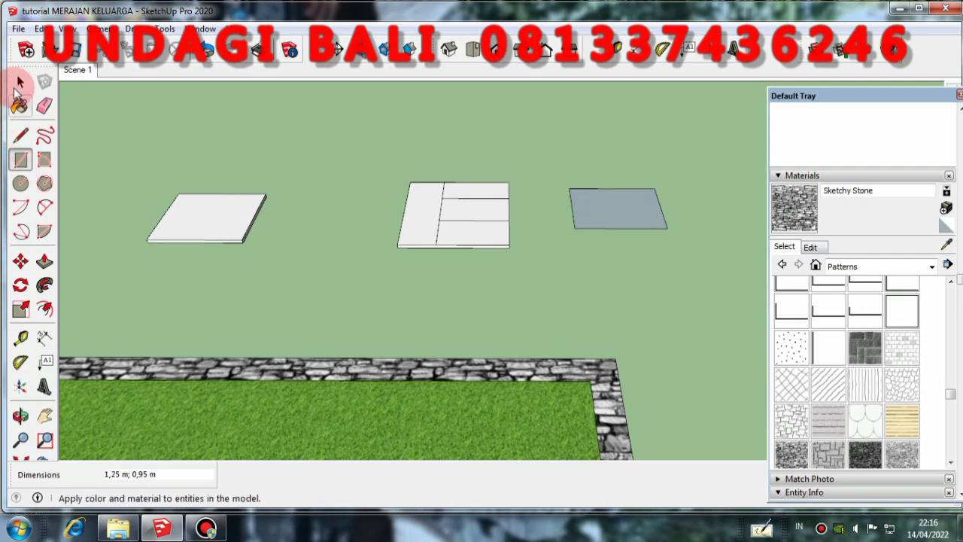
Step: Extrude the 1.25 by 0.95 m face upward by 0.05 m with Push/Pull
{"action": "left_click", "coordinate": [20, 83]}
{"action": "scroll", "coordinate": [702, 181], "scroll_direction": "up", "scroll_amount": 1}
{"action": "left_click", "coordinate": [636, 204]}
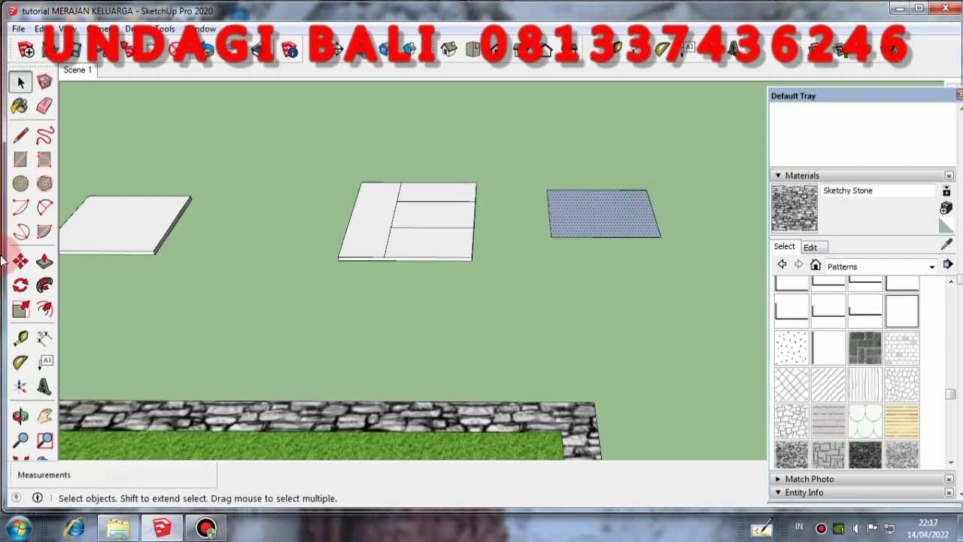
{"action": "left_click", "coordinate": [45, 260]}
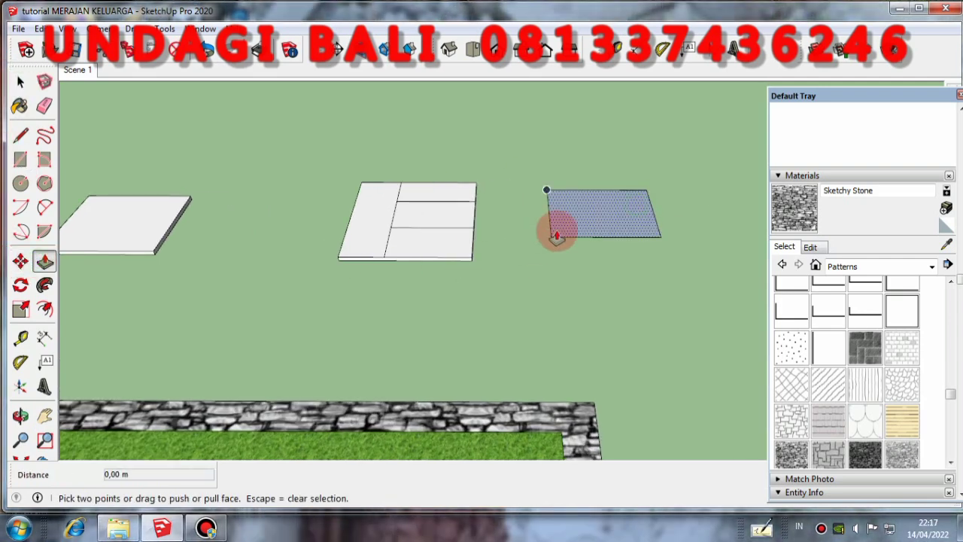
{"action": "left_click_drag", "start_coordinate": [556, 236], "coordinate": [574, 195]}
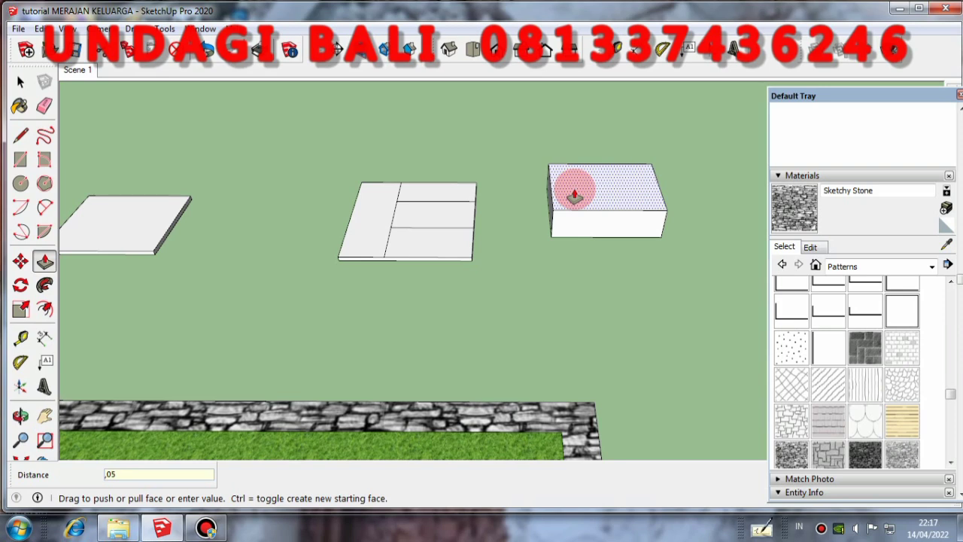
{"action": "key", "text": "Return"}
Step: Select the entire new rectangular slab and make it a group
{"action": "left_click", "coordinate": [20, 81]}
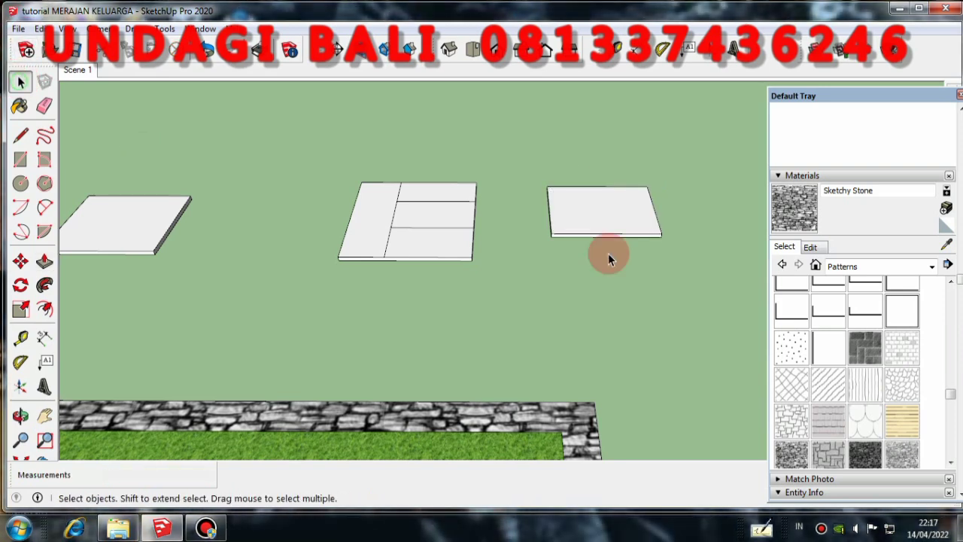
{"action": "triple_click", "coordinate": [626, 221]}
{"action": "right_click", "coordinate": [625, 221]}
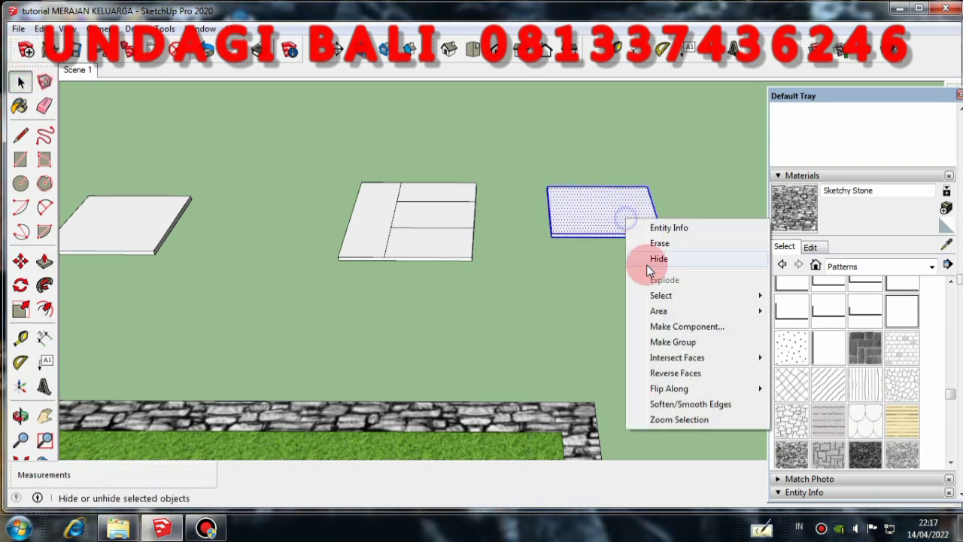
{"action": "left_click", "coordinate": [655, 340]}
{"action": "left_click", "coordinate": [526, 162]}
Step: Copy the grouped rectangular slab about 1.41 m along the green axis toward the stone boundary with the Move tool
{"action": "scroll", "coordinate": [565, 233], "scroll_direction": "down", "scroll_amount": 3}
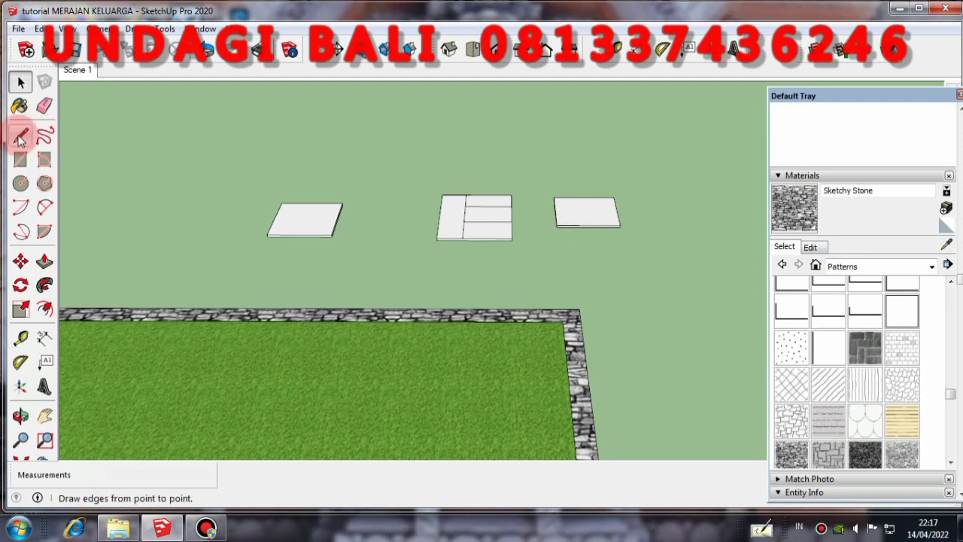
{"action": "left_click", "coordinate": [606, 205]}
{"action": "left_click", "coordinate": [21, 261]}
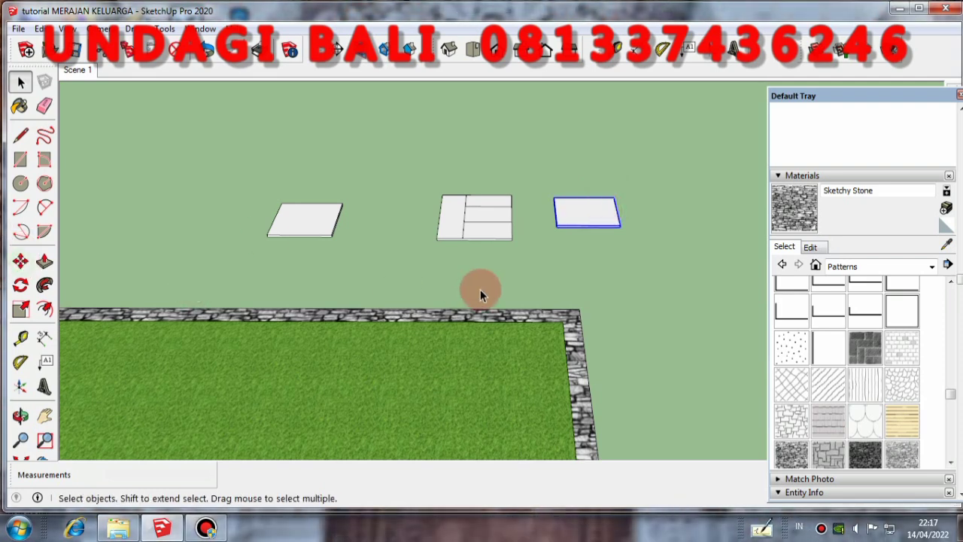
{"action": "left_click", "coordinate": [21, 261]}
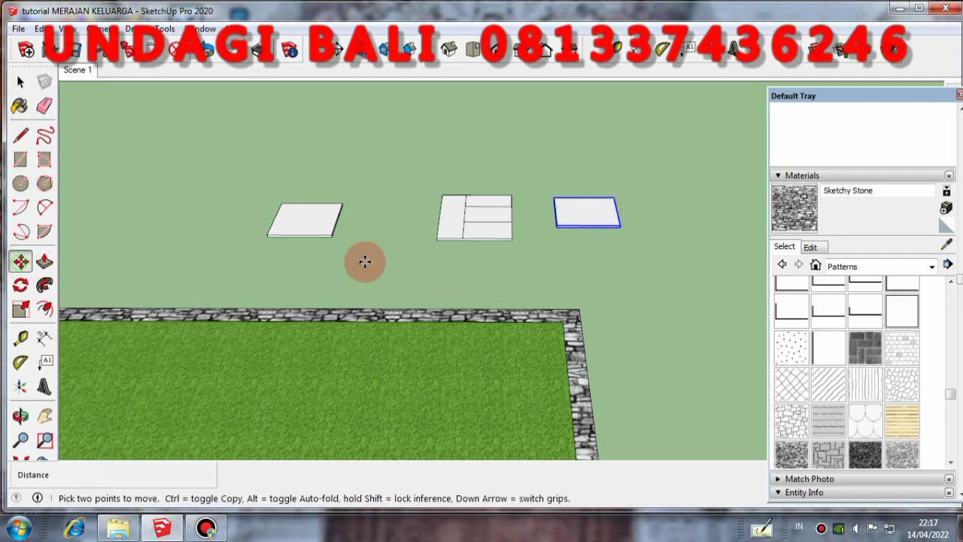
{"action": "left_click", "coordinate": [555, 226]}
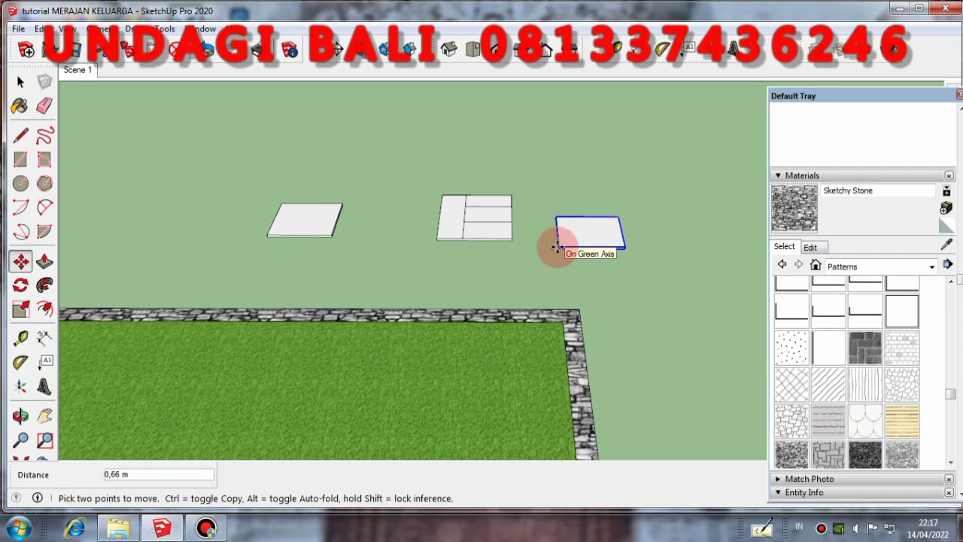
{"action": "key", "text": "ctrl"}
{"action": "left_click", "coordinate": [561, 273]}
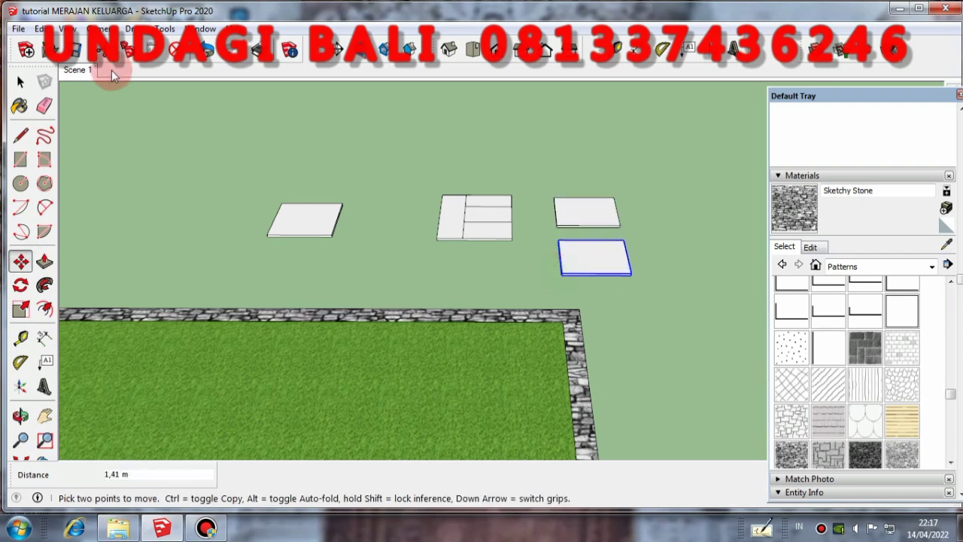
{"action": "left_click", "coordinate": [20, 81]}
Step: Draw a 3.60 m line along the red axis on the empty ground beside the plot's corner
{"action": "scroll", "coordinate": [384, 175], "scroll_direction": "down", "scroll_amount": 2}
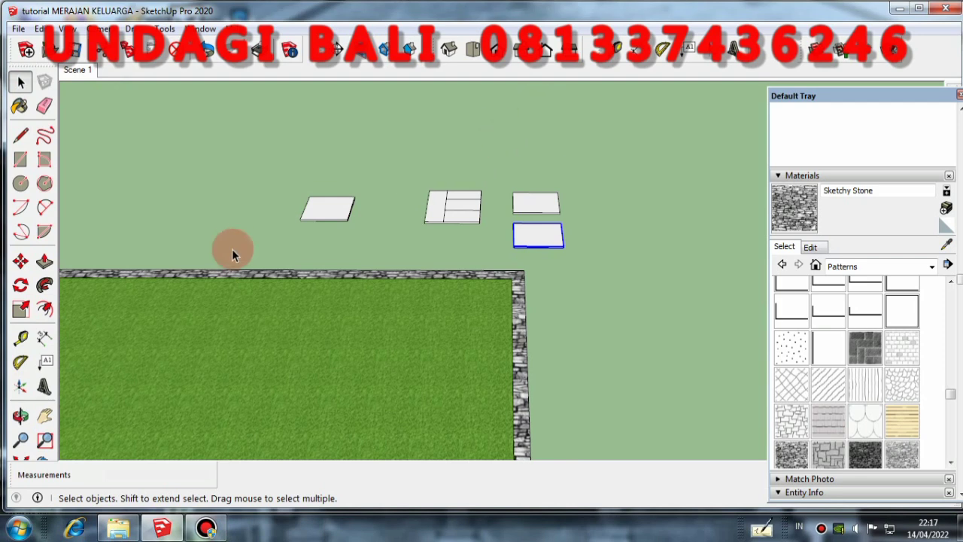
{"action": "left_click", "coordinate": [22, 134]}
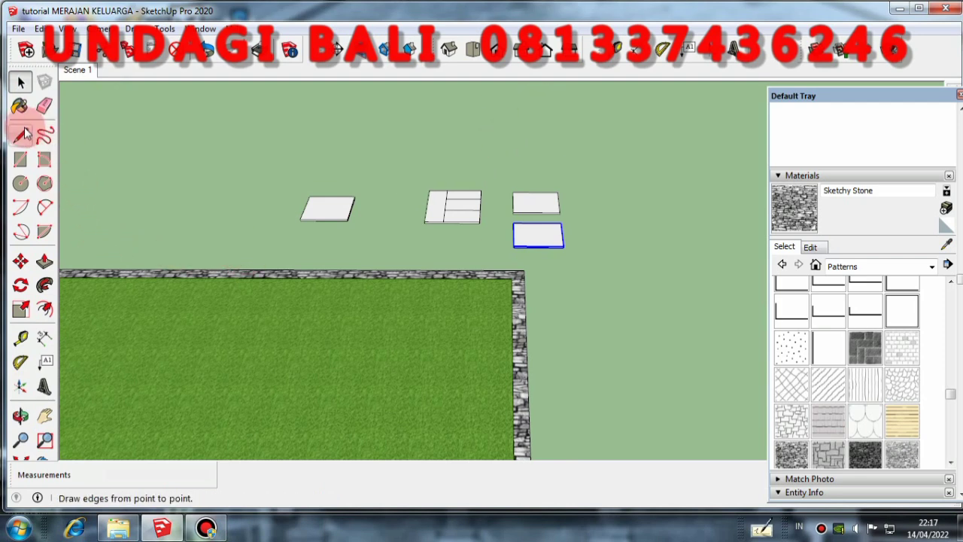
{"action": "scroll", "coordinate": [285, 194], "scroll_direction": "down", "scroll_amount": 1}
{"action": "middle_click_drag", "start_coordinate": [286, 193], "coordinate": [249, 243]}
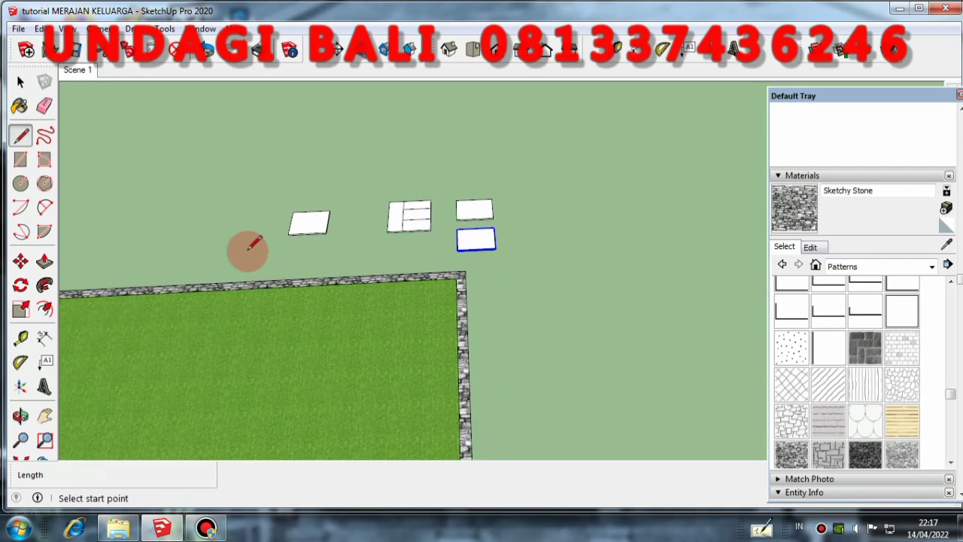
{"action": "scroll", "coordinate": [249, 250], "scroll_direction": "down", "scroll_amount": 1}
{"action": "left_click", "coordinate": [496, 285]}
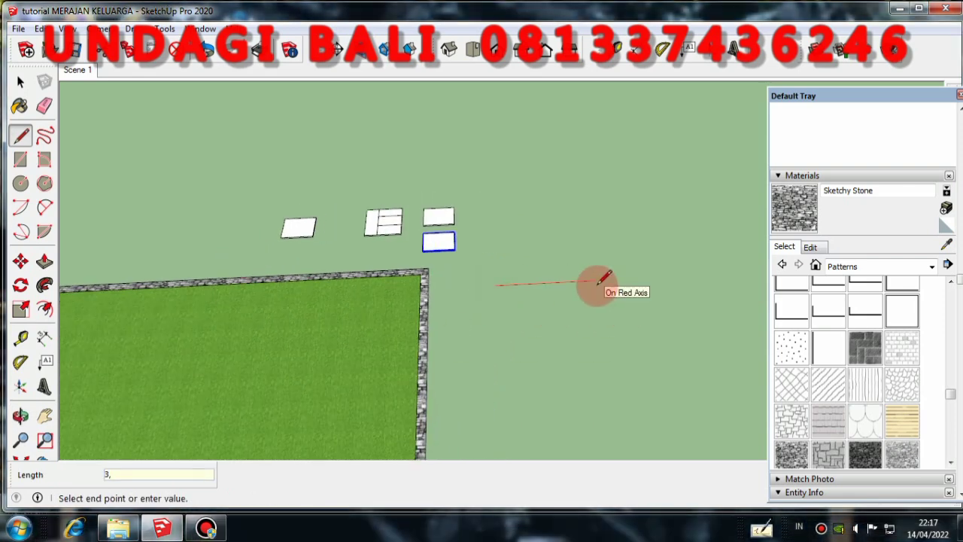
{"action": "key", "text": "Return"}
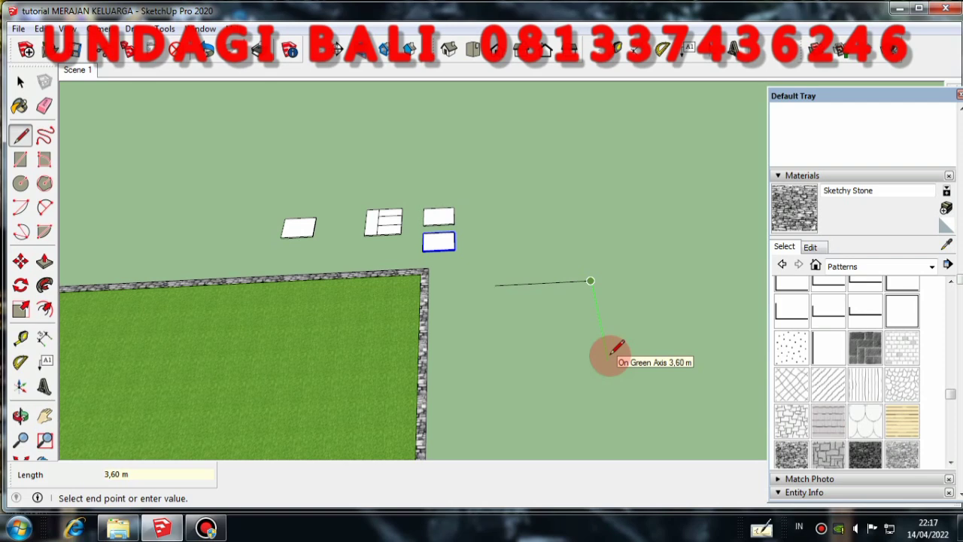
{"action": "type", "text": "1,"}
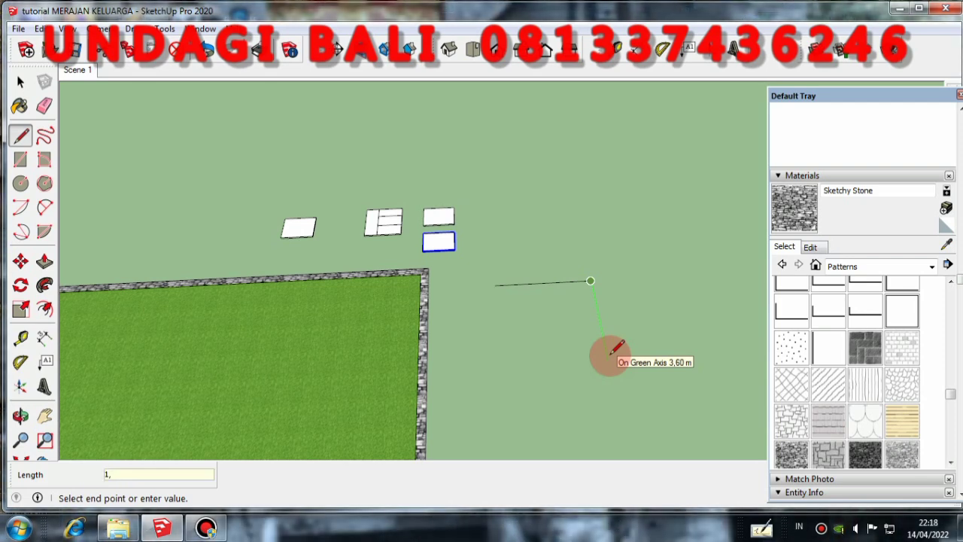
{"action": "type", "text": "30"}
{"action": "key", "text": "Return"}
{"action": "key", "text": "ctrl+z"}
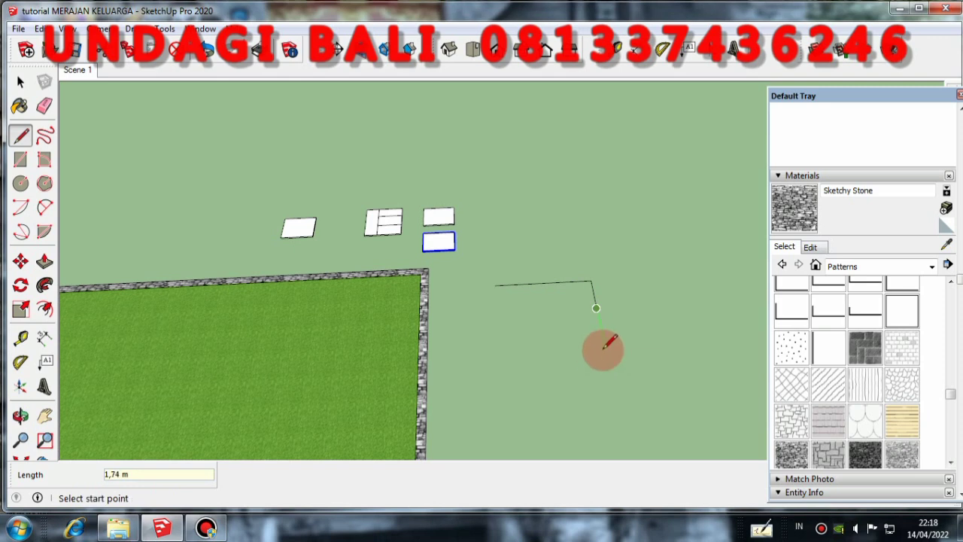
Step: Draw a 3.60 m line along the green axis from the outer end of the line beside the plot
{"action": "left_click", "coordinate": [494, 285]}
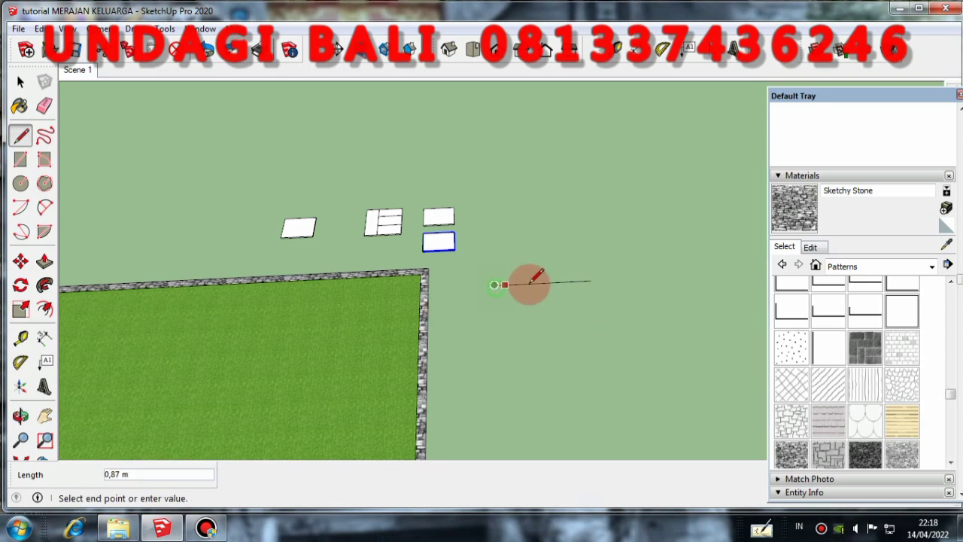
{"action": "left_click", "coordinate": [590, 280]}
{"action": "left_click", "coordinate": [591, 280]}
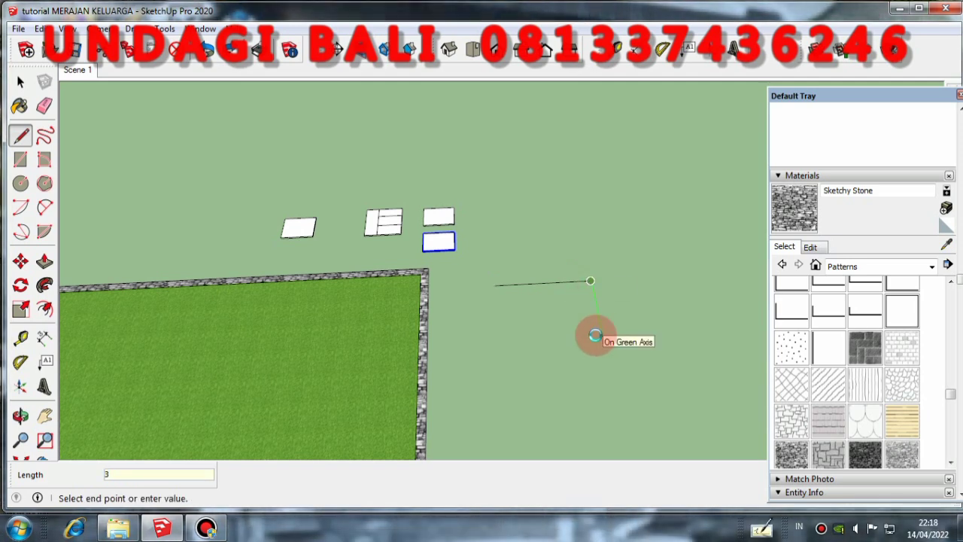
{"action": "left_click", "coordinate": [607, 363]}
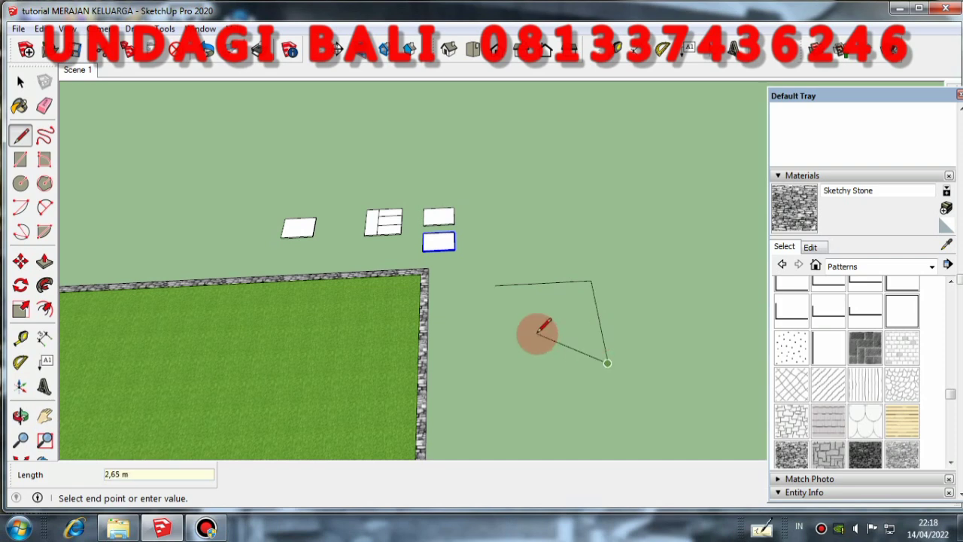
Step: Complete the two perpendicular lines into a 3.60 by 3.60 m square face with the Rectangle tool
{"action": "left_click", "coordinate": [20, 159]}
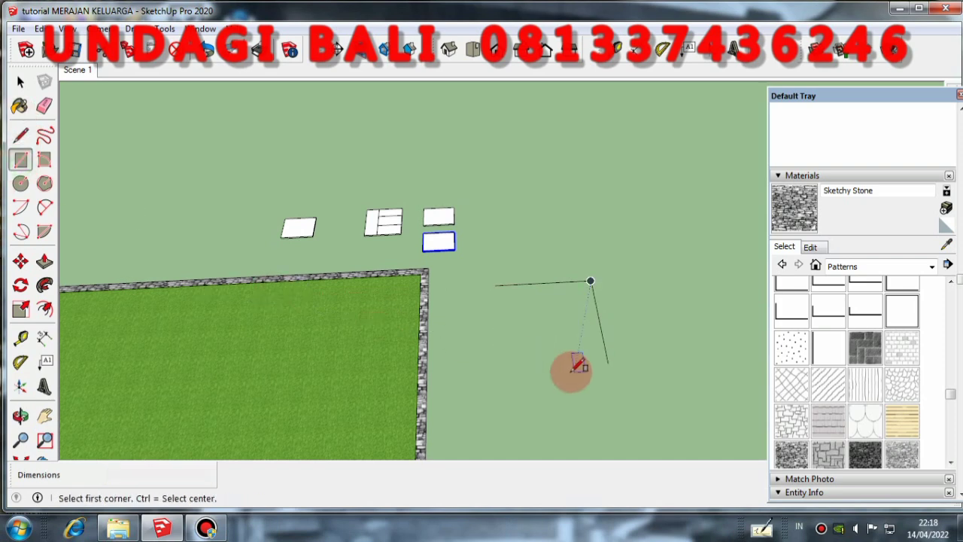
{"action": "left_click", "coordinate": [607, 363]}
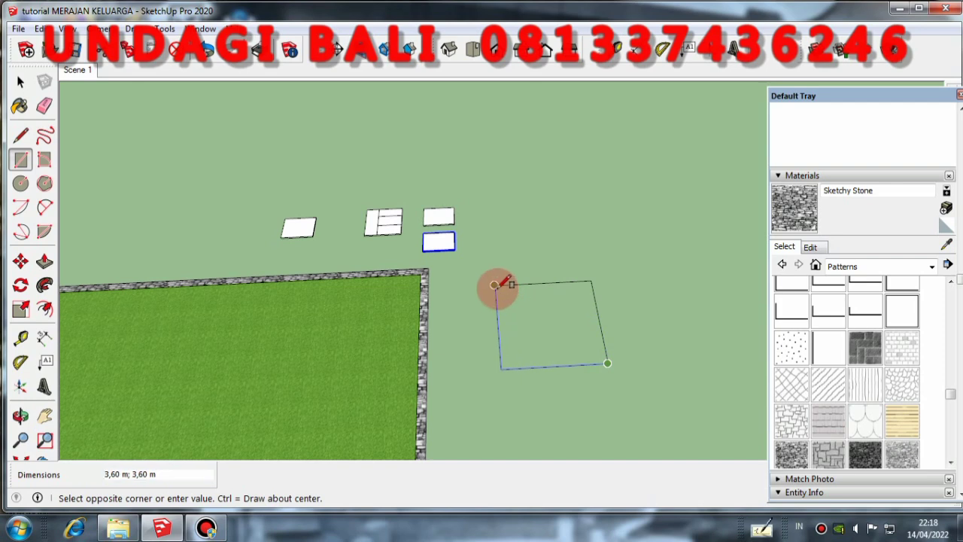
{"action": "left_click", "coordinate": [495, 283]}
Step: Extrude the 3.60 m square face upward by 0.05 m with Push/Pull
{"action": "left_click", "coordinate": [20, 82]}
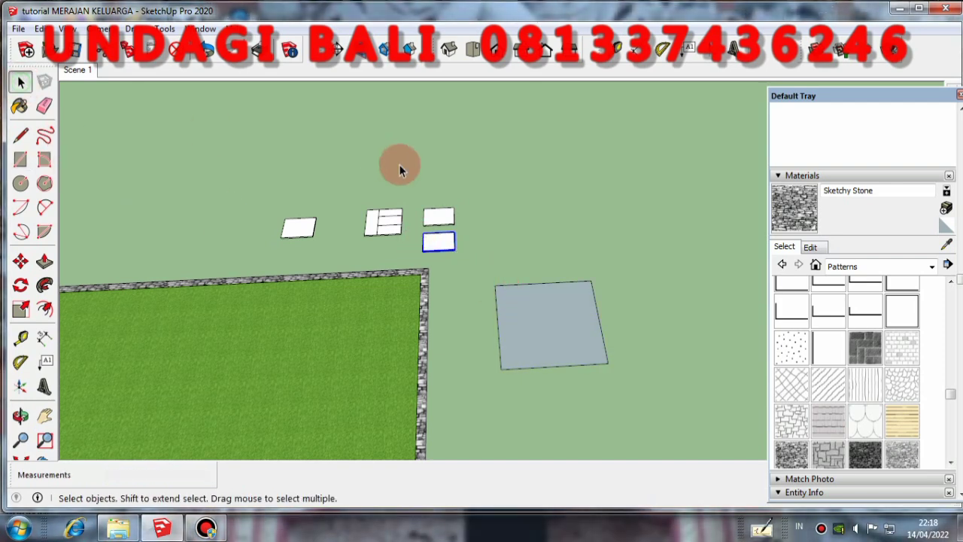
{"action": "middle_click_drag", "start_coordinate": [399, 163], "coordinate": [467, 342]}
{"action": "left_click", "coordinate": [494, 271]}
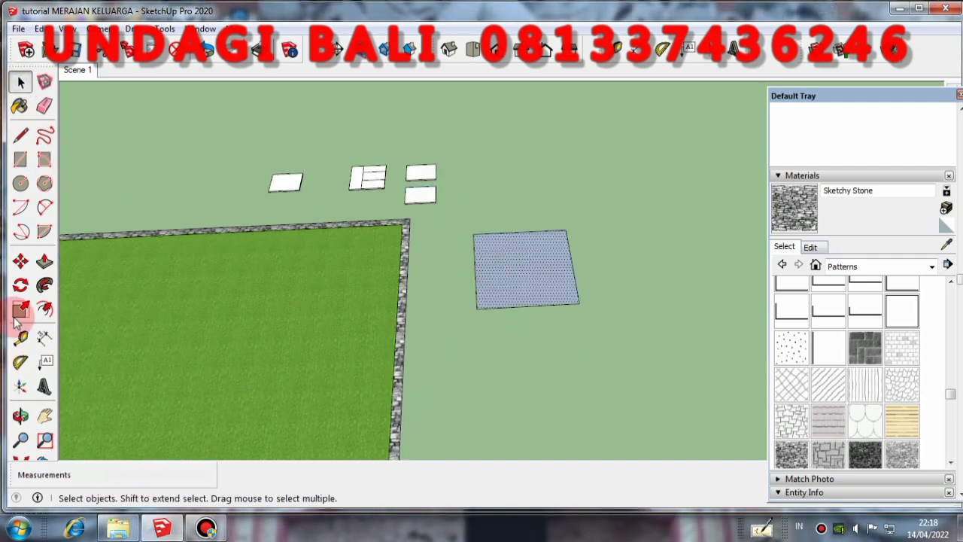
{"action": "left_click", "coordinate": [44, 260]}
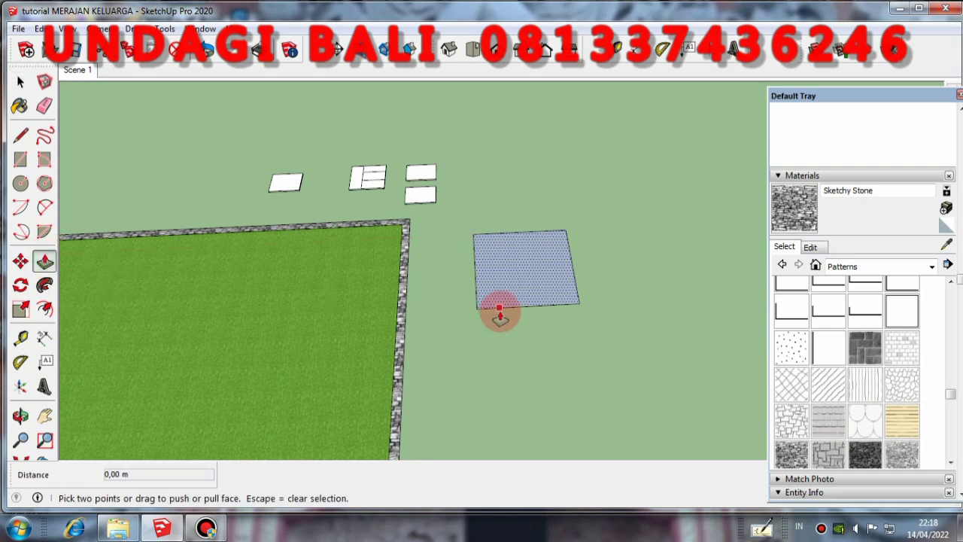
{"action": "left_click_drag", "start_coordinate": [501, 310], "coordinate": [504, 284]}
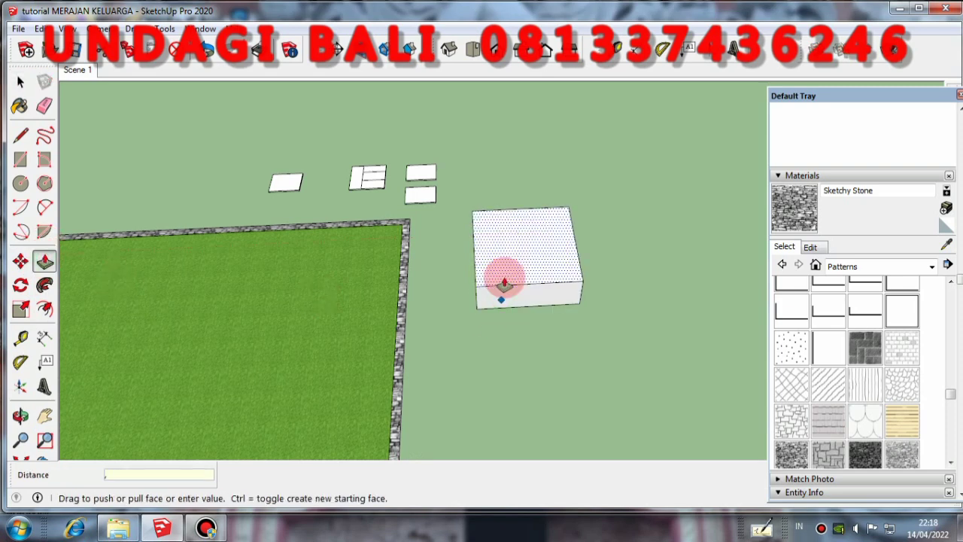
{"action": "type", "text": ",05"}
{"action": "key", "text": "Return"}
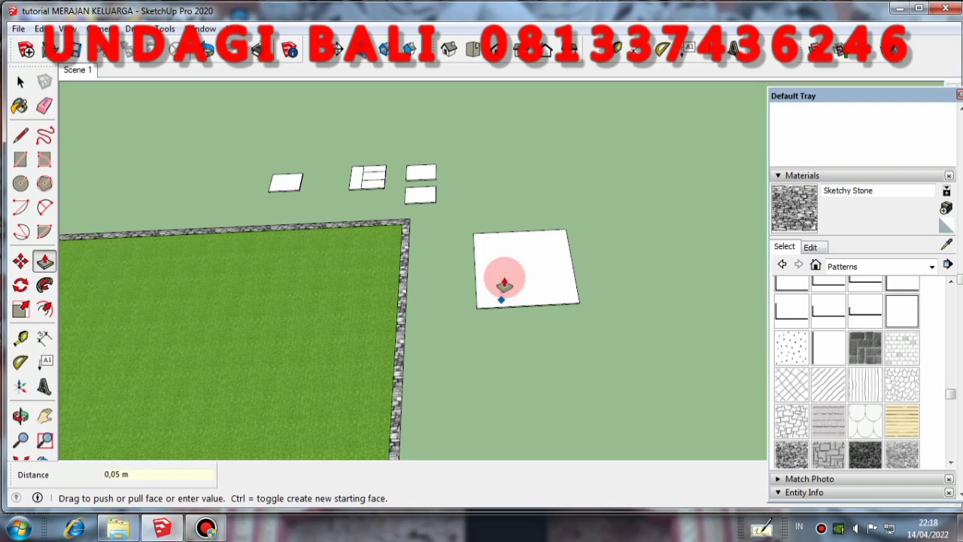
Step: Make a group of the 3.60 m square slab beside the plot, including its top face and edges
{"action": "left_click", "coordinate": [20, 81]}
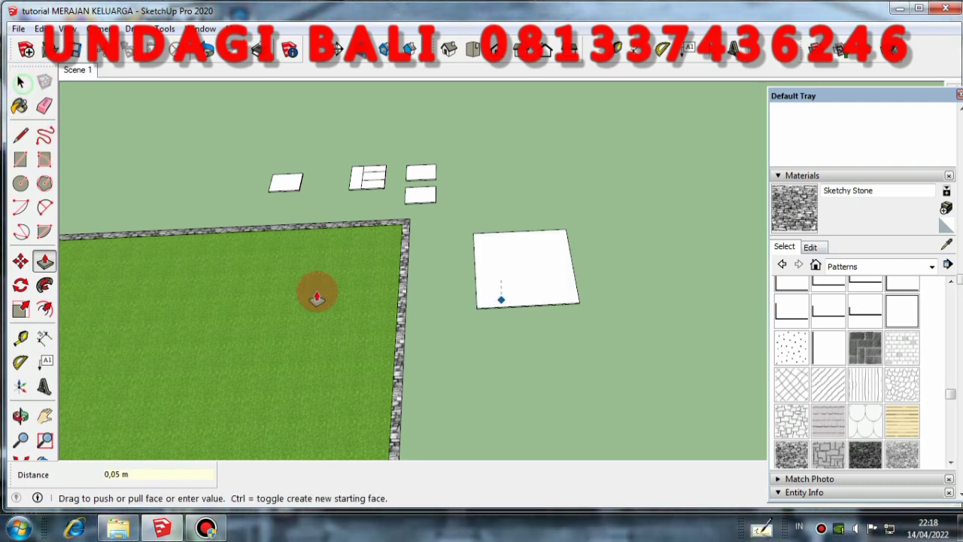
{"action": "left_click", "coordinate": [20, 81]}
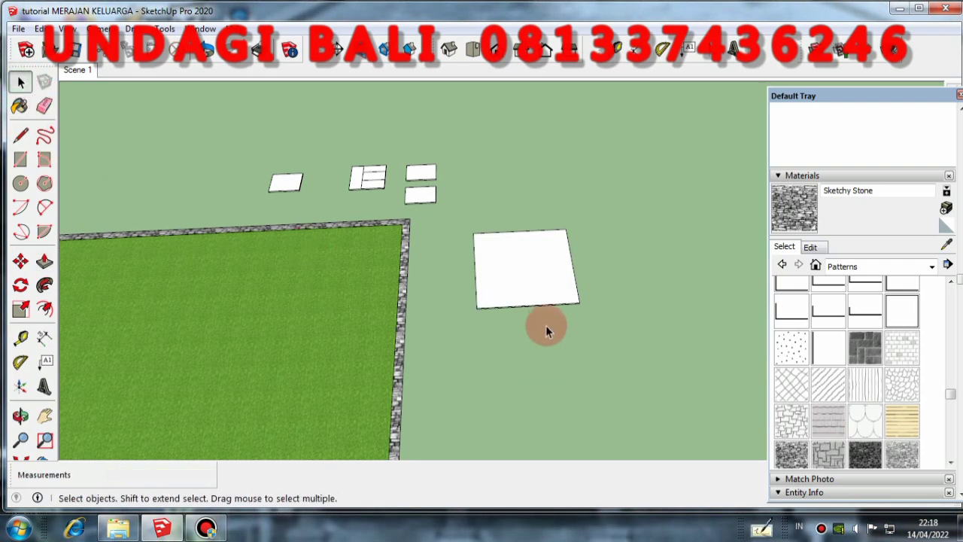
{"action": "left_click", "coordinate": [522, 264]}
{"action": "right_click", "coordinate": [524, 267]}
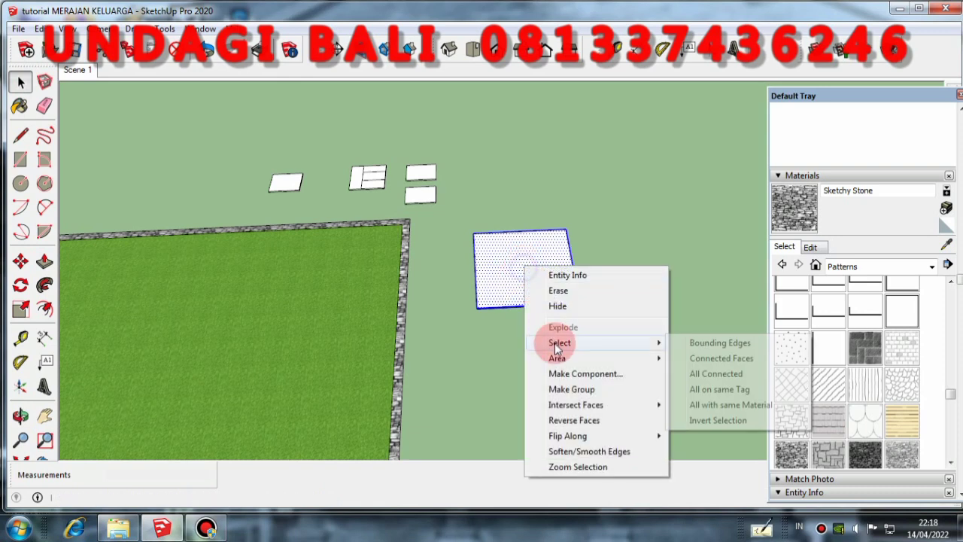
{"action": "left_click", "coordinate": [564, 389]}
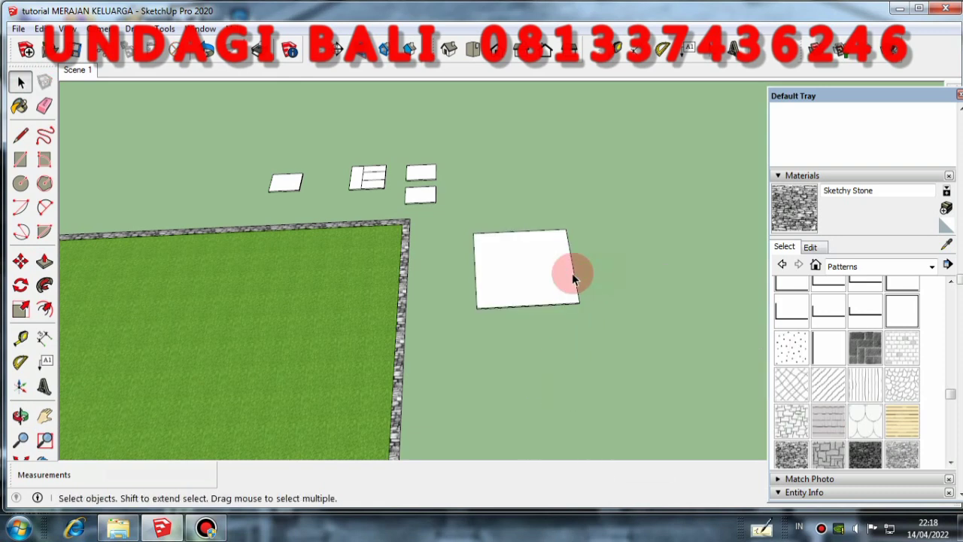
Step: Examine the layout of the base slabs in relation to the whole grass plot
{"action": "middle_click_drag", "start_coordinate": [587, 294], "coordinate": [469, 173]}
{"action": "scroll", "coordinate": [519, 218], "scroll_direction": "down", "scroll_amount": 2}
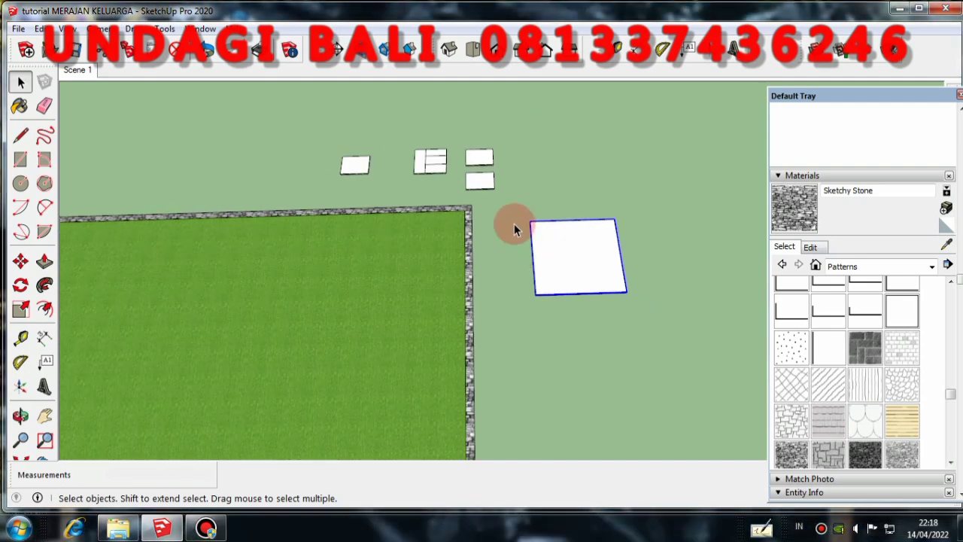
{"action": "middle_click_drag", "start_coordinate": [492, 208], "coordinate": [497, 194]}
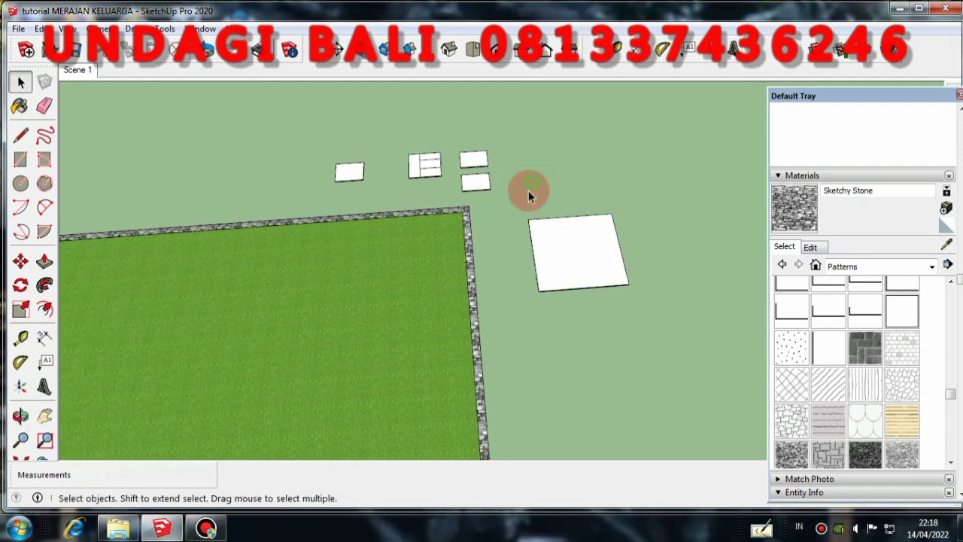
{"action": "scroll", "coordinate": [423, 181], "scroll_direction": "down", "scroll_amount": 1}
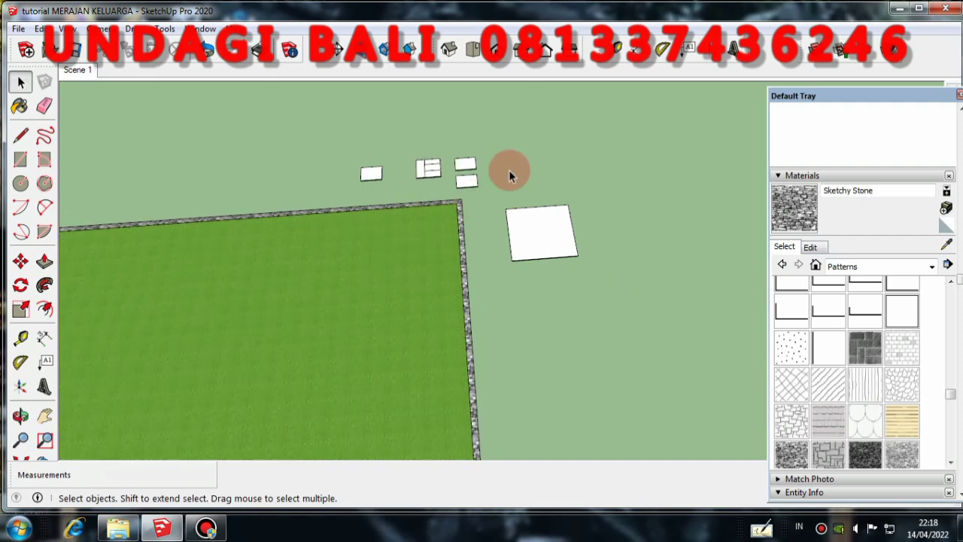
{"action": "middle_click_drag", "start_coordinate": [507, 168], "coordinate": [546, 157]}
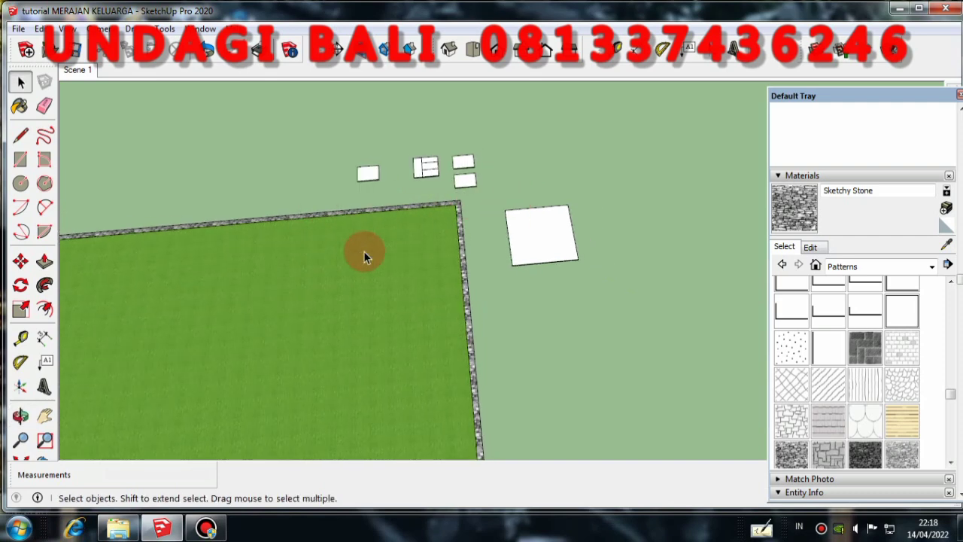
{"action": "scroll", "coordinate": [399, 155], "scroll_direction": "down", "scroll_amount": 2}
{"action": "scroll", "coordinate": [404, 254], "scroll_direction": "up", "scroll_amount": 2}
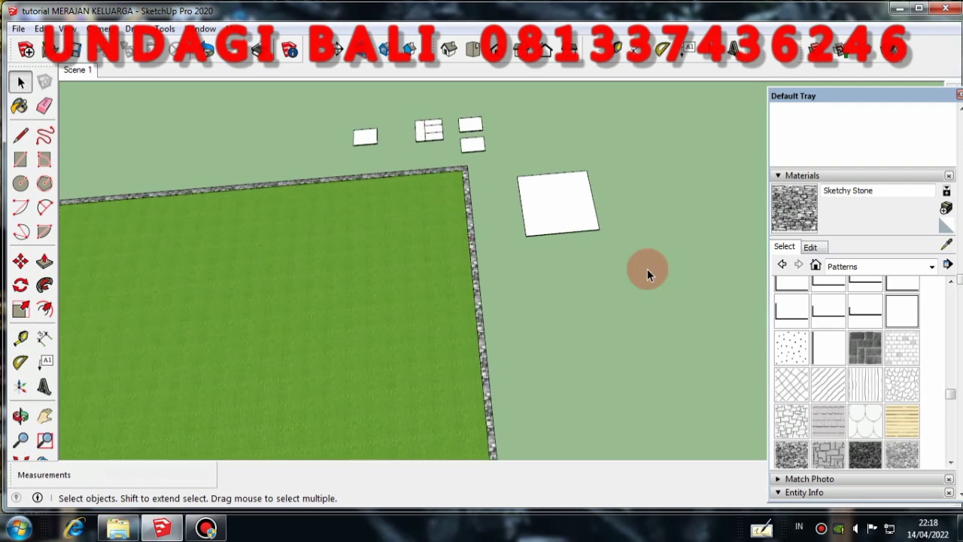
{"action": "scroll", "coordinate": [661, 292], "scroll_direction": "down", "scroll_amount": 1}
{"action": "scroll", "coordinate": [674, 297], "scroll_direction": "down", "scroll_amount": 2}
{"action": "scroll", "coordinate": [640, 309], "scroll_direction": "down", "scroll_amount": 1}
{"action": "scroll", "coordinate": [522, 299], "scroll_direction": "up", "scroll_amount": 2}
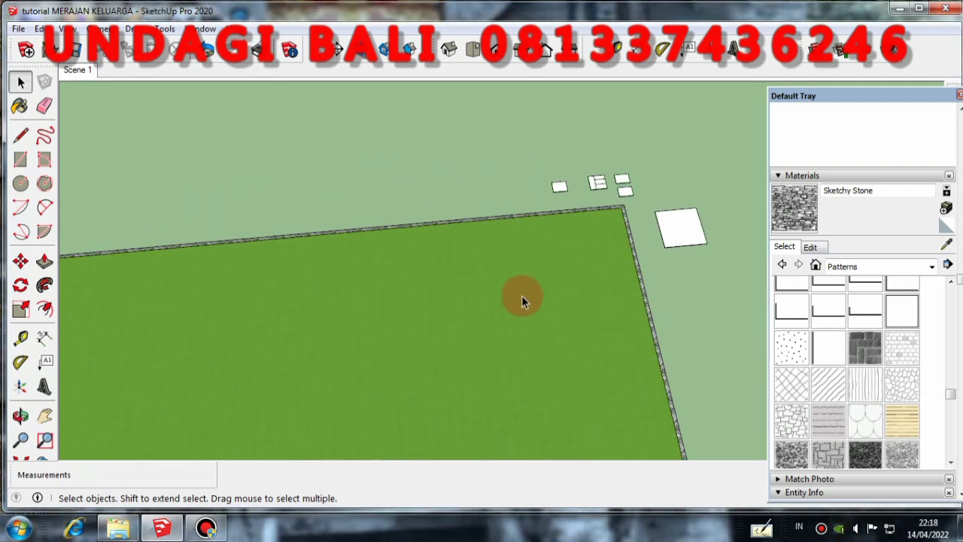
{"action": "middle_click_drag", "start_coordinate": [522, 299], "coordinate": [508, 252]}
{"action": "scroll", "coordinate": [452, 314], "scroll_direction": "up", "scroll_amount": 1}
{"action": "scroll", "coordinate": [452, 308], "scroll_direction": "up", "scroll_amount": 2}
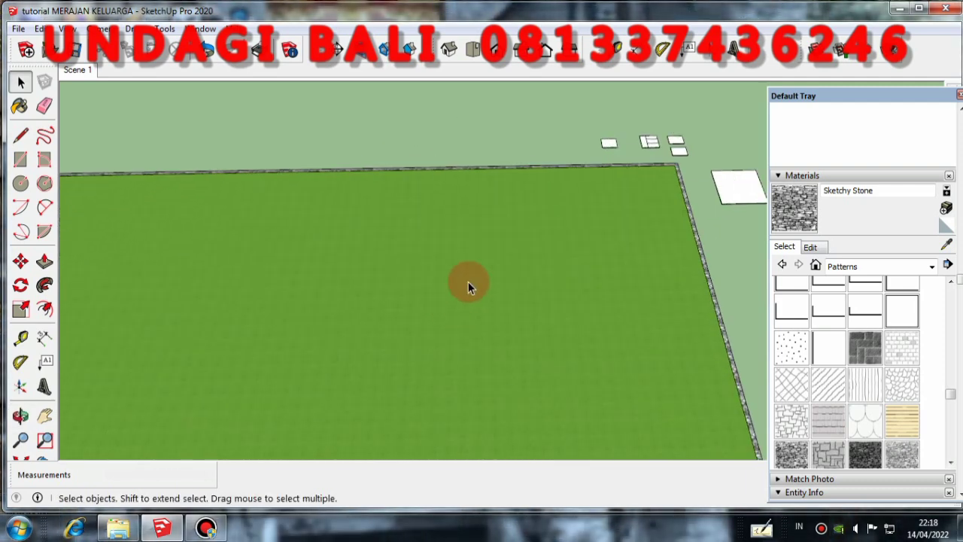
{"action": "scroll", "coordinate": [474, 270], "scroll_direction": "down", "scroll_amount": 1}
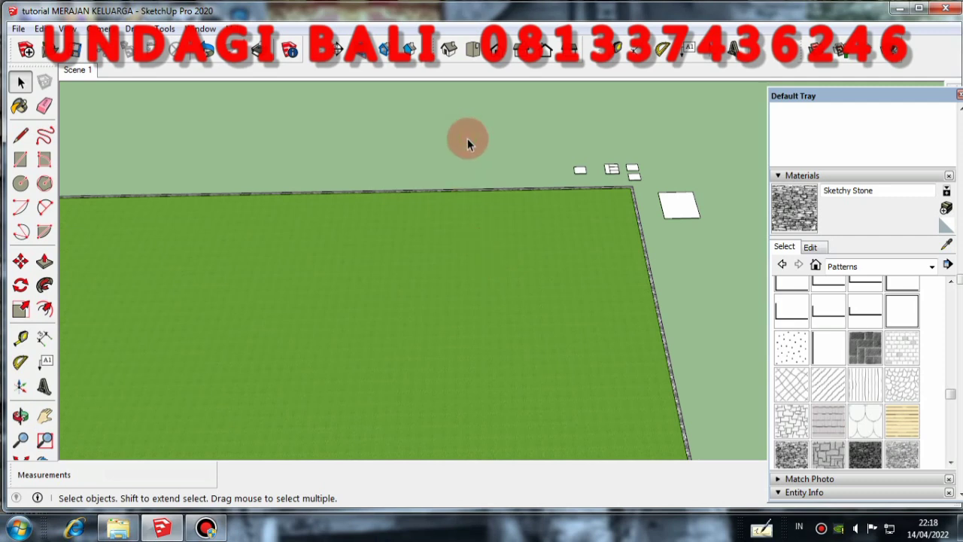
{"action": "scroll", "coordinate": [451, 133], "scroll_direction": "down", "scroll_amount": 1}
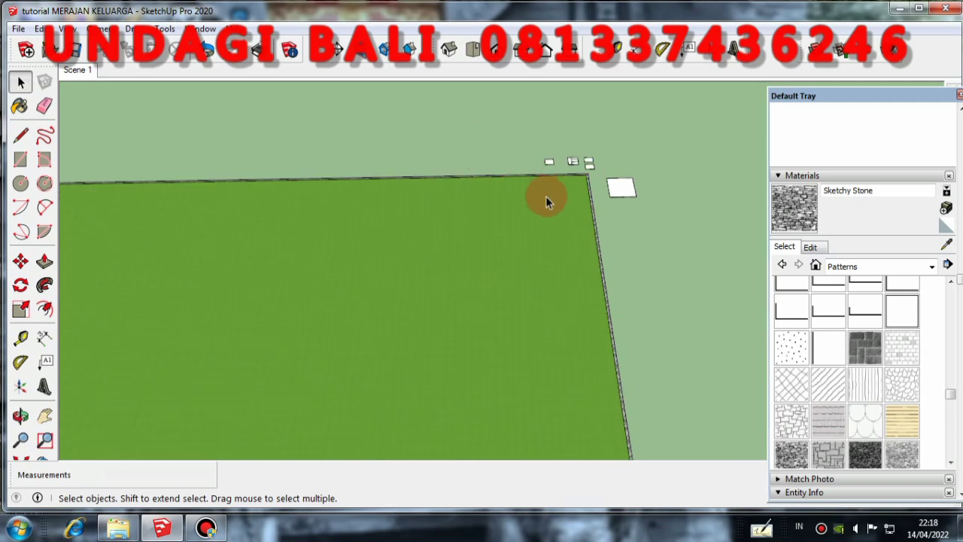
{"action": "scroll", "coordinate": [572, 180], "scroll_direction": "up", "scroll_amount": 1}
{"action": "scroll", "coordinate": [610, 171], "scroll_direction": "up", "scroll_amount": 2}
{"action": "scroll", "coordinate": [610, 171], "scroll_direction": "up", "scroll_amount": 3}
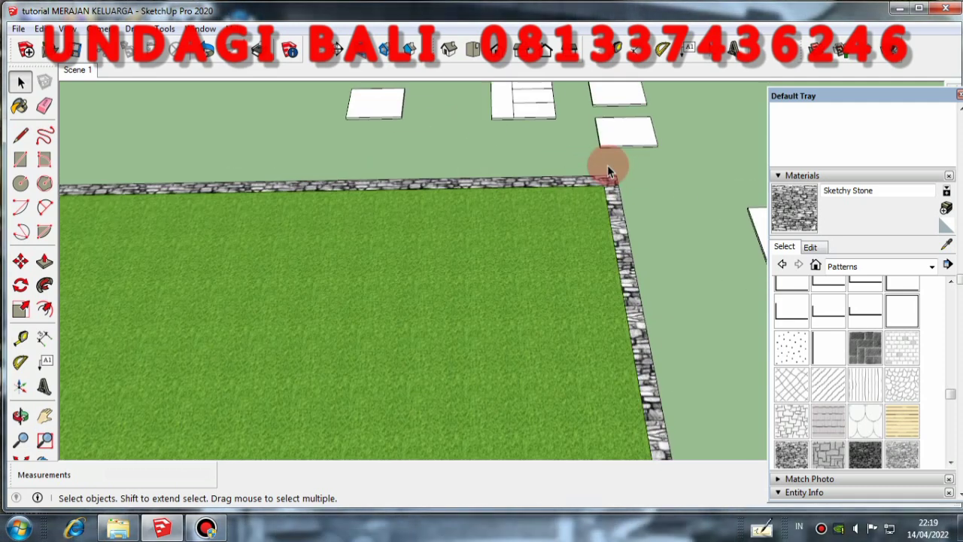
Step: Inspect the stone boundary corner of the plot and the spacing to the slabs placed around it
{"action": "mouse_move", "coordinate": [607, 165]}
{"action": "middle_mouse_down"}
{"action": "mouse_move", "coordinate": [614, 181]}
{"action": "mouse_move", "coordinate": [587, 200]}
{"action": "mouse_move", "coordinate": [634, 148]}
{"action": "middle_mouse_up"}
{"action": "scroll", "coordinate": [589, 171], "scroll_direction": "down", "scroll_amount": 3}
{"action": "scroll", "coordinate": [606, 209], "scroll_direction": "up", "scroll_amount": 2}
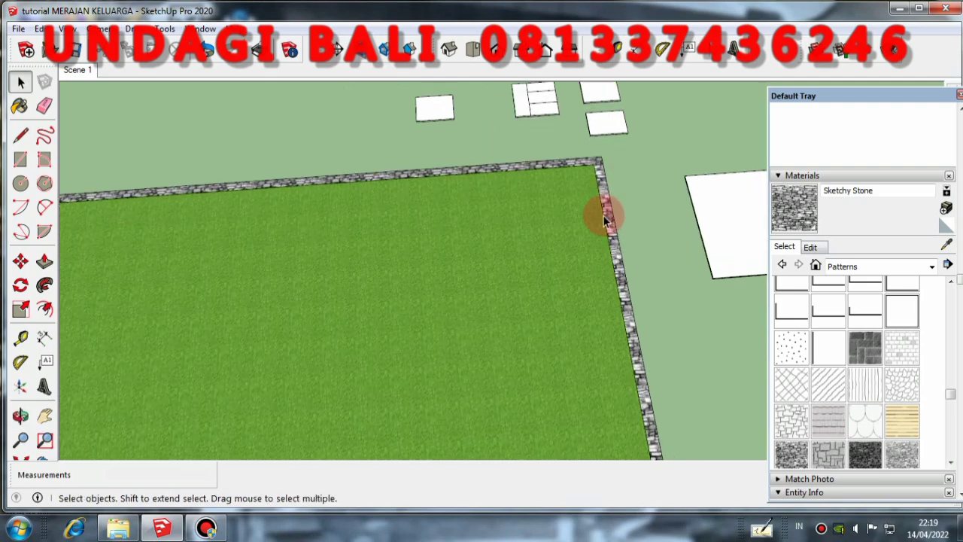
{"action": "scroll", "coordinate": [541, 174], "scroll_direction": "down", "scroll_amount": 1}
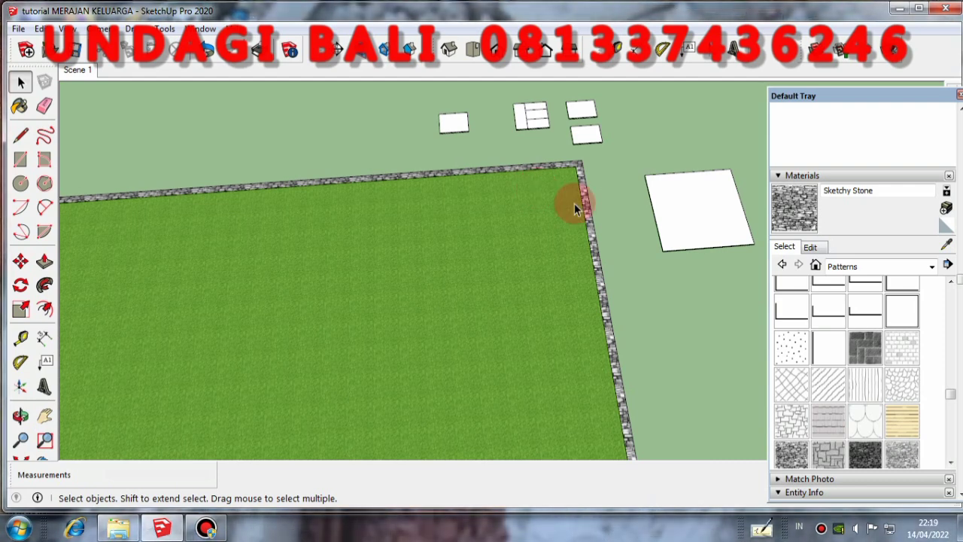
{"action": "scroll", "coordinate": [579, 172], "scroll_direction": "down", "scroll_amount": 1}
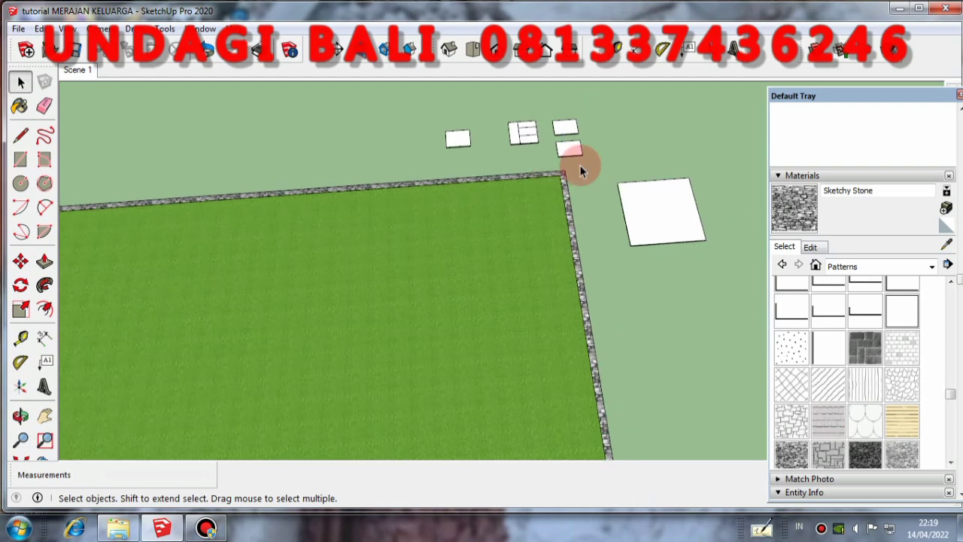
{"action": "scroll", "coordinate": [590, 158], "scroll_direction": "up", "scroll_amount": 1}
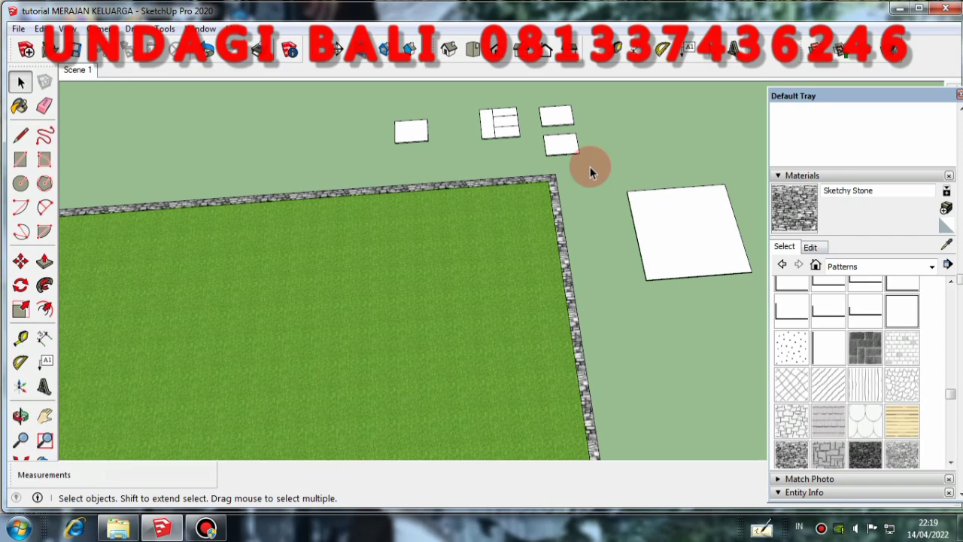
{"action": "scroll", "coordinate": [590, 166], "scroll_direction": "up", "scroll_amount": 3}
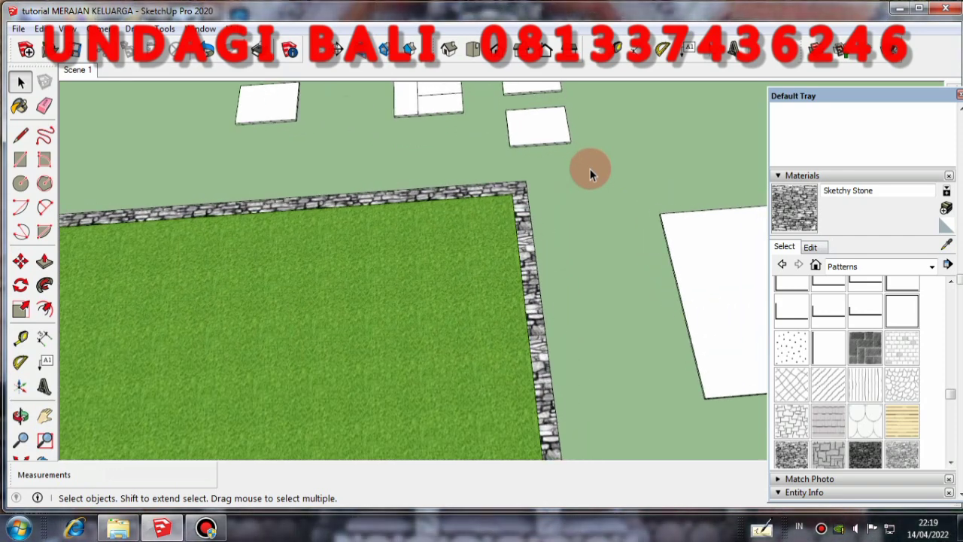
{"action": "middle_click_drag", "start_coordinate": [584, 165], "coordinate": [501, 271]}
{"action": "scroll", "coordinate": [498, 188], "scroll_direction": "up", "scroll_amount": 2}
{"action": "scroll", "coordinate": [499, 188], "scroll_direction": "down", "scroll_amount": 2}
{"action": "scroll", "coordinate": [503, 282], "scroll_direction": "up", "scroll_amount": 3}
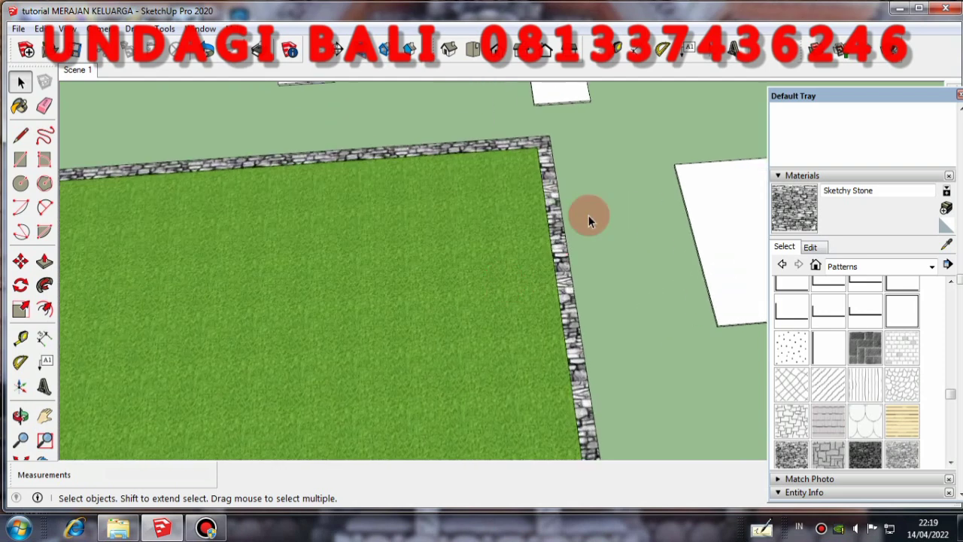
{"action": "middle_click_drag", "start_coordinate": [604, 254], "coordinate": [616, 232]}
{"action": "scroll", "coordinate": [616, 232], "scroll_direction": "down", "scroll_amount": 2}
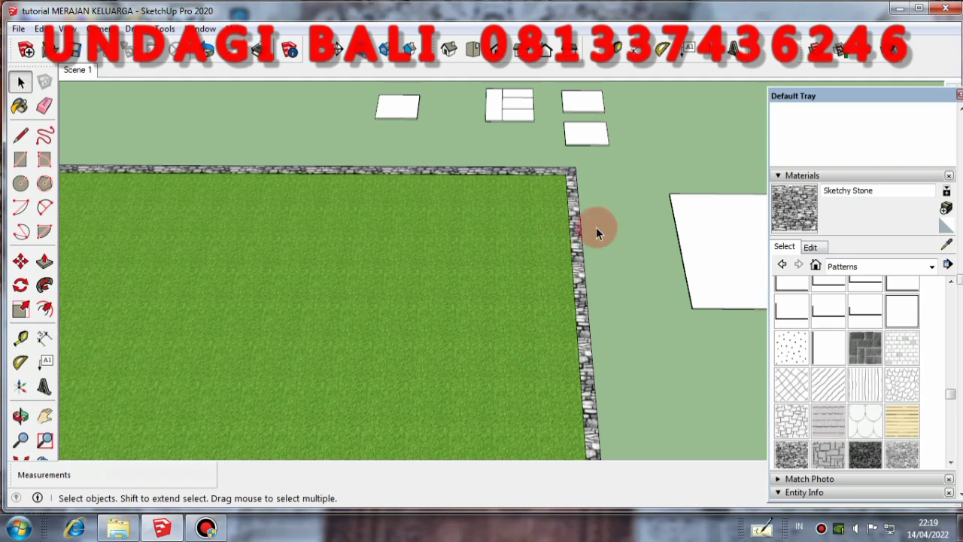
{"action": "mouse_move", "coordinate": [602, 225]}
{"action": "middle_mouse_down"}
{"action": "mouse_move", "coordinate": [608, 204]}
{"action": "mouse_move", "coordinate": [614, 221]}
{"action": "middle_mouse_up"}
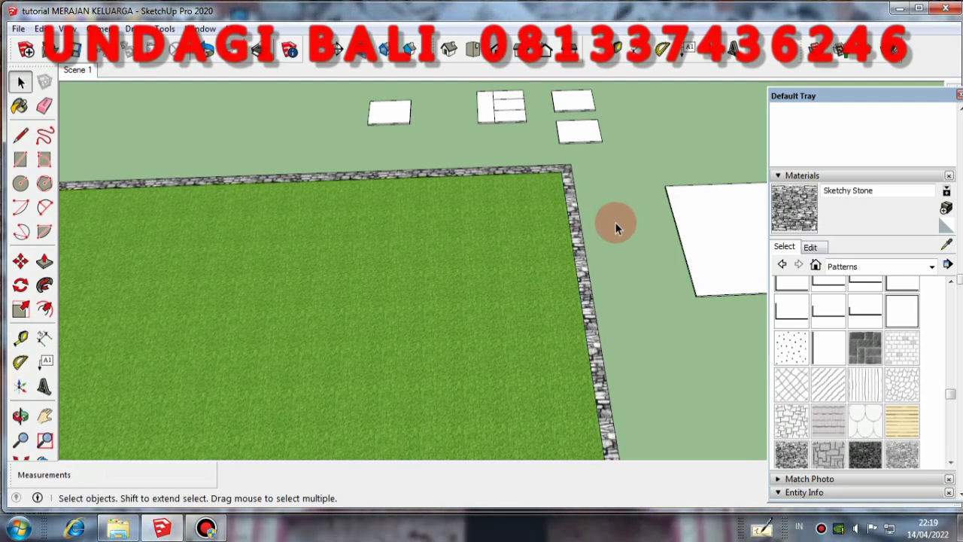
{"action": "middle_click_drag", "start_coordinate": [615, 227], "coordinate": [624, 248]}
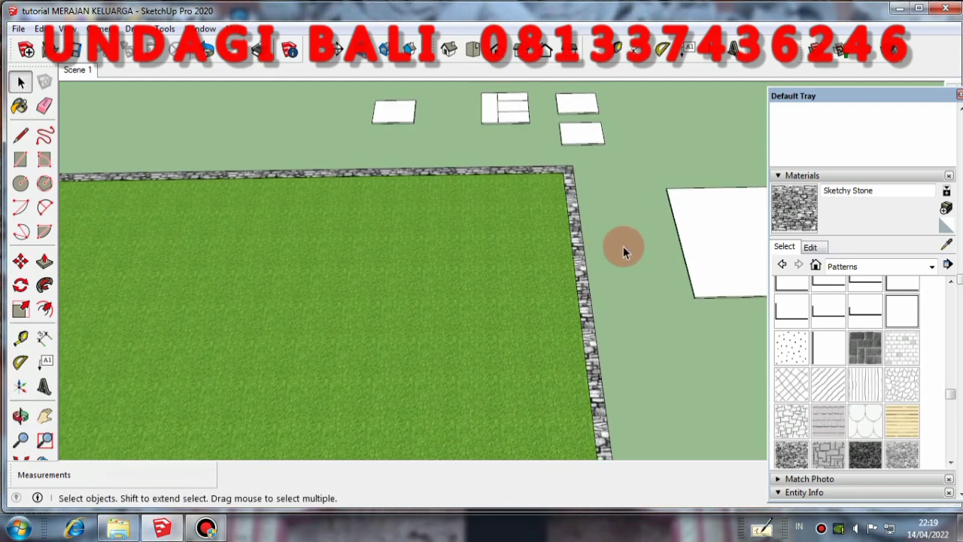
{"action": "middle_click_drag", "start_coordinate": [357, 189], "coordinate": [469, 174]}
{"action": "middle_click_drag", "start_coordinate": [368, 133], "coordinate": [669, 167]}
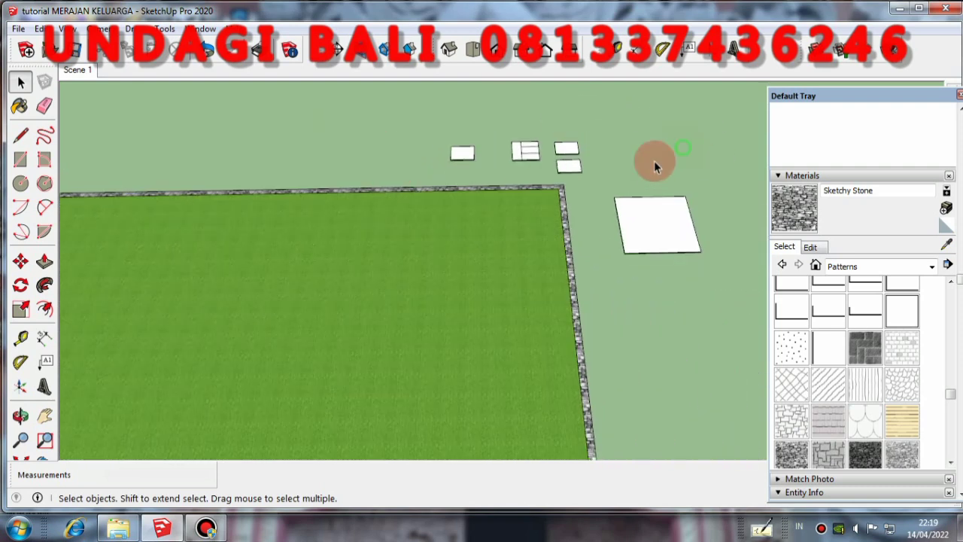
{"action": "scroll", "coordinate": [471, 243], "scroll_direction": "up", "scroll_amount": 3}
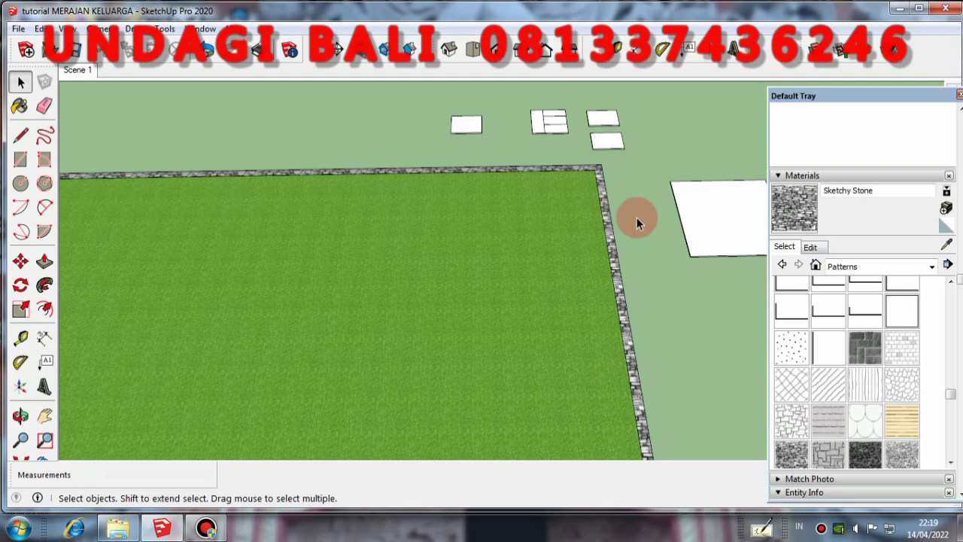
{"action": "scroll", "coordinate": [637, 217], "scroll_direction": "up", "scroll_amount": 2}
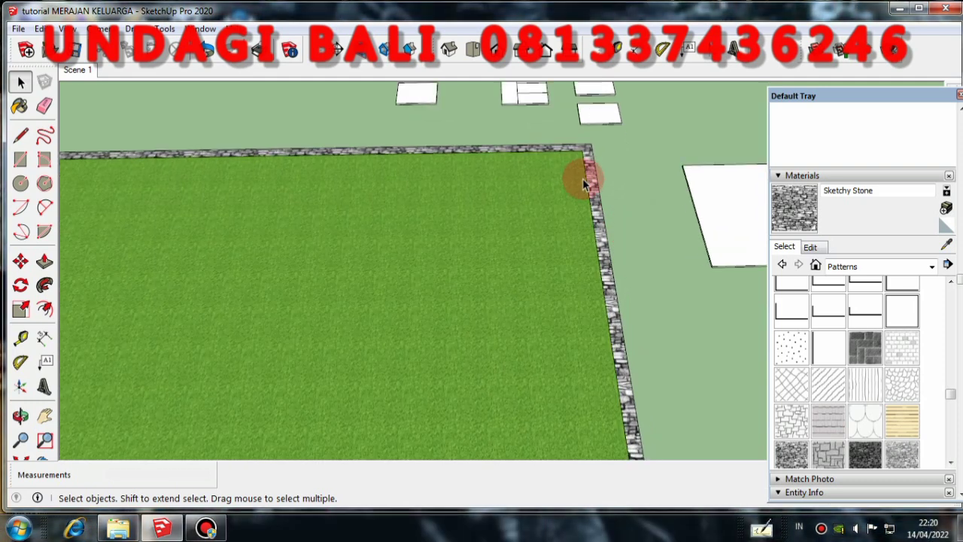
{"action": "scroll", "coordinate": [579, 186], "scroll_direction": "down", "scroll_amount": 1}
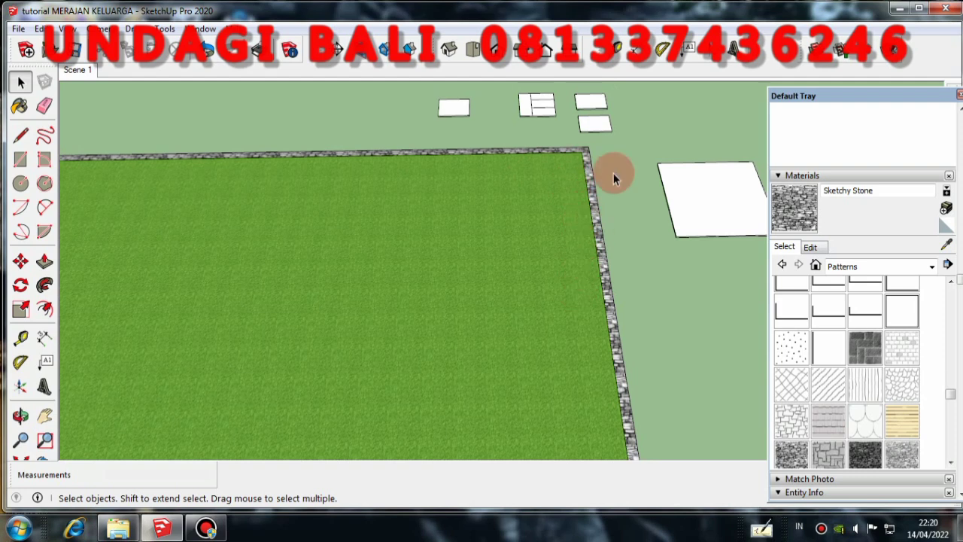
{"action": "scroll", "coordinate": [613, 176], "scroll_direction": "up", "scroll_amount": 1}
{"action": "mouse_move", "coordinate": [613, 181]}
{"action": "middle_mouse_down"}
{"action": "mouse_move", "coordinate": [627, 193]}
{"action": "mouse_move", "coordinate": [618, 176]}
{"action": "mouse_move", "coordinate": [610, 202]}
{"action": "middle_mouse_up"}
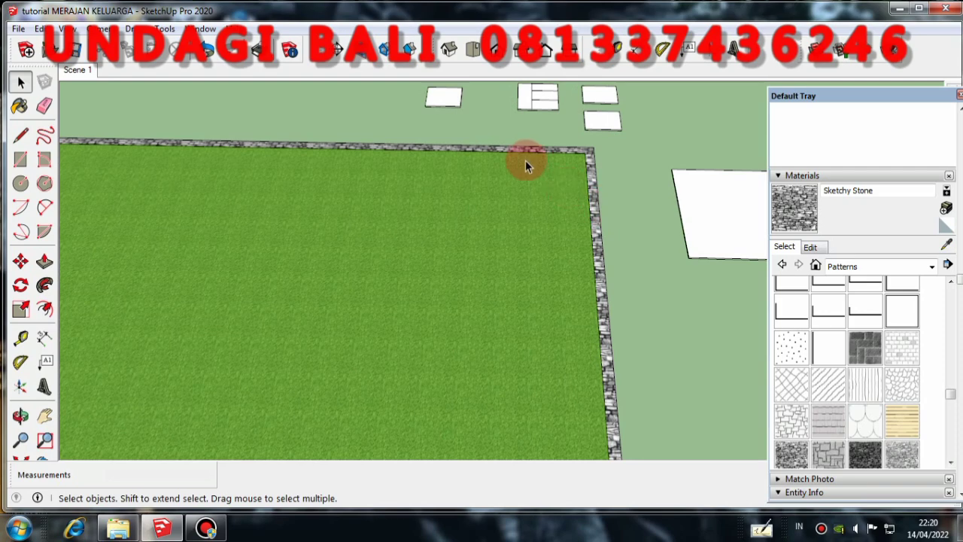
Step: Offset the grass face's outline inward by 0.7 m from the stone boundary
{"action": "scroll", "coordinate": [594, 173], "scroll_direction": "up", "scroll_amount": 5}
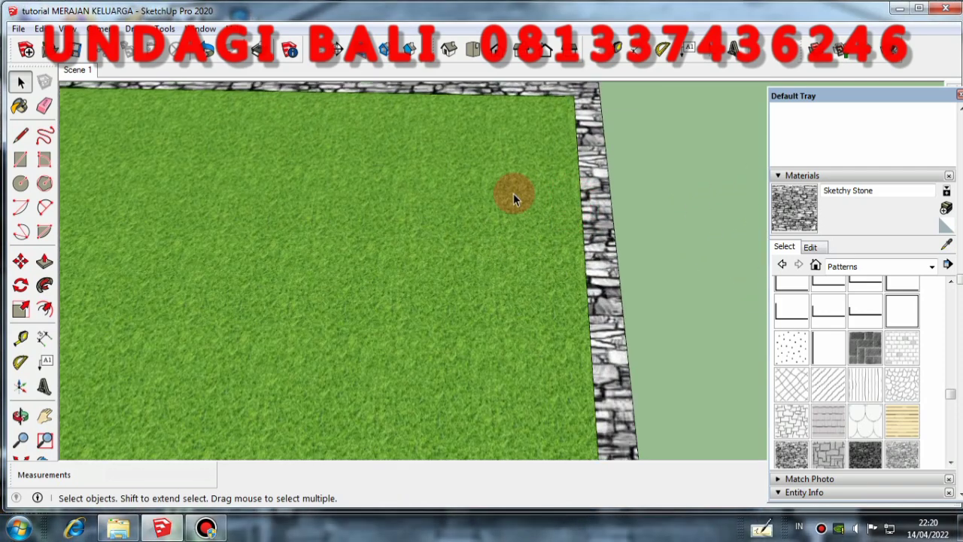
{"action": "scroll", "coordinate": [612, 192], "scroll_direction": "down", "scroll_amount": 5}
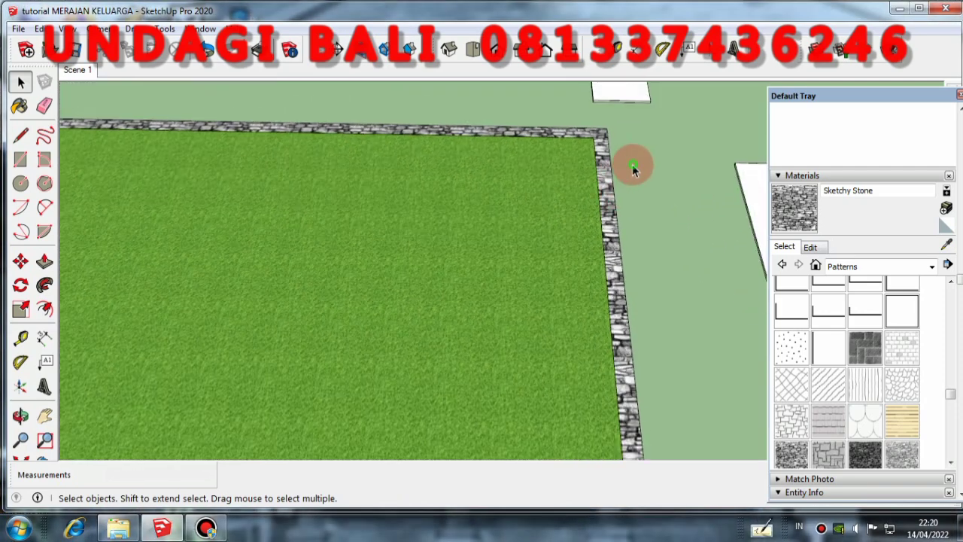
{"action": "left_click", "coordinate": [472, 164]}
{"action": "left_click", "coordinate": [20, 308]}
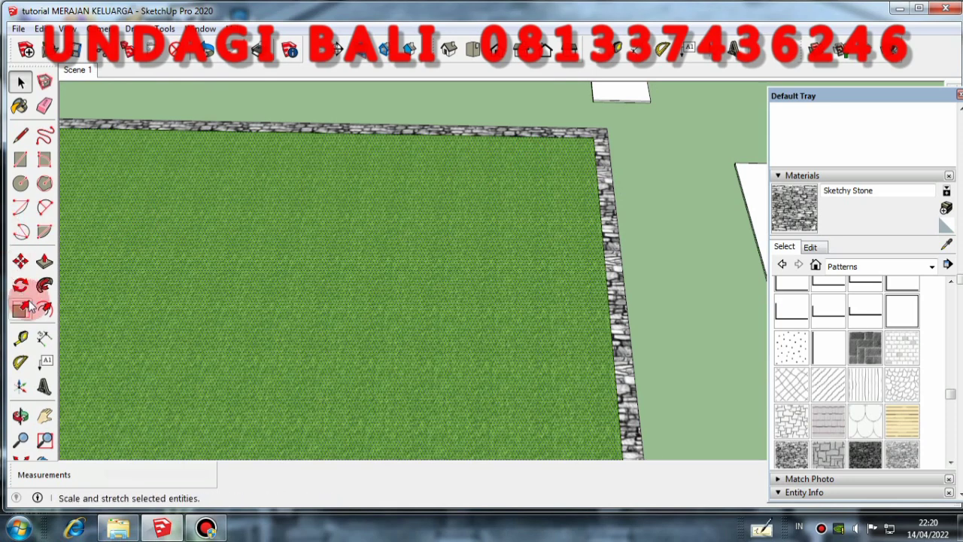
{"action": "left_click", "coordinate": [44, 337]}
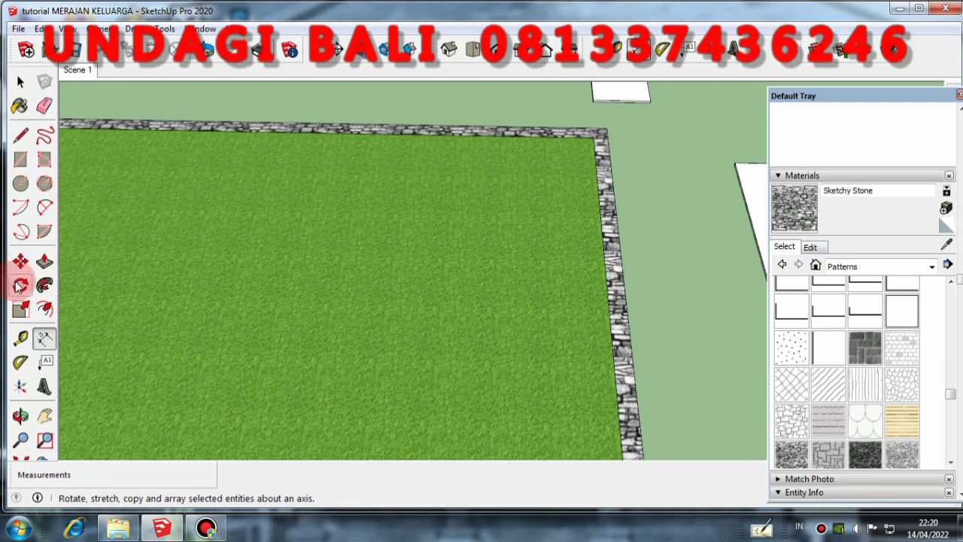
{"action": "left_click", "coordinate": [44, 309]}
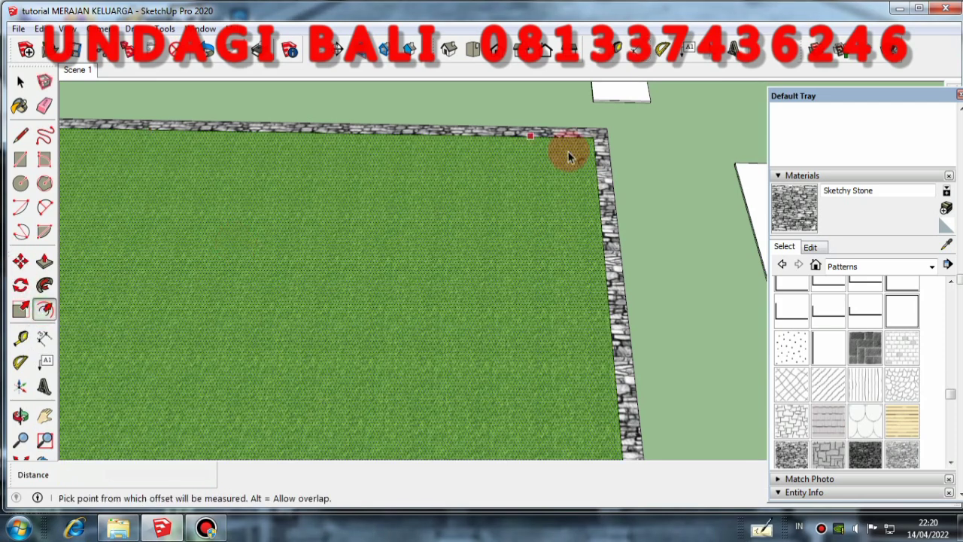
{"action": "left_click", "coordinate": [528, 149]}
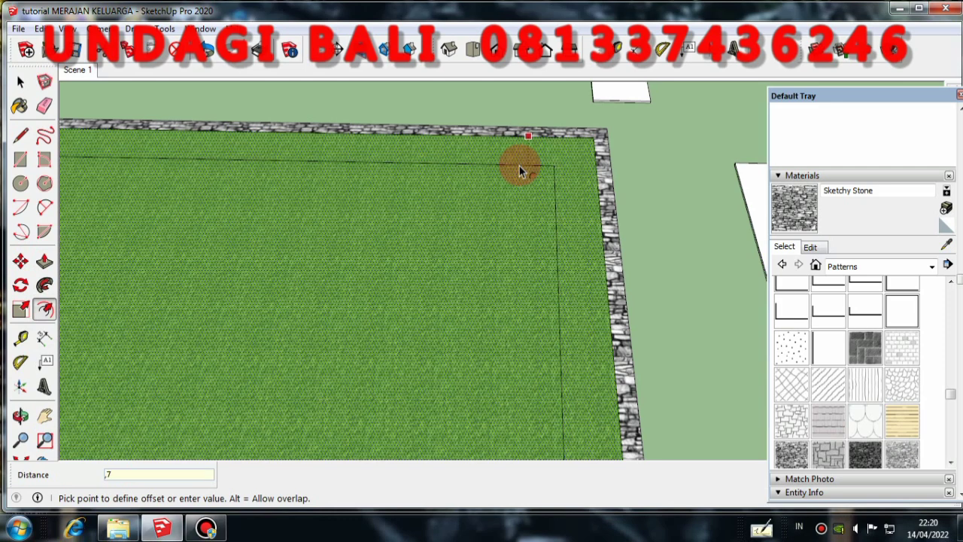
{"action": "type", "text": ",7"}
{"action": "key", "text": "Return"}
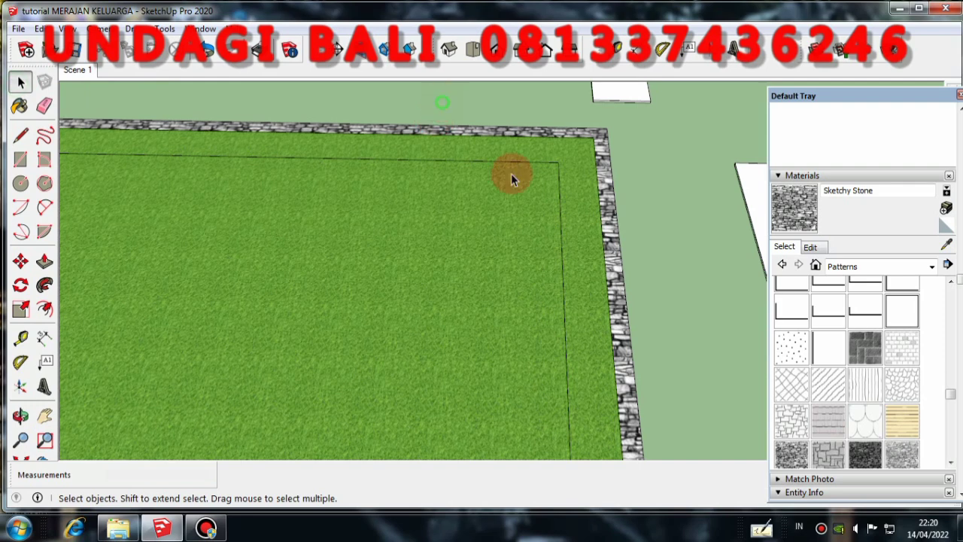
Step: Paint the setback strip between the grass and the stone boundary with the Sketchy Scales pattern
{"action": "mouse_move", "coordinate": [511, 173]}
{"action": "middle_mouse_down"}
{"action": "mouse_move", "coordinate": [629, 254]}
{"action": "mouse_move", "coordinate": [602, 275]}
{"action": "mouse_move", "coordinate": [584, 226]}
{"action": "middle_mouse_up"}
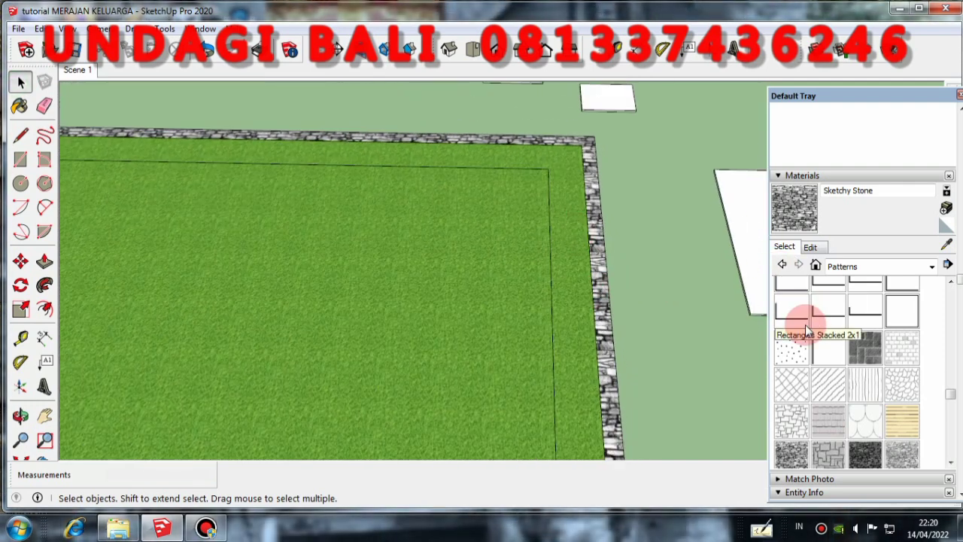
{"action": "left_click", "coordinate": [901, 383]}
{"action": "left_click", "coordinate": [576, 250]}
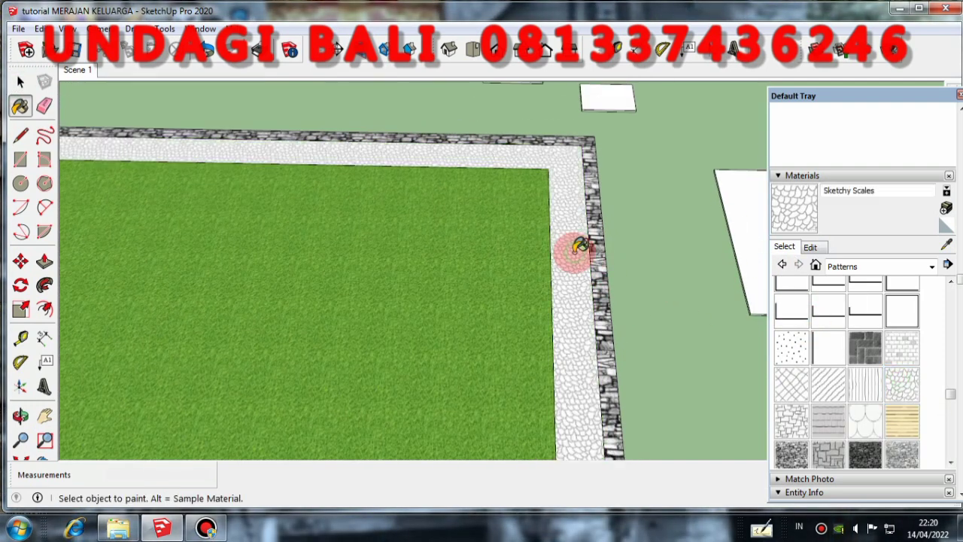
{"action": "mouse_move", "coordinate": [532, 248]}
{"action": "middle_mouse_down"}
{"action": "mouse_move", "coordinate": [569, 157]}
{"action": "mouse_move", "coordinate": [520, 258]}
{"action": "mouse_move", "coordinate": [547, 219]}
{"action": "middle_mouse_up"}
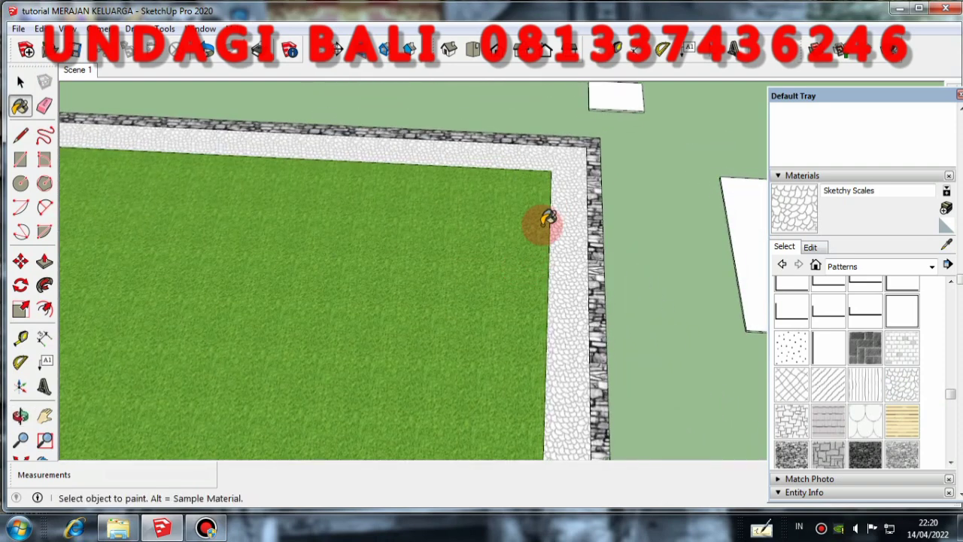
{"action": "scroll", "coordinate": [562, 256], "scroll_direction": "down", "scroll_amount": 5}
{"action": "left_click", "coordinate": [20, 83]}
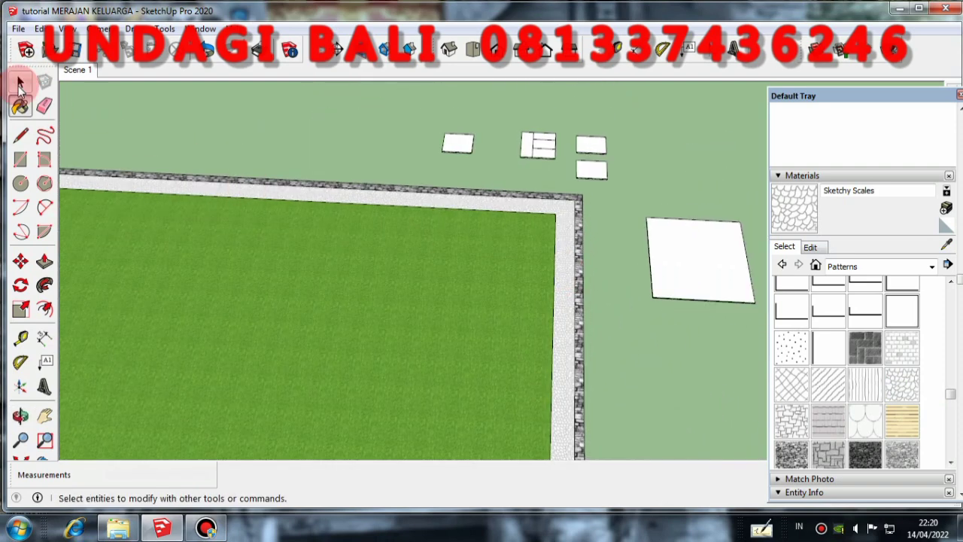
Step: Examine the paved setback strip at the plot's corner and its relation to the base slabs outside the boundary
{"action": "scroll", "coordinate": [521, 194], "scroll_direction": "up", "scroll_amount": 3}
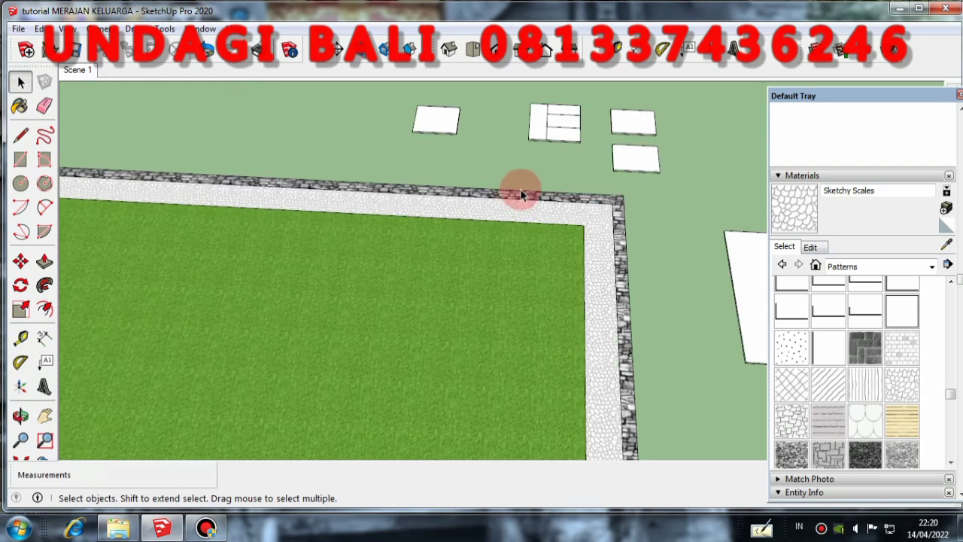
{"action": "mouse_move", "coordinate": [534, 172]}
{"action": "middle_mouse_down"}
{"action": "mouse_move", "coordinate": [600, 187]}
{"action": "mouse_move", "coordinate": [613, 146]}
{"action": "mouse_move", "coordinate": [653, 210]}
{"action": "mouse_move", "coordinate": [580, 198]}
{"action": "mouse_move", "coordinate": [647, 212]}
{"action": "middle_mouse_up"}
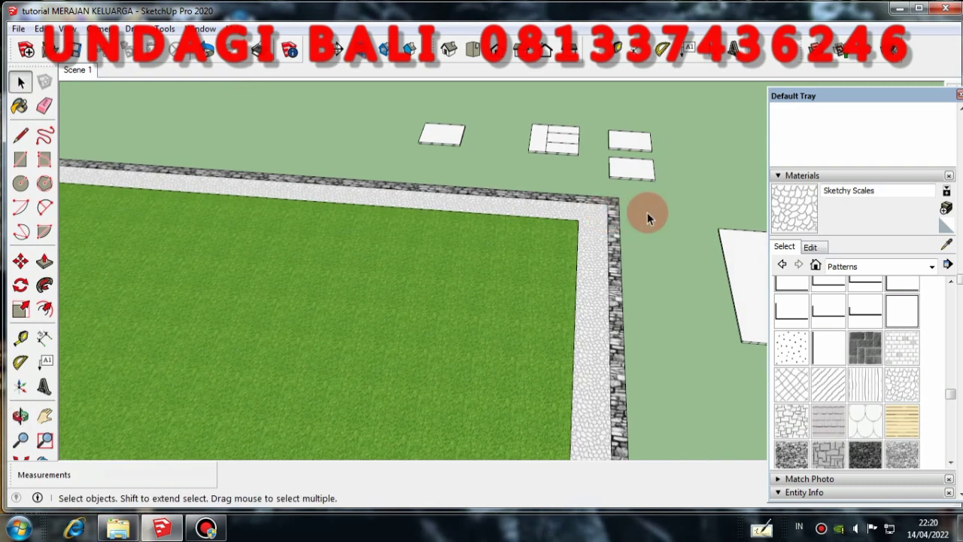
{"action": "left_click", "coordinate": [609, 239]}
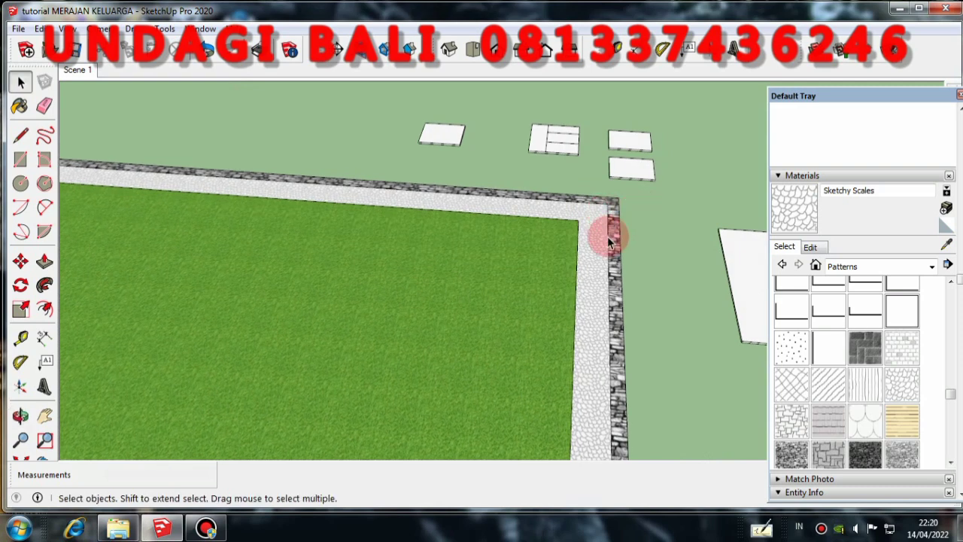
{"action": "mouse_move", "coordinate": [627, 189]}
{"action": "middle_mouse_down"}
{"action": "mouse_move", "coordinate": [643, 254]}
{"action": "mouse_move", "coordinate": [647, 224]}
{"action": "mouse_move", "coordinate": [671, 229]}
{"action": "middle_mouse_up"}
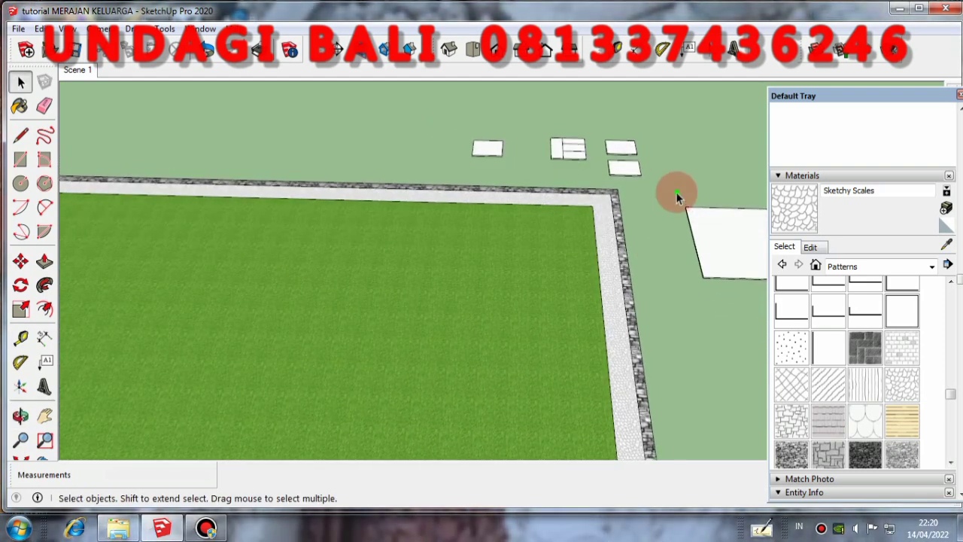
{"action": "mouse_move", "coordinate": [677, 197]}
{"action": "middle_mouse_down"}
{"action": "mouse_move", "coordinate": [652, 208]}
{"action": "mouse_move", "coordinate": [621, 256]}
{"action": "mouse_move", "coordinate": [619, 204]}
{"action": "mouse_move", "coordinate": [604, 256]}
{"action": "mouse_move", "coordinate": [545, 199]}
{"action": "mouse_move", "coordinate": [571, 270]}
{"action": "mouse_move", "coordinate": [576, 204]}
{"action": "mouse_move", "coordinate": [565, 226]}
{"action": "middle_mouse_up"}
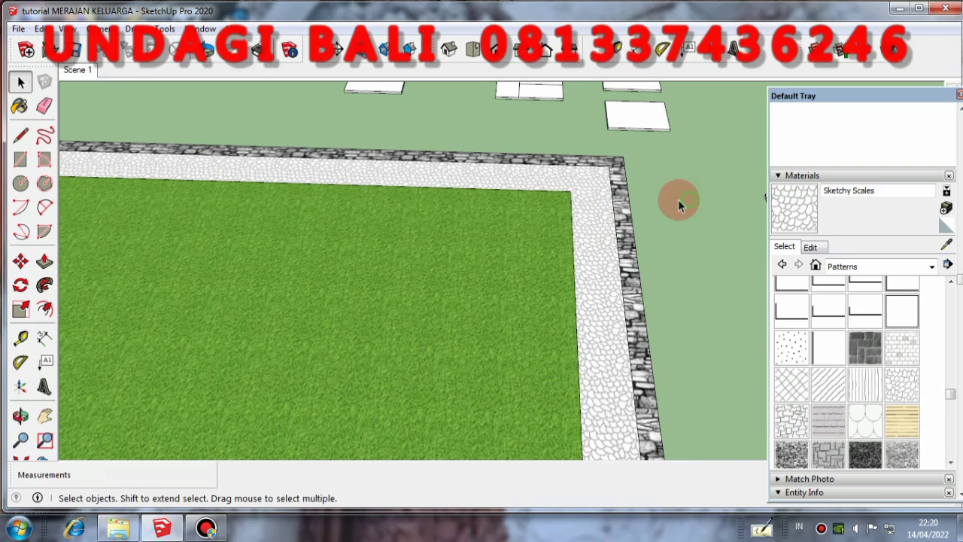
{"action": "scroll", "coordinate": [678, 200], "scroll_direction": "down", "scroll_amount": 2}
{"action": "scroll", "coordinate": [672, 249], "scroll_direction": "down", "scroll_amount": 2}
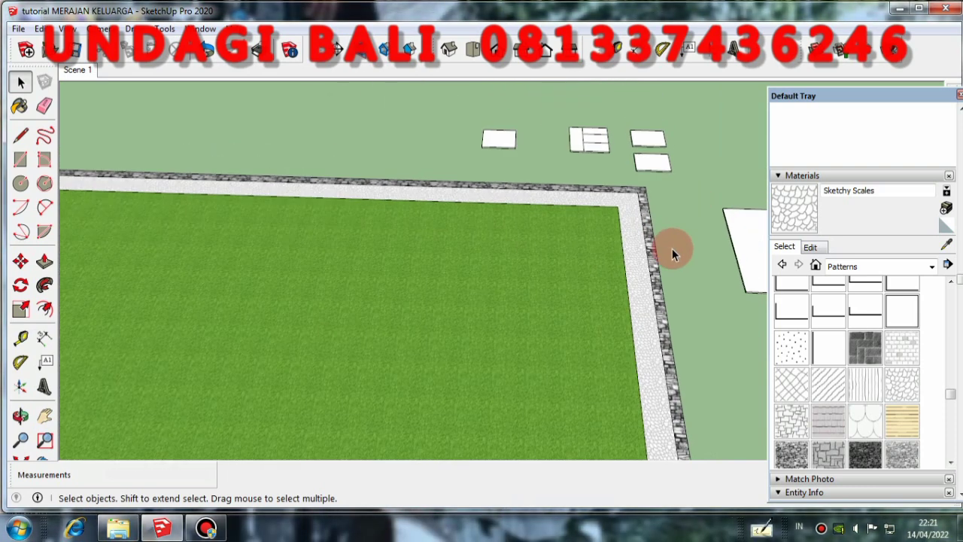
{"action": "scroll", "coordinate": [681, 203], "scroll_direction": "down", "scroll_amount": 1}
{"action": "scroll", "coordinate": [651, 242], "scroll_direction": "up", "scroll_amount": 1}
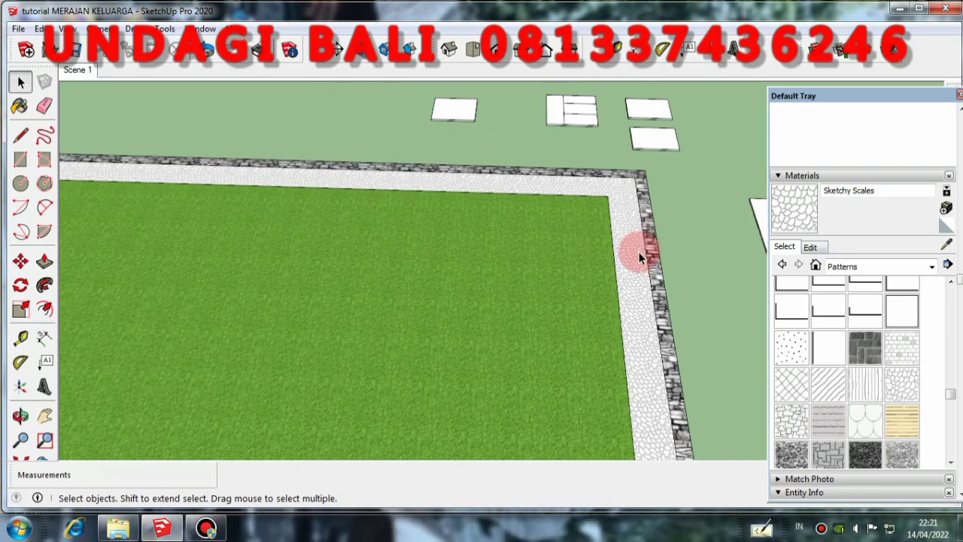
{"action": "scroll", "coordinate": [639, 253], "scroll_direction": "up", "scroll_amount": 2}
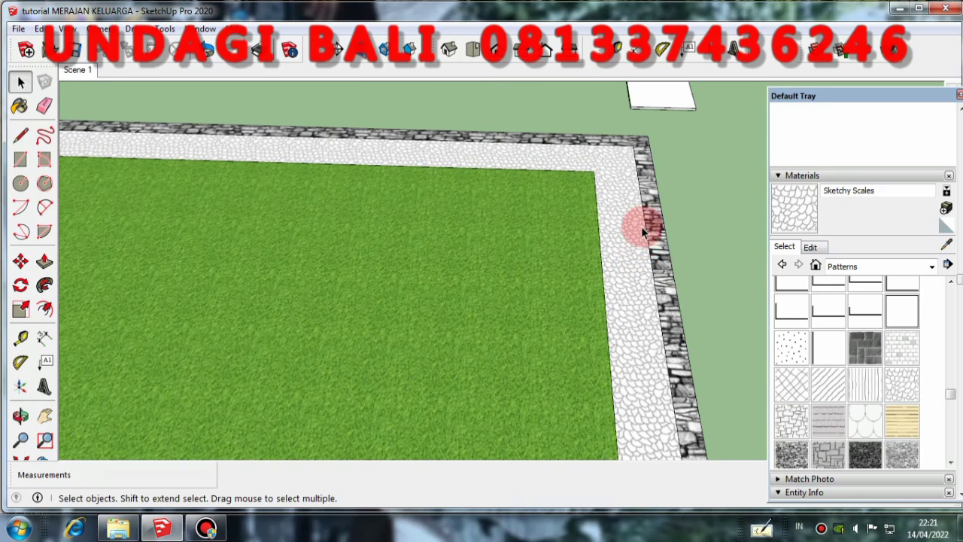
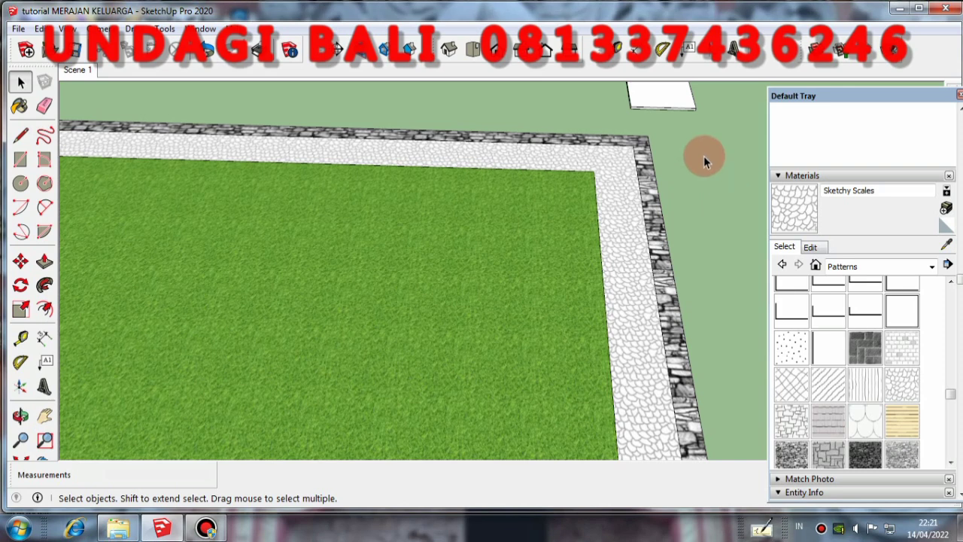
{"action": "scroll", "coordinate": [705, 173], "scroll_direction": "down", "scroll_amount": 5}
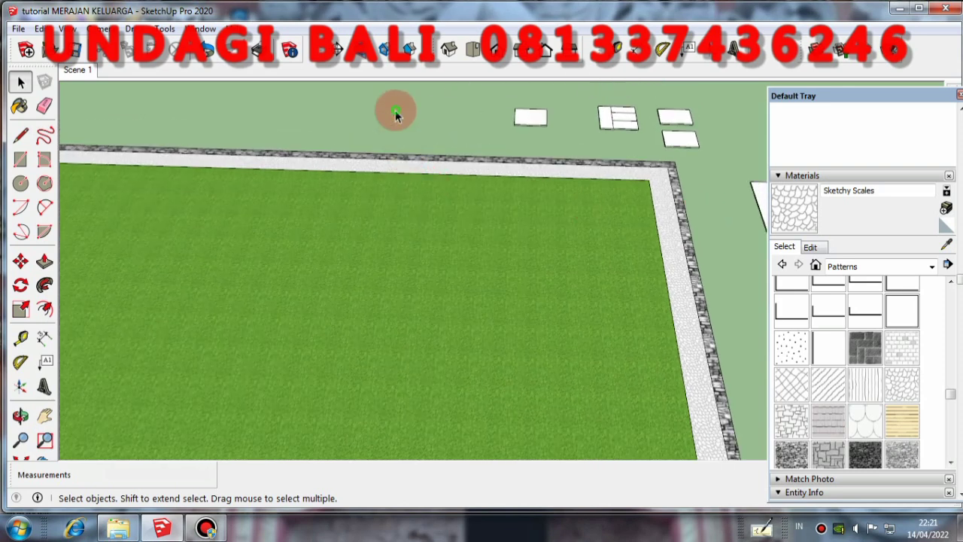
{"action": "scroll", "coordinate": [502, 207], "scroll_direction": "down", "scroll_amount": 2}
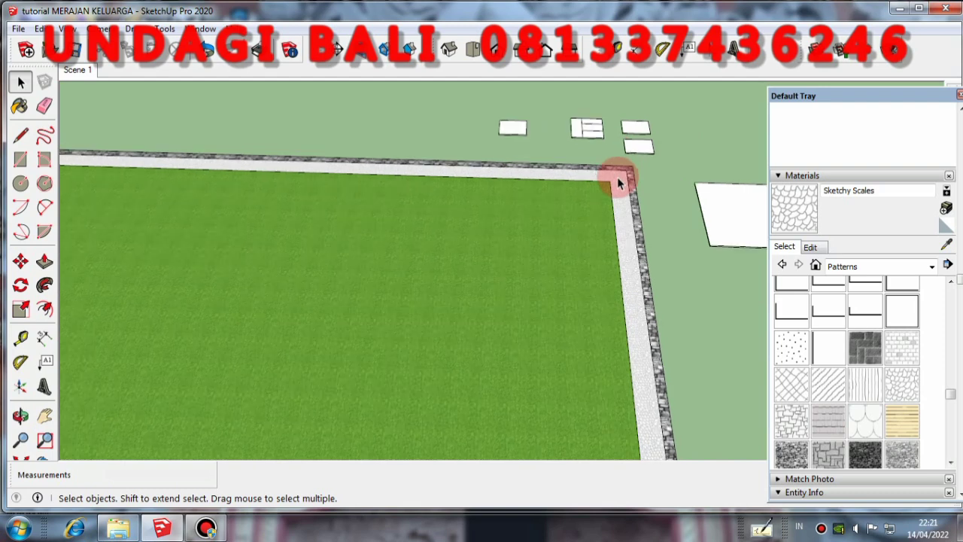
{"action": "mouse_move", "coordinate": [619, 178]}
{"action": "middle_mouse_down"}
{"action": "mouse_move", "coordinate": [651, 179]}
{"action": "mouse_move", "coordinate": [682, 210]}
{"action": "middle_mouse_up"}
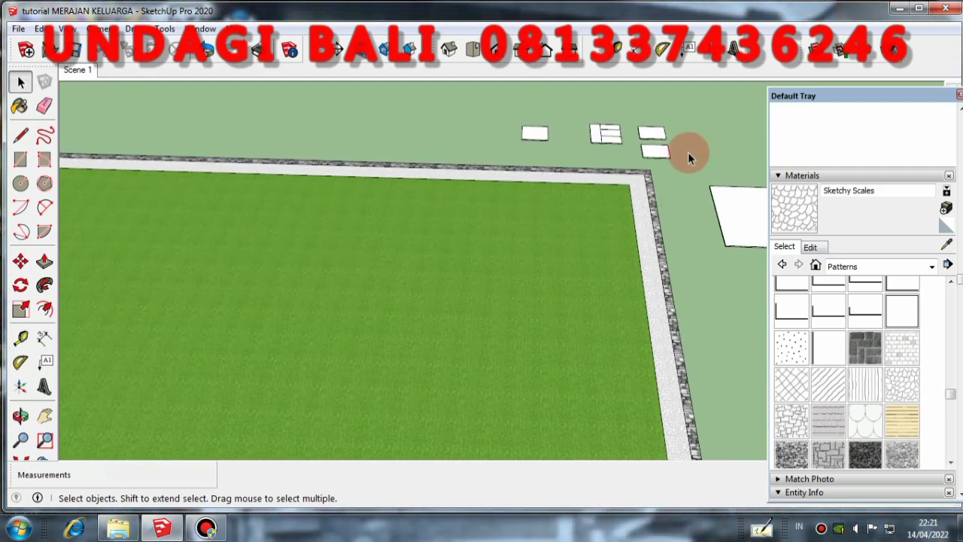
{"action": "mouse_move", "coordinate": [668, 164]}
{"action": "middle_mouse_down"}
{"action": "mouse_move", "coordinate": [458, 132]}
{"action": "mouse_move", "coordinate": [598, 140]}
{"action": "mouse_move", "coordinate": [700, 168]}
{"action": "middle_mouse_up"}
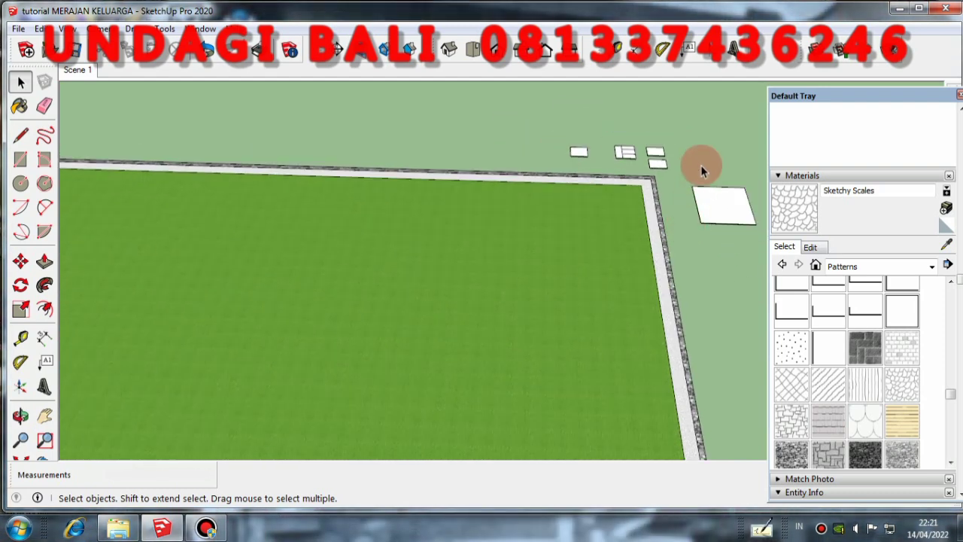
{"action": "scroll", "coordinate": [692, 162], "scroll_direction": "up", "scroll_amount": 3}
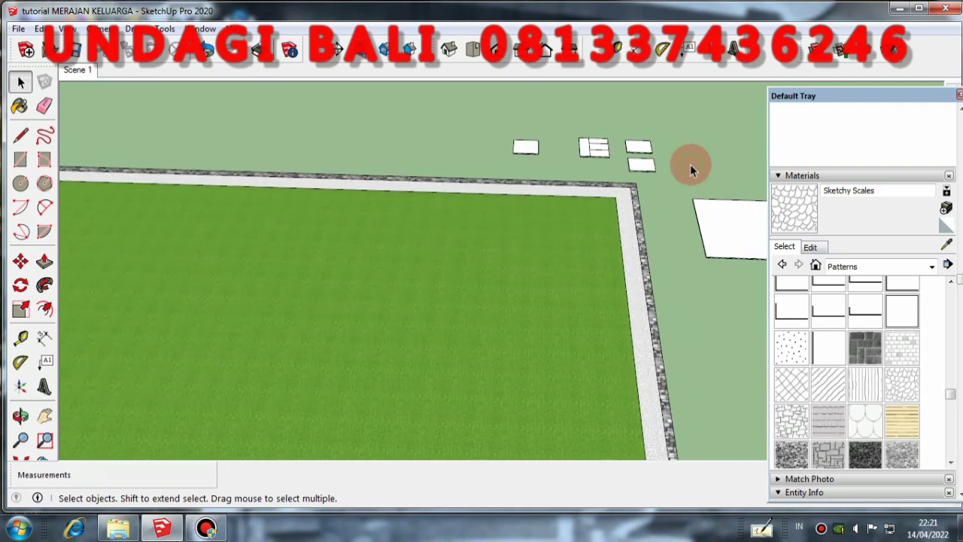
{"action": "scroll", "coordinate": [662, 193], "scroll_direction": "up", "scroll_amount": 1}
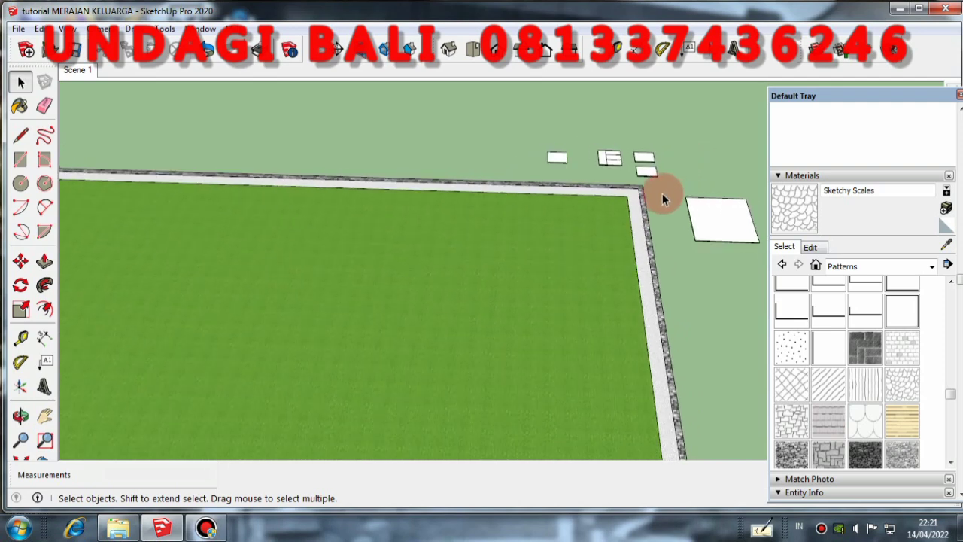
{"action": "scroll", "coordinate": [650, 215], "scroll_direction": "up", "scroll_amount": 1}
{"action": "mouse_move", "coordinate": [650, 215]}
{"action": "middle_mouse_down"}
{"action": "mouse_move", "coordinate": [632, 201]}
{"action": "mouse_move", "coordinate": [687, 247]}
{"action": "mouse_move", "coordinate": [694, 195]}
{"action": "middle_mouse_up"}
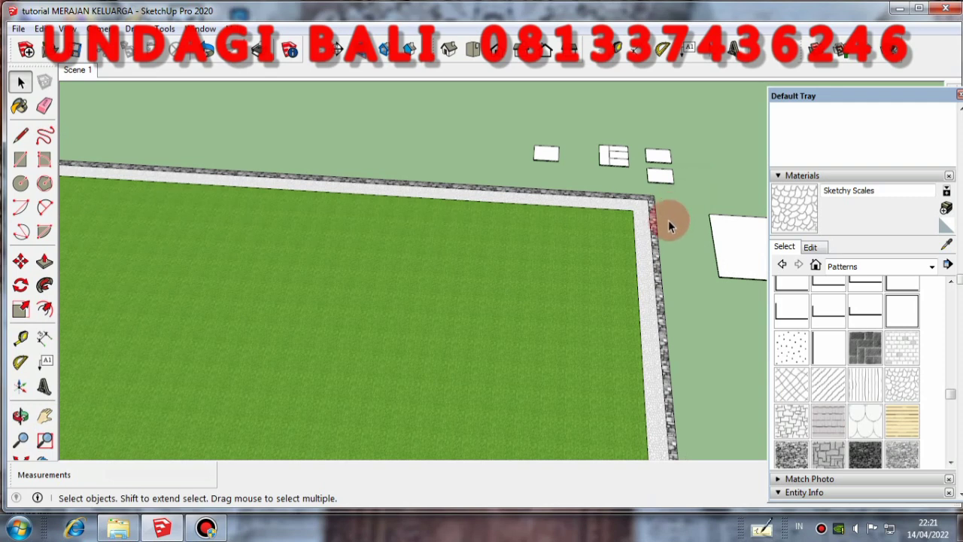
{"action": "mouse_move", "coordinate": [668, 219]}
{"action": "middle_mouse_down"}
{"action": "mouse_move", "coordinate": [659, 189]}
{"action": "mouse_move", "coordinate": [664, 228]}
{"action": "mouse_move", "coordinate": [670, 179]}
{"action": "mouse_move", "coordinate": [681, 206]}
{"action": "mouse_move", "coordinate": [684, 193]}
{"action": "mouse_move", "coordinate": [677, 199]}
{"action": "middle_mouse_up"}
{"action": "scroll", "coordinate": [659, 249], "scroll_direction": "up", "scroll_amount": 2}
{"action": "scroll", "coordinate": [696, 186], "scroll_direction": "down", "scroll_amount": 1}
{"action": "scroll", "coordinate": [608, 216], "scroll_direction": "up", "scroll_amount": 2}
{"action": "scroll", "coordinate": [679, 201], "scroll_direction": "down", "scroll_amount": 1}
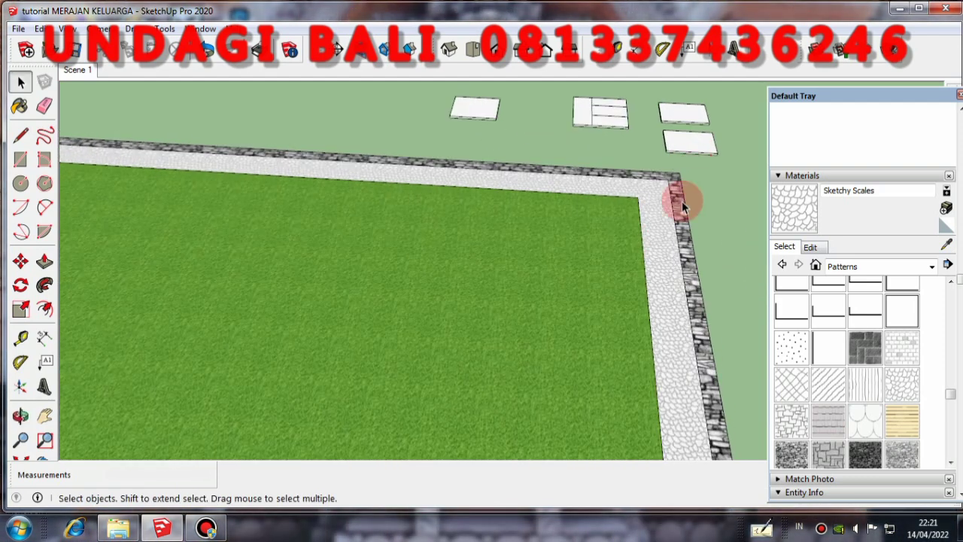
{"action": "scroll", "coordinate": [646, 226], "scroll_direction": "up", "scroll_amount": 1}
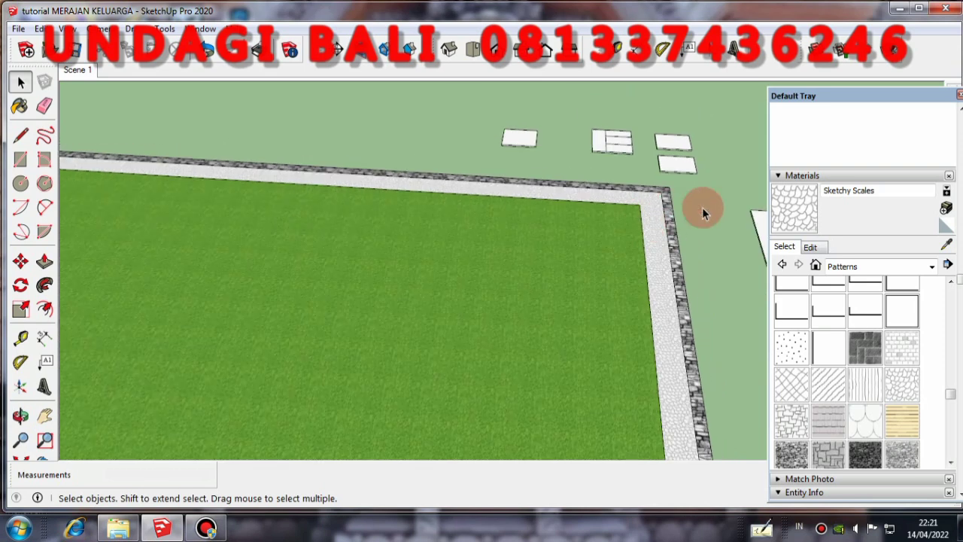
{"action": "middle_click_drag", "start_coordinate": [702, 207], "coordinate": [682, 197]}
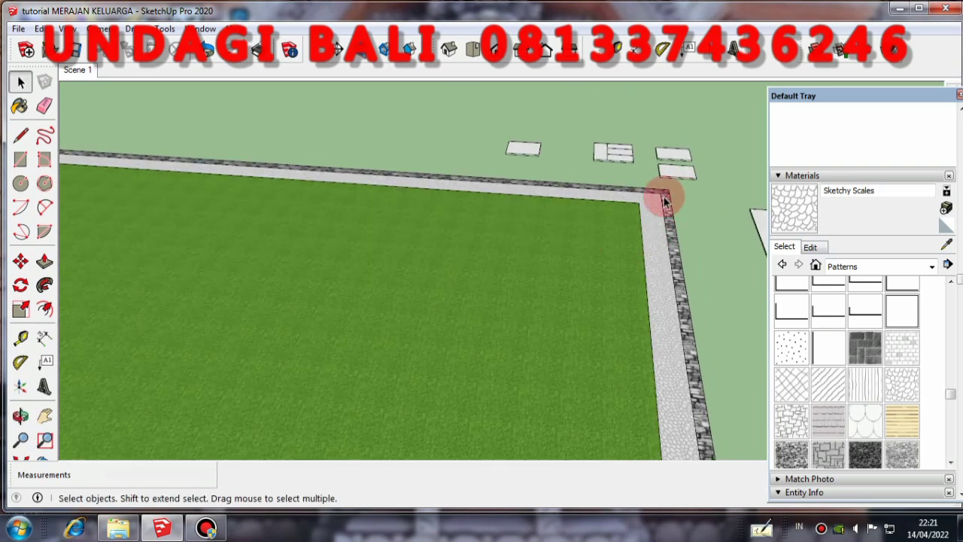
{"action": "scroll", "coordinate": [636, 231], "scroll_direction": "up", "scroll_amount": 1}
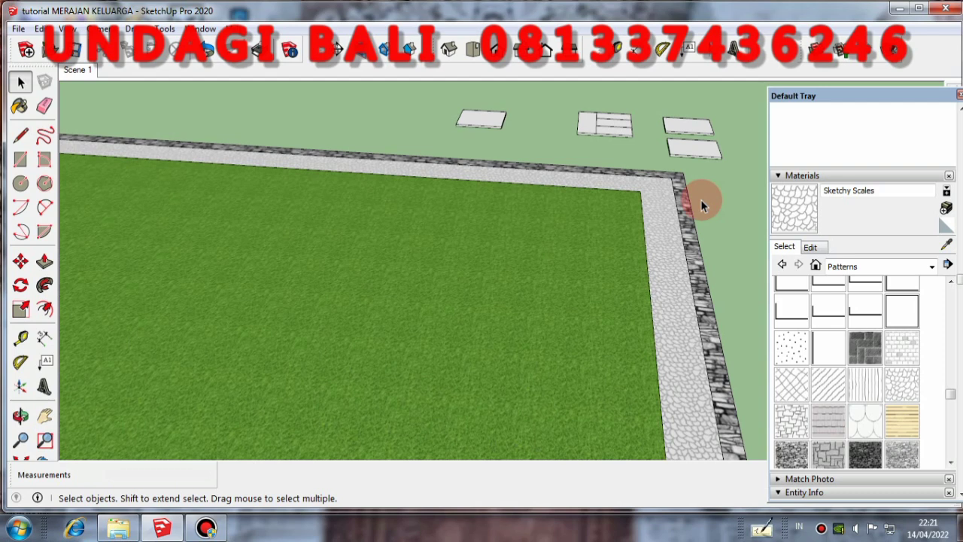
{"action": "middle_click_drag", "start_coordinate": [700, 199], "coordinate": [417, 104]}
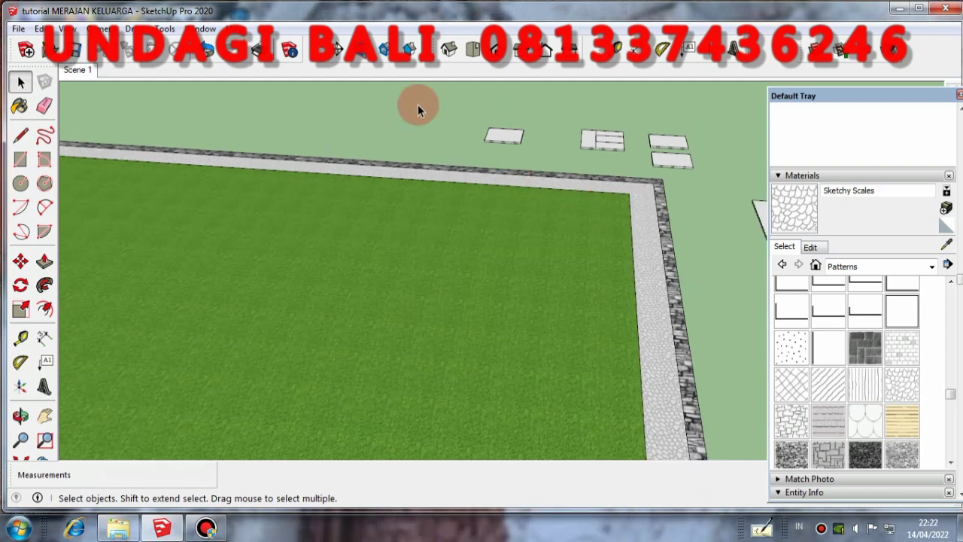
{"action": "mouse_move", "coordinate": [641, 214]}
{"action": "middle_mouse_down"}
{"action": "mouse_move", "coordinate": [627, 193]}
{"action": "mouse_move", "coordinate": [648, 205]}
{"action": "middle_mouse_up"}
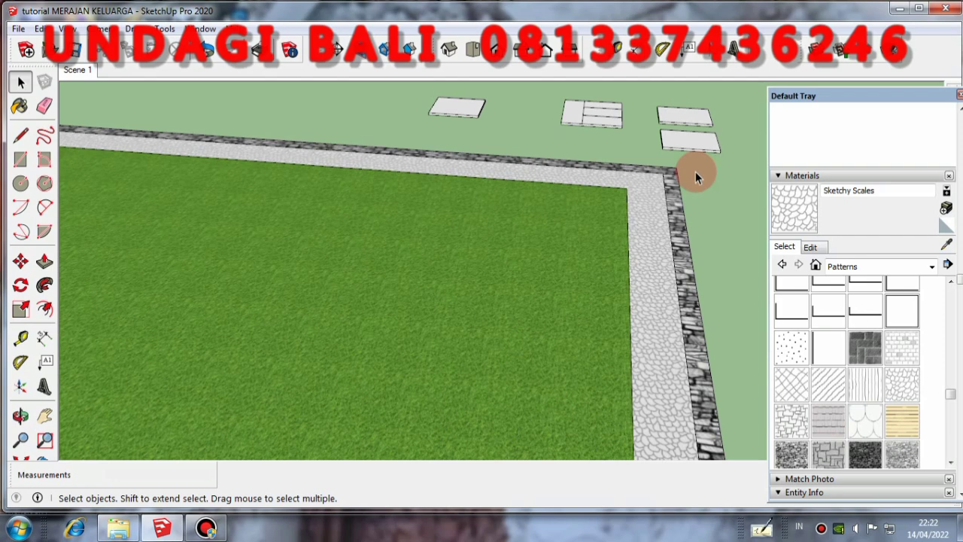
{"action": "middle_click_drag", "start_coordinate": [695, 172], "coordinate": [595, 159]}
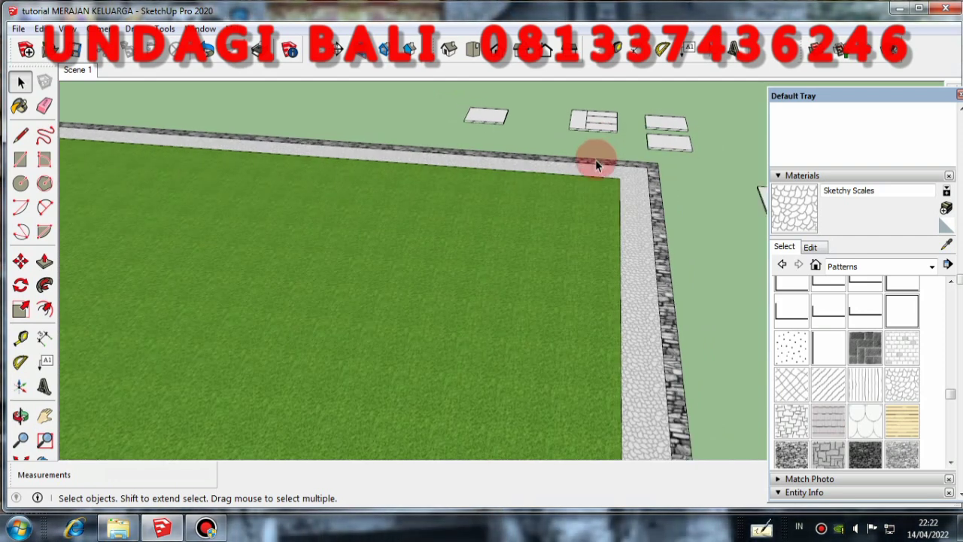
{"action": "middle_click_drag", "start_coordinate": [645, 178], "coordinate": [626, 254]}
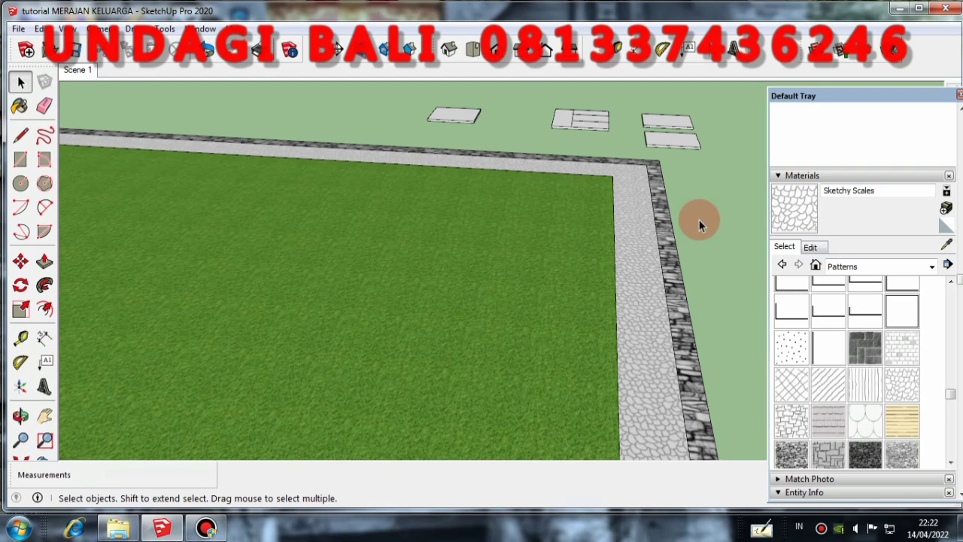
{"action": "middle_click_drag", "start_coordinate": [632, 195], "coordinate": [633, 233]}
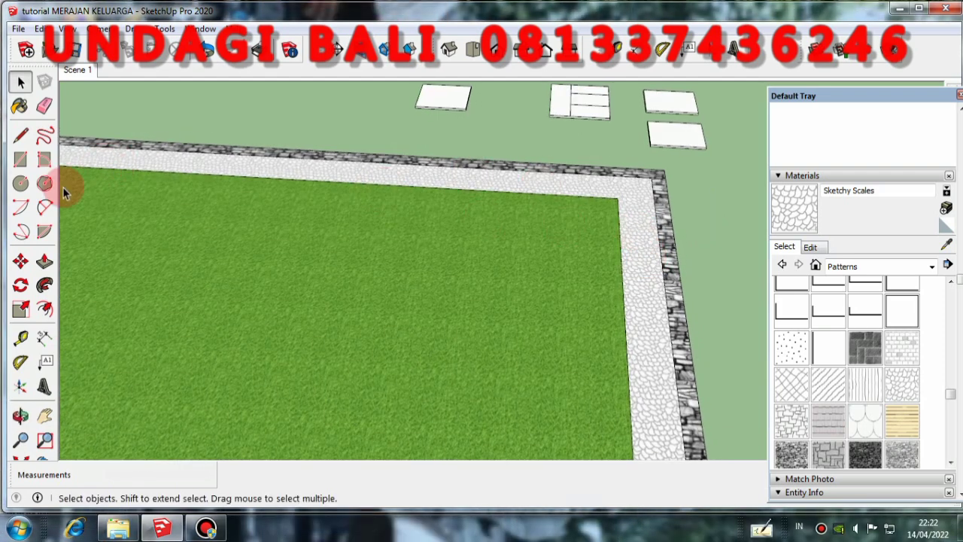
Step: Draw a line about 0.75 m long across the paved strip from the grass corner to the stone boundary's inner edge
{"action": "left_click", "coordinate": [21, 134]}
{"action": "scroll", "coordinate": [624, 189], "scroll_direction": "up", "scroll_amount": 1}
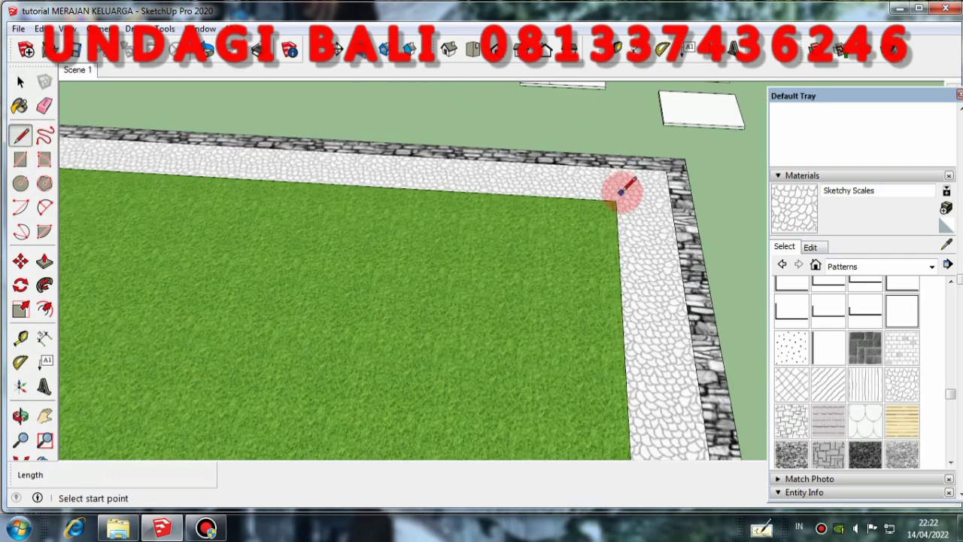
{"action": "scroll", "coordinate": [624, 191], "scroll_direction": "up", "scroll_amount": 1}
{"action": "left_click", "coordinate": [614, 203]}
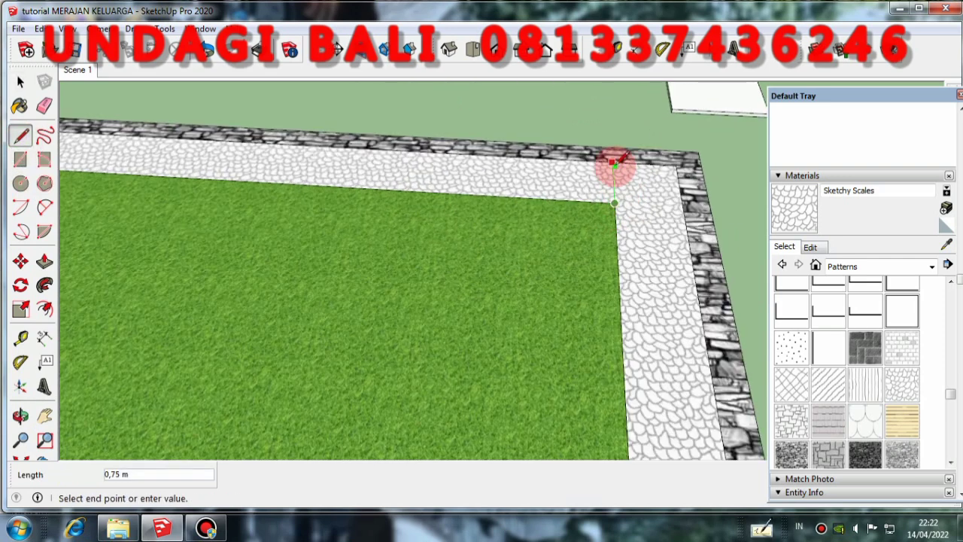
{"action": "left_click", "coordinate": [615, 164]}
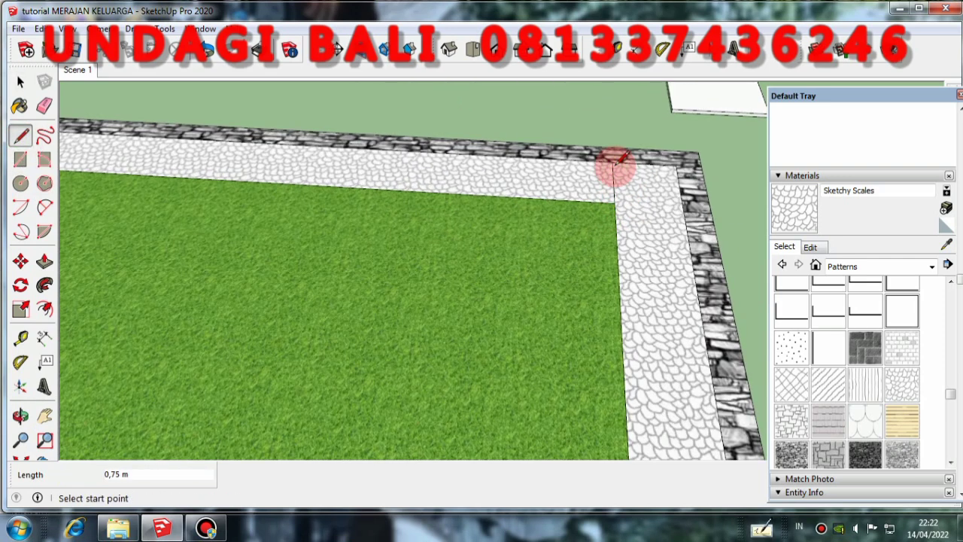
Step: Dimension the distance from the new line's boundary end to the strip's outer corner, placing the dimension outside the stone boundary
{"action": "left_click", "coordinate": [42, 339]}
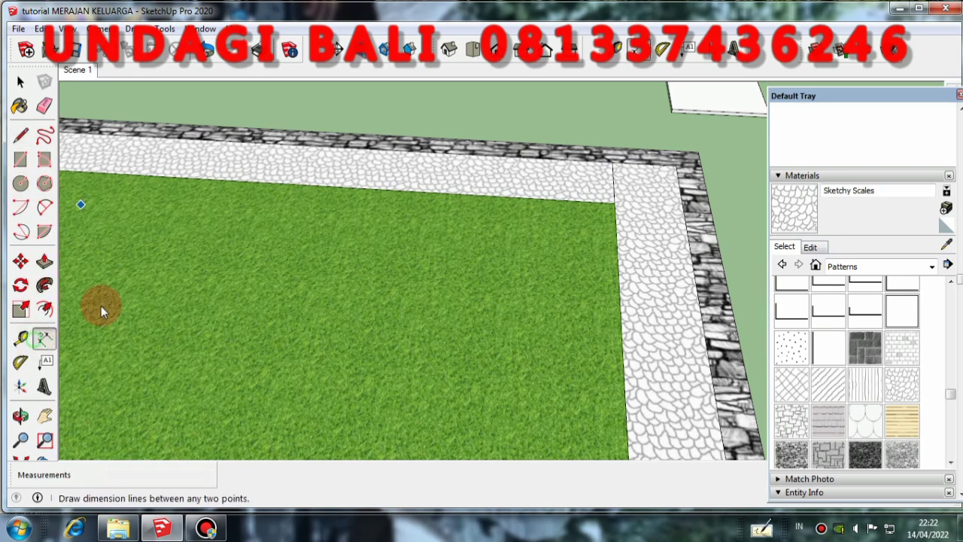
{"action": "left_click", "coordinate": [612, 162]}
{"action": "left_click", "coordinate": [673, 166]}
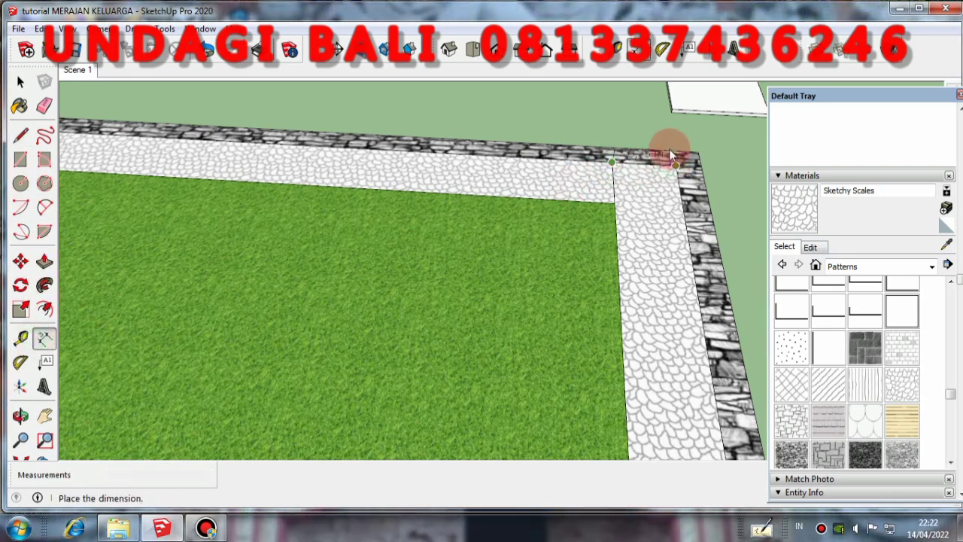
{"action": "left_click", "coordinate": [665, 130]}
{"action": "scroll", "coordinate": [629, 88], "scroll_direction": "up", "scroll_amount": 4}
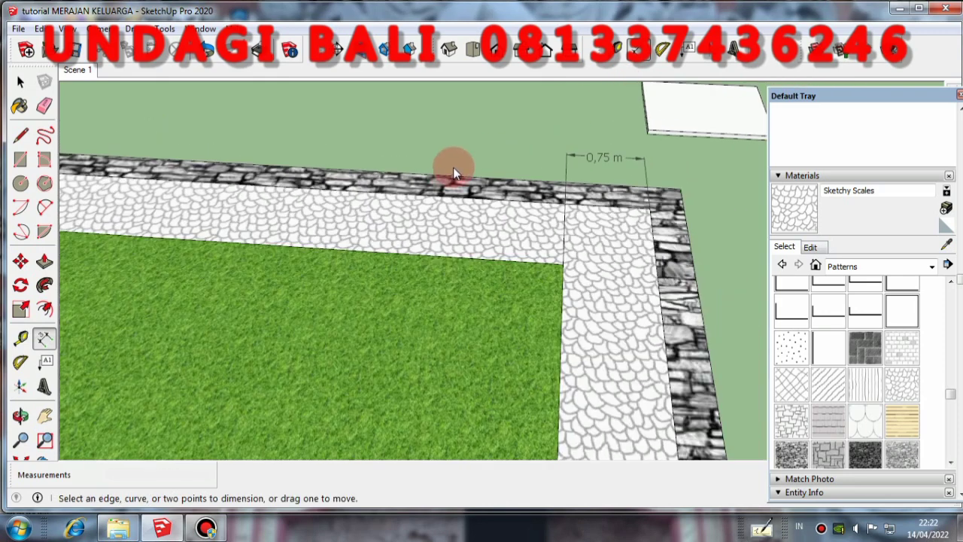
Step: Draw a line about 0.30 m long across the stone boundary from the paved strip's outer corner to the boundary's outer edge
{"action": "scroll", "coordinate": [454, 173], "scroll_direction": "down", "scroll_amount": 2}
{"action": "left_click", "coordinate": [21, 136]}
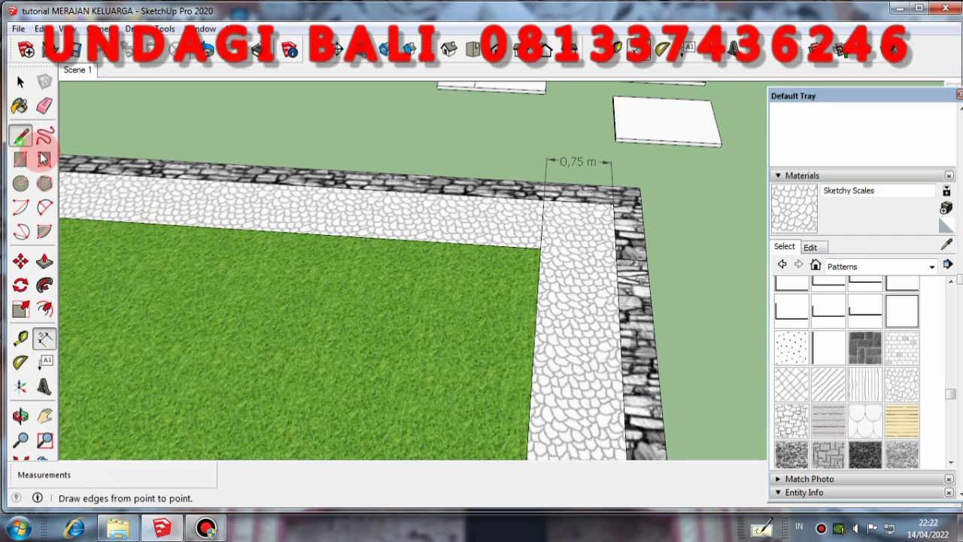
{"action": "left_click", "coordinate": [614, 202]}
{"action": "key", "text": "Escape"}
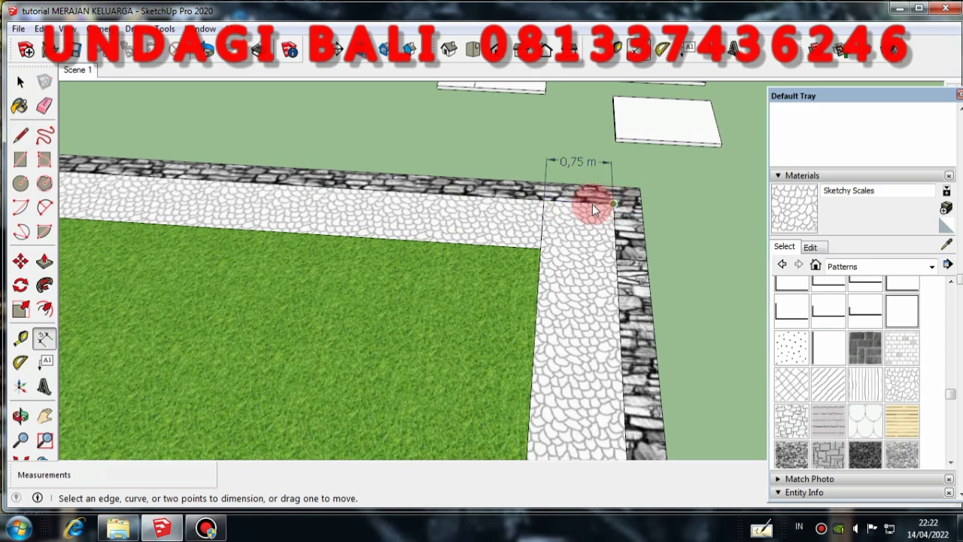
{"action": "left_click", "coordinate": [21, 134]}
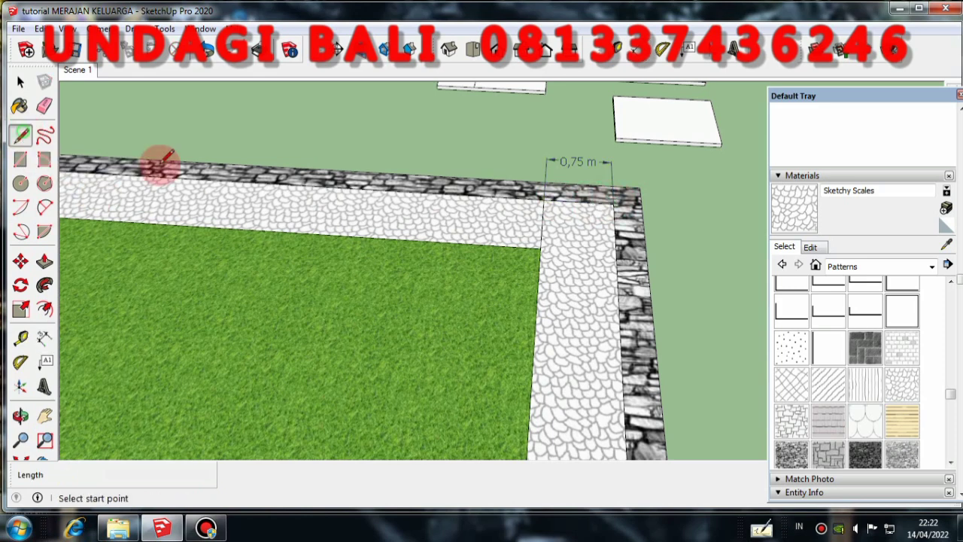
{"action": "left_click", "coordinate": [613, 204]}
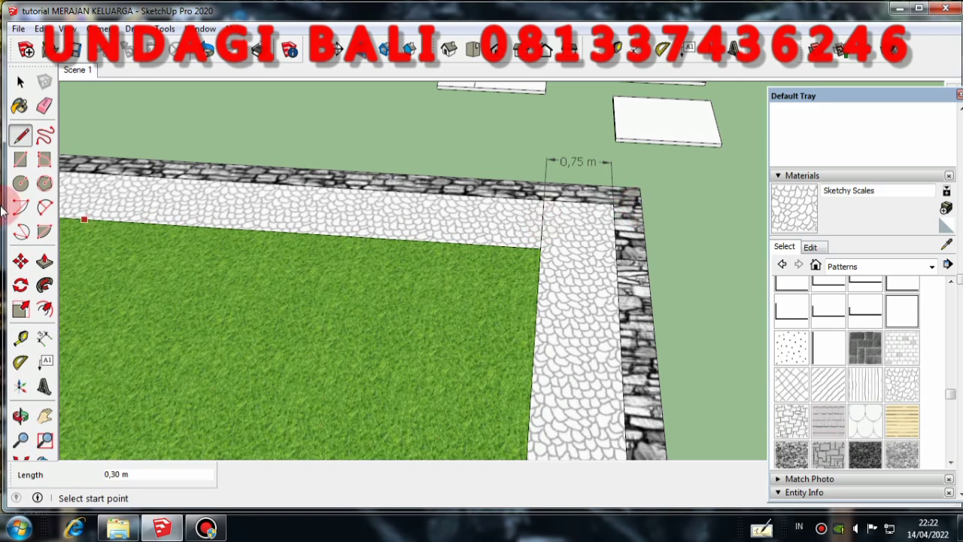
Step: Dimension the new line across the stone boundary at the plot's corner, placing the dimension on the boundary itself
{"action": "left_click", "coordinate": [44, 338]}
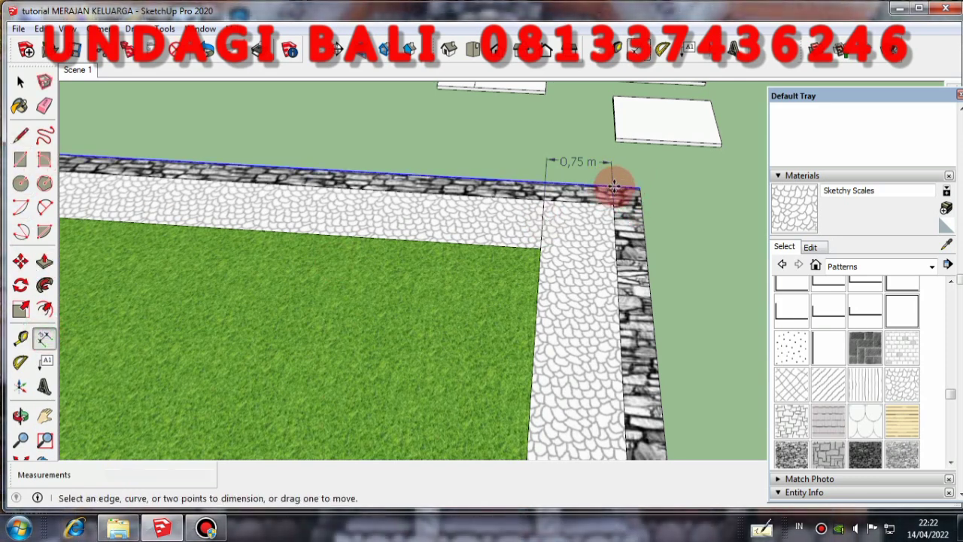
{"action": "left_click", "coordinate": [224, 248]}
{"action": "left_click", "coordinate": [44, 308]}
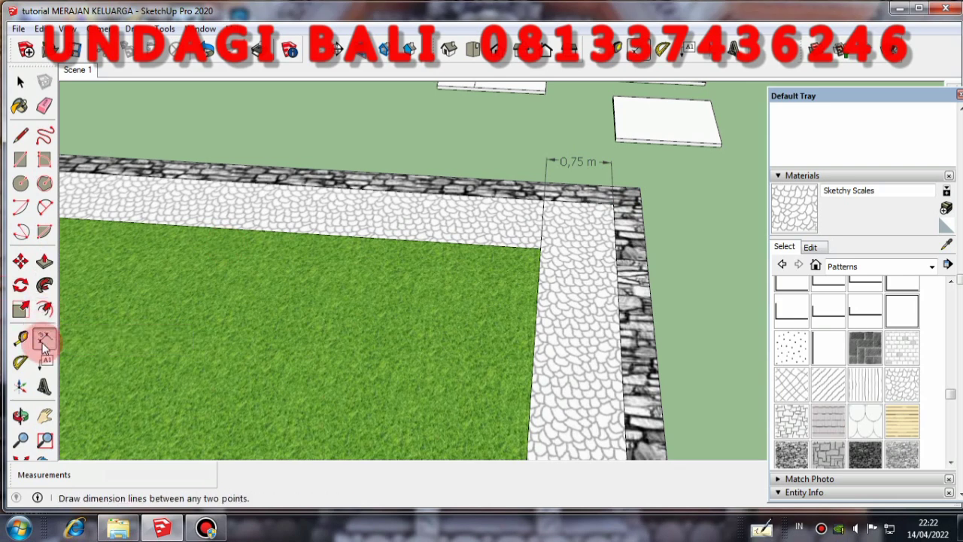
{"action": "left_click", "coordinate": [44, 338]}
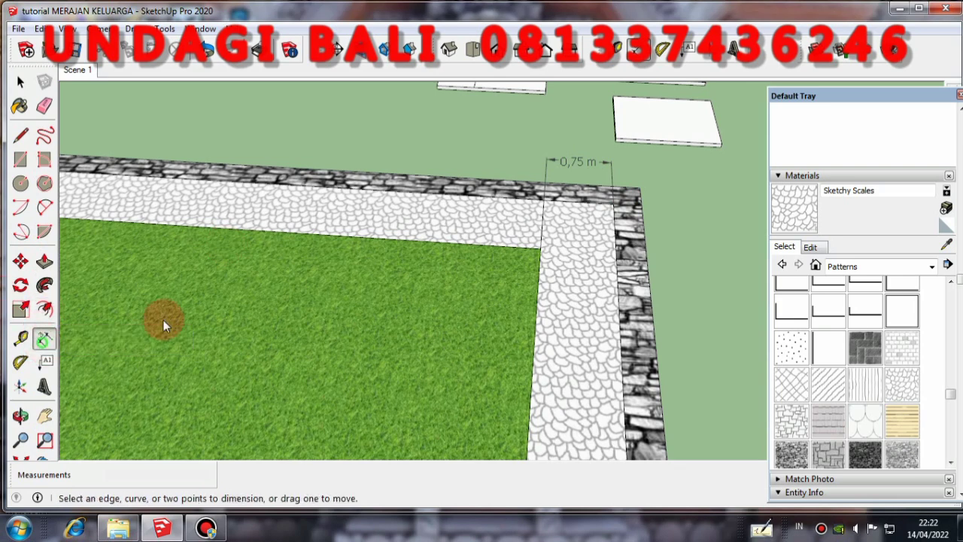
{"action": "left_click", "coordinate": [613, 191]}
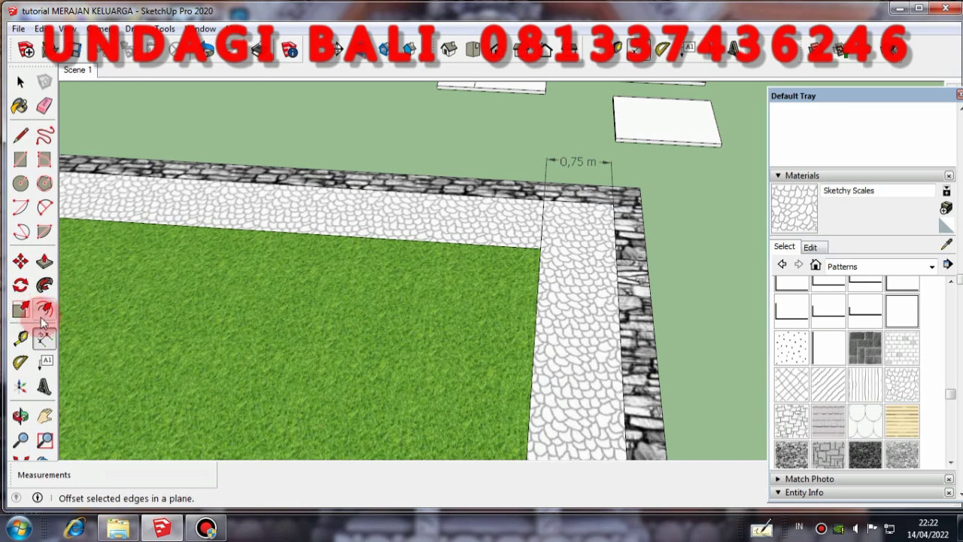
{"action": "scroll", "coordinate": [646, 191], "scroll_direction": "up", "scroll_amount": 3}
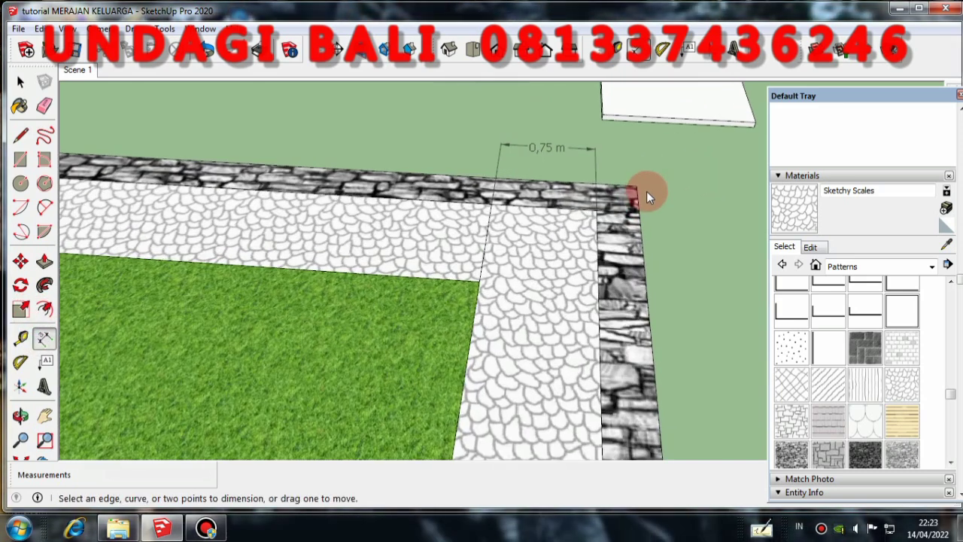
{"action": "left_click", "coordinate": [636, 201]}
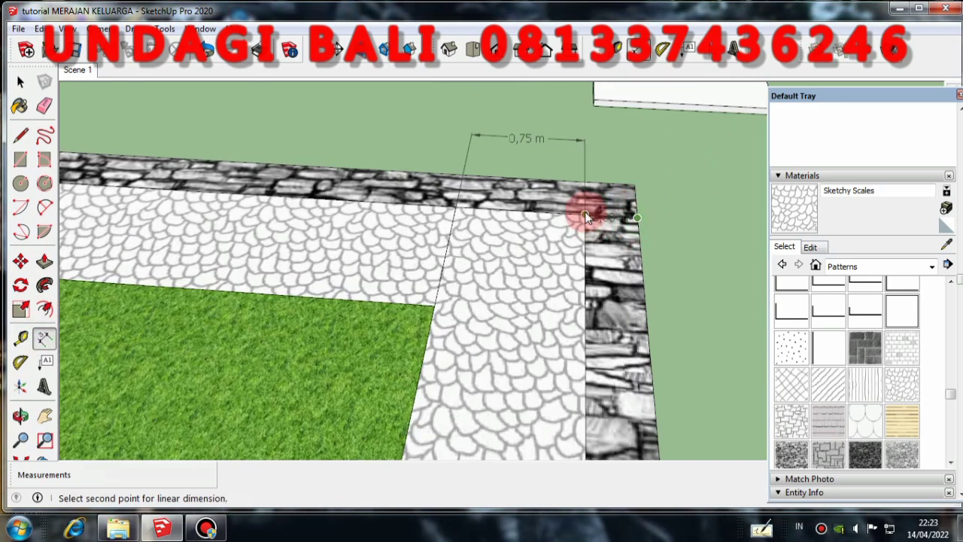
{"action": "left_click", "coordinate": [586, 213]}
{"action": "left_click", "coordinate": [587, 204]}
{"action": "scroll", "coordinate": [589, 144], "scroll_direction": "down", "scroll_amount": 3}
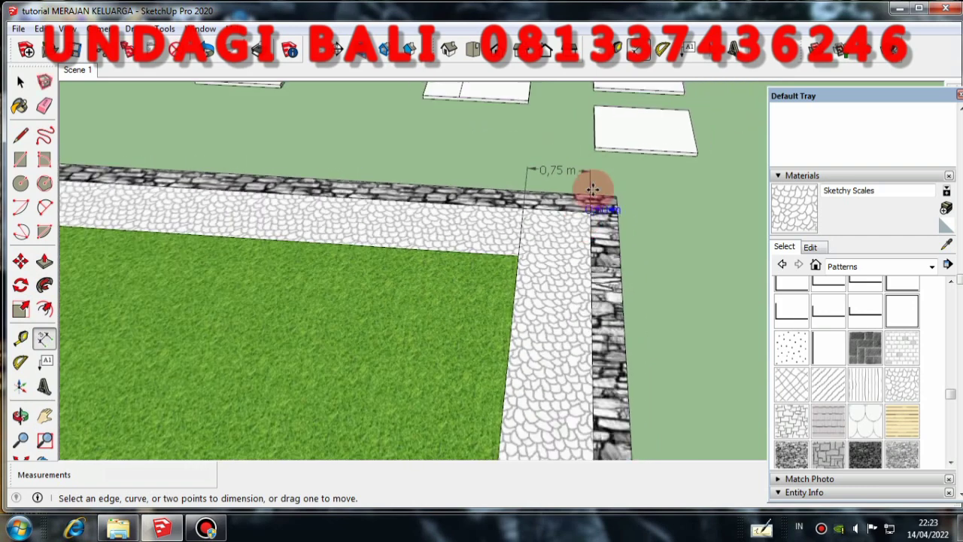
Step: Dimension the stone boundary's width again at the corner, placing the dimension outside the boundary next to the 0.75 m dimension
{"action": "middle_click_drag", "start_coordinate": [589, 149], "coordinate": [552, 193]}
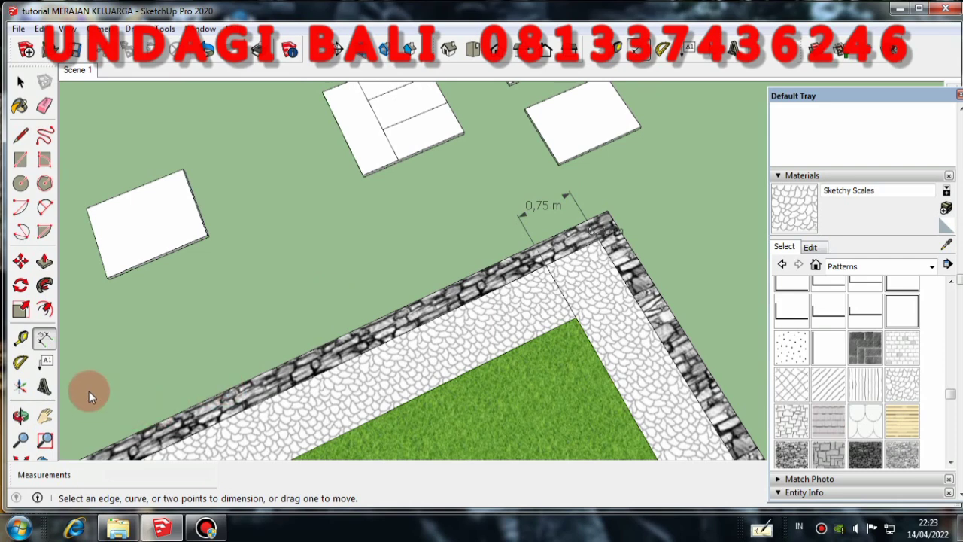
{"action": "left_click", "coordinate": [600, 241]}
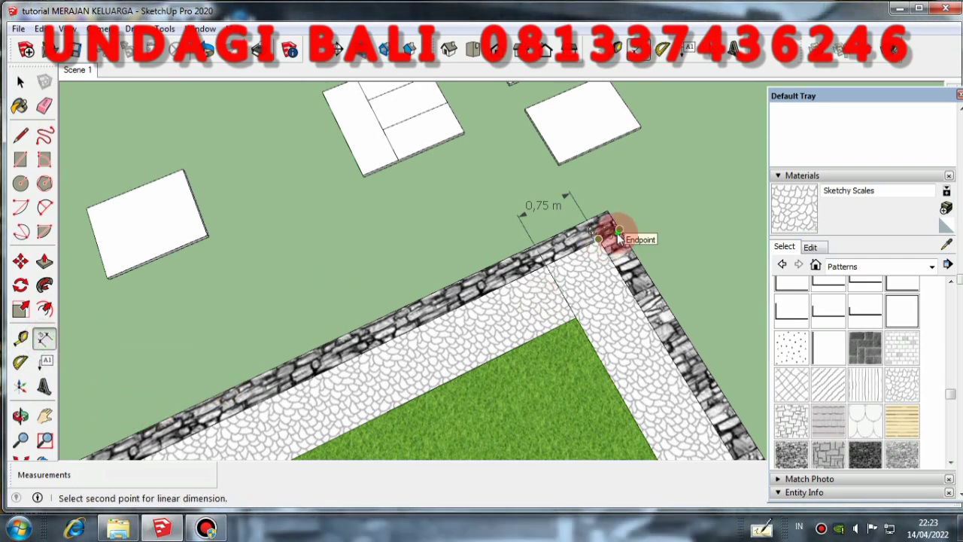
{"action": "left_click", "coordinate": [617, 231]}
{"action": "left_click", "coordinate": [581, 194]}
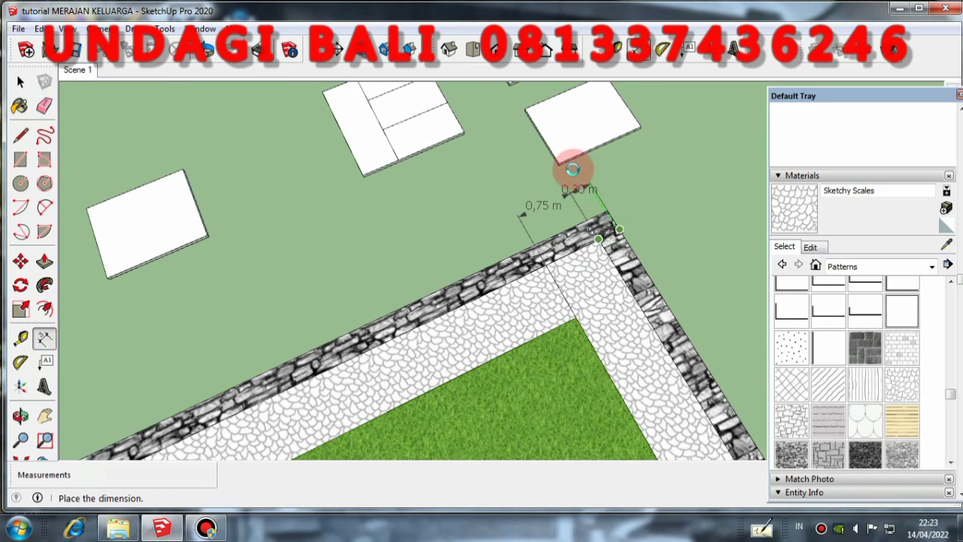
{"action": "scroll", "coordinate": [571, 171], "scroll_direction": "up", "scroll_amount": 5}
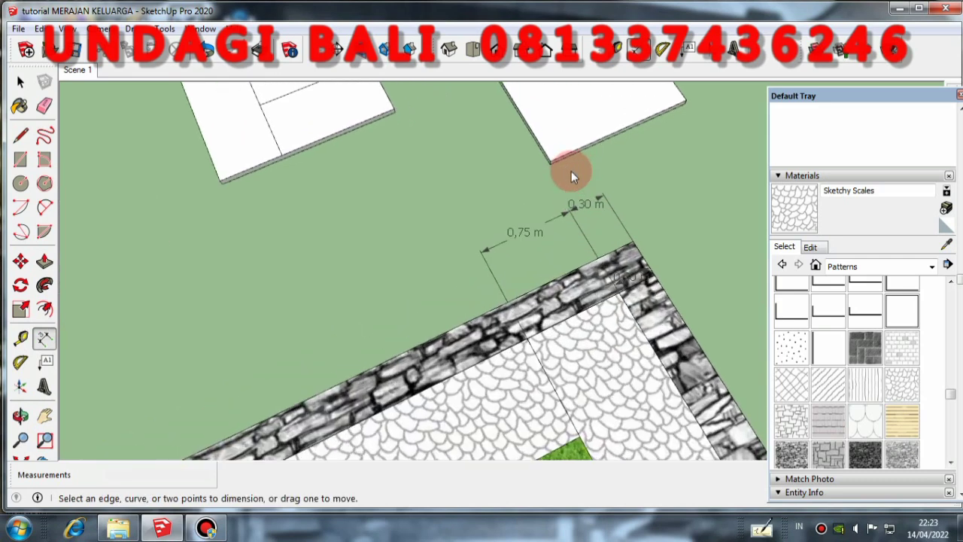
{"action": "scroll", "coordinate": [594, 240], "scroll_direction": "down", "scroll_amount": 6}
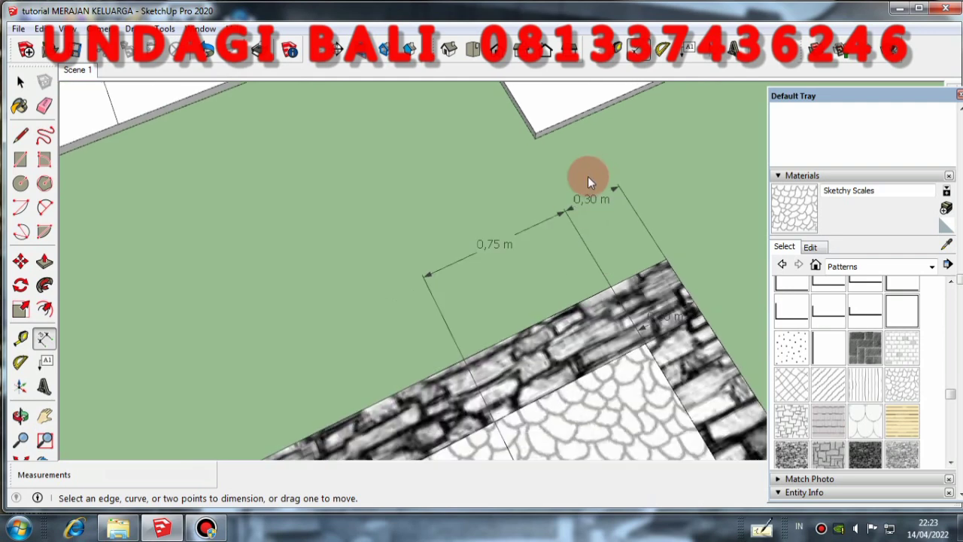
{"action": "scroll", "coordinate": [593, 215], "scroll_direction": "down", "scroll_amount": 6}
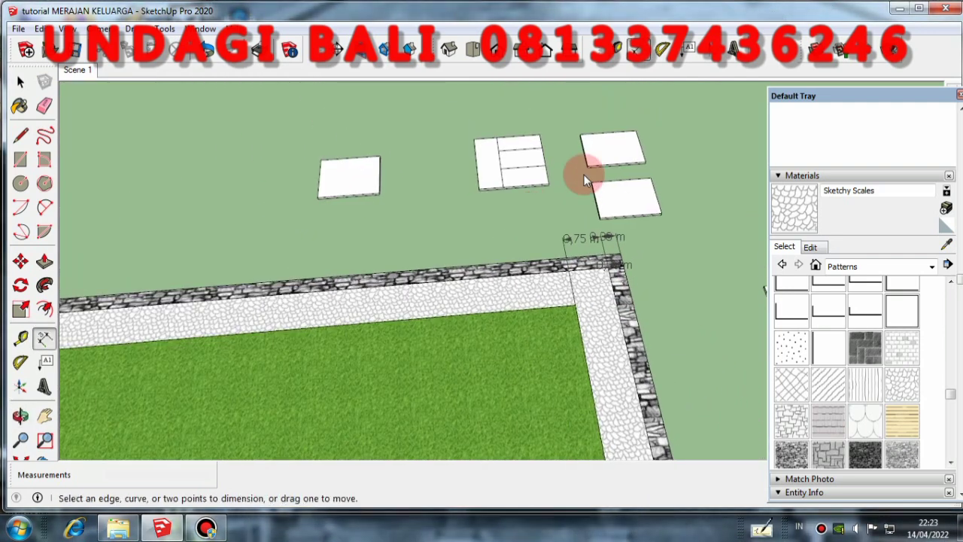
Step: Move the lone square base slab from outside the boundary onto the grass near the plot's dimensioned corner
{"action": "left_click", "coordinate": [20, 82]}
{"action": "scroll", "coordinate": [572, 298], "scroll_direction": "up", "scroll_amount": 2}
{"action": "scroll", "coordinate": [557, 260], "scroll_direction": "up", "scroll_amount": 3}
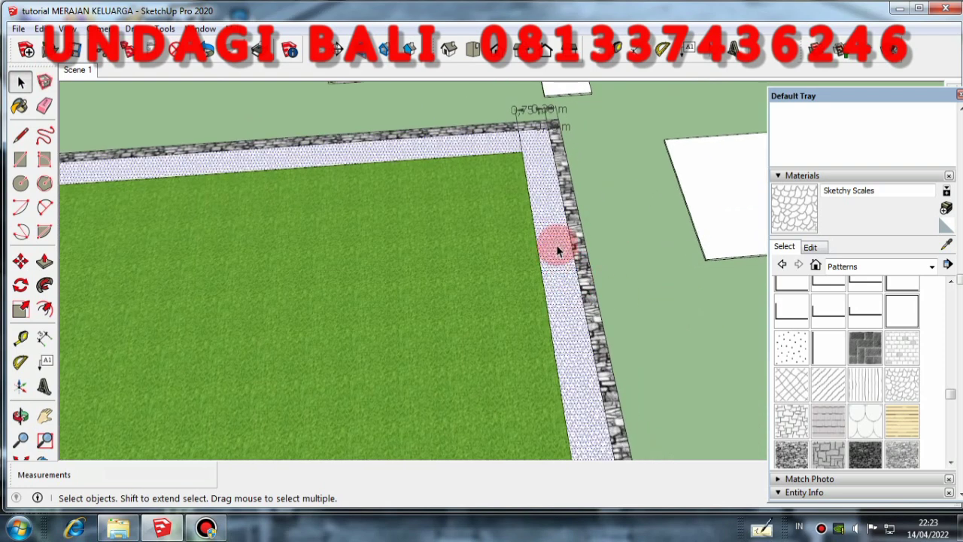
{"action": "scroll", "coordinate": [557, 301], "scroll_direction": "down", "scroll_amount": 3}
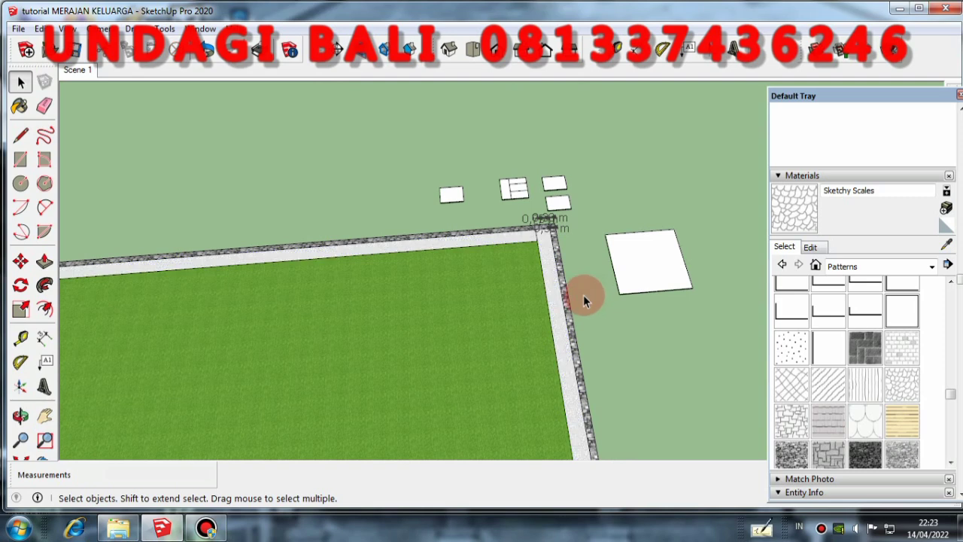
{"action": "scroll", "coordinate": [561, 225], "scroll_direction": "up", "scroll_amount": 2}
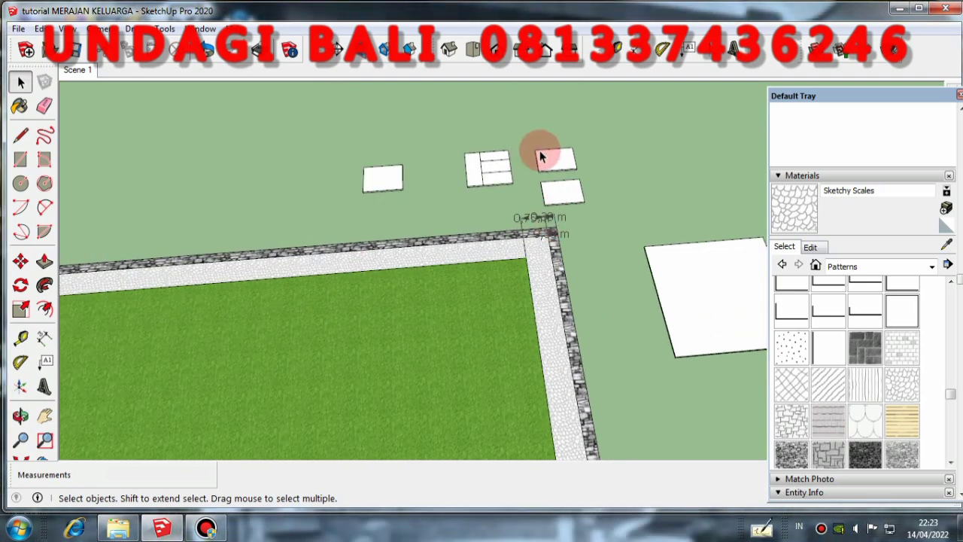
{"action": "scroll", "coordinate": [339, 188], "scroll_direction": "up", "scroll_amount": 3}
{"action": "left_click", "coordinate": [436, 172]}
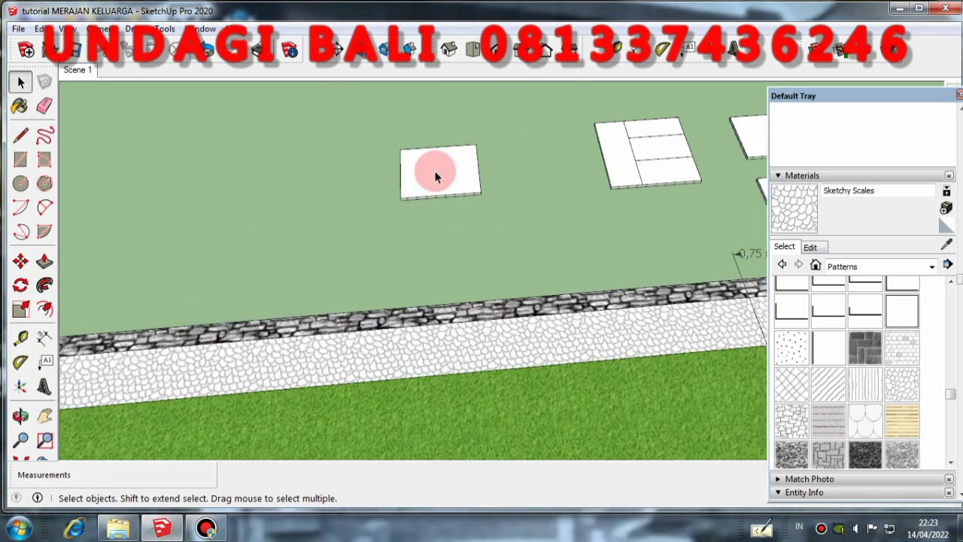
{"action": "scroll", "coordinate": [173, 248], "scroll_direction": "down", "scroll_amount": 5}
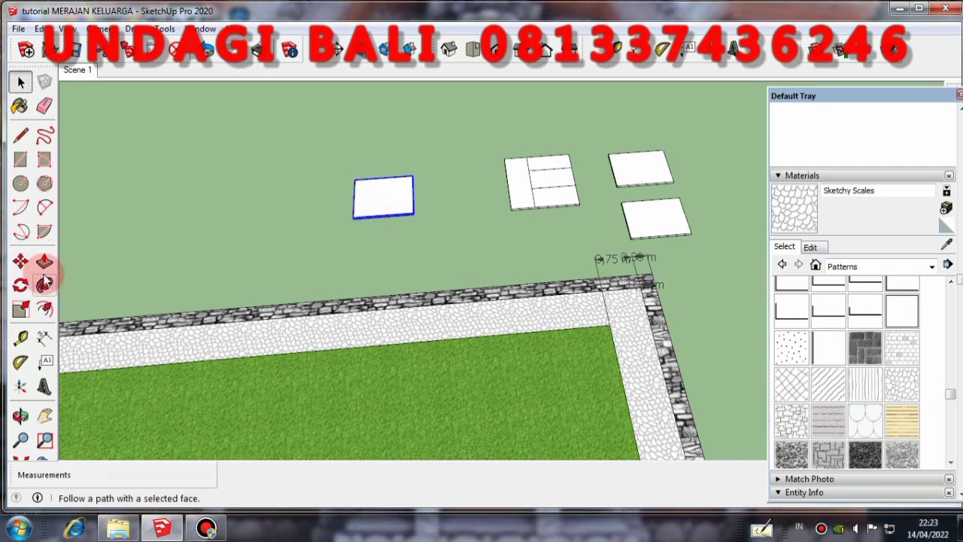
{"action": "scroll", "coordinate": [387, 215], "scroll_direction": "up", "scroll_amount": 2}
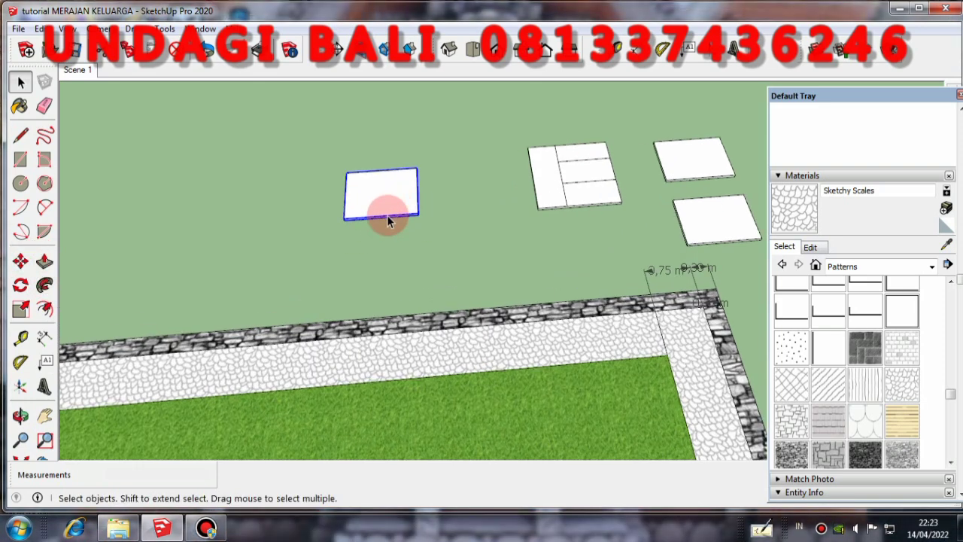
{"action": "left_click", "coordinate": [21, 261]}
{"action": "scroll", "coordinate": [419, 223], "scroll_direction": "up", "scroll_amount": 2}
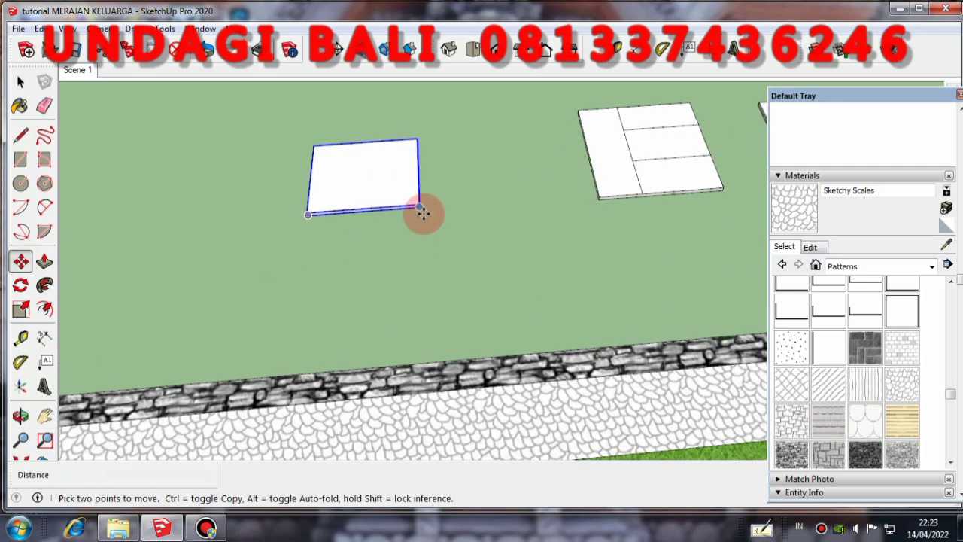
{"action": "left_click", "coordinate": [424, 213]}
{"action": "scroll", "coordinate": [350, 161], "scroll_direction": "down", "scroll_amount": 5}
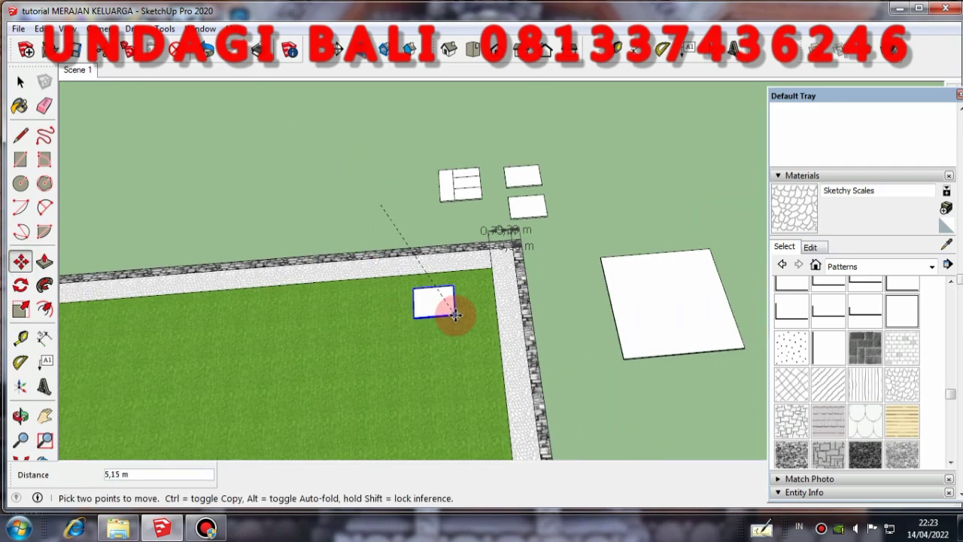
{"action": "scroll", "coordinate": [456, 316], "scroll_direction": "up", "scroll_amount": 2}
{"action": "middle_click_drag", "start_coordinate": [516, 283], "coordinate": [529, 258]}
{"action": "scroll", "coordinate": [383, 249], "scroll_direction": "up", "scroll_amount": 4}
Step: Snap the base slab's outer corner to the grass corner where the two paved strips meet
{"action": "scroll", "coordinate": [496, 225], "scroll_direction": "up", "scroll_amount": 2}
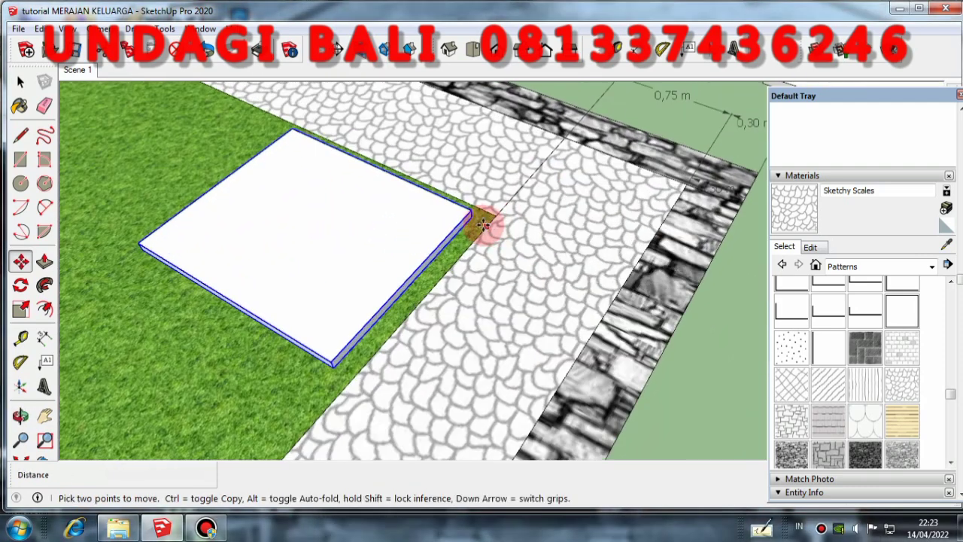
{"action": "left_click_drag", "start_coordinate": [479, 218], "coordinate": [497, 217]}
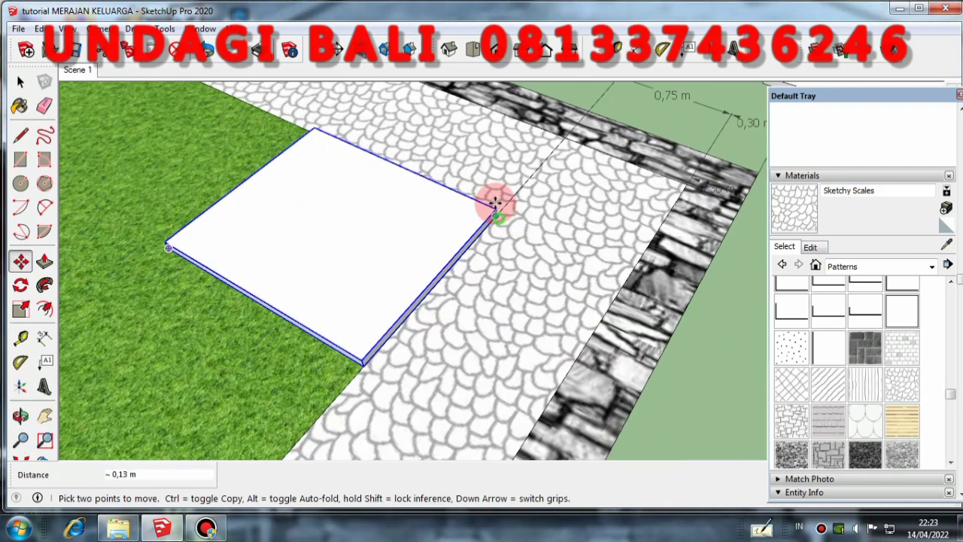
{"action": "scroll", "coordinate": [500, 205], "scroll_direction": "down", "scroll_amount": 6}
{"action": "middle_click_drag", "start_coordinate": [597, 254], "coordinate": [649, 275]}
{"action": "left_click", "coordinate": [20, 82]}
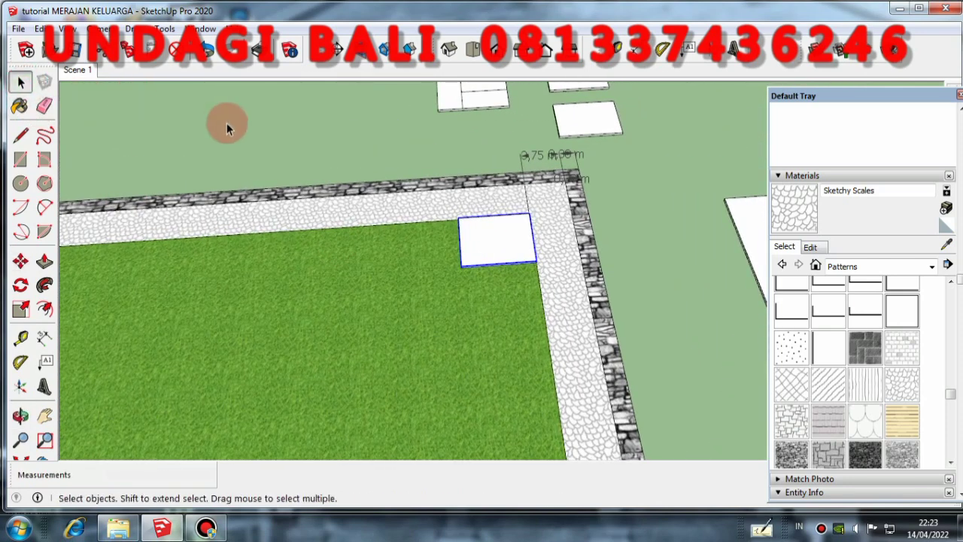
Step: Rotate the base slab 45 degrees about its corner on the edge of the side paved strip
{"action": "scroll", "coordinate": [451, 218], "scroll_direction": "up", "scroll_amount": 2}
{"action": "middle_click_drag", "start_coordinate": [462, 241], "coordinate": [519, 261]}
{"action": "left_click", "coordinate": [518, 260]}
{"action": "left_click", "coordinate": [20, 284]}
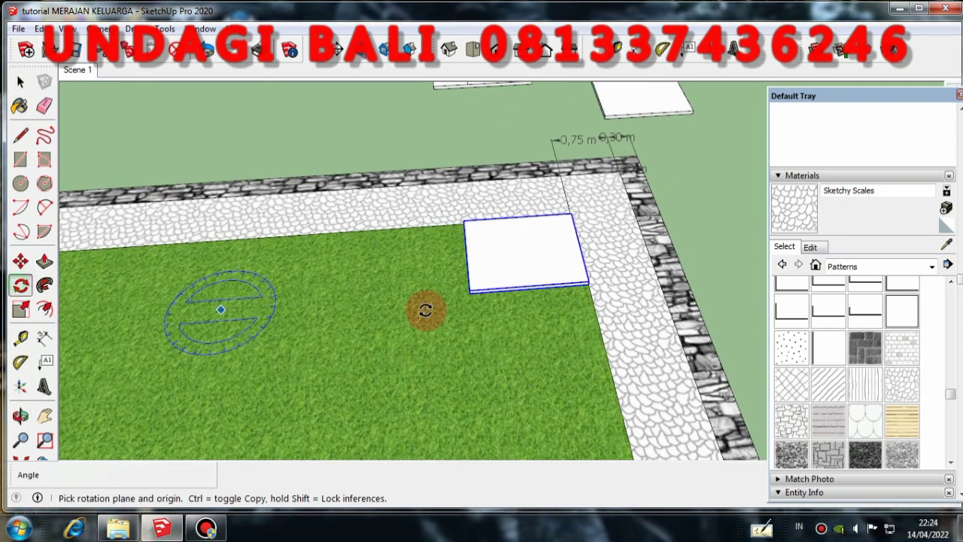
{"action": "left_click", "coordinate": [585, 287]}
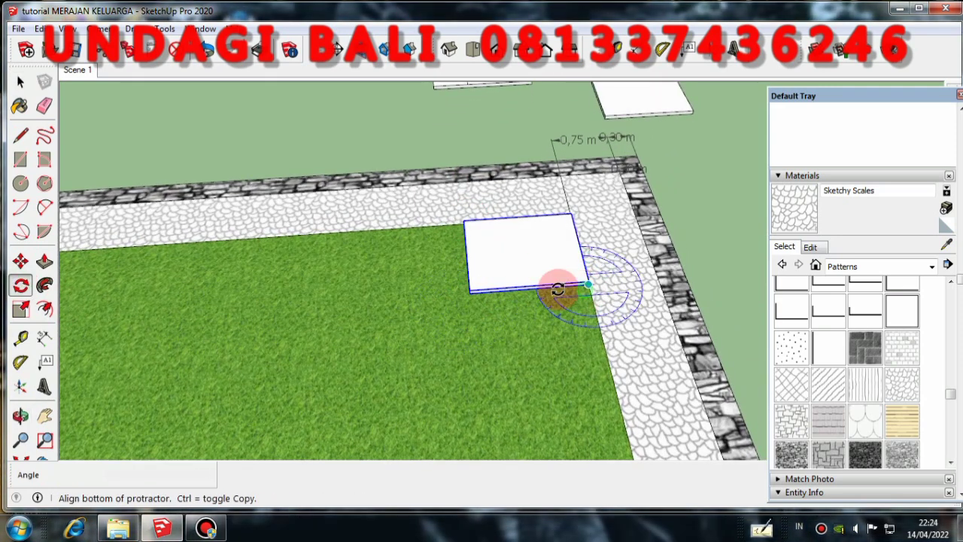
{"action": "left_click", "coordinate": [479, 293]}
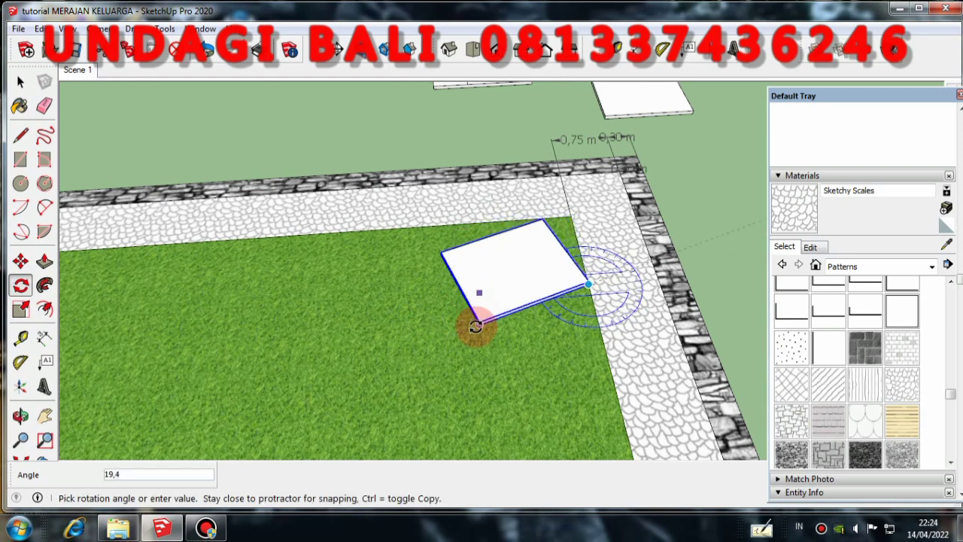
{"action": "left_click", "coordinate": [476, 326]}
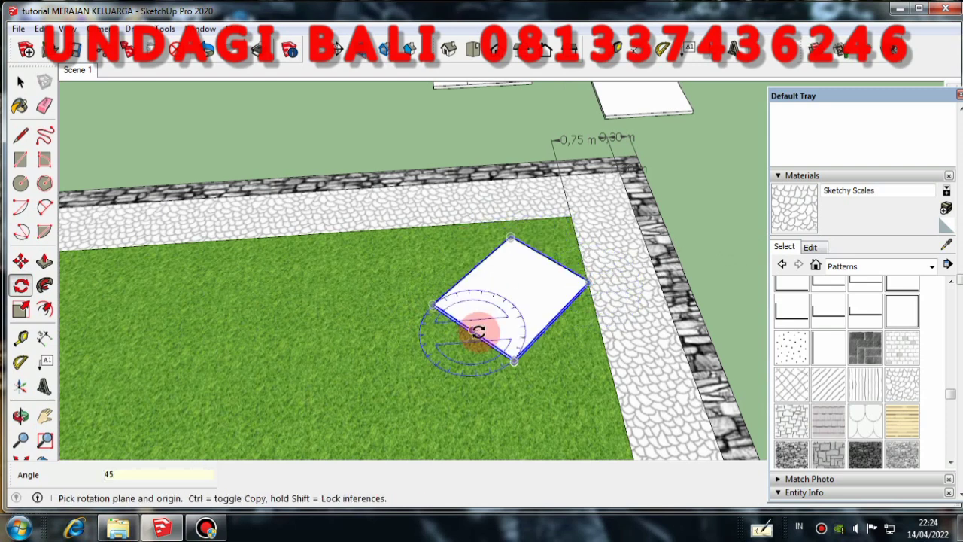
Step: Move the rotated slab towards the grass corner until two of its corners touch the paved strips on both sides, and deselect it
{"action": "left_click", "coordinate": [21, 262]}
{"action": "middle_click_drag", "start_coordinate": [639, 247], "coordinate": [550, 253]}
{"action": "scroll", "coordinate": [444, 254], "scroll_direction": "up", "scroll_amount": 4}
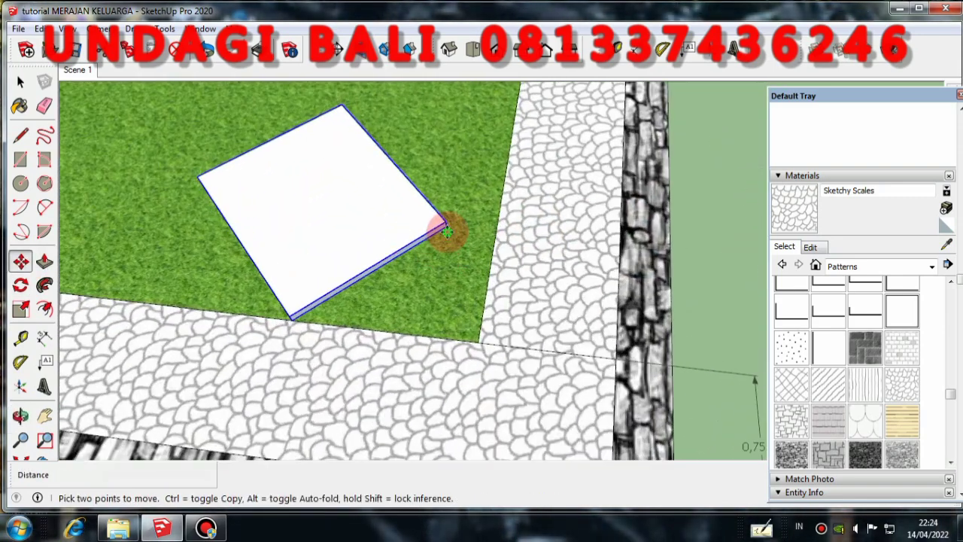
{"action": "left_click_drag", "start_coordinate": [447, 232], "coordinate": [436, 308]}
{"action": "scroll", "coordinate": [436, 308], "scroll_direction": "down", "scroll_amount": 5}
{"action": "middle_click_drag", "start_coordinate": [436, 307], "coordinate": [639, 366]}
{"action": "left_click", "coordinate": [18, 78]}
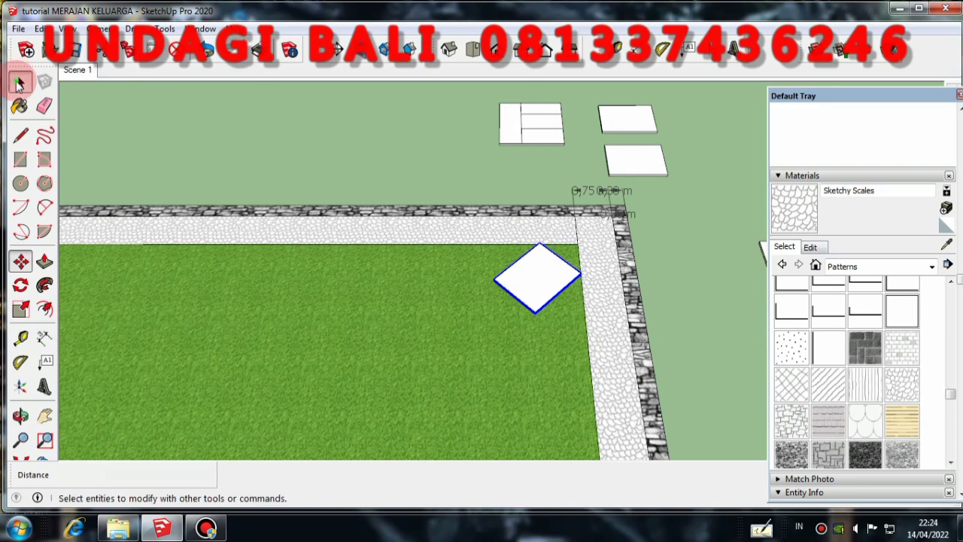
{"action": "left_click", "coordinate": [369, 135]}
{"action": "middle_click_drag", "start_coordinate": [370, 135], "coordinate": [537, 250]}
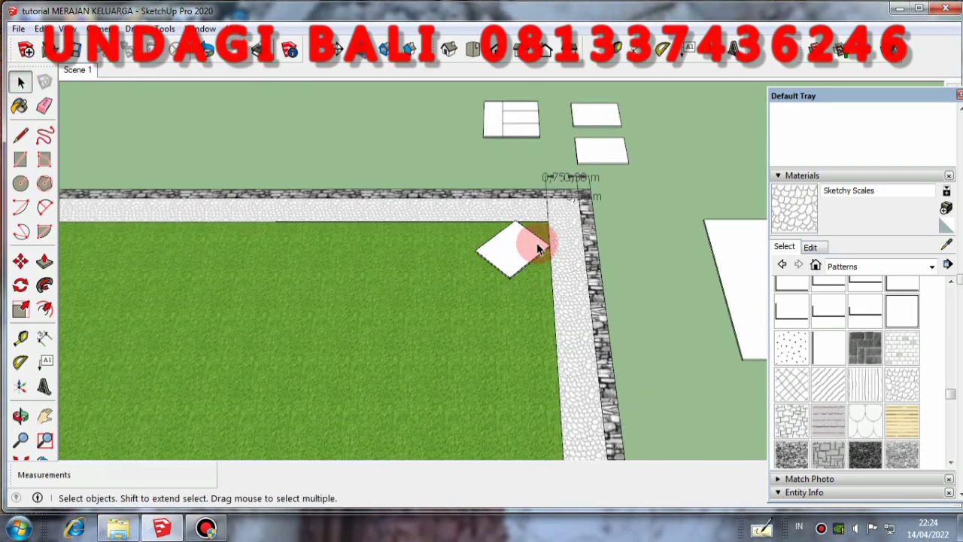
{"action": "scroll", "coordinate": [505, 248], "scroll_direction": "up", "scroll_amount": 2}
{"action": "scroll", "coordinate": [430, 219], "scroll_direction": "down", "scroll_amount": 3}
{"action": "middle_click_drag", "start_coordinate": [430, 219], "coordinate": [459, 208]}
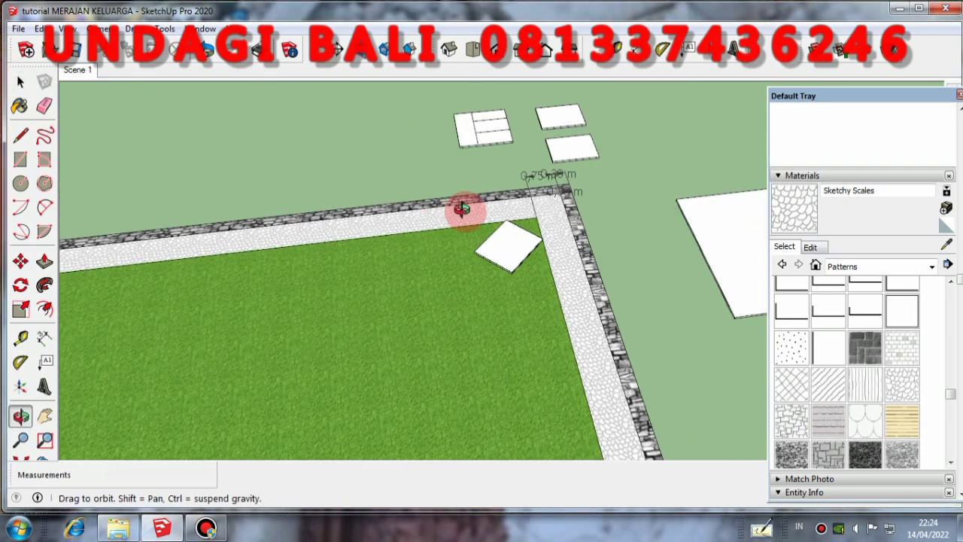
{"action": "left_click", "coordinate": [20, 184]}
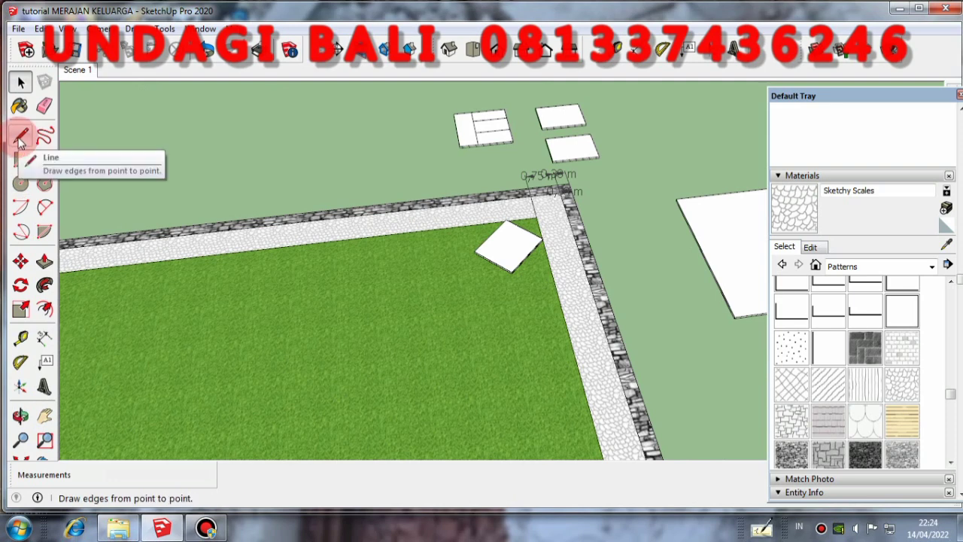
{"action": "key", "text": "space"}
{"action": "scroll", "coordinate": [361, 197], "scroll_direction": "down", "scroll_amount": 1}
{"action": "scroll", "coordinate": [650, 147], "scroll_direction": "down", "scroll_amount": 4}
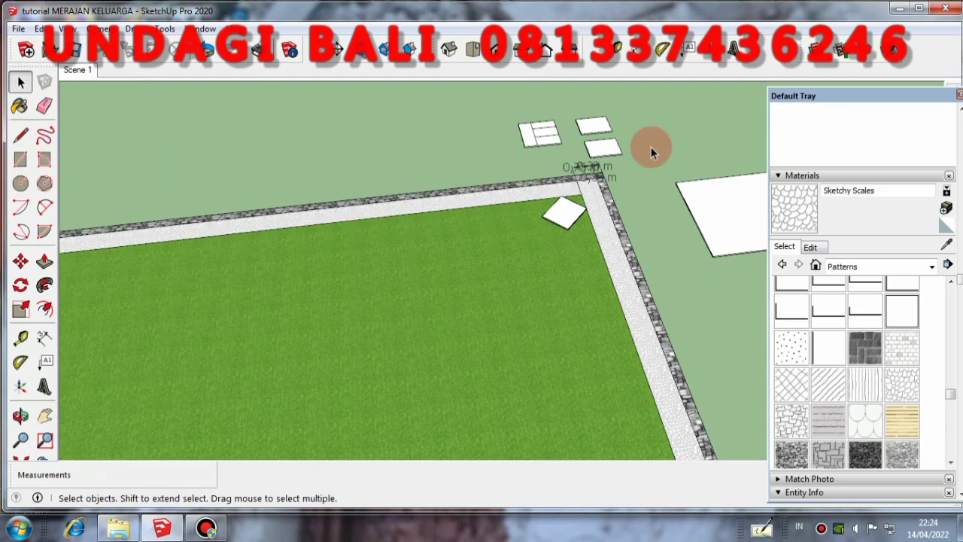
{"action": "scroll", "coordinate": [563, 167], "scroll_direction": "down", "scroll_amount": 2}
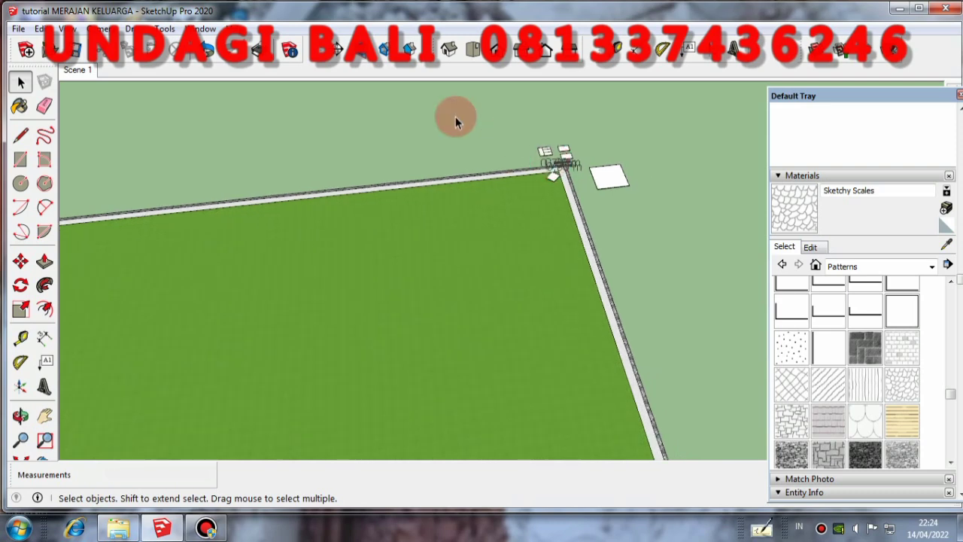
{"action": "scroll", "coordinate": [492, 146], "scroll_direction": "down", "scroll_amount": 2}
{"action": "scroll", "coordinate": [583, 248], "scroll_direction": "down", "scroll_amount": 2}
{"action": "scroll", "coordinate": [560, 177], "scroll_direction": "up", "scroll_amount": 4}
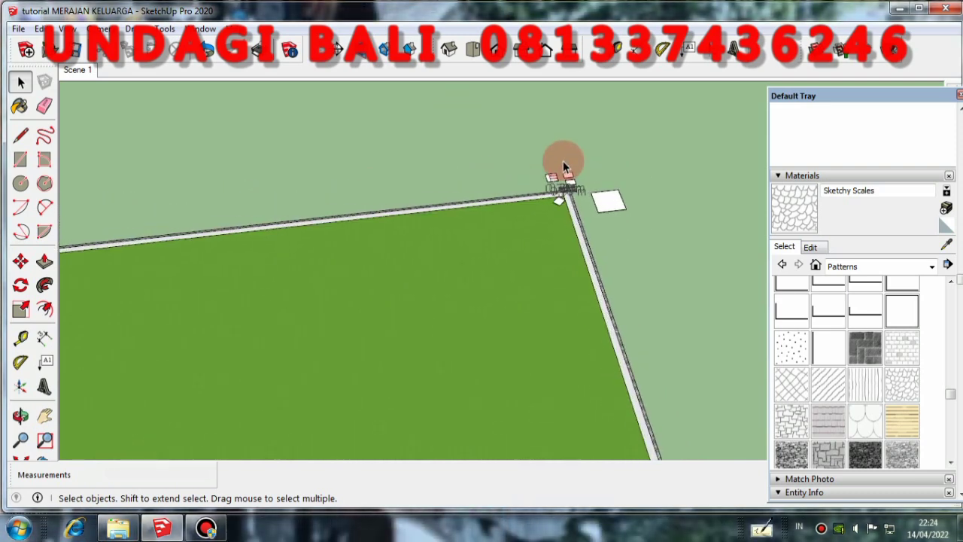
Step: Draw a guide line on the grass from the diagonal slab's inner corner straight across to the edge of the back paved strip
{"action": "scroll", "coordinate": [563, 222], "scroll_direction": "up", "scroll_amount": 5}
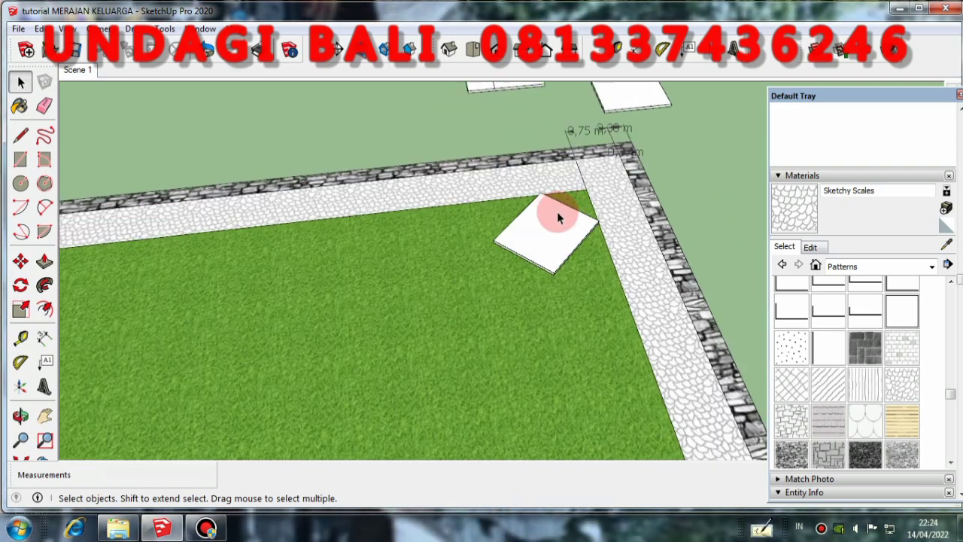
{"action": "left_click", "coordinate": [21, 136]}
{"action": "scroll", "coordinate": [504, 244], "scroll_direction": "up", "scroll_amount": 3}
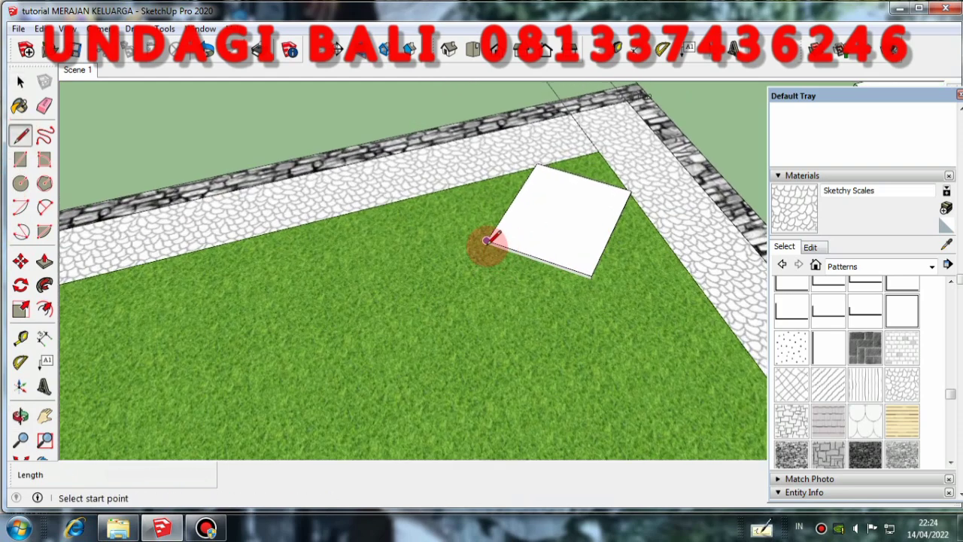
{"action": "scroll", "coordinate": [486, 241], "scroll_direction": "up", "scroll_amount": 3}
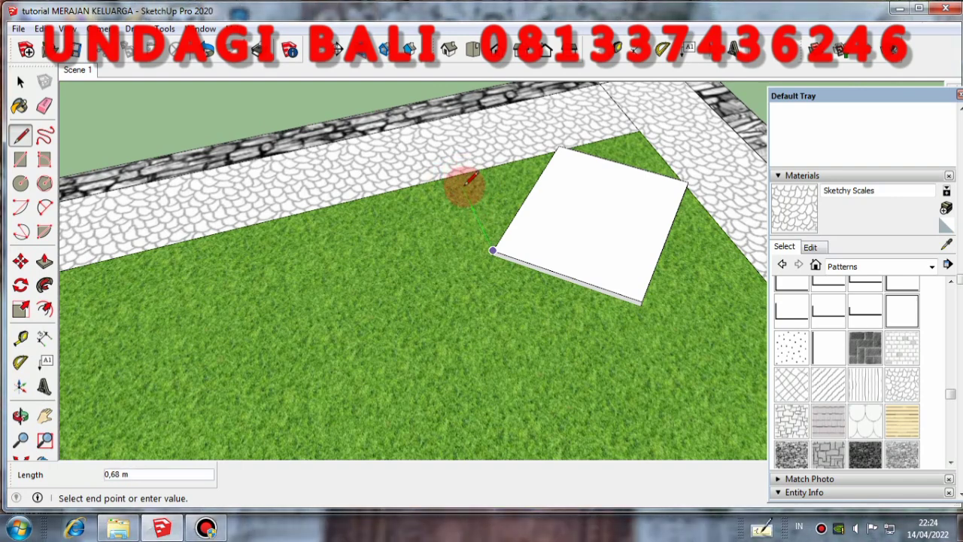
{"action": "middle_click_drag", "start_coordinate": [457, 182], "coordinate": [464, 211]}
{"action": "key", "text": "Escape"}
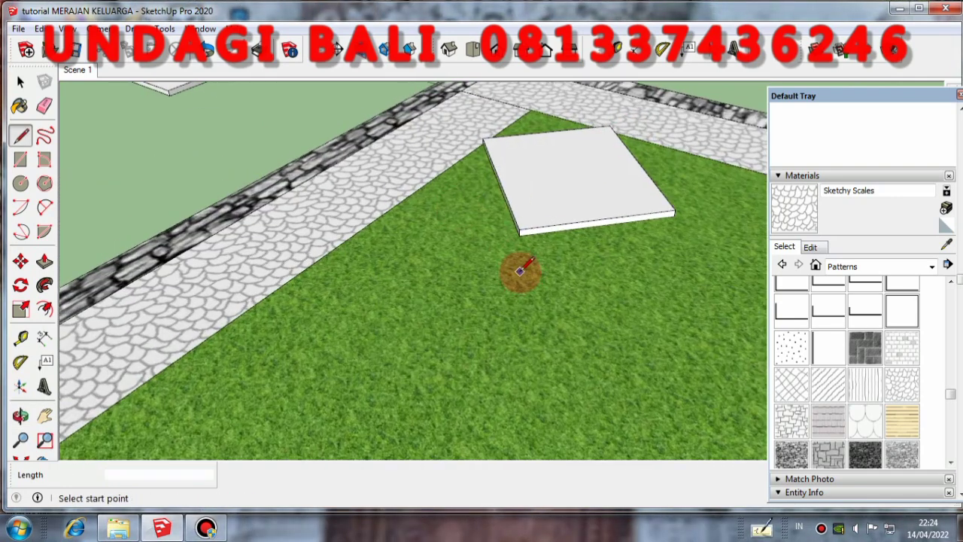
{"action": "scroll", "coordinate": [527, 213], "scroll_direction": "up", "scroll_amount": 3}
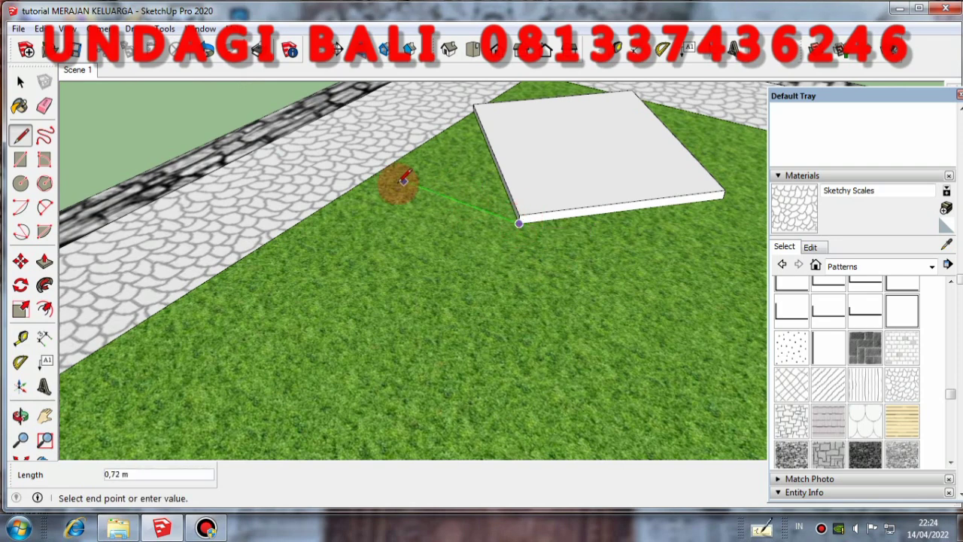
{"action": "scroll", "coordinate": [421, 184], "scroll_direction": "down", "scroll_amount": 2}
{"action": "middle_click_drag", "start_coordinate": [441, 194], "coordinate": [591, 348]}
{"action": "key", "text": "Escape"}
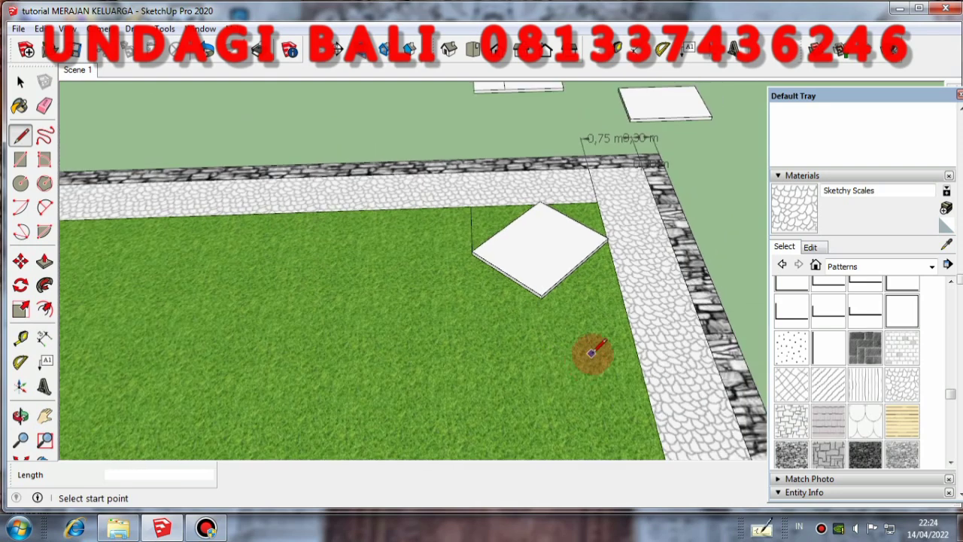
Step: Move the loose slab nearest the boundary onto the plot, snapping its front corner to the diagonal slab's corner at the guide line's start
{"action": "left_click", "coordinate": [20, 81]}
{"action": "middle_click_drag", "start_coordinate": [262, 188], "coordinate": [543, 197]}
{"action": "left_click", "coordinate": [543, 197]}
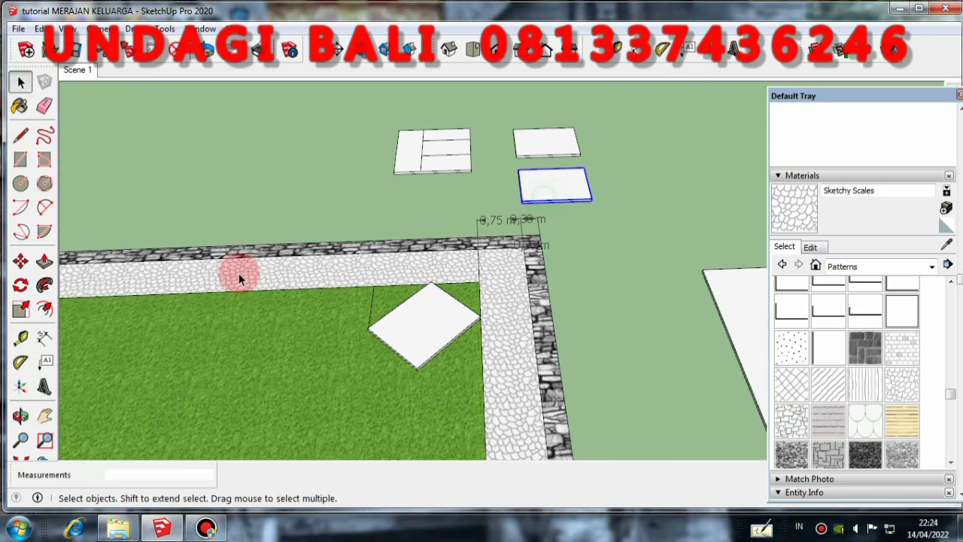
{"action": "left_click", "coordinate": [20, 261]}
{"action": "left_click", "coordinate": [504, 216]}
{"action": "left_click", "coordinate": [589, 203]}
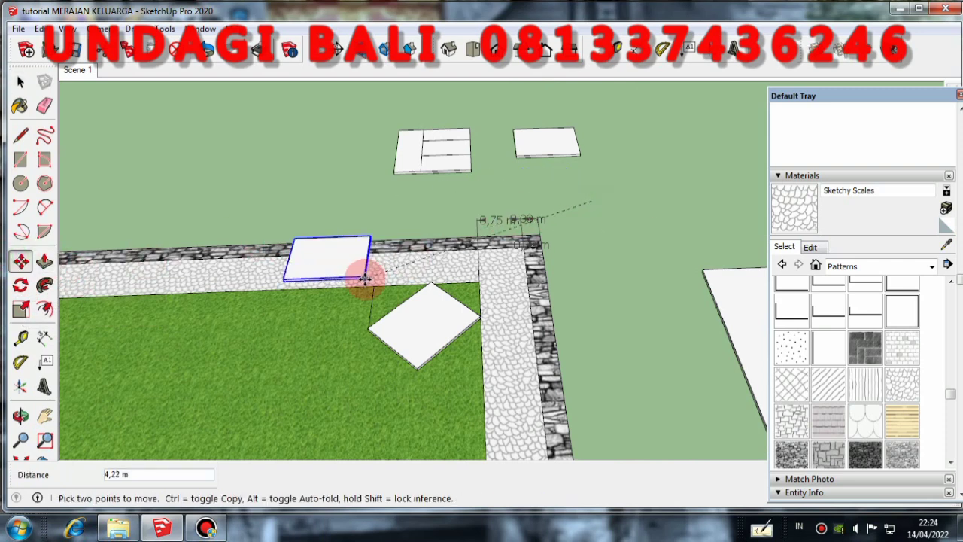
{"action": "left_click", "coordinate": [366, 326]}
Step: Rotate the moved slab 90 degrees about the corner it shares with the diagonal slab
{"action": "scroll", "coordinate": [365, 320], "scroll_direction": "up", "scroll_amount": 2}
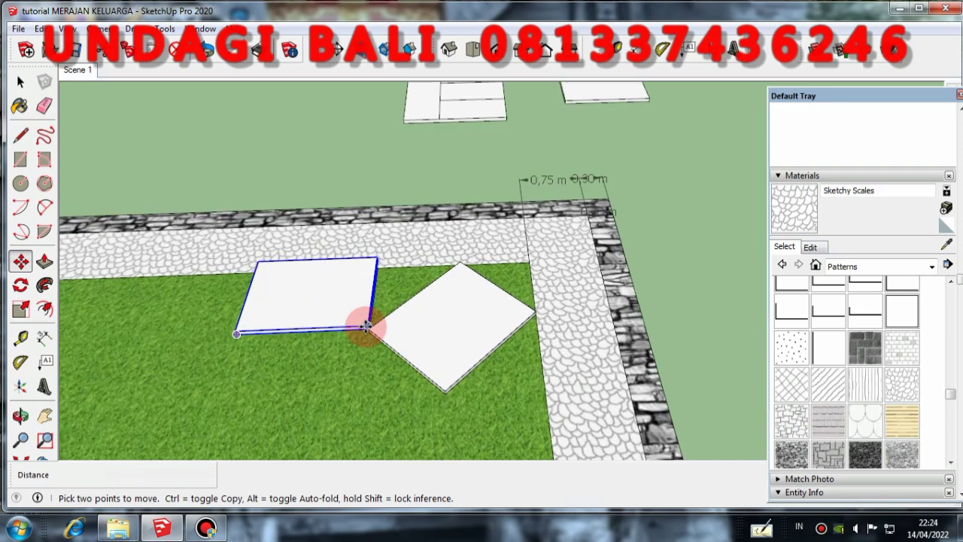
{"action": "scroll", "coordinate": [447, 252], "scroll_direction": "down", "scroll_amount": 2}
{"action": "scroll", "coordinate": [350, 319], "scroll_direction": "up", "scroll_amount": 4}
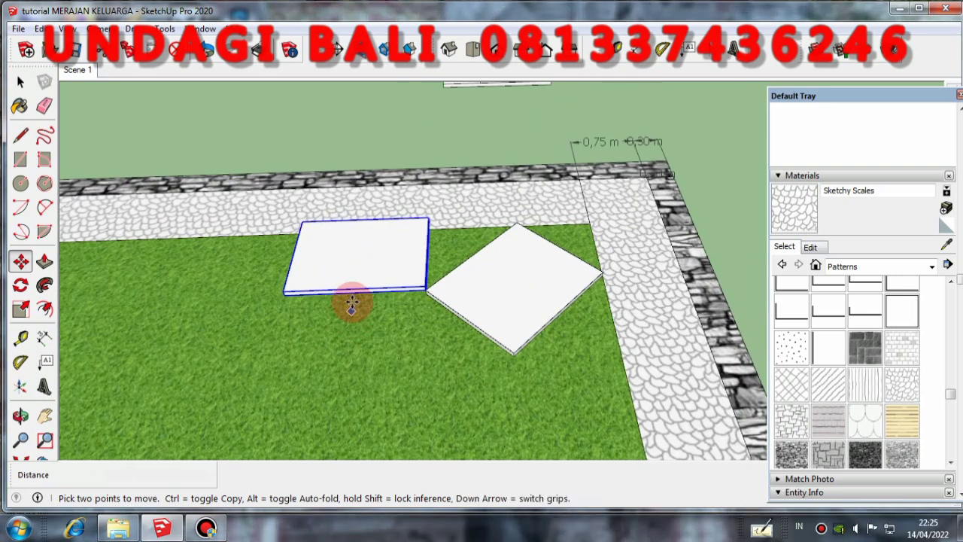
{"action": "left_click", "coordinate": [20, 285]}
{"action": "scroll", "coordinate": [387, 303], "scroll_direction": "up", "scroll_amount": 3}
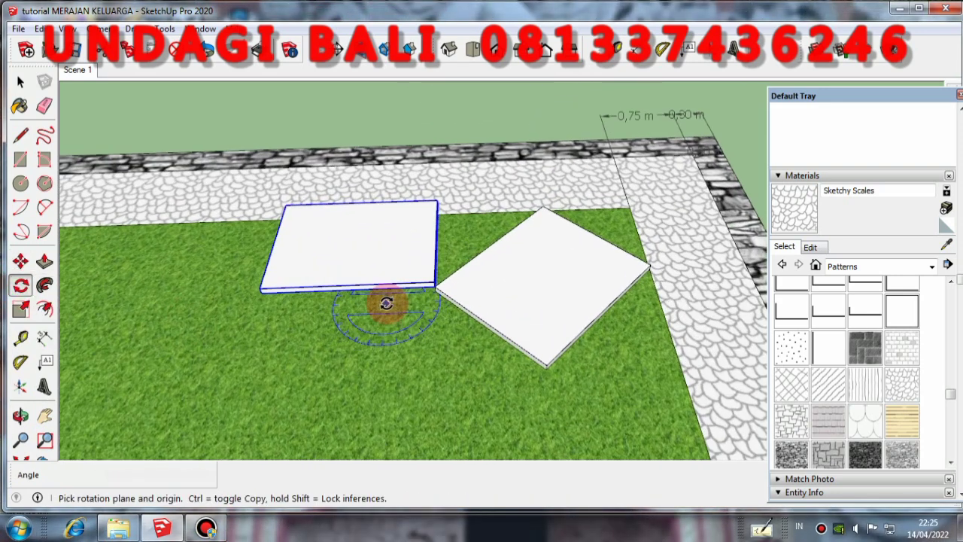
{"action": "left_click", "coordinate": [442, 284]}
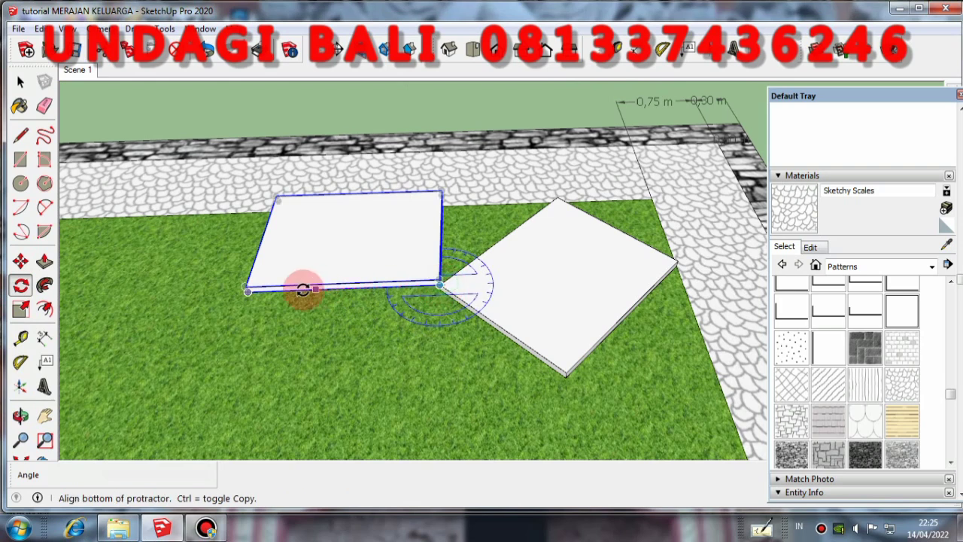
{"action": "left_click", "coordinate": [250, 295]}
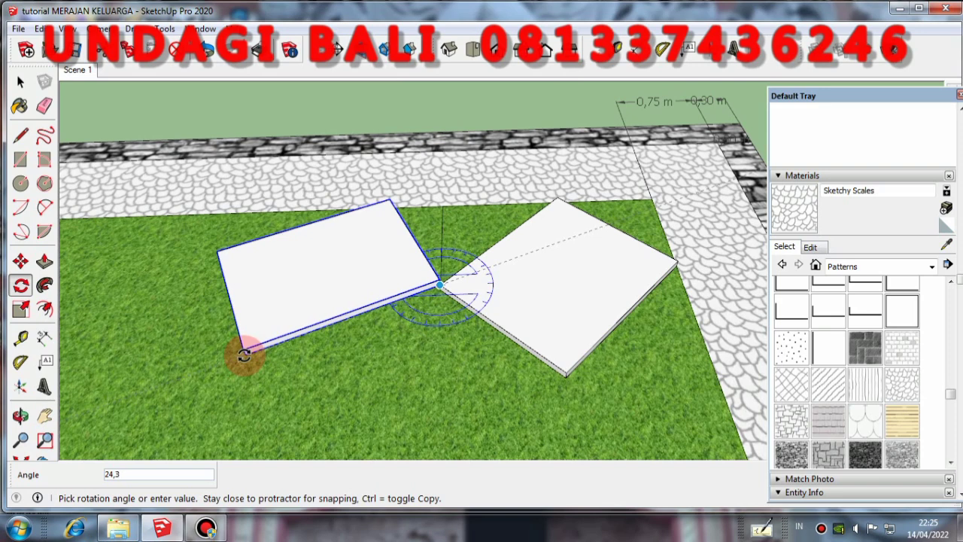
{"action": "left_click", "coordinate": [244, 356]}
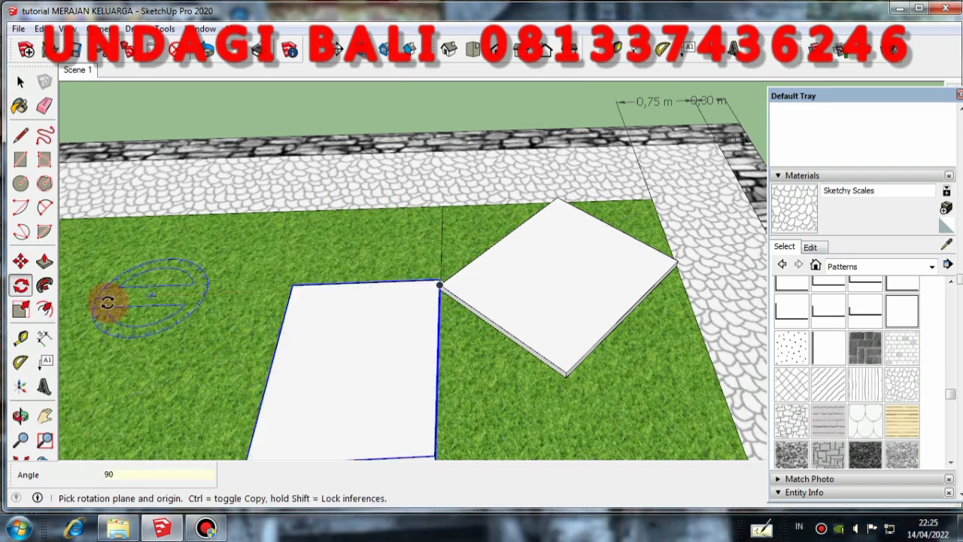
Step: Move the rotated slab along its long edge so its far corner snaps to the diagonal slab's corner at the guide line
{"action": "left_click", "coordinate": [20, 259]}
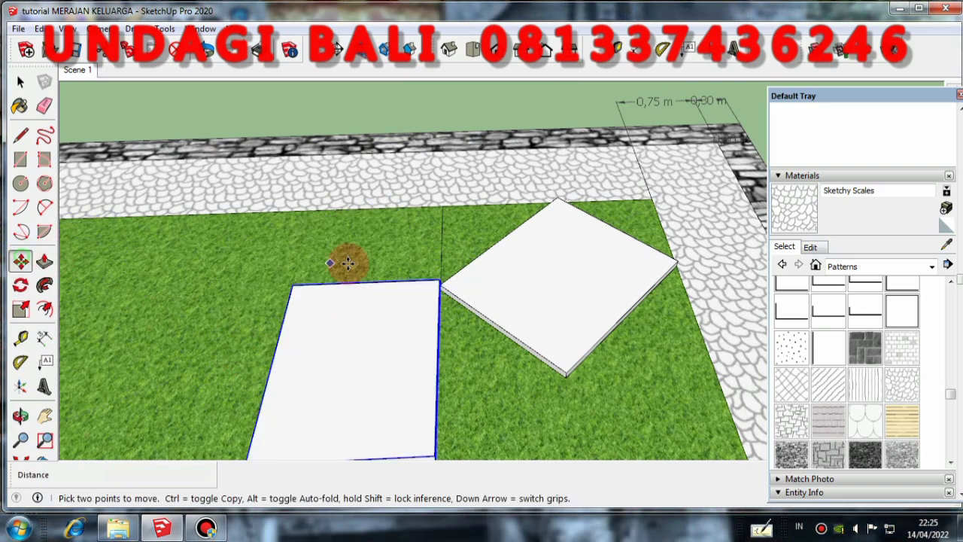
{"action": "middle_click_drag", "start_coordinate": [343, 258], "coordinate": [252, 253]}
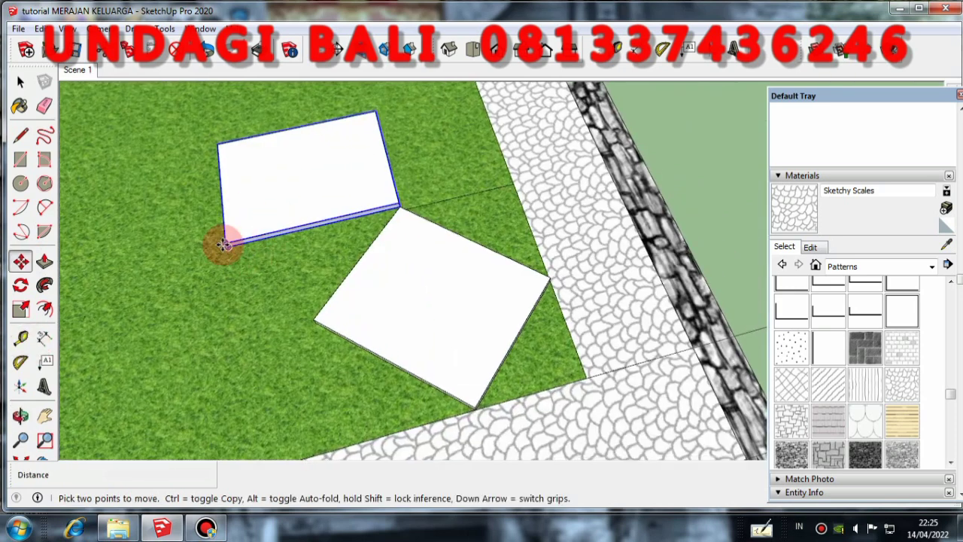
{"action": "left_click_drag", "start_coordinate": [223, 243], "coordinate": [398, 200]}
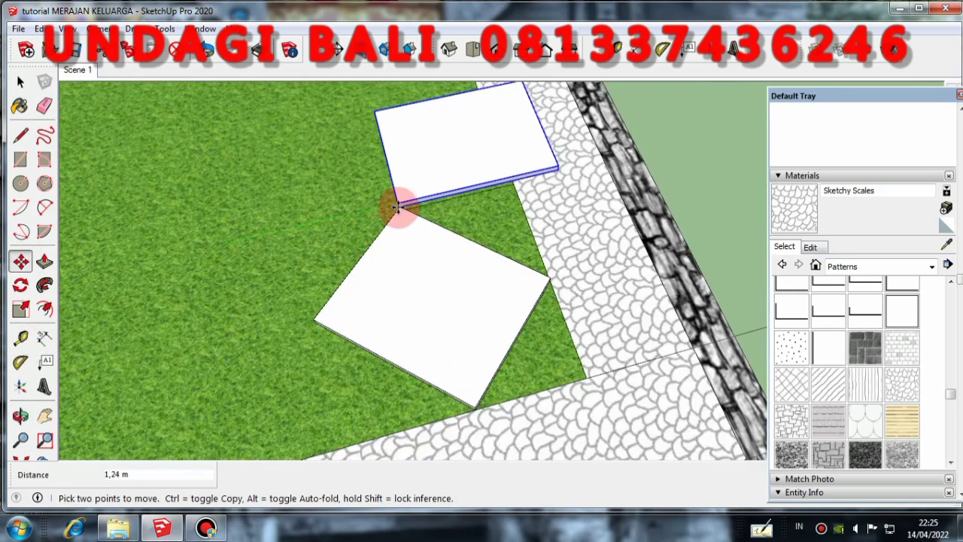
{"action": "left_click", "coordinate": [399, 207]}
Step: Slide the slab back along the guide line until its outer corner meets the edge of the back paved strip
{"action": "scroll", "coordinate": [496, 194], "scroll_direction": "up", "scroll_amount": 2}
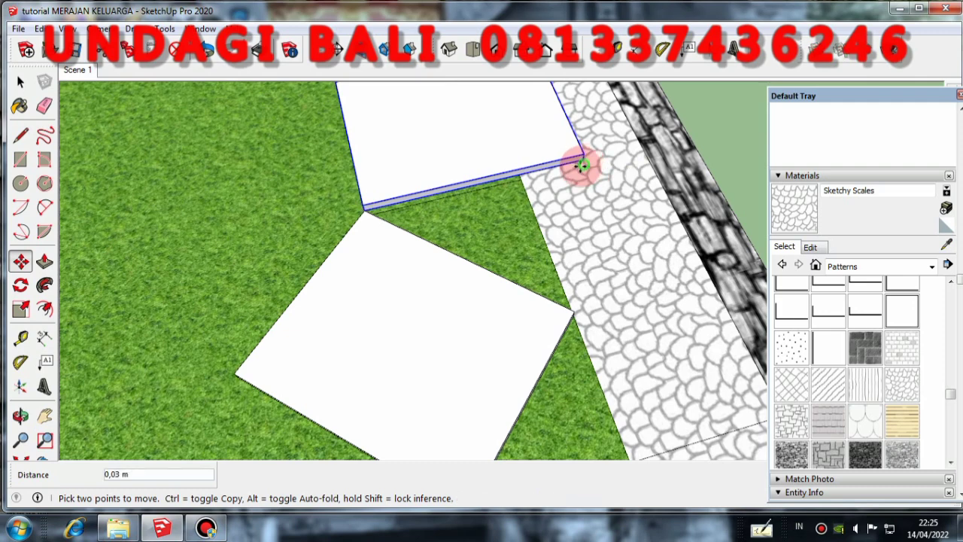
{"action": "middle_click_drag", "start_coordinate": [522, 176], "coordinate": [406, 185]}
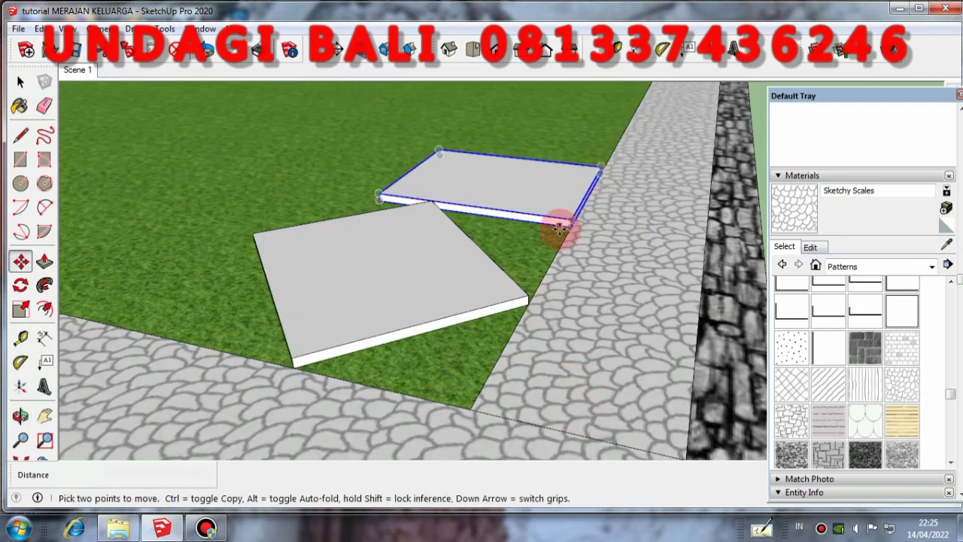
{"action": "middle_click_drag", "start_coordinate": [554, 226], "coordinate": [596, 260]}
Step: Move the slab 0,75 m away from the diagonal slab, parallel to the back paved strip
{"action": "scroll", "coordinate": [470, 367], "scroll_direction": "up", "scroll_amount": 2}
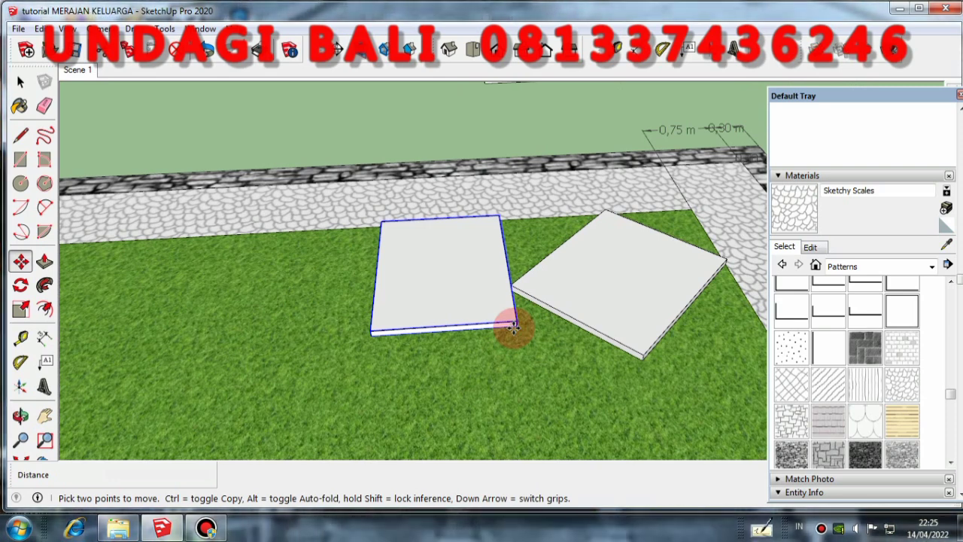
{"action": "left_click_drag", "start_coordinate": [511, 325], "coordinate": [464, 331]}
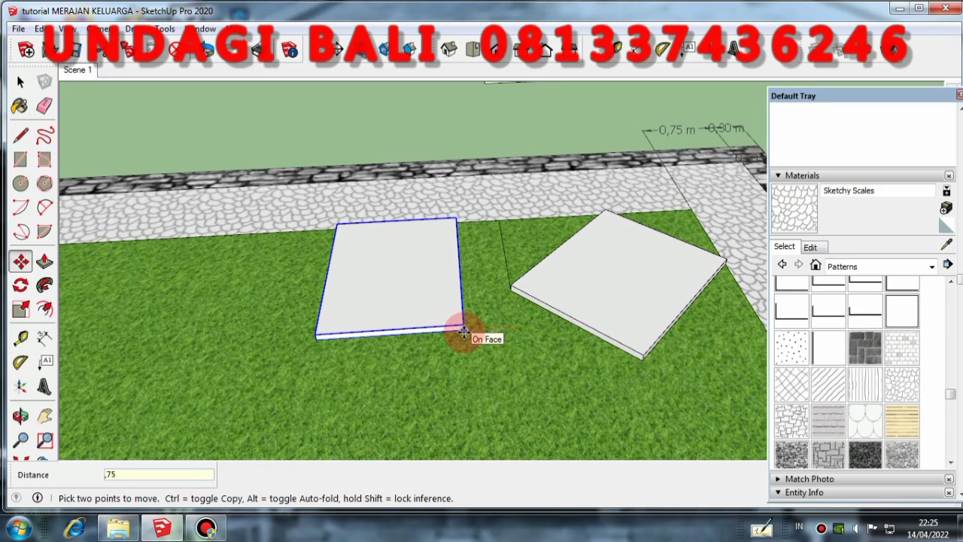
{"action": "type", "text": ",75"}
{"action": "key", "text": "Return"}
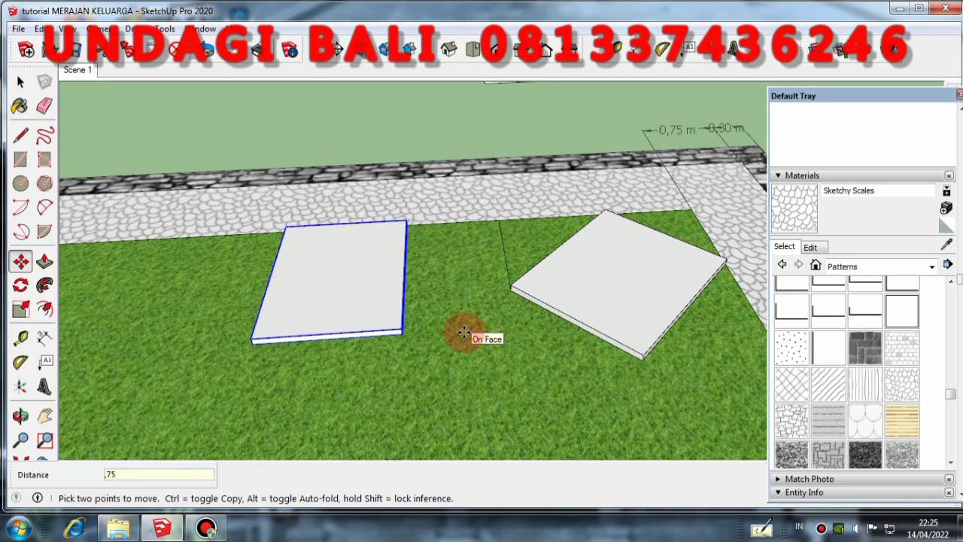
Step: Erase the guide line between the two slabs and return to the Select tool
{"action": "left_click", "coordinate": [45, 108]}
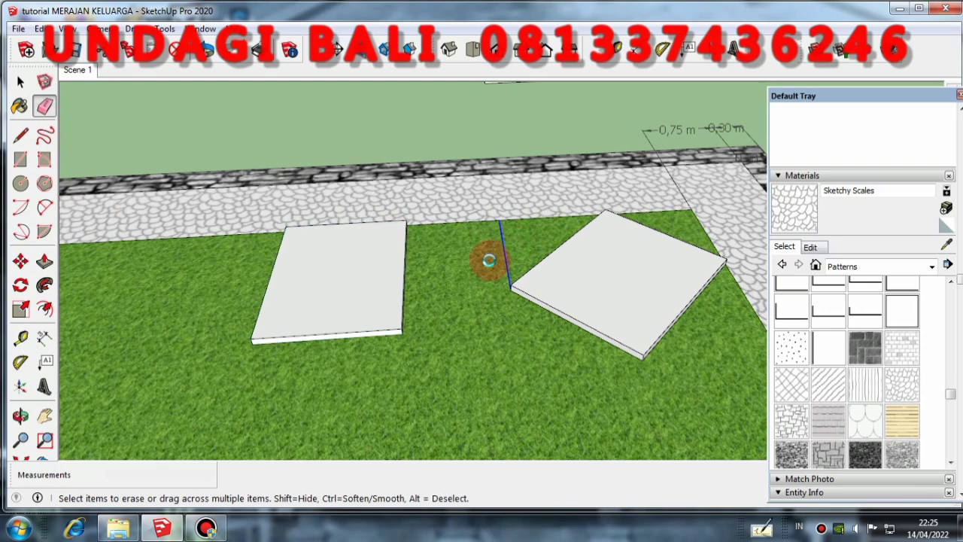
{"action": "middle_click_drag", "start_coordinate": [486, 256], "coordinate": [226, 226]}
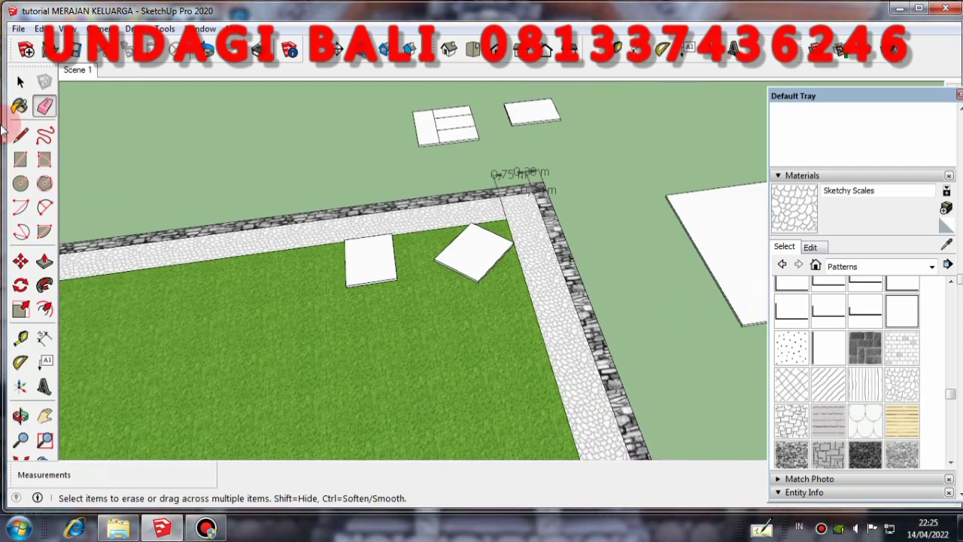
{"action": "left_click", "coordinate": [20, 81]}
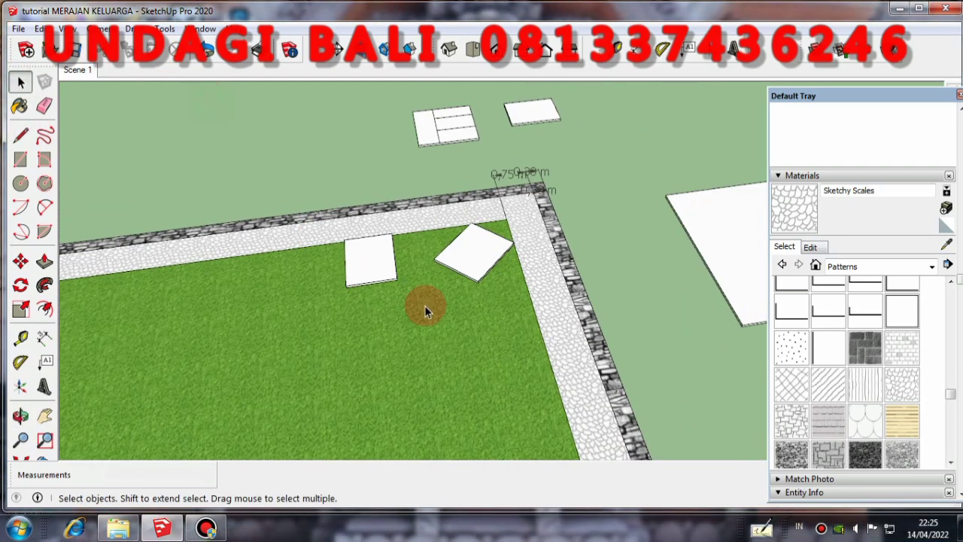
Step: Draw a guide line on the grass from the diagonal slab's front corner to the inner edge of the side paved strip
{"action": "middle_click_drag", "start_coordinate": [425, 305], "coordinate": [454, 251]}
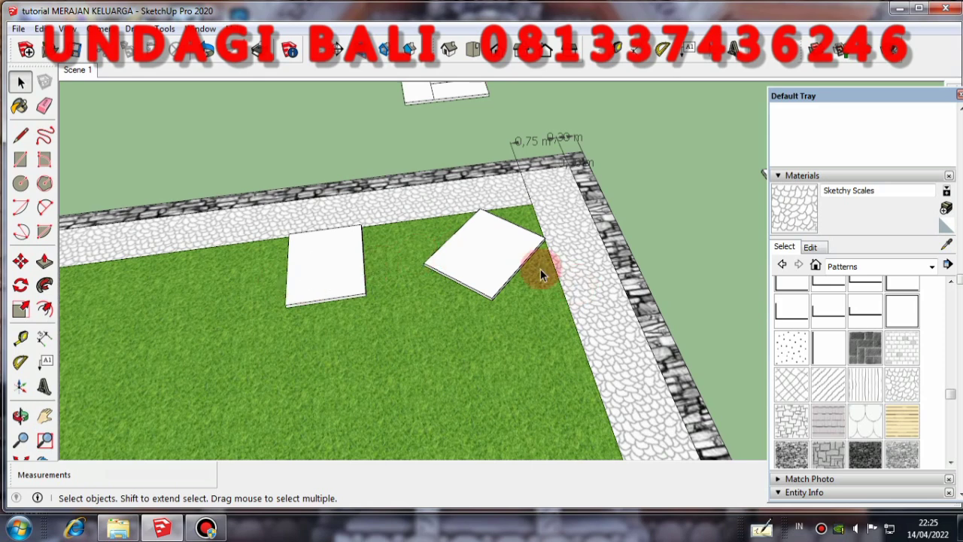
{"action": "scroll", "coordinate": [422, 208], "scroll_direction": "down", "scroll_amount": 2}
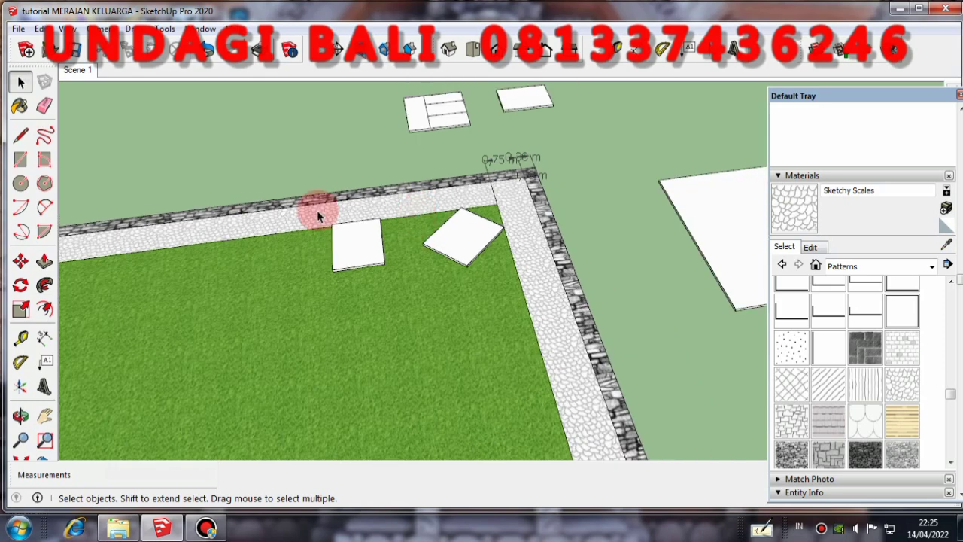
{"action": "left_click", "coordinate": [16, 138]}
{"action": "scroll", "coordinate": [437, 263], "scroll_direction": "up", "scroll_amount": 6}
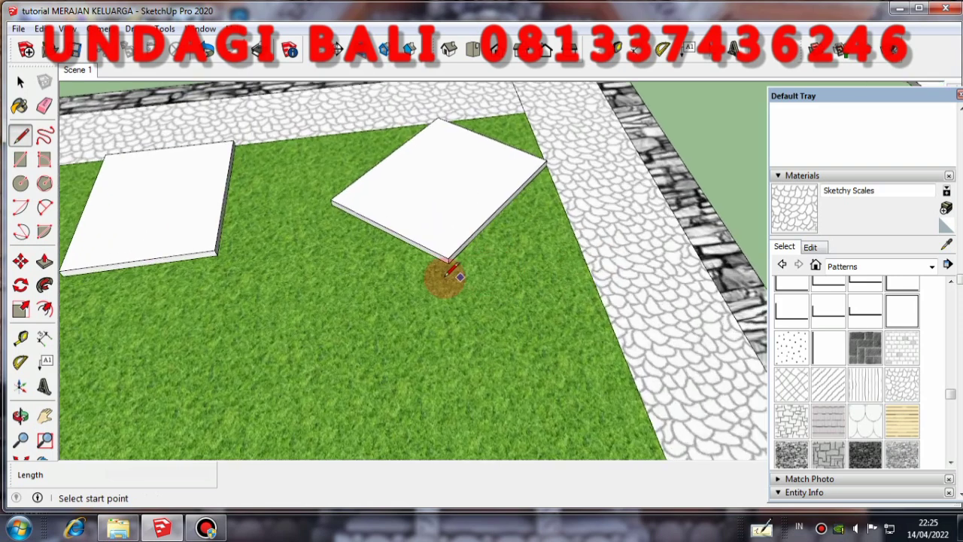
{"action": "left_click", "coordinate": [447, 262]}
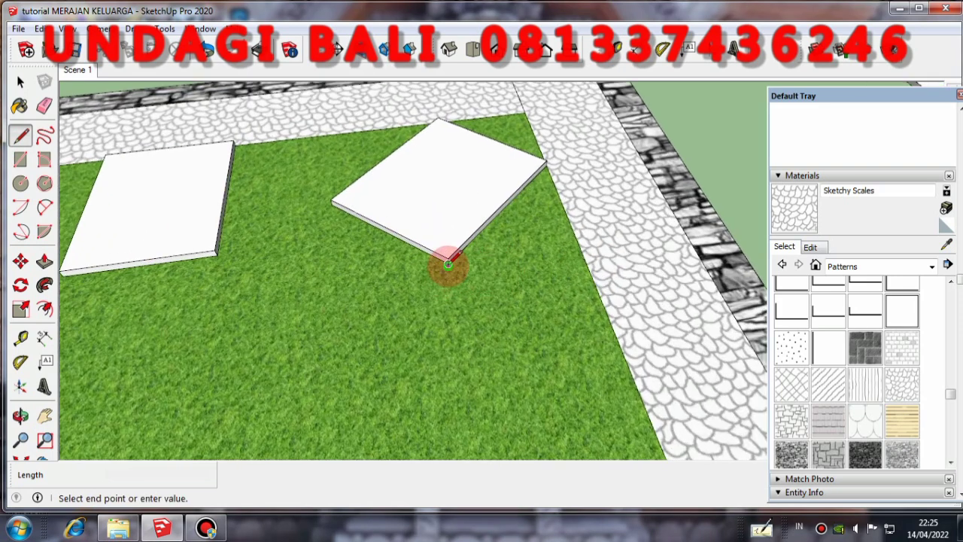
{"action": "left_click", "coordinate": [578, 244]}
{"action": "scroll", "coordinate": [374, 242], "scroll_direction": "down", "scroll_amount": 3}
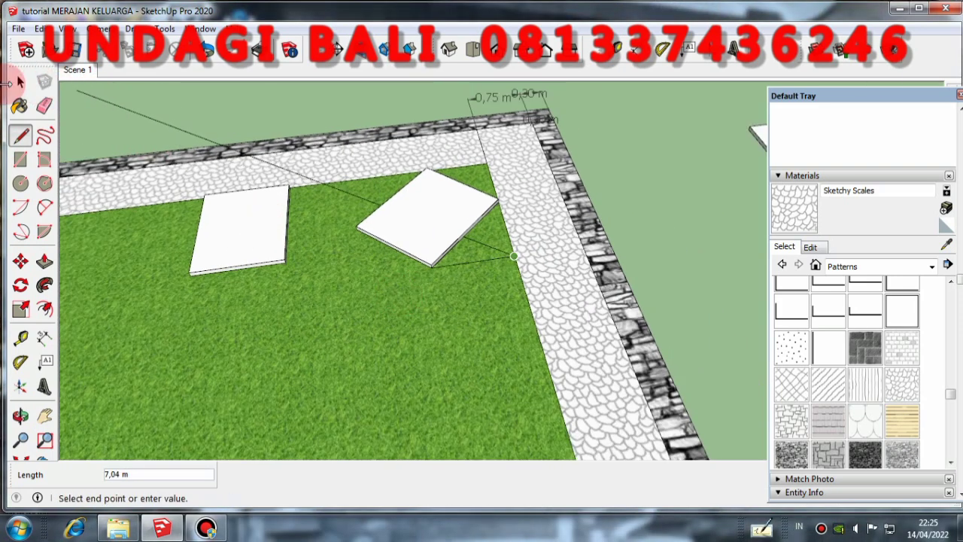
Step: Draw a 0,75 m guide line from the diagonal slab's front corner, parallel to the side paved strip
{"action": "left_click", "coordinate": [19, 83]}
{"action": "scroll", "coordinate": [293, 237], "scroll_direction": "up", "scroll_amount": 2}
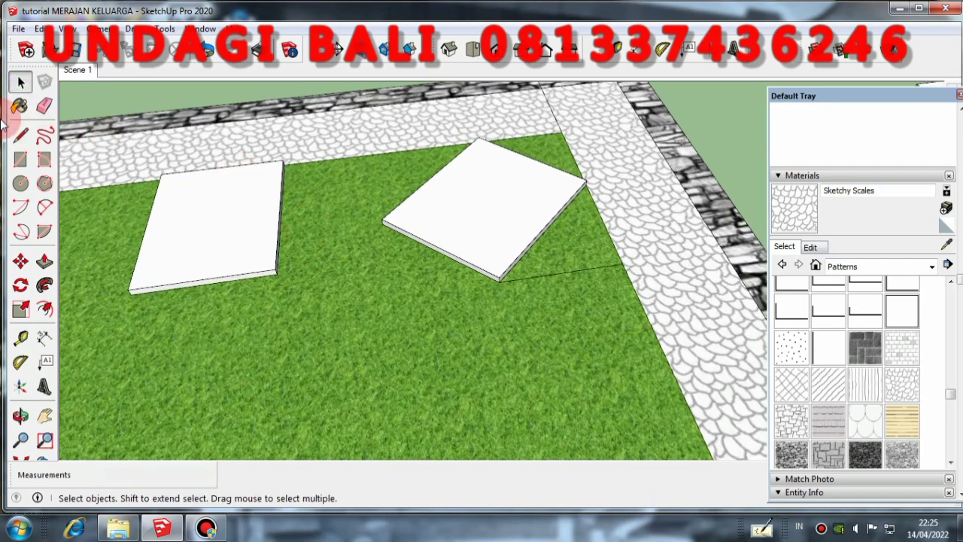
{"action": "left_click", "coordinate": [19, 84]}
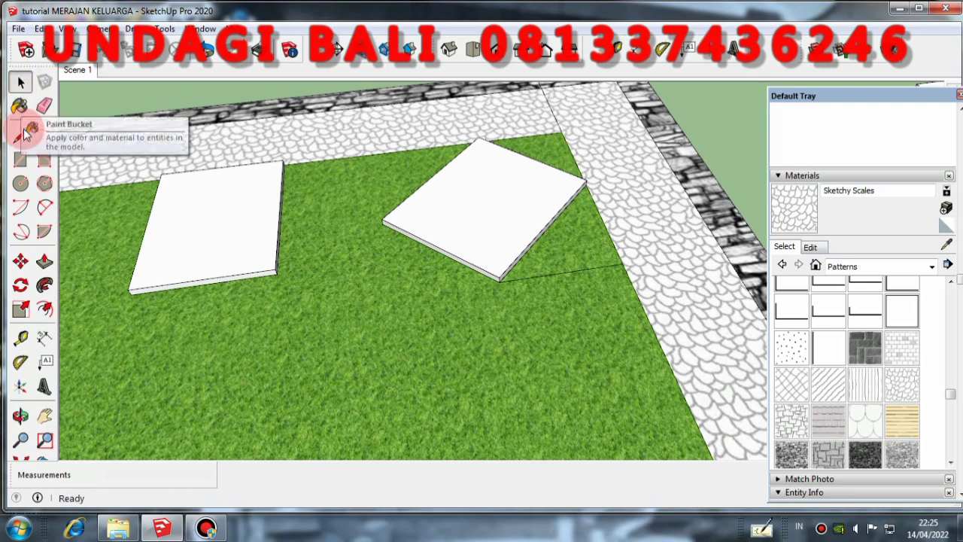
{"action": "mouse_move", "coordinate": [427, 281]}
{"action": "middle_mouse_down"}
{"action": "mouse_move", "coordinate": [521, 231]}
{"action": "mouse_move", "coordinate": [623, 247]}
{"action": "middle_mouse_up"}
{"action": "key", "text": "l"}
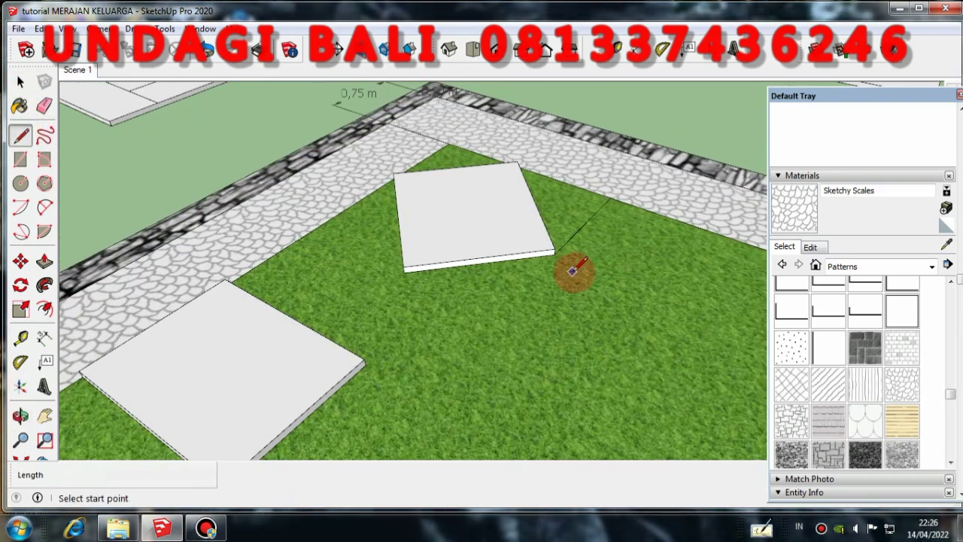
{"action": "scroll", "coordinate": [564, 255], "scroll_direction": "up", "scroll_amount": 2}
{"action": "left_click", "coordinate": [548, 249]}
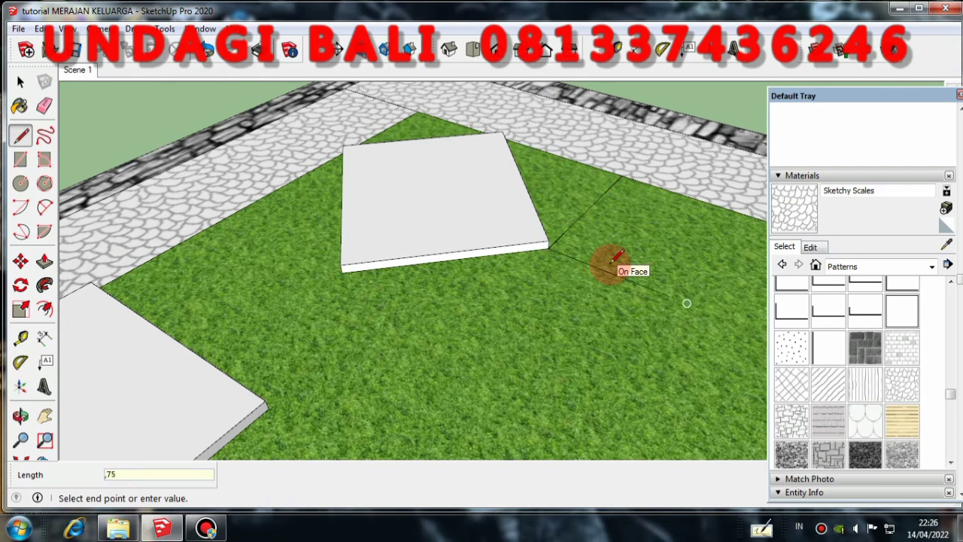
{"action": "key", "text": "Return"}
Step: Draw a guide line from the end of the 0,75 m line to the inner edge of the side paved strip
{"action": "middle_click_drag", "start_coordinate": [301, 340], "coordinate": [694, 318]}
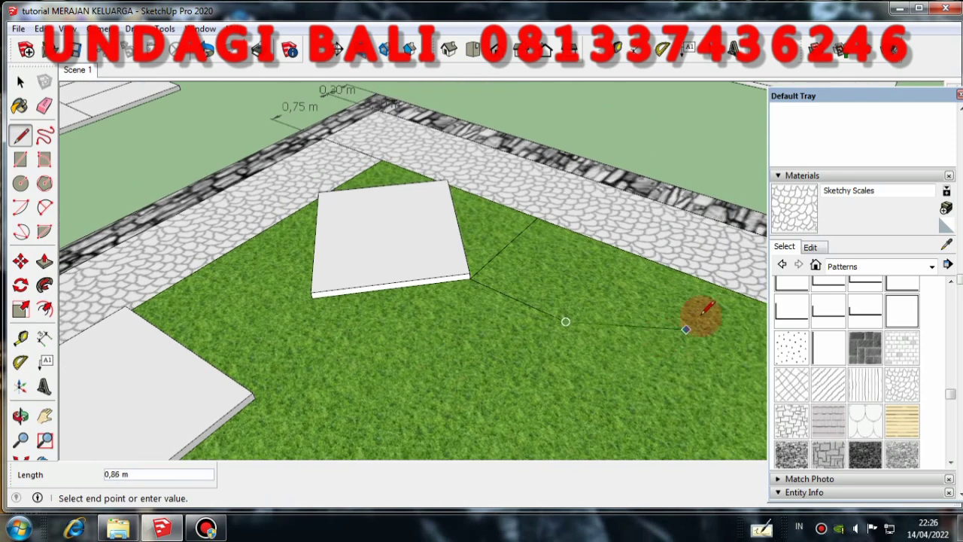
{"action": "left_click", "coordinate": [628, 253]}
{"action": "middle_click_drag", "start_coordinate": [629, 252], "coordinate": [416, 329]}
{"action": "left_click", "coordinate": [21, 83]}
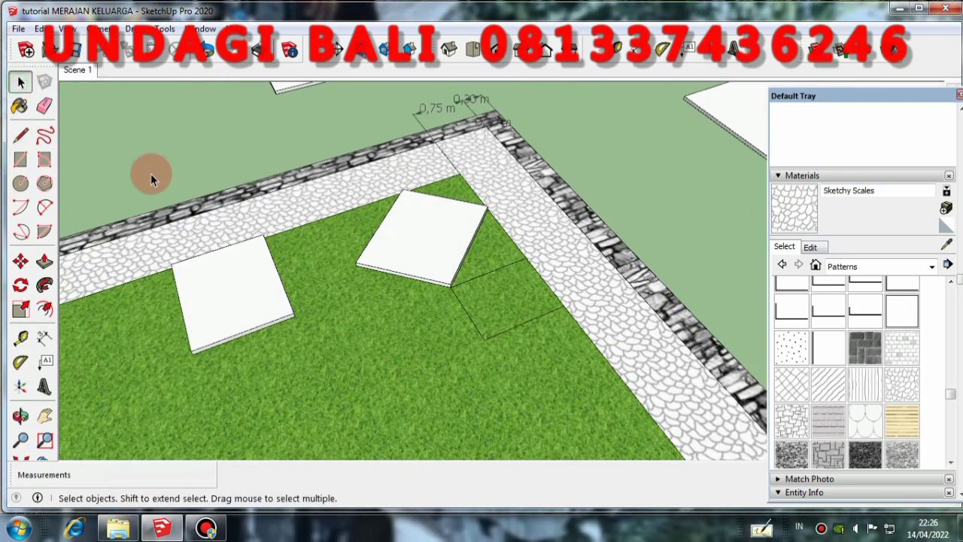
Step: Move the divided slab from outside the plot by its corner to the guide line's end on the side paved strip
{"action": "middle_click_drag", "start_coordinate": [150, 173], "coordinate": [45, 139]}
{"action": "left_click", "coordinate": [498, 132]}
{"action": "left_click", "coordinate": [19, 258]}
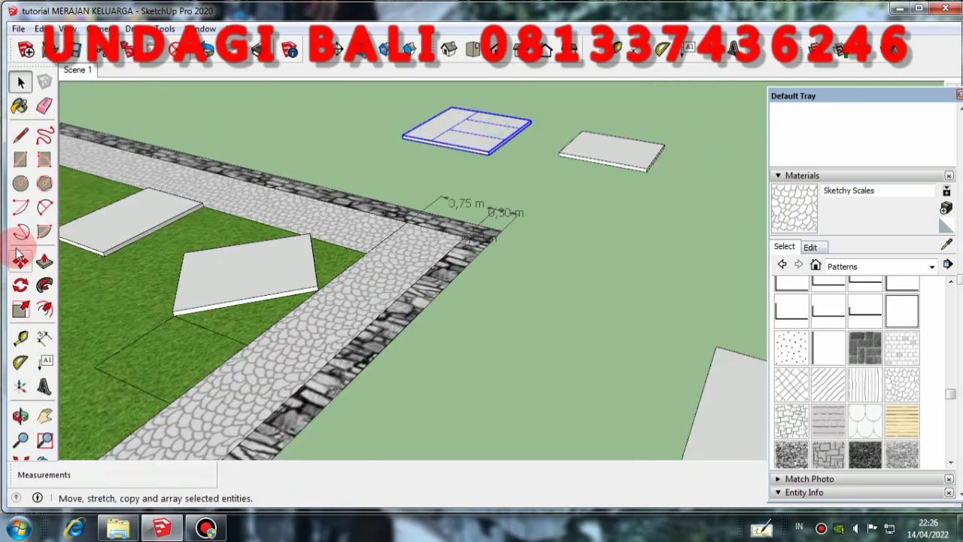
{"action": "left_click", "coordinate": [559, 154]}
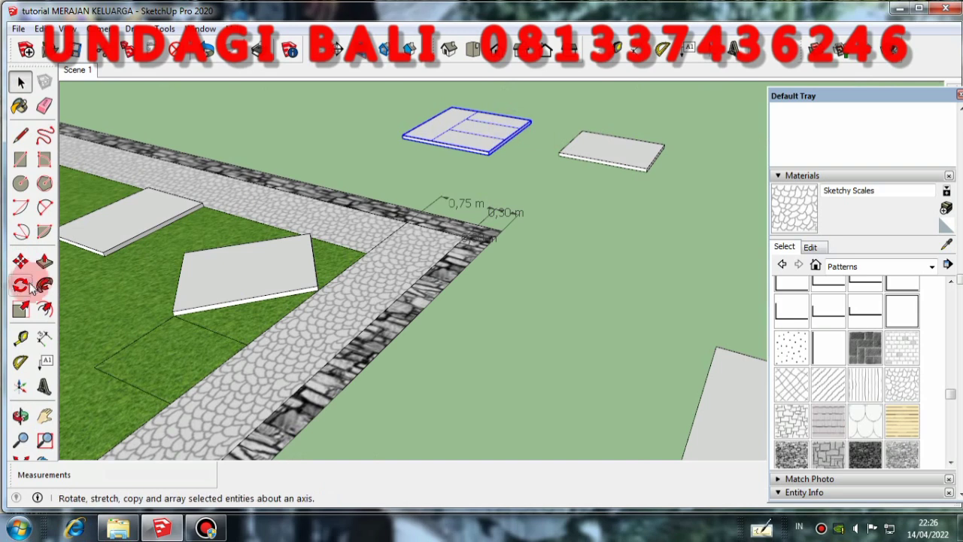
{"action": "left_click", "coordinate": [20, 260]}
{"action": "left_click_drag", "start_coordinate": [531, 137], "coordinate": [385, 235]}
{"action": "scroll", "coordinate": [516, 137], "scroll_direction": "down", "scroll_amount": 2}
{"action": "scroll", "coordinate": [348, 261], "scroll_direction": "up", "scroll_amount": 2}
{"action": "scroll", "coordinate": [348, 262], "scroll_direction": "up", "scroll_amount": 2}
{"action": "mouse_move", "coordinate": [389, 229]}
{"action": "middle_mouse_down"}
{"action": "mouse_move", "coordinate": [492, 252]}
{"action": "mouse_move", "coordinate": [492, 308]}
{"action": "middle_mouse_up"}
{"action": "left_click", "coordinate": [358, 262]}
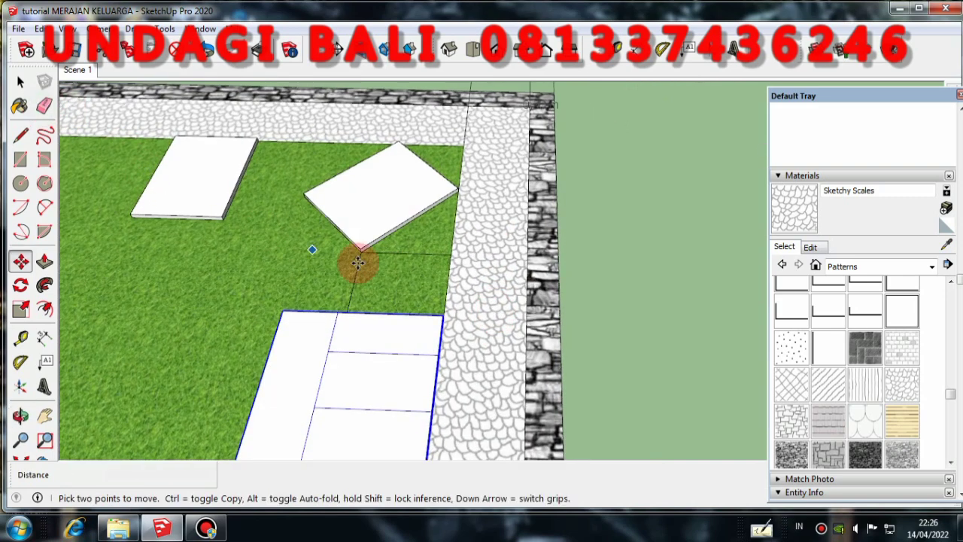
Step: Erase the guide lines between the diagonal slab and the divided slab, and return to the Select tool
{"action": "left_click", "coordinate": [45, 106]}
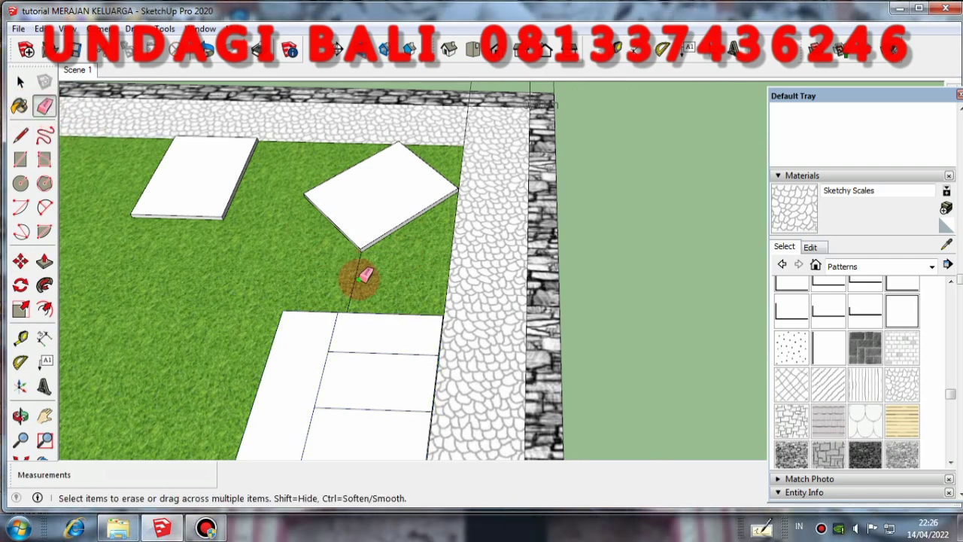
{"action": "left_click_drag", "start_coordinate": [361, 275], "coordinate": [419, 232]}
{"action": "scroll", "coordinate": [477, 202], "scroll_direction": "down", "scroll_amount": 2}
{"action": "scroll", "coordinate": [291, 179], "scroll_direction": "down", "scroll_amount": 1}
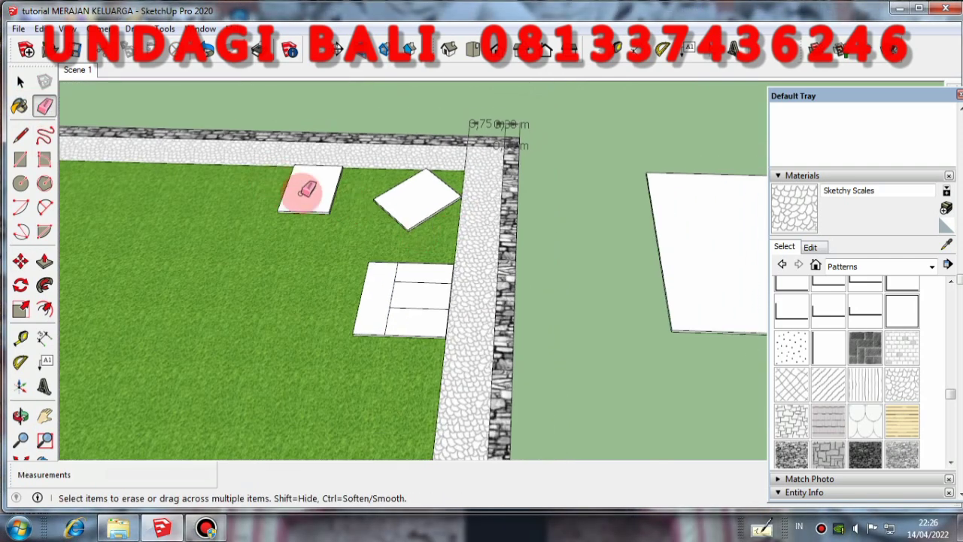
{"action": "left_click", "coordinate": [307, 200]}
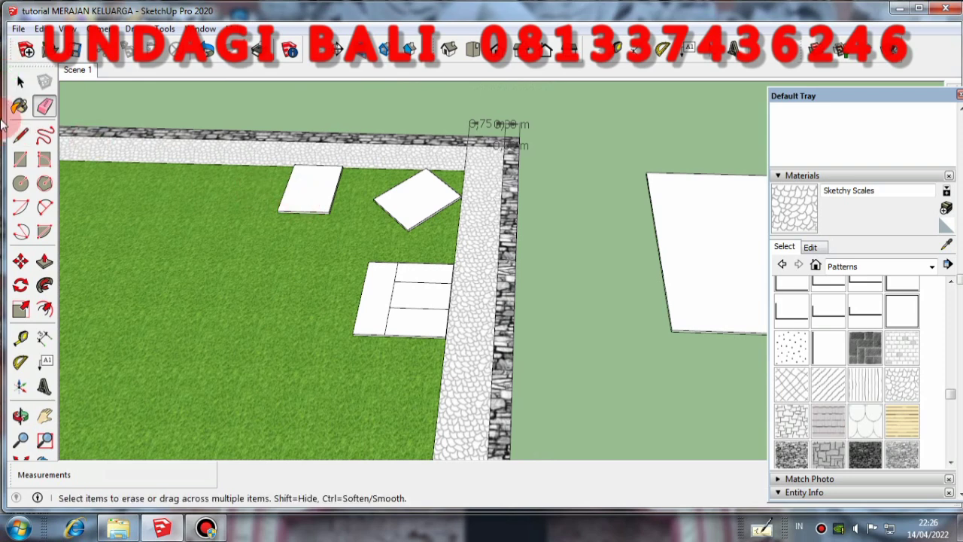
{"action": "left_click", "coordinate": [19, 82]}
{"action": "left_click", "coordinate": [275, 213]}
{"action": "left_click", "coordinate": [408, 200]}
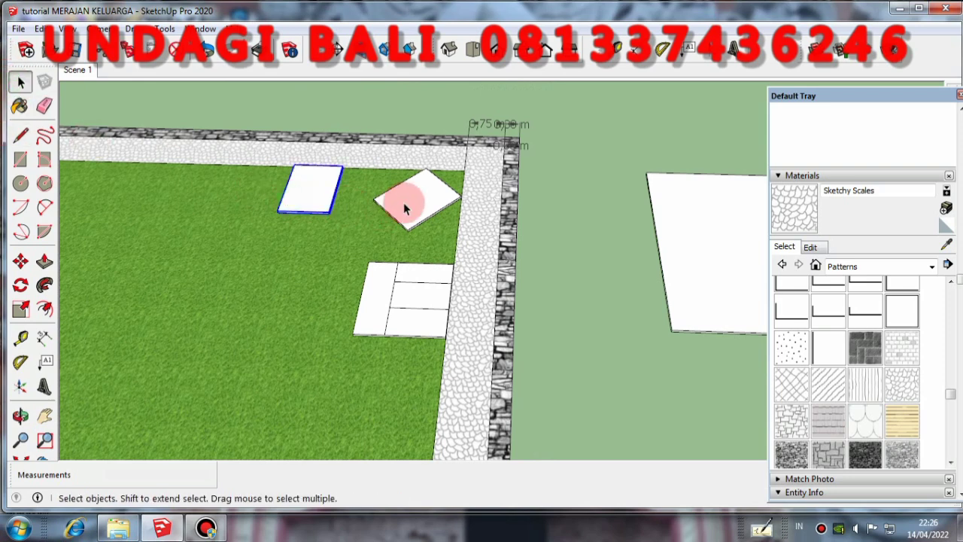
{"action": "left_click", "coordinate": [405, 290]}
{"action": "middle_click_drag", "start_coordinate": [405, 292], "coordinate": [501, 215]}
{"action": "left_click", "coordinate": [615, 286]}
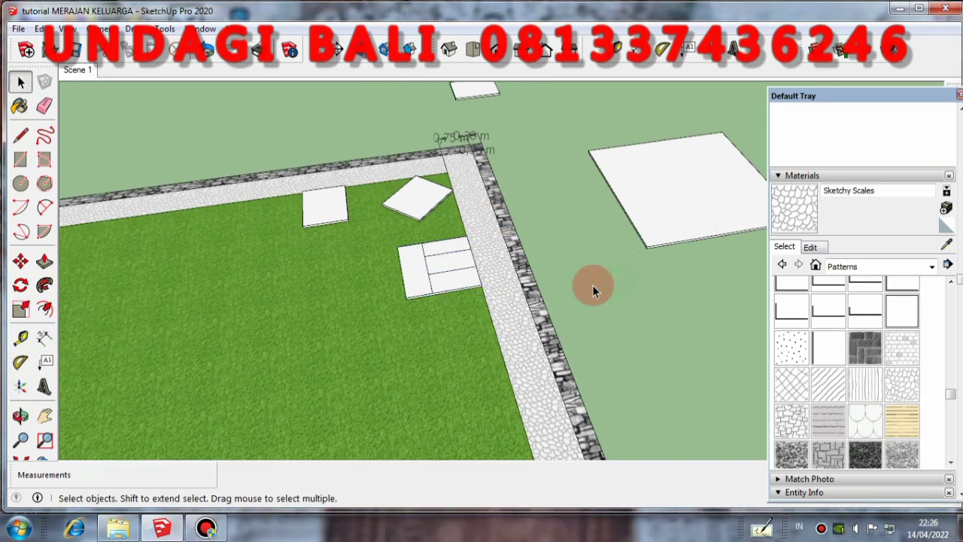
Step: Move the remaining small slab into the plot, its corner meeting the divided slab's near corner at the side paved strip
{"action": "middle_click_drag", "start_coordinate": [591, 283], "coordinate": [458, 268]}
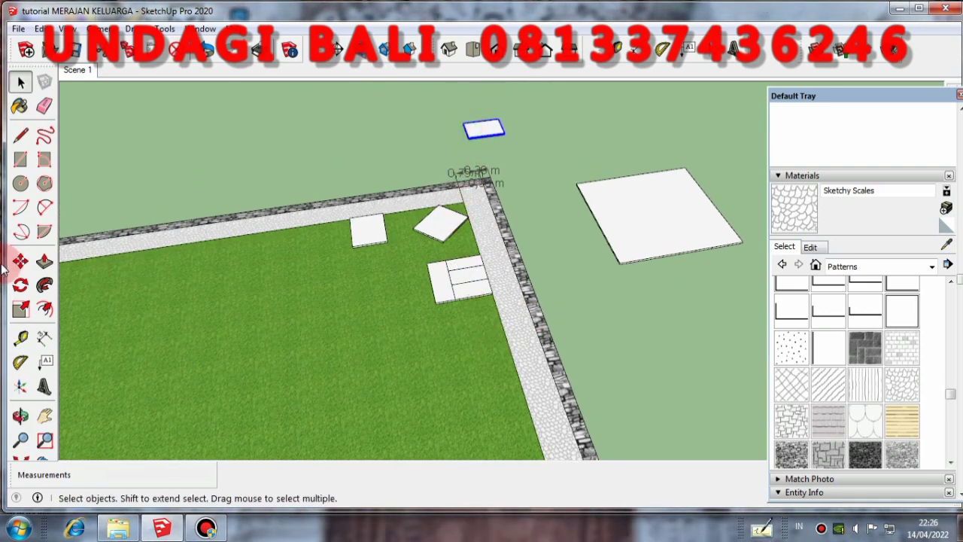
{"action": "middle_click_drag", "start_coordinate": [364, 123], "coordinate": [4, 258]}
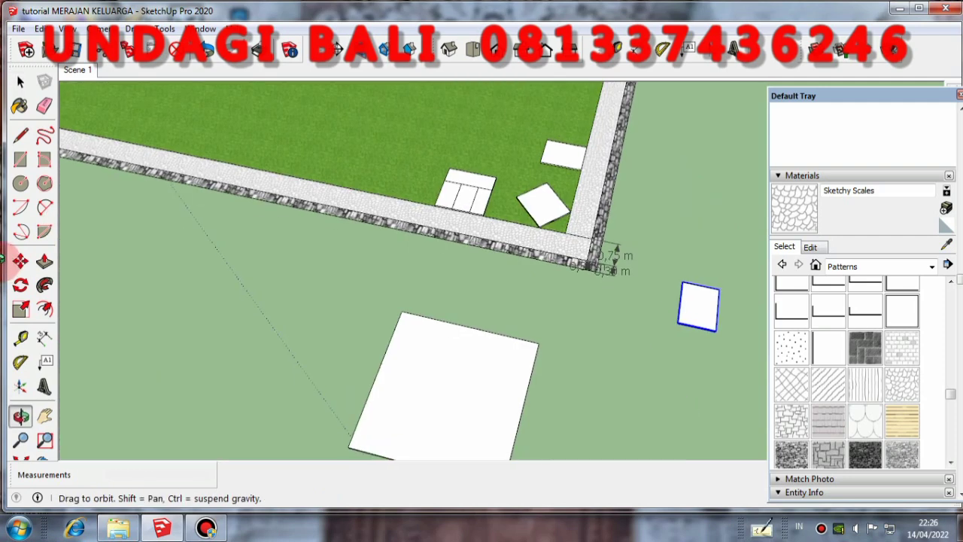
{"action": "left_click", "coordinate": [20, 261]}
{"action": "scroll", "coordinate": [424, 260], "scroll_direction": "down", "scroll_amount": 2}
{"action": "scroll", "coordinate": [625, 312], "scroll_direction": "up", "scroll_amount": 6}
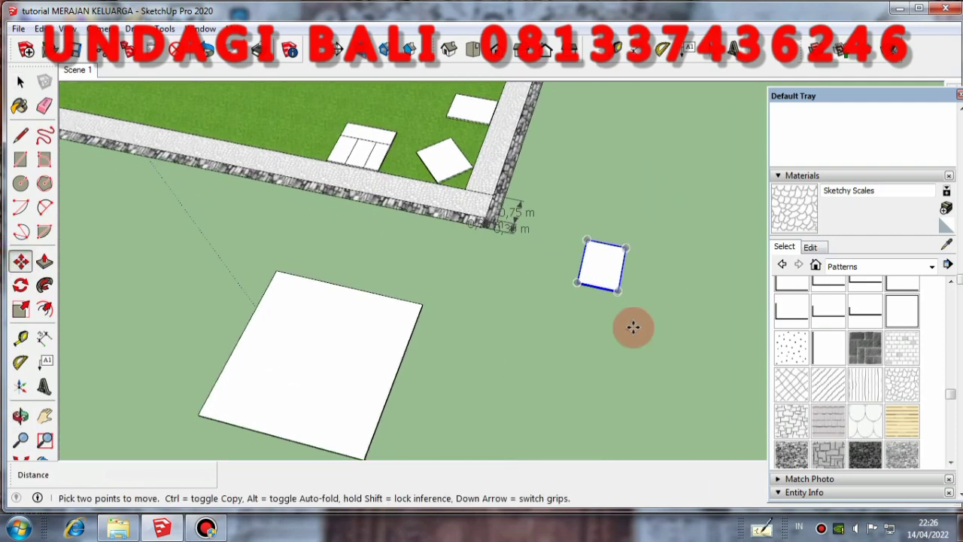
{"action": "middle_click_drag", "start_coordinate": [617, 298], "coordinate": [612, 256]}
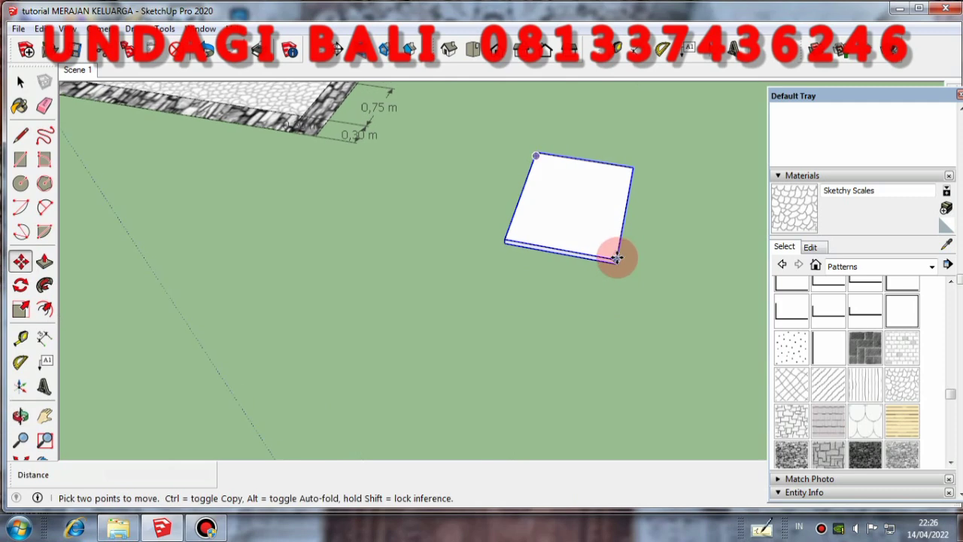
{"action": "scroll", "coordinate": [613, 261], "scroll_direction": "up", "scroll_amount": 1}
{"action": "left_click", "coordinate": [614, 265]}
{"action": "scroll", "coordinate": [634, 275], "scroll_direction": "down", "scroll_amount": 3}
{"action": "scroll", "coordinate": [231, 279], "scroll_direction": "up", "scroll_amount": 2}
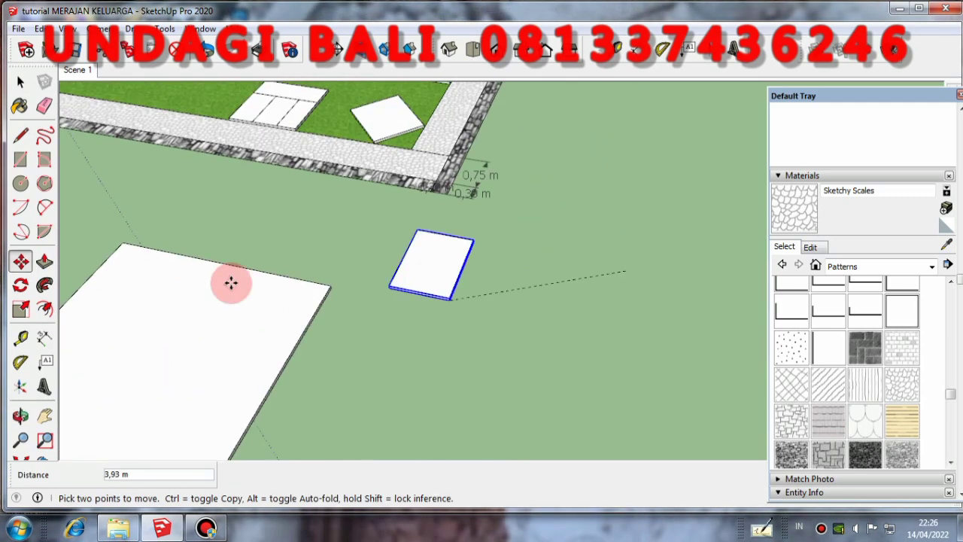
{"action": "scroll", "coordinate": [342, 173], "scroll_direction": "up", "scroll_amount": 5}
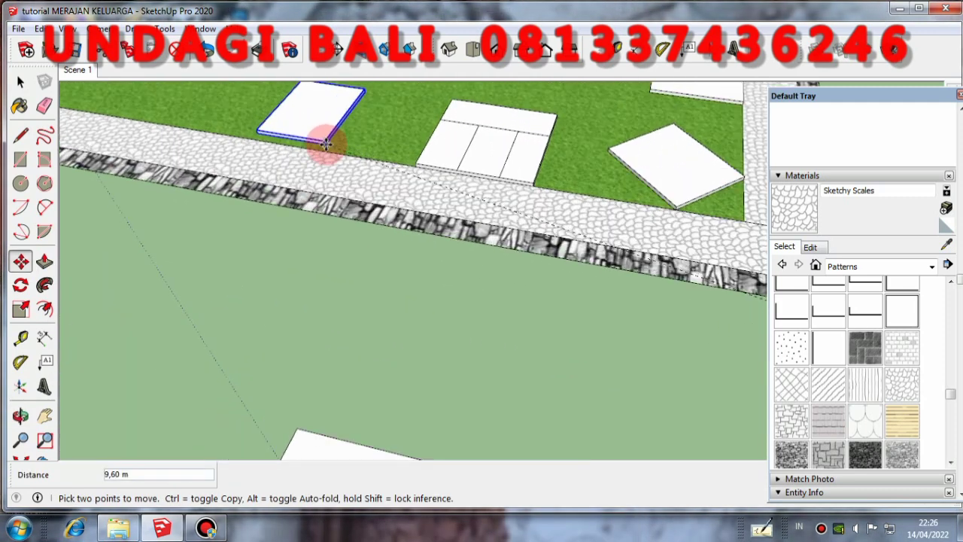
{"action": "middle_click_drag", "start_coordinate": [322, 146], "coordinate": [455, 177]}
{"action": "scroll", "coordinate": [451, 182], "scroll_direction": "up", "scroll_amount": 1}
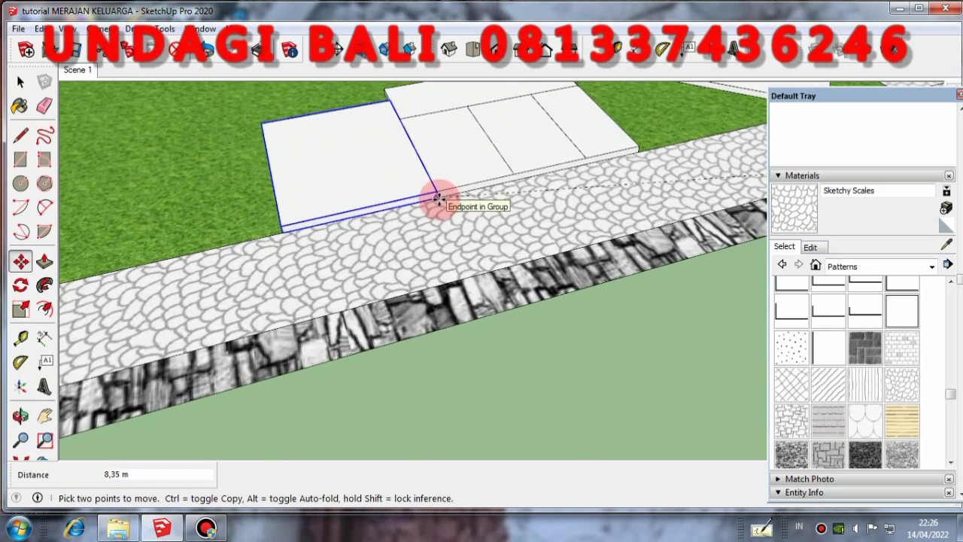
{"action": "left_click", "coordinate": [436, 202]}
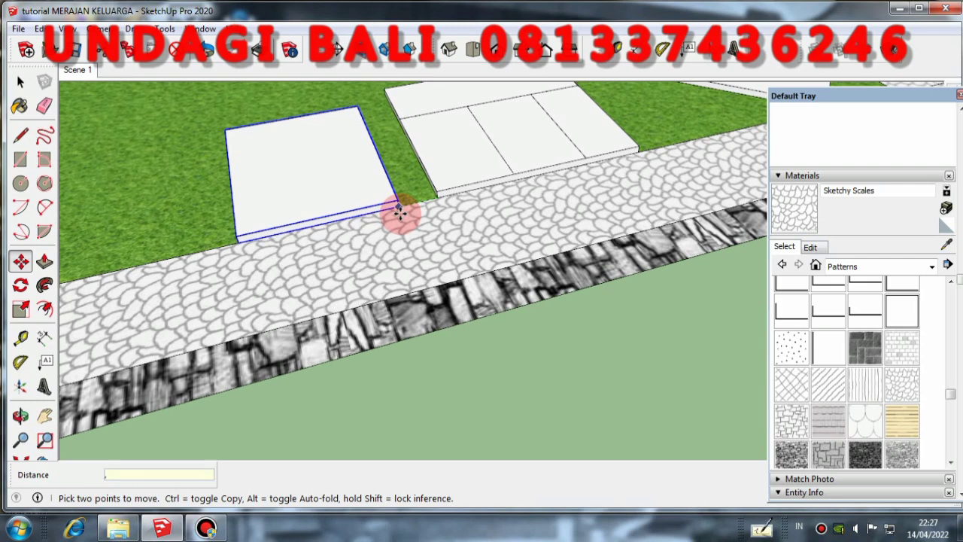
Step: Move the small slab 0,75 m away from the divided slab, along the side paved strip
{"action": "key", "text": "Return"}
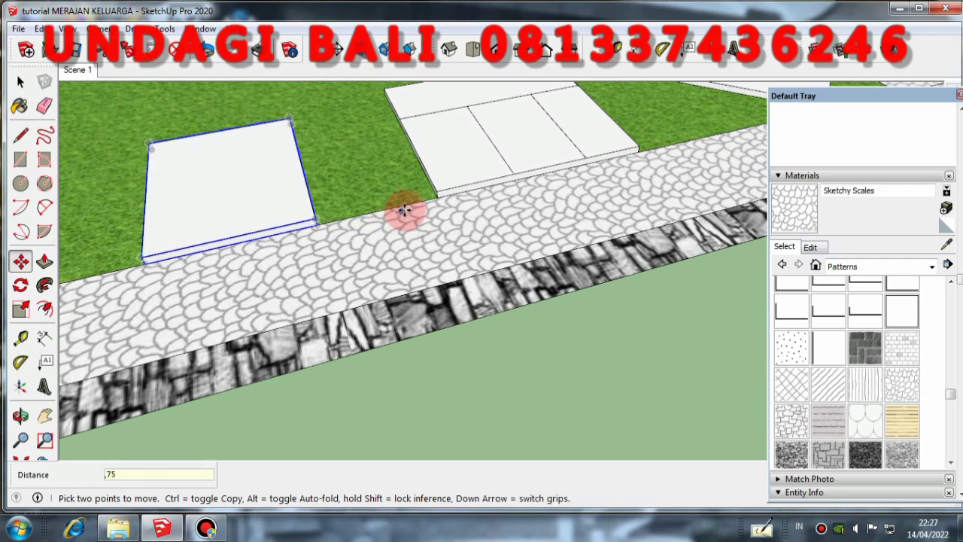
{"action": "scroll", "coordinate": [404, 210], "scroll_direction": "down", "scroll_amount": 4}
{"action": "middle_click_drag", "start_coordinate": [533, 281], "coordinate": [400, 163]}
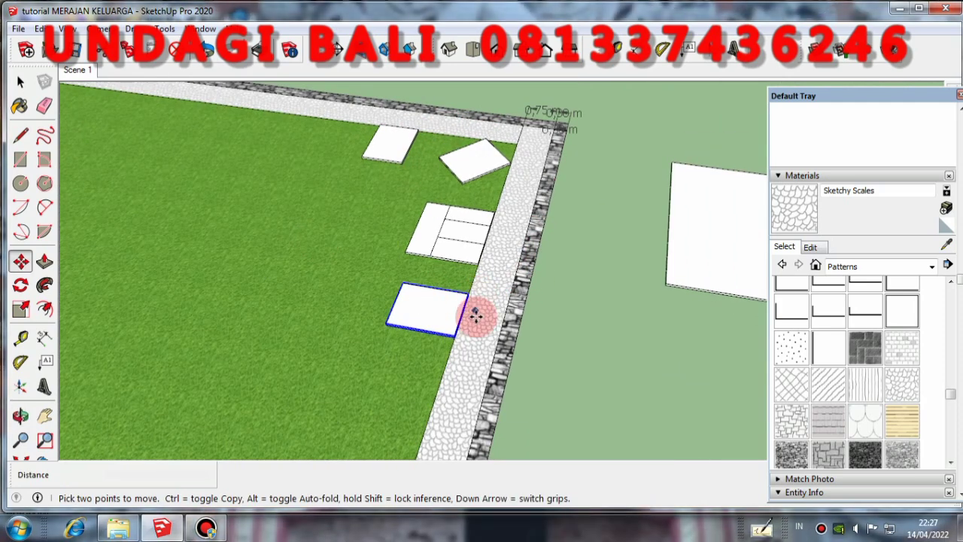
{"action": "middle_click_drag", "start_coordinate": [477, 316], "coordinate": [392, 301]}
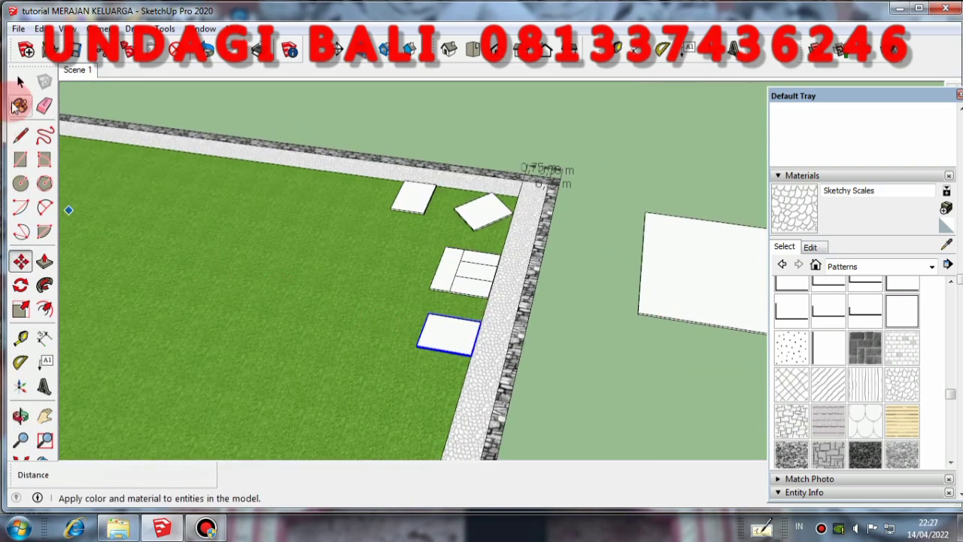
{"action": "left_click", "coordinate": [20, 81]}
{"action": "middle_click_drag", "start_coordinate": [451, 264], "coordinate": [619, 277]}
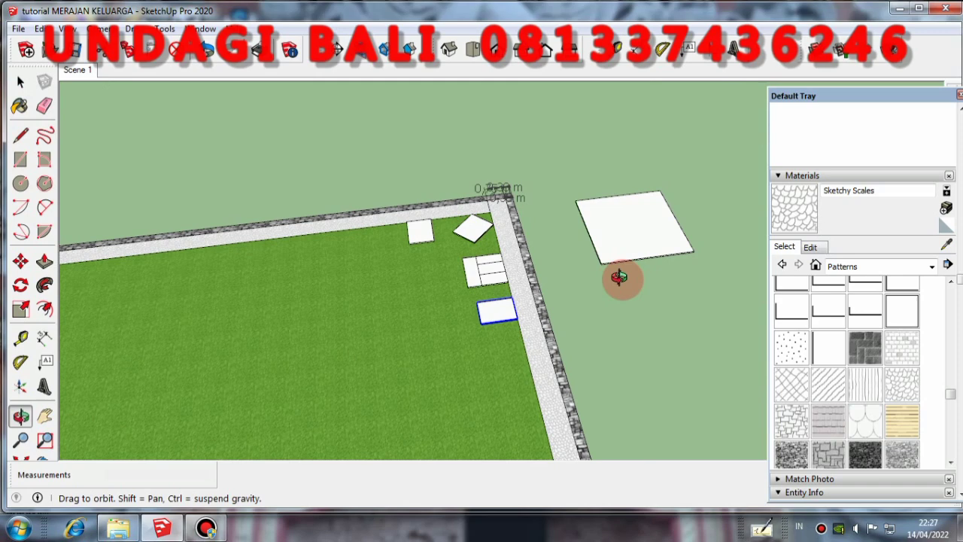
{"action": "left_click", "coordinate": [369, 293]}
Step: Draw a guide line from the corner of the slab at the back paved strip, along its edge and out across the grass
{"action": "scroll", "coordinate": [401, 360], "scroll_direction": "up", "scroll_amount": 2}
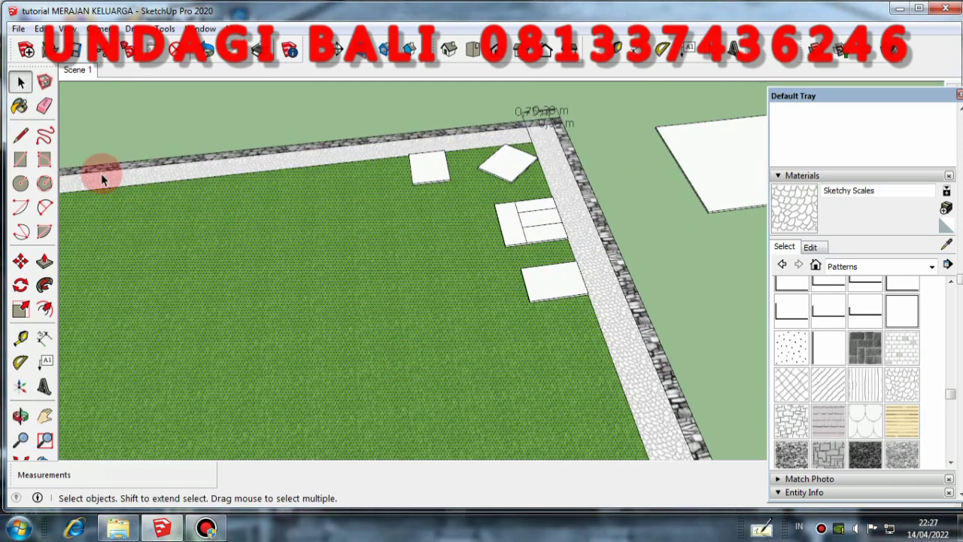
{"action": "left_click", "coordinate": [20, 134]}
{"action": "scroll", "coordinate": [294, 183], "scroll_direction": "up", "scroll_amount": 2}
{"action": "middle_click_drag", "start_coordinate": [295, 183], "coordinate": [441, 189]}
{"action": "scroll", "coordinate": [427, 181], "scroll_direction": "up", "scroll_amount": 2}
{"action": "scroll", "coordinate": [418, 157], "scroll_direction": "up", "scroll_amount": 2}
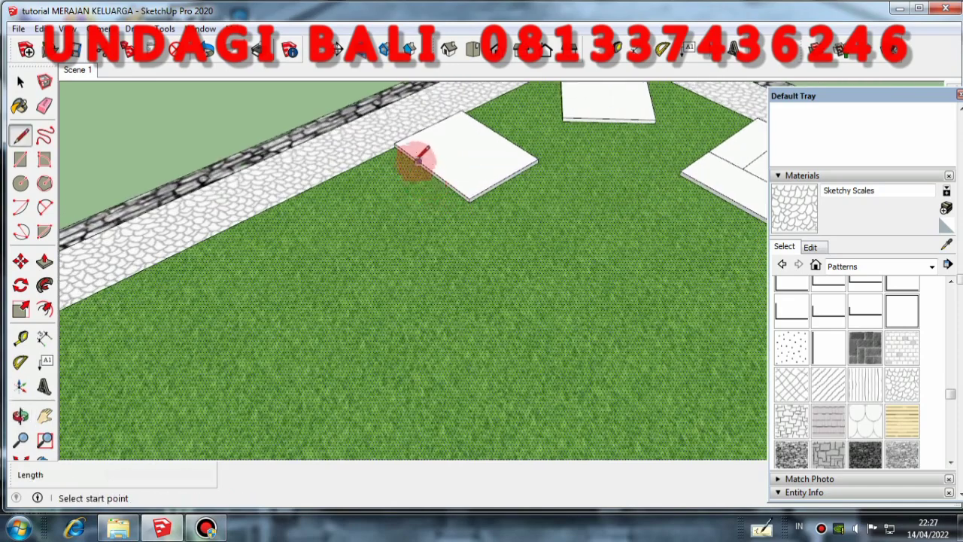
{"action": "scroll", "coordinate": [398, 158], "scroll_direction": "up", "scroll_amount": 2}
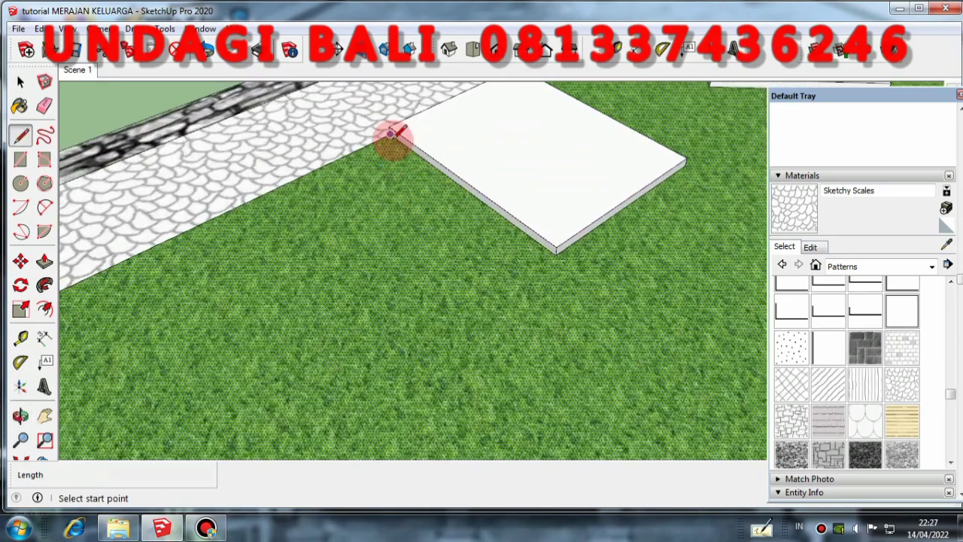
{"action": "left_click", "coordinate": [391, 134]}
{"action": "scroll", "coordinate": [373, 141], "scroll_direction": "down", "scroll_amount": 5}
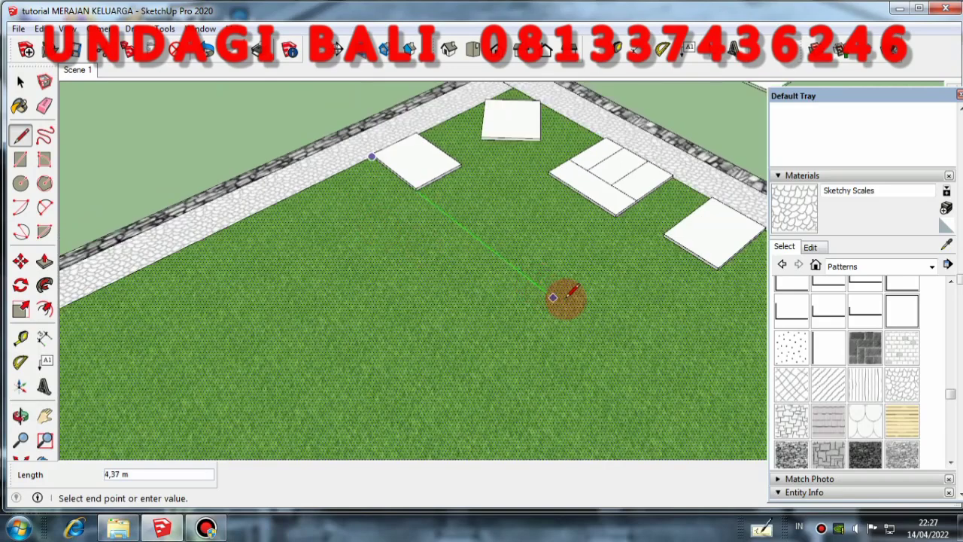
{"action": "left_click", "coordinate": [634, 352]}
{"action": "key", "text": "Escape"}
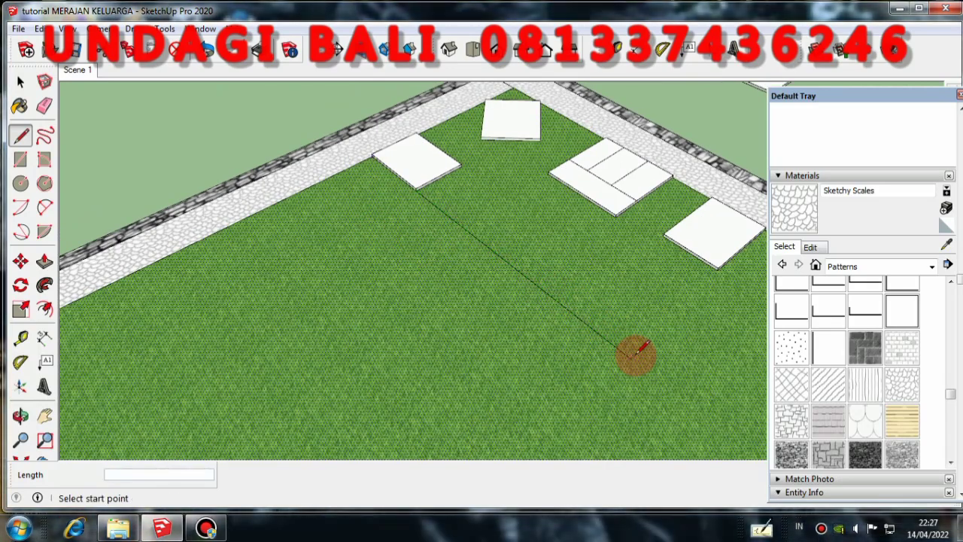
Step: Draw a guide line from the divided slab's corner at the side paved strip, along its edge and across the first guide line
{"action": "scroll", "coordinate": [437, 288], "scroll_direction": "down", "scroll_amount": 3}
{"action": "middle_click_drag", "start_coordinate": [437, 288], "coordinate": [570, 249]}
{"action": "scroll", "coordinate": [546, 147], "scroll_direction": "up", "scroll_amount": 3}
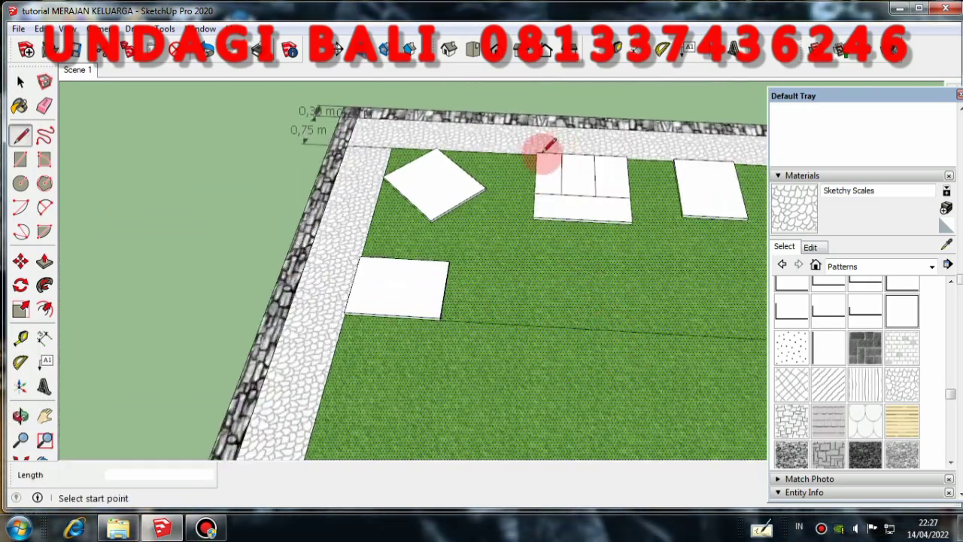
{"action": "scroll", "coordinate": [534, 158], "scroll_direction": "up", "scroll_amount": 2}
{"action": "middle_click_drag", "start_coordinate": [520, 168], "coordinate": [473, 208]}
{"action": "scroll", "coordinate": [482, 188], "scroll_direction": "up", "scroll_amount": 3}
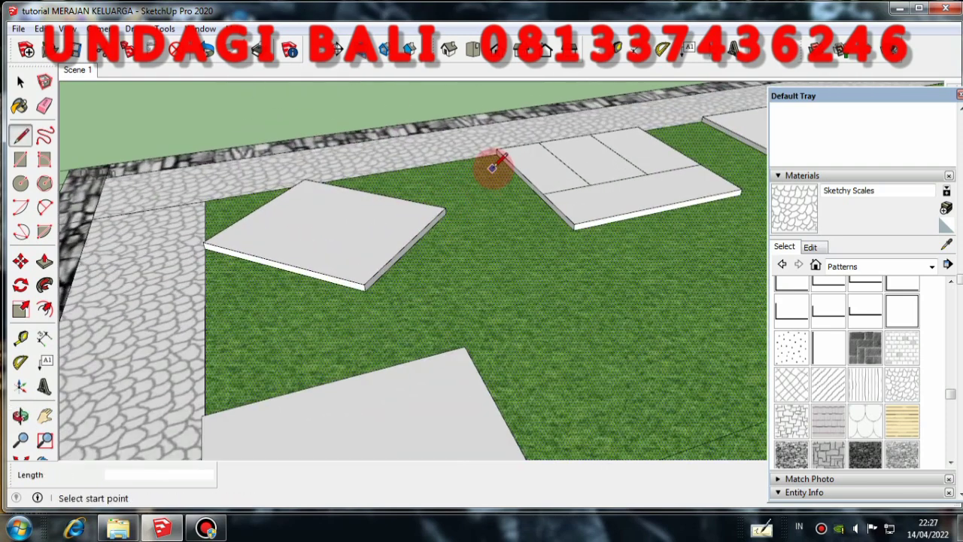
{"action": "scroll", "coordinate": [495, 160], "scroll_direction": "up", "scroll_amount": 2}
{"action": "scroll", "coordinate": [498, 152], "scroll_direction": "down", "scroll_amount": 5}
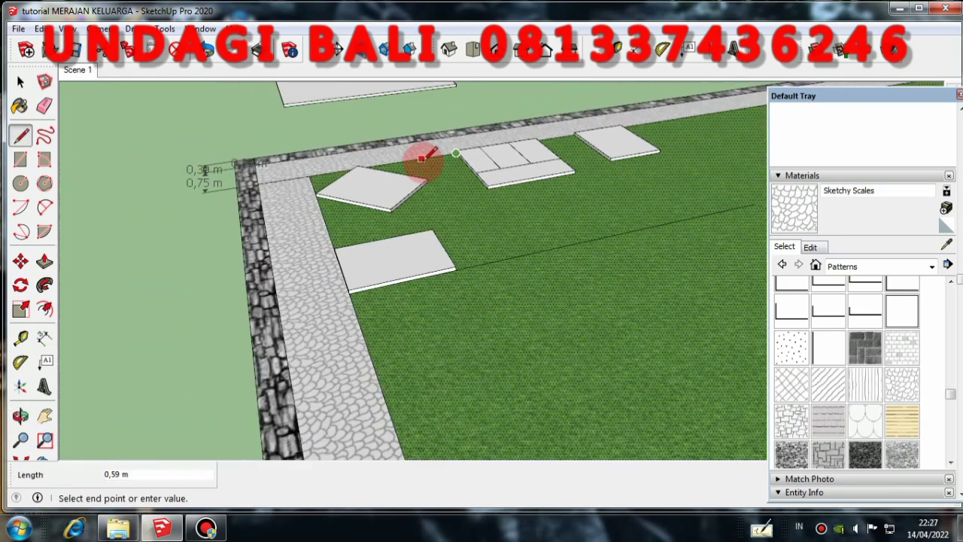
{"action": "middle_click_drag", "start_coordinate": [555, 269], "coordinate": [329, 307]}
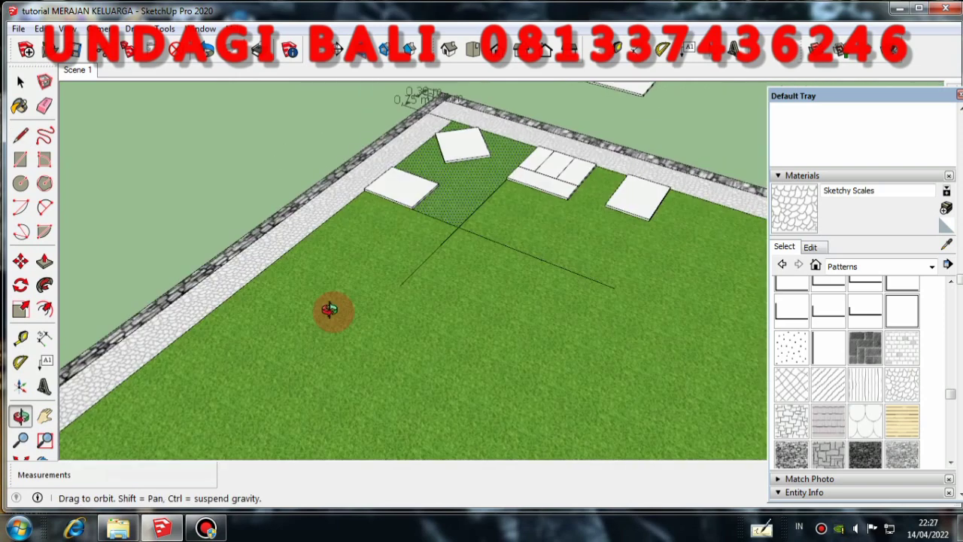
Step: Examine the two crossing guide lines and the slabs around them at the paved corner of the plot
{"action": "left_click", "coordinate": [25, 85]}
{"action": "scroll", "coordinate": [387, 272], "scroll_direction": "down", "scroll_amount": 2}
{"action": "middle_click_drag", "start_coordinate": [387, 272], "coordinate": [409, 235]}
{"action": "scroll", "coordinate": [415, 260], "scroll_direction": "down", "scroll_amount": 2}
{"action": "scroll", "coordinate": [409, 236], "scroll_direction": "up", "scroll_amount": 2}
{"action": "scroll", "coordinate": [409, 235], "scroll_direction": "up", "scroll_amount": 1}
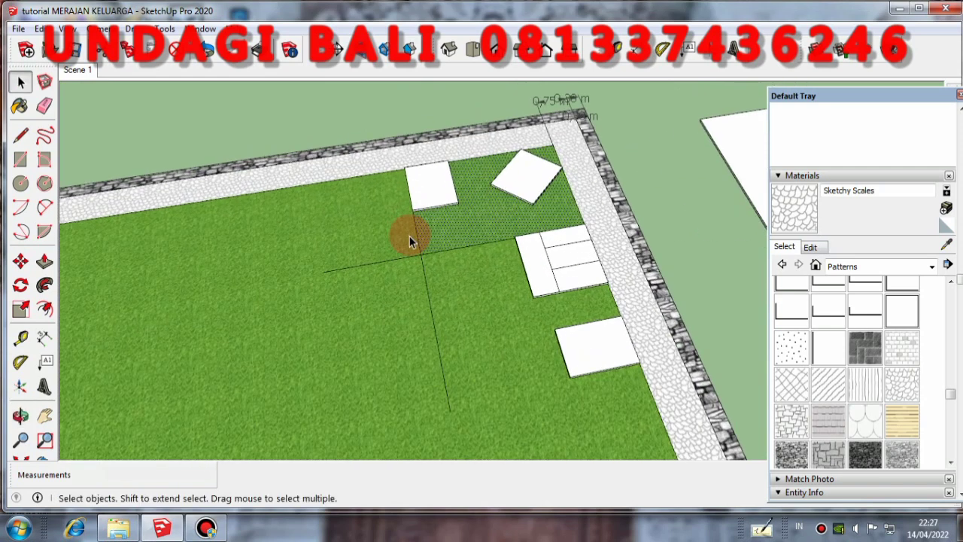
{"action": "scroll", "coordinate": [411, 245], "scroll_direction": "down", "scroll_amount": 2}
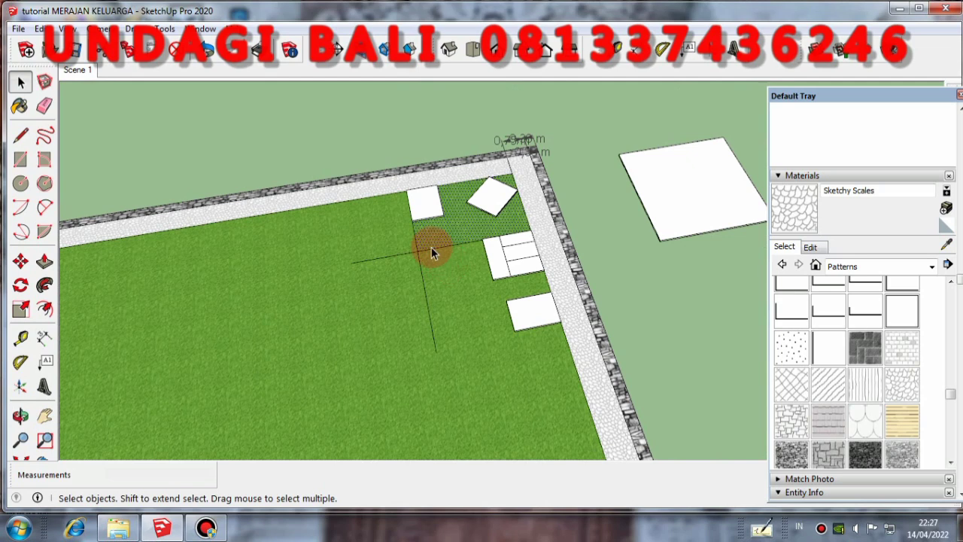
{"action": "scroll", "coordinate": [421, 250], "scroll_direction": "up", "scroll_amount": 2}
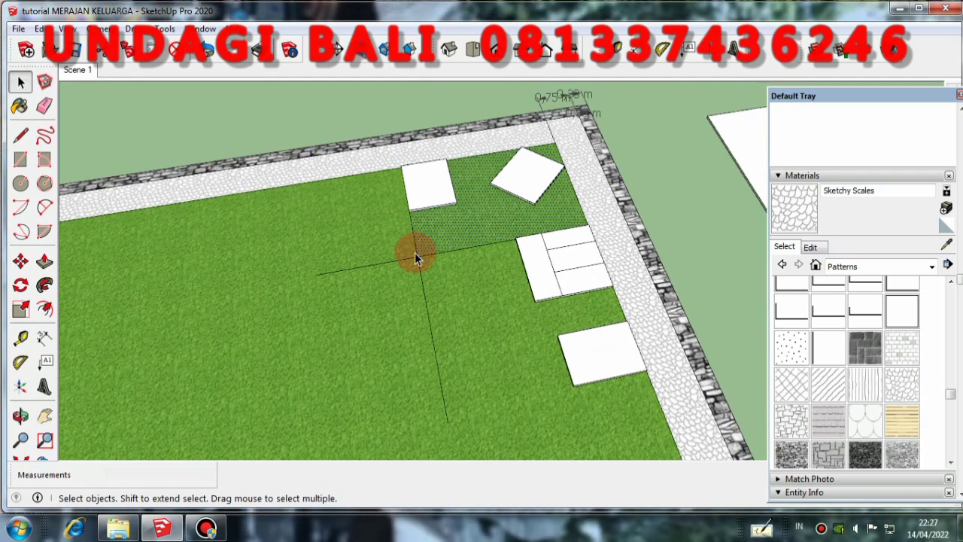
{"action": "scroll", "coordinate": [414, 256], "scroll_direction": "up", "scroll_amount": 1}
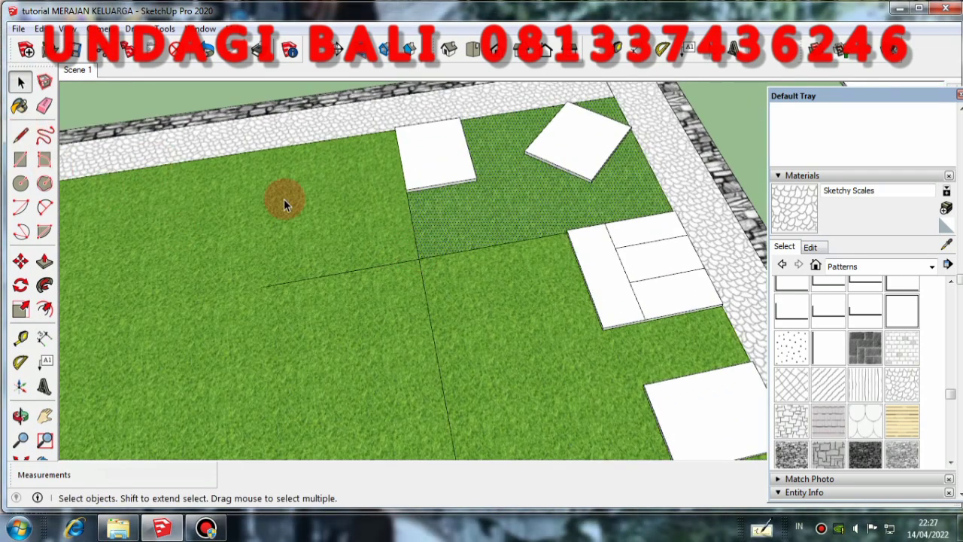
Step: Mark off 0,75 m from the guide line crossing, along the line that extends the divided slab's edge onto the open grass
{"action": "middle_click_drag", "start_coordinate": [279, 200], "coordinate": [426, 194]}
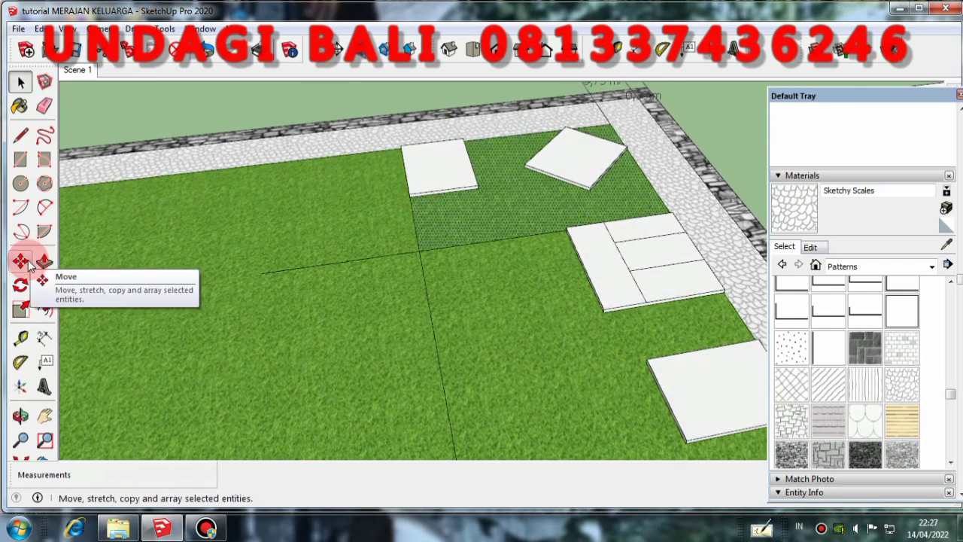
{"action": "left_click", "coordinate": [20, 134]}
{"action": "left_click", "coordinate": [419, 250]}
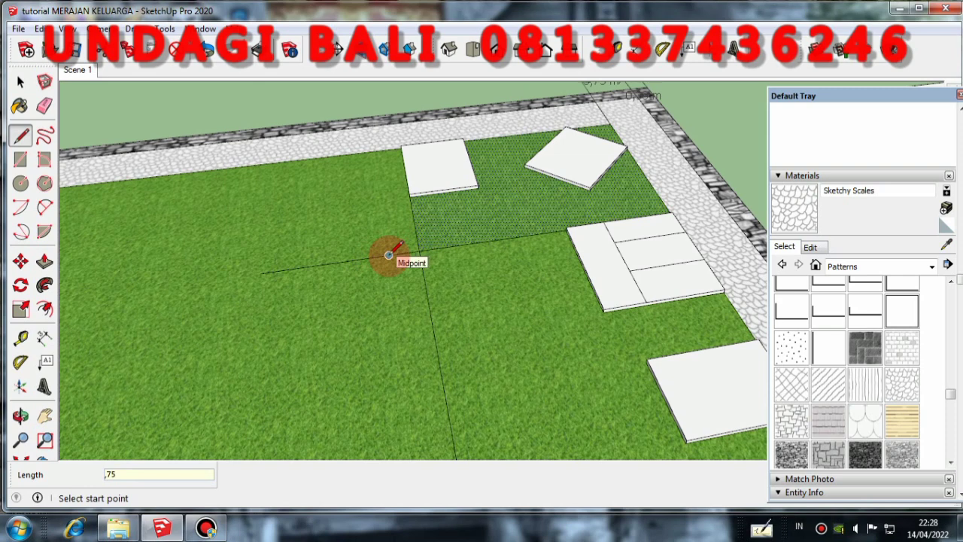
{"action": "left_click", "coordinate": [389, 255]}
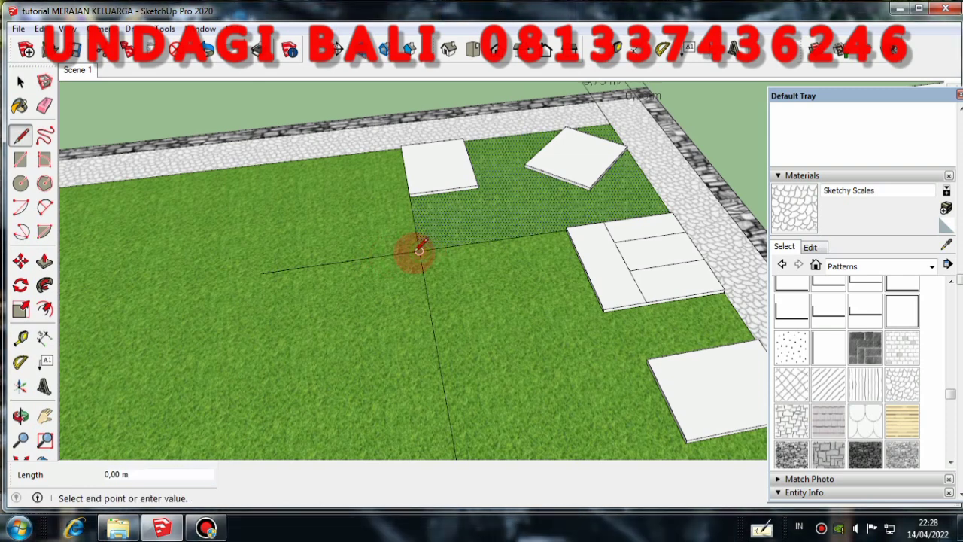
Step: Draw a guide line from the paved strip's edge through the 0,75 m mark and out across the grass, parallel to the green axis
{"action": "left_click", "coordinate": [358, 260]}
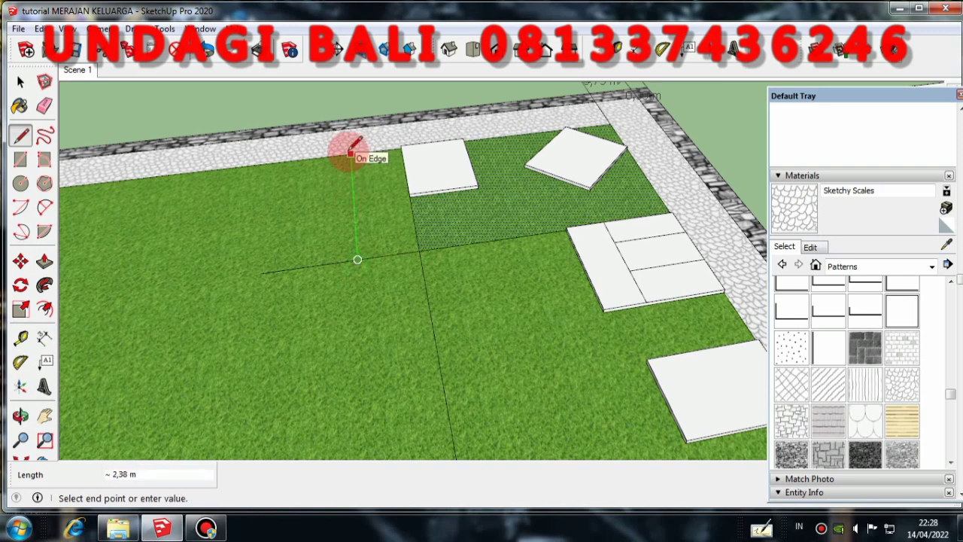
{"action": "scroll", "coordinate": [352, 151], "scroll_direction": "down", "scroll_amount": 3}
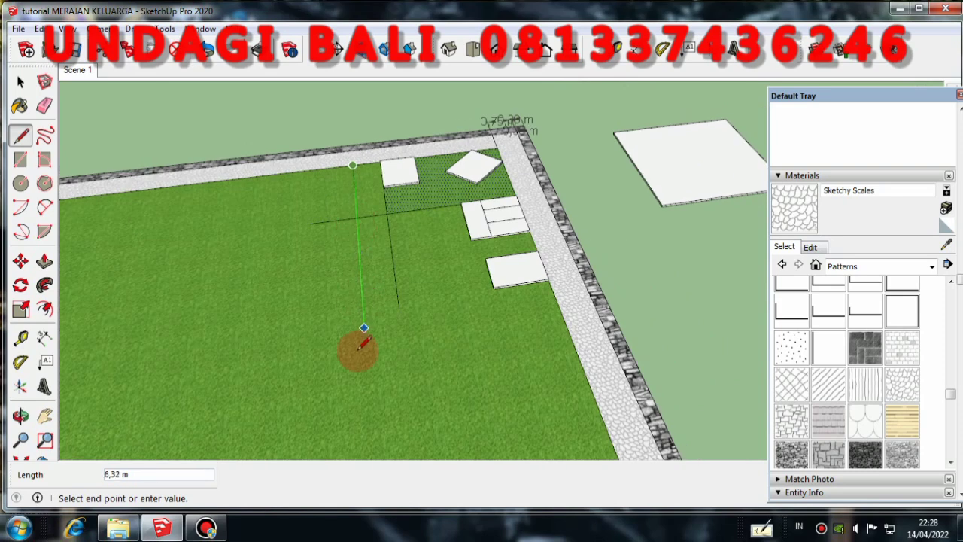
{"action": "left_click", "coordinate": [365, 353]}
{"action": "key", "text": "Escape"}
{"action": "key", "text": "space"}
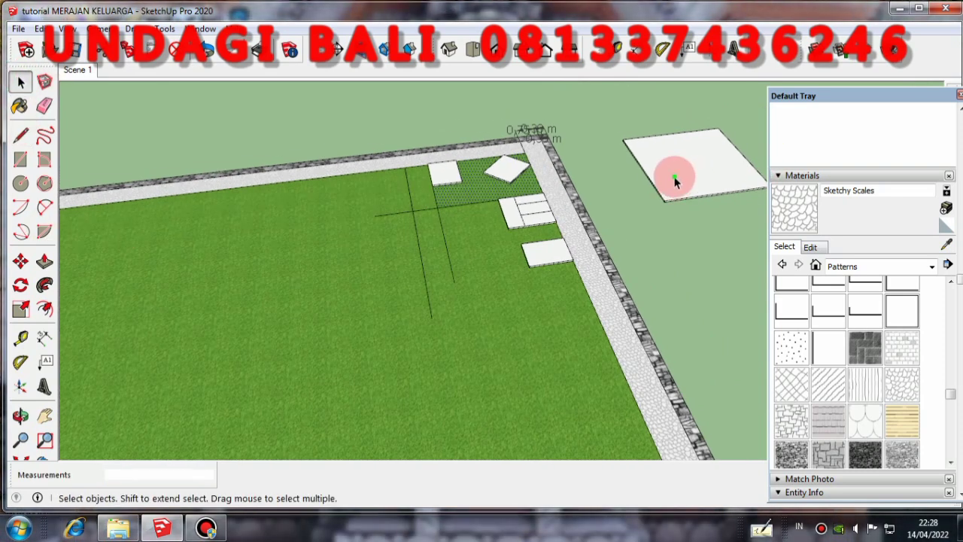
Step: Select the large slab lying outside the boundary wall and begin moving it
{"action": "left_click", "coordinate": [679, 185]}
{"action": "middle_click_drag", "start_coordinate": [679, 185], "coordinate": [587, 348]}
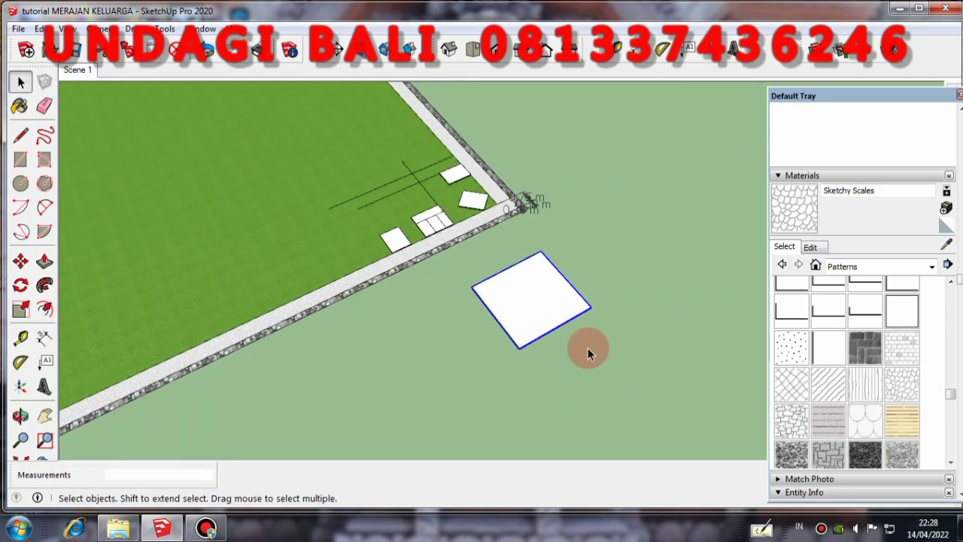
{"action": "left_click", "coordinate": [20, 260]}
{"action": "scroll", "coordinate": [564, 296], "scroll_direction": "up", "scroll_amount": 4}
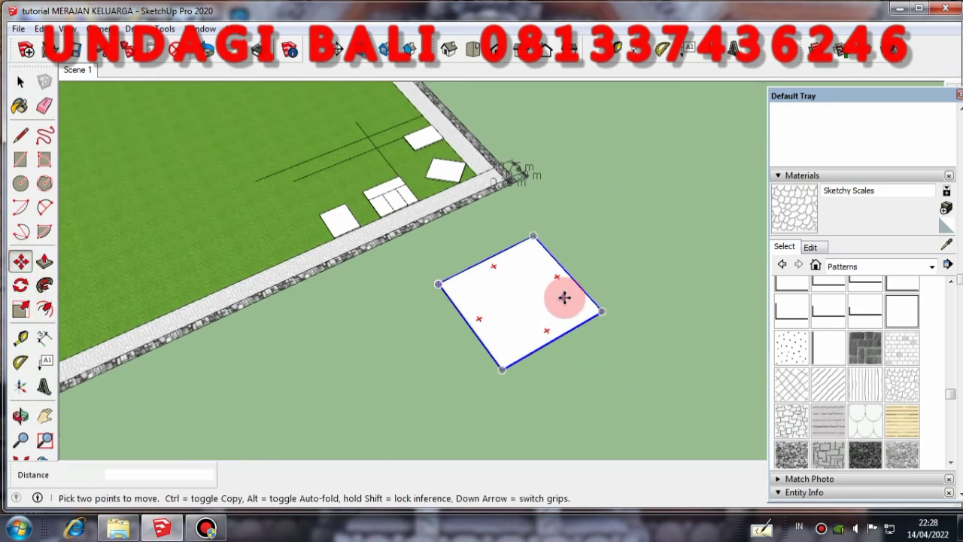
Step: Move the large slab by its corner onto the grass, placing that corner at the intersection of the construction lines
{"action": "middle_click_drag", "start_coordinate": [597, 325], "coordinate": [565, 279]}
{"action": "left_click", "coordinate": [554, 226]}
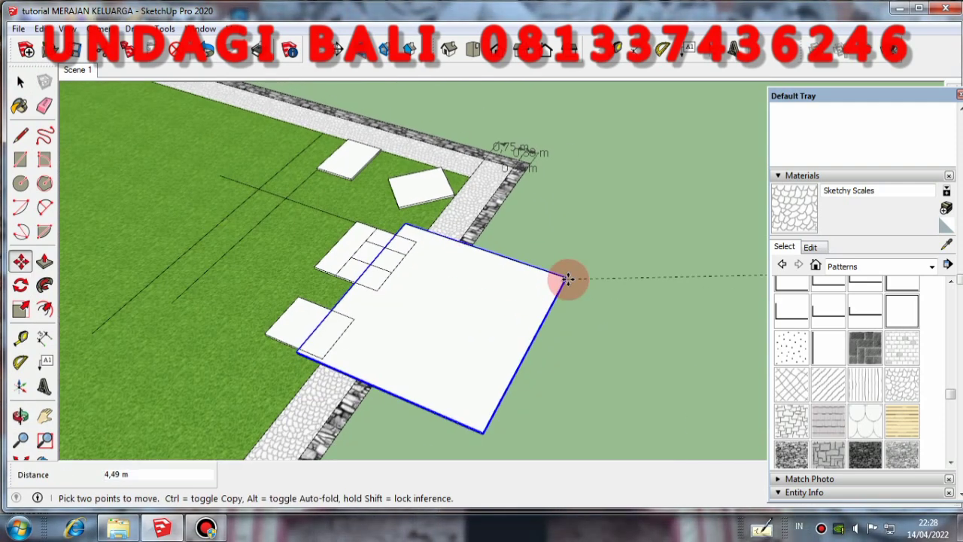
{"action": "scroll", "coordinate": [311, 200], "scroll_direction": "up", "scroll_amount": 4}
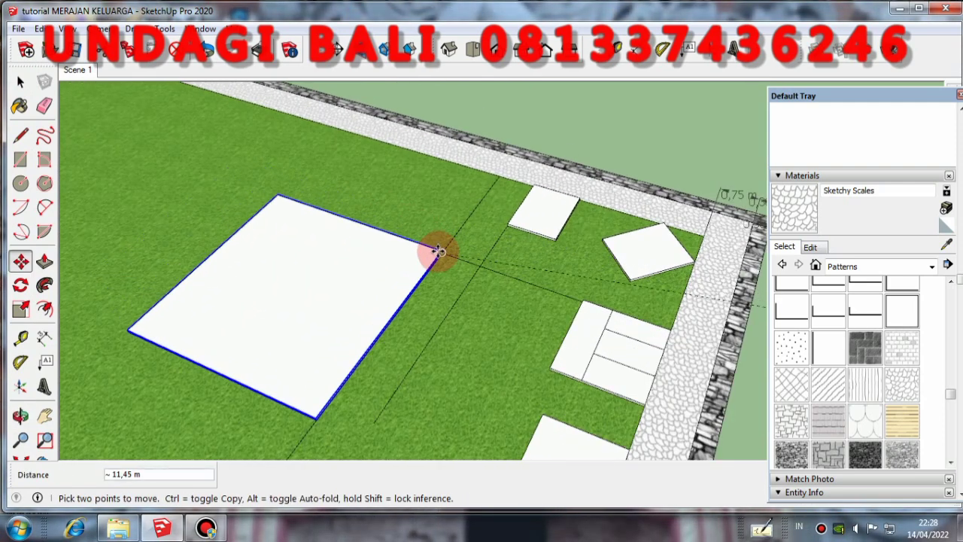
{"action": "mouse_move", "coordinate": [438, 252]}
{"action": "middle_mouse_down"}
{"action": "mouse_move", "coordinate": [344, 208]}
{"action": "mouse_move", "coordinate": [312, 178]}
{"action": "mouse_move", "coordinate": [445, 238]}
{"action": "mouse_move", "coordinate": [517, 257]}
{"action": "mouse_move", "coordinate": [564, 189]}
{"action": "middle_mouse_up"}
{"action": "scroll", "coordinate": [486, 189], "scroll_direction": "down", "scroll_amount": 5}
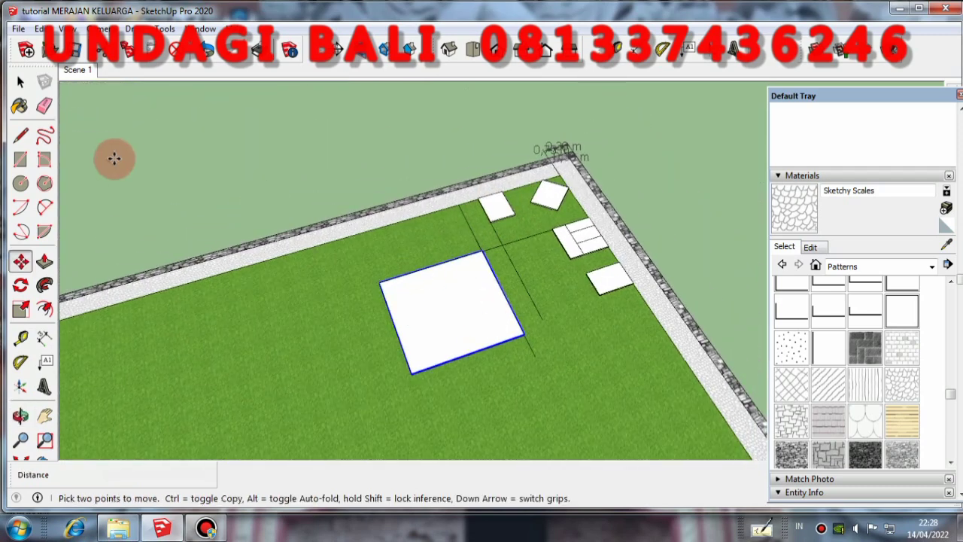
Step: Erase the construction lines around the large slab and the smaller slabs, including the leftover segment at the slab's corner
{"action": "left_click", "coordinate": [45, 109]}
{"action": "scroll", "coordinate": [441, 236], "scroll_direction": "up", "scroll_amount": 2}
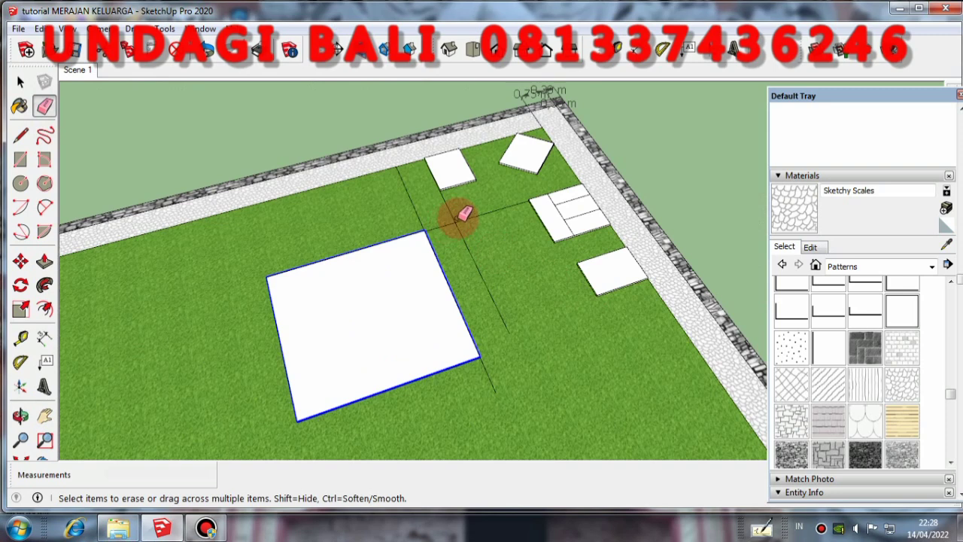
{"action": "mouse_move", "coordinate": [464, 213]}
{"action": "left_mouse_down"}
{"action": "mouse_move", "coordinate": [457, 237]}
{"action": "mouse_move", "coordinate": [436, 209]}
{"action": "left_mouse_up"}
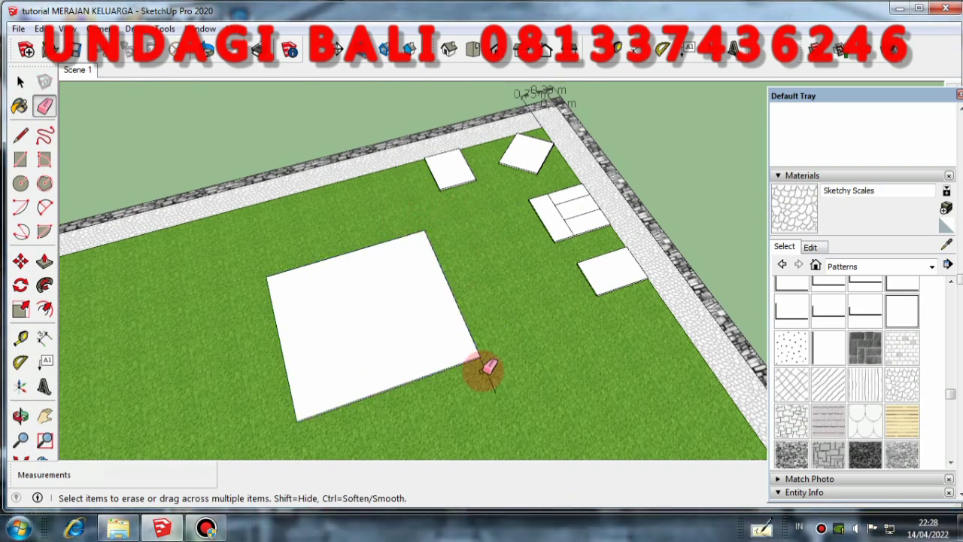
{"action": "left_click_drag", "start_coordinate": [482, 369], "coordinate": [516, 371]}
{"action": "middle_click_drag", "start_coordinate": [516, 372], "coordinate": [459, 361]}
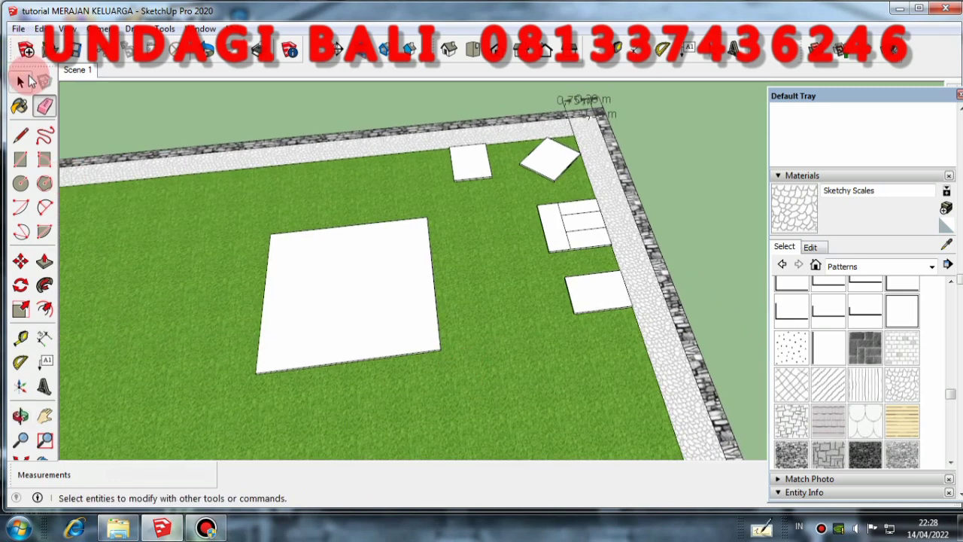
Step: Check the large slab and the smaller slabs near the corner by selecting them one after another
{"action": "left_click", "coordinate": [310, 240]}
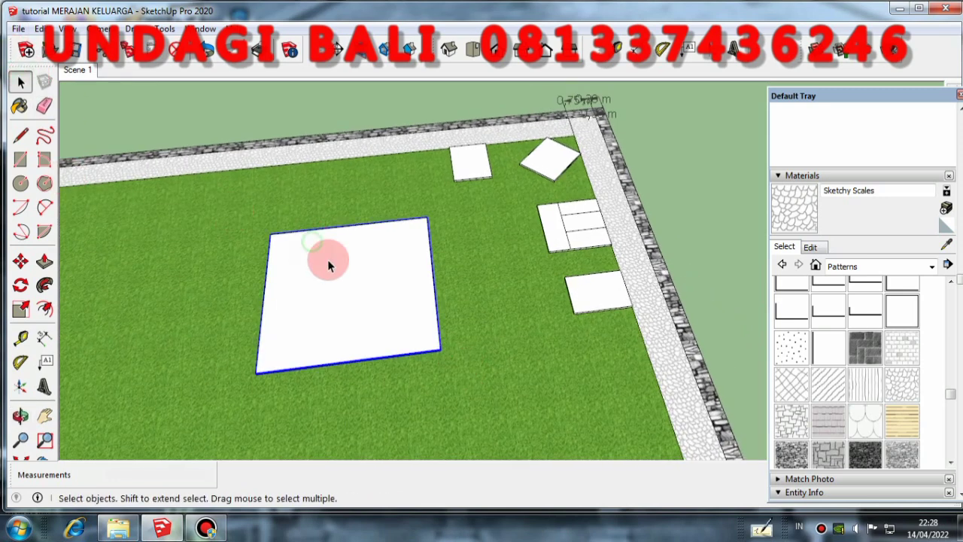
{"action": "left_click", "coordinate": [473, 162]}
{"action": "left_click", "coordinate": [551, 163]}
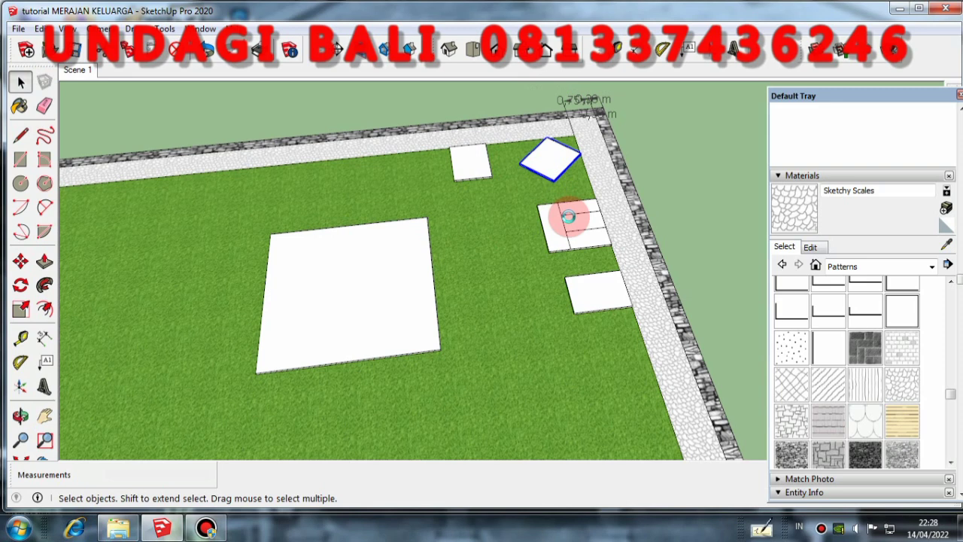
{"action": "left_click", "coordinate": [570, 221]}
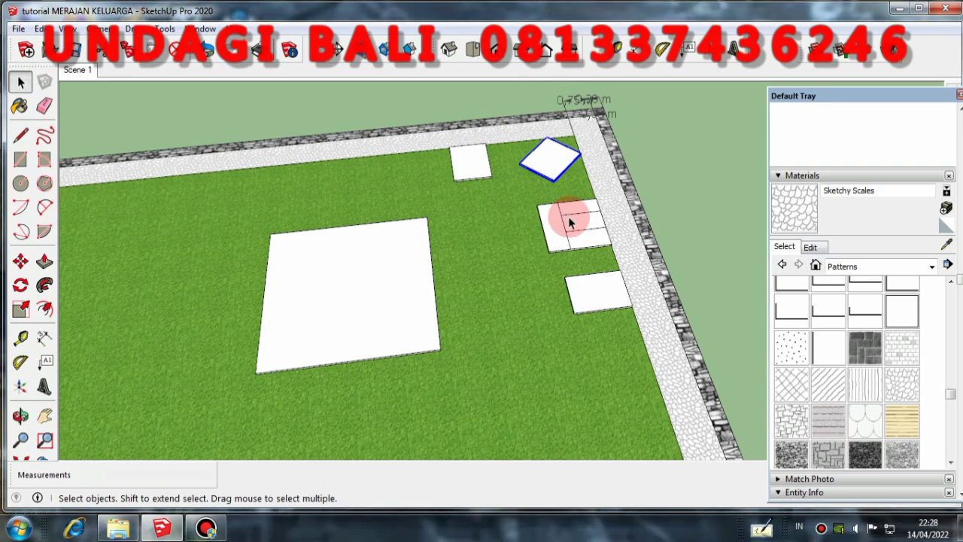
{"action": "left_click", "coordinate": [591, 286]}
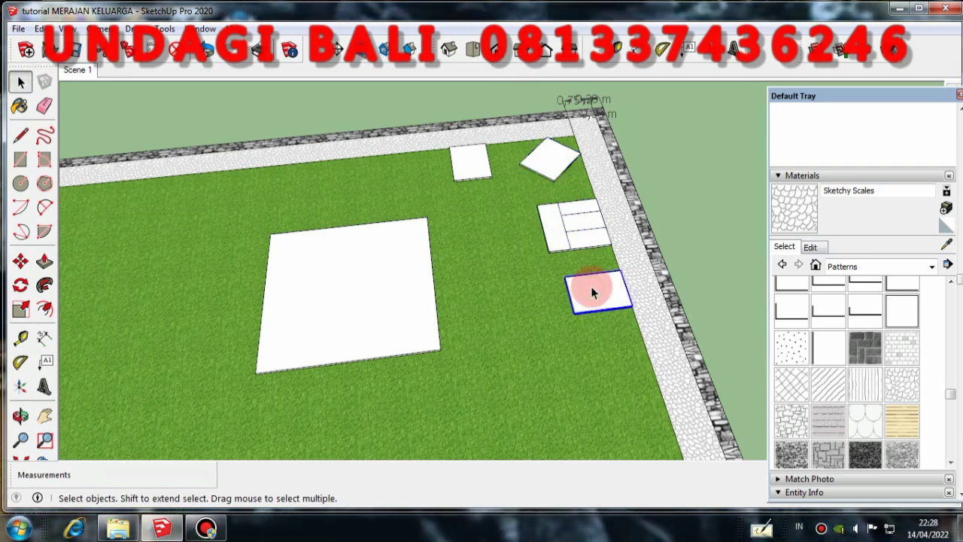
{"action": "left_click", "coordinate": [667, 177]}
Step: Examine the slab layout and its spacing from the stone path and wall from several viewing angles
{"action": "scroll", "coordinate": [666, 184], "scroll_direction": "down", "scroll_amount": 1}
{"action": "scroll", "coordinate": [666, 184], "scroll_direction": "down", "scroll_amount": 1}
{"action": "middle_click_drag", "start_coordinate": [408, 301], "coordinate": [361, 256]}
{"action": "middle_click_drag", "start_coordinate": [391, 226], "coordinate": [409, 173]}
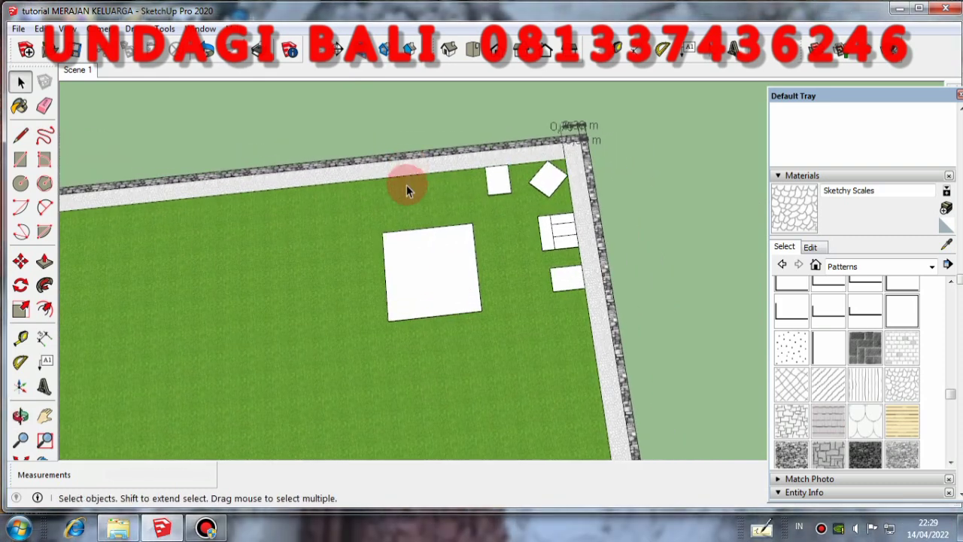
{"action": "scroll", "coordinate": [406, 169], "scroll_direction": "up", "scroll_amount": 5}
{"action": "scroll", "coordinate": [438, 133], "scroll_direction": "down", "scroll_amount": 4}
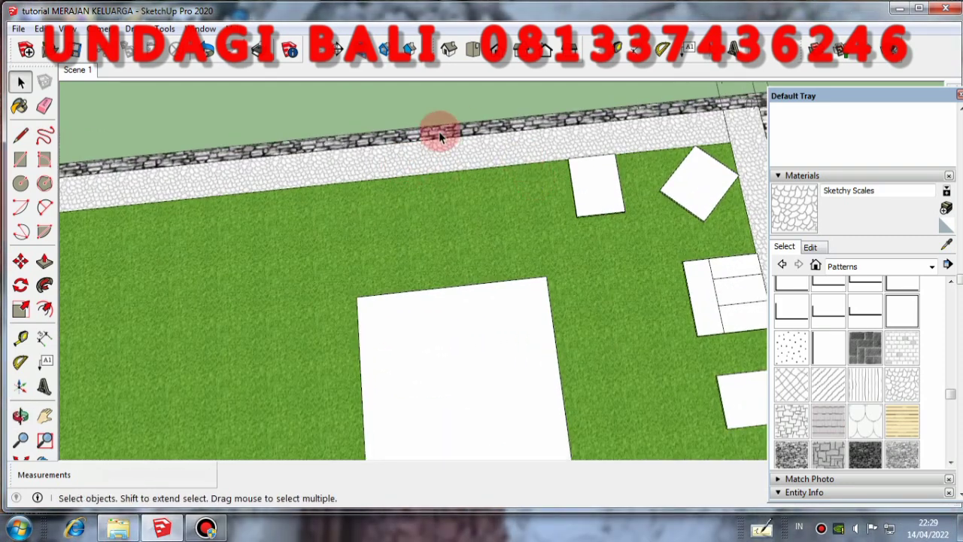
{"action": "scroll", "coordinate": [493, 150], "scroll_direction": "down", "scroll_amount": 2}
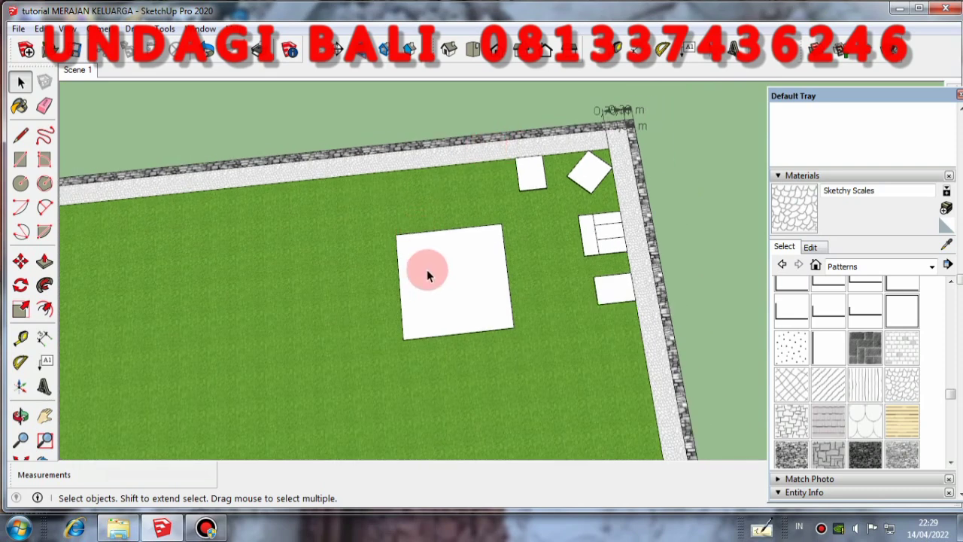
{"action": "middle_click_drag", "start_coordinate": [426, 275], "coordinate": [423, 178]}
{"action": "scroll", "coordinate": [426, 172], "scroll_direction": "down", "scroll_amount": 2}
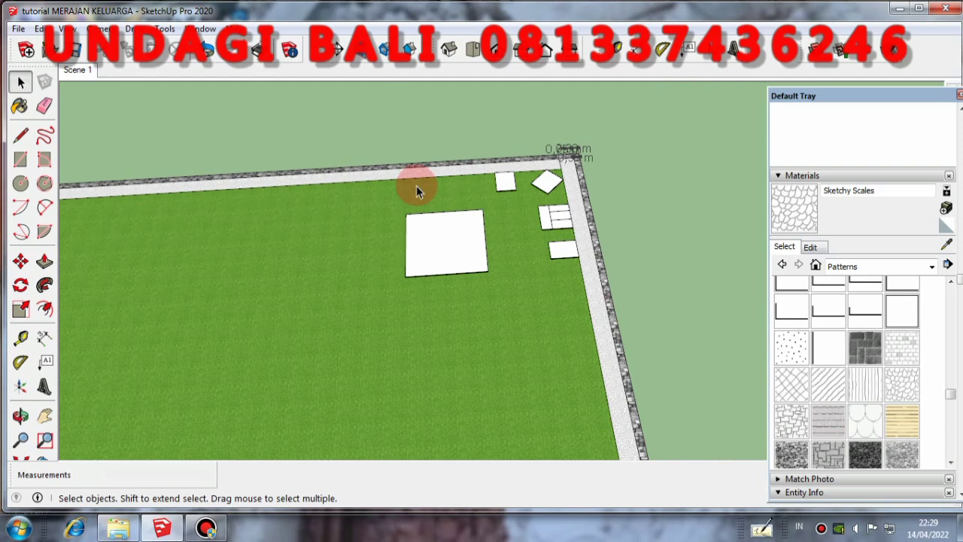
{"action": "scroll", "coordinate": [416, 188], "scroll_direction": "up", "scroll_amount": 3}
{"action": "middle_click_drag", "start_coordinate": [416, 188], "coordinate": [652, 116]}
{"action": "scroll", "coordinate": [357, 243], "scroll_direction": "up", "scroll_amount": 2}
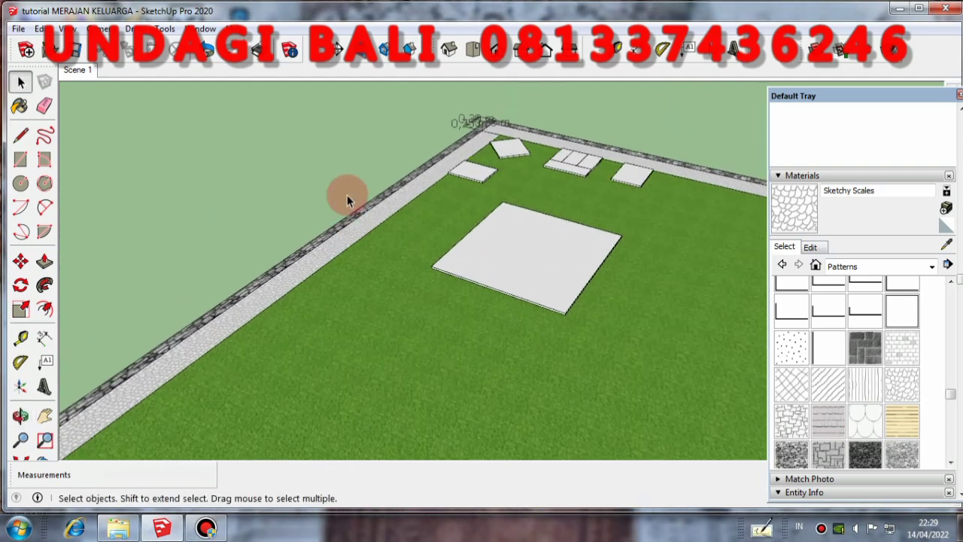
{"action": "middle_click_drag", "start_coordinate": [347, 194], "coordinate": [340, 302]}
{"action": "scroll", "coordinate": [427, 309], "scroll_direction": "up", "scroll_amount": 2}
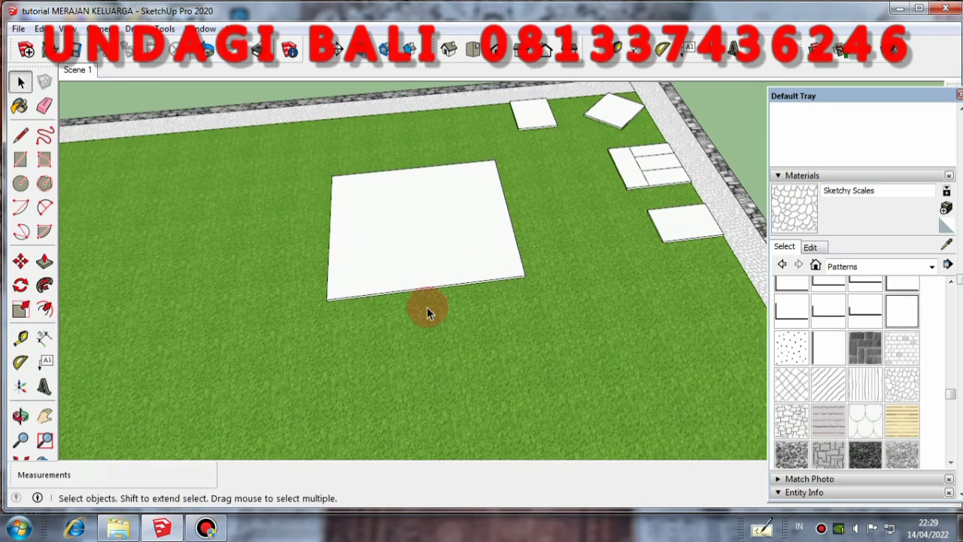
{"action": "scroll", "coordinate": [376, 238], "scroll_direction": "down", "scroll_amount": 2}
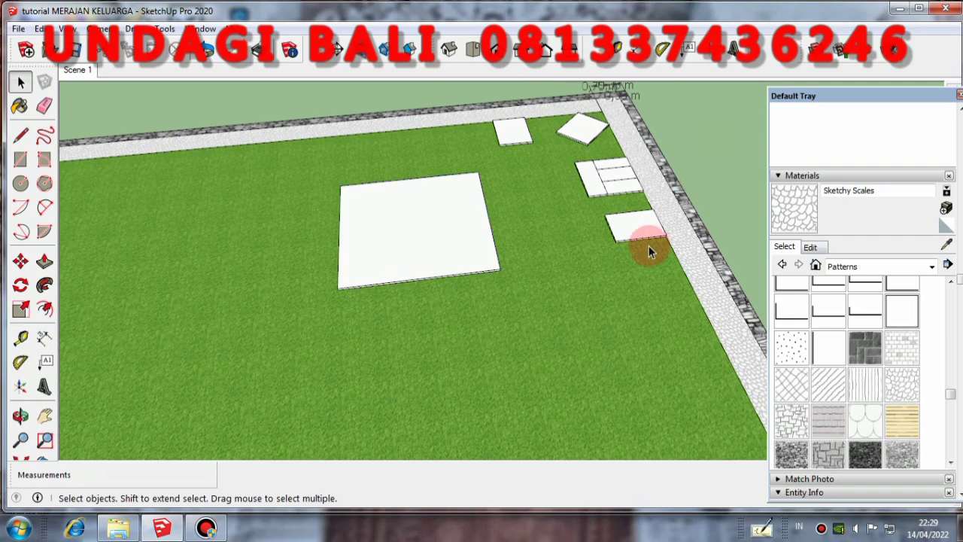
{"action": "scroll", "coordinate": [682, 206], "scroll_direction": "up", "scroll_amount": 3}
{"action": "middle_click_drag", "start_coordinate": [682, 206], "coordinate": [555, 197]}
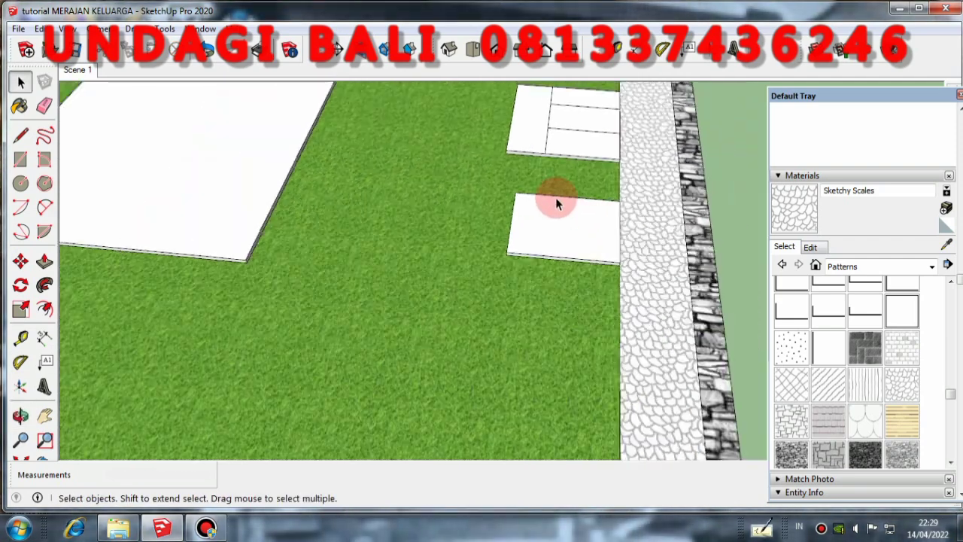
{"action": "scroll", "coordinate": [648, 195], "scroll_direction": "down", "scroll_amount": 3}
{"action": "middle_click_drag", "start_coordinate": [709, 207], "coordinate": [350, 272]}
Step: Draw a line along the large slab's outer side from its corner to the stone path, and extend it across the grass beyond the slab
{"action": "left_click", "coordinate": [20, 134]}
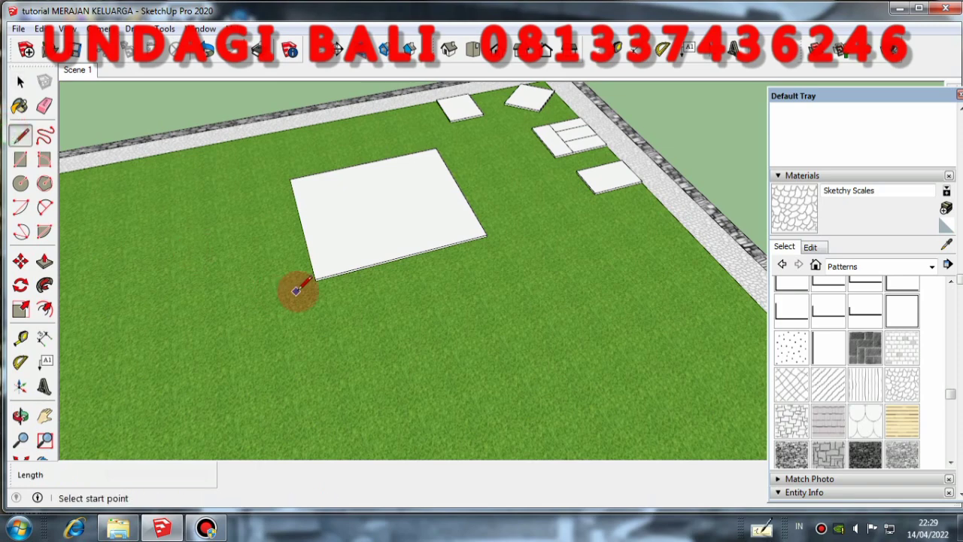
{"action": "scroll", "coordinate": [315, 280], "scroll_direction": "up", "scroll_amount": 1}
{"action": "scroll", "coordinate": [315, 279], "scroll_direction": "up", "scroll_amount": 2}
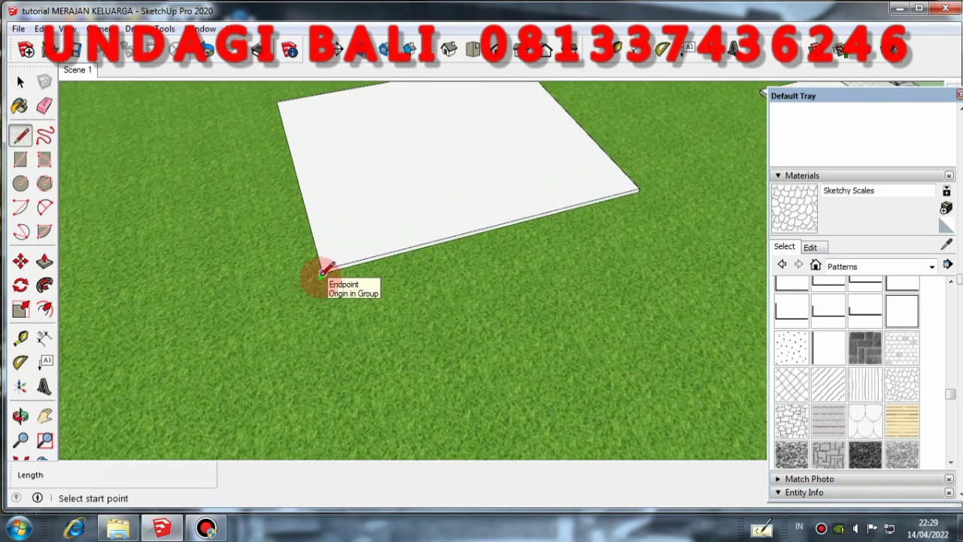
{"action": "left_click", "coordinate": [322, 272]}
{"action": "scroll", "coordinate": [376, 342], "scroll_direction": "down", "scroll_amount": 3}
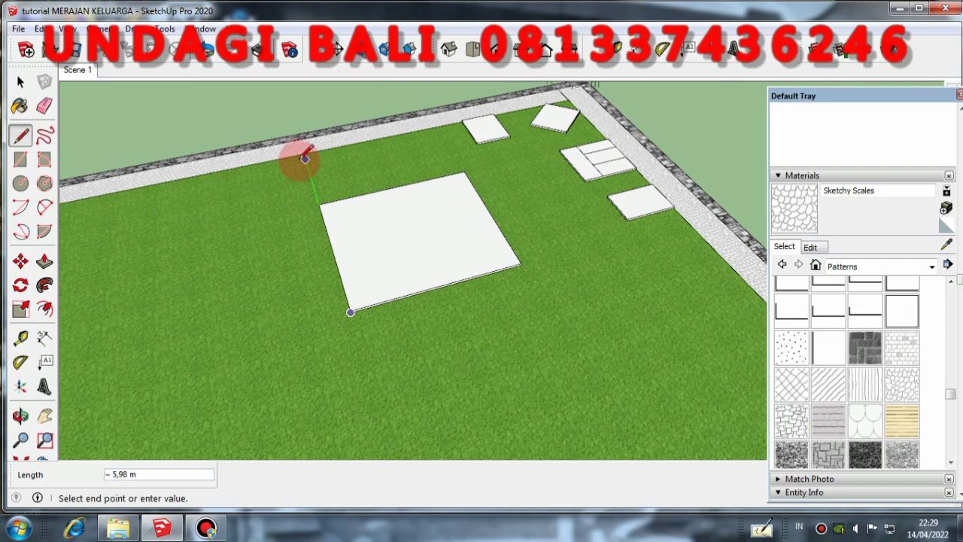
{"action": "left_click", "coordinate": [300, 156]}
{"action": "scroll", "coordinate": [300, 154], "scroll_direction": "down", "scroll_amount": 3}
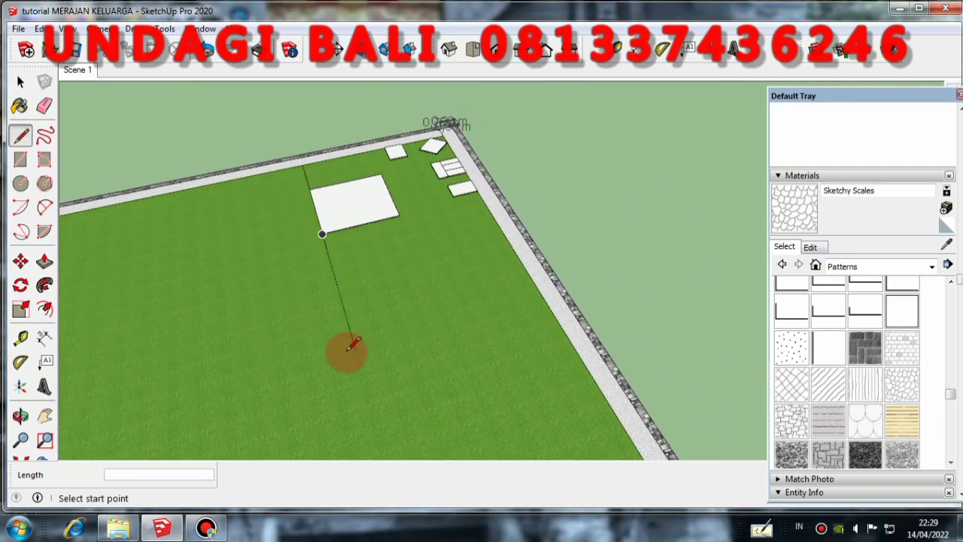
Step: Mark 0.75 m along the stone path's edge from the first line and draw a parallel line across the grass from there
{"action": "scroll", "coordinate": [342, 316], "scroll_direction": "up", "scroll_amount": 2}
{"action": "middle_click_drag", "start_coordinate": [333, 279], "coordinate": [315, 210]}
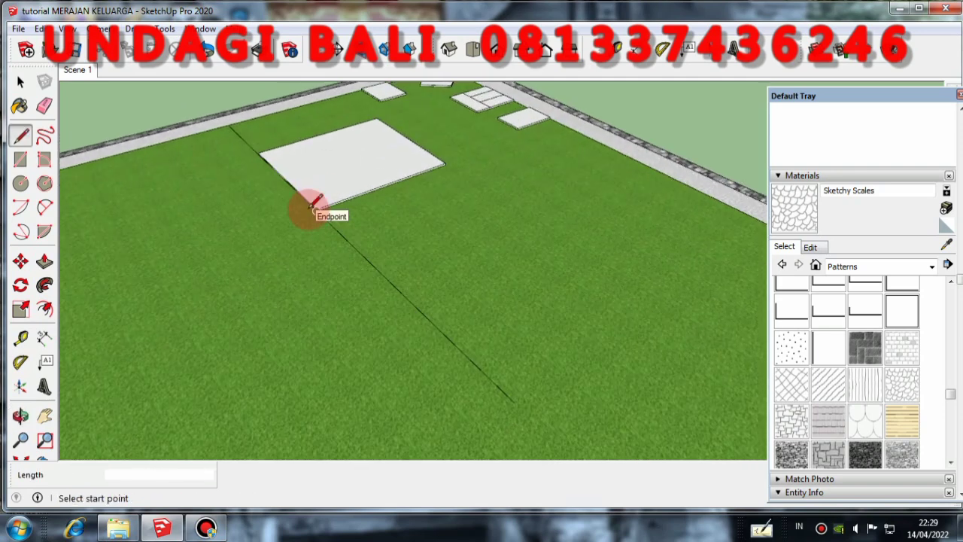
{"action": "scroll", "coordinate": [313, 207], "scroll_direction": "up", "scroll_amount": 1}
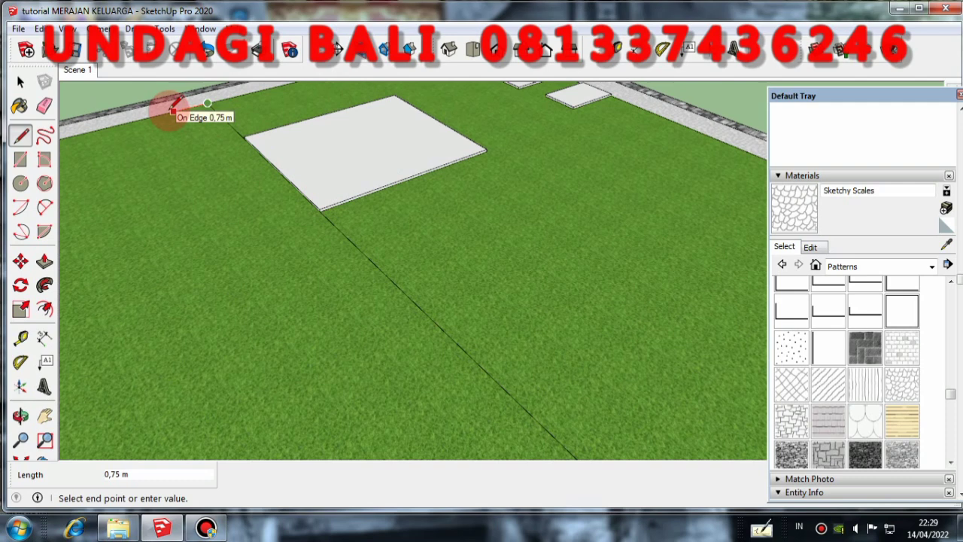
{"action": "key", "text": "Return"}
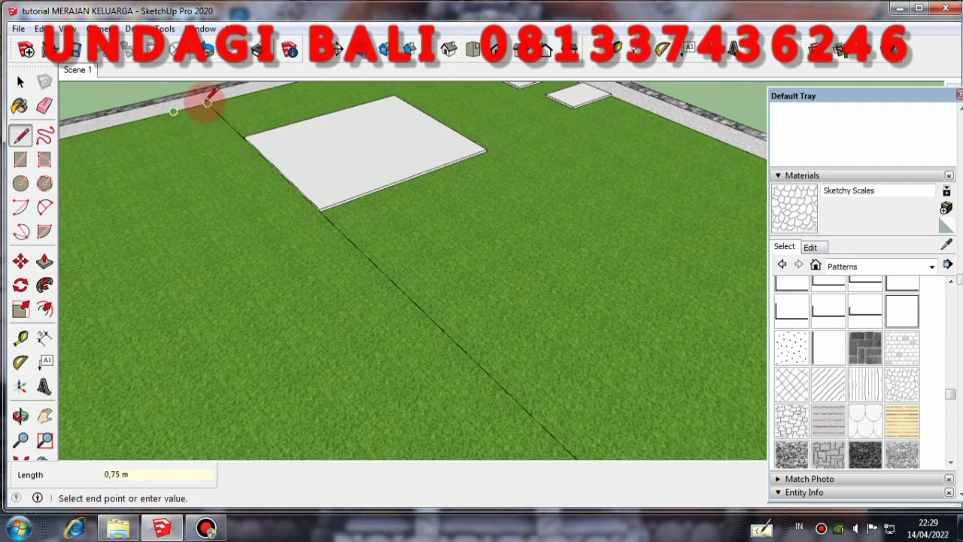
{"action": "scroll", "coordinate": [219, 181], "scroll_direction": "down", "scroll_amount": 1}
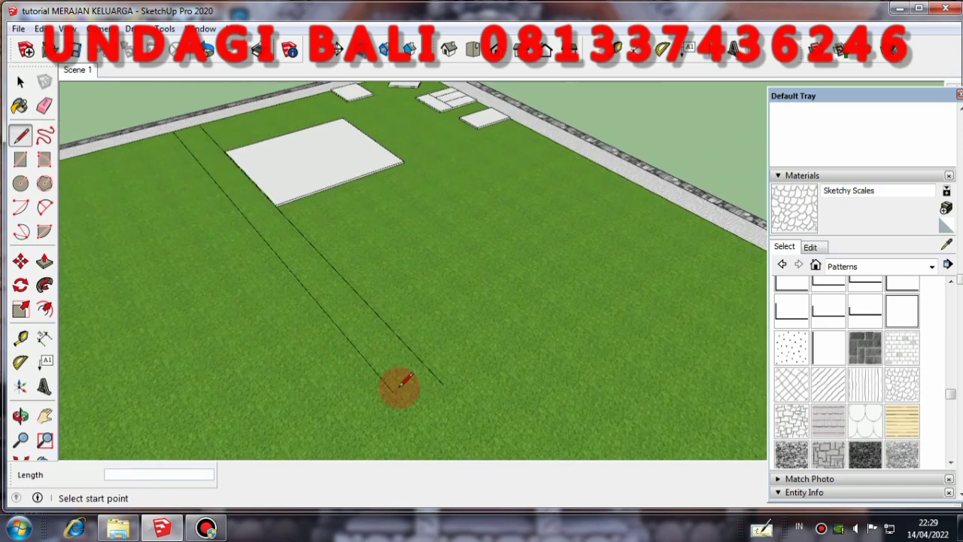
{"action": "middle_click_drag", "start_coordinate": [393, 392], "coordinate": [154, 230]}
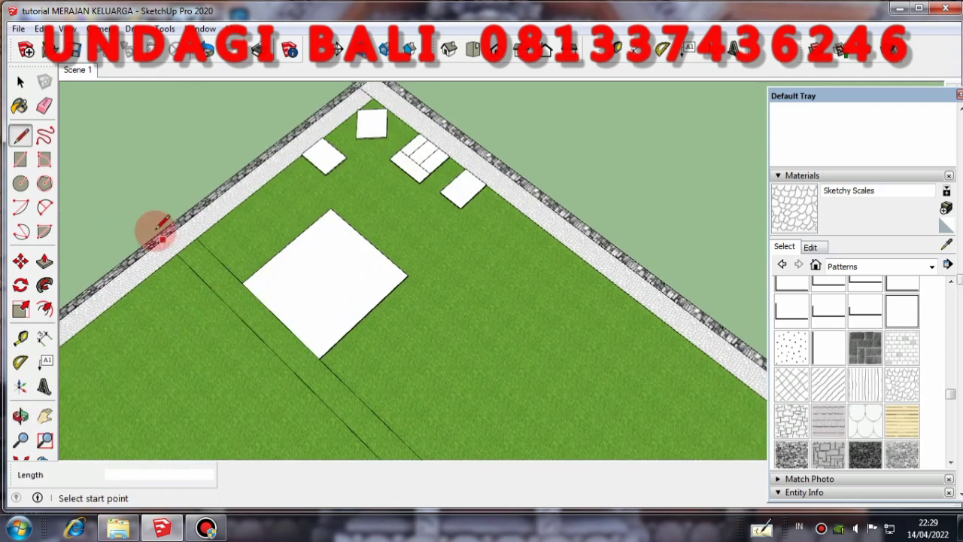
Step: Mark 0.30 m further along the path's edge and draw a third parallel line about 12.8 m long across the grass
{"action": "scroll", "coordinate": [165, 241], "scroll_direction": "up", "scroll_amount": 3}
{"action": "left_click", "coordinate": [164, 239]}
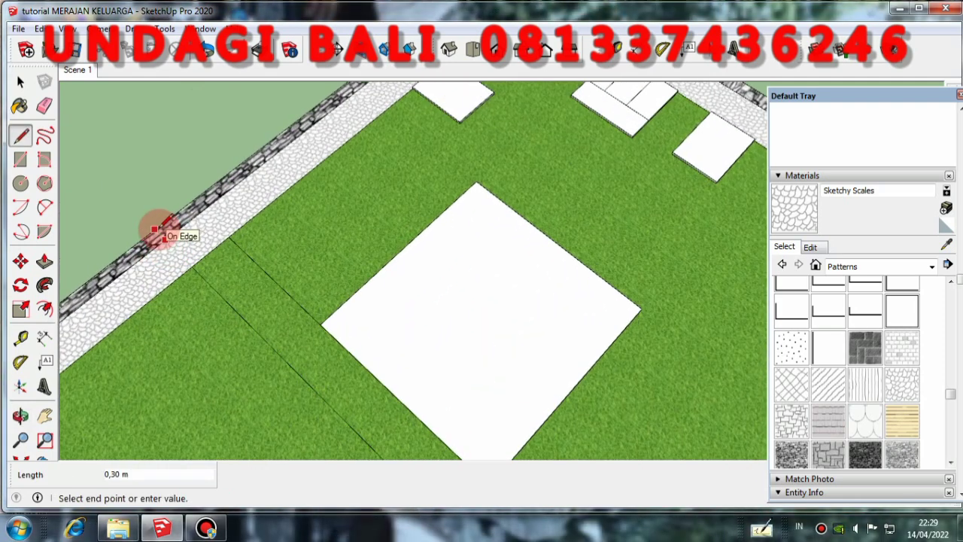
{"action": "key", "text": "Escape"}
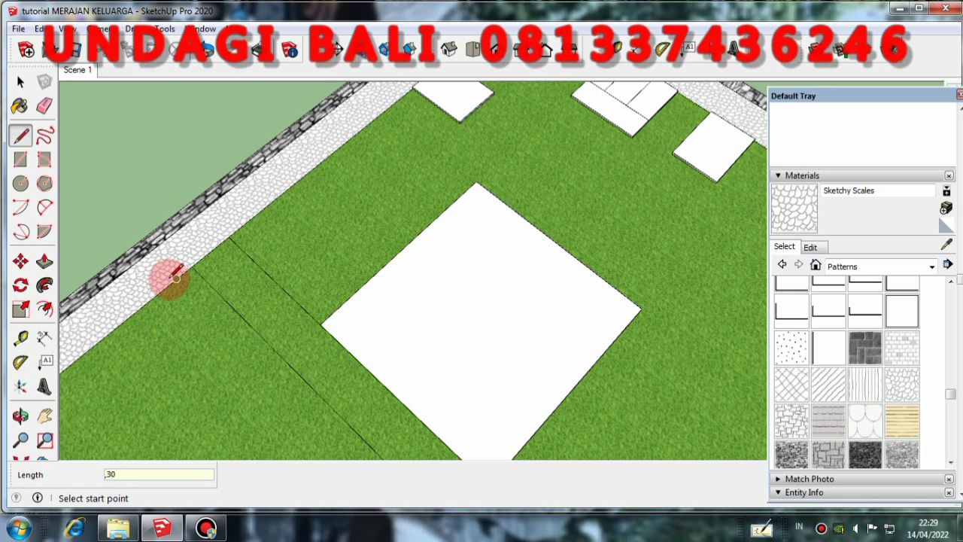
{"action": "left_click", "coordinate": [168, 269]}
{"action": "scroll", "coordinate": [163, 163], "scroll_direction": "down", "scroll_amount": 5}
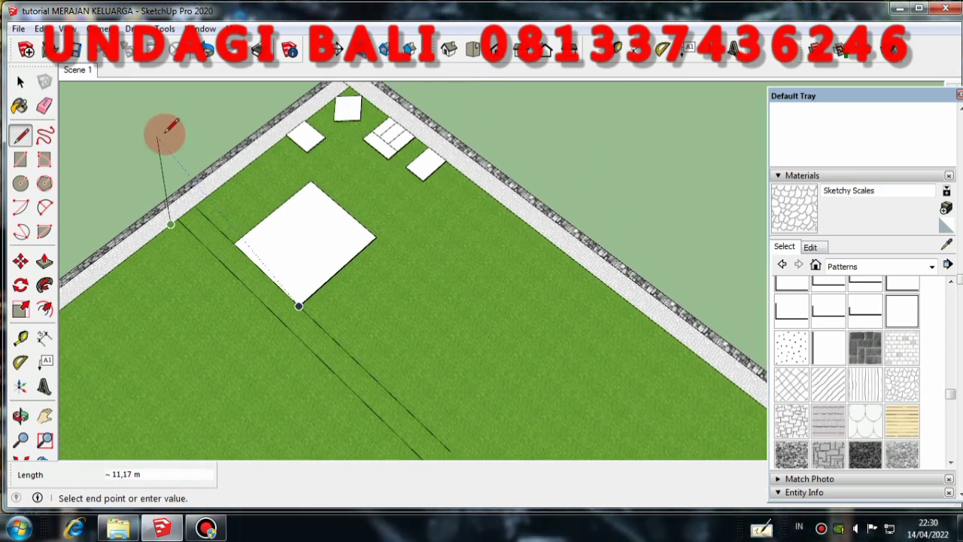
{"action": "scroll", "coordinate": [180, 210], "scroll_direction": "down", "scroll_amount": 3}
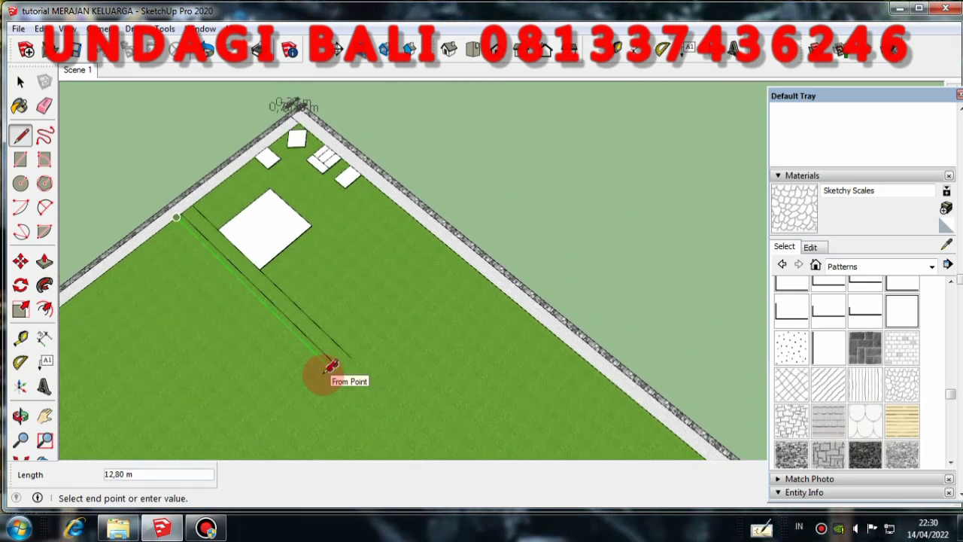
{"action": "scroll", "coordinate": [327, 369], "scroll_direction": "up", "scroll_amount": 2}
{"action": "middle_click_drag", "start_coordinate": [323, 372], "coordinate": [274, 310]}
{"action": "scroll", "coordinate": [441, 348], "scroll_direction": "down", "scroll_amount": 2}
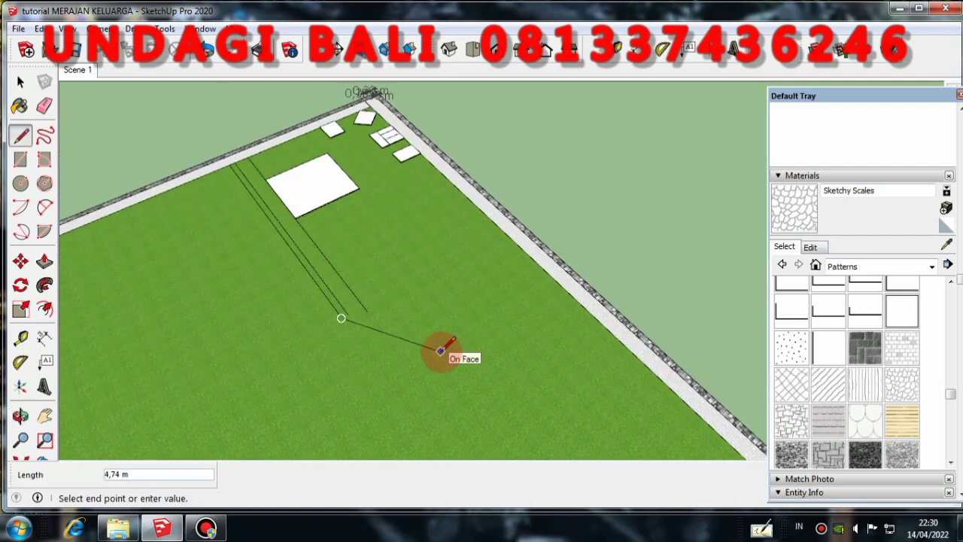
{"action": "middle_click_drag", "start_coordinate": [441, 348], "coordinate": [402, 350]}
{"action": "key", "text": "Escape"}
{"action": "scroll", "coordinate": [355, 316], "scroll_direction": "down", "scroll_amount": 1}
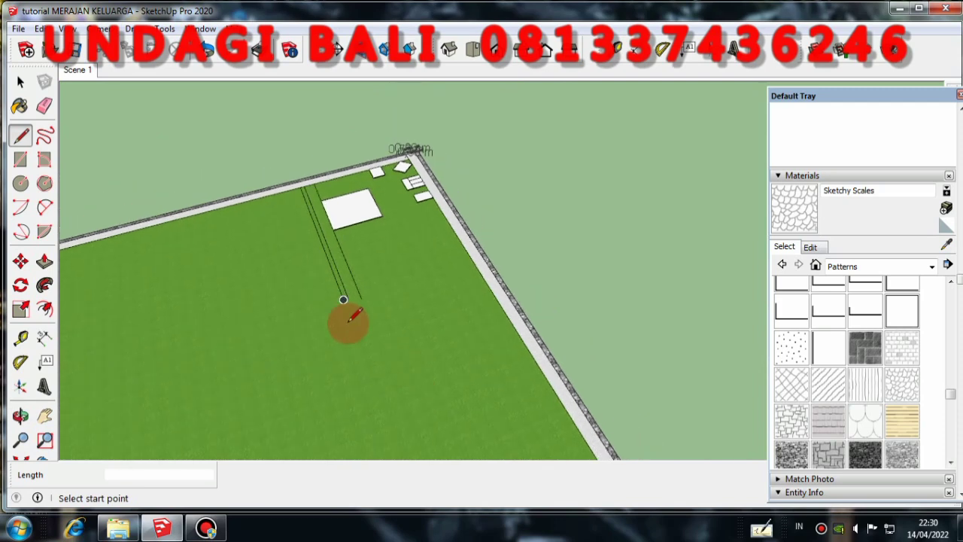
{"action": "scroll", "coordinate": [305, 226], "scroll_direction": "up", "scroll_amount": 1}
{"action": "middle_click_drag", "start_coordinate": [306, 226], "coordinate": [511, 221]}
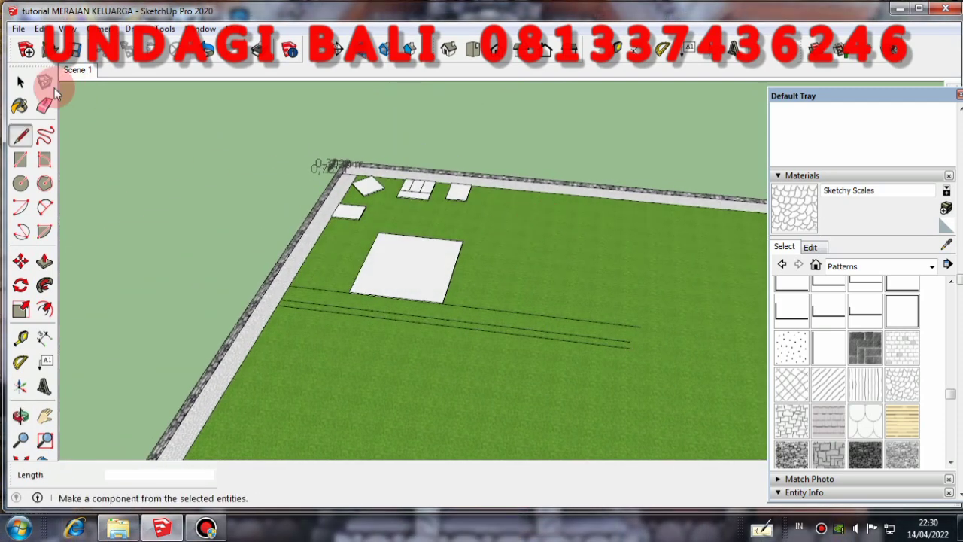
{"action": "left_click", "coordinate": [20, 82]}
{"action": "middle_click_drag", "start_coordinate": [571, 243], "coordinate": [600, 200]}
{"action": "scroll", "coordinate": [389, 278], "scroll_direction": "up", "scroll_amount": 2}
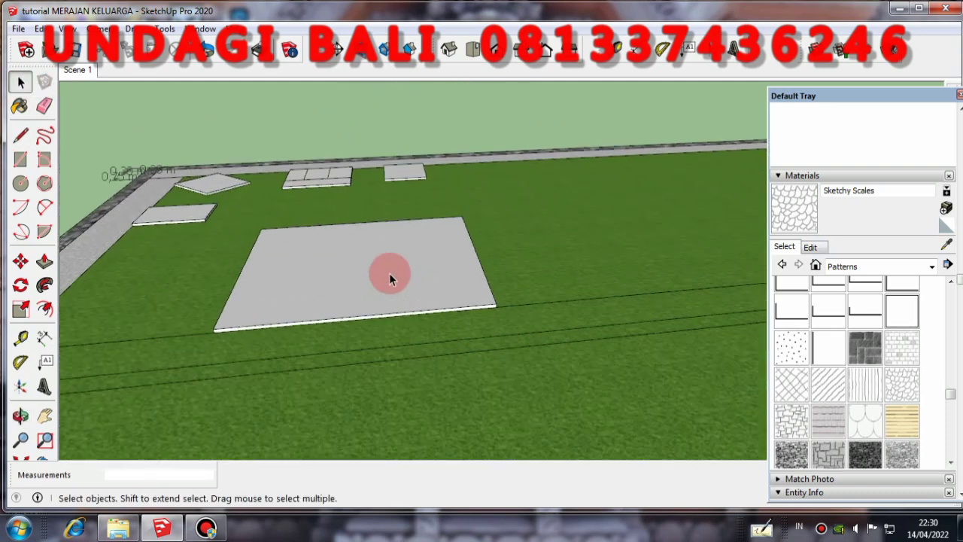
Step: Mark 0.75 m from the large slab's corner along the first line and draw a perpendicular line about 7.7 m long to the stone path
{"action": "scroll", "coordinate": [388, 278], "scroll_direction": "down", "scroll_amount": 2}
{"action": "left_click", "coordinate": [20, 135]}
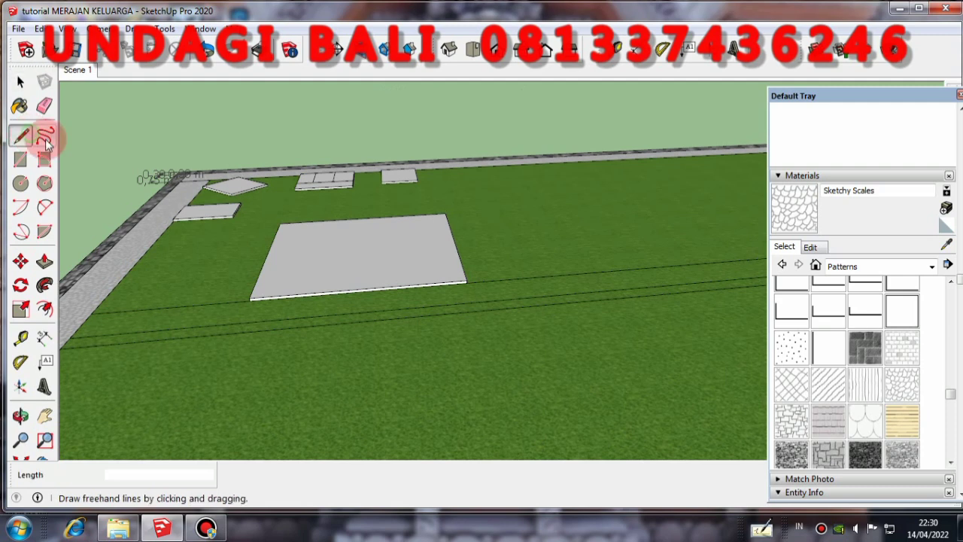
{"action": "scroll", "coordinate": [492, 279], "scroll_direction": "up", "scroll_amount": 3}
{"action": "left_click", "coordinate": [436, 274]}
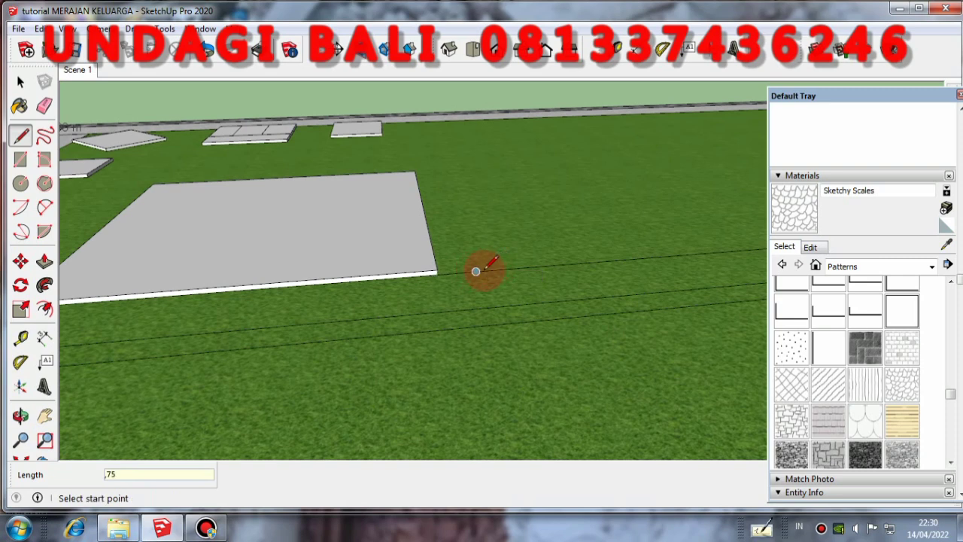
{"action": "left_click", "coordinate": [437, 274]}
{"action": "left_click", "coordinate": [437, 274]}
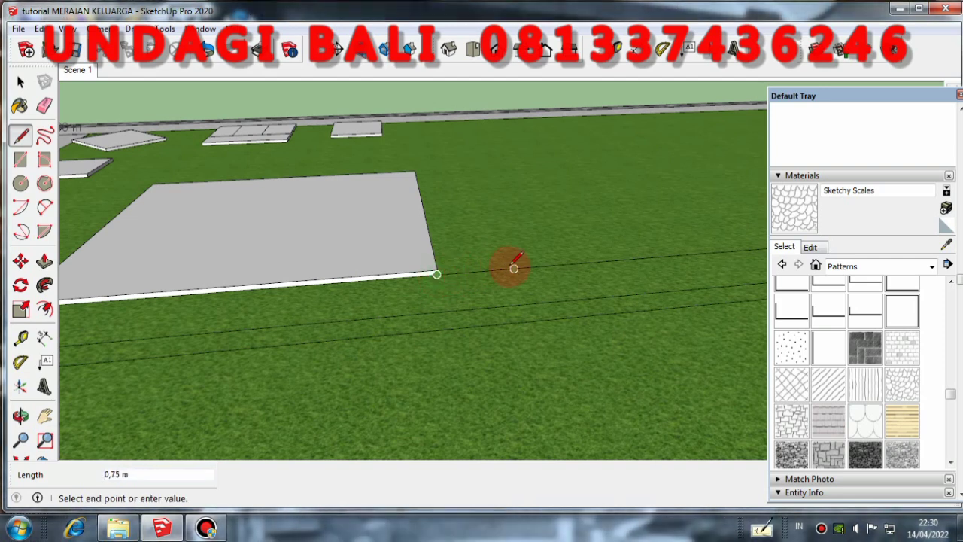
{"action": "middle_click_drag", "start_coordinate": [514, 240], "coordinate": [344, 312]}
{"action": "scroll", "coordinate": [354, 301], "scroll_direction": "down", "scroll_amount": 2}
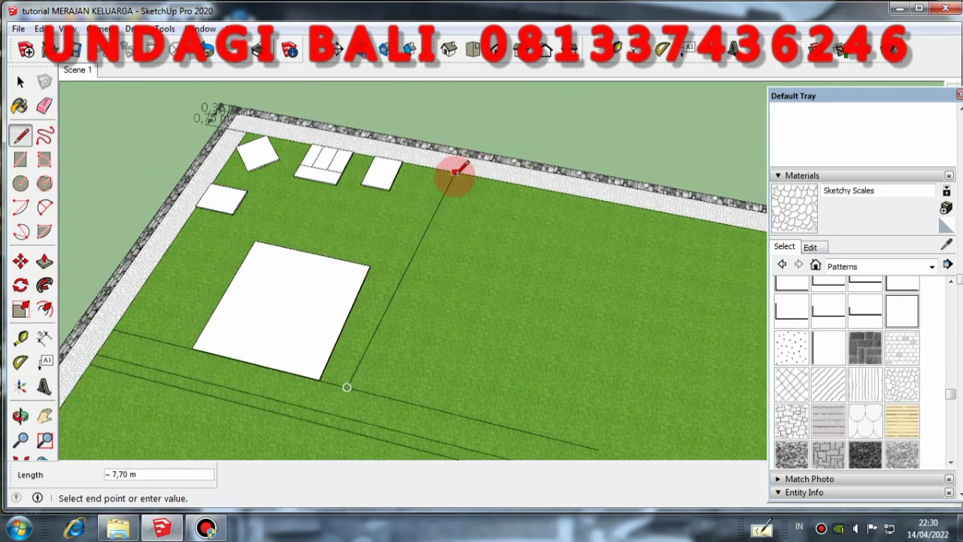
{"action": "middle_click_drag", "start_coordinate": [437, 170], "coordinate": [236, 154]}
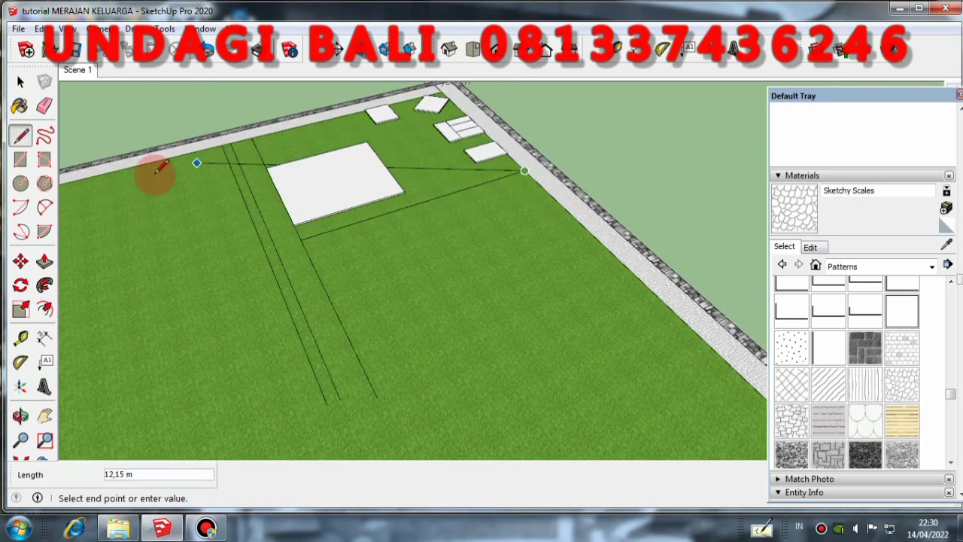
{"action": "left_click", "coordinate": [19, 80]}
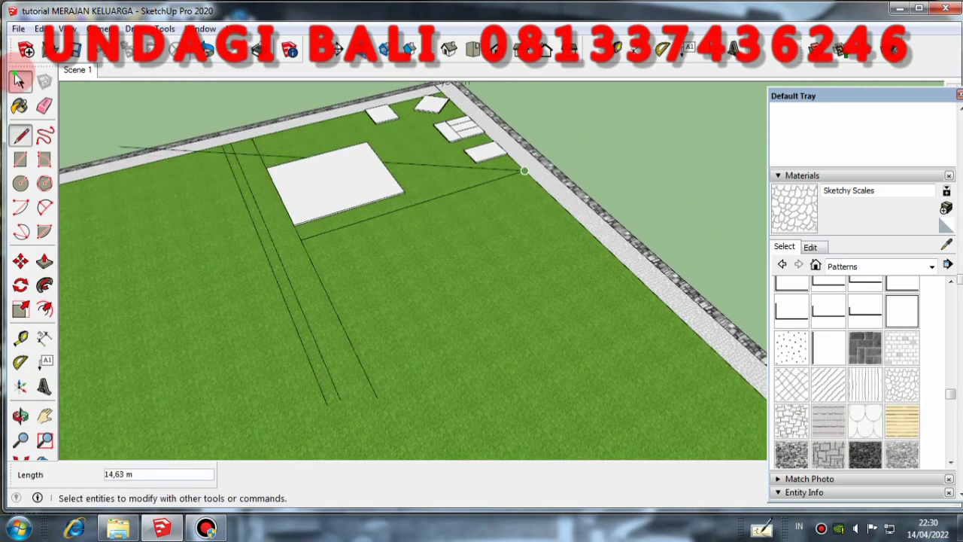
Step: Mark 0.30 m further along the first line and draw a parallel cross line from the outermost line over the stone path to the wall
{"action": "left_click", "coordinate": [19, 134]}
{"action": "scroll", "coordinate": [299, 232], "scroll_direction": "up", "scroll_amount": 3}
{"action": "scroll", "coordinate": [299, 231], "scroll_direction": "up", "scroll_amount": 1}
{"action": "left_click", "coordinate": [277, 212]}
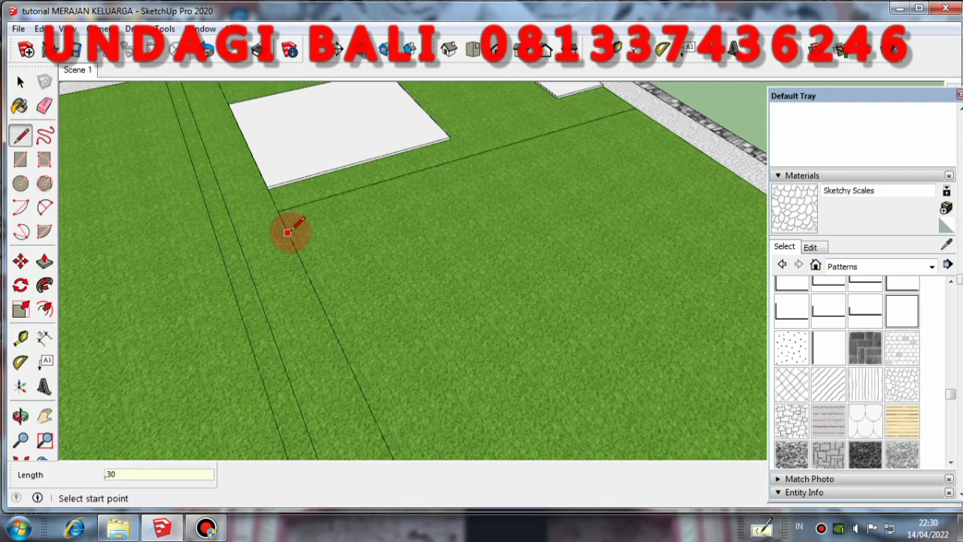
{"action": "left_click", "coordinate": [278, 222]}
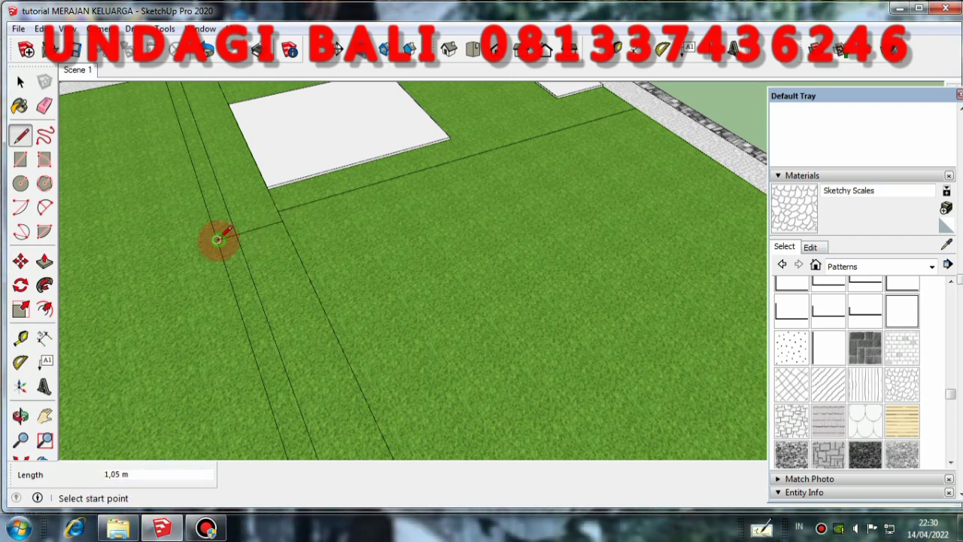
{"action": "scroll", "coordinate": [216, 285], "scroll_direction": "down", "scroll_amount": 3}
{"action": "middle_click_drag", "start_coordinate": [215, 318], "coordinate": [425, 223]}
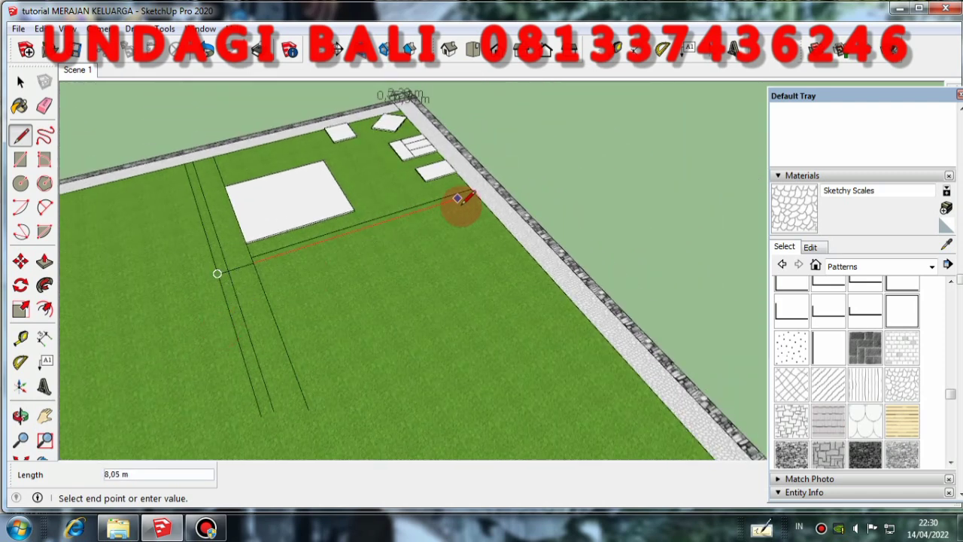
{"action": "left_click", "coordinate": [503, 186]}
Step: Extend the outermost line beside the large slab from the new corner across the stone path to the wall
{"action": "scroll", "coordinate": [502, 185], "scroll_direction": "up", "scroll_amount": 2}
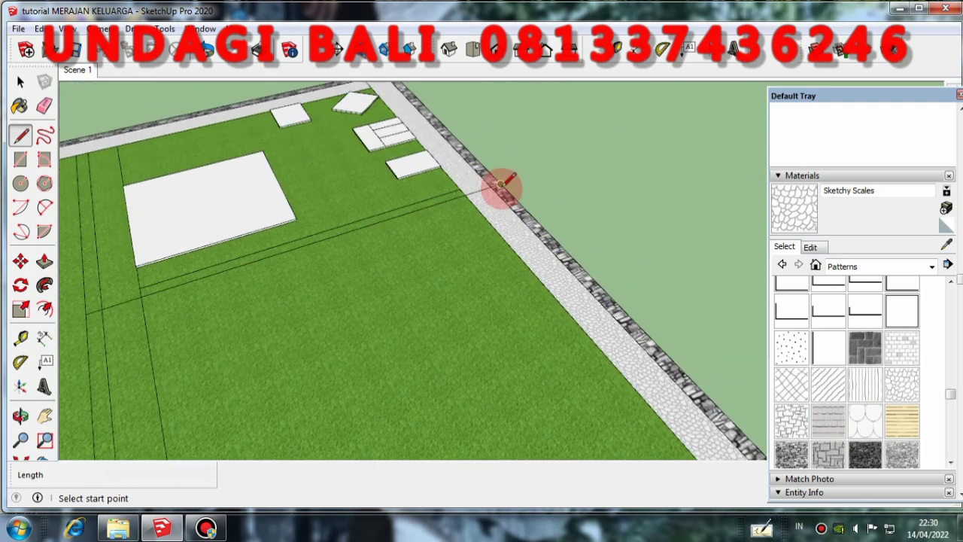
{"action": "scroll", "coordinate": [502, 188], "scroll_direction": "down", "scroll_amount": 2}
{"action": "scroll", "coordinate": [253, 269], "scroll_direction": "up", "scroll_amount": 2}
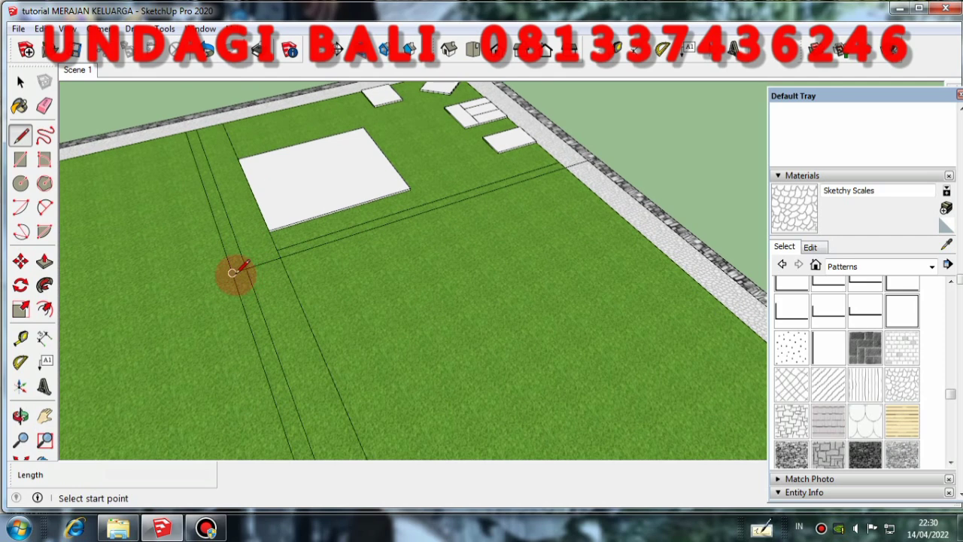
{"action": "left_click", "coordinate": [231, 272]}
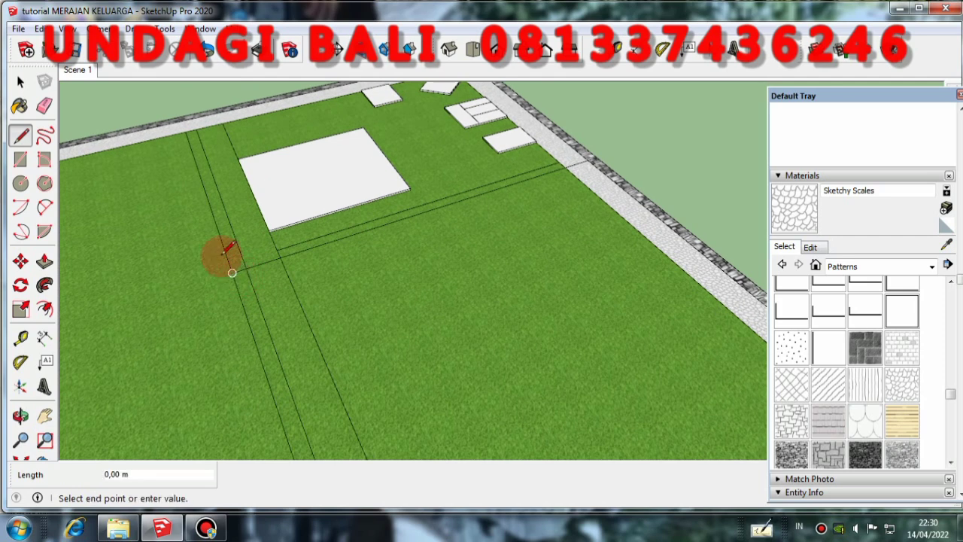
{"action": "left_click", "coordinate": [179, 116]}
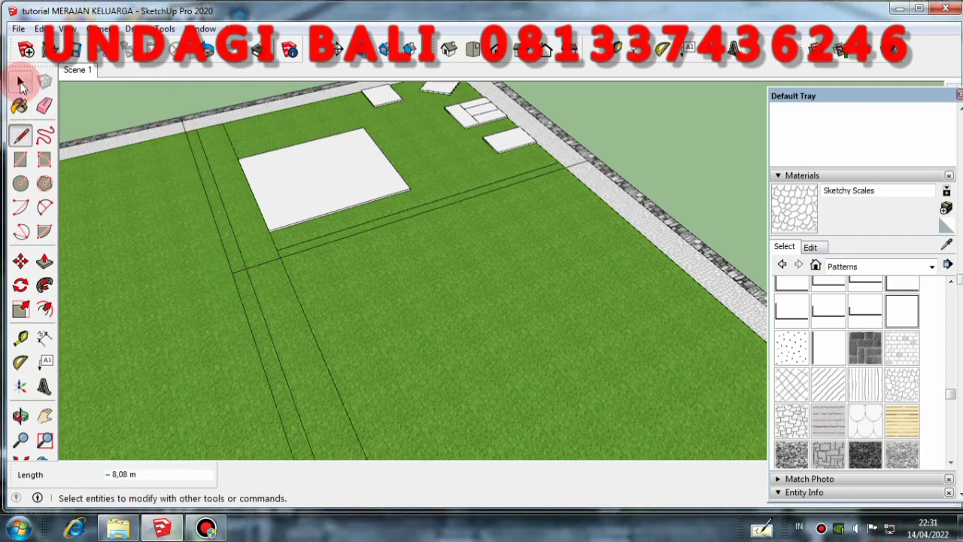
{"action": "left_click", "coordinate": [20, 81]}
Step: Erase the ends of the three long lines that run past the outer cross line
{"action": "scroll", "coordinate": [253, 155], "scroll_direction": "down", "scroll_amount": 3}
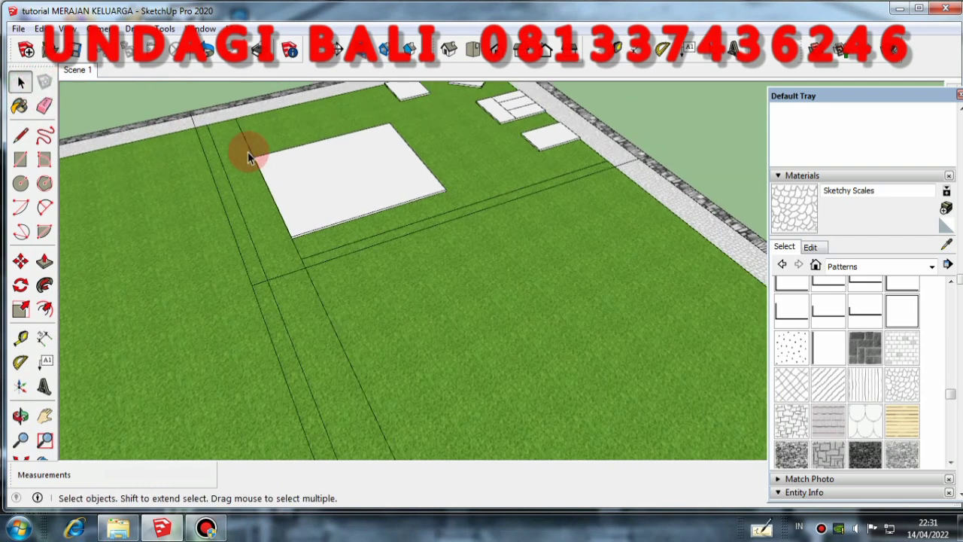
{"action": "middle_click_drag", "start_coordinate": [301, 233], "coordinate": [63, 126]}
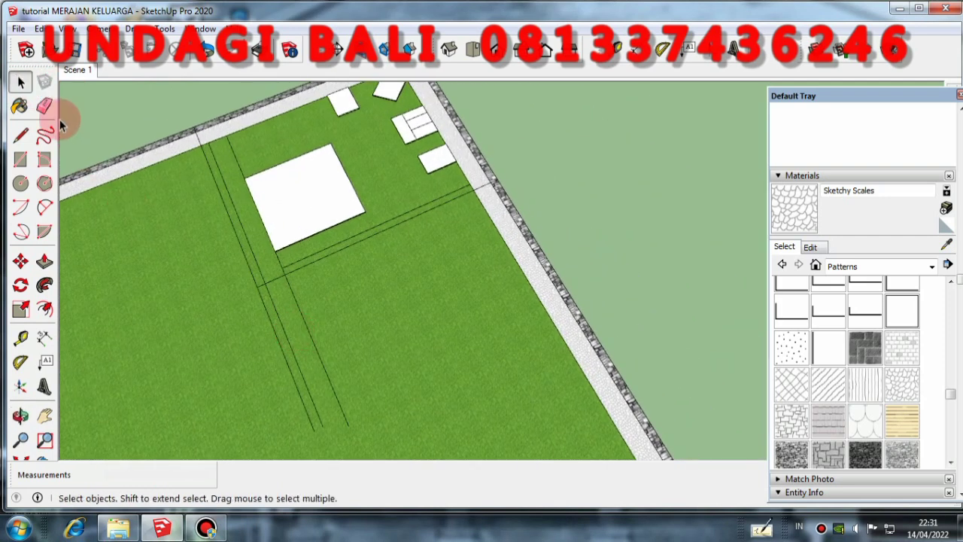
{"action": "left_click", "coordinate": [45, 106]}
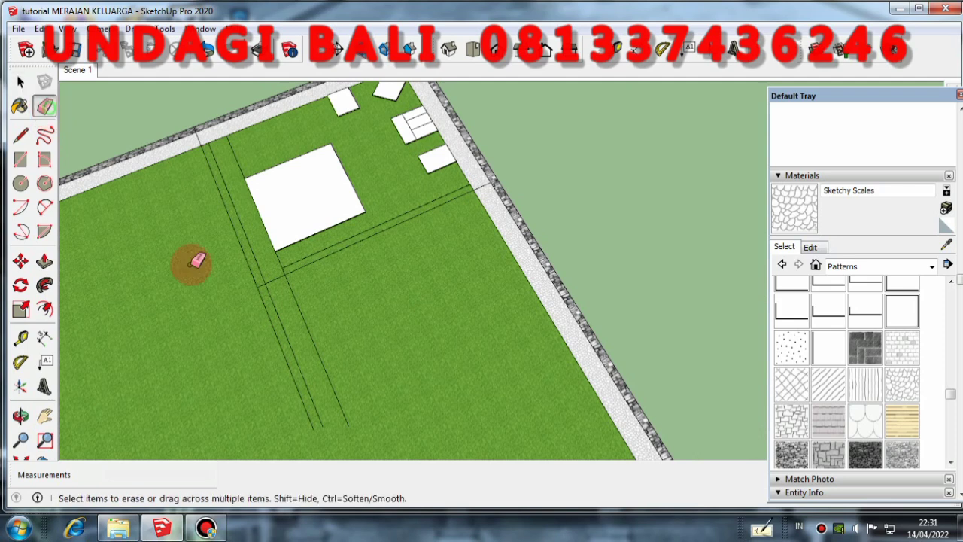
{"action": "mouse_move", "coordinate": [318, 288]}
{"action": "left_mouse_down"}
{"action": "mouse_move", "coordinate": [236, 362]}
{"action": "mouse_move", "coordinate": [243, 266]}
{"action": "left_mouse_up"}
{"action": "scroll", "coordinate": [247, 268], "scroll_direction": "up", "scroll_amount": 4}
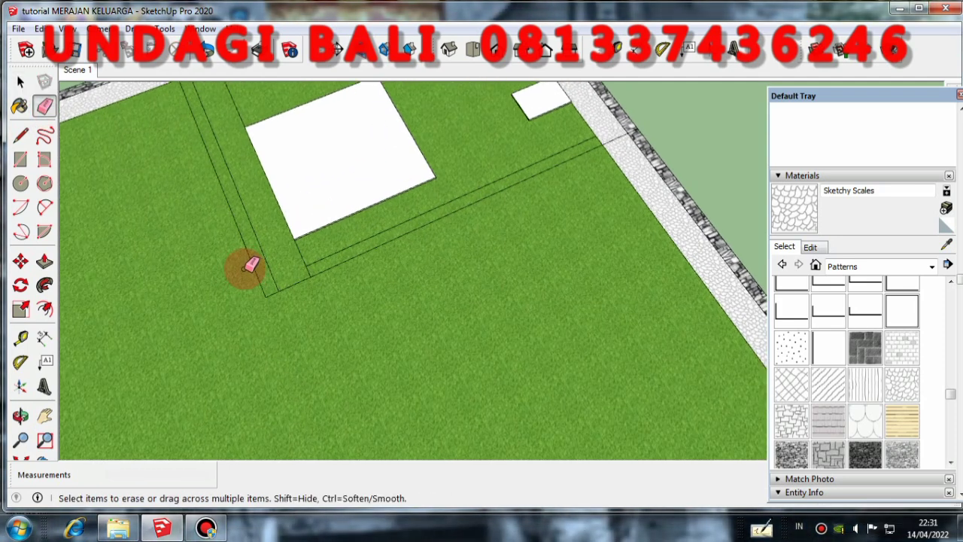
{"action": "middle_click_drag", "start_coordinate": [273, 252], "coordinate": [338, 157]}
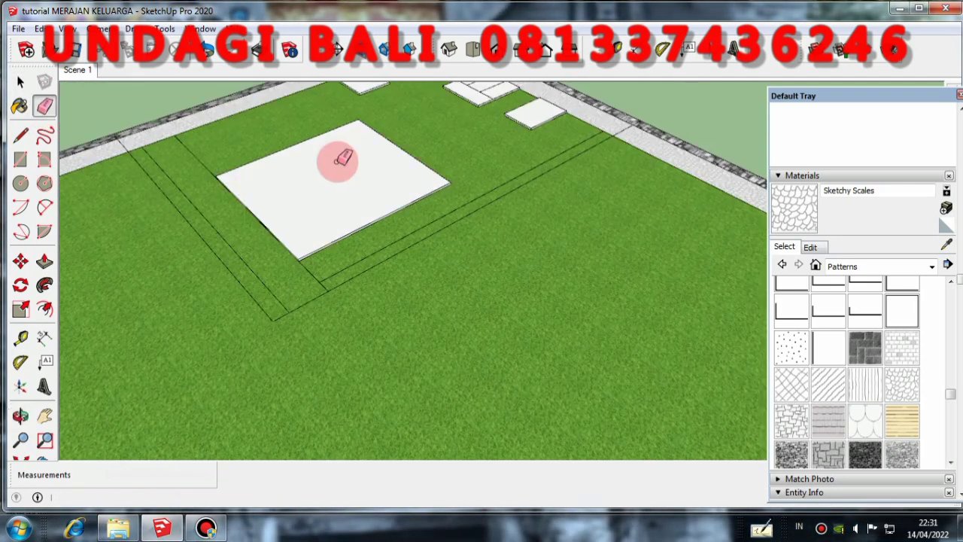
Step: Extend the inner cross line 1.05 m from the slab's side line to the outermost line to define the strip's inner corner
{"action": "left_click", "coordinate": [21, 134]}
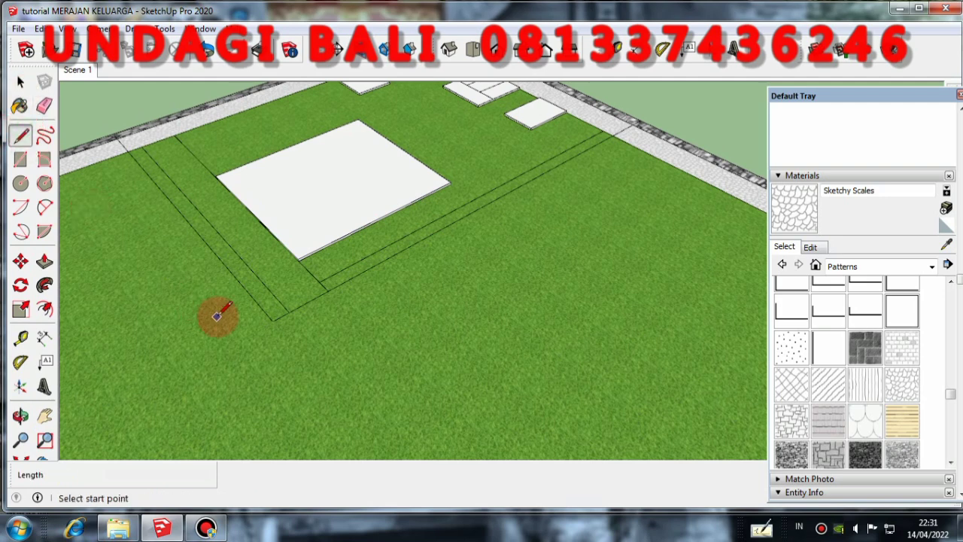
{"action": "middle_click_drag", "start_coordinate": [215, 316], "coordinate": [328, 286]}
{"action": "scroll", "coordinate": [342, 295], "scroll_direction": "up", "scroll_amount": 3}
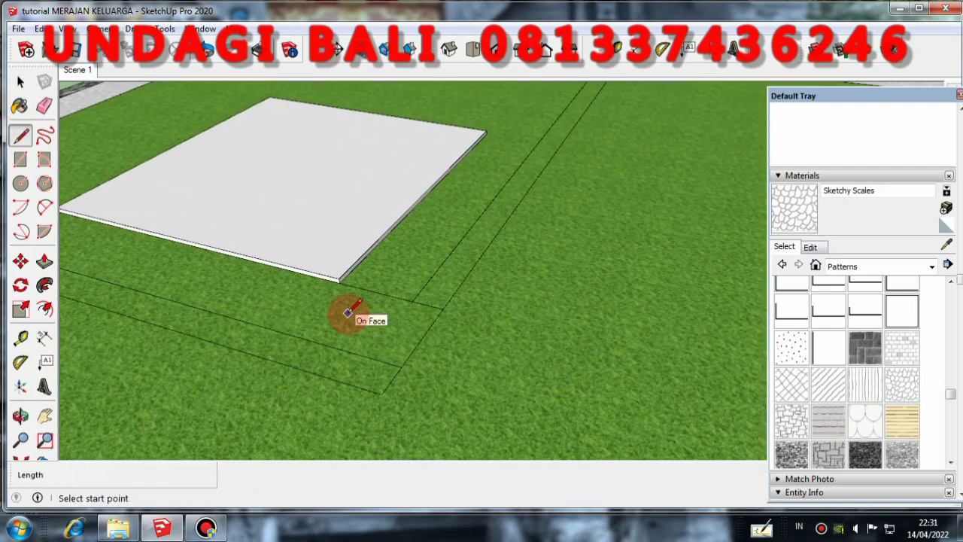
{"action": "left_click", "coordinate": [339, 279]}
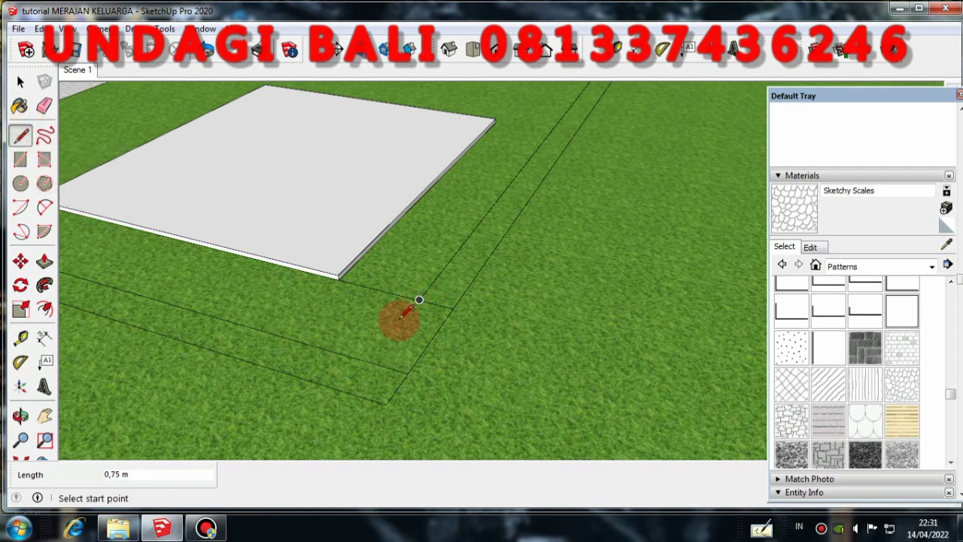
{"action": "left_click", "coordinate": [419, 300]}
{"action": "left_click", "coordinate": [348, 390]}
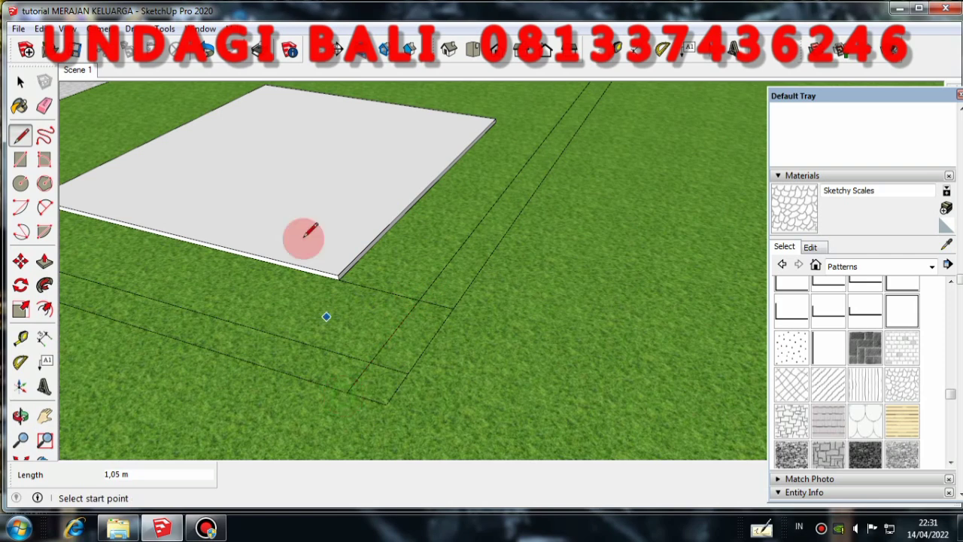
{"action": "middle_click_drag", "start_coordinate": [312, 226], "coordinate": [236, 273]}
Step: Erase the leftover segments at the strip's corner and the edge separating the strip from the stone path
{"action": "left_click", "coordinate": [44, 106]}
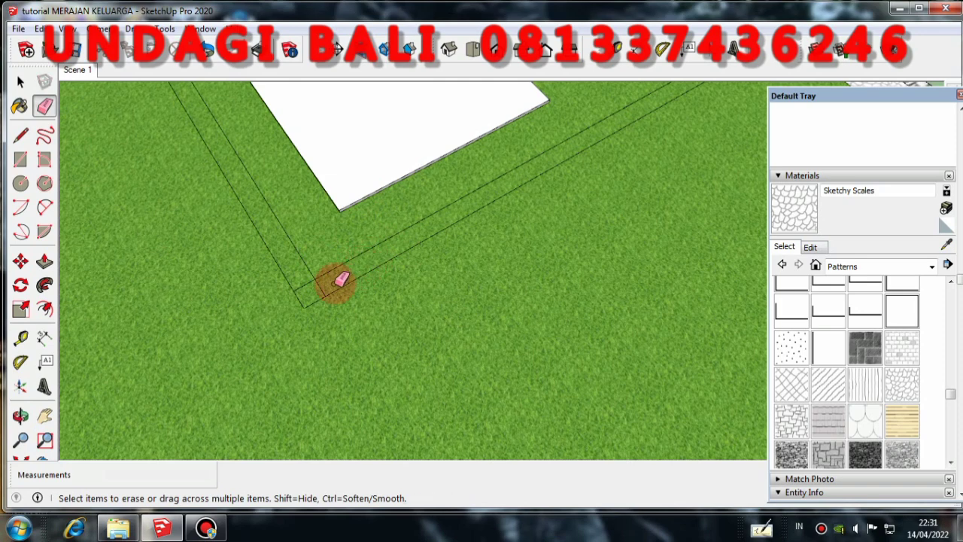
{"action": "middle_click_drag", "start_coordinate": [365, 316], "coordinate": [327, 312]}
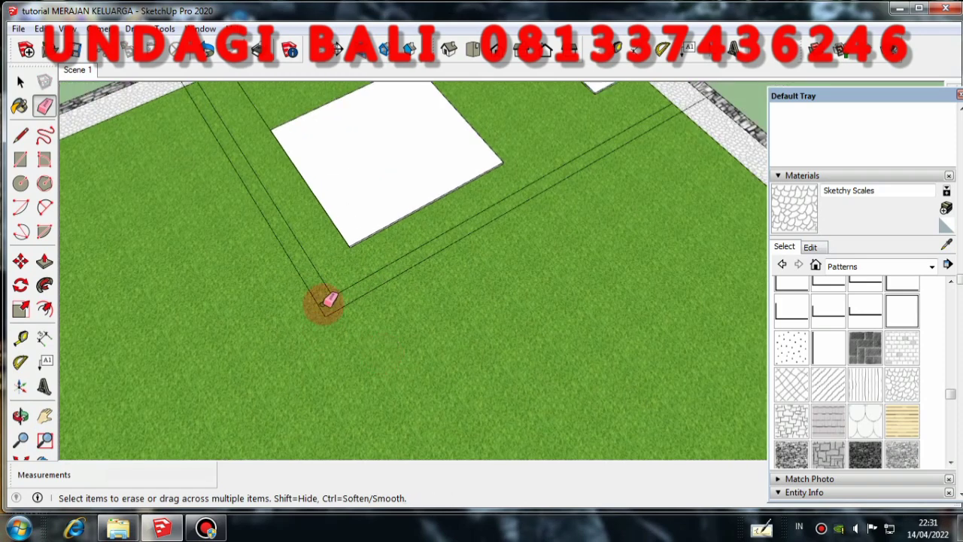
{"action": "scroll", "coordinate": [369, 370], "scroll_direction": "down", "scroll_amount": 4}
{"action": "scroll", "coordinate": [264, 187], "scroll_direction": "up", "scroll_amount": 4}
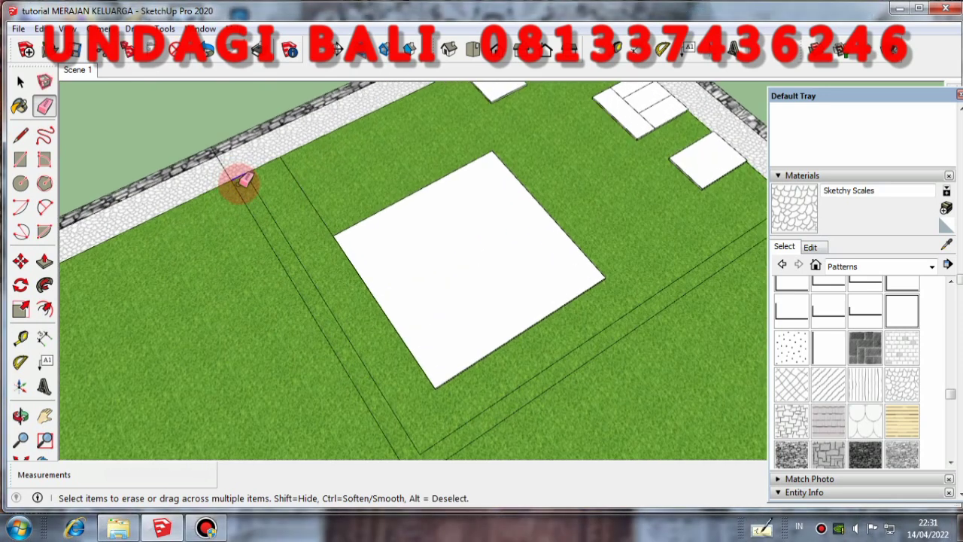
{"action": "left_click", "coordinate": [242, 179]}
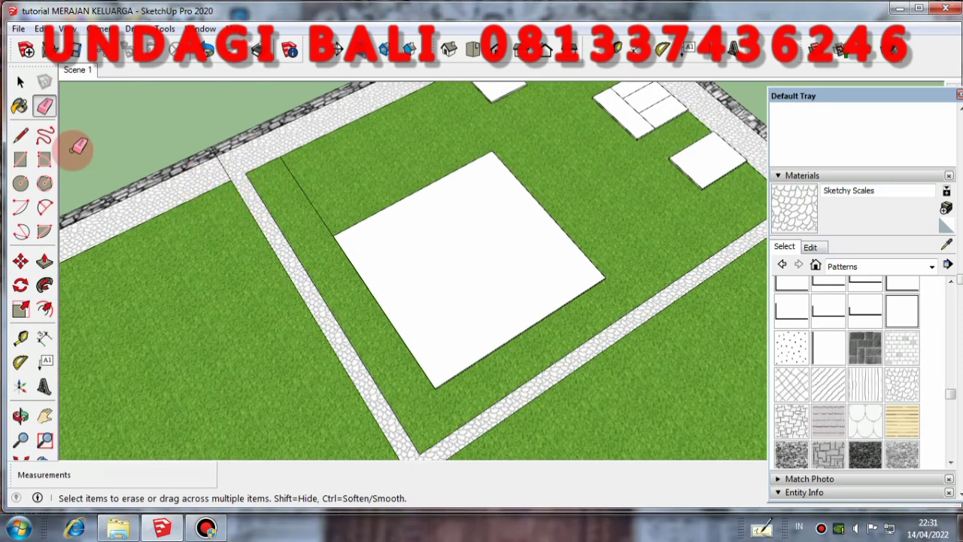
Step: Extend the strip's inner line 0.75 m across the stone path to the wall and erase the wall edge between strip and wall
{"action": "left_click", "coordinate": [21, 134]}
{"action": "left_click", "coordinate": [245, 173]}
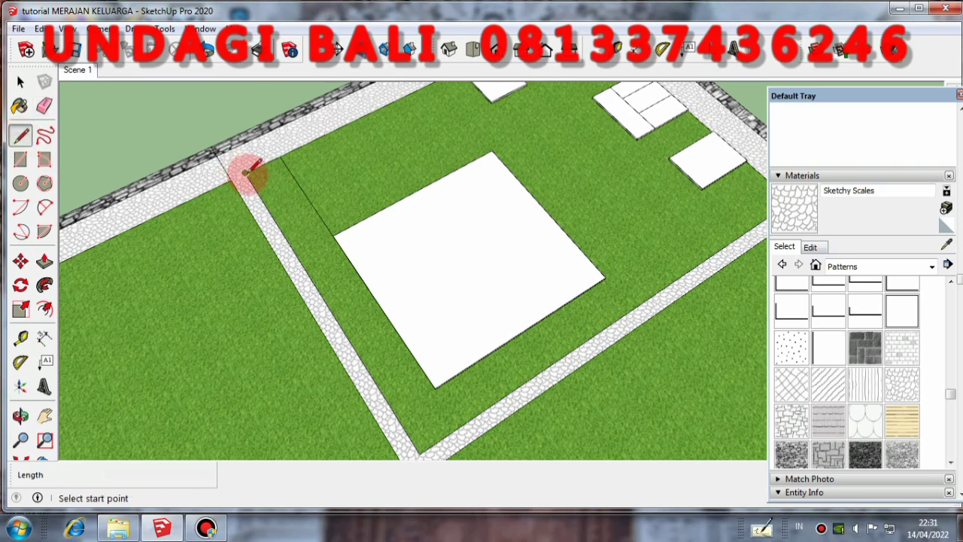
{"action": "left_click_drag", "start_coordinate": [247, 173], "coordinate": [237, 160]}
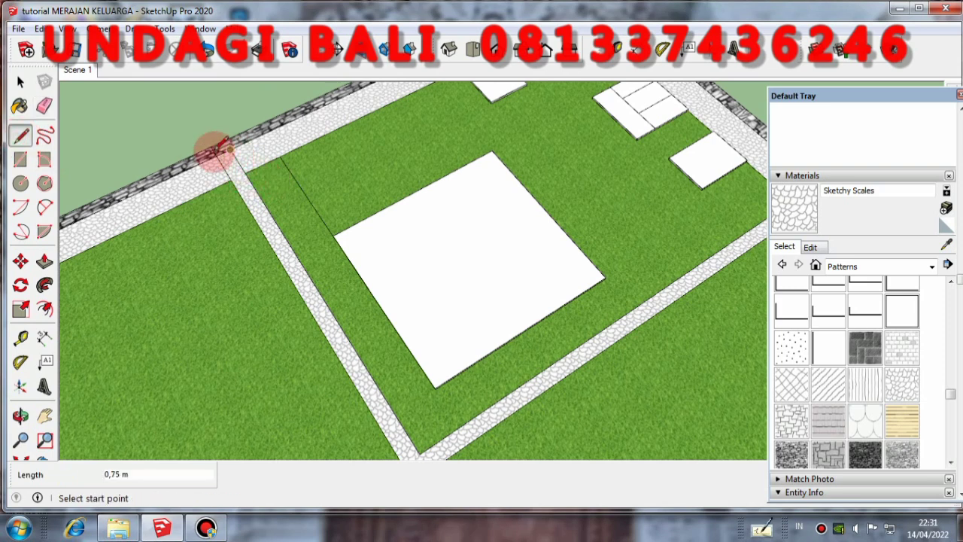
{"action": "left_click", "coordinate": [44, 105]}
{"action": "scroll", "coordinate": [202, 158], "scroll_direction": "up", "scroll_amount": 1}
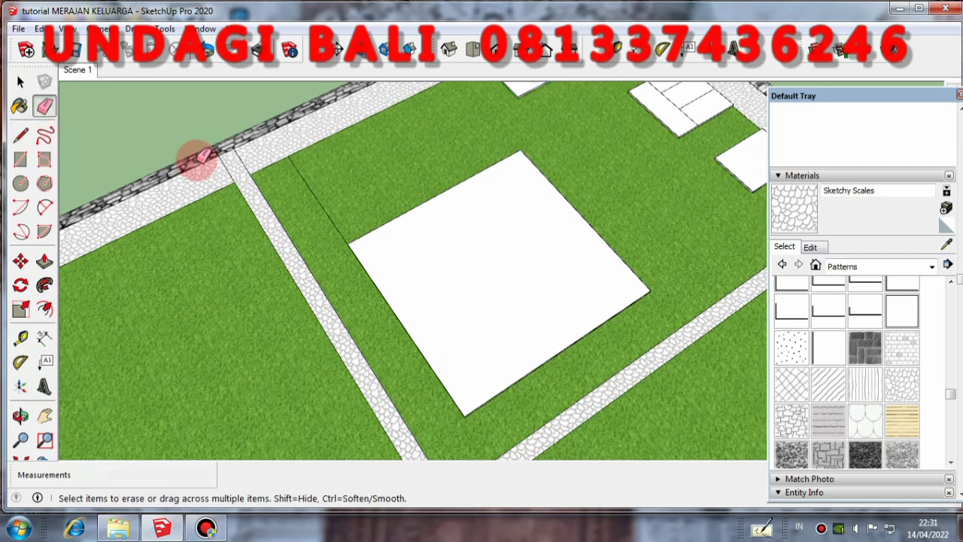
{"action": "scroll", "coordinate": [226, 155], "scroll_direction": "up", "scroll_amount": 1}
{"action": "scroll", "coordinate": [226, 159], "scroll_direction": "down", "scroll_amount": 2}
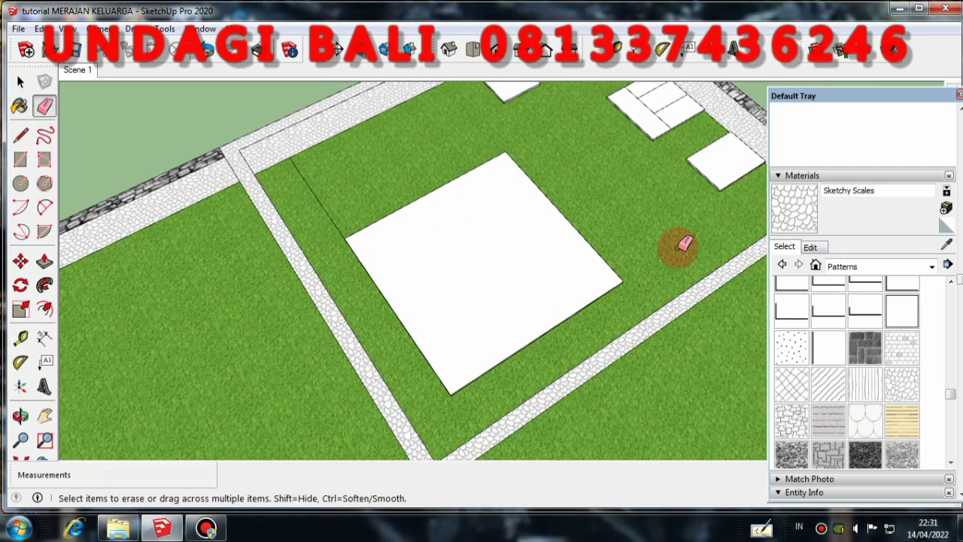
Step: Paint the L-shaped strip and joined wall with Sketchy Stone Dark, and erase the leftover line between the large slab and the path
{"action": "left_click", "coordinate": [877, 462]}
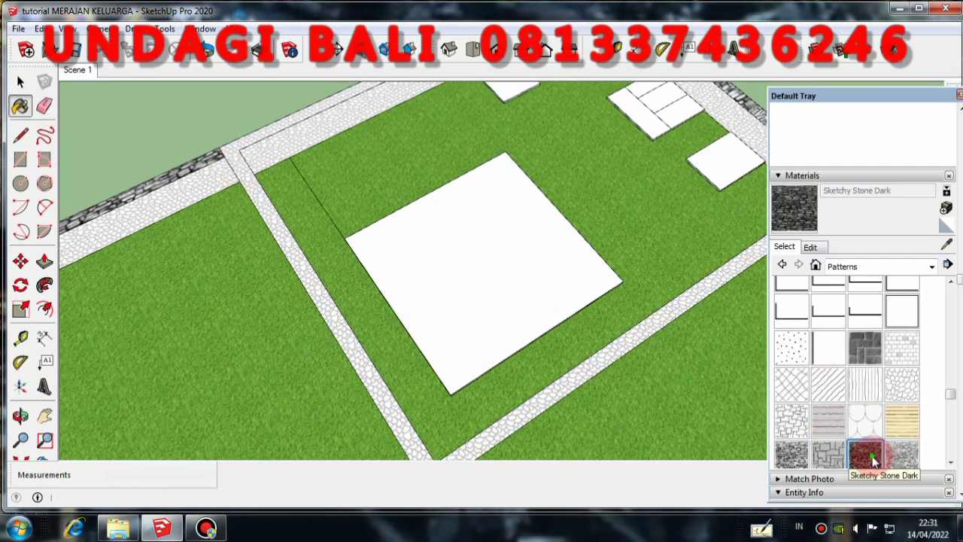
{"action": "left_click", "coordinate": [304, 267]}
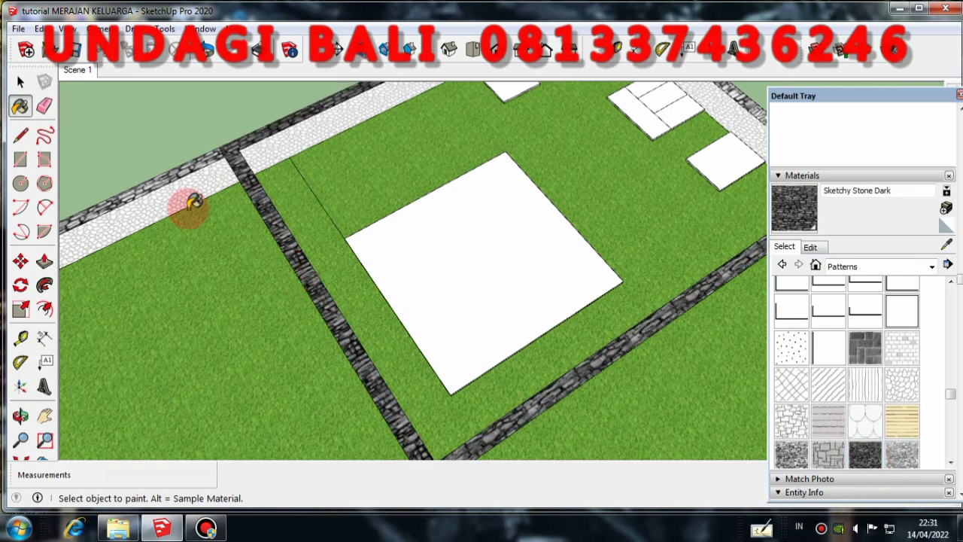
{"action": "scroll", "coordinate": [188, 206], "scroll_direction": "down", "scroll_amount": 2}
{"action": "mouse_move", "coordinate": [307, 279]}
{"action": "middle_mouse_down"}
{"action": "mouse_move", "coordinate": [193, 247]}
{"action": "mouse_move", "coordinate": [274, 238]}
{"action": "middle_mouse_up"}
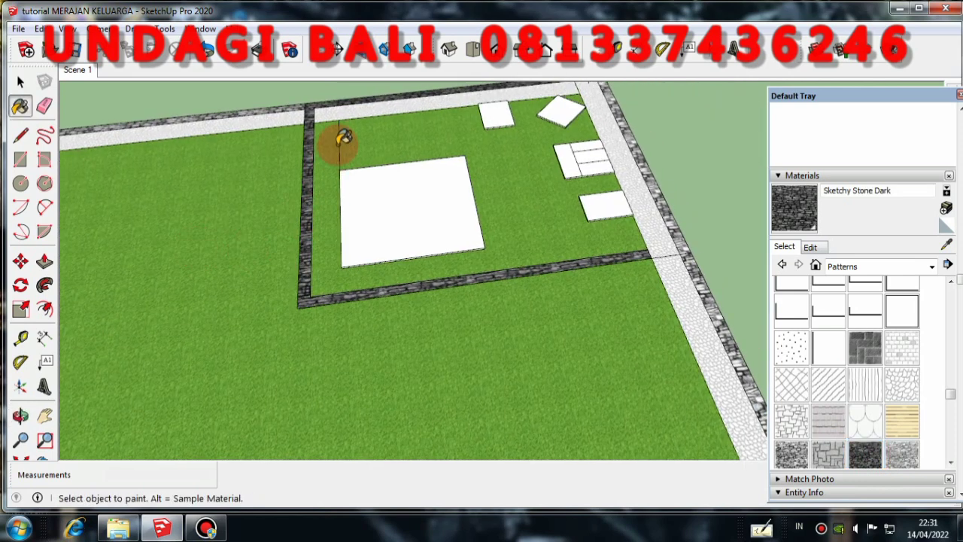
{"action": "left_click", "coordinate": [44, 106]}
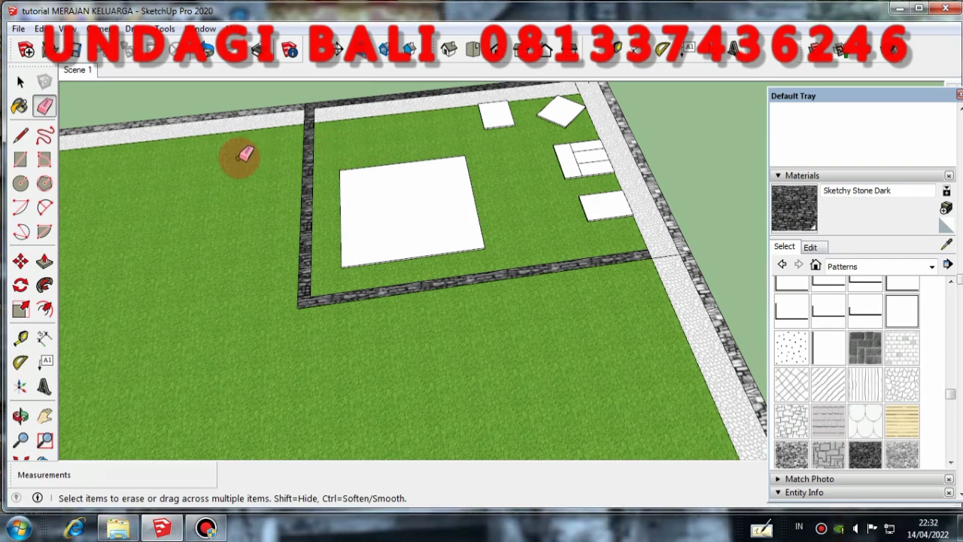
{"action": "middle_click_drag", "start_coordinate": [537, 246], "coordinate": [118, 331]}
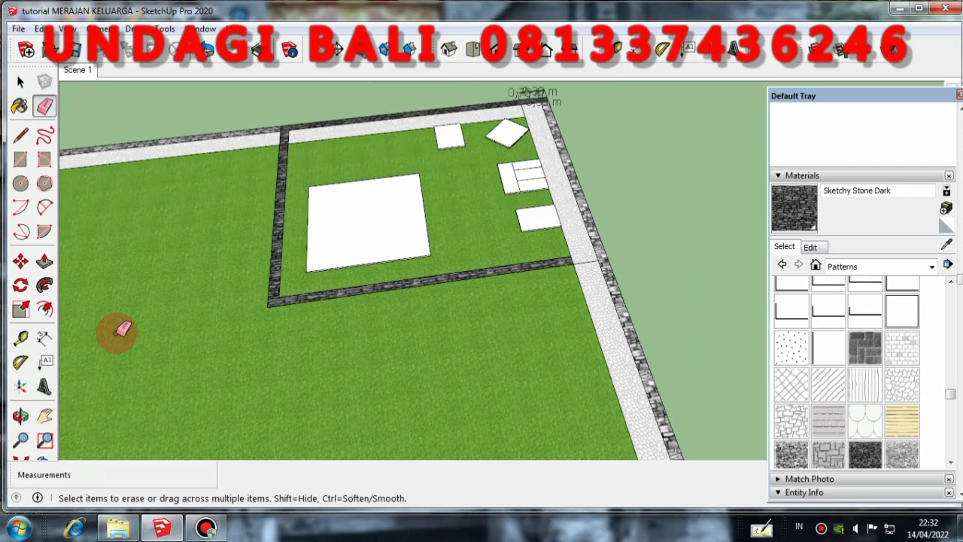
Step: Draw an inner border line about 6.73 m long across the grass, parallel to the strip's side and 0.75 m inside it
{"action": "scroll", "coordinate": [118, 331], "scroll_direction": "down", "scroll_amount": 1}
{"action": "scroll", "coordinate": [496, 263], "scroll_direction": "up", "scroll_amount": 2}
{"action": "scroll", "coordinate": [500, 248], "scroll_direction": "down", "scroll_amount": 2}
{"action": "middle_click_drag", "start_coordinate": [505, 233], "coordinate": [508, 263]}
{"action": "left_click", "coordinate": [20, 134]}
{"action": "scroll", "coordinate": [207, 175], "scroll_direction": "up", "scroll_amount": 2}
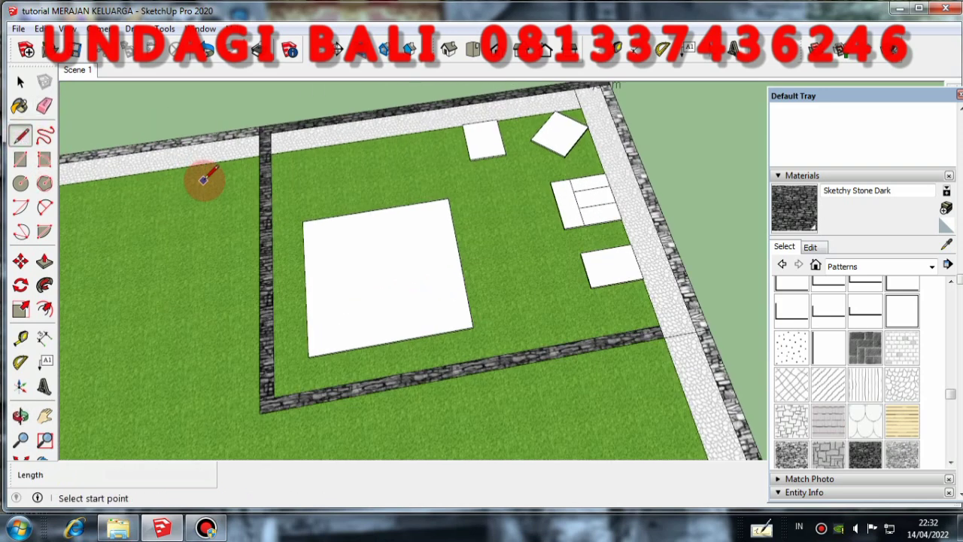
{"action": "left_click", "coordinate": [271, 153]}
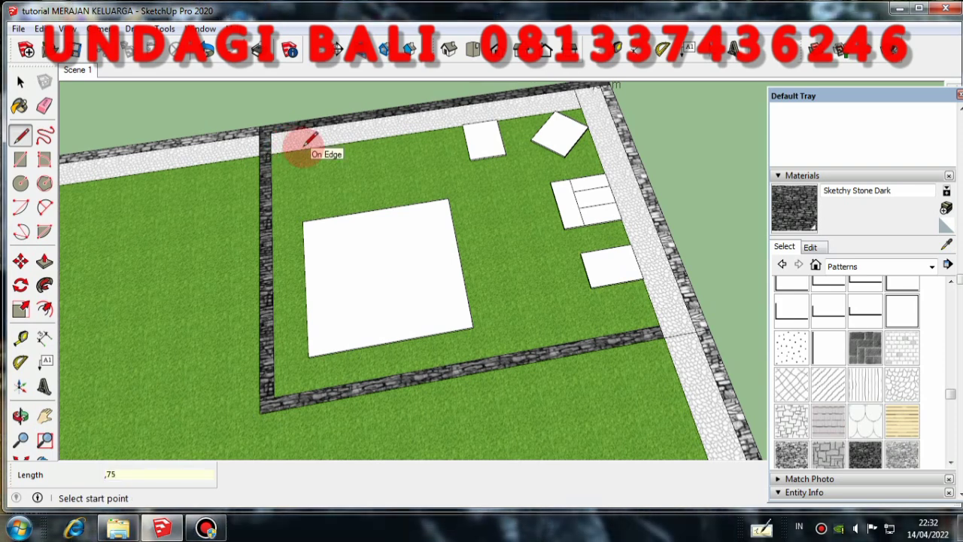
{"action": "left_click", "coordinate": [300, 149]}
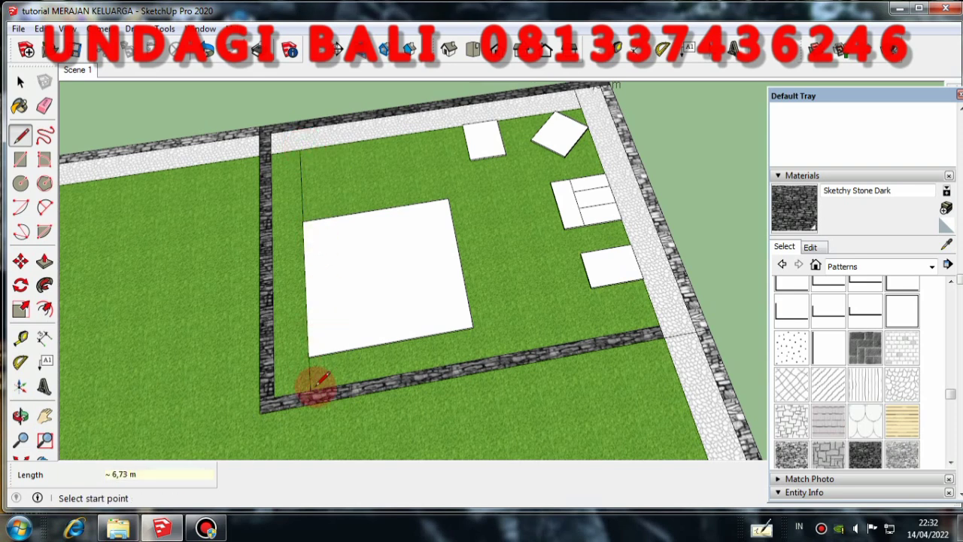
Step: Draw a second inner border line about 8.43 m long from the stone path along the large slab's front edge to the side strip
{"action": "scroll", "coordinate": [313, 387], "scroll_direction": "up", "scroll_amount": 1}
{"action": "scroll", "coordinate": [314, 354], "scroll_direction": "down", "scroll_amount": 2}
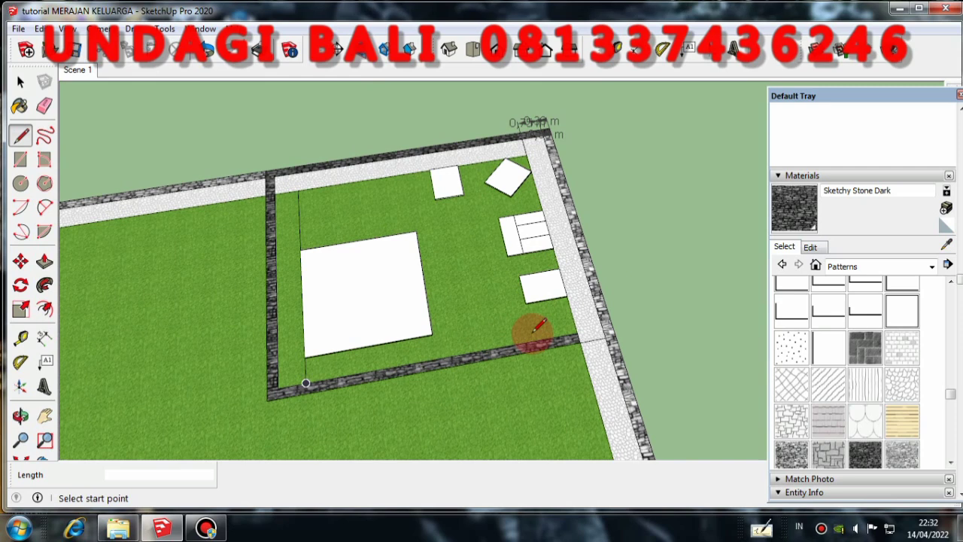
{"action": "left_click", "coordinate": [613, 333]}
{"action": "scroll", "coordinate": [612, 337], "scroll_direction": "up", "scroll_amount": 2}
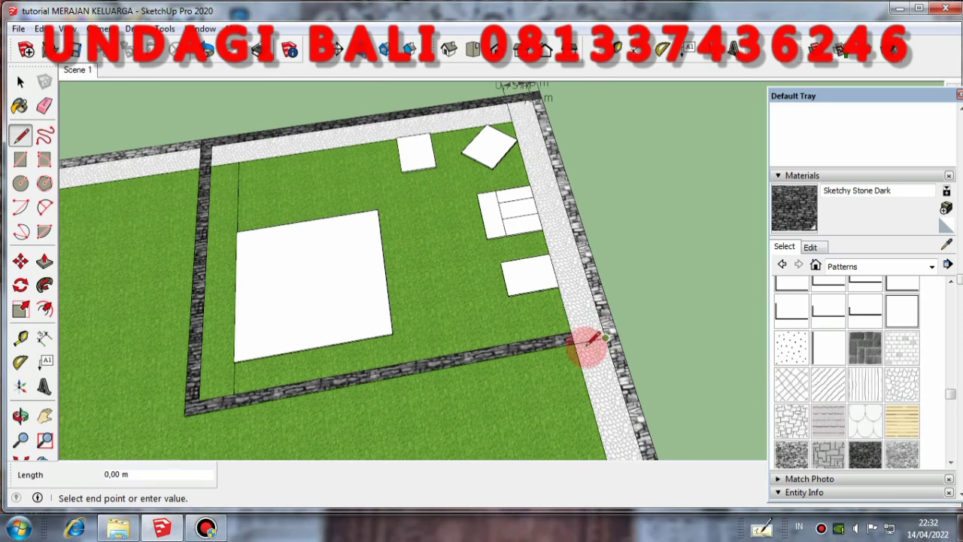
{"action": "scroll", "coordinate": [583, 342], "scroll_direction": "up", "scroll_amount": 1}
{"action": "left_click", "coordinate": [571, 342]}
{"action": "left_click", "coordinate": [571, 324]}
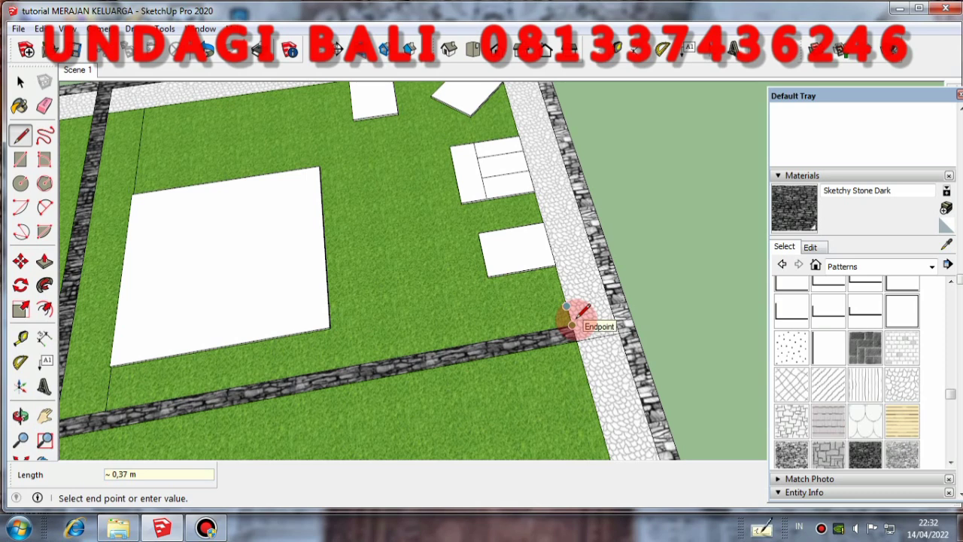
{"action": "left_click", "coordinate": [572, 325]}
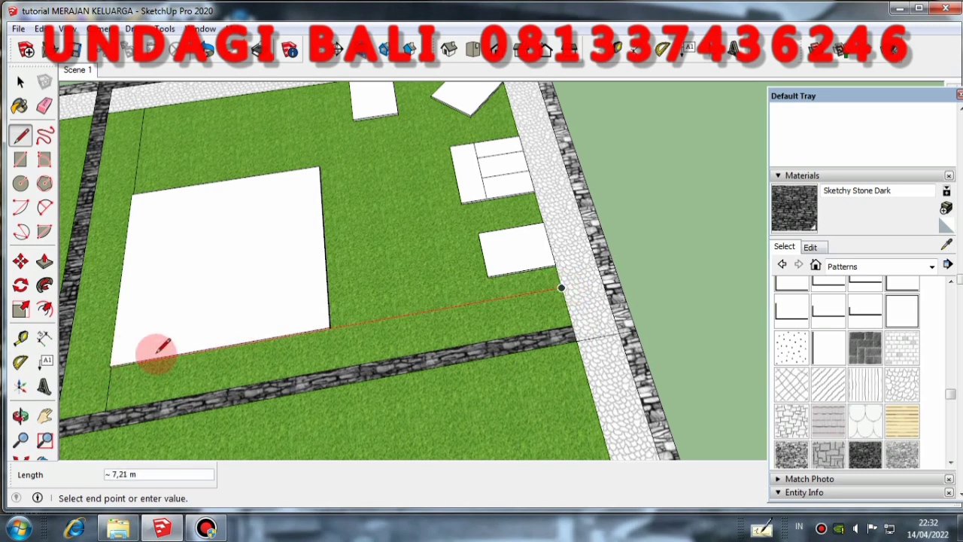
{"action": "scroll", "coordinate": [398, 338], "scroll_direction": "down", "scroll_amount": 3}
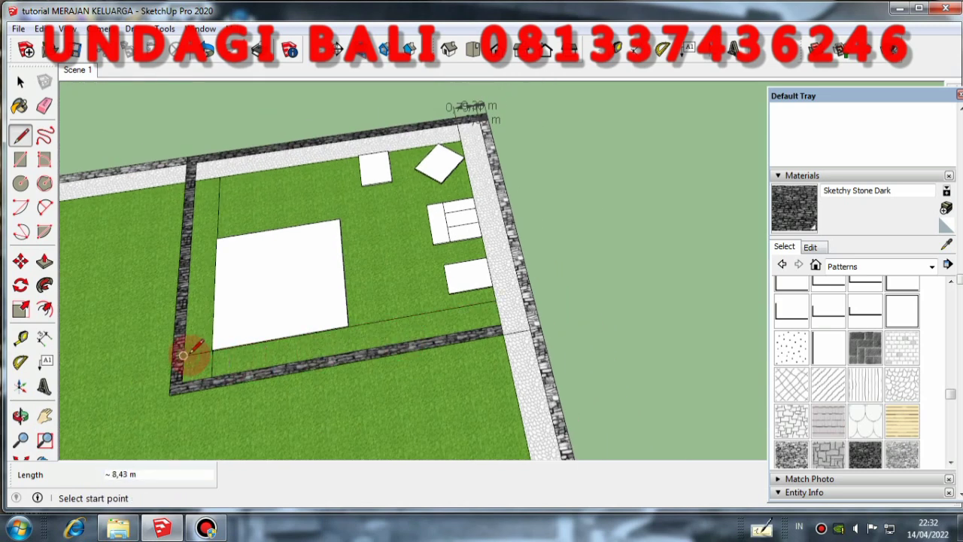
Step: Erase the crossing segments at the inner lines' corner and the edges dividing the stone paths from the new border
{"action": "scroll", "coordinate": [253, 477], "scroll_direction": "up", "scroll_amount": 2}
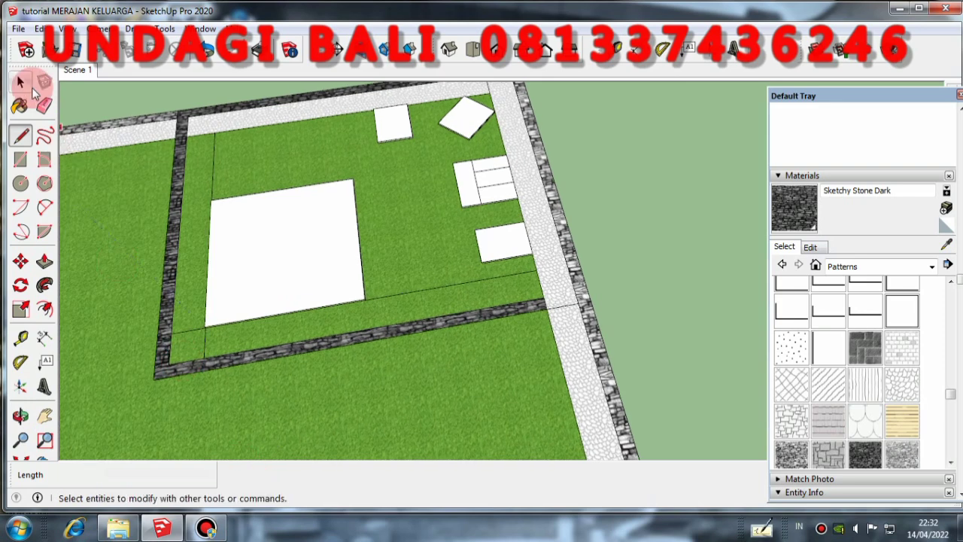
{"action": "left_click", "coordinate": [45, 106]}
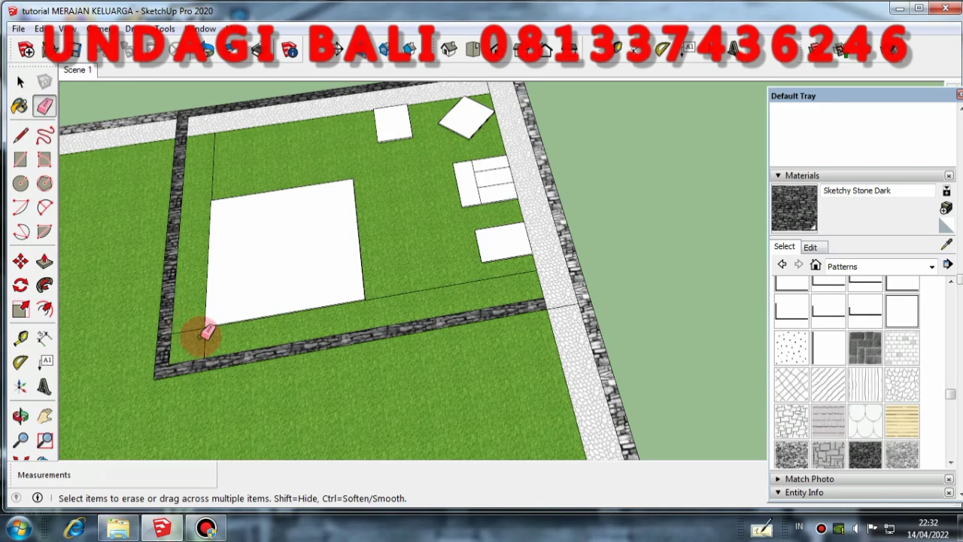
{"action": "left_click", "coordinate": [205, 333]}
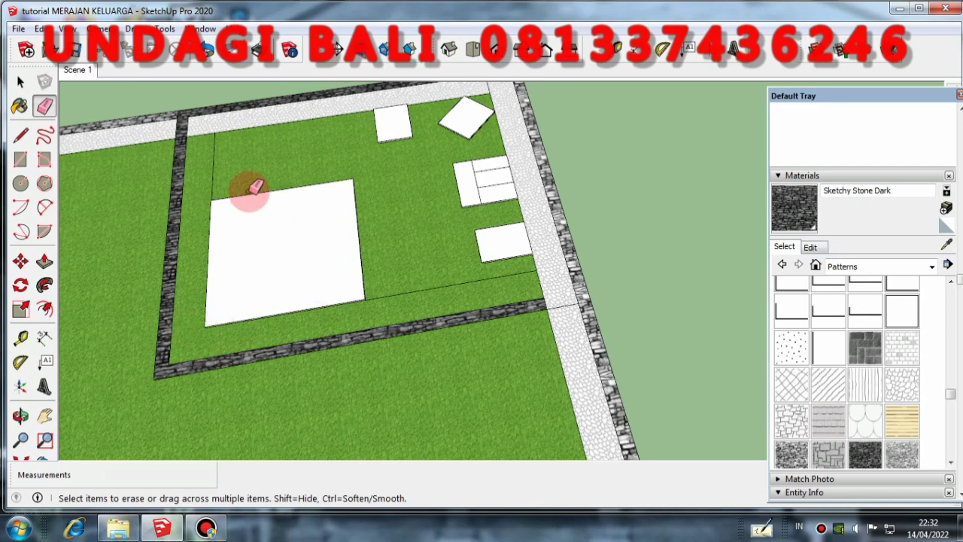
{"action": "left_click", "coordinate": [204, 129]}
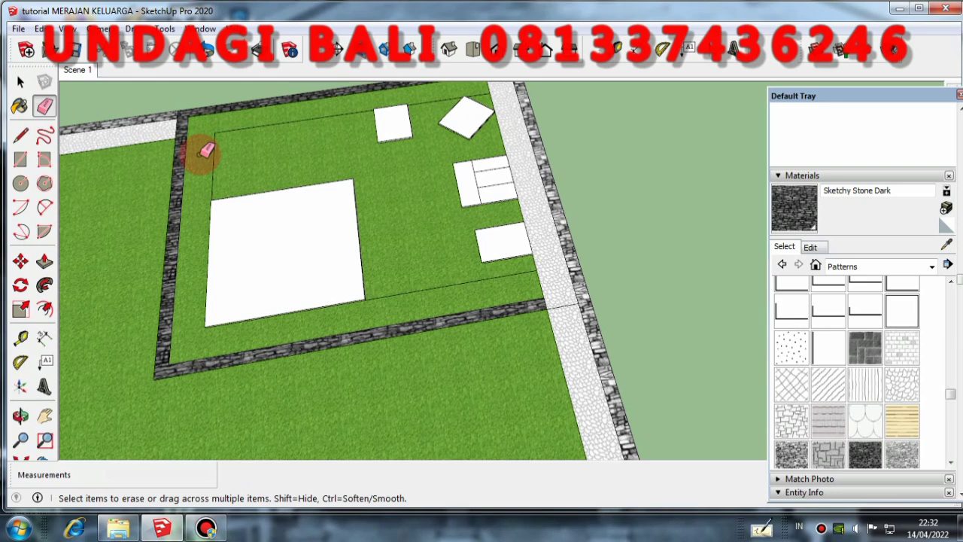
{"action": "left_click", "coordinate": [545, 274]}
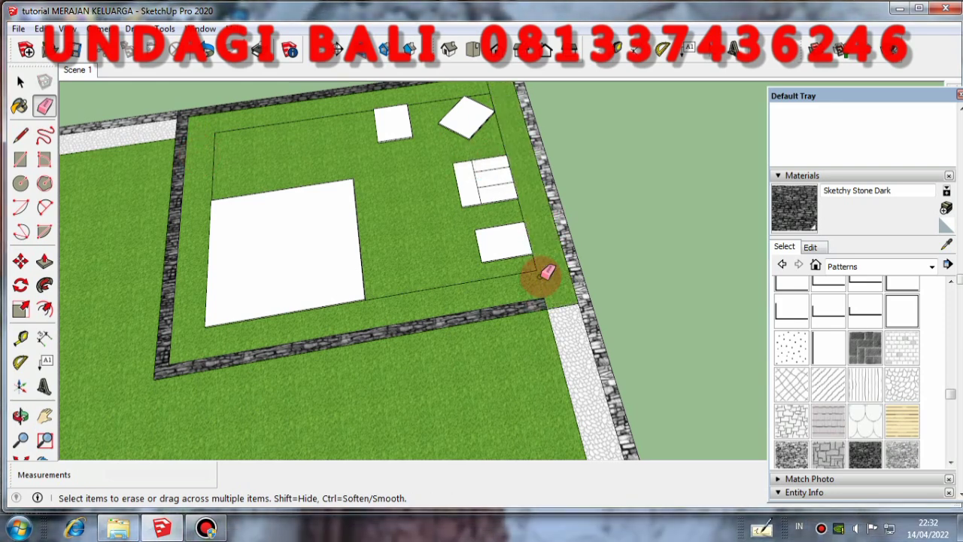
Step: Paint the border band inside the enclosure with Sketchy Brick Multi
{"action": "left_click", "coordinate": [893, 355]}
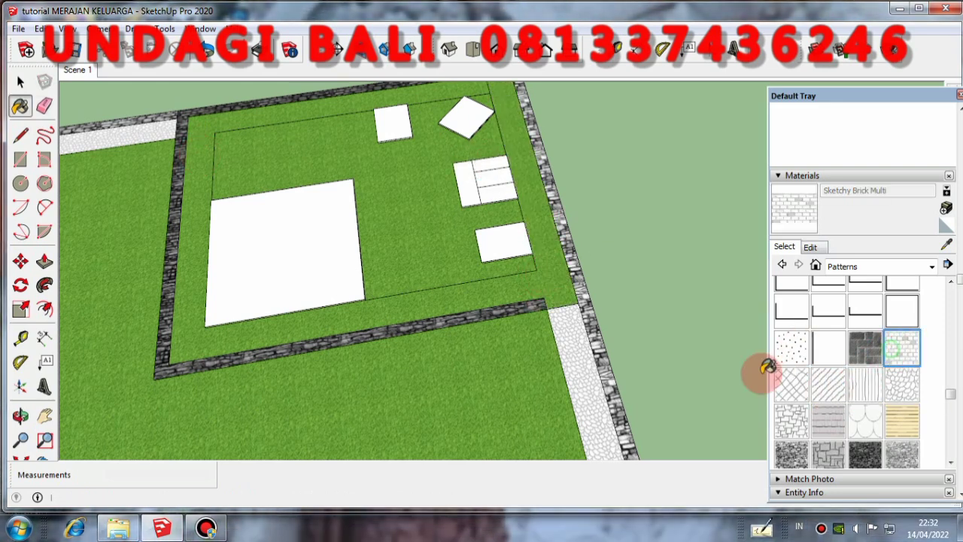
{"action": "left_click", "coordinate": [553, 277]}
{"action": "scroll", "coordinate": [553, 325], "scroll_direction": "down", "scroll_amount": 2}
{"action": "mouse_move", "coordinate": [553, 325]}
{"action": "middle_mouse_down"}
{"action": "mouse_move", "coordinate": [532, 262]}
{"action": "mouse_move", "coordinate": [537, 290]}
{"action": "middle_mouse_up"}
{"action": "scroll", "coordinate": [234, 299], "scroll_direction": "up", "scroll_amount": 2}
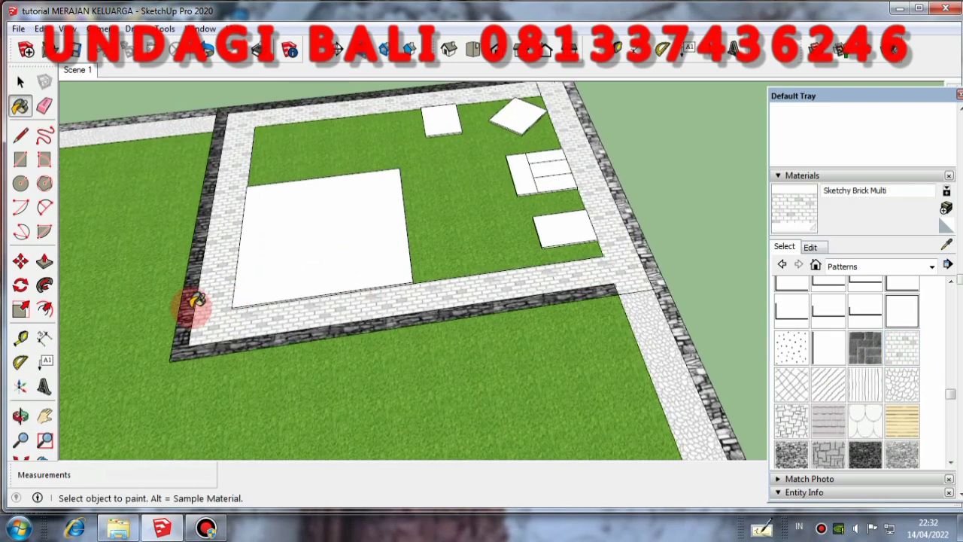
{"action": "scroll", "coordinate": [443, 353], "scroll_direction": "down", "scroll_amount": 2}
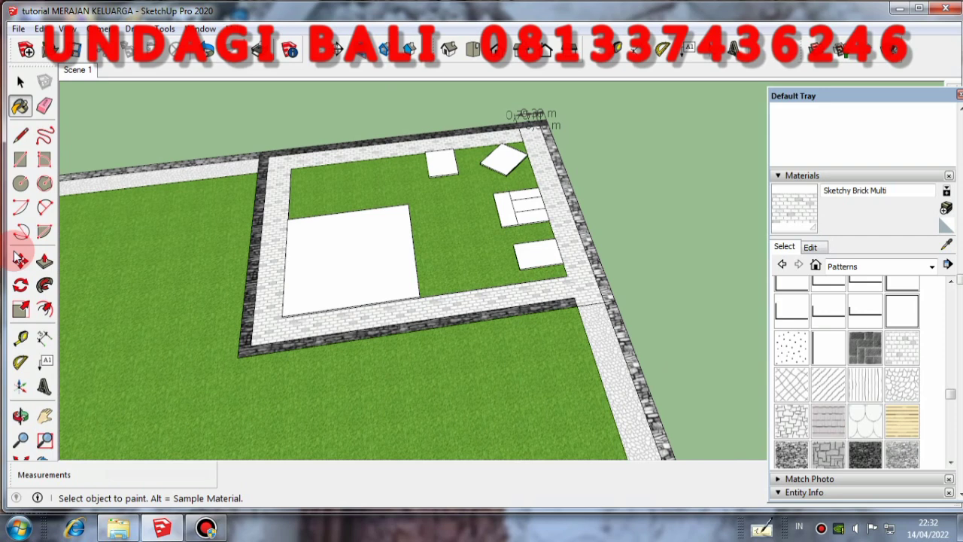
Step: Erase the border's inner edges so that the enclosure floor becomes one grass face around the slabs
{"action": "left_click", "coordinate": [44, 106]}
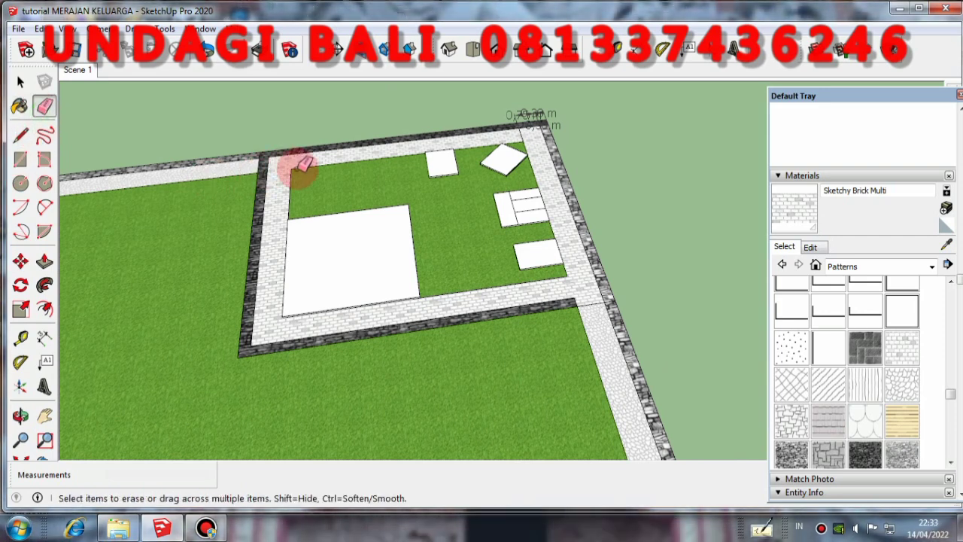
{"action": "scroll", "coordinate": [299, 264], "scroll_direction": "up", "scroll_amount": 1}
{"action": "mouse_move", "coordinate": [299, 263]}
{"action": "middle_mouse_down"}
{"action": "mouse_move", "coordinate": [318, 230]}
{"action": "mouse_move", "coordinate": [350, 263]}
{"action": "mouse_move", "coordinate": [316, 318]}
{"action": "middle_mouse_up"}
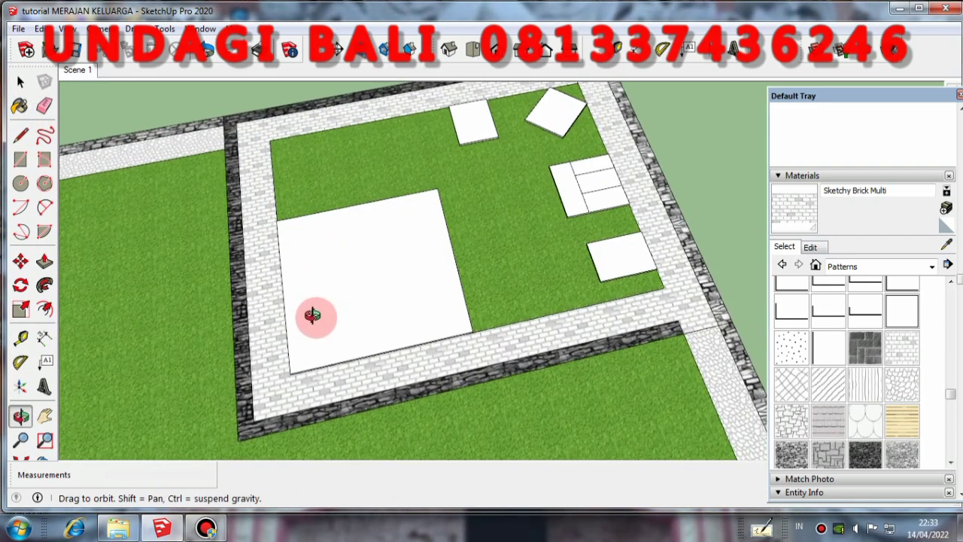
{"action": "left_click", "coordinate": [275, 188]}
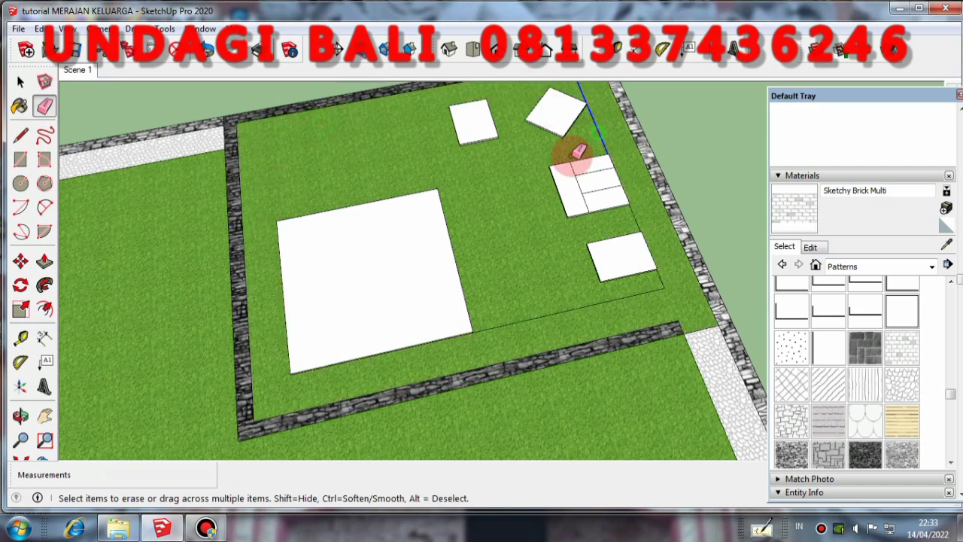
{"action": "scroll", "coordinate": [489, 195], "scroll_direction": "down", "scroll_amount": 1}
{"action": "left_click", "coordinate": [516, 307]}
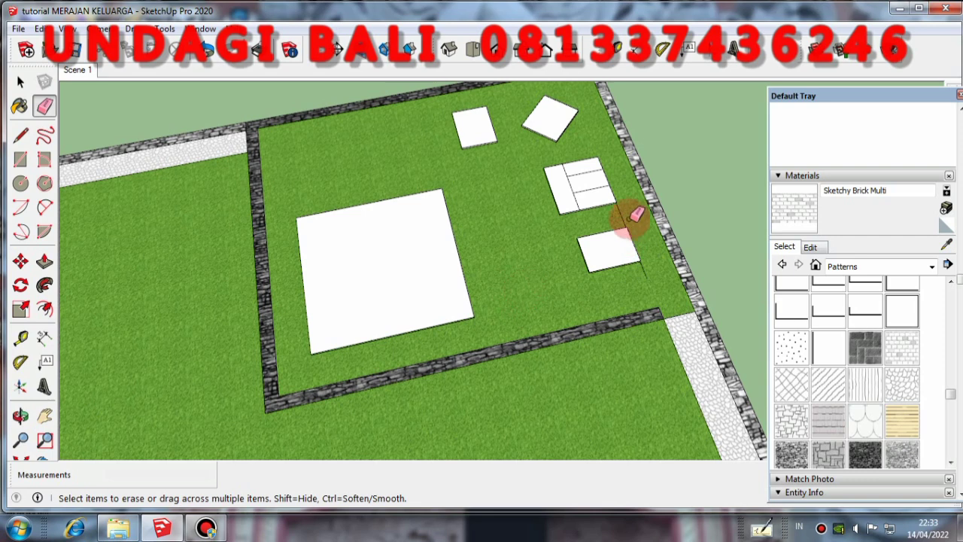
Step: Draw a 0.75 m line from the strip's open end to the wall and erase the leftover edge to extend the strip
{"action": "mouse_move", "coordinate": [617, 243]}
{"action": "middle_mouse_down"}
{"action": "mouse_move", "coordinate": [531, 279]}
{"action": "mouse_move", "coordinate": [477, 232]}
{"action": "mouse_move", "coordinate": [485, 228]}
{"action": "middle_mouse_up"}
{"action": "left_click", "coordinate": [20, 134]}
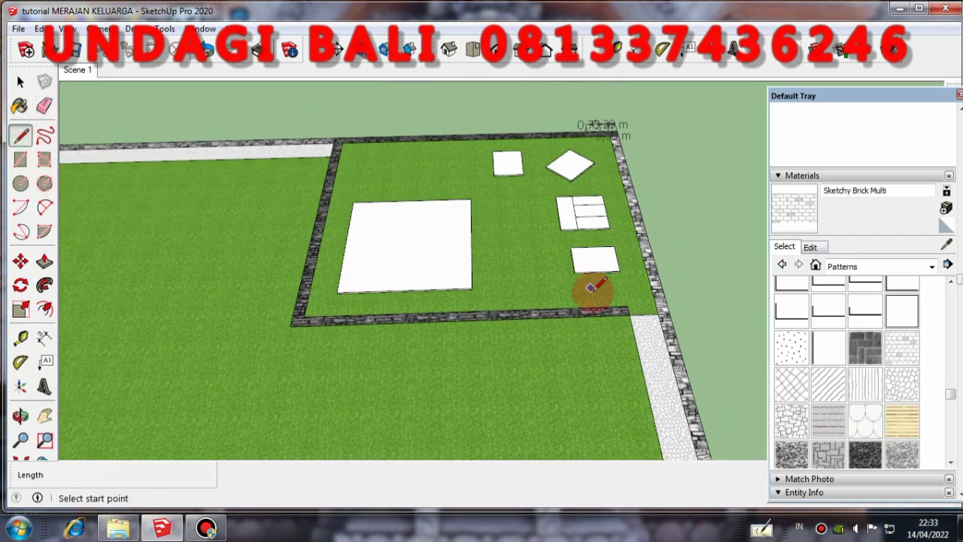
{"action": "scroll", "coordinate": [628, 308], "scroll_direction": "up", "scroll_amount": 2}
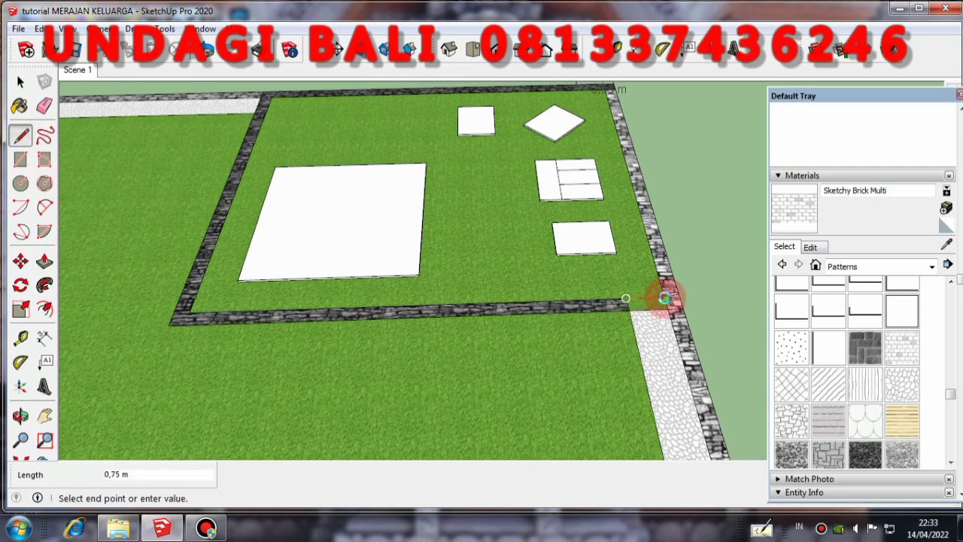
{"action": "left_click", "coordinate": [43, 106]}
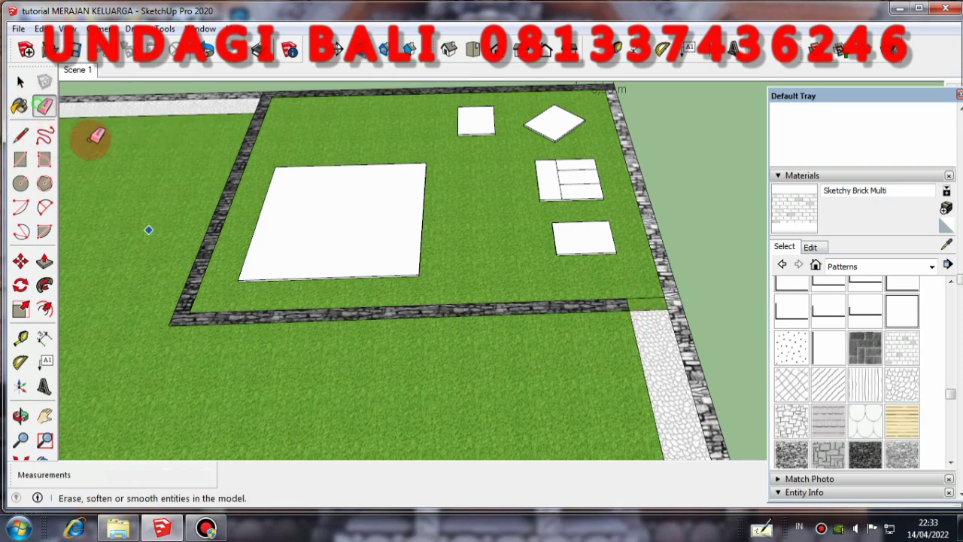
{"action": "scroll", "coordinate": [656, 291], "scroll_direction": "up", "scroll_amount": 2}
{"action": "scroll", "coordinate": [629, 309], "scroll_direction": "up", "scroll_amount": 1}
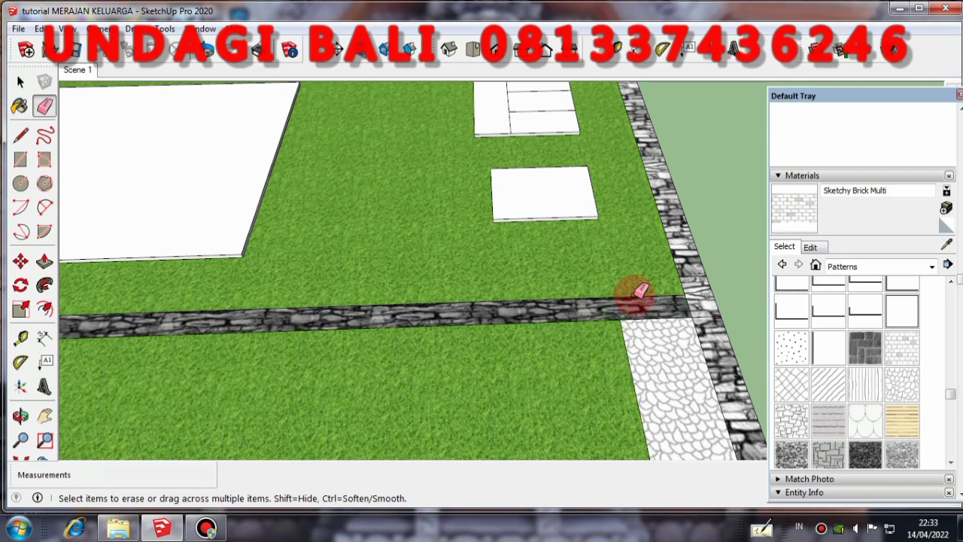
Step: Erase the edge separating the extended strip from the outer wall at their shared corner
{"action": "scroll", "coordinate": [632, 303], "scroll_direction": "down", "scroll_amount": 2}
{"action": "scroll", "coordinate": [632, 303], "scroll_direction": "down", "scroll_amount": 3}
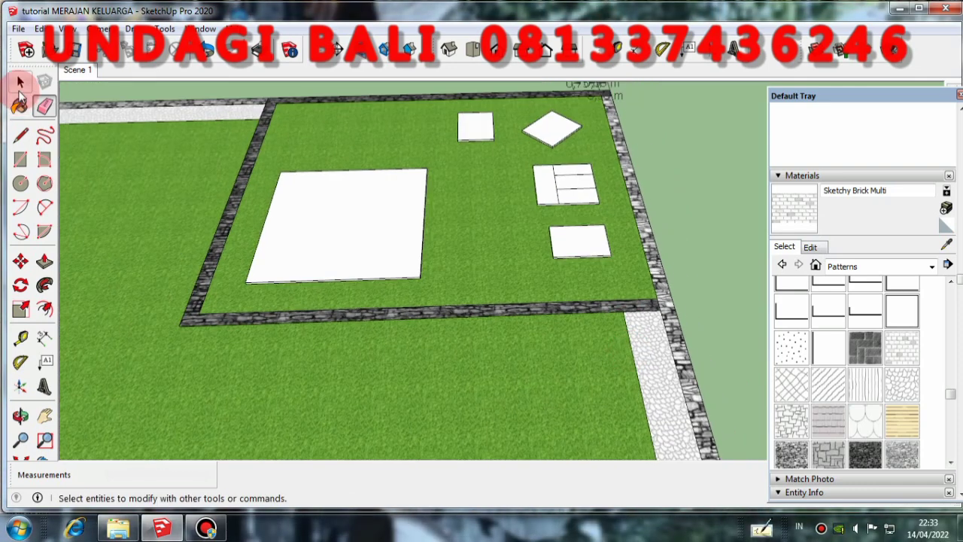
{"action": "scroll", "coordinate": [424, 298], "scroll_direction": "down", "scroll_amount": 1}
{"action": "mouse_move", "coordinate": [424, 298]}
{"action": "middle_mouse_down"}
{"action": "mouse_move", "coordinate": [522, 325]}
{"action": "mouse_move", "coordinate": [417, 389]}
{"action": "mouse_move", "coordinate": [428, 372]}
{"action": "middle_mouse_up"}
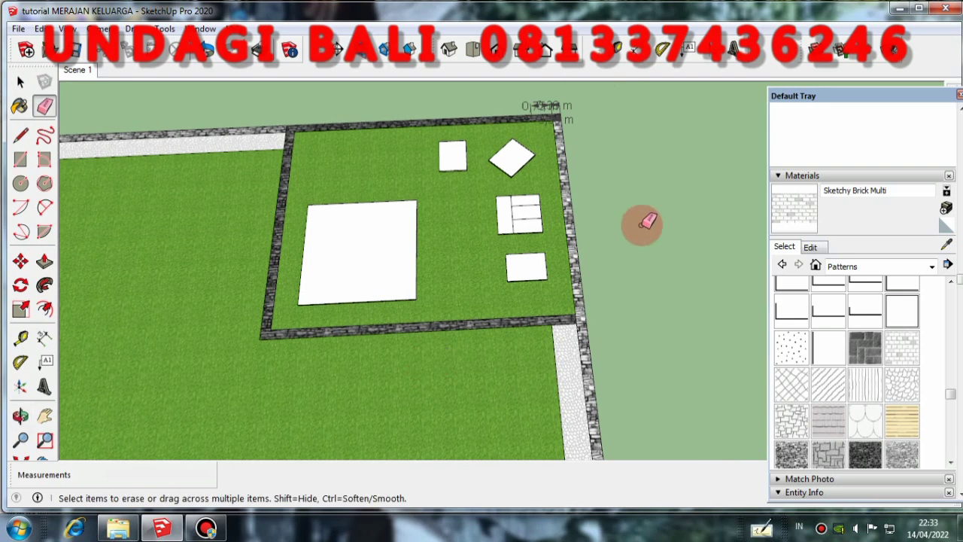
{"action": "left_click", "coordinate": [20, 81]}
{"action": "middle_click_drag", "start_coordinate": [437, 300], "coordinate": [475, 173]}
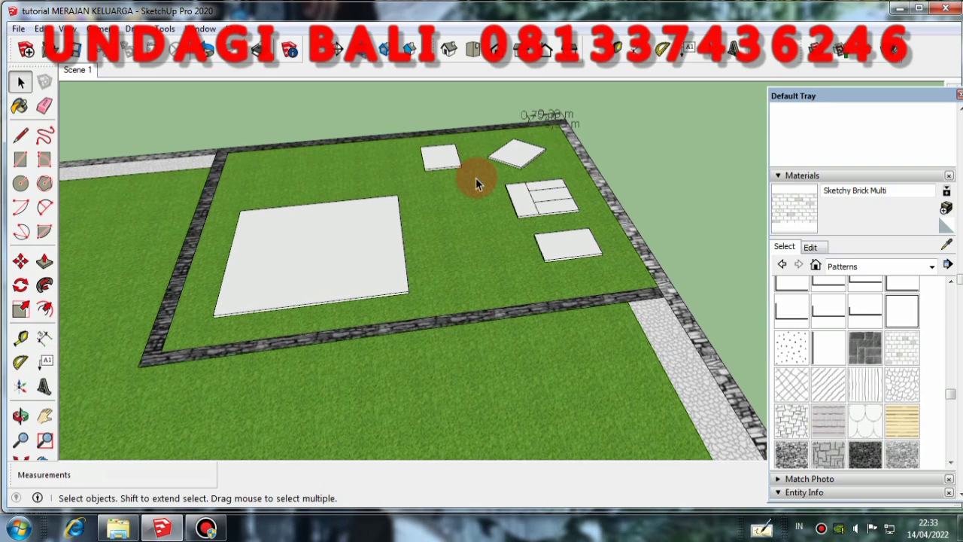
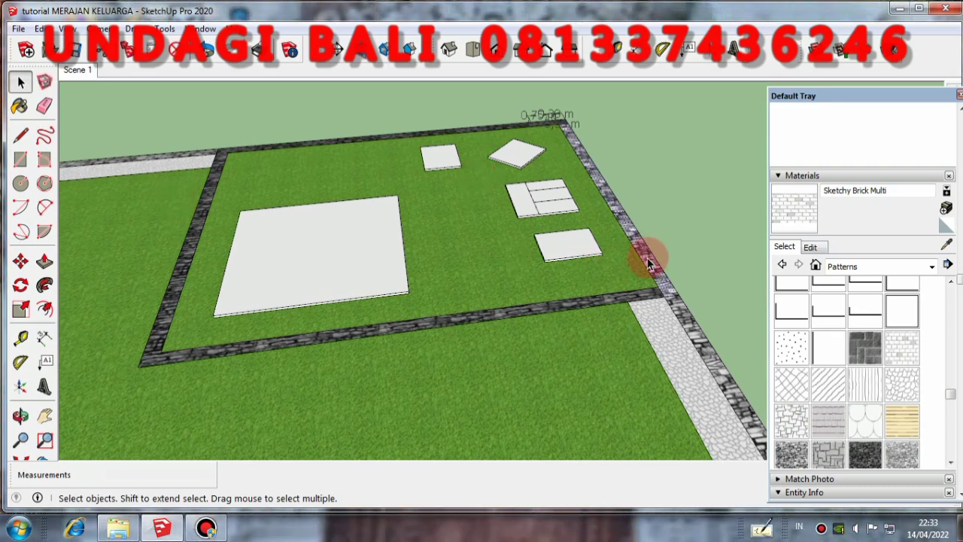
{"action": "left_click", "coordinate": [44, 106]}
{"action": "scroll", "coordinate": [660, 304], "scroll_direction": "up", "scroll_amount": 2}
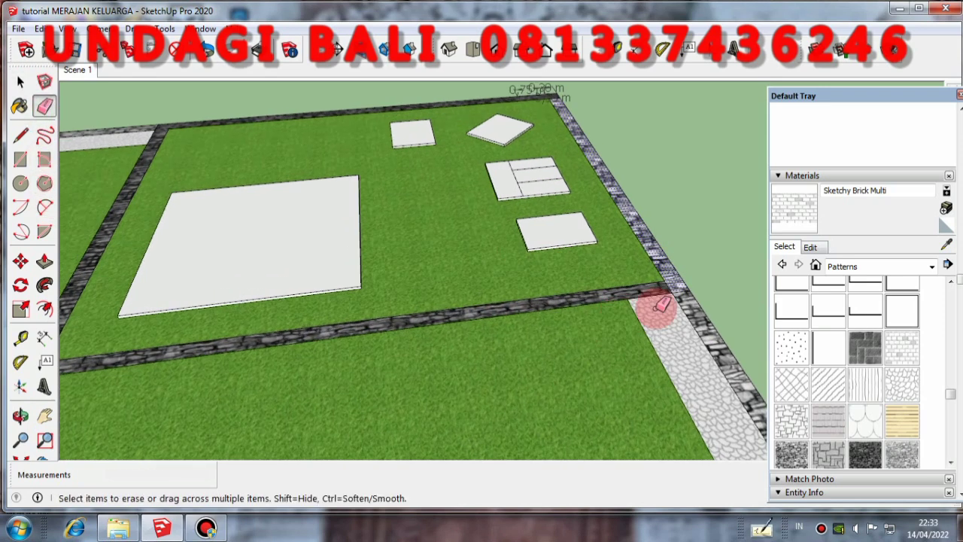
{"action": "scroll", "coordinate": [660, 305], "scroll_direction": "up", "scroll_amount": 1}
{"action": "left_click", "coordinate": [673, 280]}
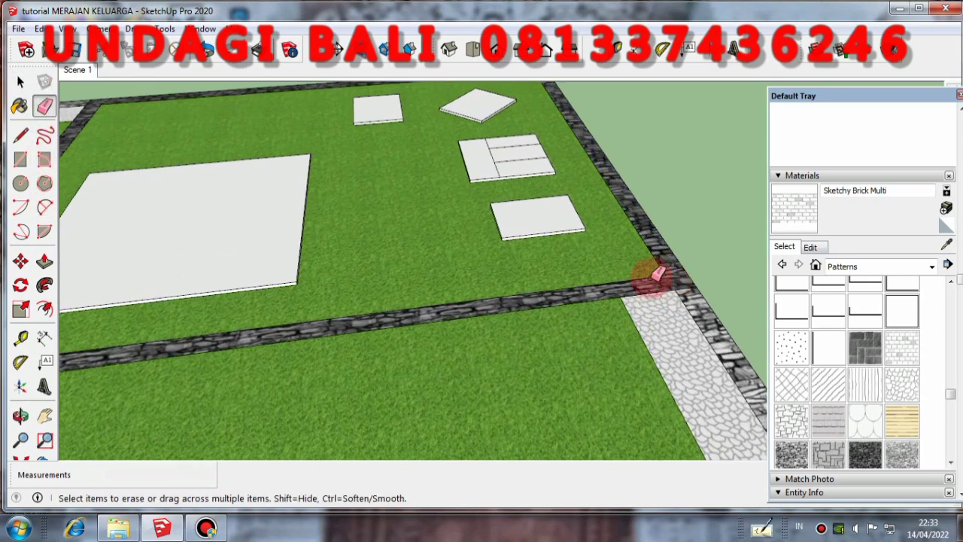
Step: Open the large slab's group and try to Push/Pull its top face
{"action": "scroll", "coordinate": [658, 275], "scroll_direction": "down", "scroll_amount": 3}
{"action": "left_click", "coordinate": [20, 81]}
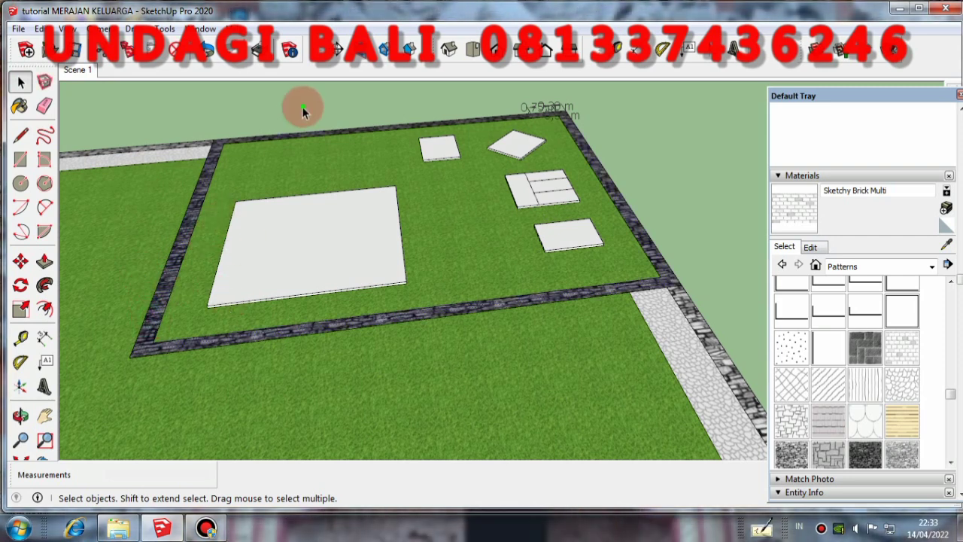
{"action": "scroll", "coordinate": [495, 265], "scroll_direction": "down", "scroll_amount": 2}
{"action": "left_click", "coordinate": [343, 260]}
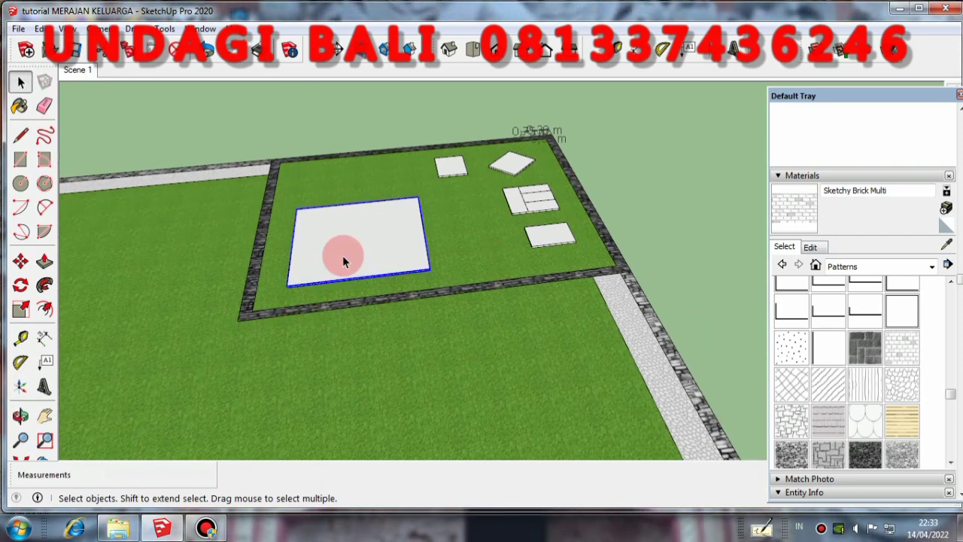
{"action": "double_click", "coordinate": [342, 255]}
{"action": "left_click", "coordinate": [342, 255]}
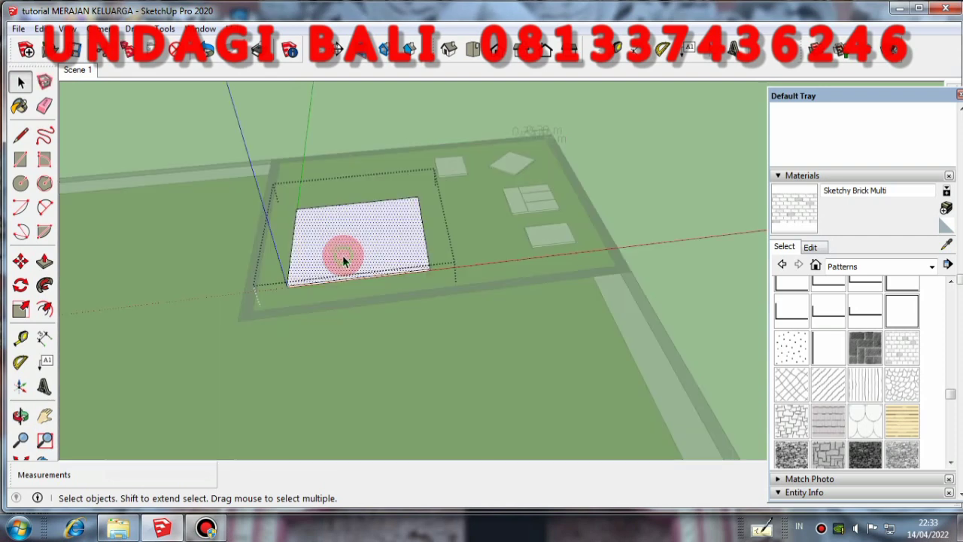
{"action": "left_click", "coordinate": [44, 261]}
{"action": "left_click", "coordinate": [352, 266]}
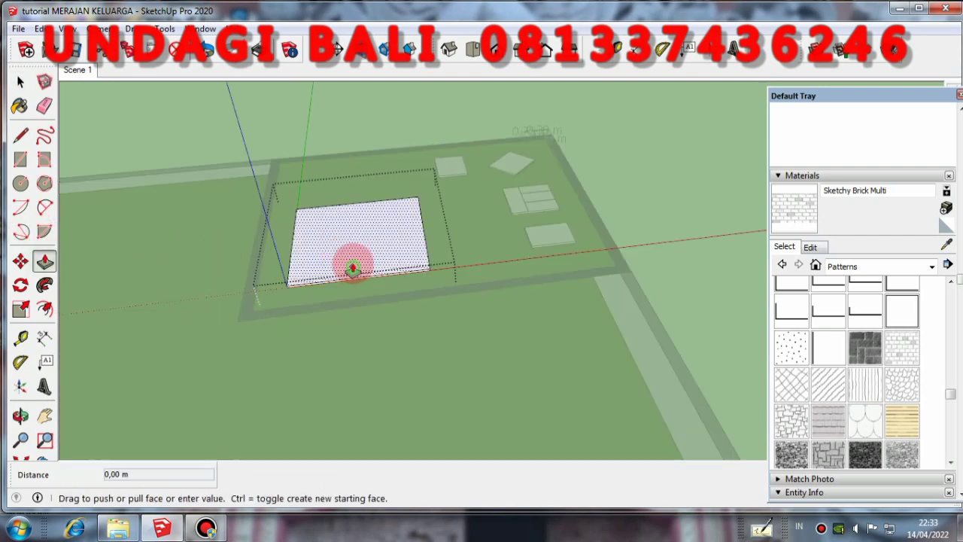
{"action": "left_click_drag", "start_coordinate": [344, 225], "coordinate": [301, 268]}
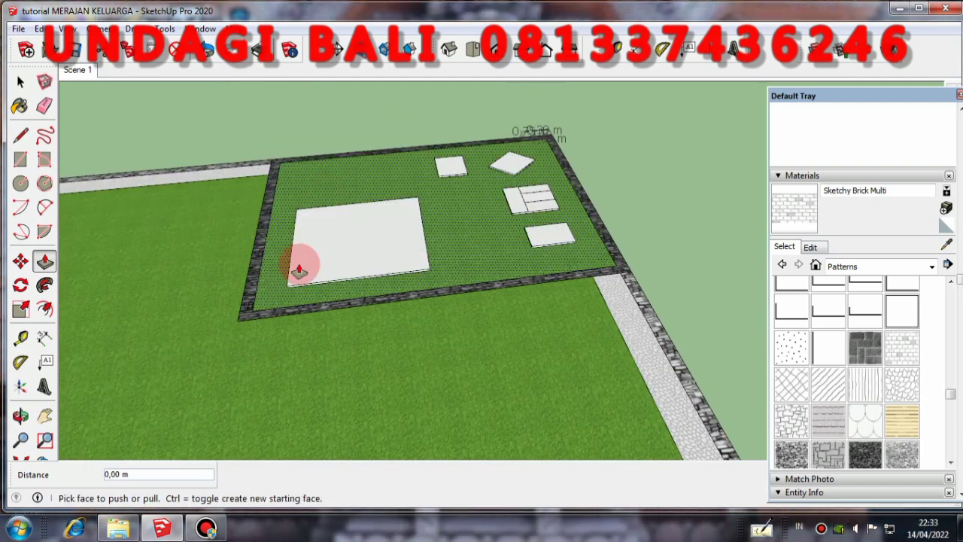
Step: Open the large slab's group and Push/Pull its top face up by 1.25 m
{"action": "left_click", "coordinate": [20, 81]}
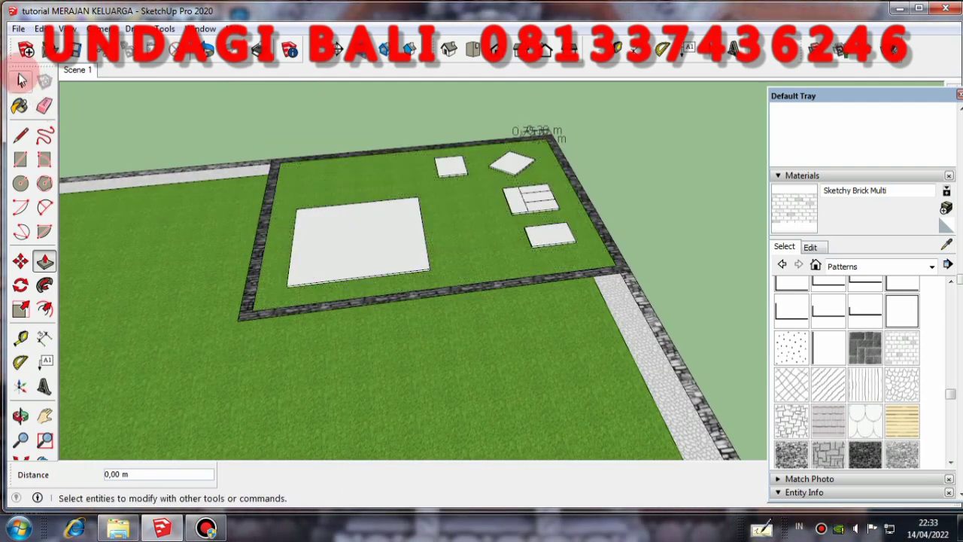
{"action": "double_click", "coordinate": [327, 224]}
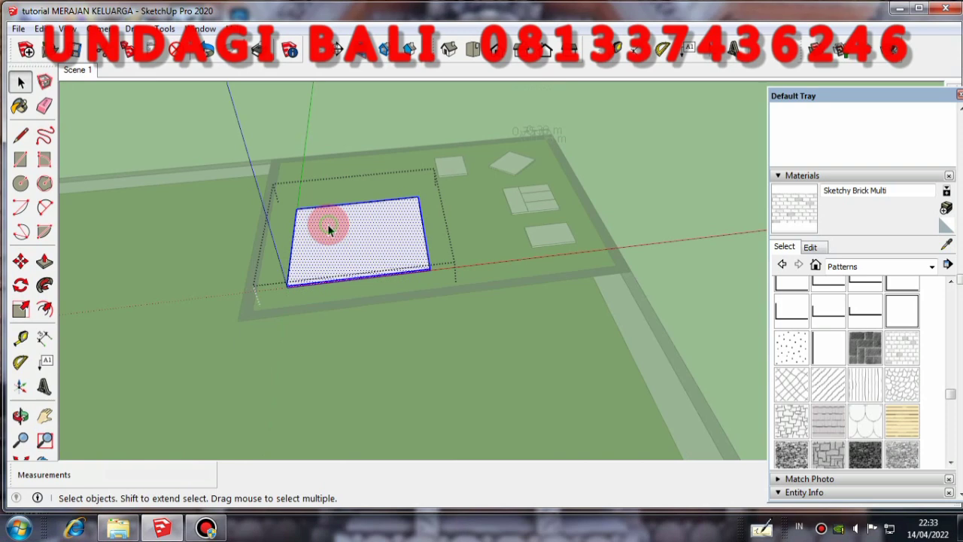
{"action": "left_click", "coordinate": [45, 260]}
{"action": "left_click_drag", "start_coordinate": [340, 253], "coordinate": [316, 205]}
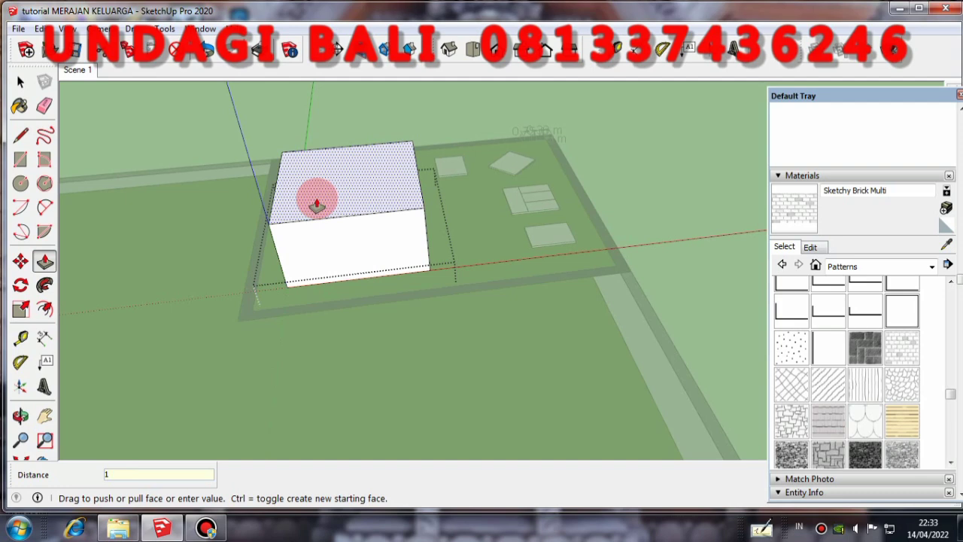
{"action": "type", "text": "1,25"}
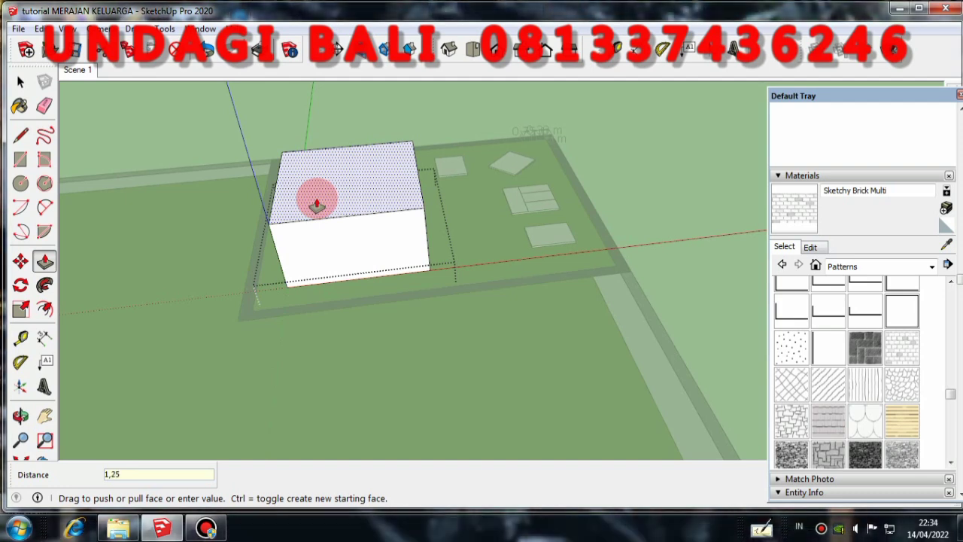
{"action": "key", "text": "Return"}
{"action": "left_click", "coordinate": [21, 82]}
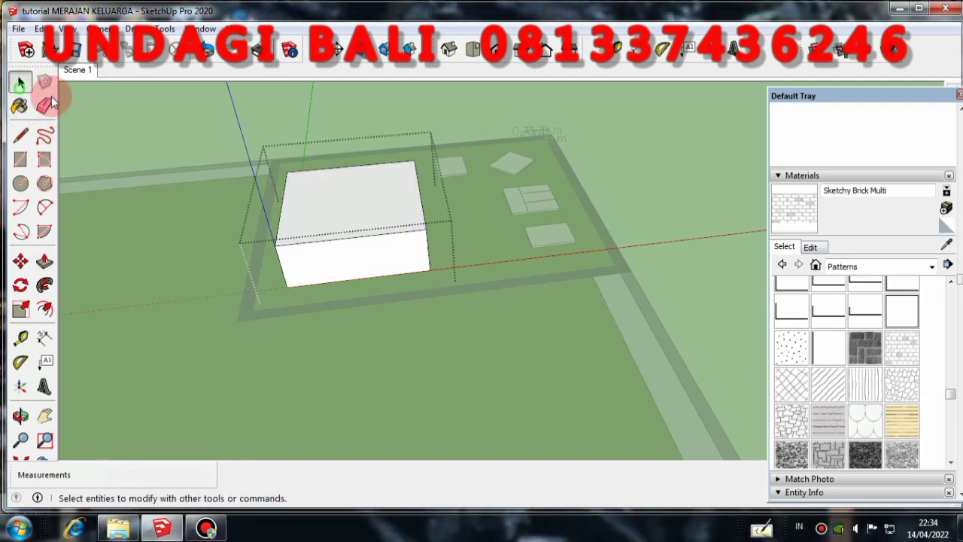
{"action": "left_click", "coordinate": [357, 102]}
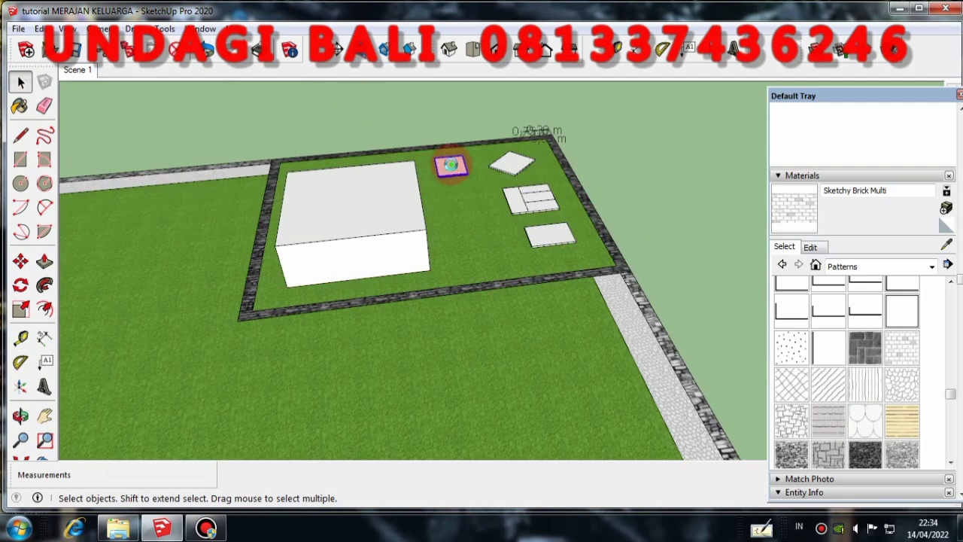
Step: Open the group of the small slab beside the rear wall and Push/Pull its top face up by 1.25 m
{"action": "double_click", "coordinate": [451, 167]}
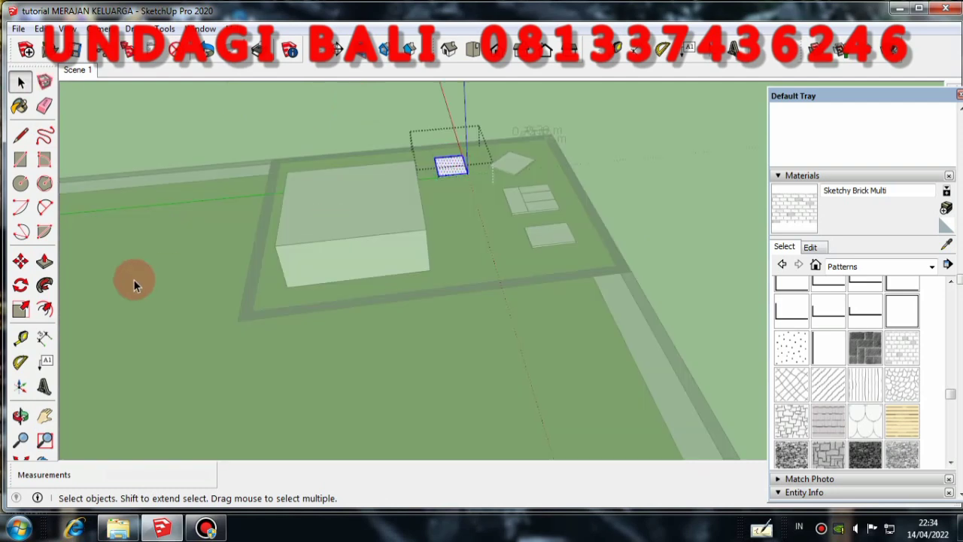
{"action": "left_click", "coordinate": [44, 261]}
{"action": "left_click_drag", "start_coordinate": [440, 164], "coordinate": [435, 143]}
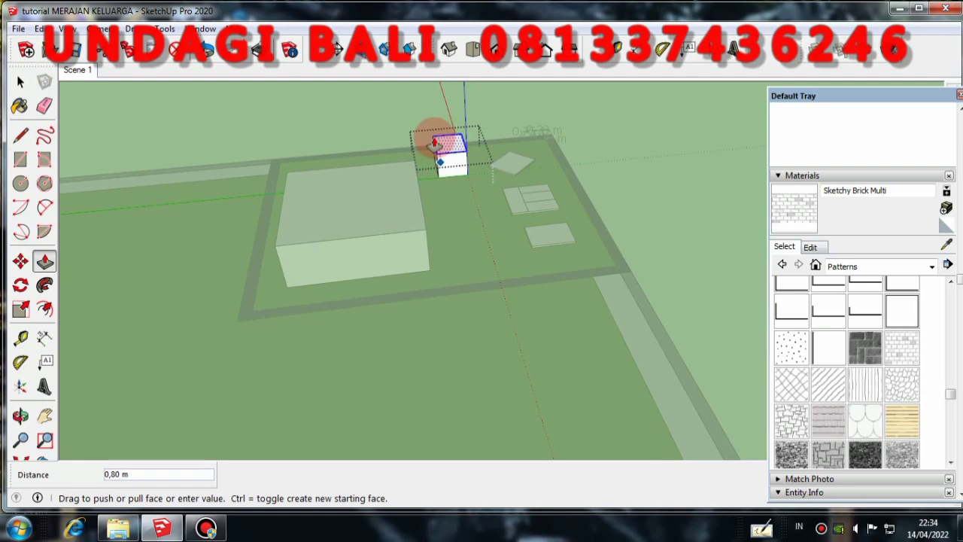
{"action": "type", "text": ",25"}
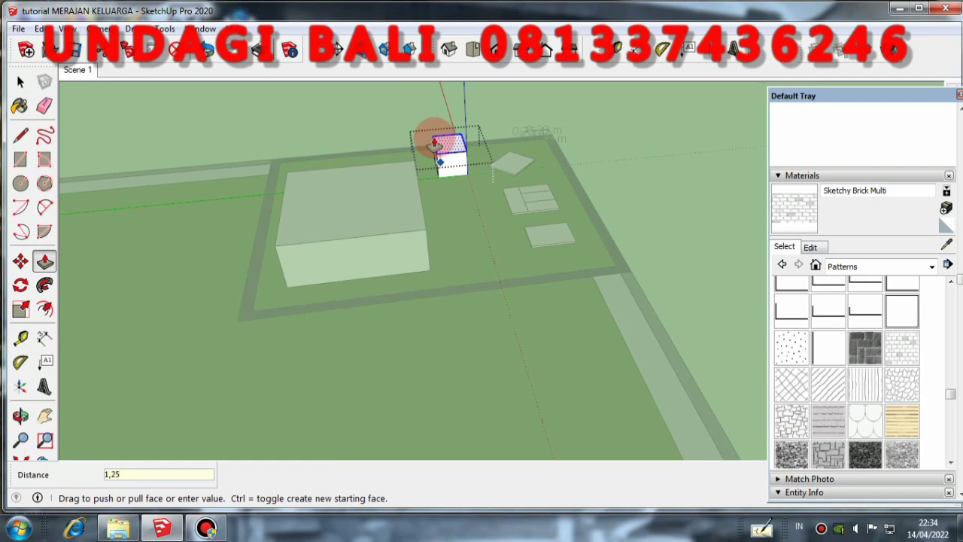
{"action": "key", "text": "Return"}
{"action": "left_click", "coordinate": [21, 81]}
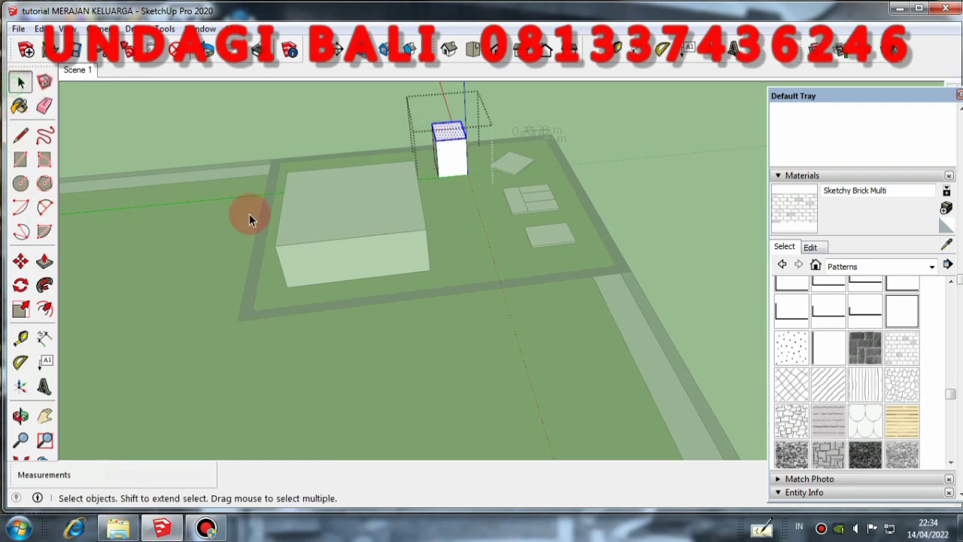
{"action": "middle_click_drag", "start_coordinate": [249, 214], "coordinate": [514, 172]}
{"action": "left_click", "coordinate": [611, 140]}
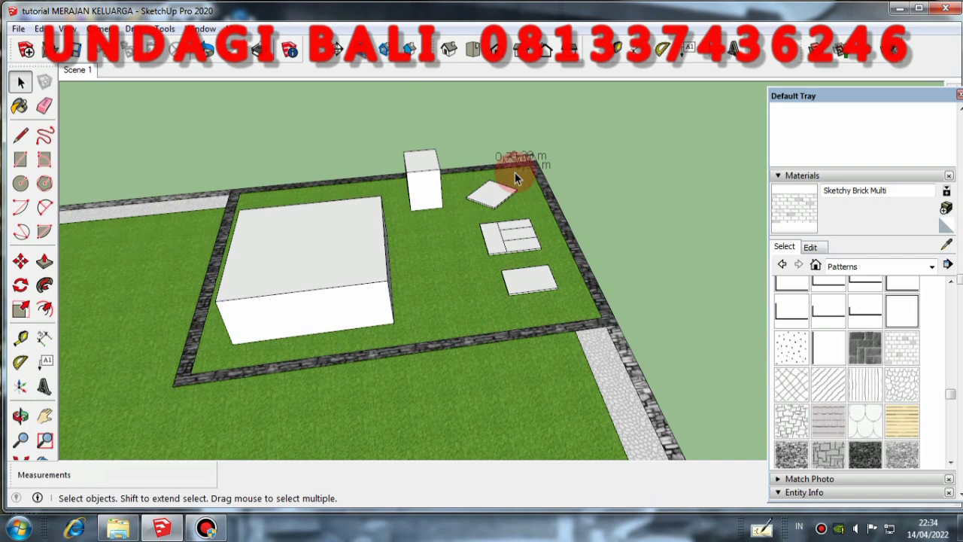
Step: Raise the rotated corner slab's top face by 1.25 m inside its group with Push/Pull
{"action": "double_click", "coordinate": [482, 200]}
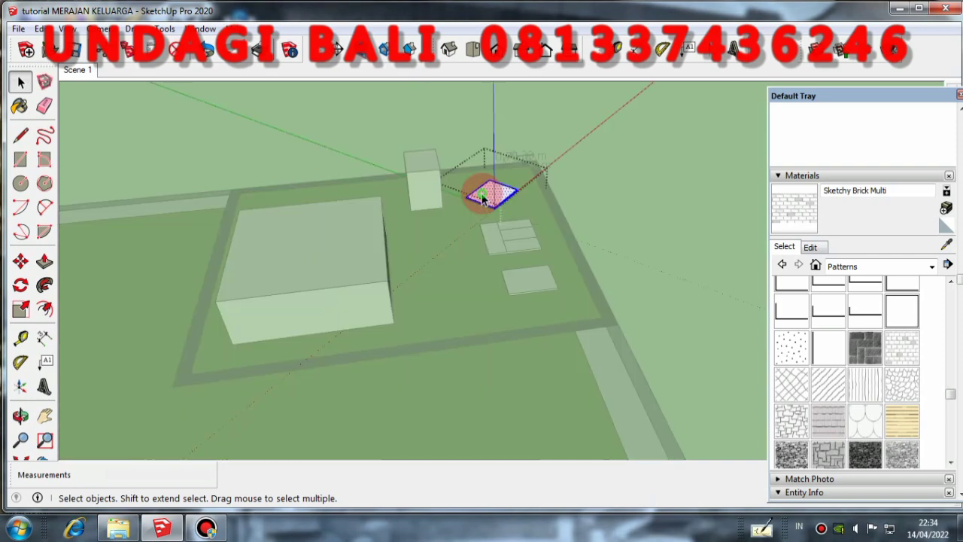
{"action": "left_click", "coordinate": [42, 264]}
{"action": "left_click_drag", "start_coordinate": [490, 192], "coordinate": [490, 150]}
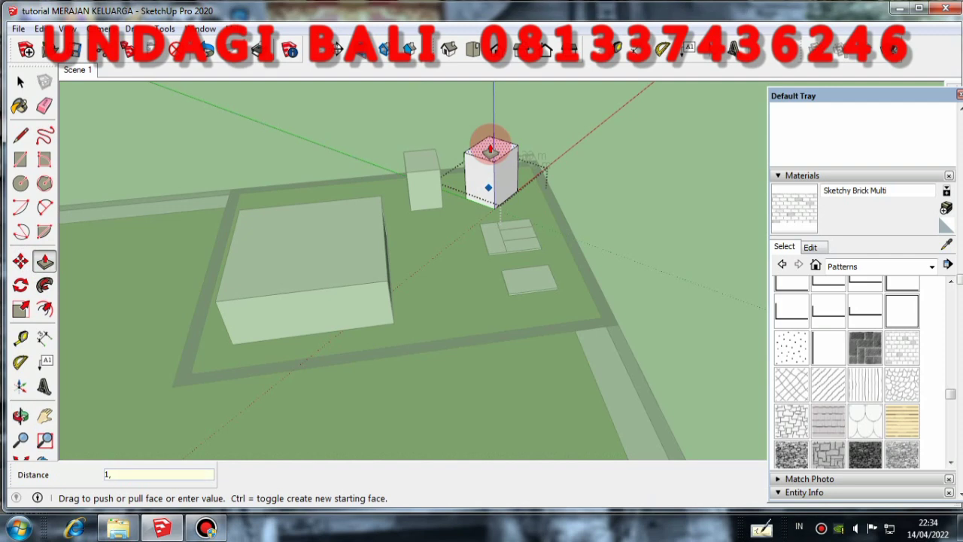
{"action": "key", "text": "Return"}
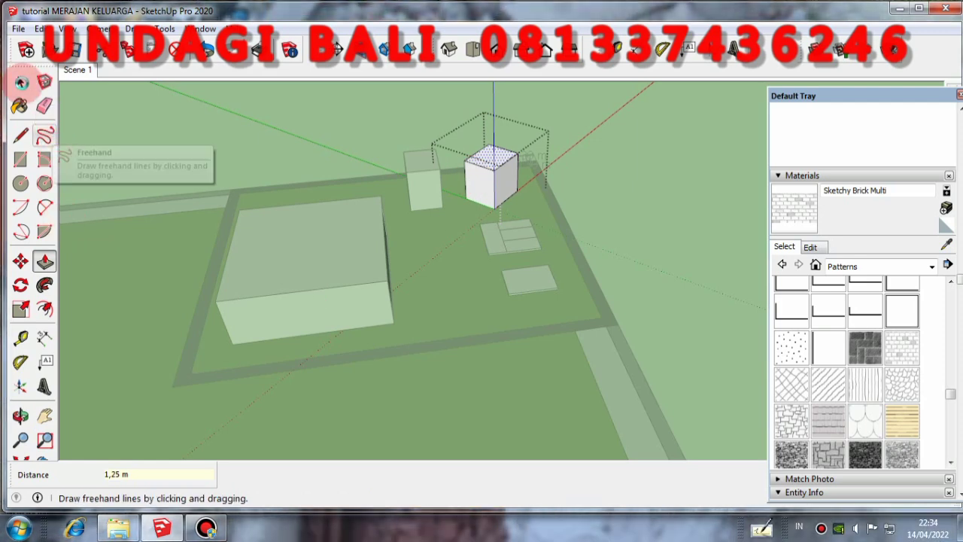
{"action": "left_click", "coordinate": [23, 85]}
{"action": "left_click", "coordinate": [591, 143]}
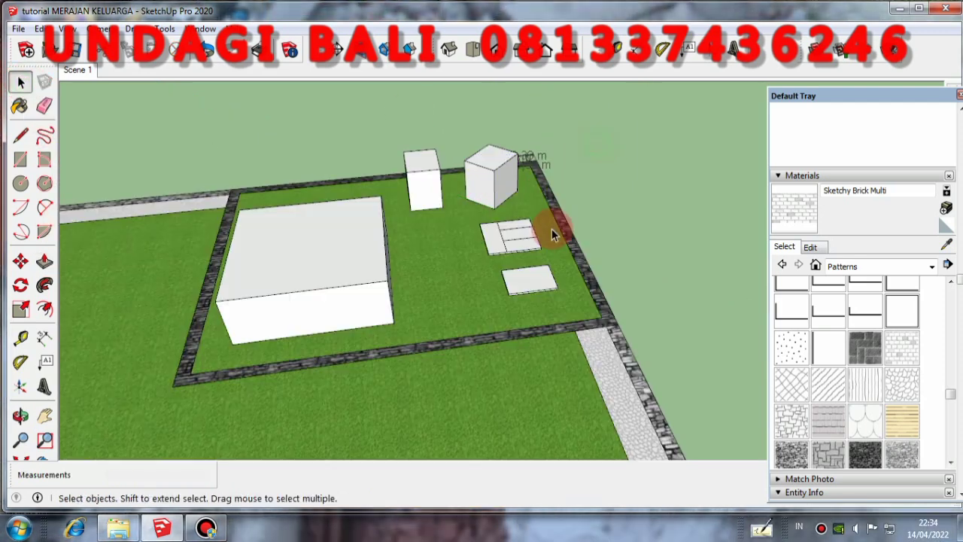
Step: Explode the subdivided slab's group and Push/Pull each of its top faces up by 1.25 m
{"action": "right_click", "coordinate": [530, 248]}
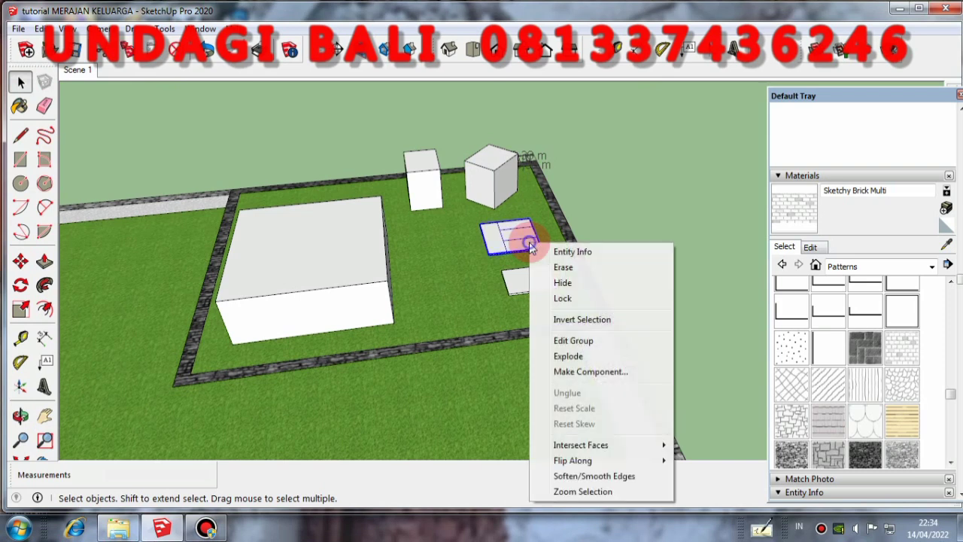
{"action": "left_click", "coordinate": [584, 357]}
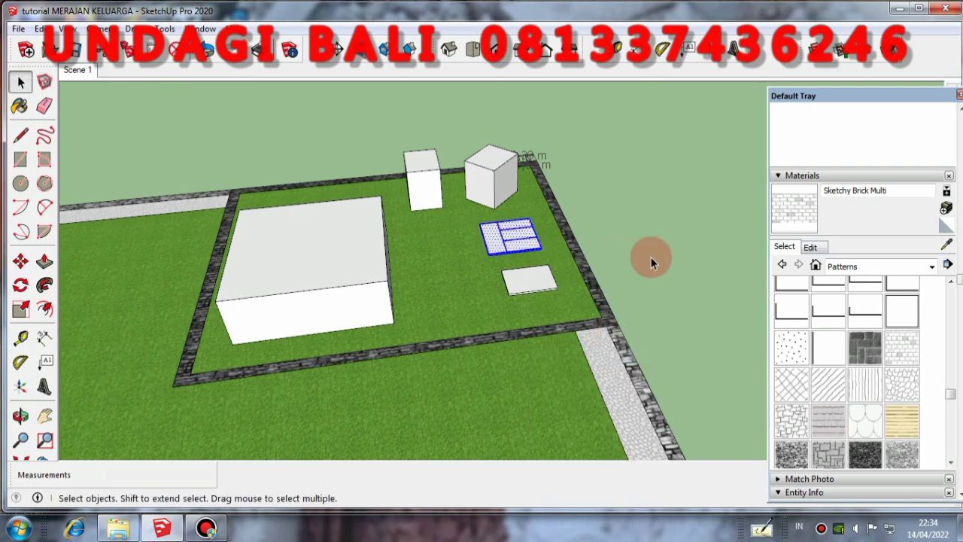
{"action": "left_click", "coordinate": [44, 261]}
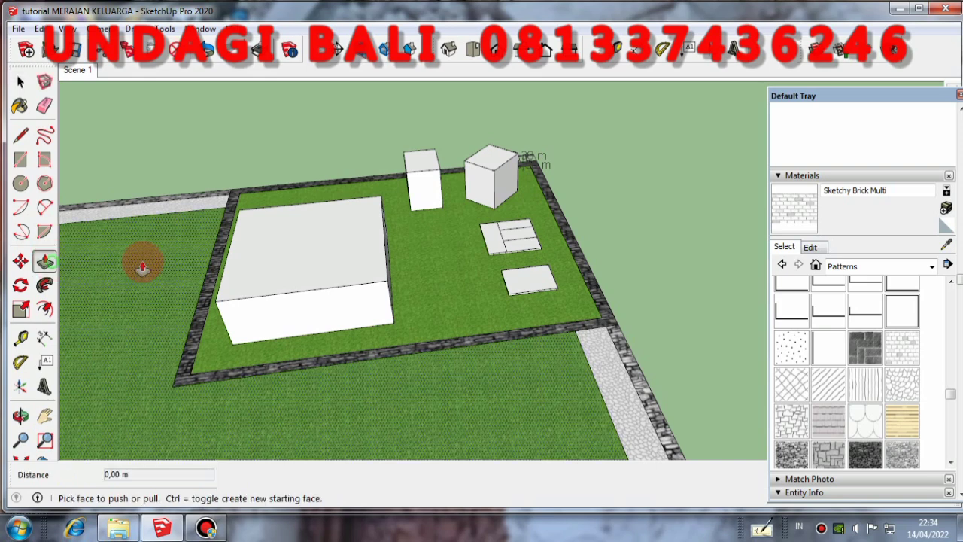
{"action": "left_click_drag", "start_coordinate": [506, 243], "coordinate": [532, 211]}
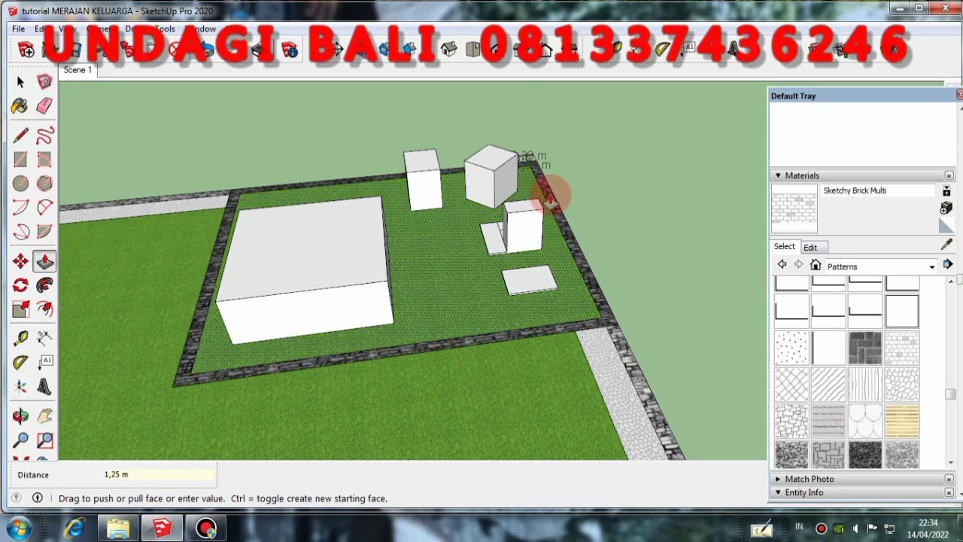
{"action": "left_click_drag", "start_coordinate": [495, 240], "coordinate": [558, 214]}
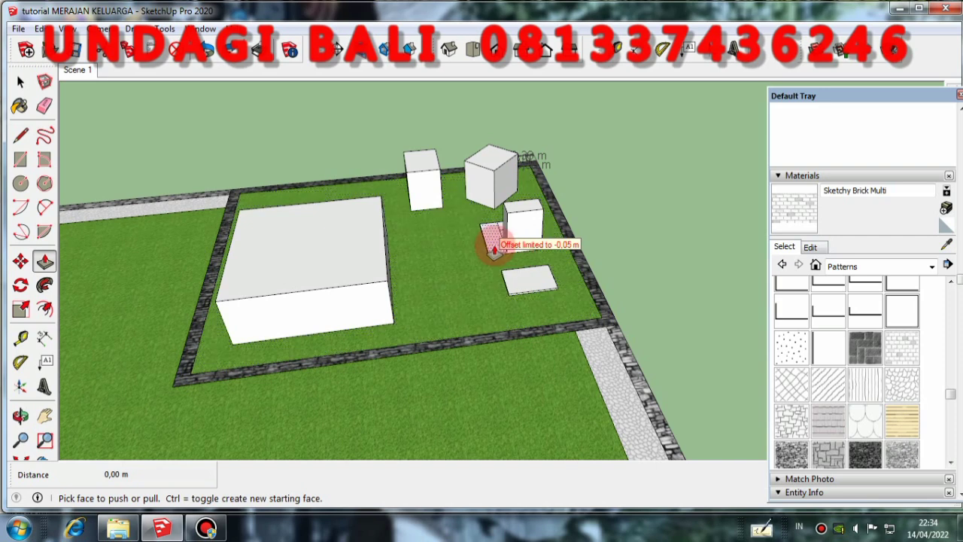
{"action": "left_click_drag", "start_coordinate": [506, 242], "coordinate": [519, 218]}
{"action": "middle_click_drag", "start_coordinate": [610, 161], "coordinate": [526, 254]}
{"action": "scroll", "coordinate": [525, 255], "scroll_direction": "up", "scroll_amount": 2}
{"action": "mouse_move", "coordinate": [525, 256]}
{"action": "left_mouse_down"}
{"action": "mouse_move", "coordinate": [516, 258]}
{"action": "mouse_move", "coordinate": [529, 277]}
{"action": "mouse_move", "coordinate": [536, 269]}
{"action": "left_mouse_up"}
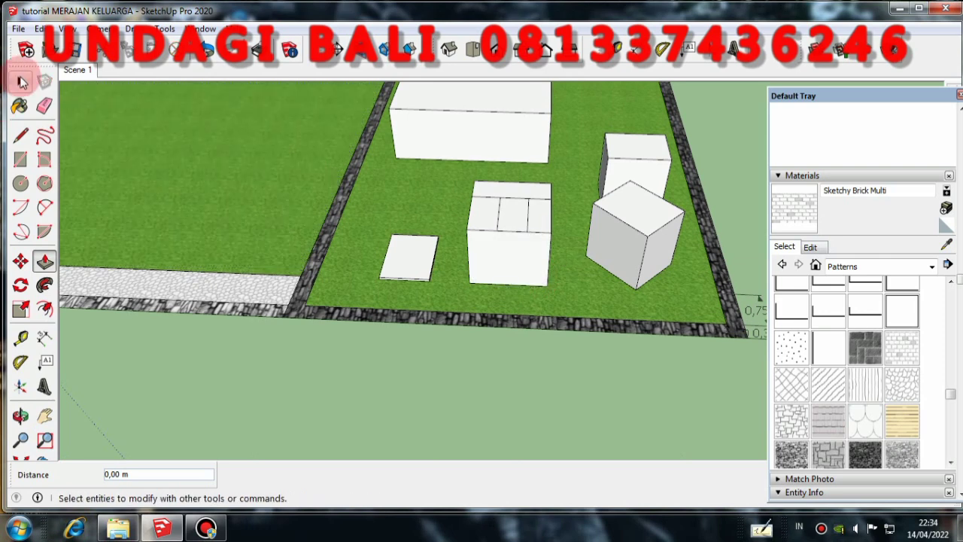
Step: Explode the last flat slab's group and Push/Pull its top face up by 1.25 m
{"action": "left_click", "coordinate": [20, 80]}
{"action": "right_click", "coordinate": [413, 259]}
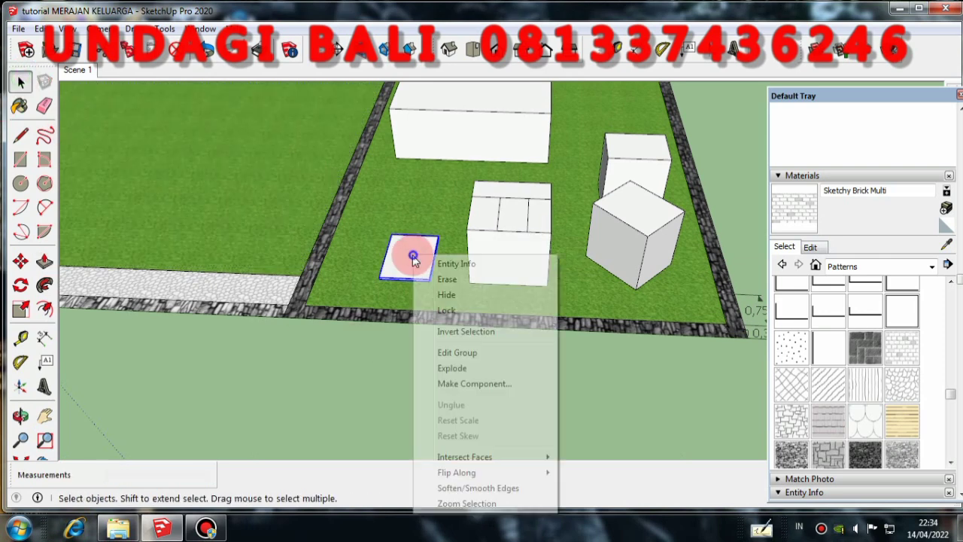
{"action": "left_click", "coordinate": [439, 366]}
{"action": "right_click", "coordinate": [405, 275]}
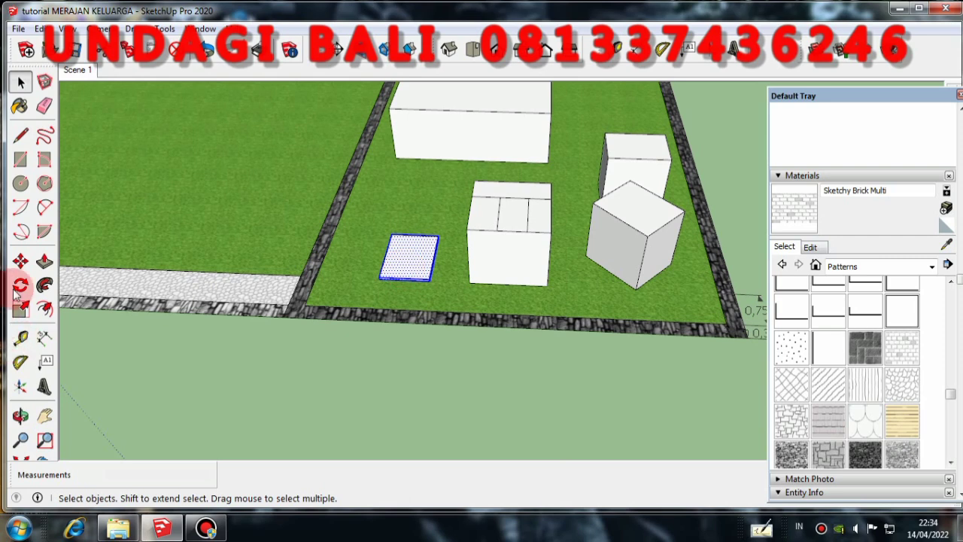
{"action": "left_click", "coordinate": [45, 260]}
{"action": "left_click_drag", "start_coordinate": [386, 258], "coordinate": [389, 238]}
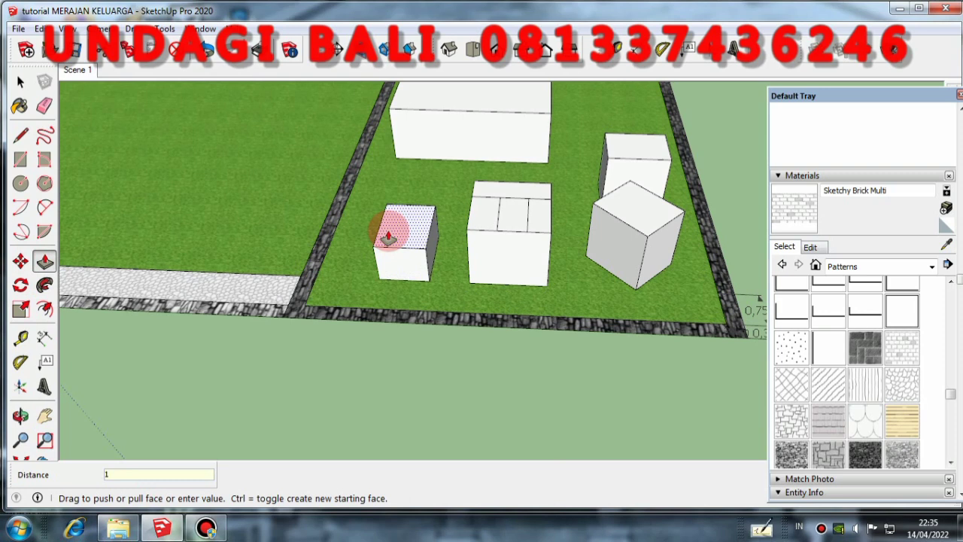
{"action": "key", "text": "Return"}
{"action": "mouse_move", "coordinate": [388, 233]}
{"action": "middle_mouse_down"}
{"action": "mouse_move", "coordinate": [389, 223]}
{"action": "mouse_move", "coordinate": [595, 200]}
{"action": "mouse_move", "coordinate": [444, 277]}
{"action": "mouse_move", "coordinate": [606, 232]}
{"action": "mouse_move", "coordinate": [612, 215]}
{"action": "mouse_move", "coordinate": [611, 230]}
{"action": "middle_mouse_up"}
Step: Push/Pull the stone-textured border strip up by 1.25 m to form the enclosure wall
{"action": "left_click", "coordinate": [22, 136]}
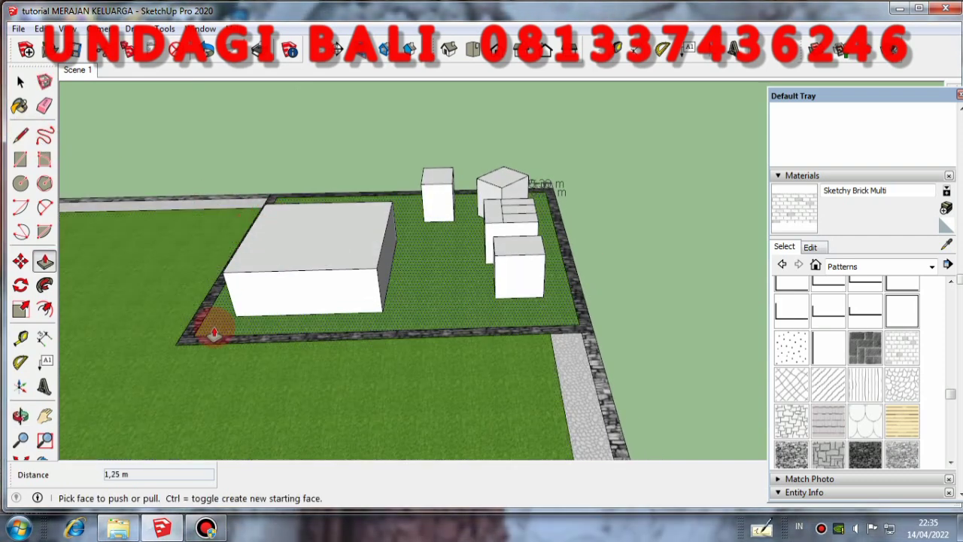
{"action": "middle_click_drag", "start_coordinate": [216, 329], "coordinate": [363, 187]}
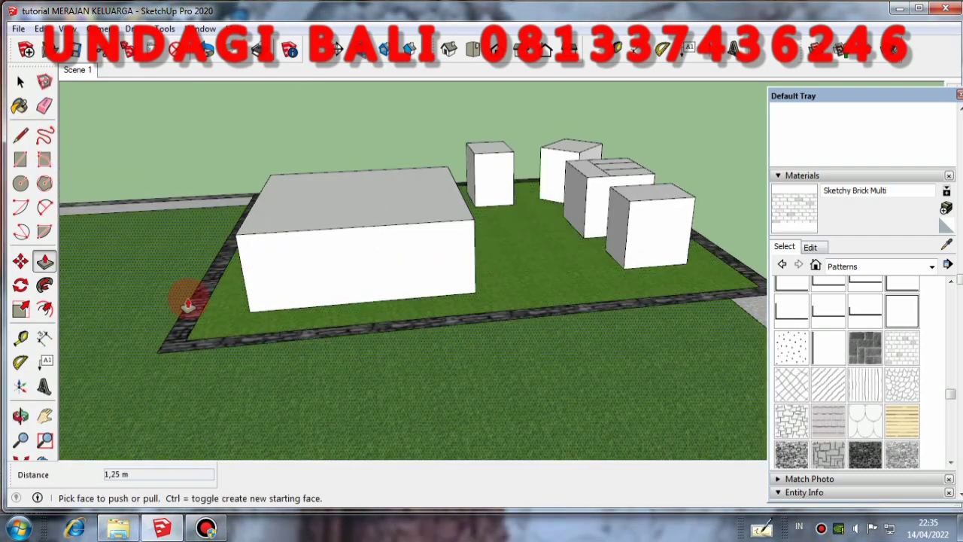
{"action": "left_click_drag", "start_coordinate": [183, 342], "coordinate": [210, 316]}
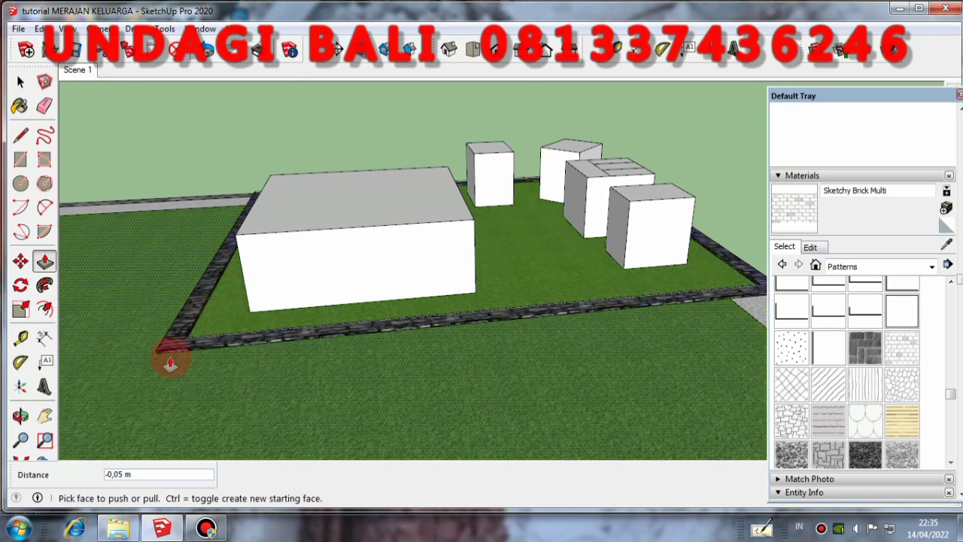
{"action": "mouse_move", "coordinate": [172, 346]}
{"action": "left_mouse_down"}
{"action": "mouse_move", "coordinate": [197, 295]}
{"action": "mouse_move", "coordinate": [279, 239]}
{"action": "left_mouse_up"}
{"action": "mouse_move", "coordinate": [279, 239]}
{"action": "middle_mouse_down"}
{"action": "mouse_move", "coordinate": [318, 221]}
{"action": "mouse_move", "coordinate": [316, 258]}
{"action": "middle_mouse_up"}
{"action": "scroll", "coordinate": [392, 268], "scroll_direction": "down", "scroll_amount": 4}
{"action": "left_click", "coordinate": [20, 134]}
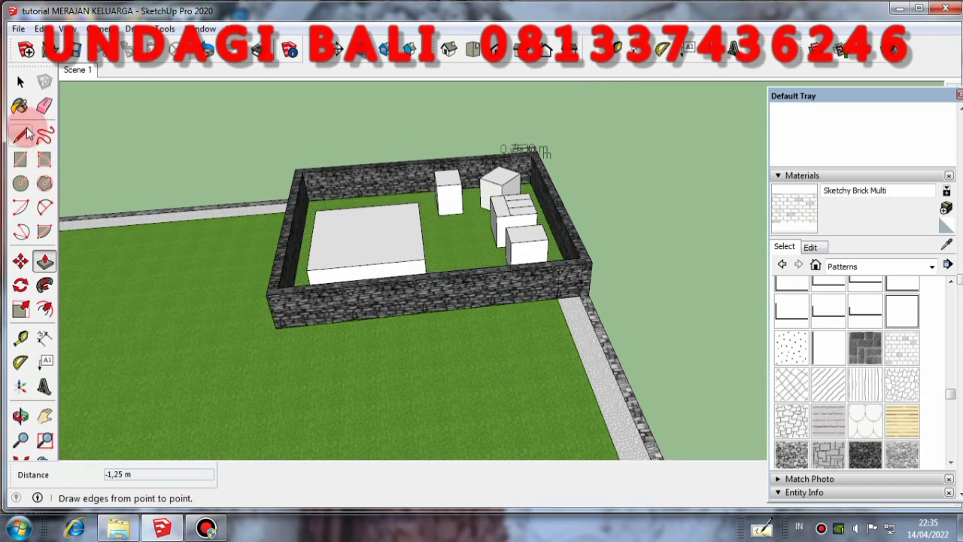
{"action": "left_click", "coordinate": [21, 83]}
Step: Delete the leftover dimension labels at the enclosure wall's far corner
{"action": "scroll", "coordinate": [535, 240], "scroll_direction": "up", "scroll_amount": 2}
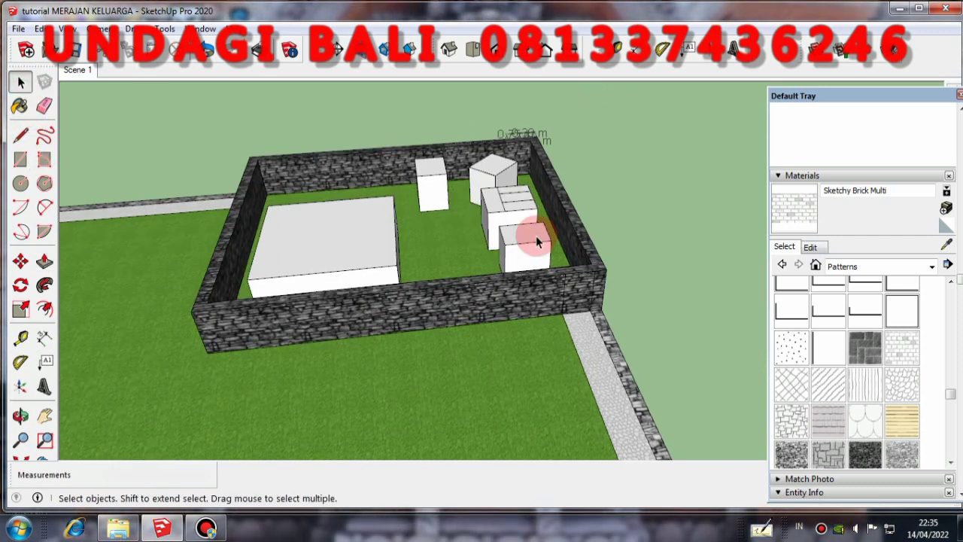
{"action": "middle_click_drag", "start_coordinate": [536, 241], "coordinate": [607, 152]}
{"action": "mouse_move", "coordinate": [526, 150]}
{"action": "middle_mouse_down"}
{"action": "mouse_move", "coordinate": [433, 188]}
{"action": "mouse_move", "coordinate": [516, 140]}
{"action": "middle_mouse_up"}
{"action": "scroll", "coordinate": [592, 144], "scroll_direction": "up", "scroll_amount": 3}
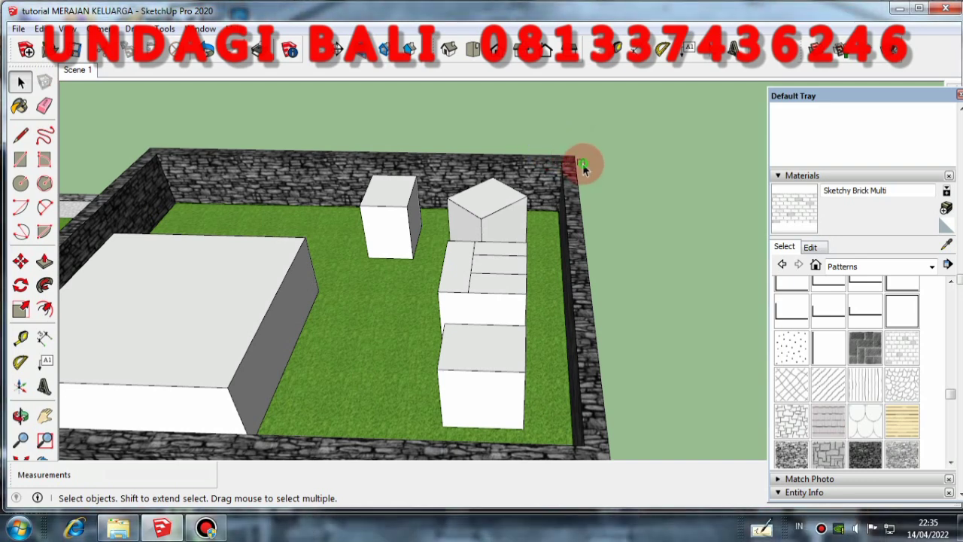
{"action": "scroll", "coordinate": [583, 160], "scroll_direction": "down", "scroll_amount": 5}
{"action": "middle_click_drag", "start_coordinate": [602, 154], "coordinate": [516, 211]}
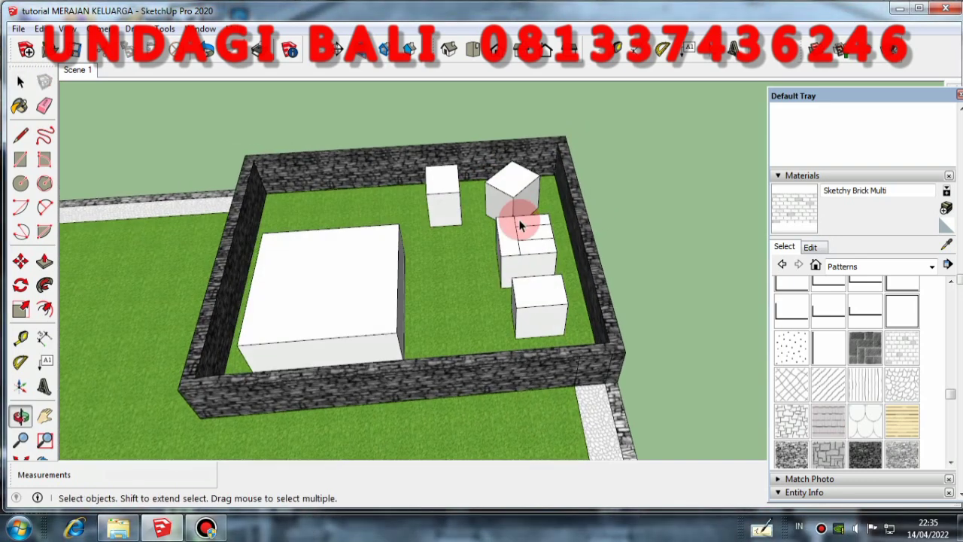
Step: Dimension the enclosure wall's far long side between its outer corners, placing the dimension outside the wall
{"action": "scroll", "coordinate": [533, 129], "scroll_direction": "down", "scroll_amount": 2}
{"action": "scroll", "coordinate": [419, 179], "scroll_direction": "down", "scroll_amount": 5}
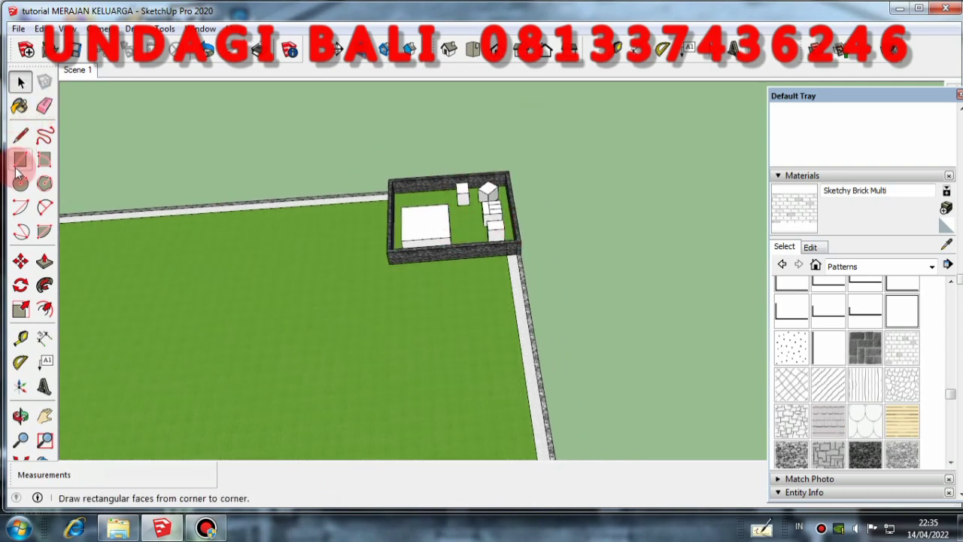
{"action": "left_click", "coordinate": [43, 337]}
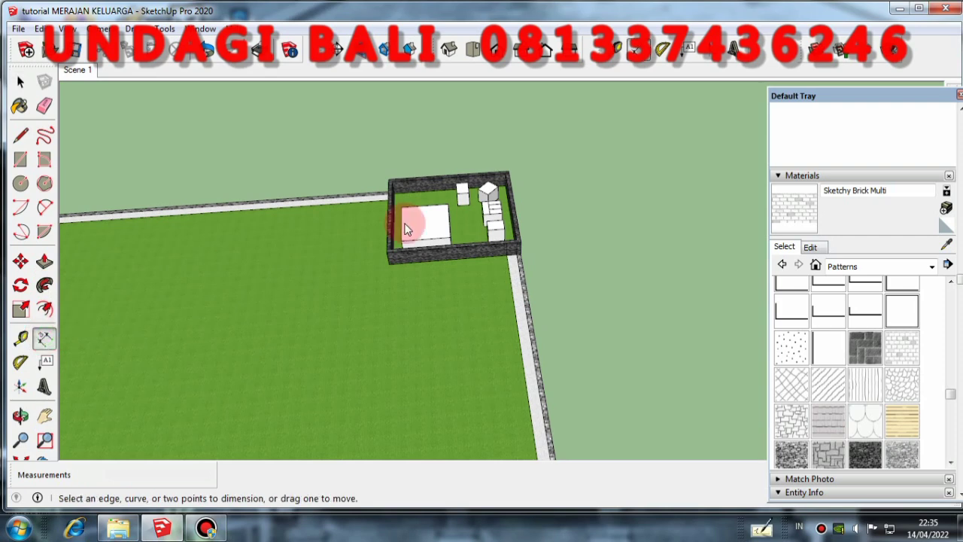
{"action": "scroll", "coordinate": [516, 158], "scroll_direction": "up", "scroll_amount": 3}
{"action": "scroll", "coordinate": [507, 178], "scroll_direction": "up", "scroll_amount": 2}
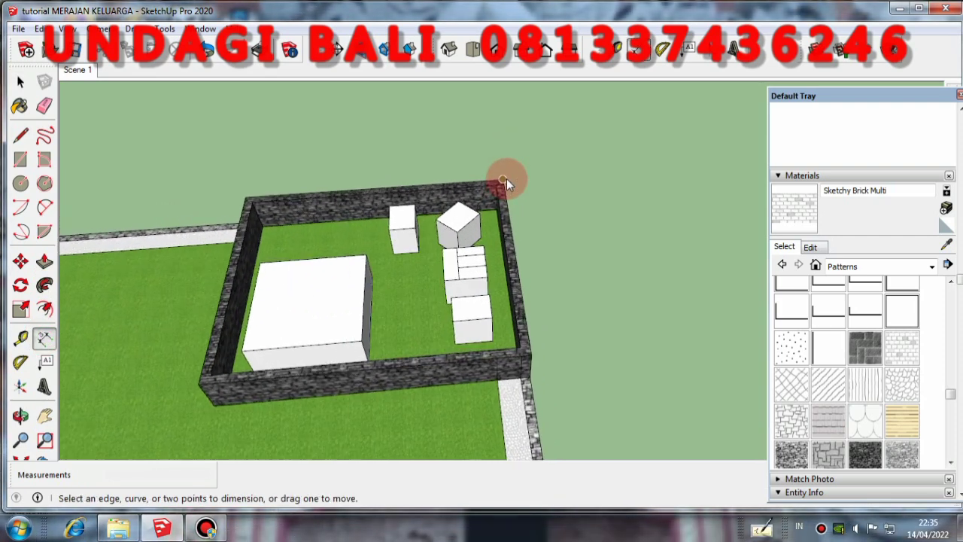
{"action": "left_click", "coordinate": [504, 179]}
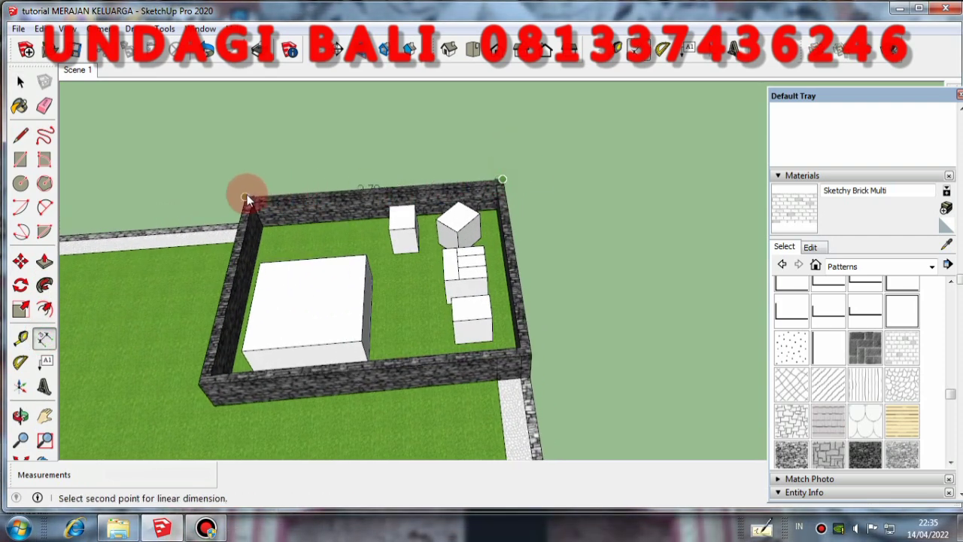
{"action": "left_click", "coordinate": [256, 143]}
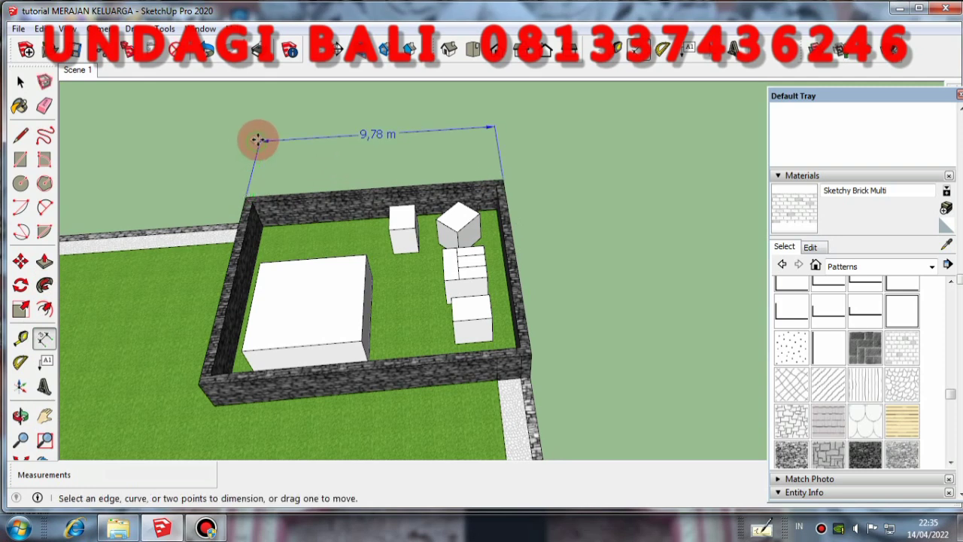
Step: Dimension the enclosure wall's adjoining outer side from corner to corner, placing the dimension outside the compound
{"action": "scroll", "coordinate": [368, 239], "scroll_direction": "down", "scroll_amount": 2}
{"action": "left_click", "coordinate": [434, 278]}
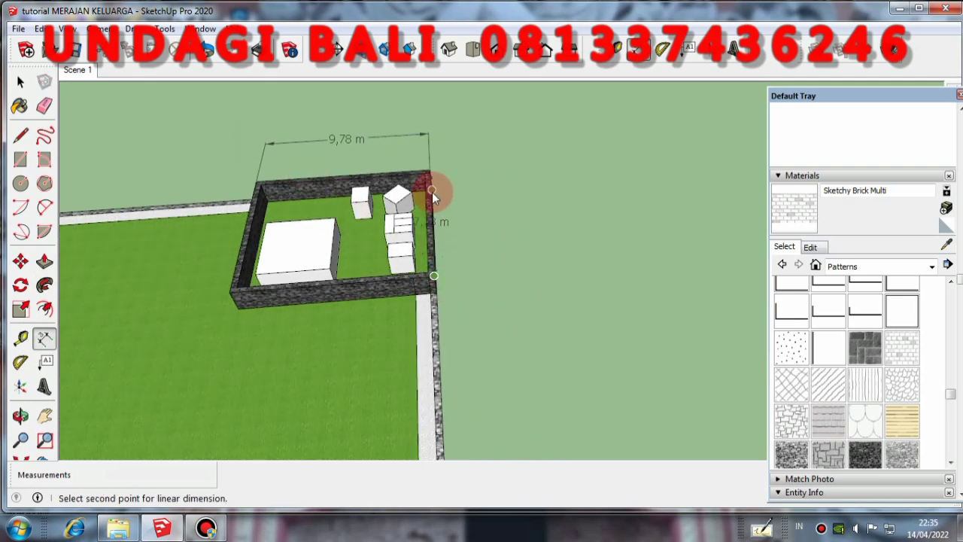
{"action": "left_click", "coordinate": [429, 168]}
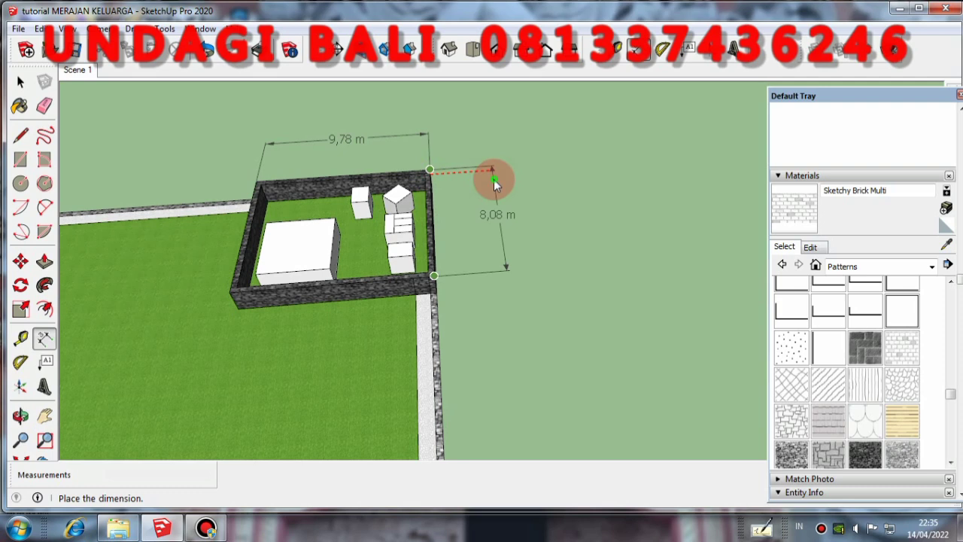
{"action": "left_click", "coordinate": [493, 179]}
Step: Examine the walled compound, its raised blocks and the two wall dimensions from several angles
{"action": "scroll", "coordinate": [256, 188], "scroll_direction": "up", "scroll_amount": 3}
{"action": "middle_click_drag", "start_coordinate": [256, 188], "coordinate": [254, 139]}
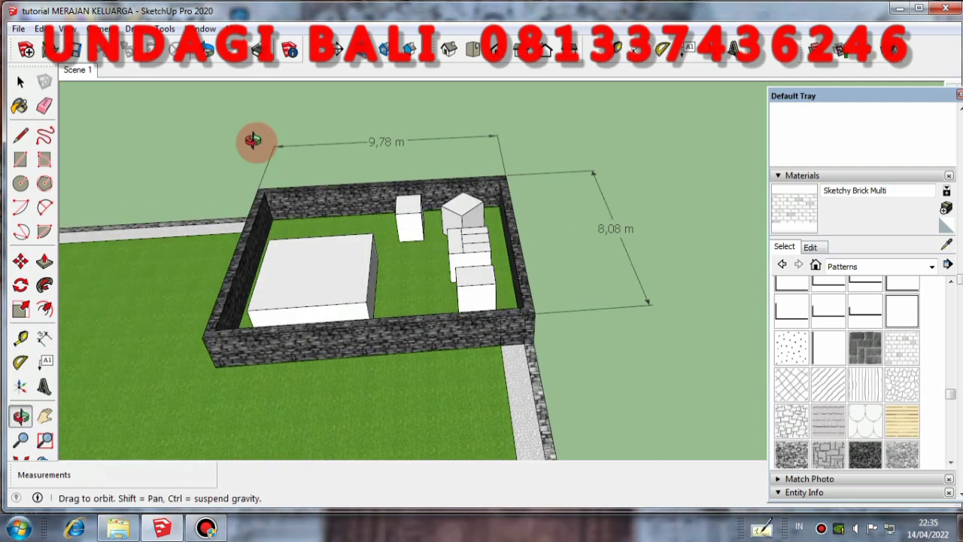
{"action": "scroll", "coordinate": [257, 136], "scroll_direction": "up", "scroll_amount": 2}
{"action": "scroll", "coordinate": [255, 162], "scroll_direction": "down", "scroll_amount": 2}
{"action": "middle_click_drag", "start_coordinate": [339, 198], "coordinate": [565, 189]}
{"action": "scroll", "coordinate": [564, 186], "scroll_direction": "up", "scroll_amount": 4}
{"action": "scroll", "coordinate": [610, 235], "scroll_direction": "up", "scroll_amount": 1}
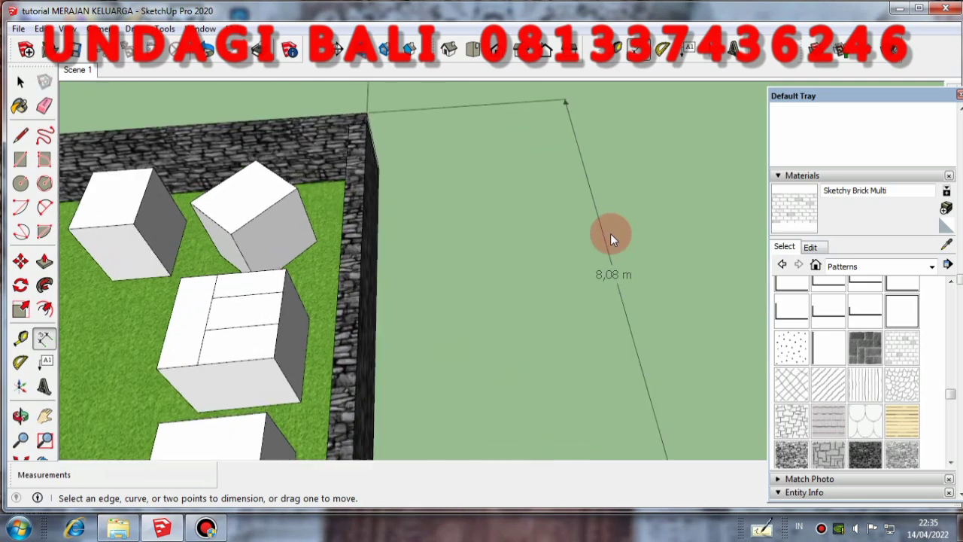
{"action": "scroll", "coordinate": [610, 237], "scroll_direction": "down", "scroll_amount": 3}
{"action": "scroll", "coordinate": [369, 136], "scroll_direction": "down", "scroll_amount": 3}
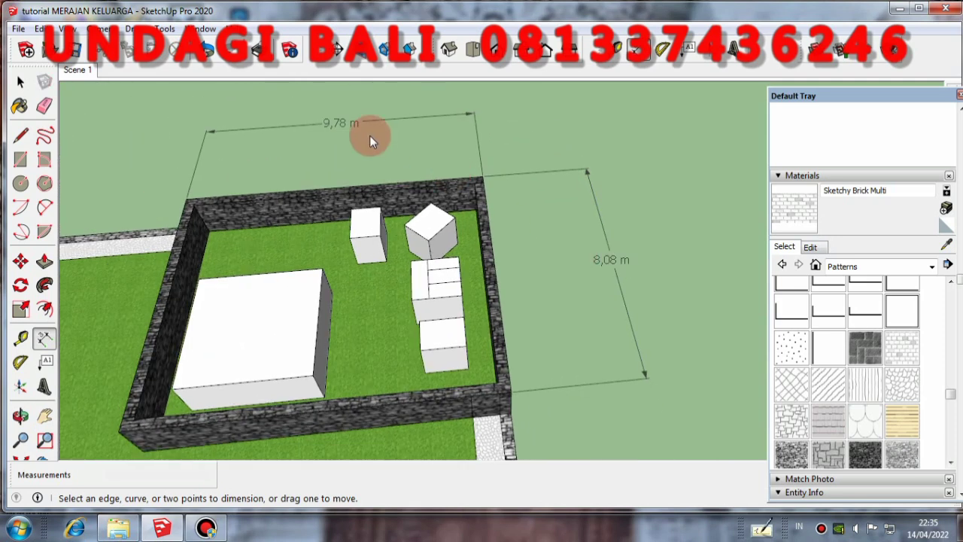
{"action": "scroll", "coordinate": [288, 104], "scroll_direction": "up", "scroll_amount": 3}
{"action": "scroll", "coordinate": [506, 179], "scroll_direction": "down", "scroll_amount": 2}
{"action": "scroll", "coordinate": [506, 179], "scroll_direction": "down", "scroll_amount": 2}
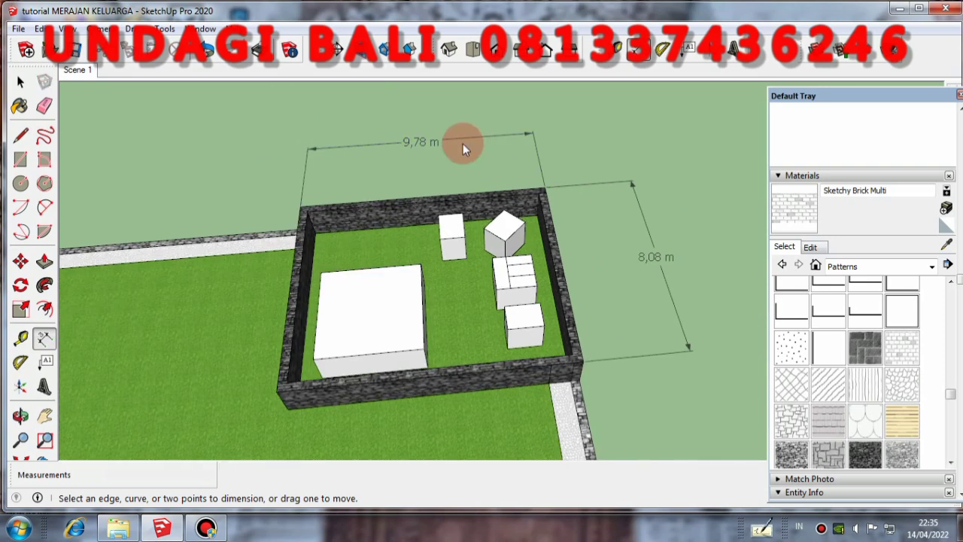
Step: Move the group of pavilion and shrine models from beside the grass plot's near corner onto the walled compound at its far corner
{"action": "left_click", "coordinate": [20, 82]}
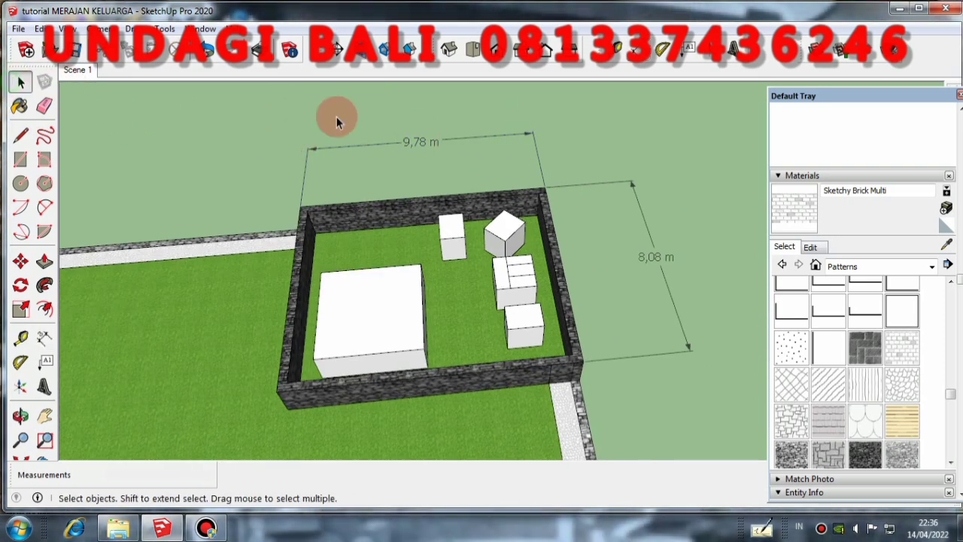
{"action": "scroll", "coordinate": [364, 132], "scroll_direction": "down", "scroll_amount": 3}
{"action": "scroll", "coordinate": [570, 182], "scroll_direction": "down", "scroll_amount": 2}
{"action": "middle_click_drag", "start_coordinate": [526, 200], "coordinate": [609, 143]}
{"action": "scroll", "coordinate": [527, 155], "scroll_direction": "down", "scroll_amount": 3}
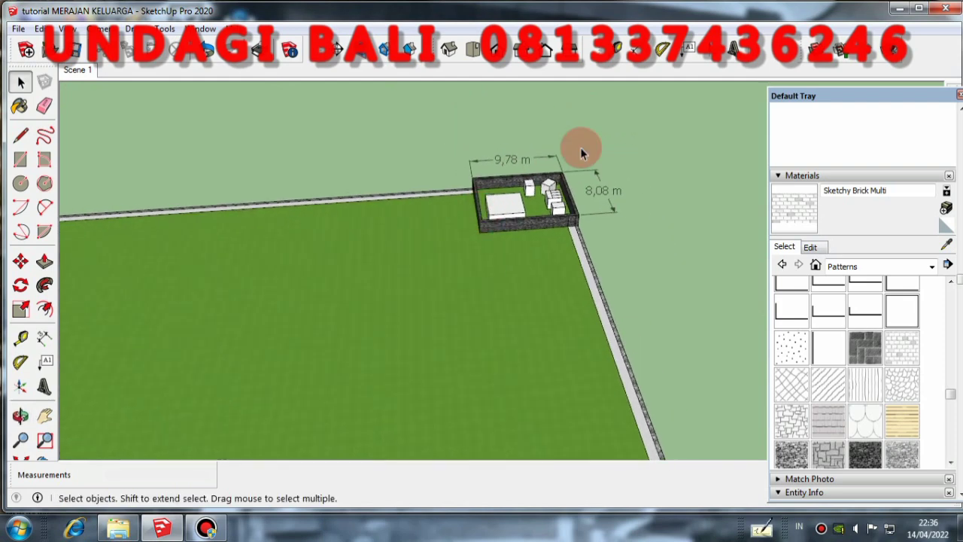
{"action": "scroll", "coordinate": [594, 160], "scroll_direction": "down", "scroll_amount": 6}
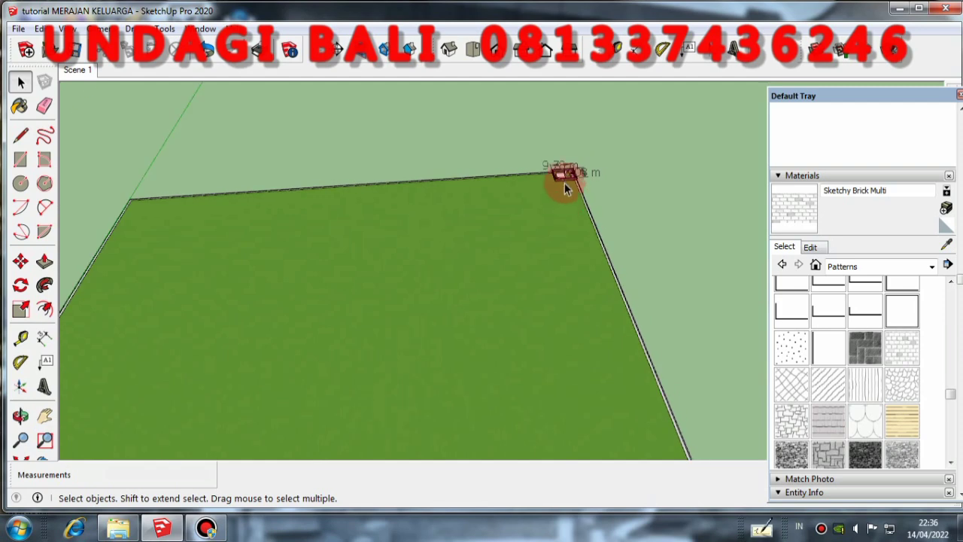
{"action": "scroll", "coordinate": [412, 161], "scroll_direction": "down", "scroll_amount": 4}
{"action": "scroll", "coordinate": [307, 394], "scroll_direction": "up", "scroll_amount": 6}
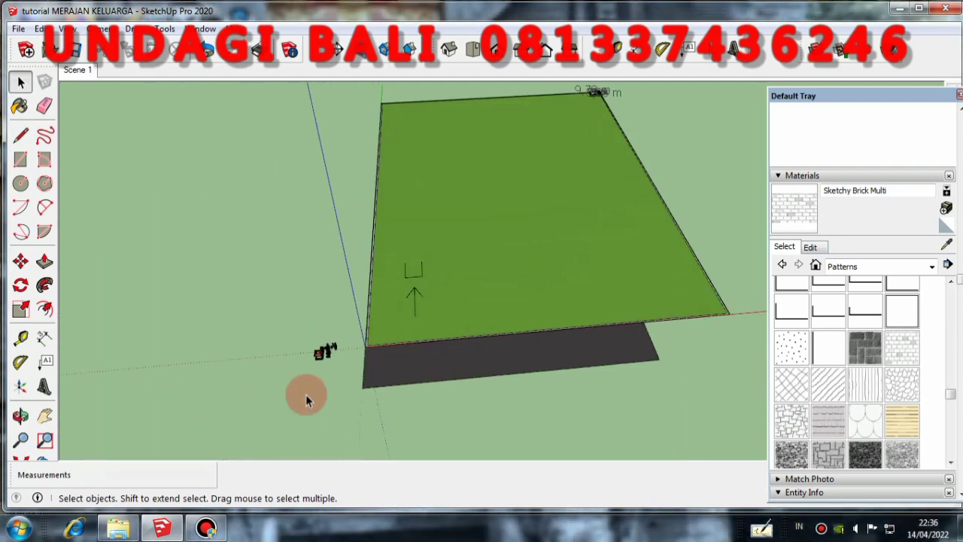
{"action": "scroll", "coordinate": [296, 345], "scroll_direction": "up", "scroll_amount": 1}
{"action": "scroll", "coordinate": [316, 357], "scroll_direction": "up", "scroll_amount": 6}
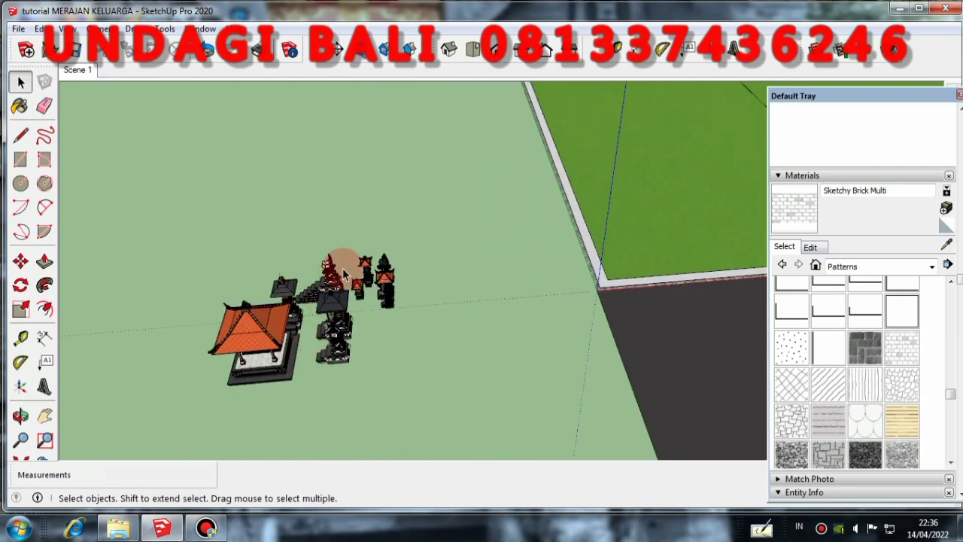
{"action": "key", "text": "ctrl+a"}
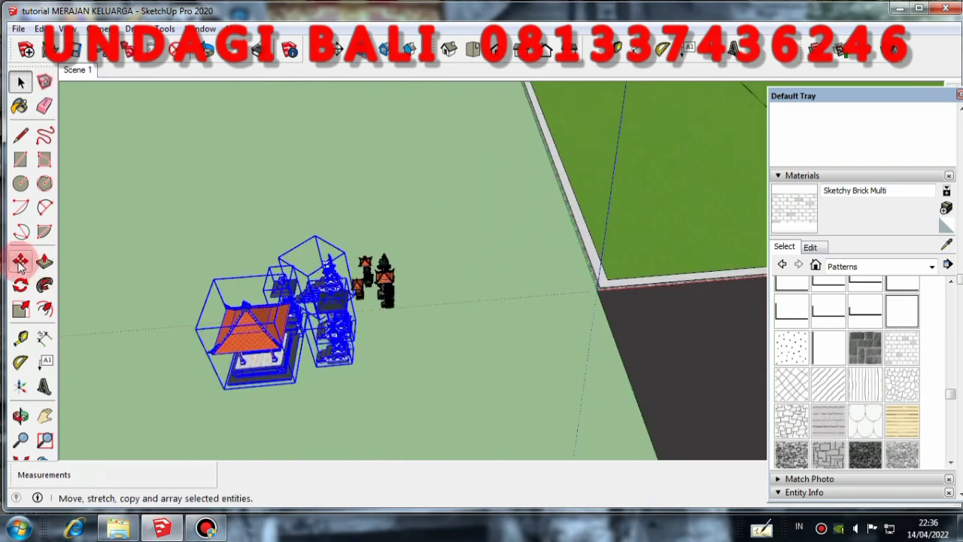
{"action": "left_click", "coordinate": [21, 260]}
{"action": "left_click", "coordinate": [238, 387]}
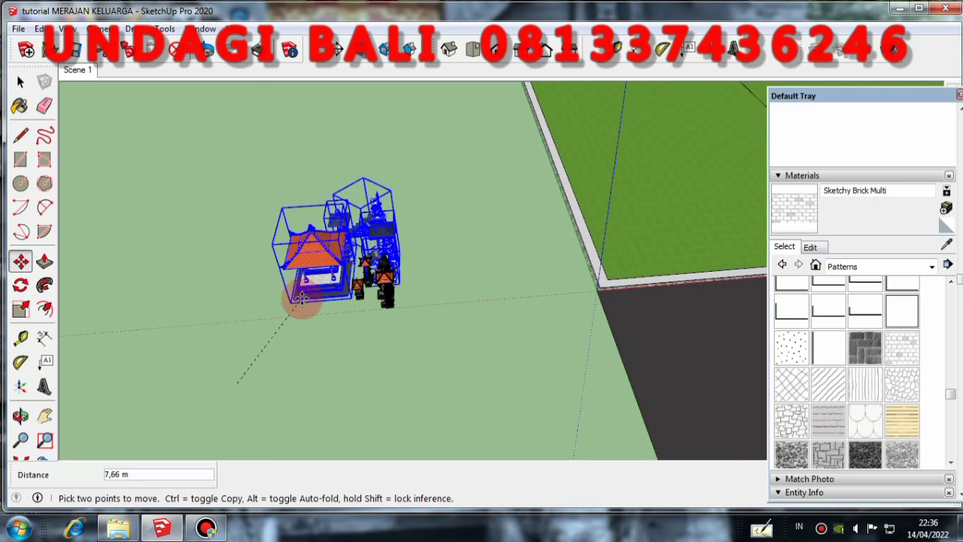
{"action": "scroll", "coordinate": [168, 312], "scroll_direction": "down", "scroll_amount": 5}
{"action": "scroll", "coordinate": [164, 360], "scroll_direction": "down", "scroll_amount": 10}
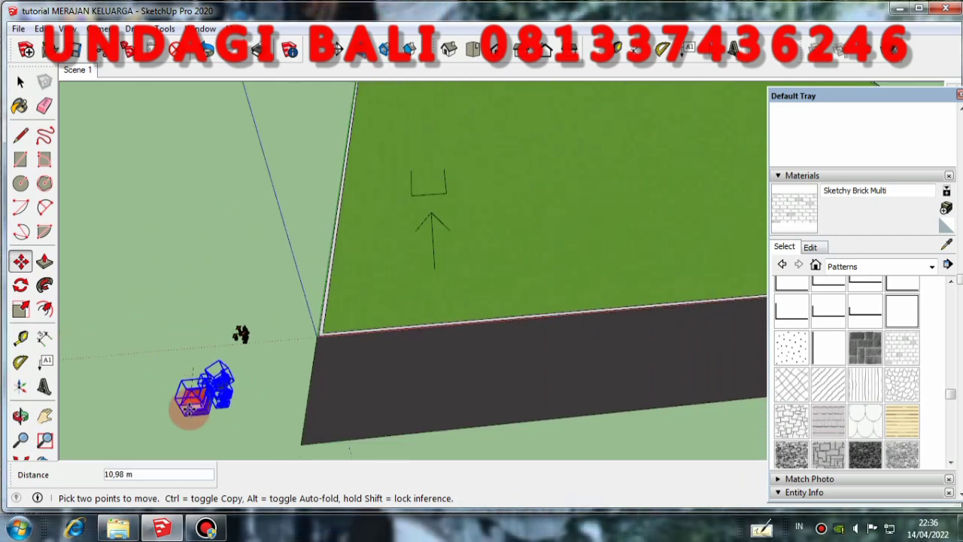
{"action": "scroll", "coordinate": [242, 469], "scroll_direction": "down", "scroll_amount": 2}
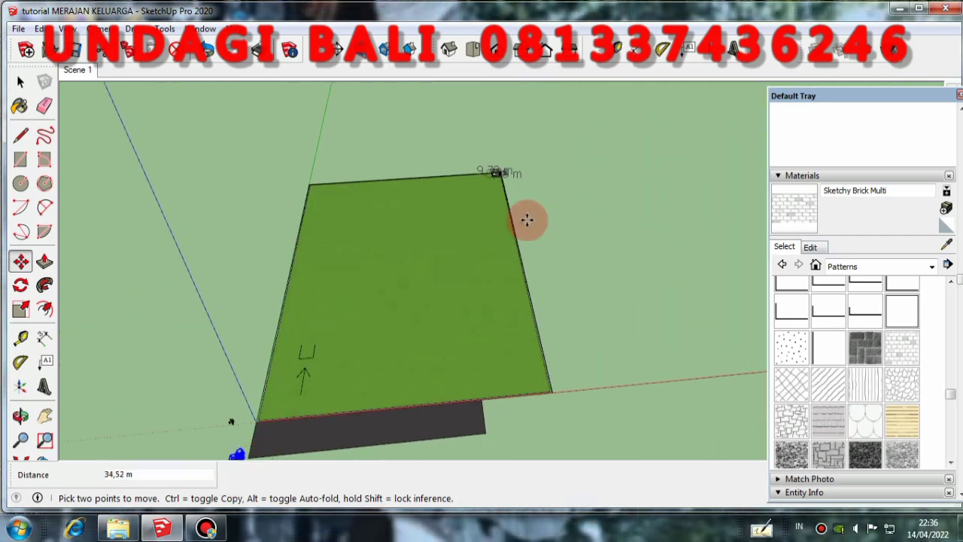
{"action": "left_click", "coordinate": [491, 170]}
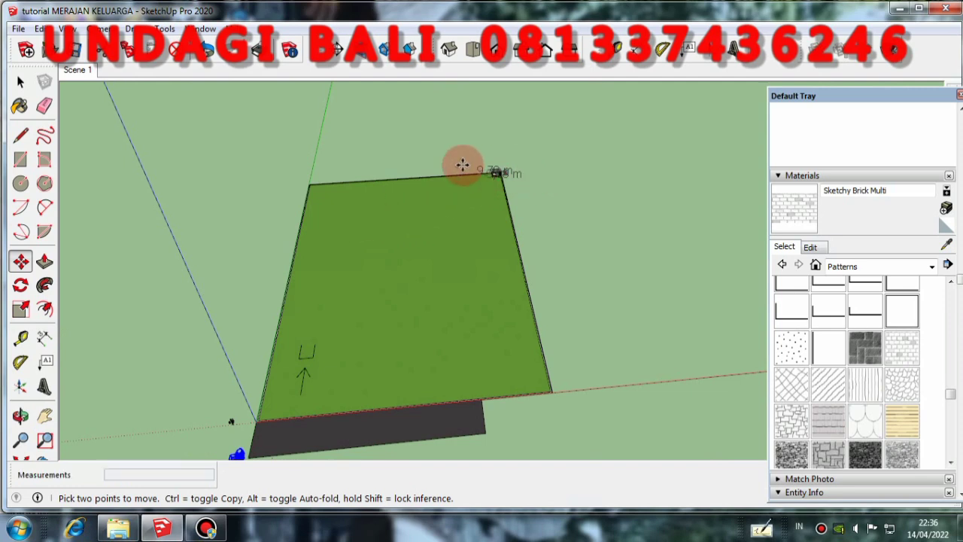
{"action": "scroll", "coordinate": [468, 166], "scroll_direction": "up", "scroll_amount": 3}
{"action": "scroll", "coordinate": [538, 180], "scroll_direction": "up", "scroll_amount": 2}
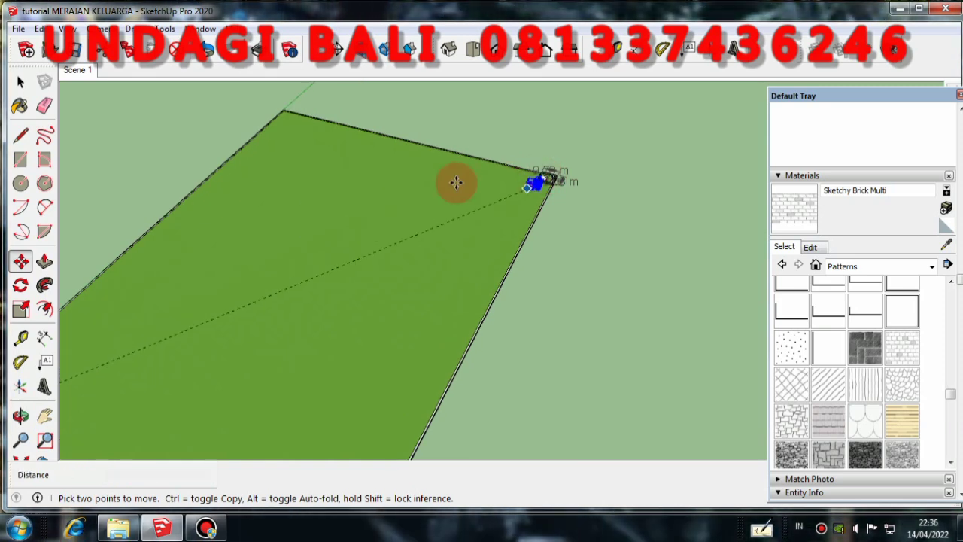
{"action": "scroll", "coordinate": [455, 181], "scroll_direction": "up", "scroll_amount": 1}
{"action": "scroll", "coordinate": [556, 174], "scroll_direction": "up", "scroll_amount": 3}
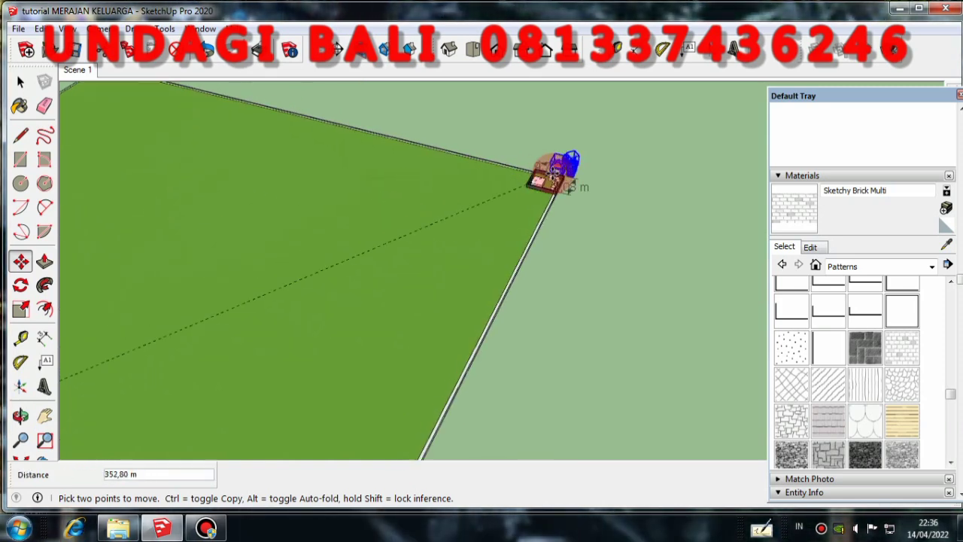
{"action": "scroll", "coordinate": [552, 179], "scroll_direction": "up", "scroll_amount": 4}
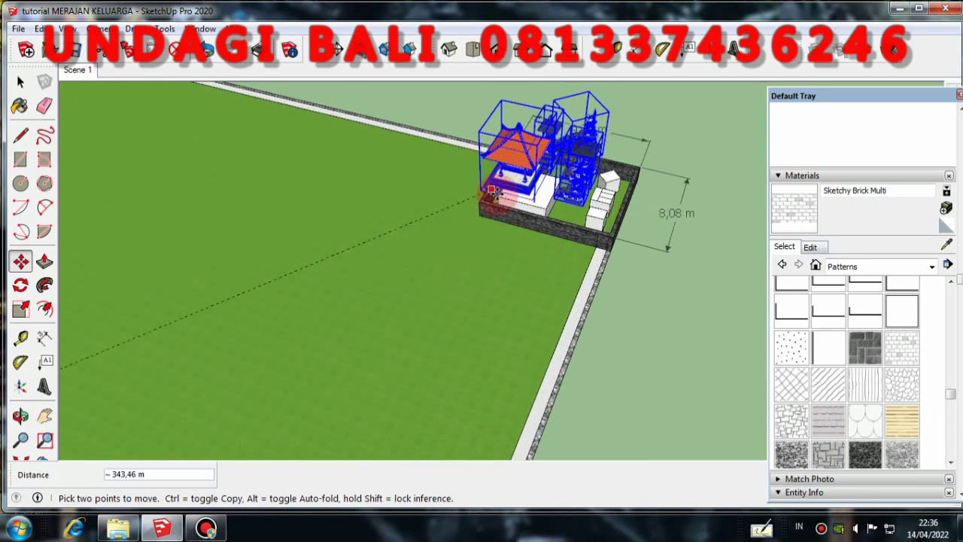
{"action": "left_click", "coordinate": [21, 82]}
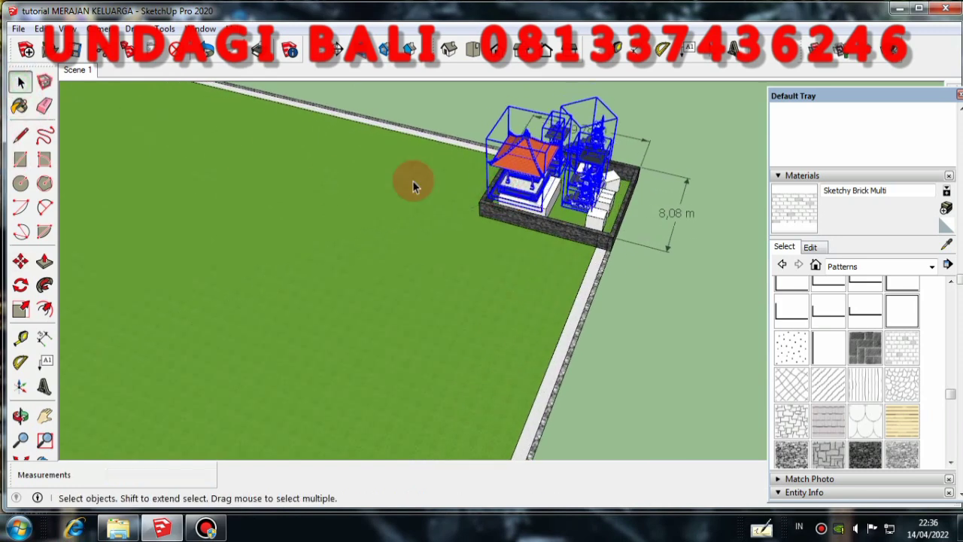
{"action": "left_click", "coordinate": [634, 345]}
Step: Move the slender shrine tower by its base corner onto the top corner of the small block nearest the compound's front wall
{"action": "scroll", "coordinate": [572, 226], "scroll_direction": "up", "scroll_amount": 4}
{"action": "middle_click_drag", "start_coordinate": [571, 226], "coordinate": [542, 286]}
{"action": "middle_click_drag", "start_coordinate": [551, 213], "coordinate": [522, 228]}
{"action": "scroll", "coordinate": [526, 215], "scroll_direction": "up", "scroll_amount": 3}
{"action": "left_click", "coordinate": [526, 215]}
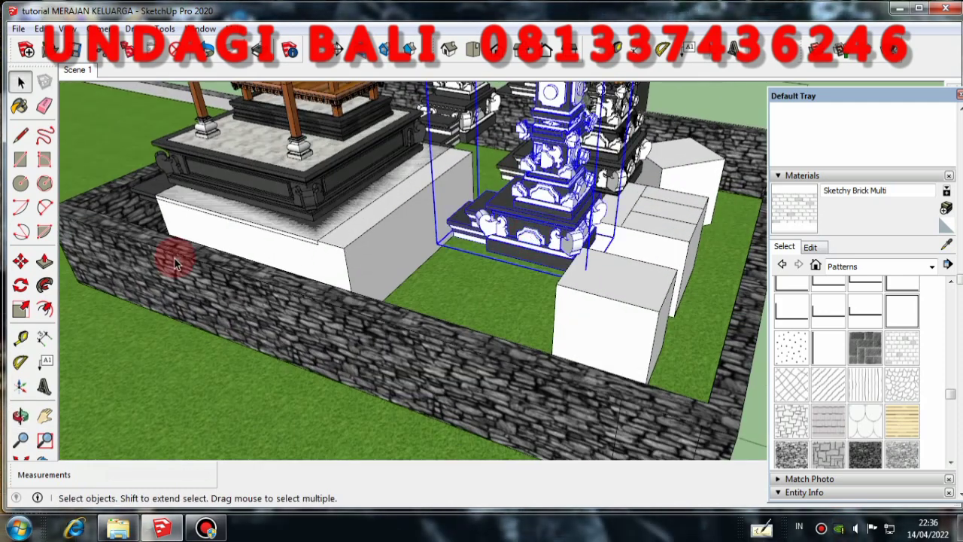
{"action": "left_click", "coordinate": [47, 259]}
{"action": "left_click", "coordinate": [20, 259]}
{"action": "middle_click_drag", "start_coordinate": [45, 264], "coordinate": [592, 253]}
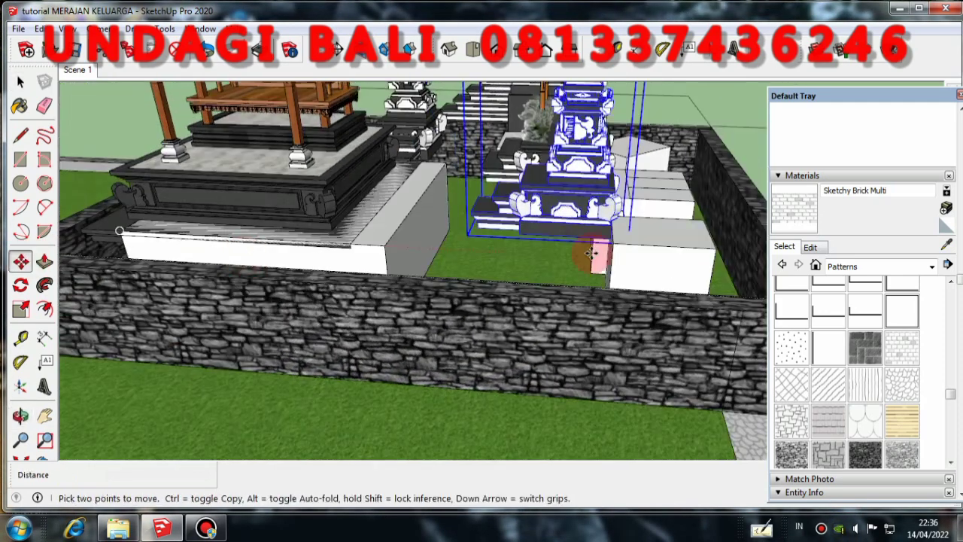
{"action": "left_click_drag", "start_coordinate": [517, 235], "coordinate": [609, 252]}
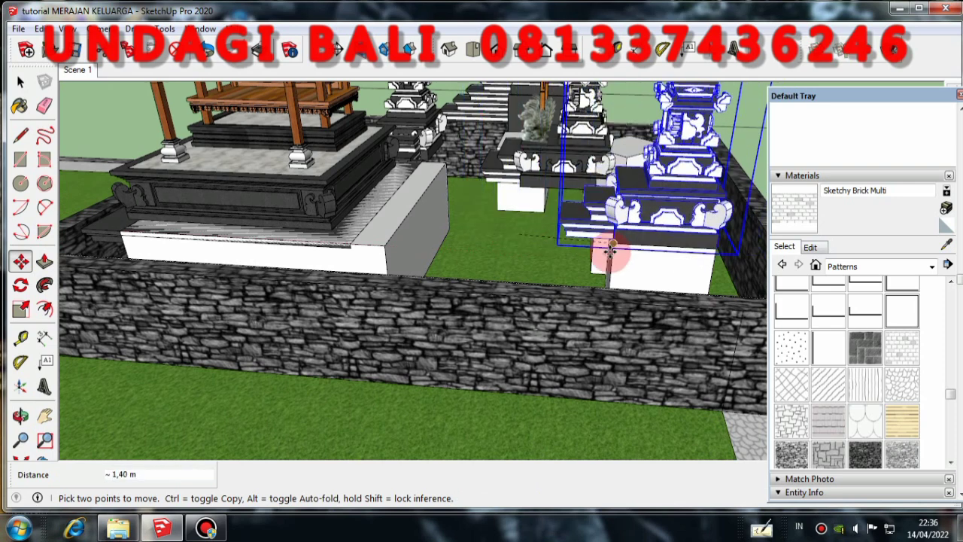
{"action": "left_click", "coordinate": [610, 252]}
Step: Move the dark-roofed shrine by its base corner onto the top corner of the subdivided block beside the placed tower
{"action": "scroll", "coordinate": [511, 301], "scroll_direction": "down", "scroll_amount": 3}
{"action": "middle_click_drag", "start_coordinate": [512, 301], "coordinate": [157, 236]}
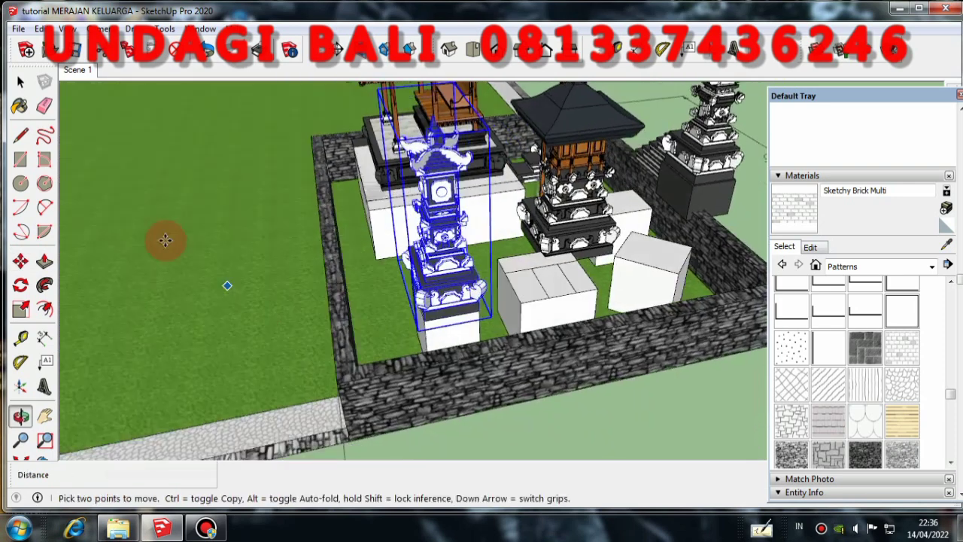
{"action": "left_click", "coordinate": [23, 84]}
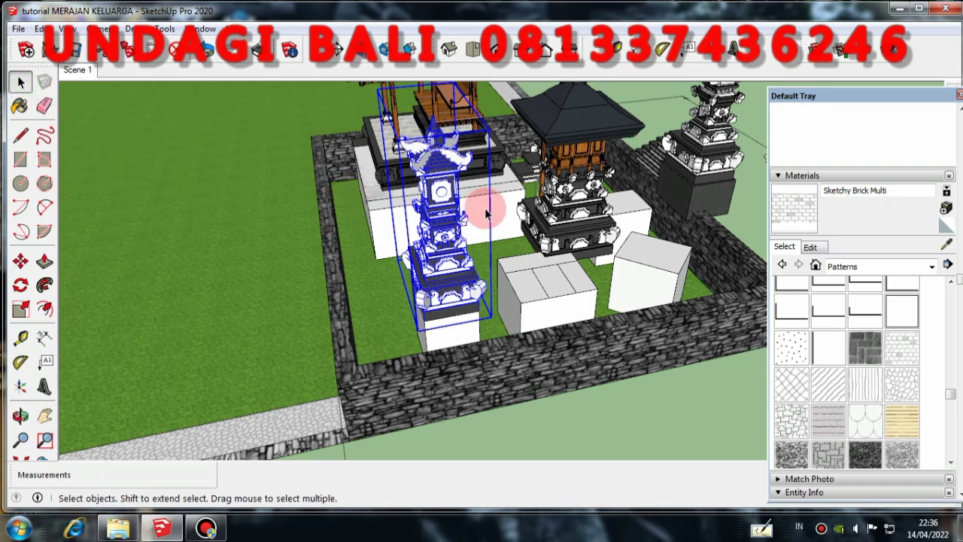
{"action": "left_click", "coordinate": [564, 218]}
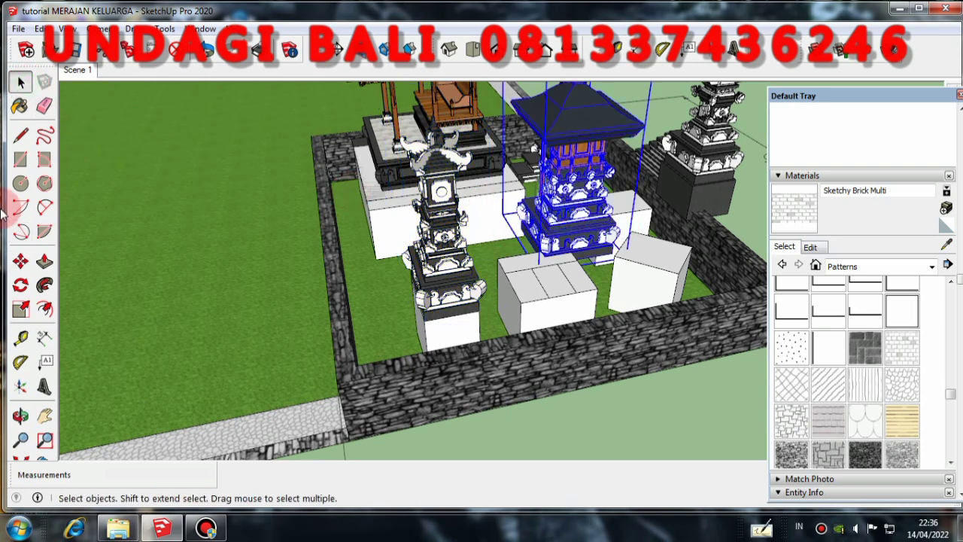
{"action": "left_click", "coordinate": [20, 260]}
{"action": "scroll", "coordinate": [585, 260], "scroll_direction": "up", "scroll_amount": 3}
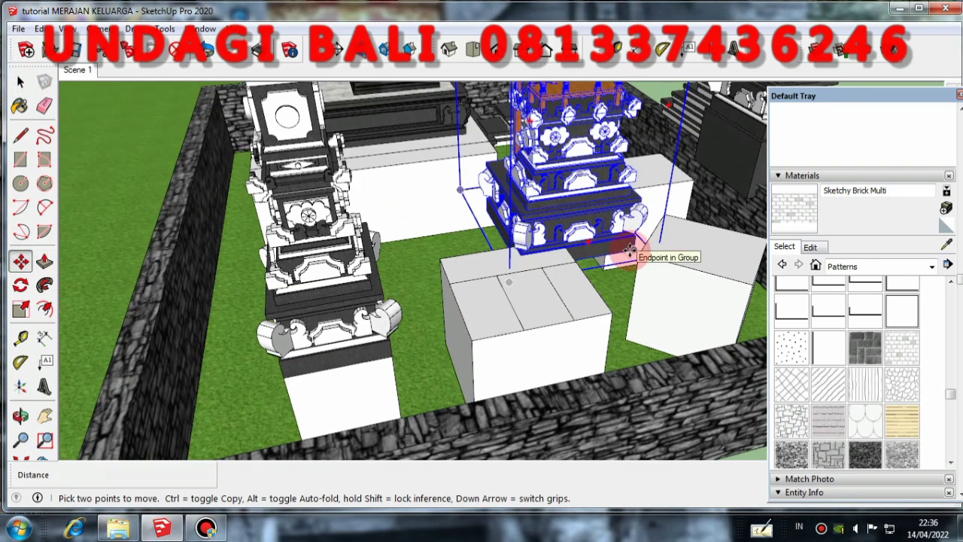
{"action": "left_click", "coordinate": [630, 250]}
{"action": "left_click", "coordinate": [605, 306]}
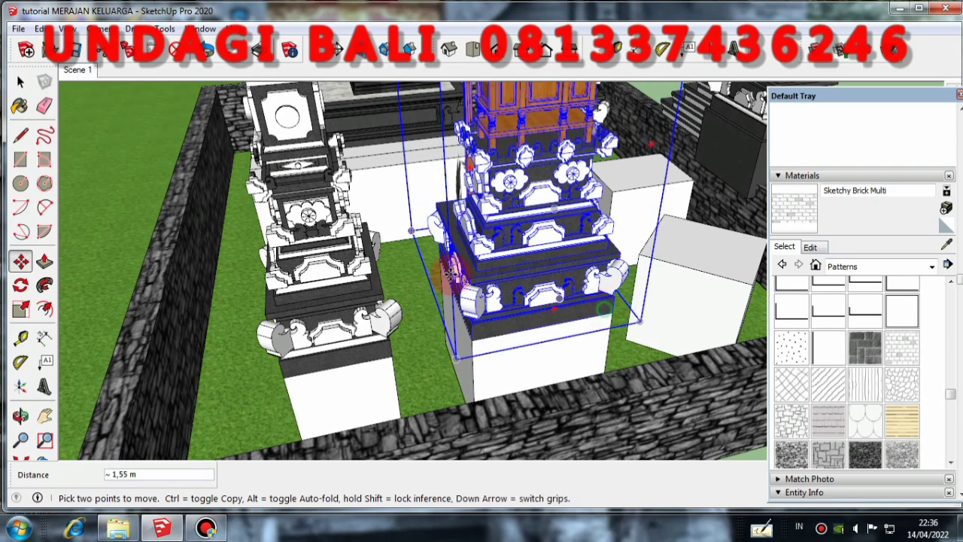
{"action": "scroll", "coordinate": [450, 273], "scroll_direction": "down", "scroll_amount": 5}
{"action": "middle_click_drag", "start_coordinate": [399, 243], "coordinate": [188, 211]}
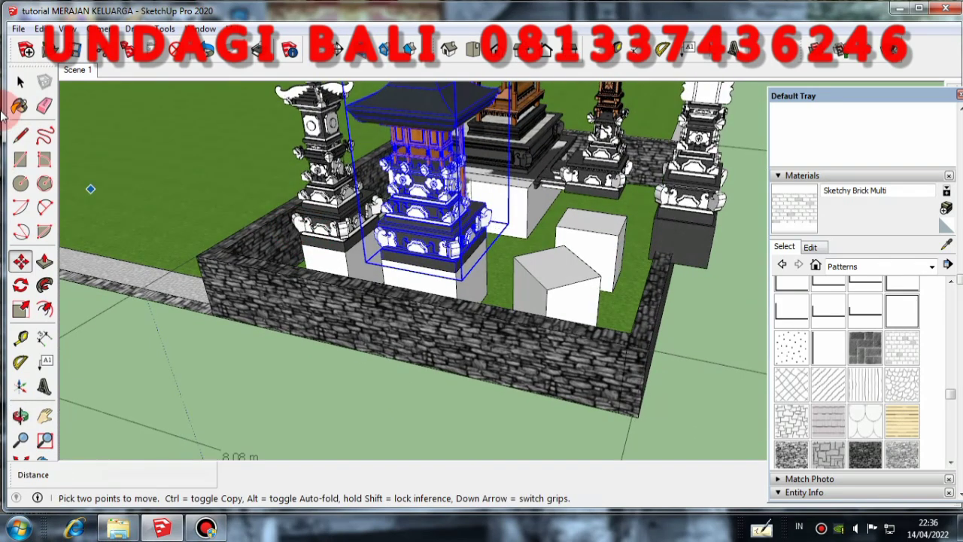
{"action": "left_click", "coordinate": [20, 84]}
{"action": "middle_click_drag", "start_coordinate": [421, 248], "coordinate": [504, 239]}
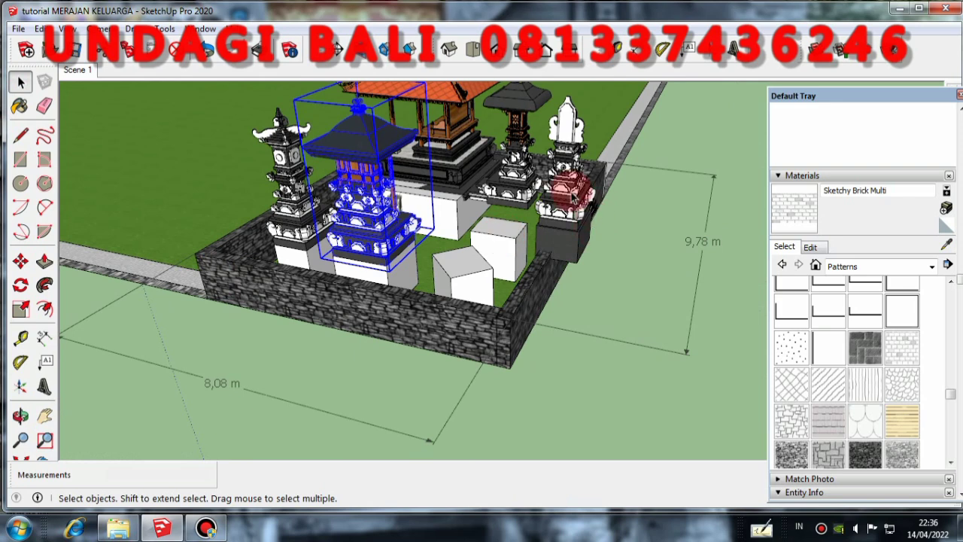
Step: Move the stair-fronted shrine tower by its base corner onto the top corner of the angled block at the compound's corner
{"action": "middle_click_drag", "start_coordinate": [583, 199], "coordinate": [483, 251]}
{"action": "left_click", "coordinate": [484, 251]}
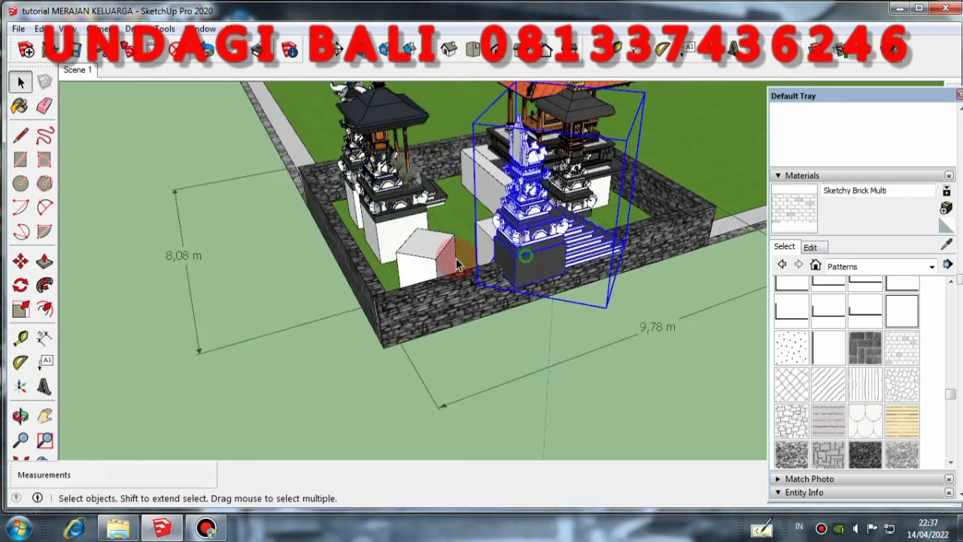
{"action": "left_click", "coordinate": [20, 260]}
{"action": "scroll", "coordinate": [452, 294], "scroll_direction": "up", "scroll_amount": 3}
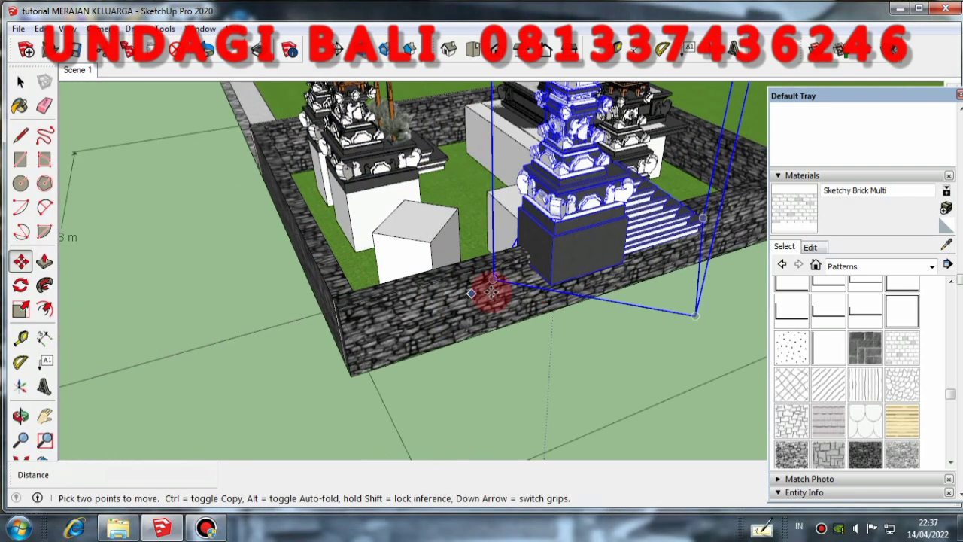
{"action": "left_click", "coordinate": [548, 285]}
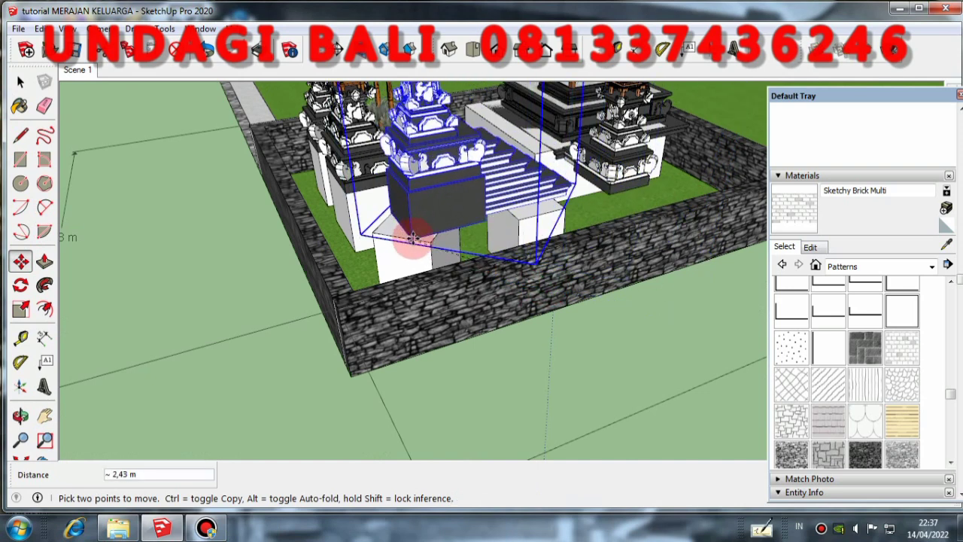
{"action": "middle_click_drag", "start_coordinate": [433, 231], "coordinate": [361, 268]}
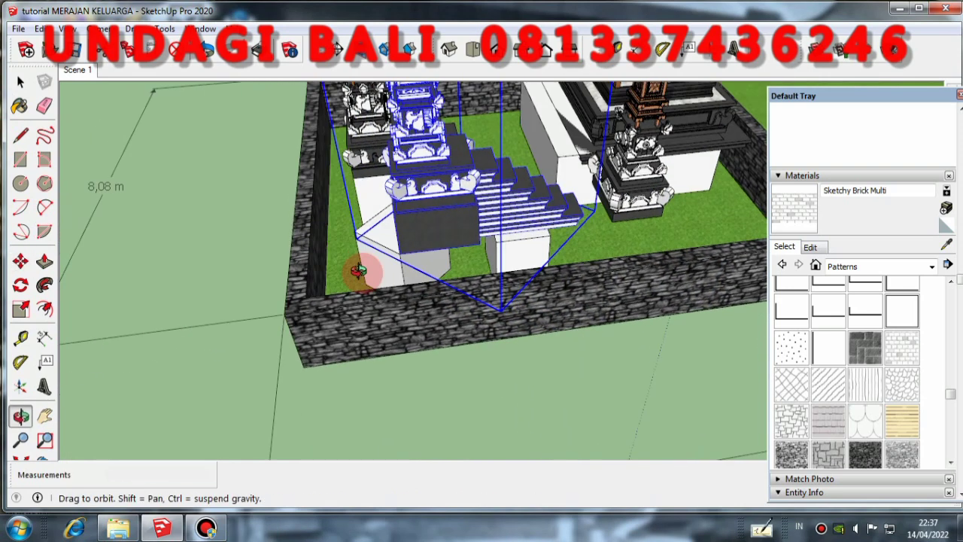
Step: Rotate the stair-fronted shrine tower 45 degrees about its base corner to align it with the angled block below
{"action": "left_click", "coordinate": [20, 286]}
{"action": "scroll", "coordinate": [400, 245], "scroll_direction": "up", "scroll_amount": 6}
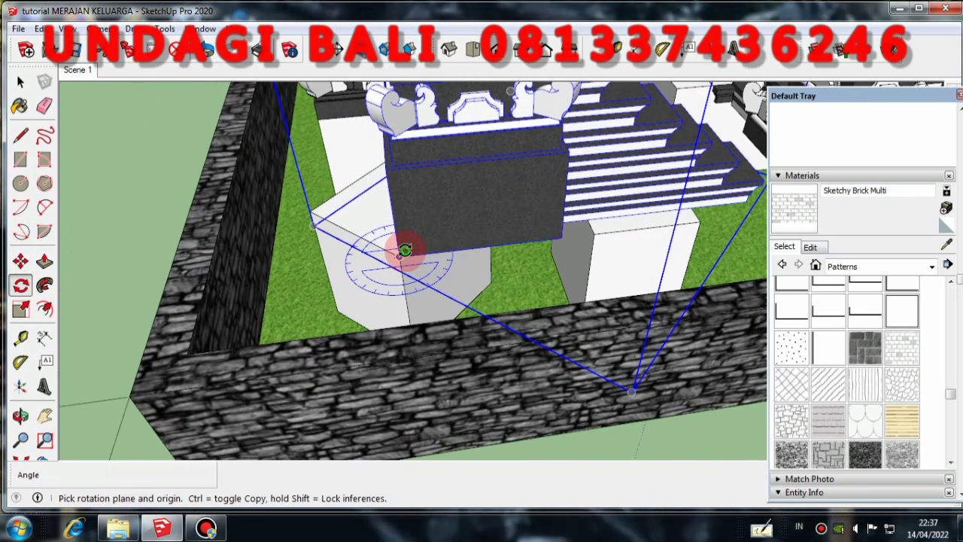
{"action": "left_click", "coordinate": [551, 237]}
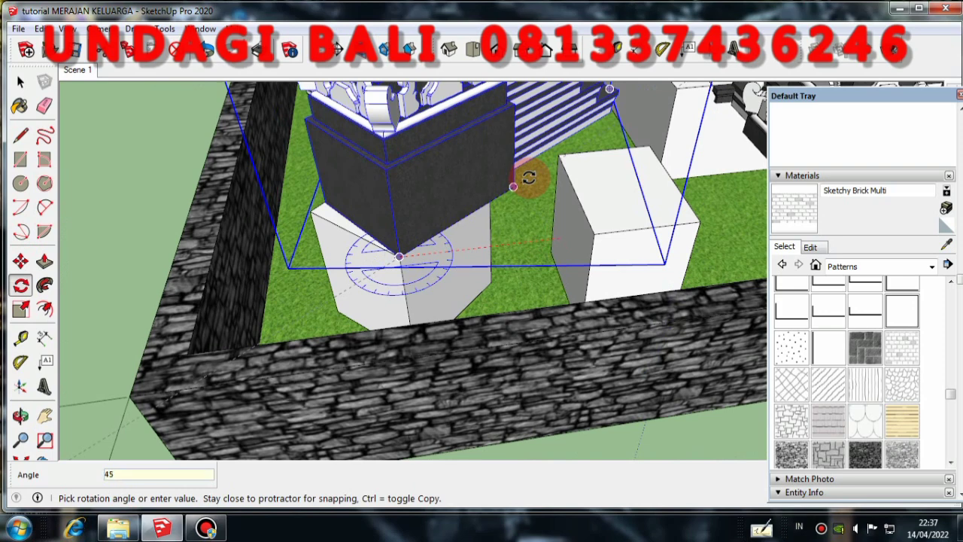
{"action": "left_click", "coordinate": [529, 179]}
{"action": "middle_click_drag", "start_coordinate": [511, 171], "coordinate": [96, 130]}
{"action": "key", "text": "space"}
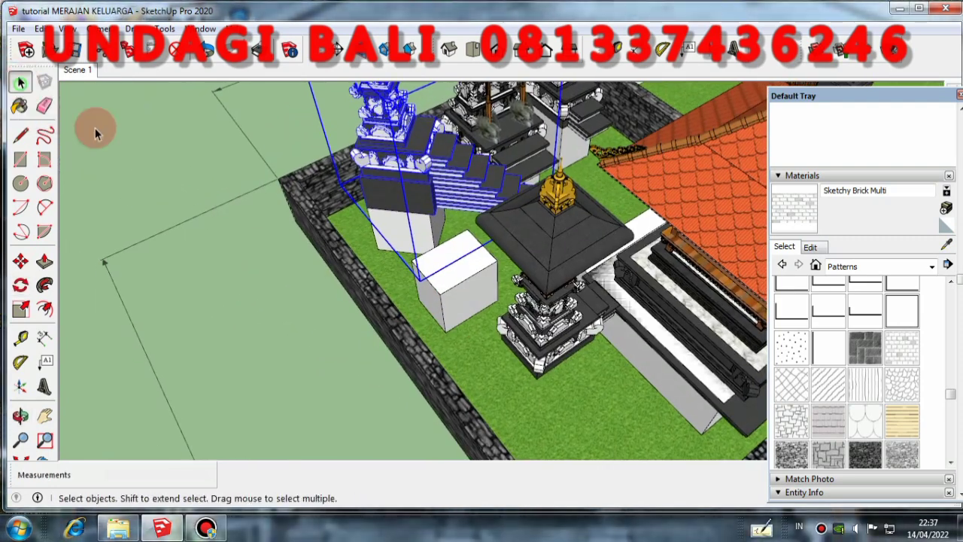
{"action": "left_click", "coordinate": [95, 128]}
Step: Move the slender gold-topped shrine by its base corner onto the top corner of the small block beside the stair-fronted tower
{"action": "middle_click_drag", "start_coordinate": [345, 232], "coordinate": [467, 236]}
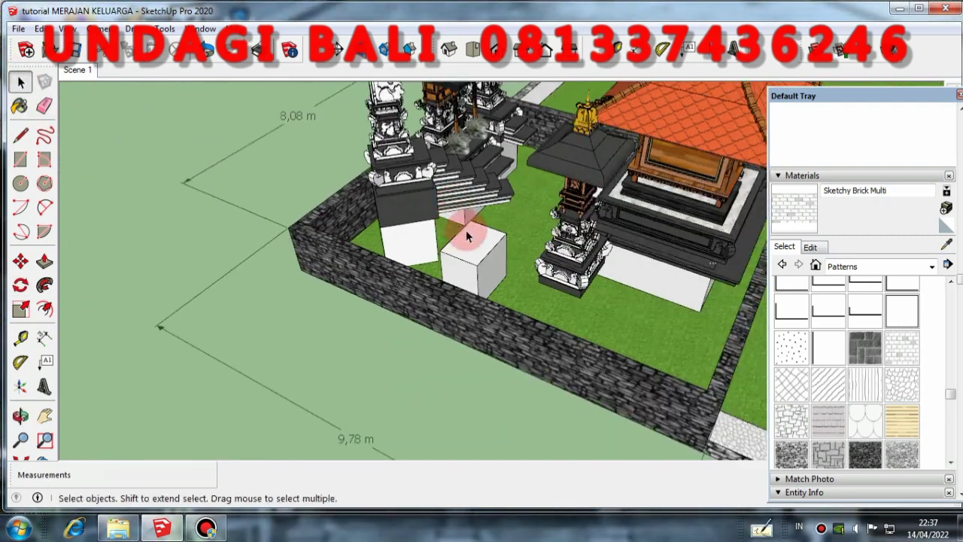
{"action": "left_click", "coordinate": [558, 260]}
{"action": "left_click", "coordinate": [21, 260]}
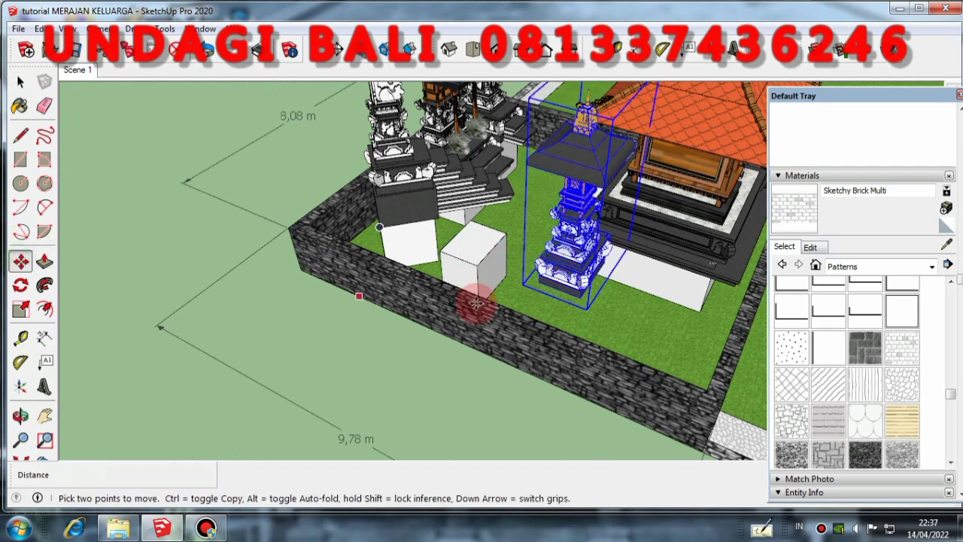
{"action": "scroll", "coordinate": [477, 301], "scroll_direction": "up", "scroll_amount": 5}
{"action": "left_click", "coordinate": [556, 275]}
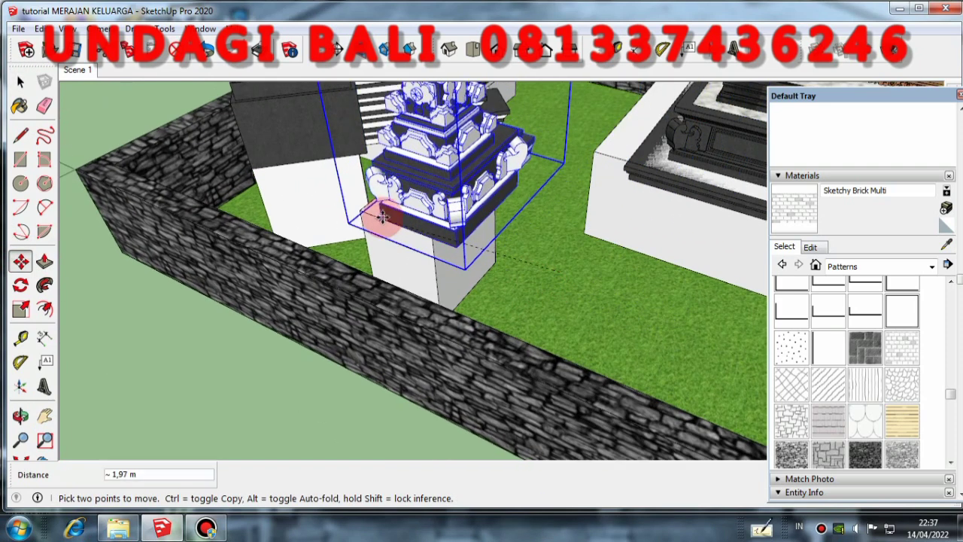
{"action": "scroll", "coordinate": [367, 213], "scroll_direction": "down", "scroll_amount": 3}
{"action": "middle_click_drag", "start_coordinate": [452, 251], "coordinate": [231, 211]}
{"action": "left_click", "coordinate": [20, 81]}
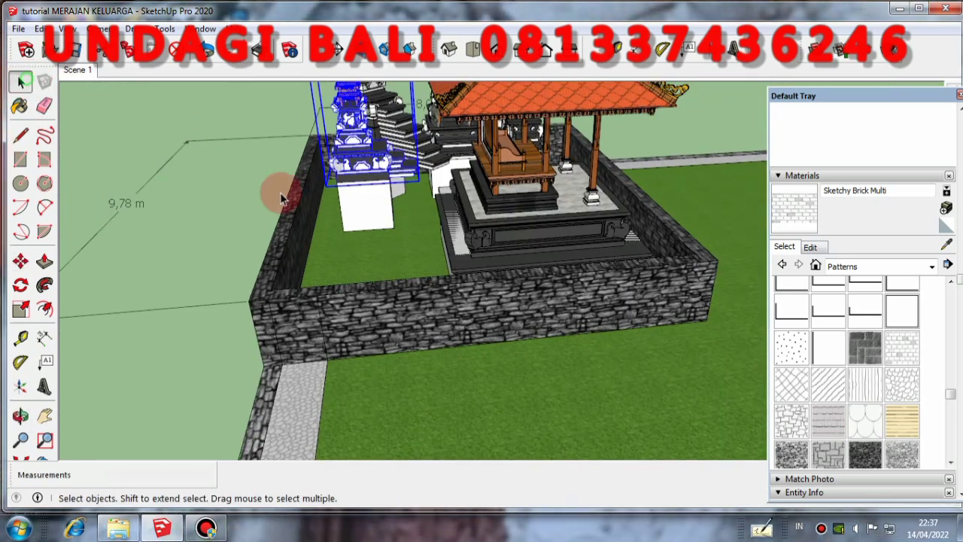
Step: Move the orange-roofed pavilion about 0.55 m by its base corner onto the top corner of the large white block
{"action": "middle_click_drag", "start_coordinate": [279, 193], "coordinate": [295, 254]}
{"action": "scroll", "coordinate": [315, 256], "scroll_direction": "up", "scroll_amount": 2}
{"action": "left_click", "coordinate": [380, 267]}
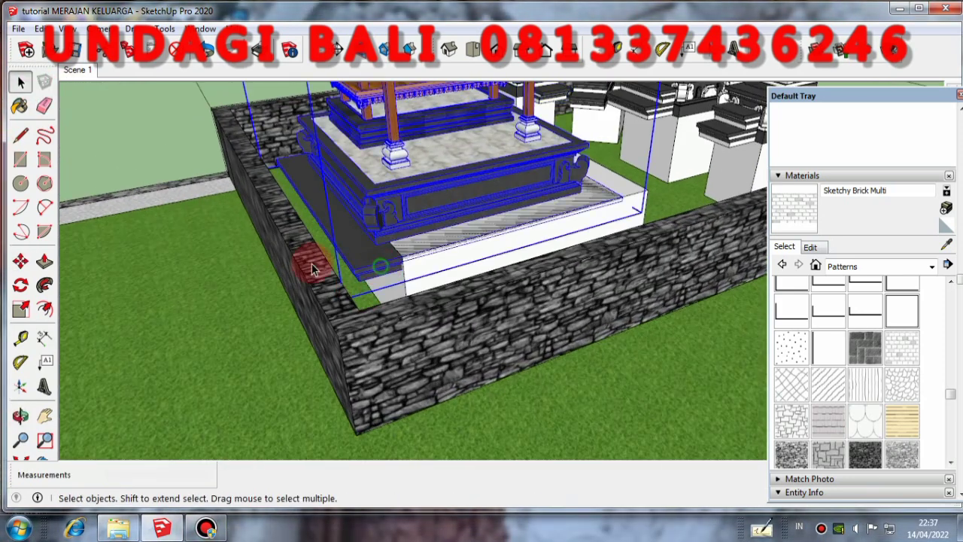
{"action": "left_click", "coordinate": [20, 261]}
{"action": "scroll", "coordinate": [380, 299], "scroll_direction": "up", "scroll_amount": 3}
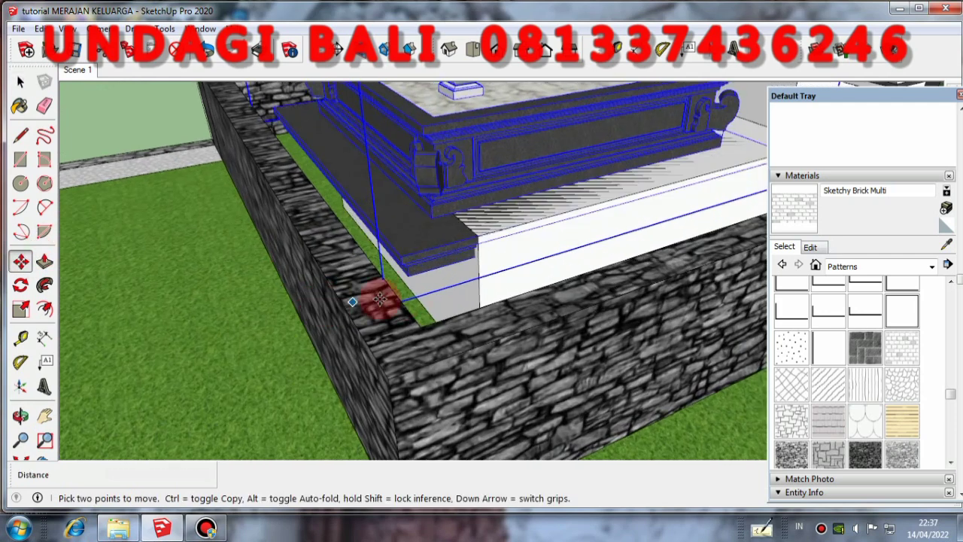
{"action": "left_click_drag", "start_coordinate": [406, 277], "coordinate": [477, 237]}
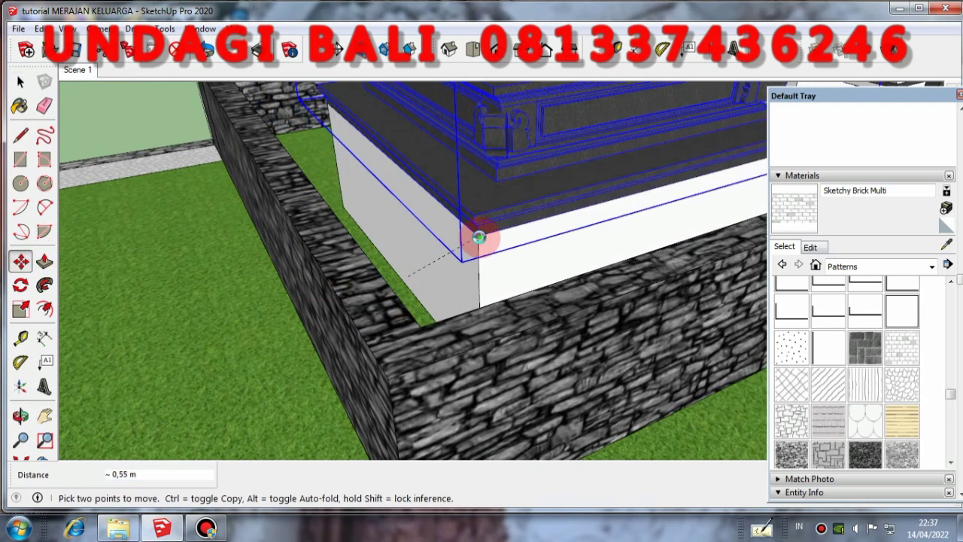
{"action": "scroll", "coordinate": [478, 238], "scroll_direction": "down", "scroll_amount": 5}
{"action": "middle_click_drag", "start_coordinate": [323, 279], "coordinate": [270, 259]}
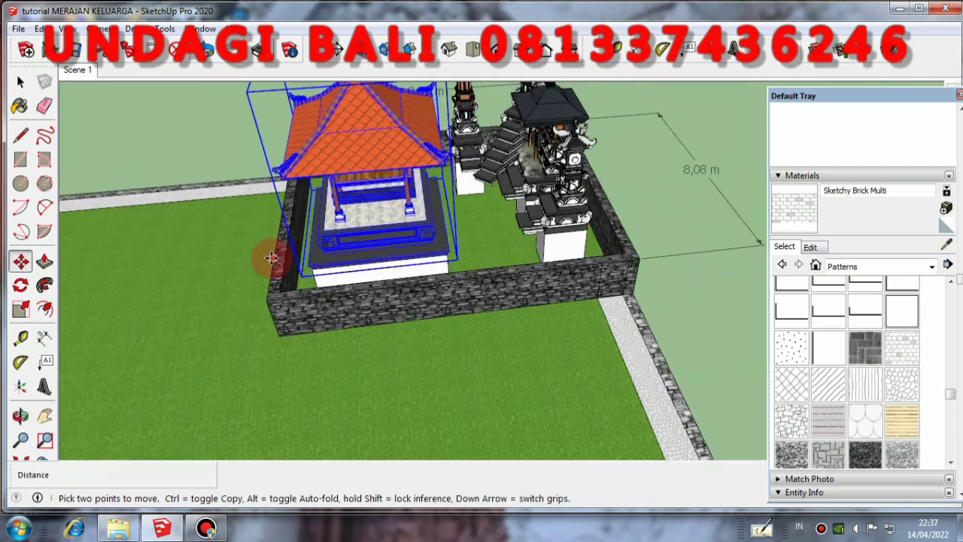
{"action": "middle_click_drag", "start_coordinate": [41, 122], "coordinate": [17, 81]}
{"action": "left_click", "coordinate": [20, 81]}
{"action": "left_click", "coordinate": [133, 112]}
Step: Examine the placement of the pavilion and all the shrines on their blocks inside the walled compound from several angles
{"action": "scroll", "coordinate": [419, 279], "scroll_direction": "down", "scroll_amount": 5}
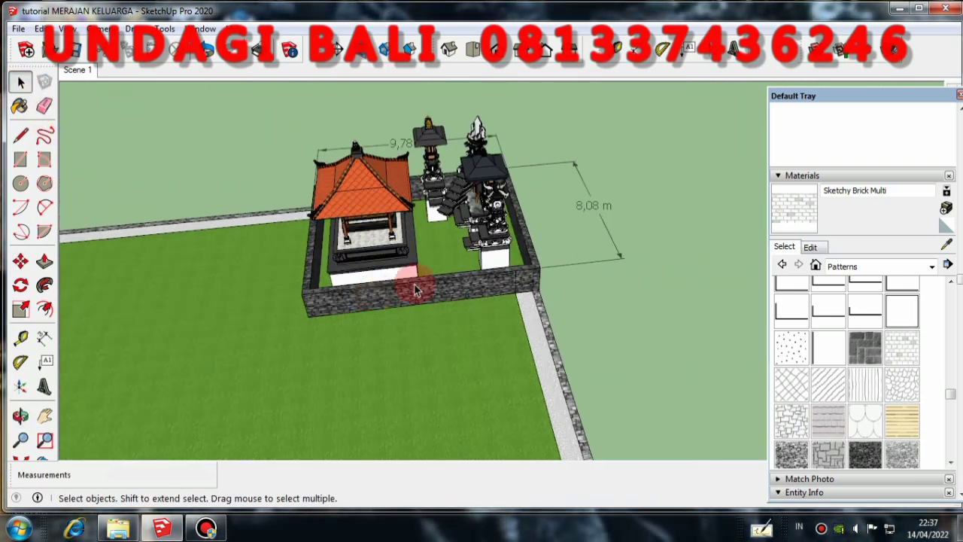
{"action": "key", "text": "o"}
{"action": "left_click_drag", "start_coordinate": [419, 279], "coordinate": [243, 166]}
{"action": "scroll", "coordinate": [243, 166], "scroll_direction": "up", "scroll_amount": 5}
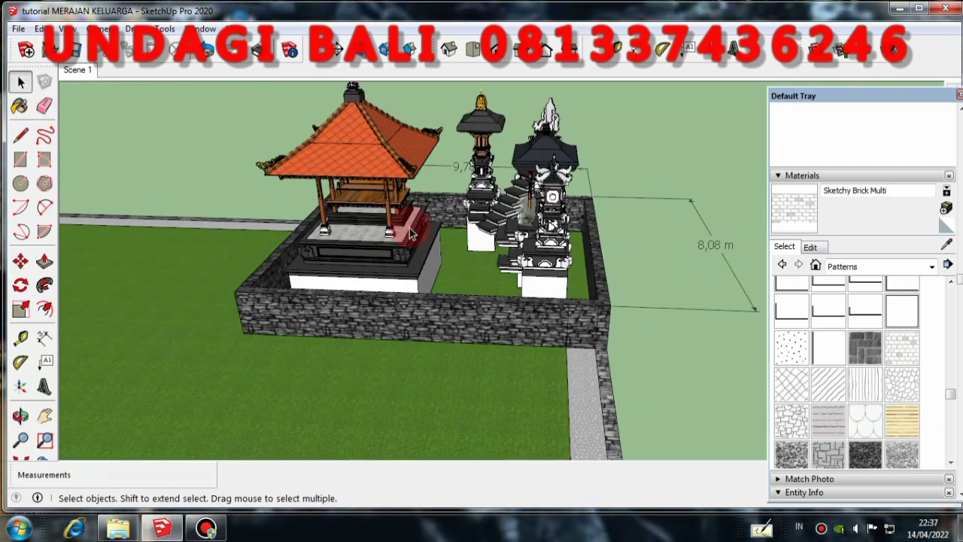
{"action": "left_click_drag", "start_coordinate": [286, 226], "coordinate": [407, 327]}
{"action": "key", "text": "space"}
{"action": "scroll", "coordinate": [437, 296], "scroll_direction": "up", "scroll_amount": 5}
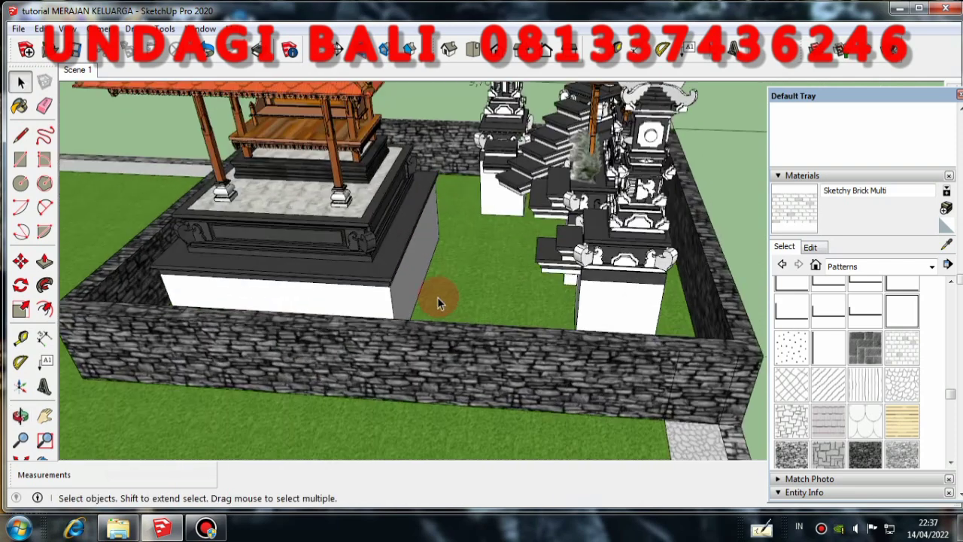
{"action": "scroll", "coordinate": [466, 323], "scroll_direction": "down", "scroll_amount": 2}
{"action": "middle_click_drag", "start_coordinate": [462, 328], "coordinate": [619, 336]}
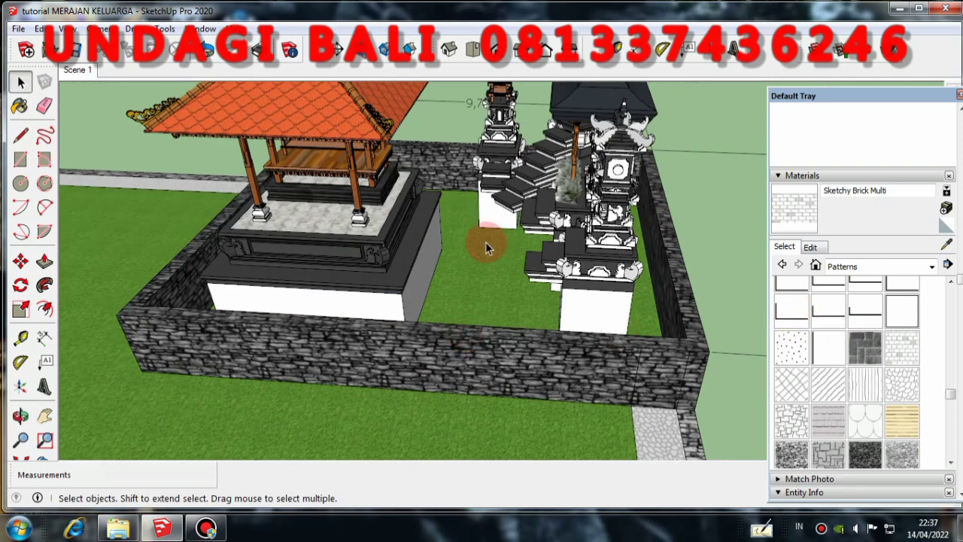
{"action": "middle_click_drag", "start_coordinate": [486, 241], "coordinate": [312, 269]}
{"action": "scroll", "coordinate": [451, 293], "scroll_direction": "down", "scroll_amount": 3}
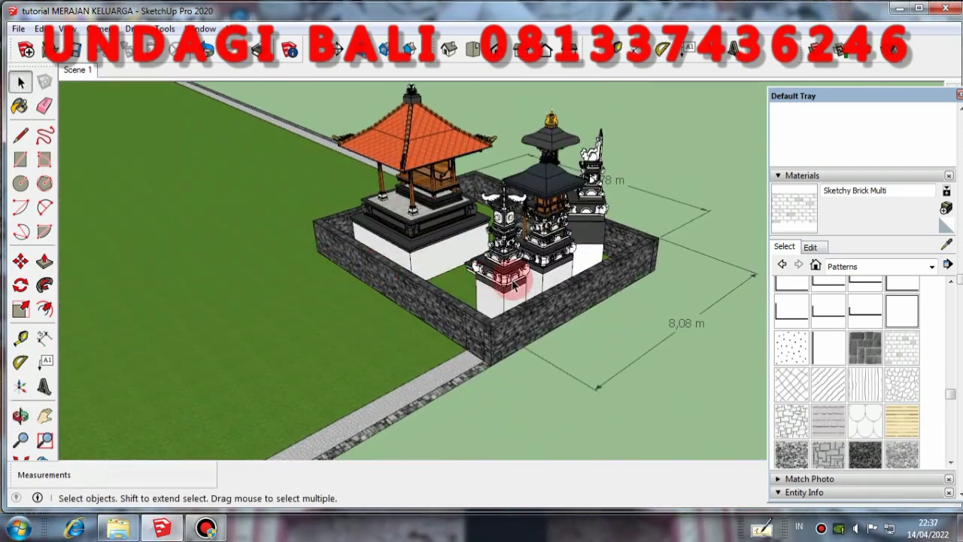
{"action": "middle_click_drag", "start_coordinate": [514, 283], "coordinate": [236, 223]}
{"action": "middle_click_drag", "start_coordinate": [540, 250], "coordinate": [334, 264]}
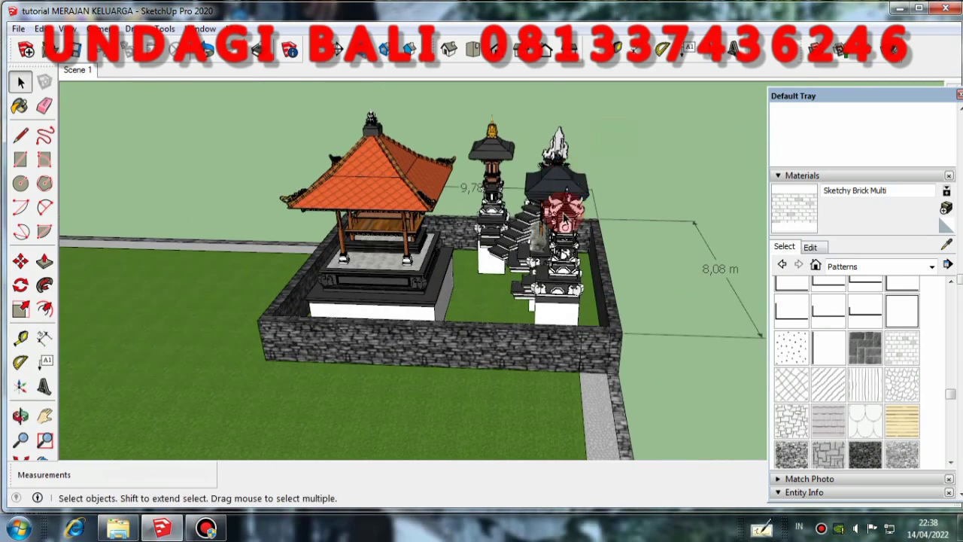
{"action": "middle_click_drag", "start_coordinate": [569, 204], "coordinate": [636, 197]}
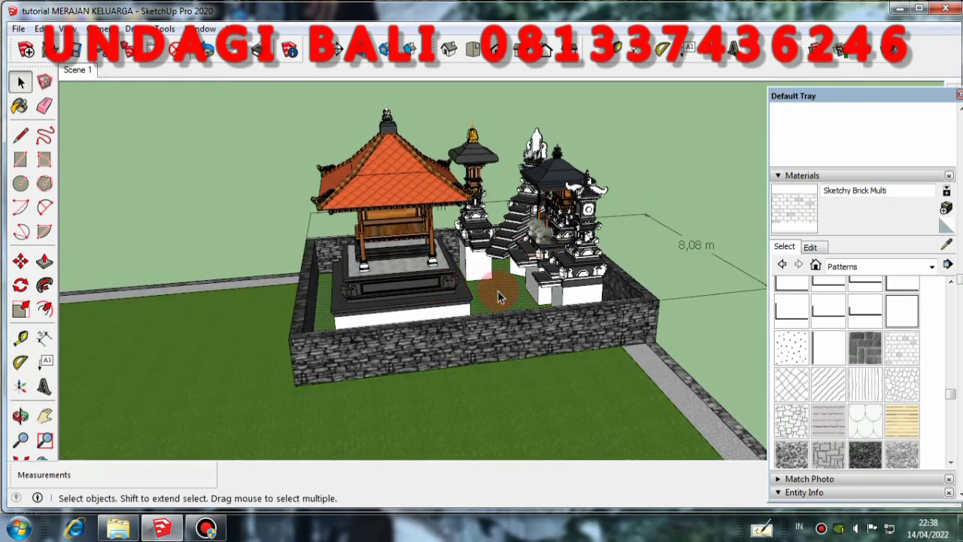
Step: Push/Pull the compound's grass floor 1.30 m upward to the underside of the pavilion and shrine bases
{"action": "left_click", "coordinate": [44, 260]}
{"action": "scroll", "coordinate": [485, 304], "scroll_direction": "up", "scroll_amount": 5}
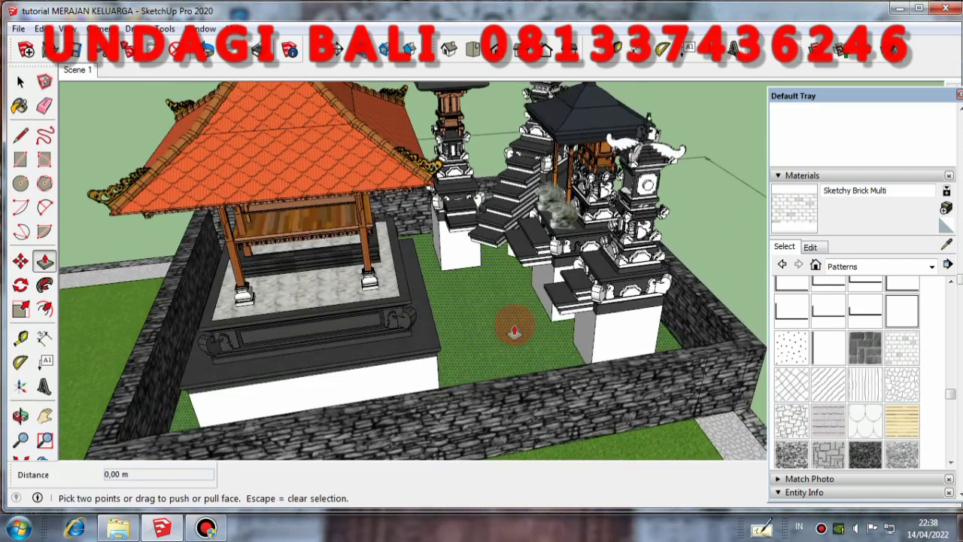
{"action": "scroll", "coordinate": [433, 347], "scroll_direction": "up", "scroll_amount": 6}
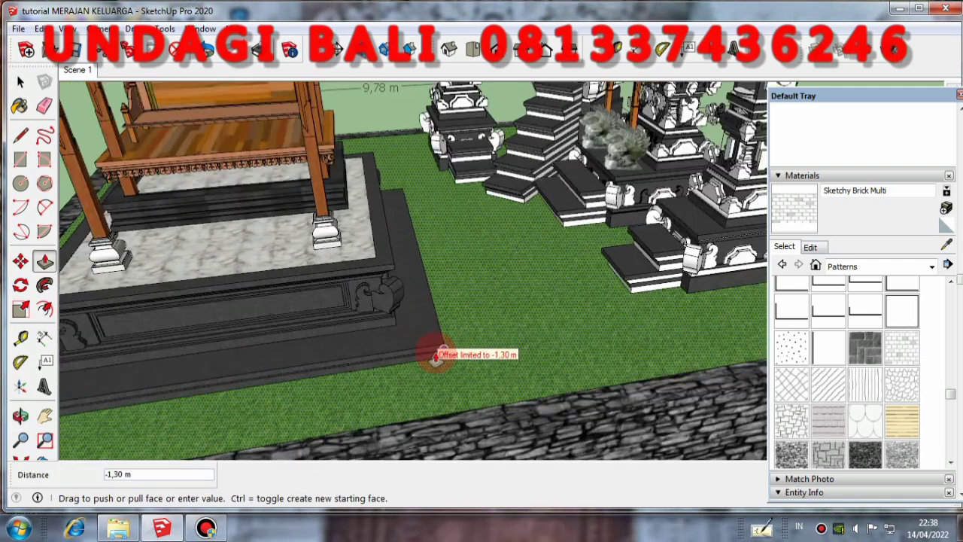
{"action": "scroll", "coordinate": [435, 331], "scroll_direction": "down", "scroll_amount": 3}
{"action": "scroll", "coordinate": [431, 361], "scroll_direction": "up", "scroll_amount": 4}
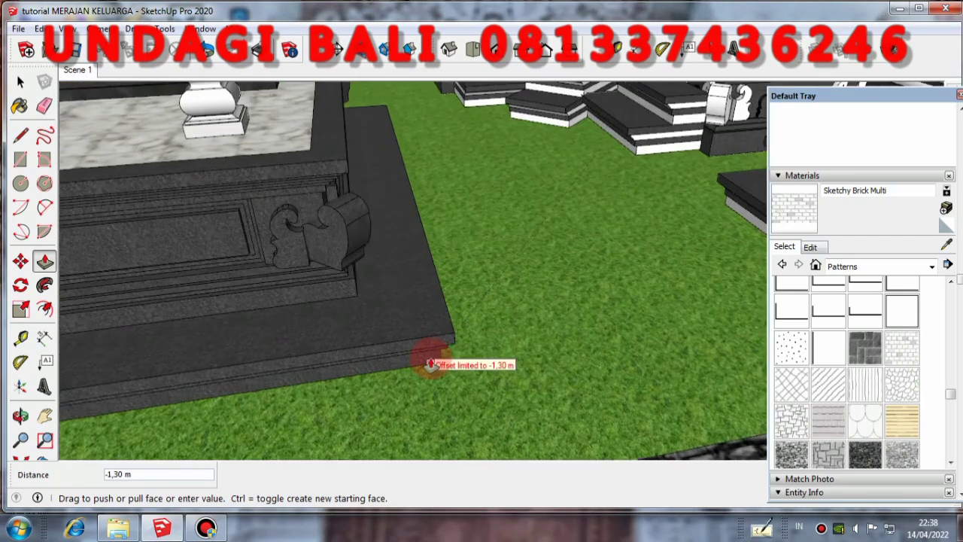
{"action": "scroll", "coordinate": [439, 361], "scroll_direction": "down", "scroll_amount": 8}
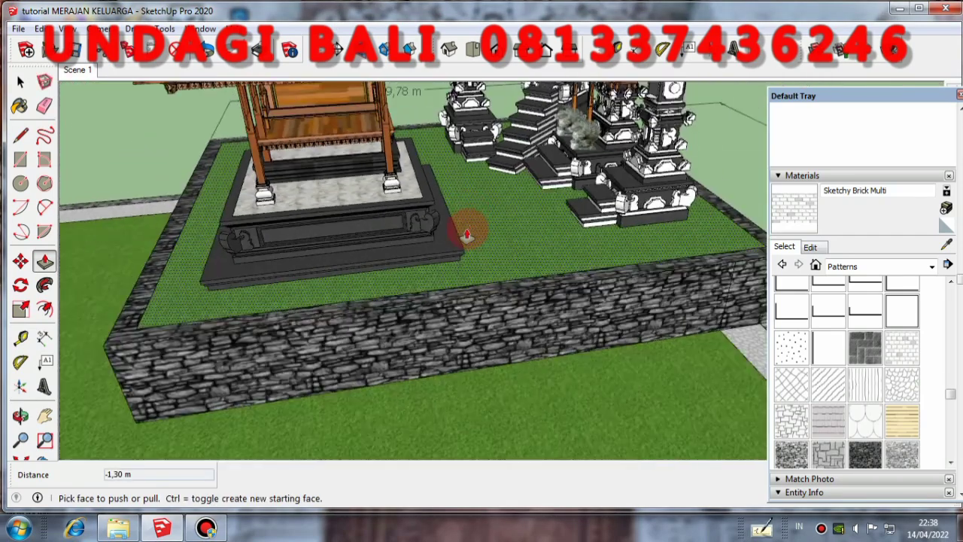
{"action": "left_click", "coordinate": [21, 82]}
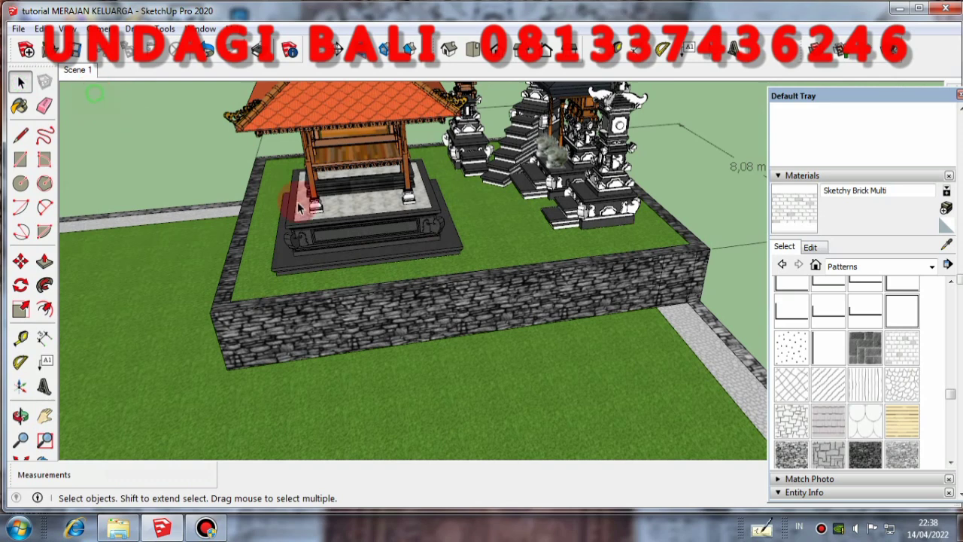
Step: Examine the raised grass floor, the surrounding stone wall and the shrine bases from the front and the rear
{"action": "scroll", "coordinate": [396, 295], "scroll_direction": "down", "scroll_amount": 3}
{"action": "middle_click_drag", "start_coordinate": [396, 295], "coordinate": [424, 359]}
{"action": "scroll", "coordinate": [425, 301], "scroll_direction": "up", "scroll_amount": 4}
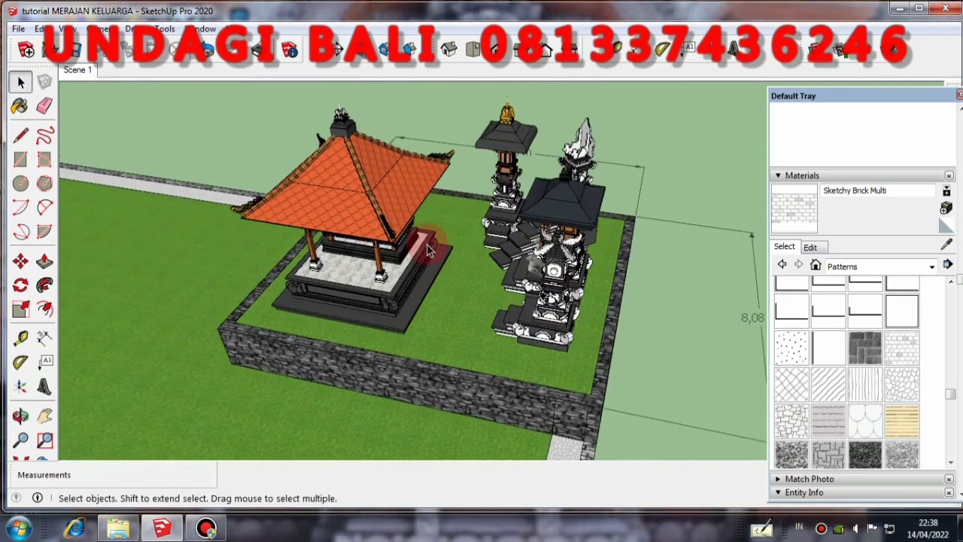
{"action": "middle_click_drag", "start_coordinate": [426, 251], "coordinate": [467, 150]}
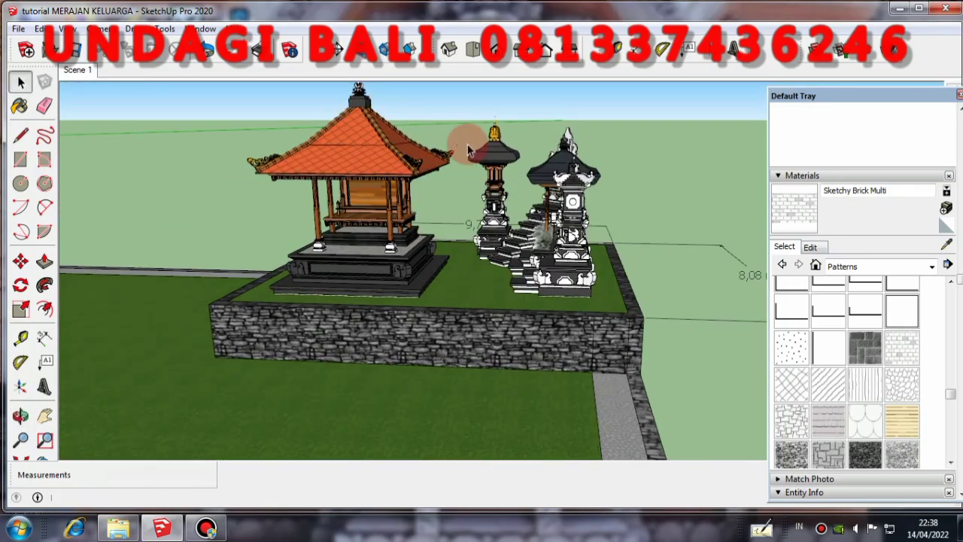
{"action": "scroll", "coordinate": [362, 264], "scroll_direction": "up", "scroll_amount": 4}
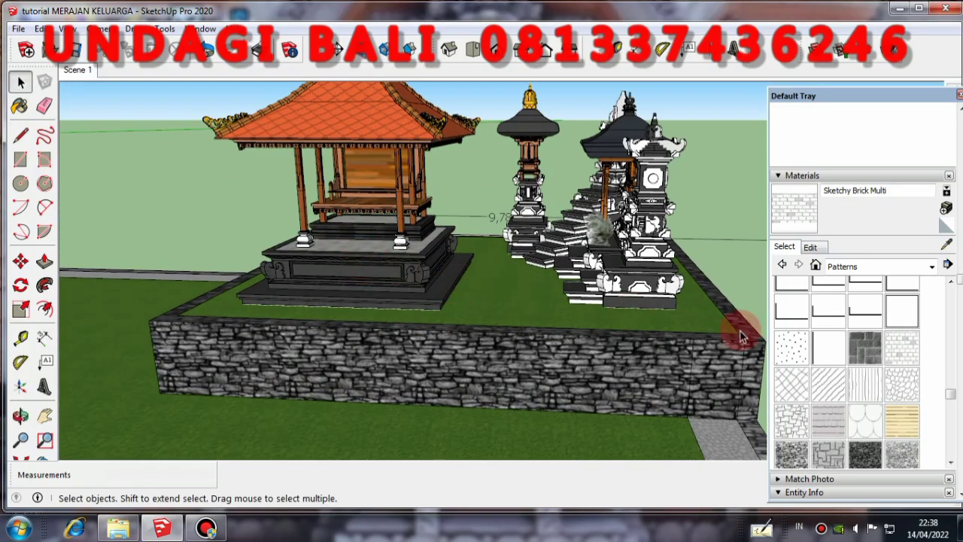
{"action": "middle_click_drag", "start_coordinate": [710, 312], "coordinate": [559, 323]}
{"action": "middle_click_drag", "start_coordinate": [639, 308], "coordinate": [336, 314]}
{"action": "scroll", "coordinate": [576, 337], "scroll_direction": "down", "scroll_amount": 3}
{"action": "scroll", "coordinate": [644, 280], "scroll_direction": "up", "scroll_amount": 3}
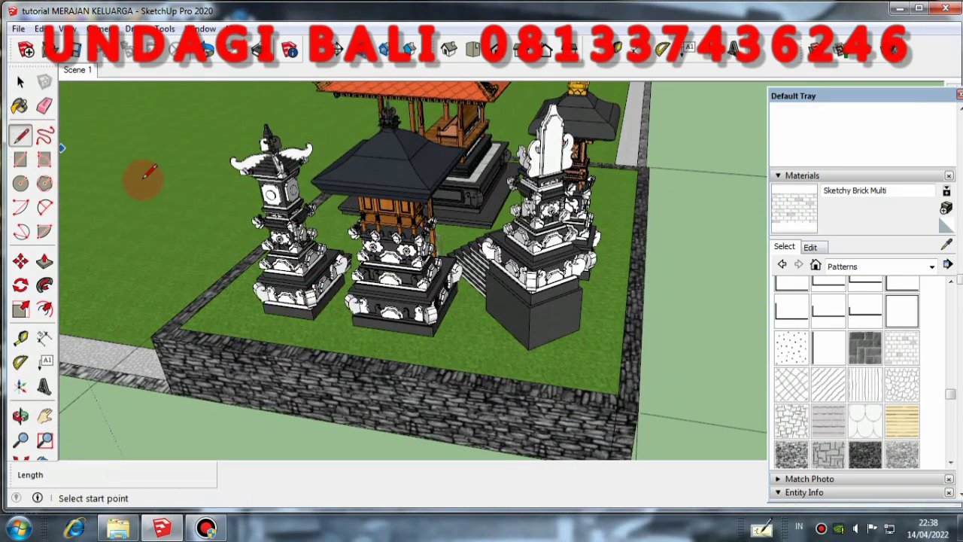
Step: Draw a vertical line about 2.72 m from the dark-roofed shrine's eave corner to the grass and check its distance to the stone wall
{"action": "middle_click_drag", "start_coordinate": [147, 173], "coordinate": [58, 189]}
{"action": "scroll", "coordinate": [308, 137], "scroll_direction": "up", "scroll_amount": 4}
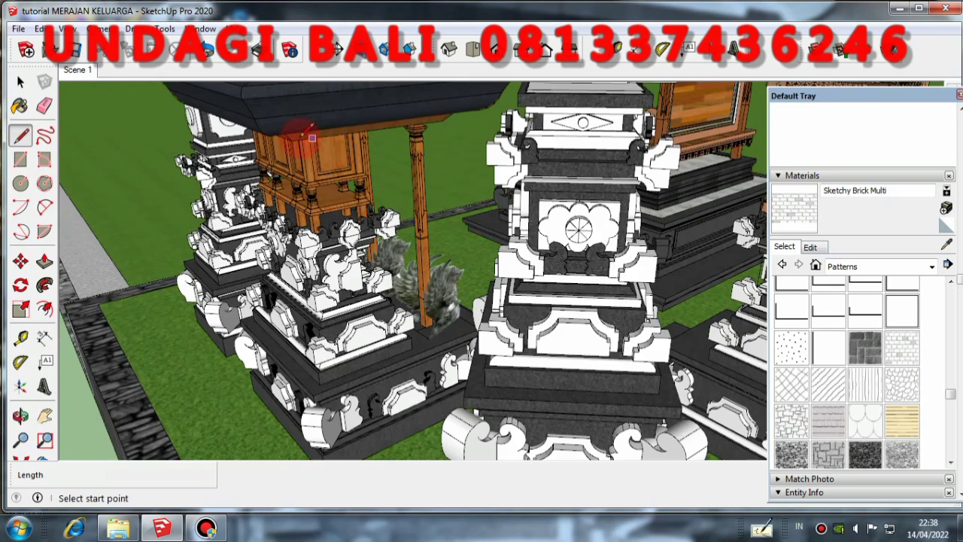
{"action": "scroll", "coordinate": [309, 137], "scroll_direction": "down", "scroll_amount": 3}
{"action": "left_click", "coordinate": [271, 126]}
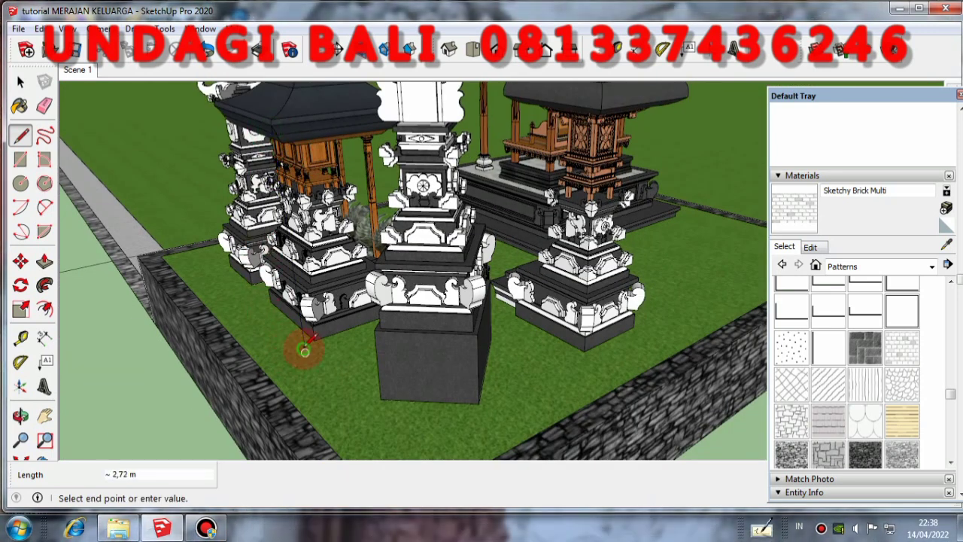
{"action": "middle_click_drag", "start_coordinate": [304, 350], "coordinate": [279, 342]}
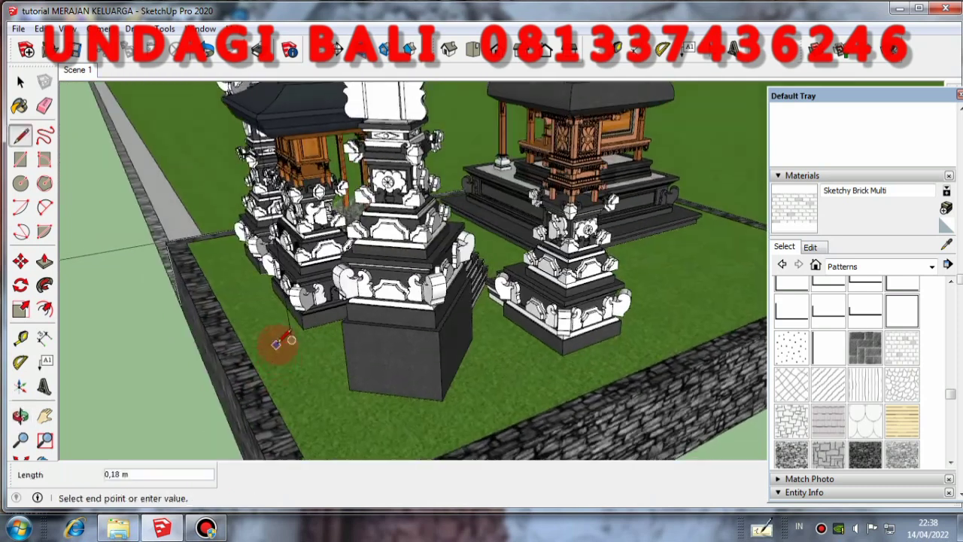
{"action": "scroll", "coordinate": [278, 343], "scroll_direction": "up", "scroll_amount": 2}
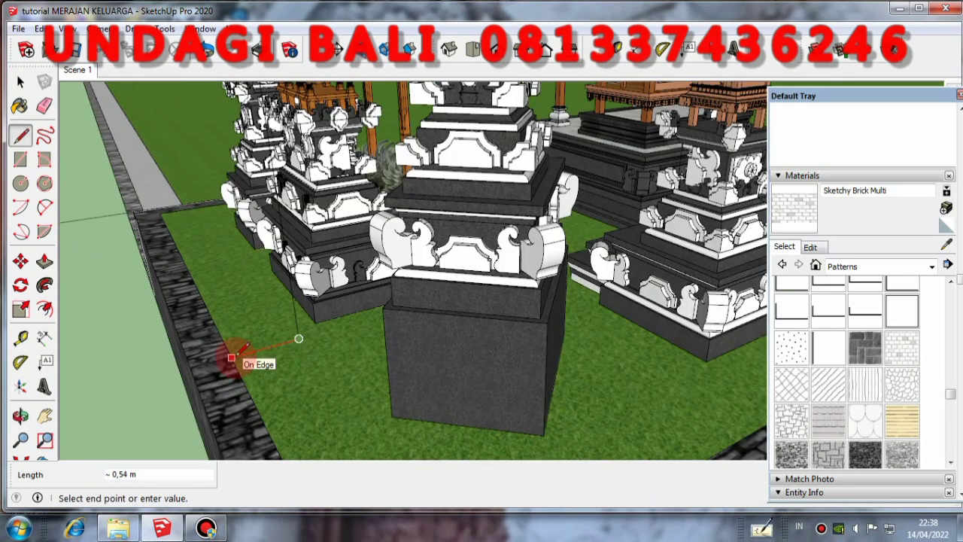
{"action": "middle_click_drag", "start_coordinate": [240, 354], "coordinate": [516, 383]}
{"action": "scroll", "coordinate": [516, 383], "scroll_direction": "down", "scroll_amount": 3}
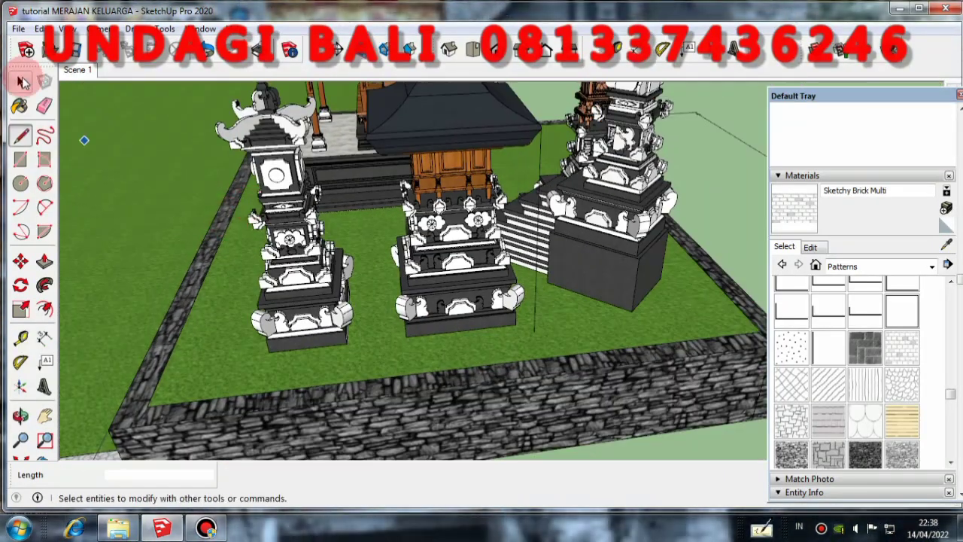
{"action": "left_click", "coordinate": [21, 81]}
Step: Examine the pavilion, the shrines and the raised stone-walled compound from several sides and distances
{"action": "middle_click_drag", "start_coordinate": [398, 301], "coordinate": [589, 257]}
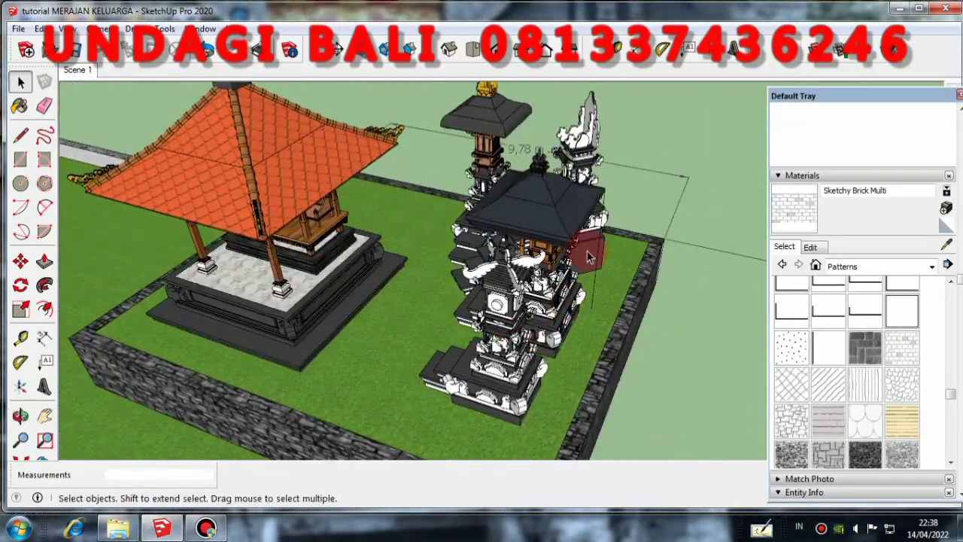
{"action": "middle_click_drag", "start_coordinate": [436, 208], "coordinate": [642, 176]}
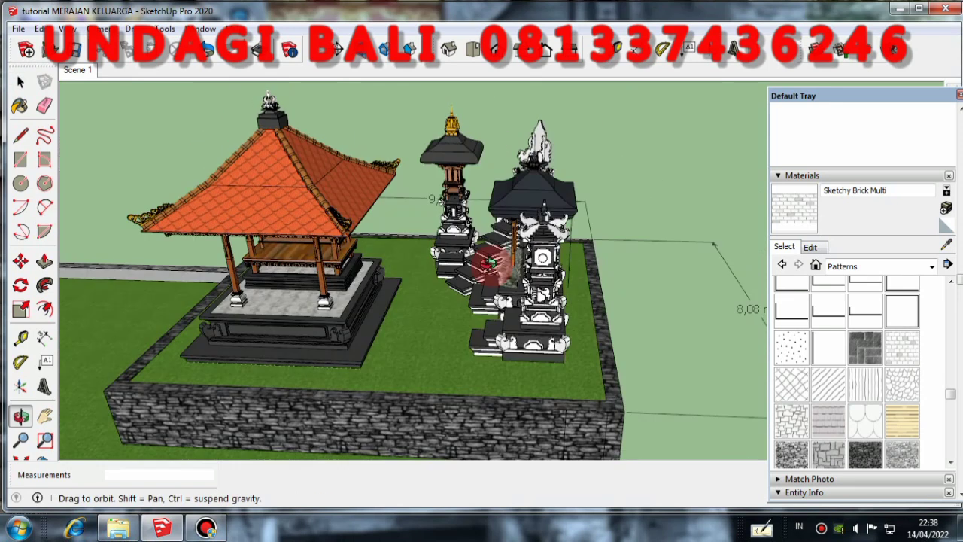
{"action": "middle_click_drag", "start_coordinate": [585, 237], "coordinate": [627, 192]}
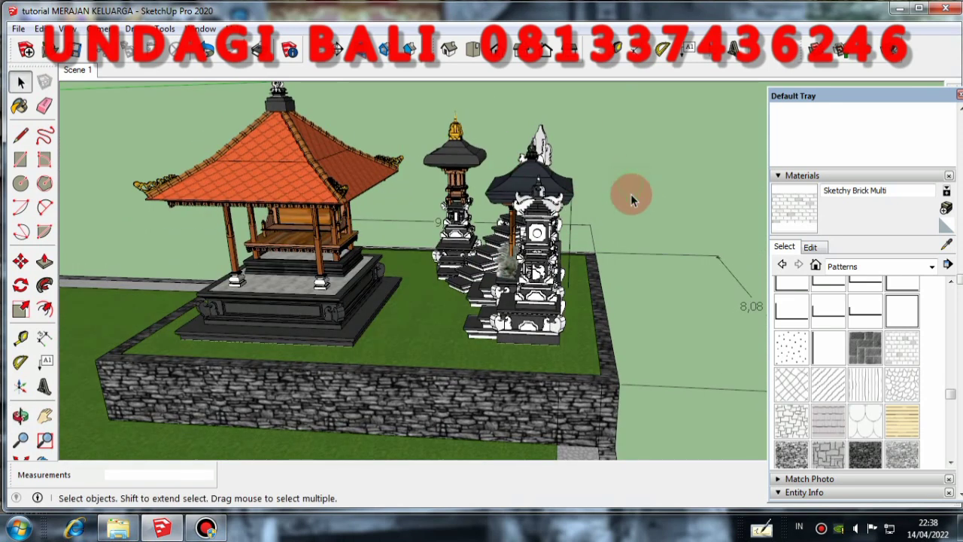
{"action": "scroll", "coordinate": [682, 285], "scroll_direction": "down", "scroll_amount": 4}
{"action": "middle_click_drag", "start_coordinate": [682, 285], "coordinate": [680, 209]}
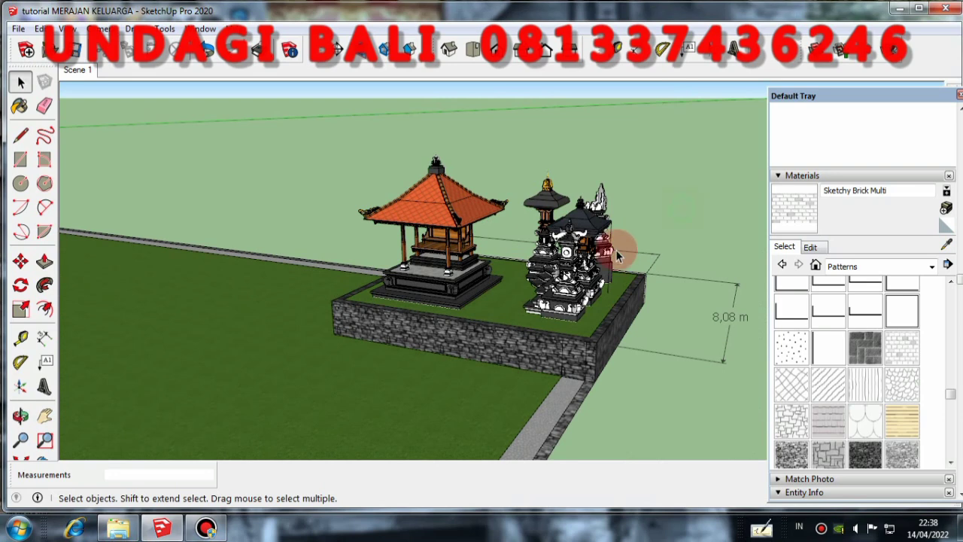
{"action": "scroll", "coordinate": [653, 209], "scroll_direction": "up", "scroll_amount": 3}
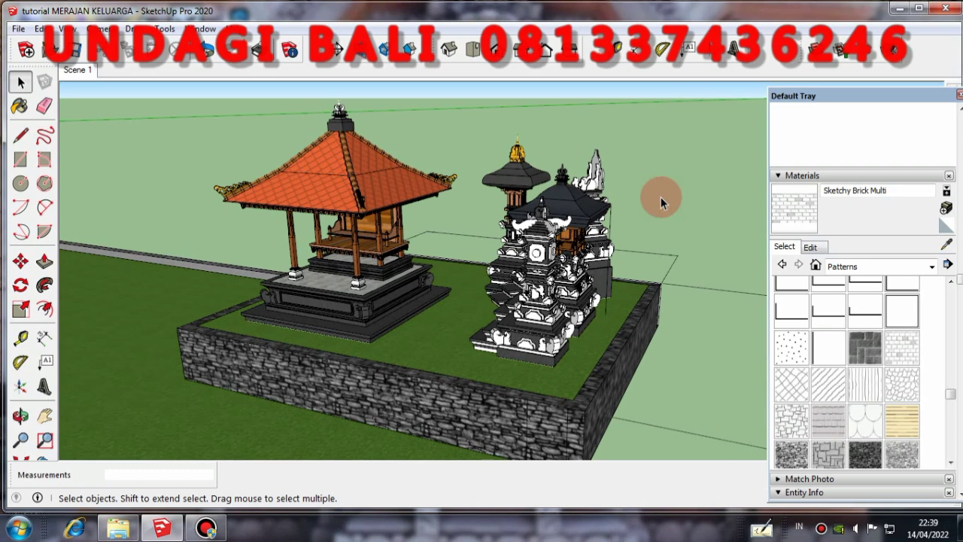
{"action": "scroll", "coordinate": [659, 195], "scroll_direction": "down", "scroll_amount": 3}
{"action": "middle_click_drag", "start_coordinate": [657, 188], "coordinate": [580, 173]}
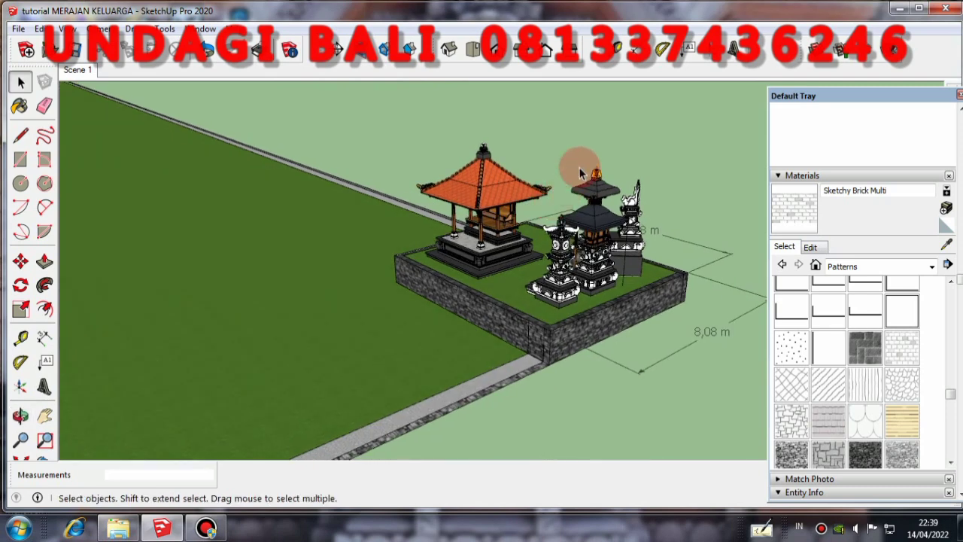
{"action": "middle_click_drag", "start_coordinate": [635, 217], "coordinate": [634, 145]}
{"action": "scroll", "coordinate": [421, 217], "scroll_direction": "down", "scroll_amount": 2}
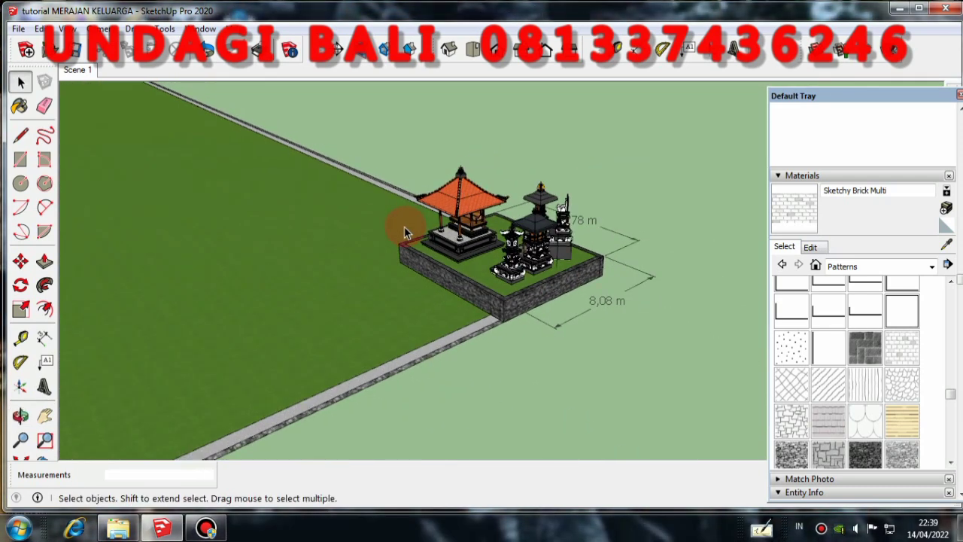
{"action": "middle_click_drag", "start_coordinate": [404, 219], "coordinate": [624, 175]}
{"action": "middle_click_drag", "start_coordinate": [437, 257], "coordinate": [537, 222]}
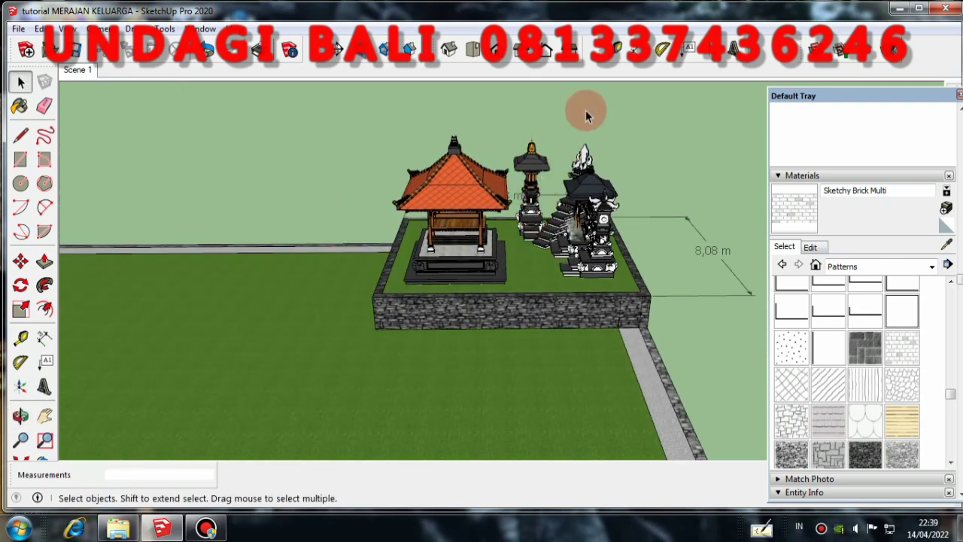
{"action": "middle_click_drag", "start_coordinate": [550, 189], "coordinate": [575, 296]}
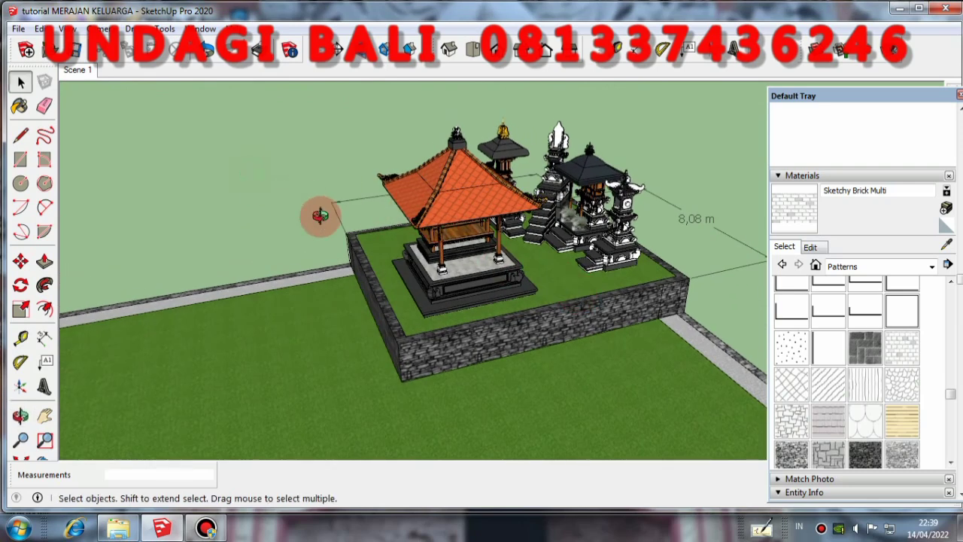
{"action": "middle_click_drag", "start_coordinate": [318, 215], "coordinate": [269, 216]}
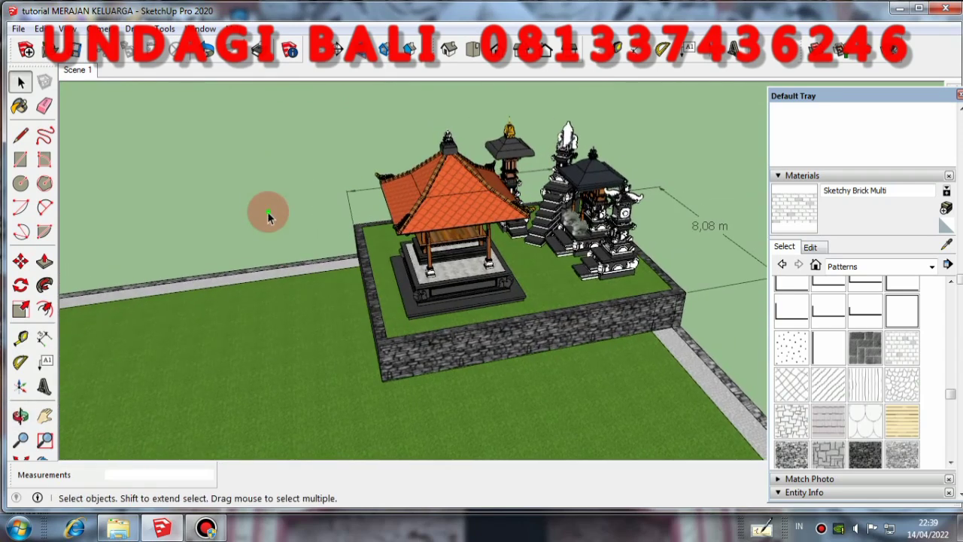
{"action": "middle_click_drag", "start_coordinate": [529, 344], "coordinate": [360, 215]}
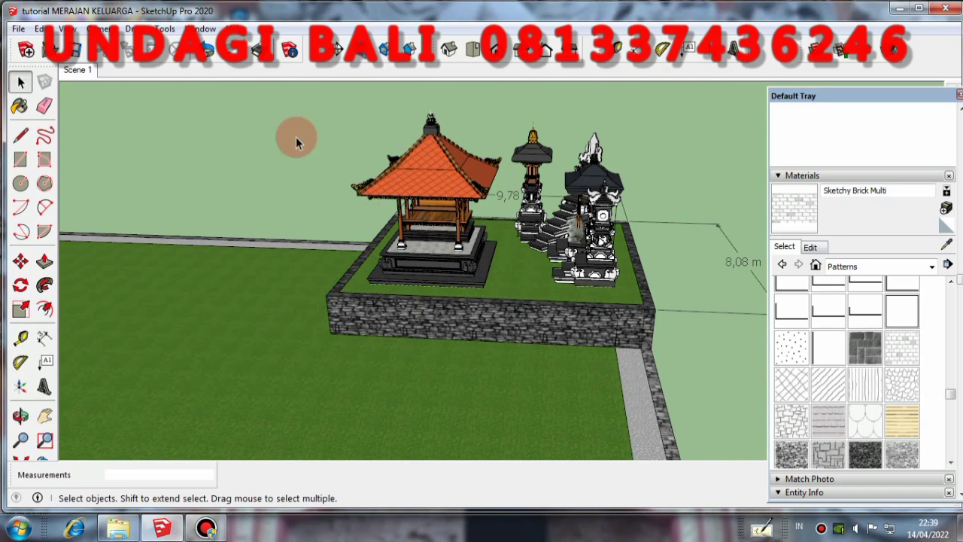
Step: Examine the shrine group up close and the compound's position at the corner of the large grass plot
{"action": "scroll", "coordinate": [590, 200], "scroll_direction": "up", "scroll_amount": 4}
{"action": "middle_click_drag", "start_coordinate": [580, 206], "coordinate": [519, 252]}
{"action": "scroll", "coordinate": [519, 252], "scroll_direction": "up", "scroll_amount": 3}
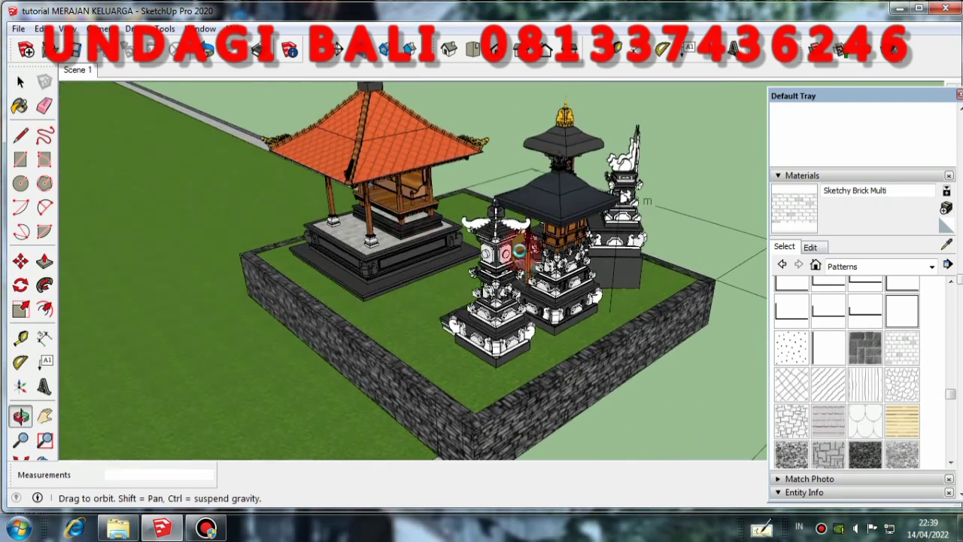
{"action": "middle_click_drag", "start_coordinate": [613, 274], "coordinate": [615, 280]}
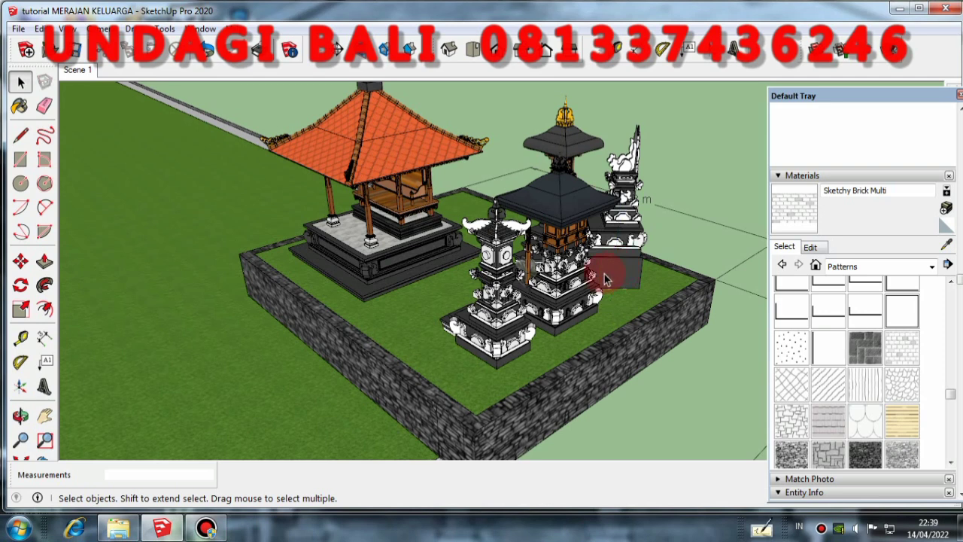
{"action": "middle_click_drag", "start_coordinate": [604, 273], "coordinate": [570, 216]}
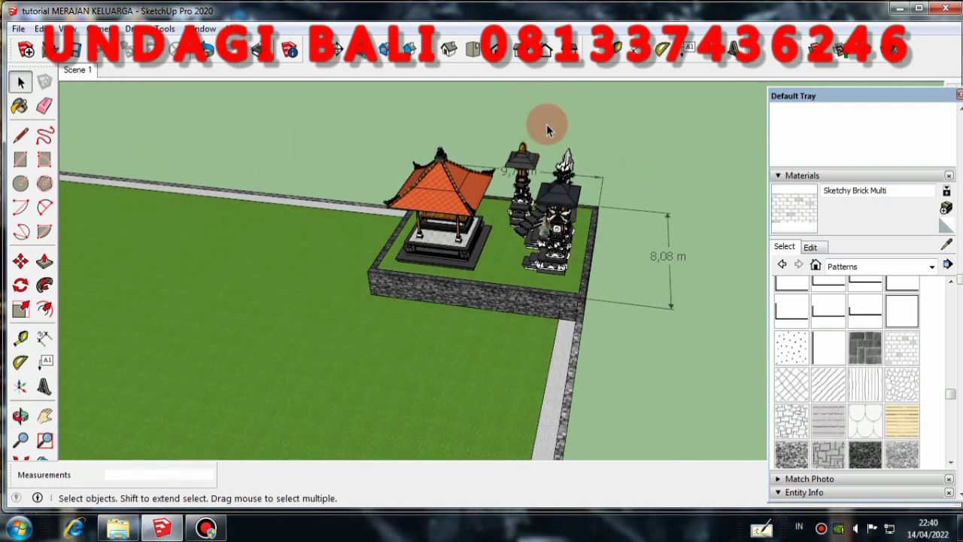
{"action": "middle_click_drag", "start_coordinate": [546, 129], "coordinate": [588, 119]}
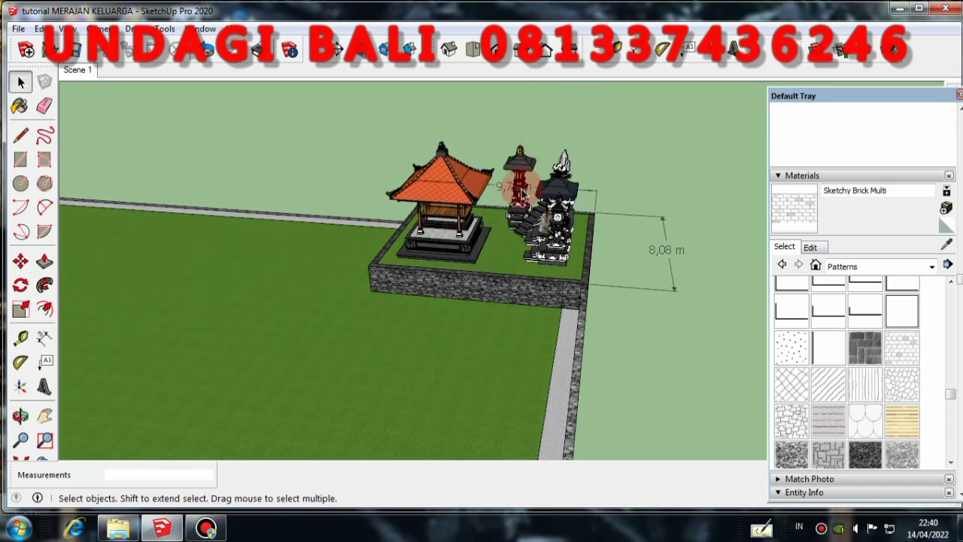
{"action": "scroll", "coordinate": [520, 194], "scroll_direction": "up", "scroll_amount": 2}
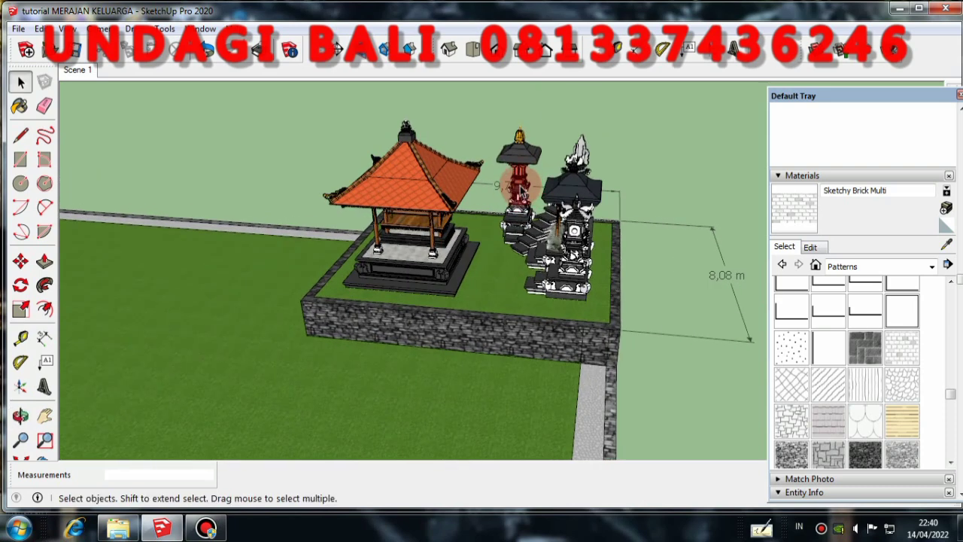
{"action": "scroll", "coordinate": [521, 188], "scroll_direction": "down", "scroll_amount": 4}
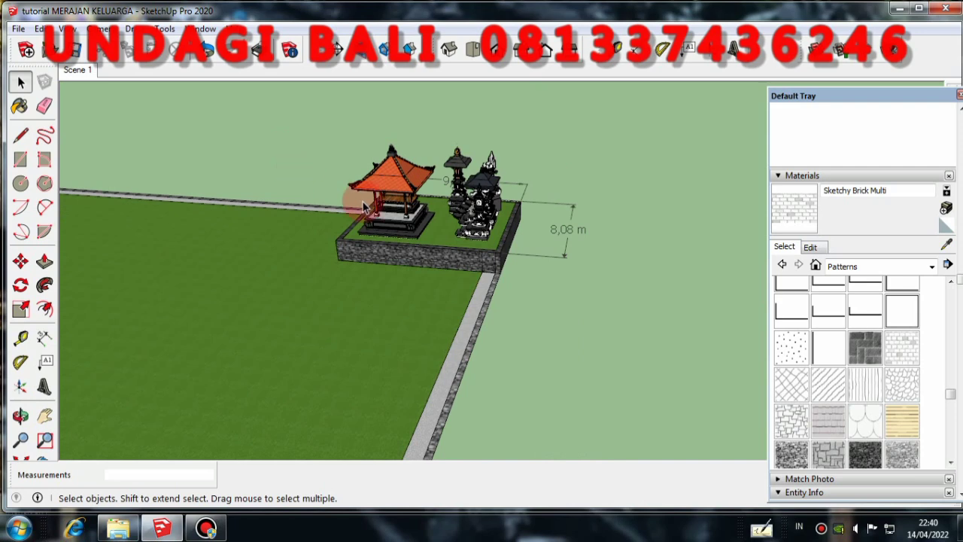
{"action": "scroll", "coordinate": [429, 173], "scroll_direction": "up", "scroll_amount": 1}
{"action": "scroll", "coordinate": [488, 175], "scroll_direction": "up", "scroll_amount": 3}
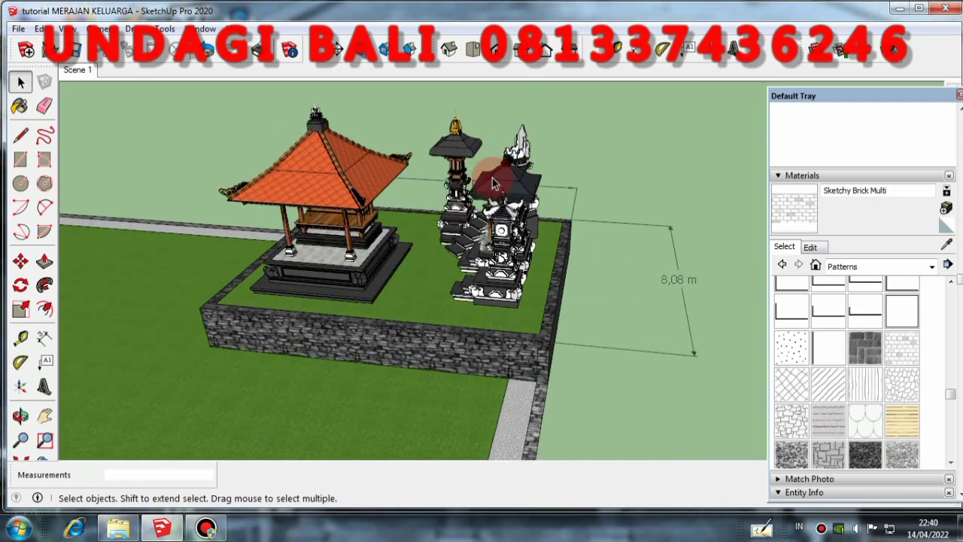
{"action": "scroll", "coordinate": [392, 112], "scroll_direction": "down", "scroll_amount": 3}
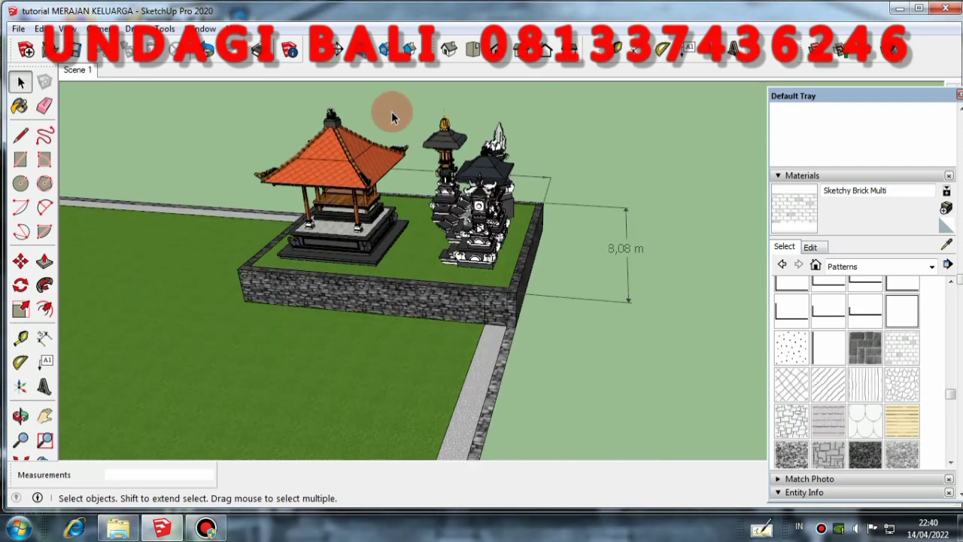
{"action": "scroll", "coordinate": [348, 138], "scroll_direction": "down", "scroll_amount": 1}
{"action": "middle_click_drag", "start_coordinate": [349, 137], "coordinate": [275, 155]}
{"action": "scroll", "coordinate": [275, 155], "scroll_direction": "down", "scroll_amount": 1}
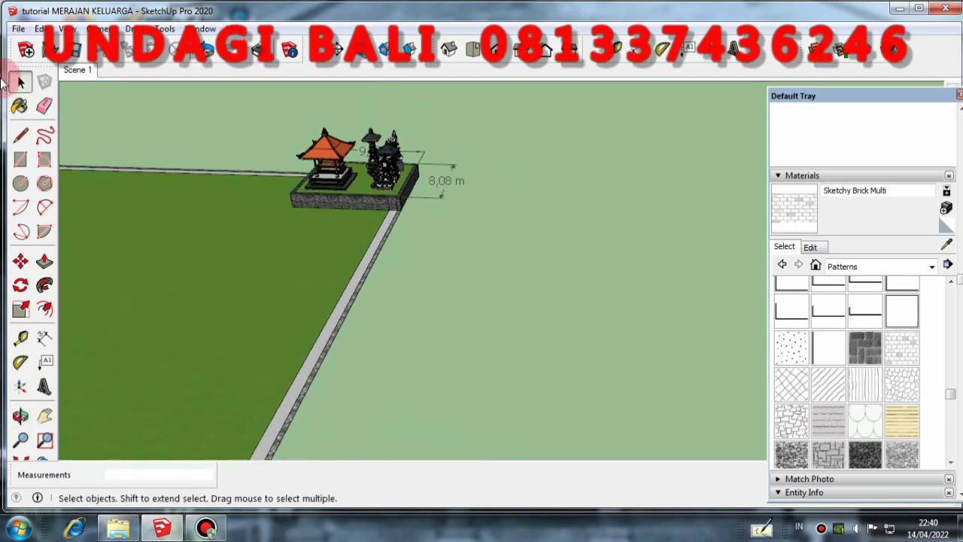
Step: Draw a line along the red axis from the compound's outer stone wall onto the empty ground outside the plot
{"action": "left_click", "coordinate": [21, 133]}
{"action": "middle_click_drag", "start_coordinate": [564, 208], "coordinate": [522, 135]}
{"action": "scroll", "coordinate": [527, 129], "scroll_direction": "down", "scroll_amount": 3}
{"action": "scroll", "coordinate": [376, 112], "scroll_direction": "down", "scroll_amount": 2}
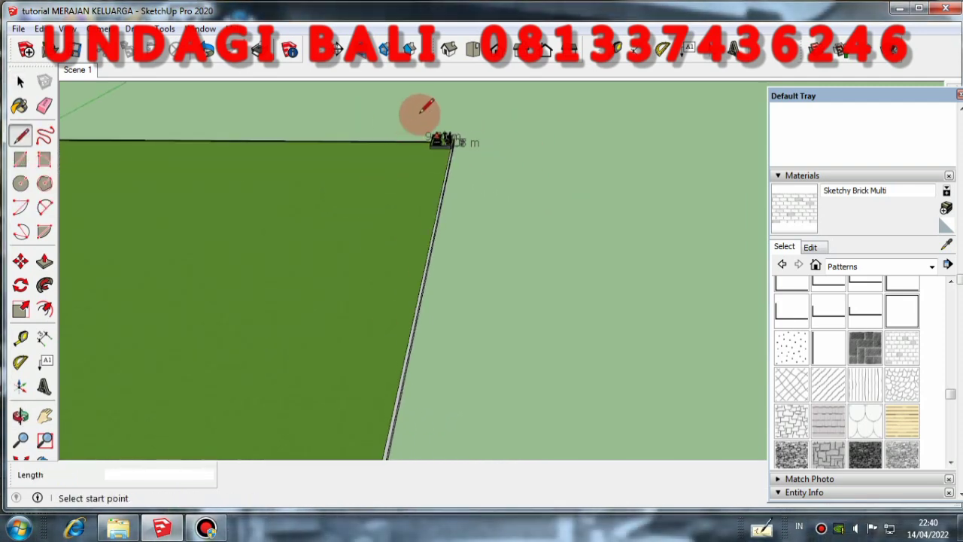
{"action": "scroll", "coordinate": [426, 107], "scroll_direction": "down", "scroll_amount": 5}
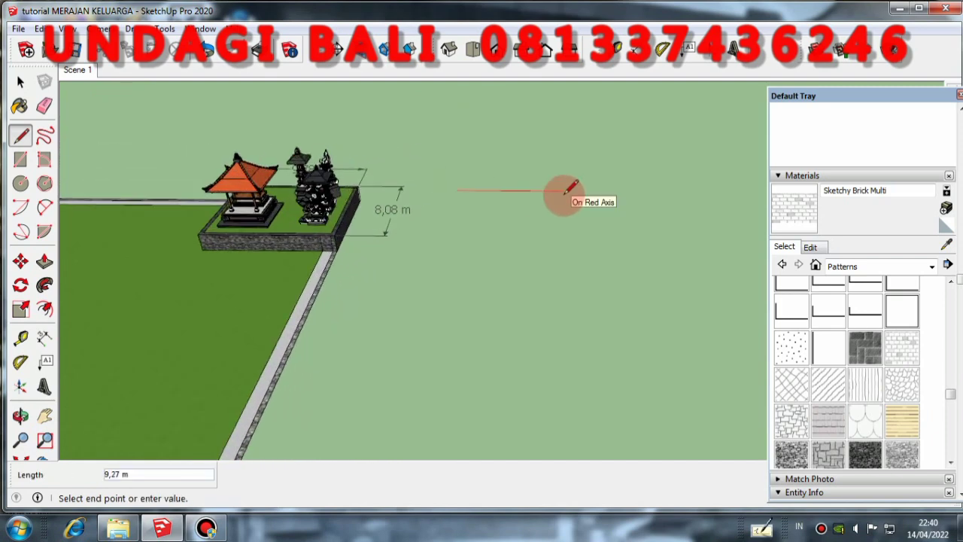
{"action": "key", "text": "Escape"}
{"action": "scroll", "coordinate": [444, 195], "scroll_direction": "up", "scroll_amount": 5}
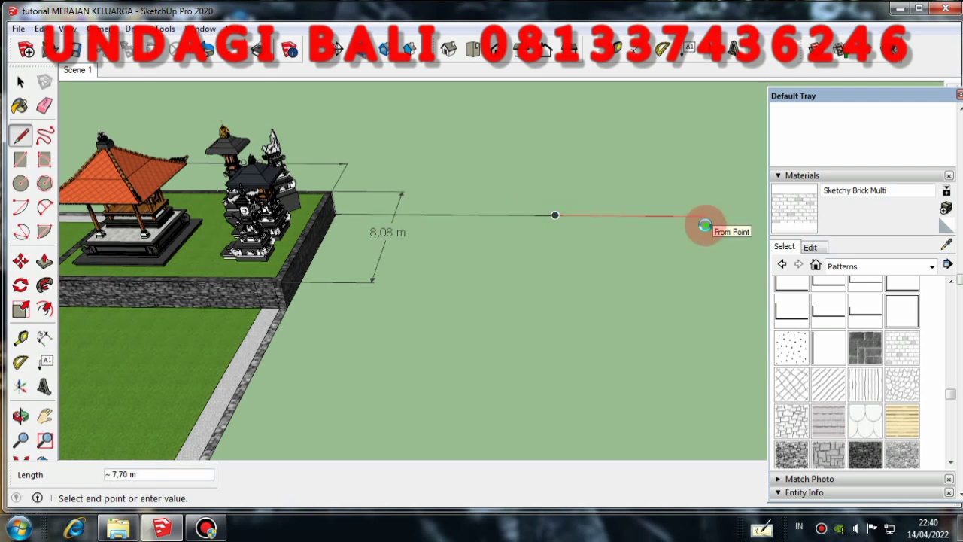
{"action": "scroll", "coordinate": [706, 217], "scroll_direction": "down", "scroll_amount": 2}
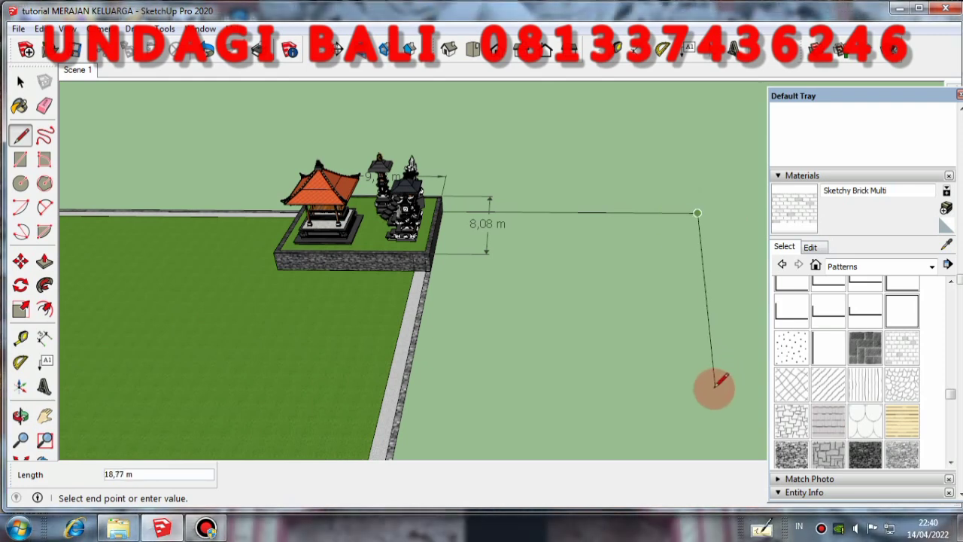
Step: Draw the remaining edges back to the plot's perimeter wall, closing a large four-sided ground face beside the compound
{"action": "middle_click_drag", "start_coordinate": [705, 368], "coordinate": [616, 208]}
{"action": "scroll", "coordinate": [617, 209], "scroll_direction": "down", "scroll_amount": 1}
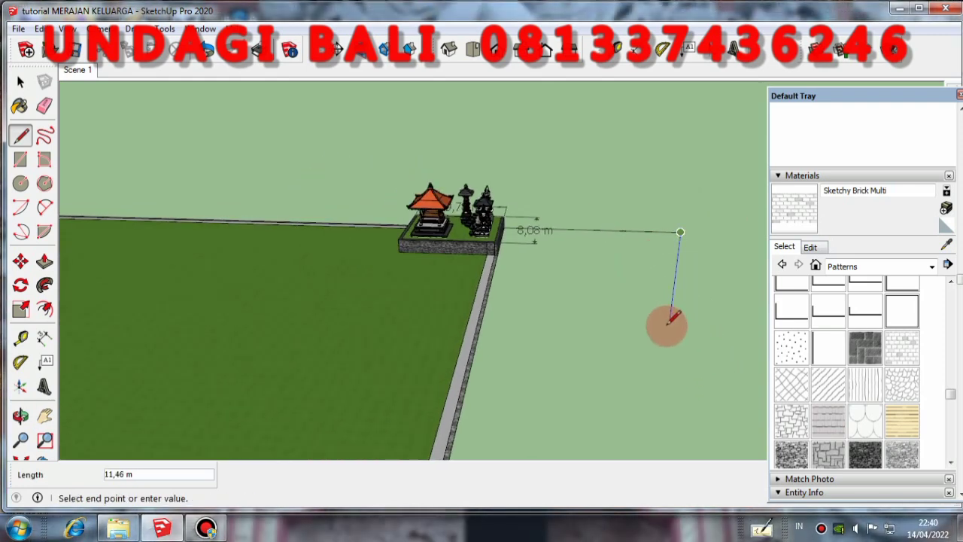
{"action": "middle_click_drag", "start_coordinate": [666, 316], "coordinate": [300, 315]}
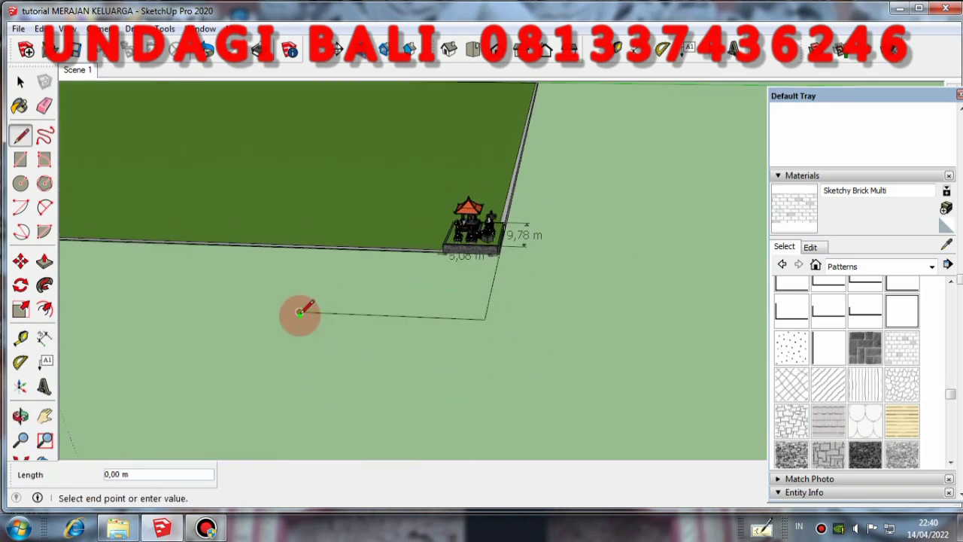
{"action": "middle_click_drag", "start_coordinate": [308, 269], "coordinate": [439, 252]}
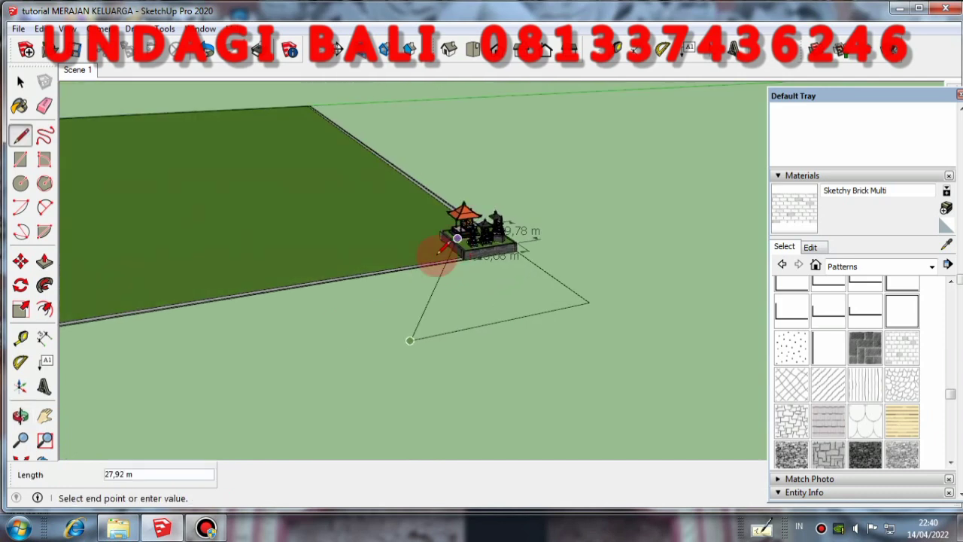
{"action": "scroll", "coordinate": [376, 262], "scroll_direction": "up", "scroll_amount": 3}
{"action": "left_click", "coordinate": [366, 279]}
{"action": "middle_click_drag", "start_coordinate": [365, 279], "coordinate": [545, 327]}
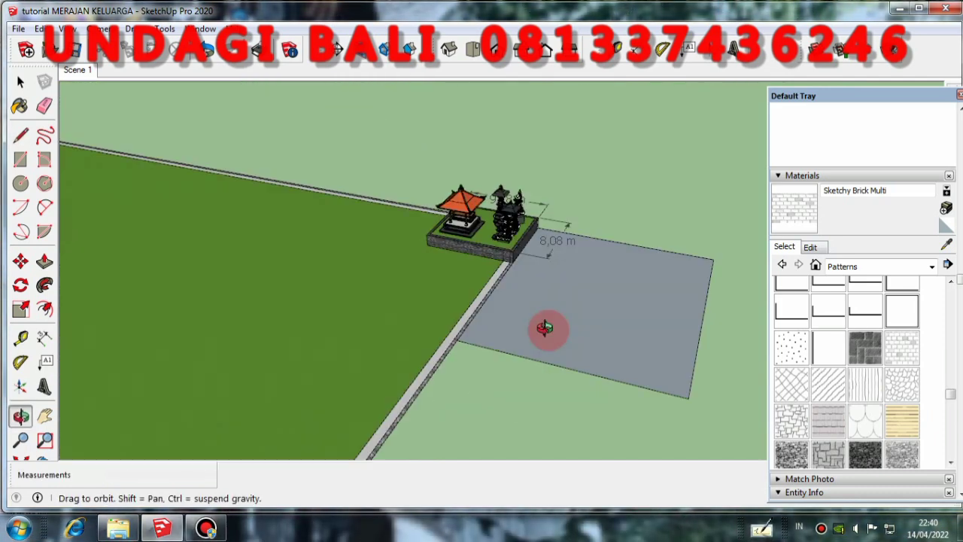
Step: Select the ground face beside the compound and retrace its outer side edge and its back edge to the compound with the Line tool
{"action": "left_click", "coordinate": [20, 82]}
{"action": "left_click", "coordinate": [625, 348]}
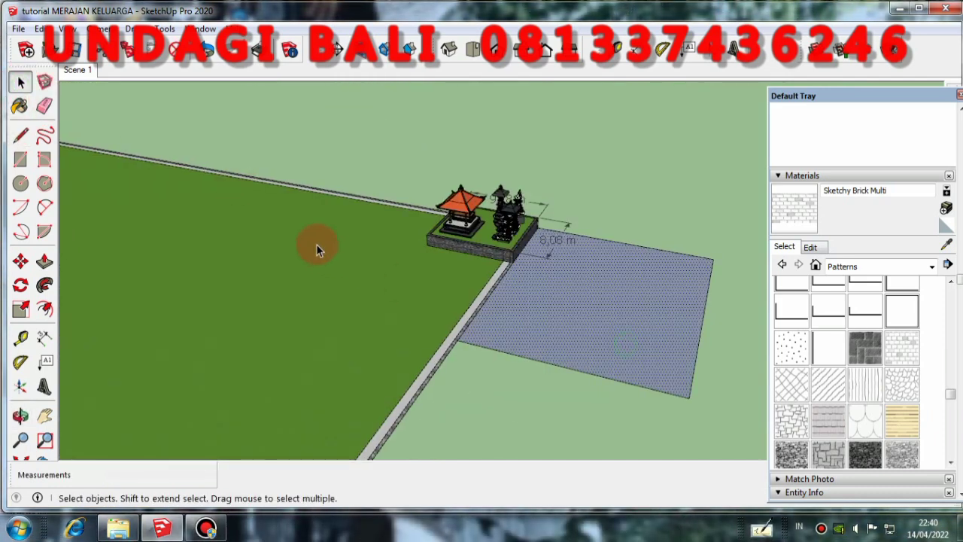
{"action": "middle_click_drag", "start_coordinate": [316, 243], "coordinate": [489, 292]}
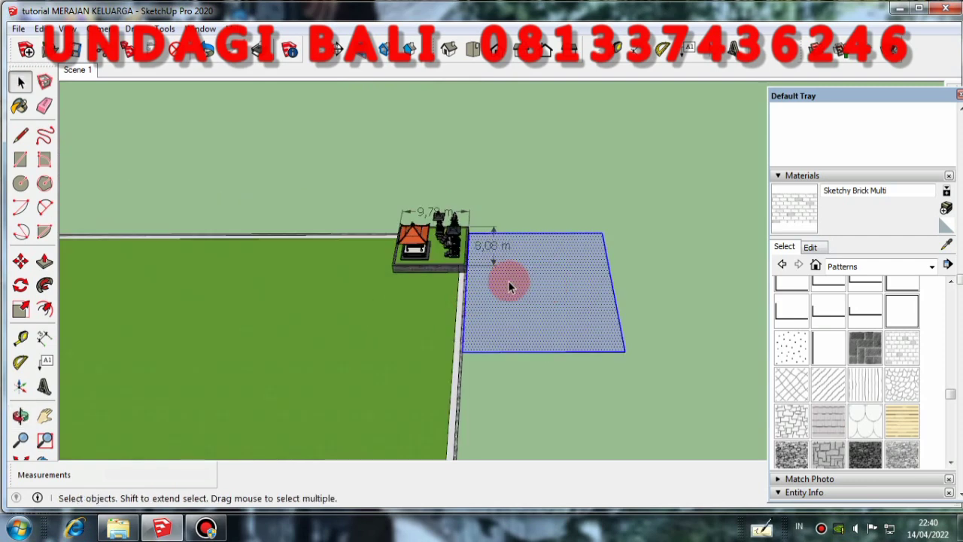
{"action": "left_click", "coordinate": [20, 134]}
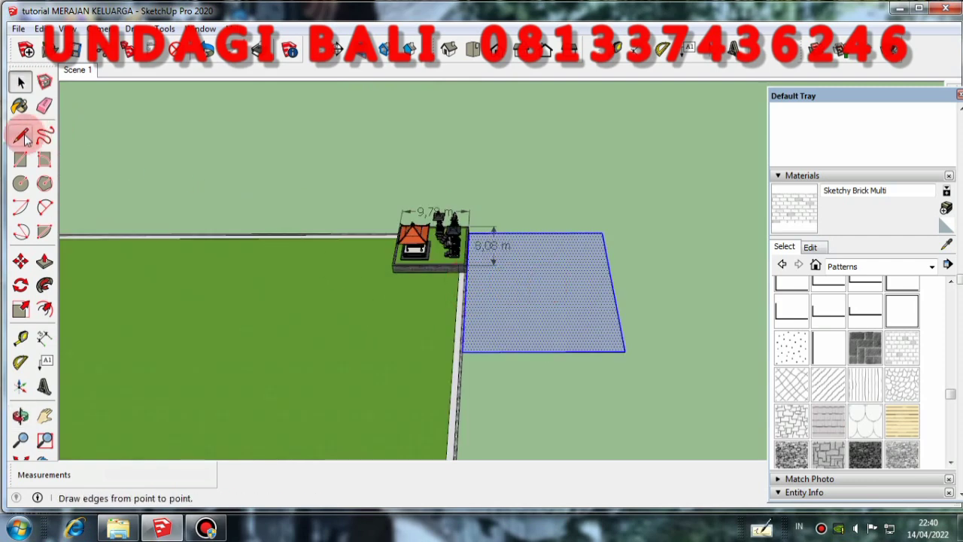
{"action": "left_click", "coordinate": [602, 233]}
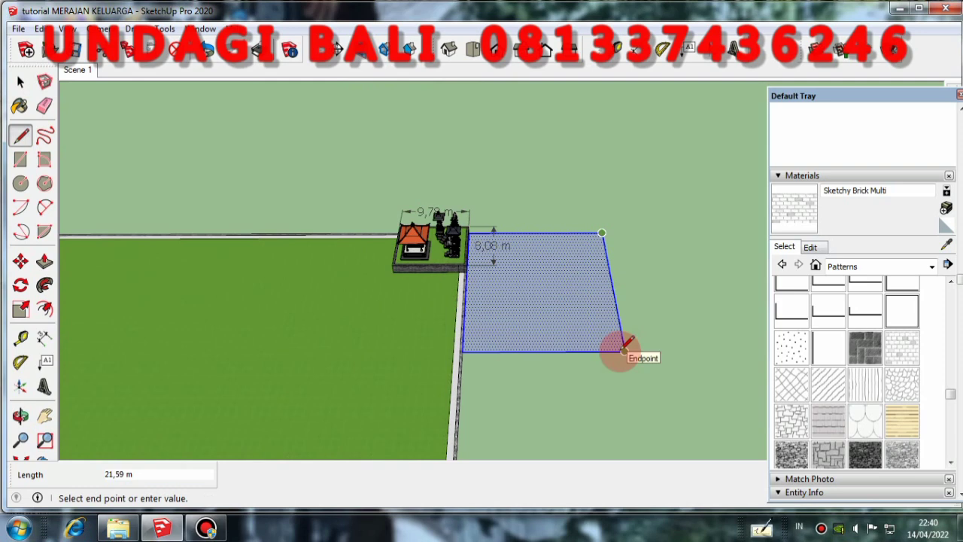
{"action": "left_click", "coordinate": [624, 351]}
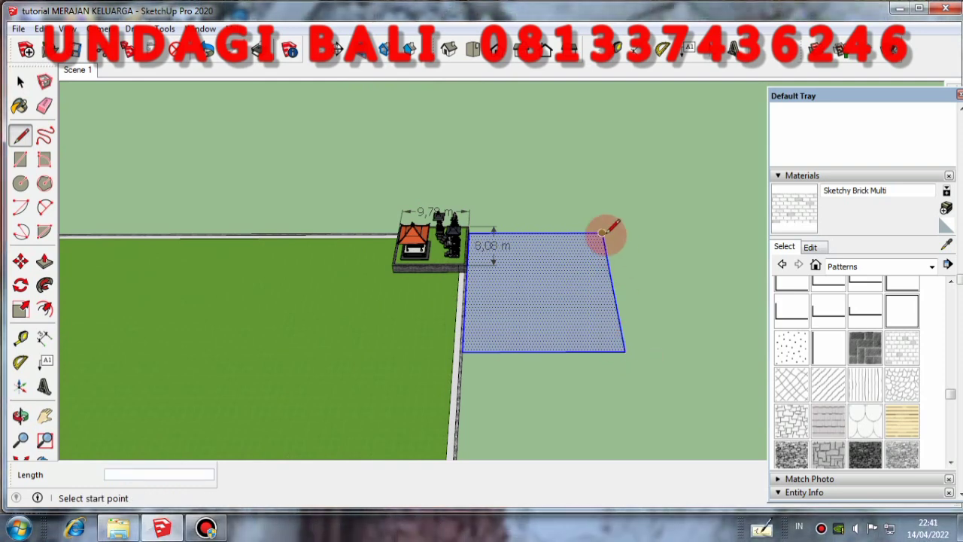
{"action": "left_click", "coordinate": [602, 233]}
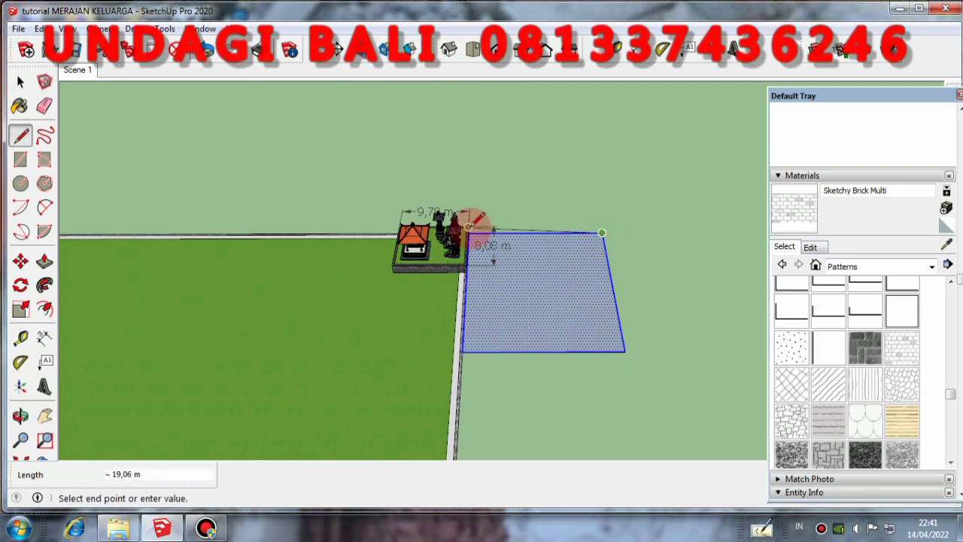
{"action": "left_click", "coordinate": [467, 228]}
Step: Try to move the ground face and its edges away from the plot's perimeter wall, and undo the move
{"action": "left_click", "coordinate": [21, 82]}
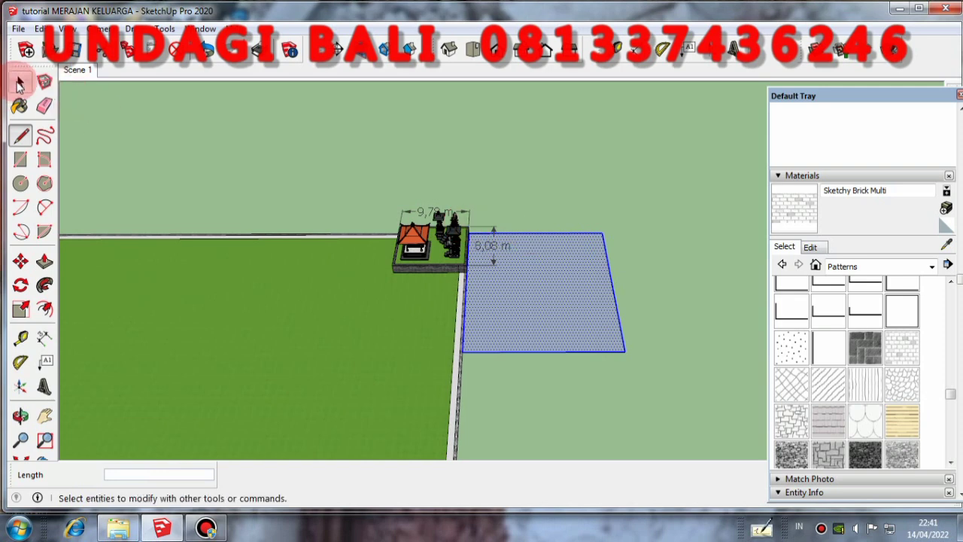
{"action": "left_click", "coordinate": [541, 285]}
{"action": "double_click", "coordinate": [543, 282]}
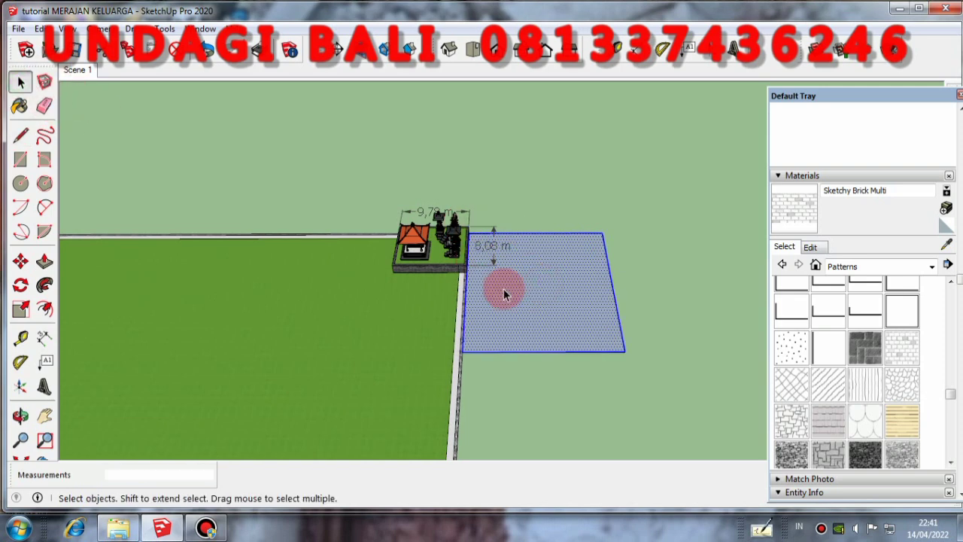
{"action": "left_click", "coordinate": [16, 261]}
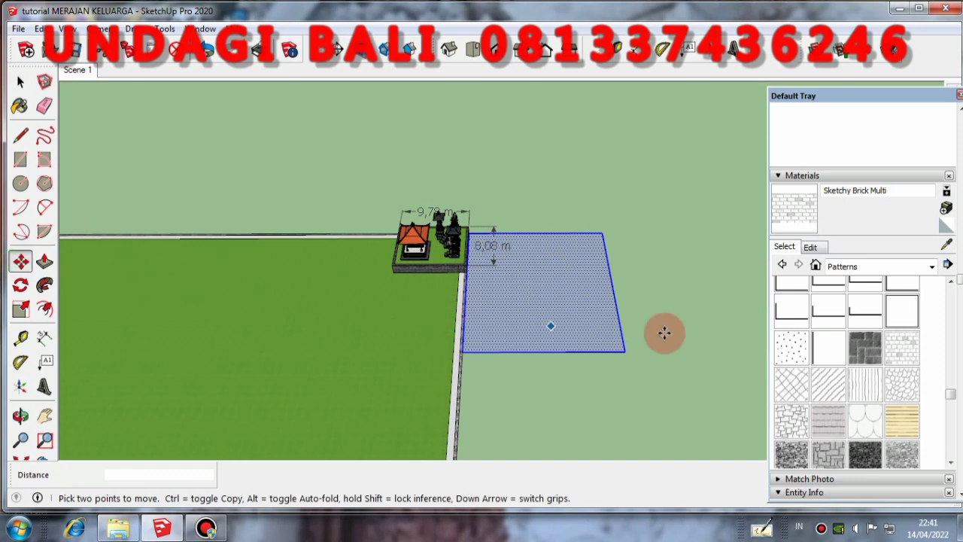
{"action": "left_click", "coordinate": [548, 316]}
{"action": "left_click", "coordinate": [584, 316]}
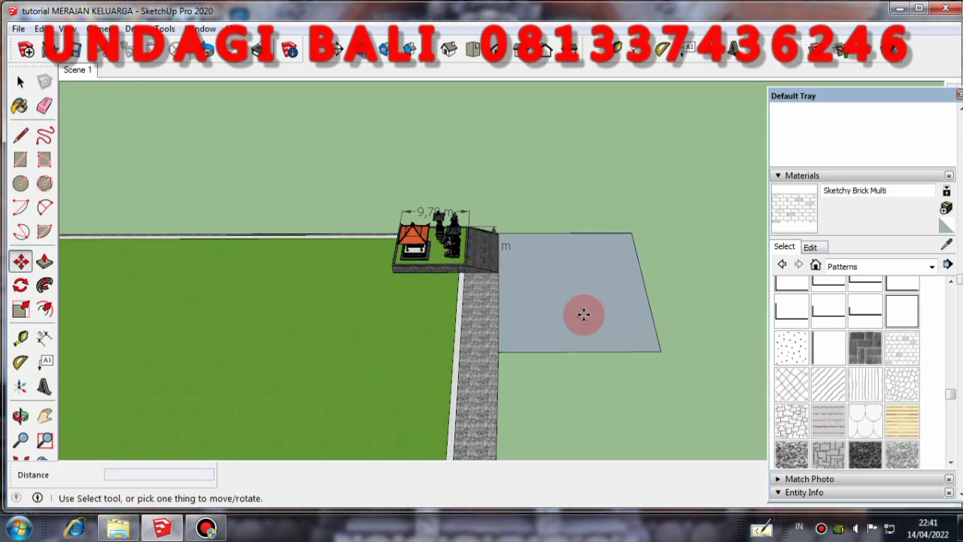
{"action": "left_click", "coordinate": [21, 83]}
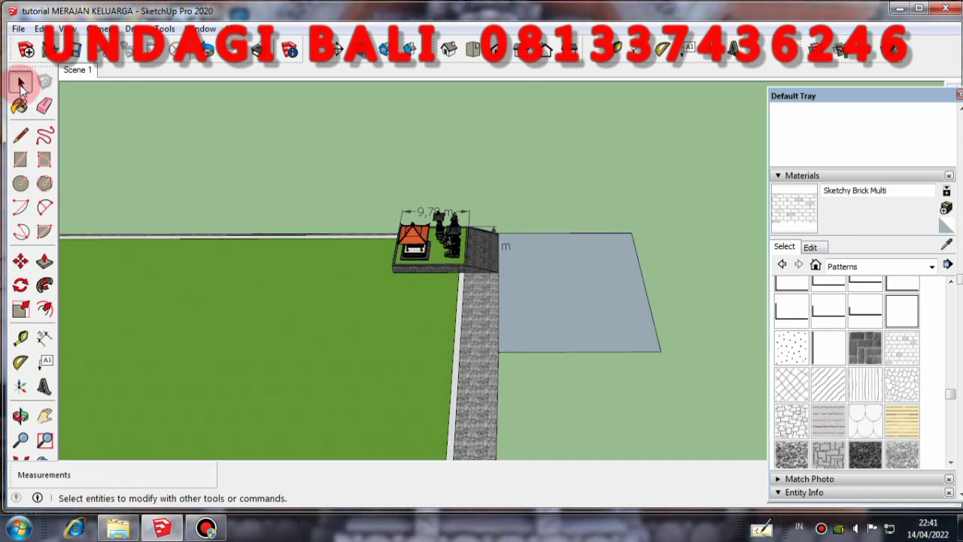
{"action": "key", "text": "ctrl+z"}
Step: Make a group from only the ground face and its bounding edges
{"action": "triple_click", "coordinate": [518, 312]}
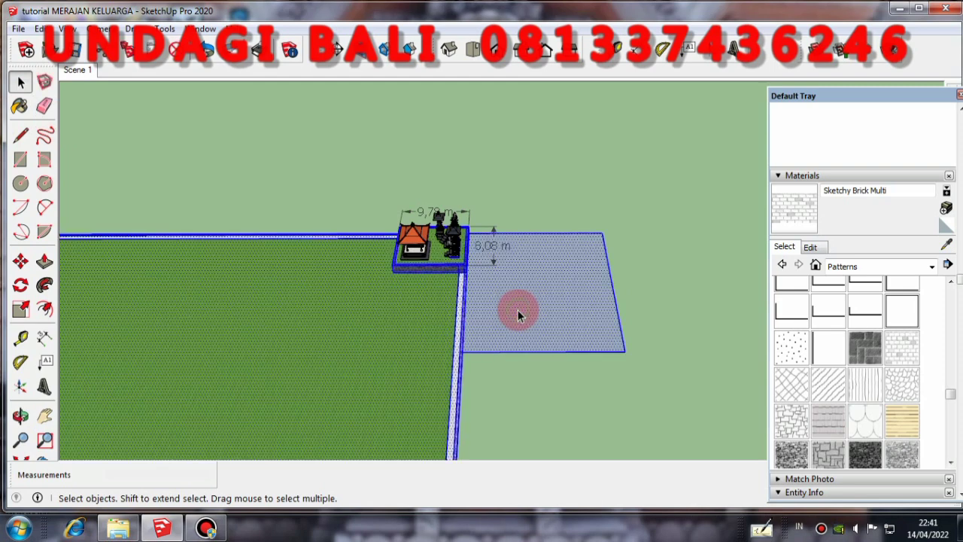
{"action": "left_click", "coordinate": [517, 311]}
{"action": "right_click", "coordinate": [575, 267]}
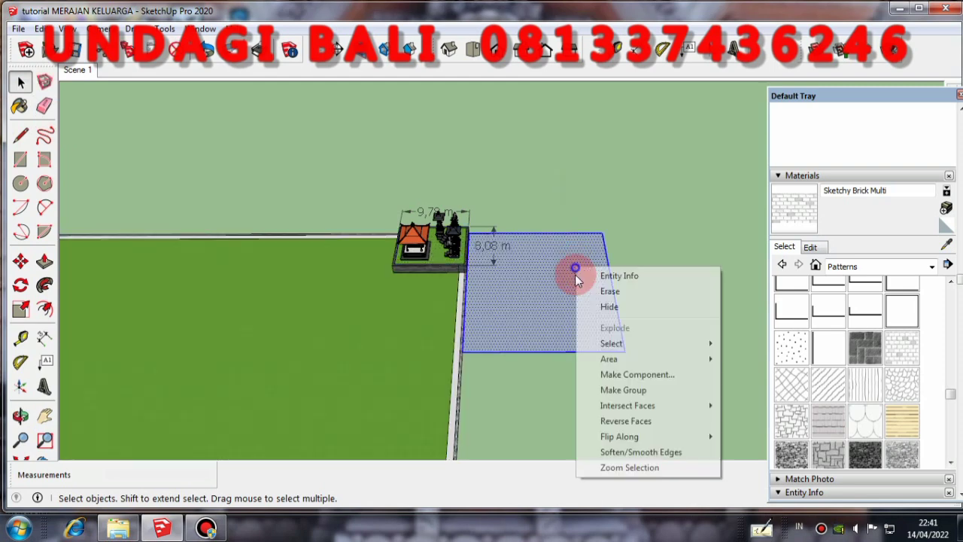
{"action": "left_click", "coordinate": [622, 390]}
Step: Move the ground group about 9.59 m along the red axis, away from the compound and perimeter wall
{"action": "left_click", "coordinate": [20, 261]}
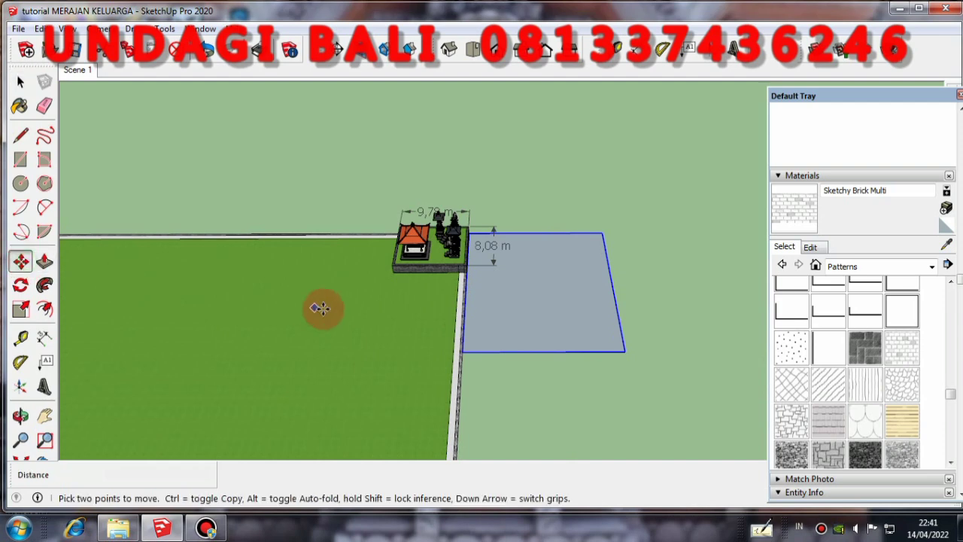
{"action": "left_click_drag", "start_coordinate": [485, 353], "coordinate": [565, 352]}
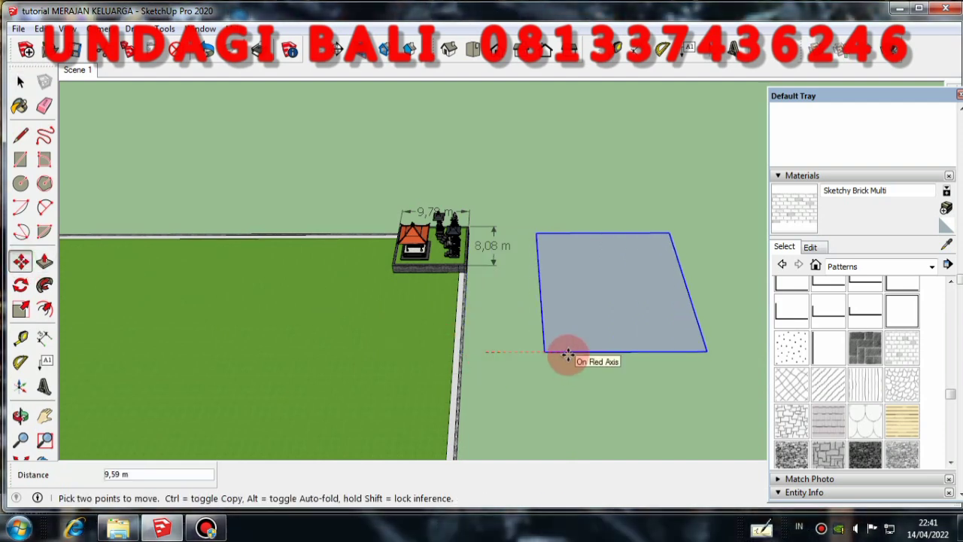
{"action": "left_click", "coordinate": [21, 82]}
{"action": "left_click", "coordinate": [243, 195]}
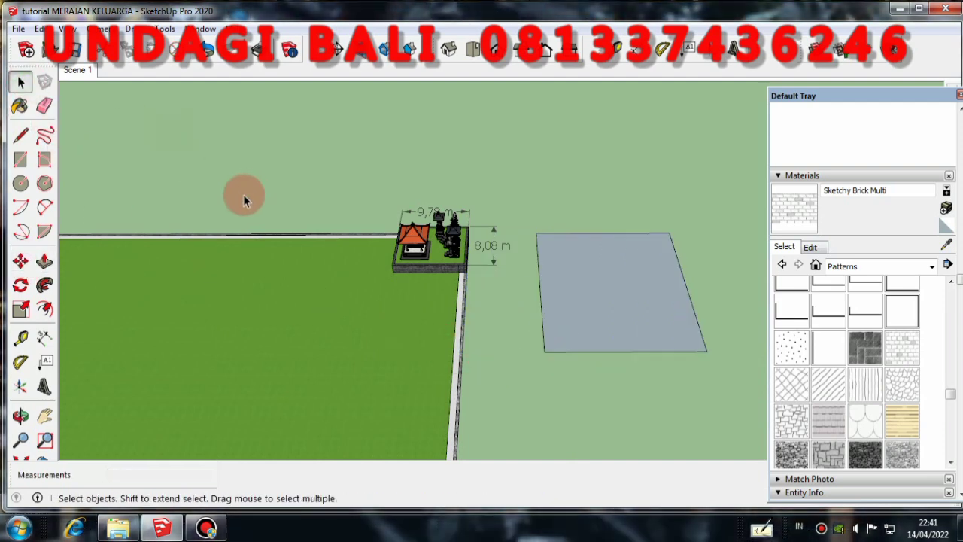
Step: Explode the detached ground group back into a loose face and edges
{"action": "middle_click_drag", "start_coordinate": [242, 196], "coordinate": [538, 178]}
{"action": "scroll", "coordinate": [533, 234], "scroll_direction": "up", "scroll_amount": 4}
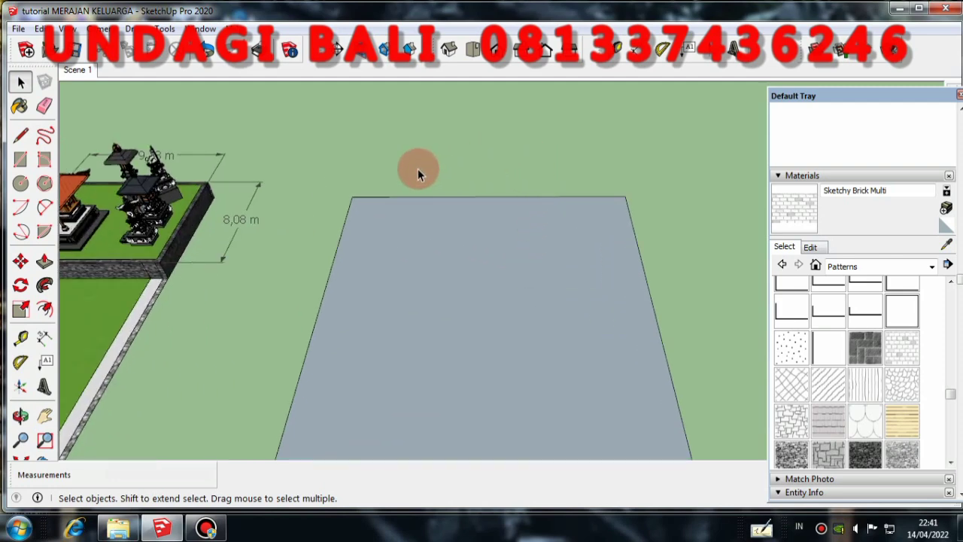
{"action": "left_click", "coordinate": [20, 136]}
{"action": "key", "text": "space"}
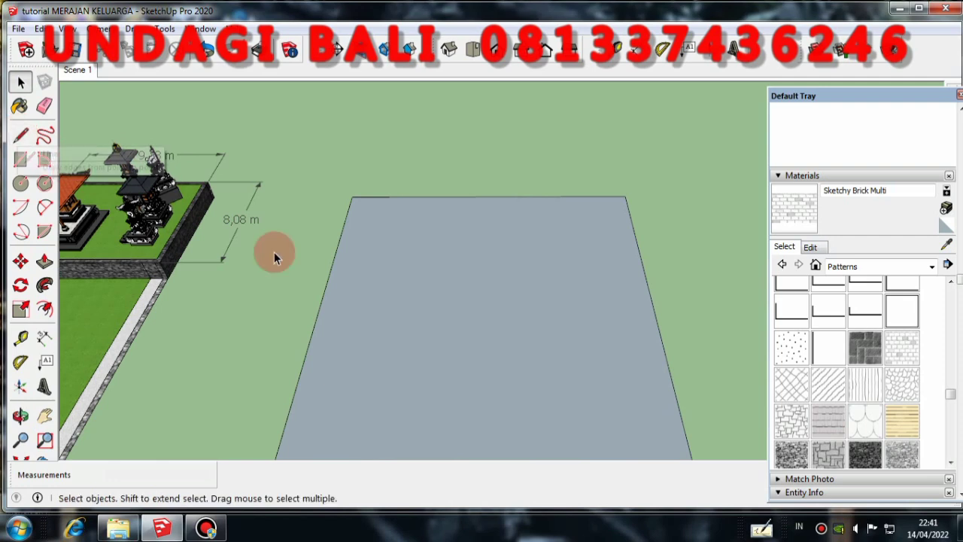
{"action": "left_click", "coordinate": [586, 218]}
{"action": "double_click", "coordinate": [586, 218]}
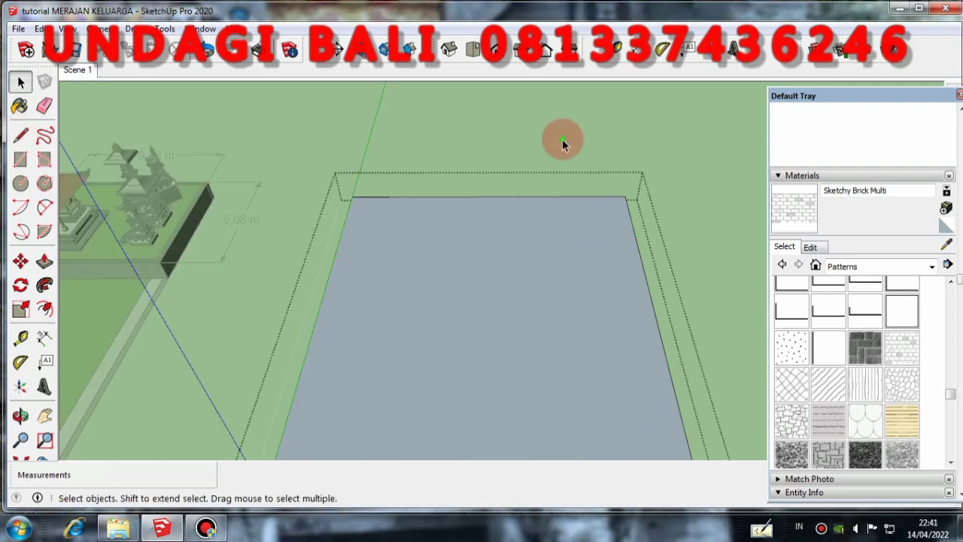
{"action": "left_click", "coordinate": [562, 139]}
{"action": "right_click", "coordinate": [558, 225]}
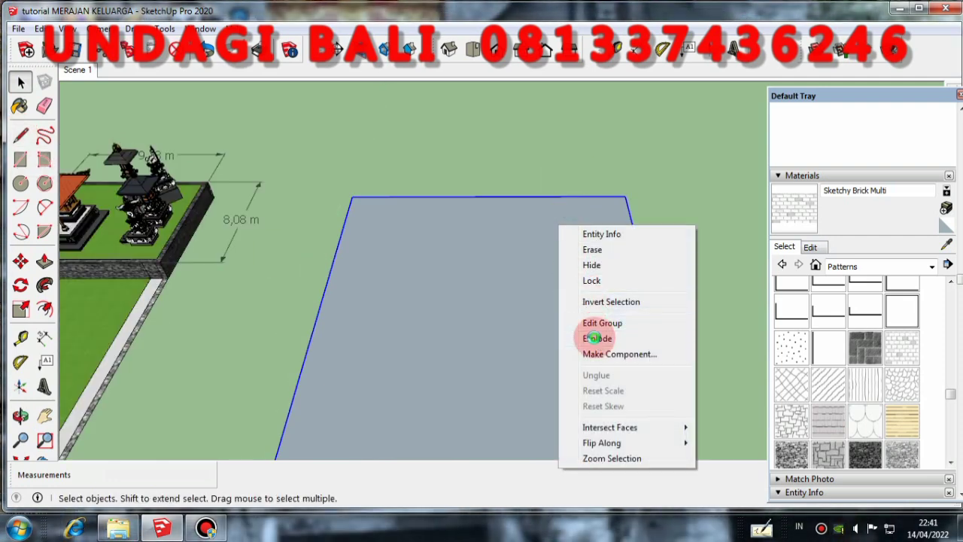
{"action": "left_click", "coordinate": [594, 337]}
{"action": "left_click", "coordinate": [585, 142]}
Step: Draw a 3.24 m line along the ground face's back edge, starting at the back corner farthest from the compound
{"action": "scroll", "coordinate": [448, 231], "scroll_direction": "down", "scroll_amount": 1}
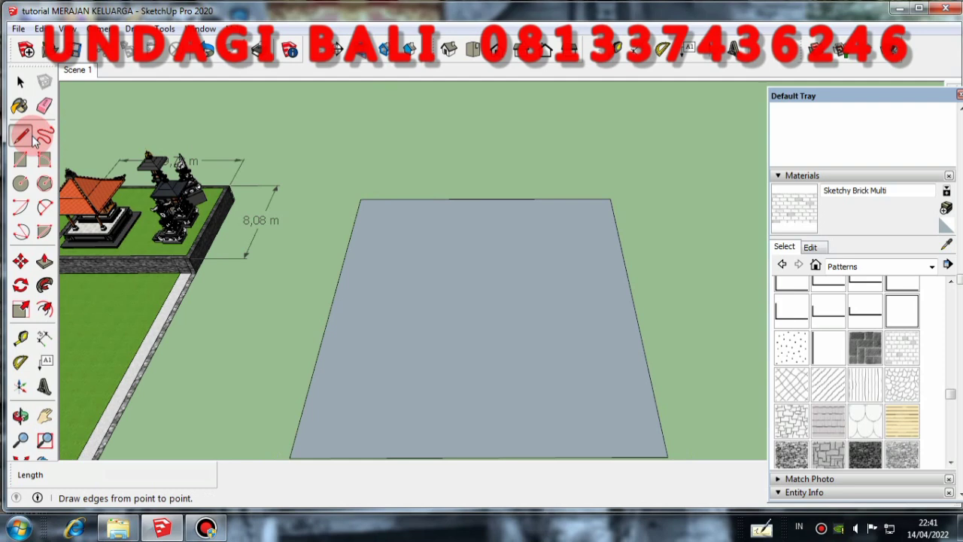
{"action": "left_click", "coordinate": [32, 139]}
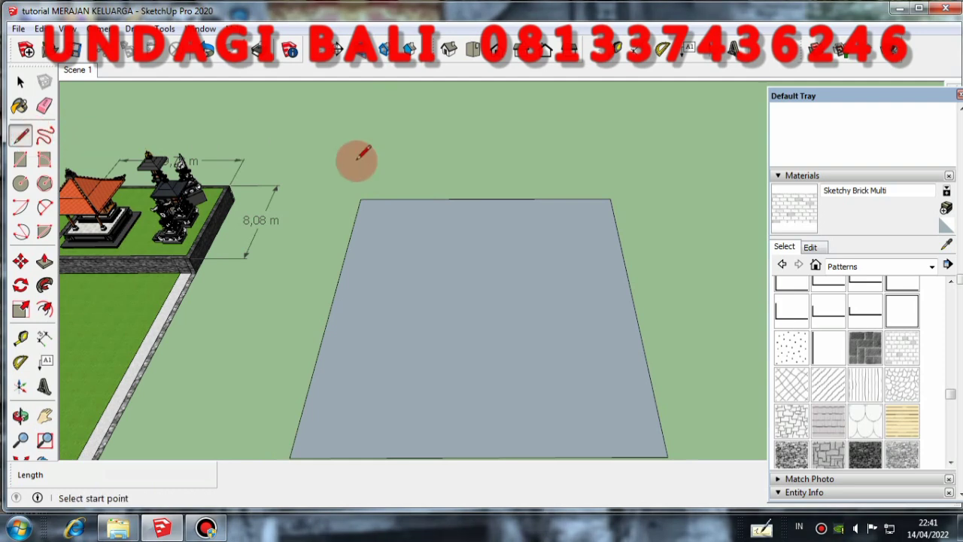
{"action": "left_click", "coordinate": [610, 198]}
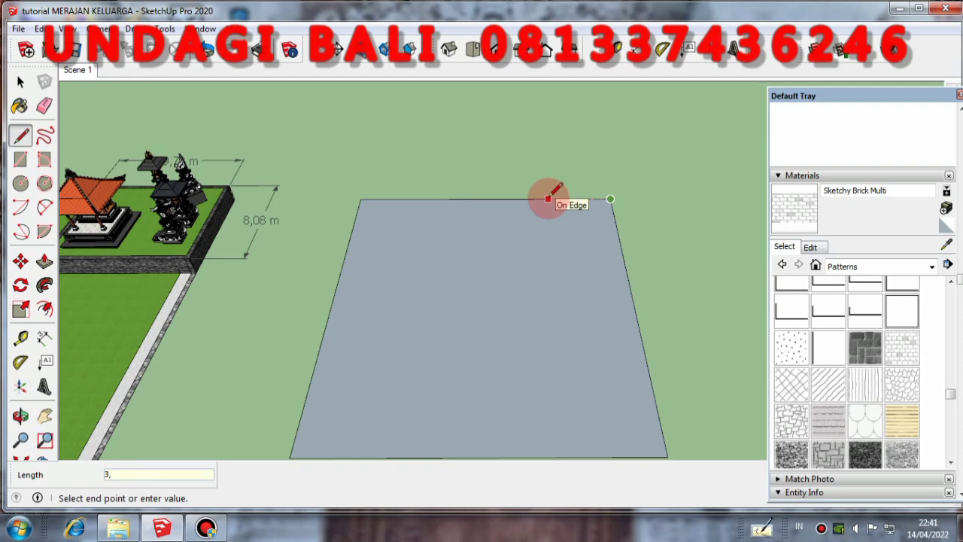
{"action": "key", "text": "Return"}
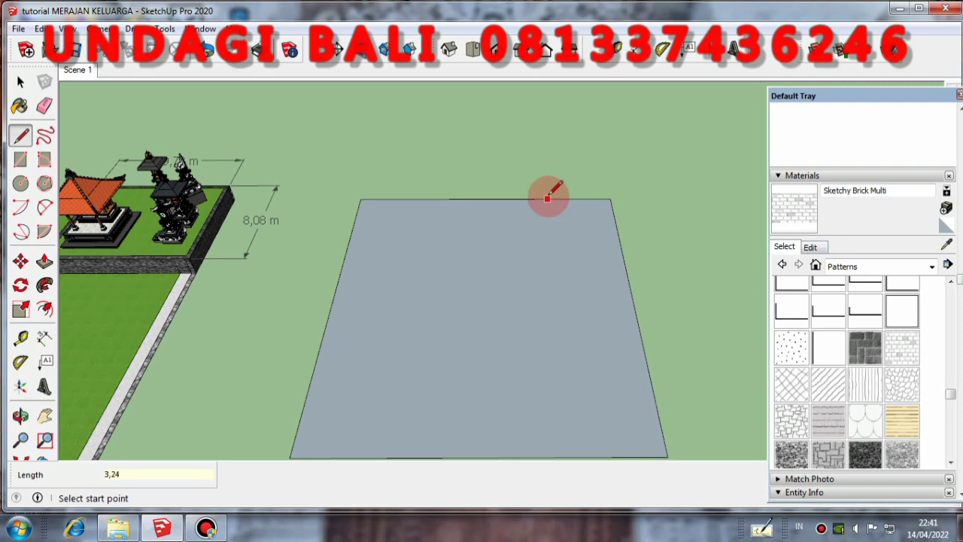
Step: Retrace the 3.24 m segment and draw an edge from its inner end into the ground face, parallel to the outer side
{"action": "left_click", "coordinate": [610, 199]}
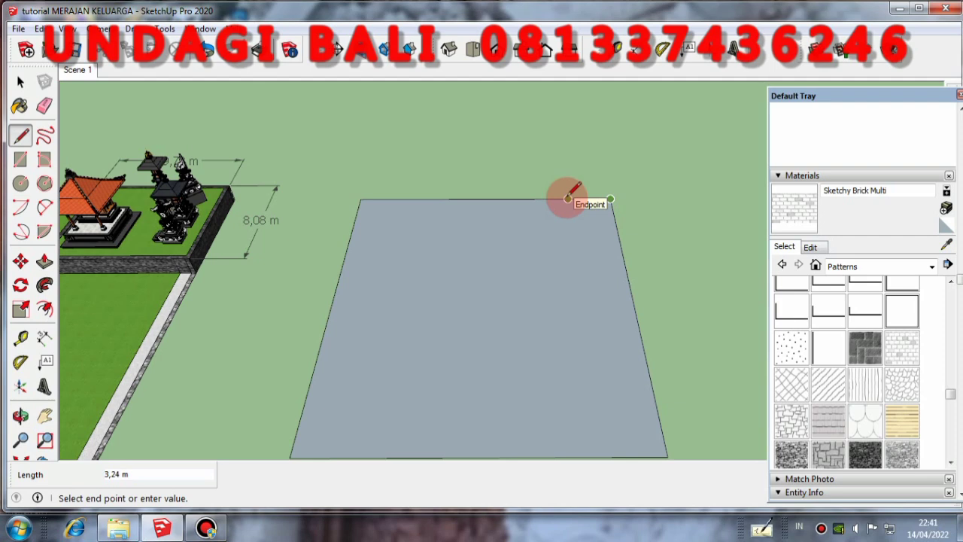
{"action": "left_click", "coordinate": [566, 199]}
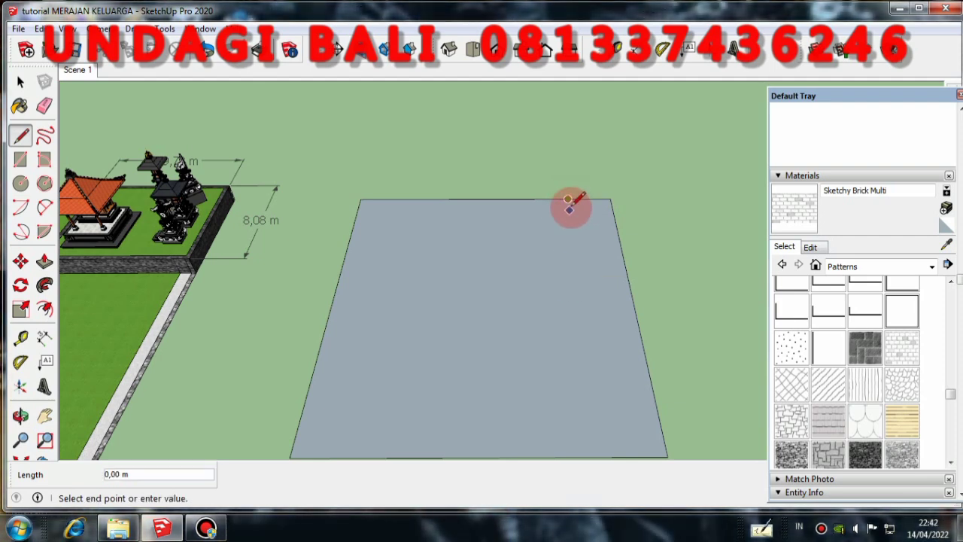
{"action": "mouse_move", "coordinate": [569, 224]}
{"action": "middle_mouse_down"}
{"action": "mouse_move", "coordinate": [567, 266]}
{"action": "mouse_move", "coordinate": [577, 243]}
{"action": "middle_mouse_up"}
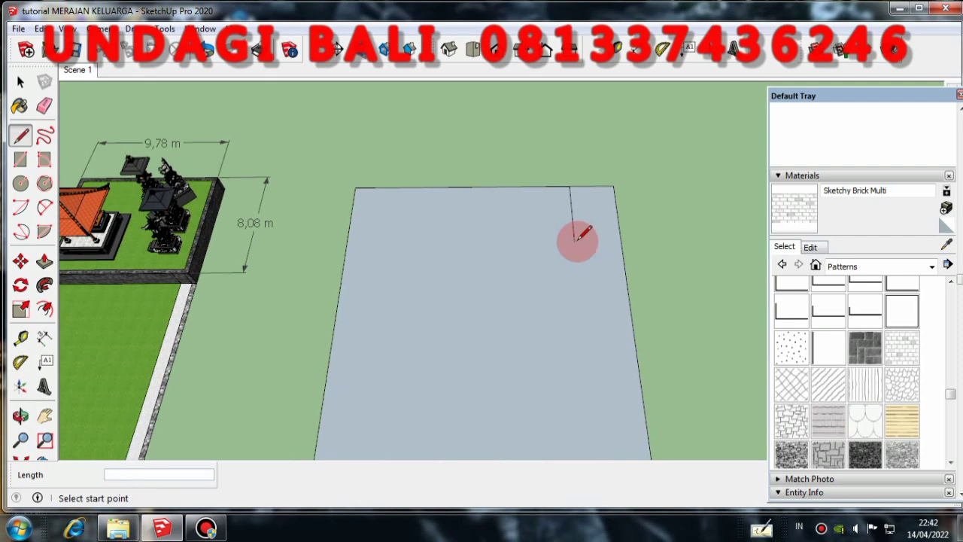
{"action": "left_click", "coordinate": [613, 186]}
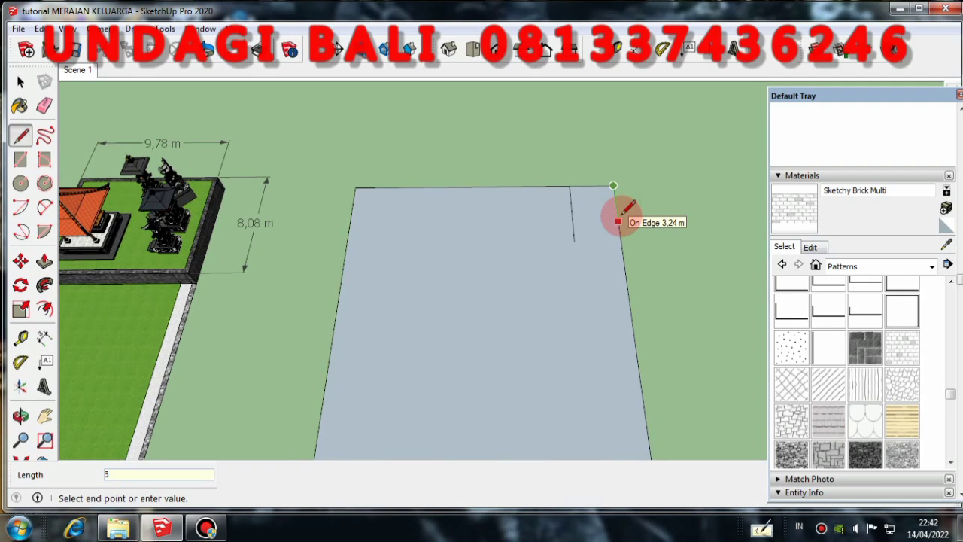
{"action": "type", "text": "3"}
{"action": "type", "text": ".9"}
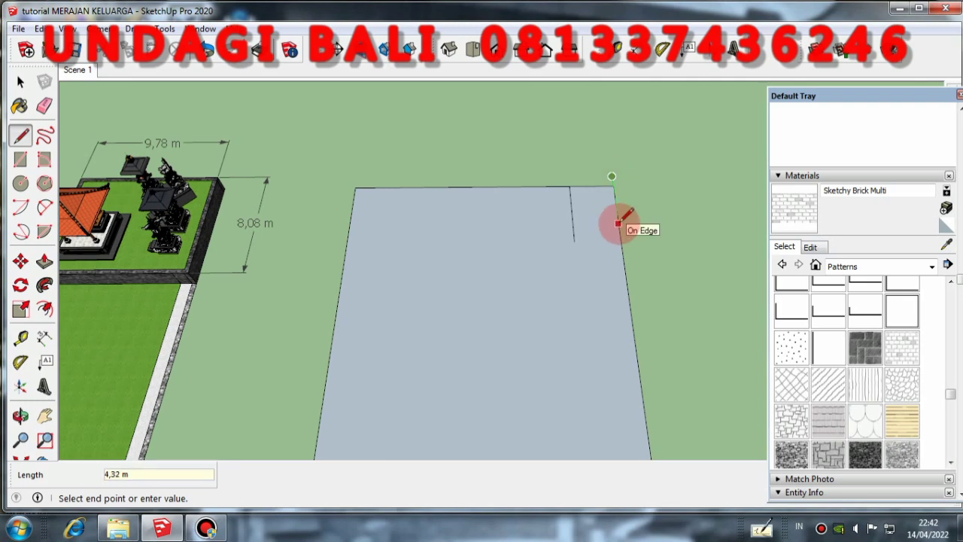
{"action": "key", "text": "Escape"}
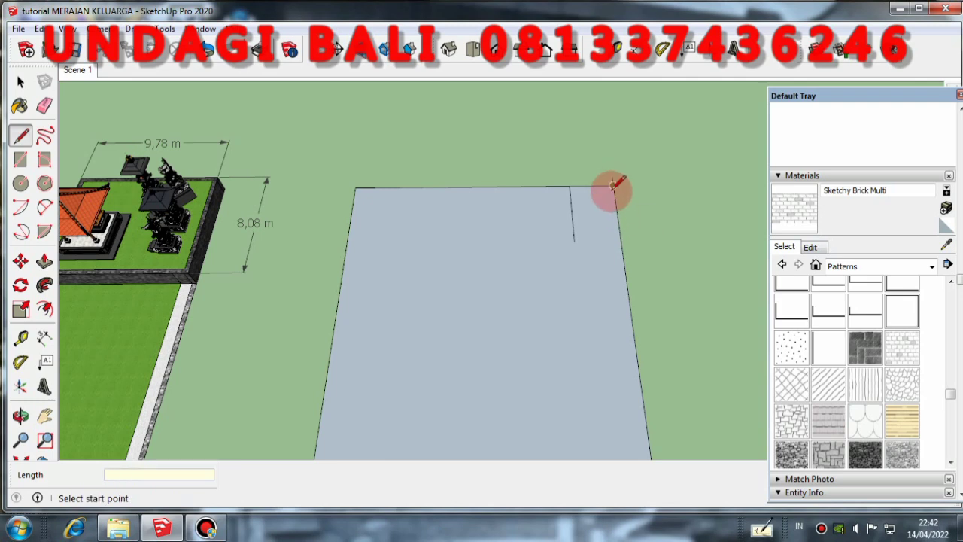
Step: Draw a 3.95 m line down the outer side edge from the back corner, and close the corner rectangle with an edge across
{"action": "left_click", "coordinate": [613, 185]}
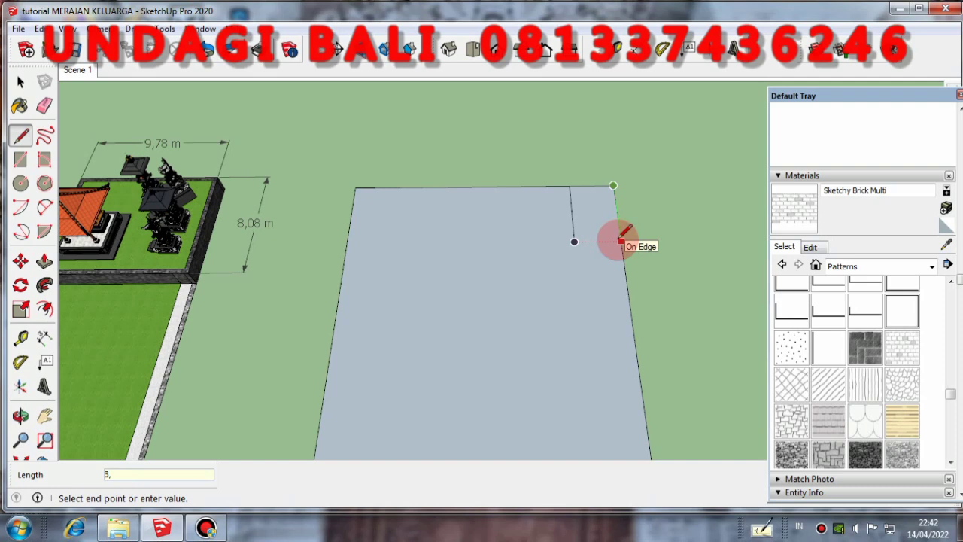
{"action": "type", "text": "3,95"}
{"action": "key", "text": "Return"}
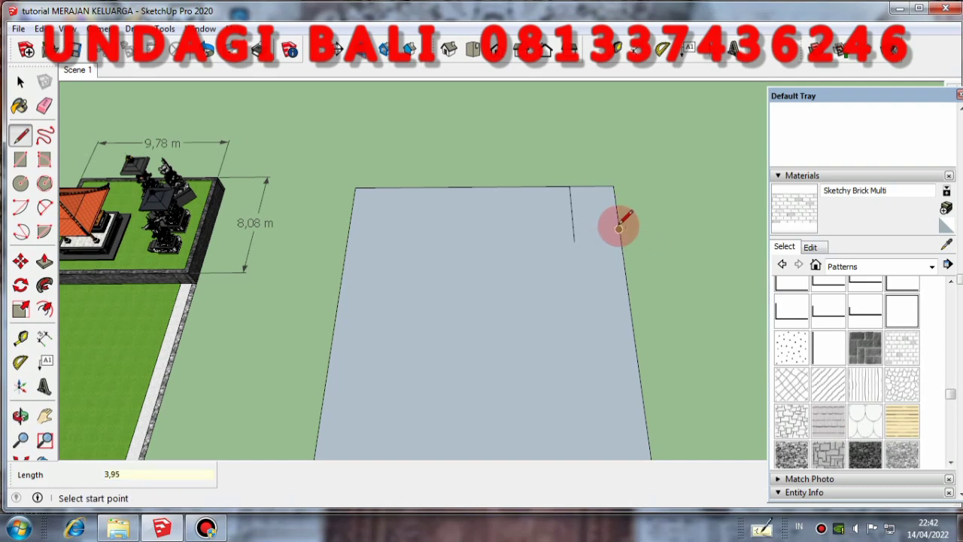
{"action": "left_click", "coordinate": [573, 229]}
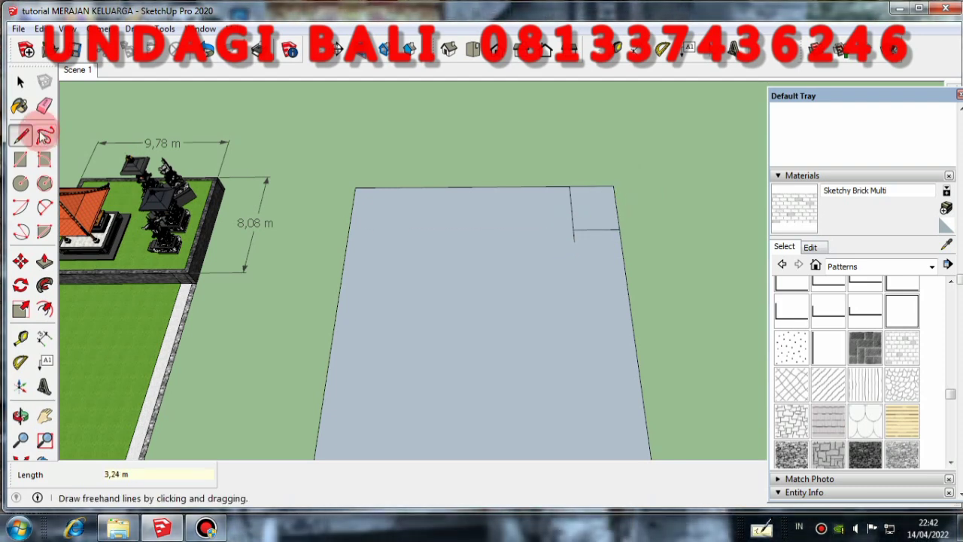
Step: Erase the leftover line stub that extends past the corner rectangle on the ground face
{"action": "left_click", "coordinate": [44, 107]}
{"action": "scroll", "coordinate": [624, 232], "scroll_direction": "up", "scroll_amount": 2}
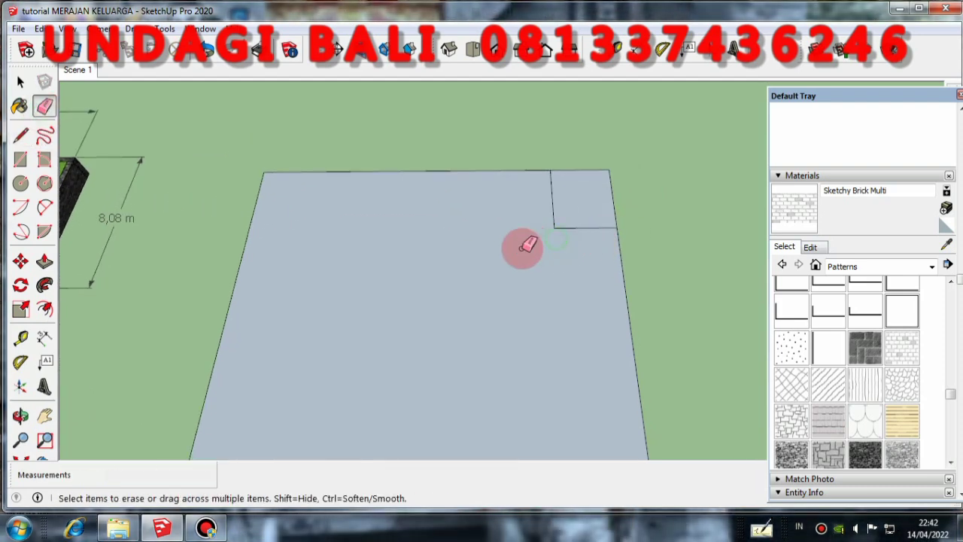
{"action": "left_click", "coordinate": [20, 135]}
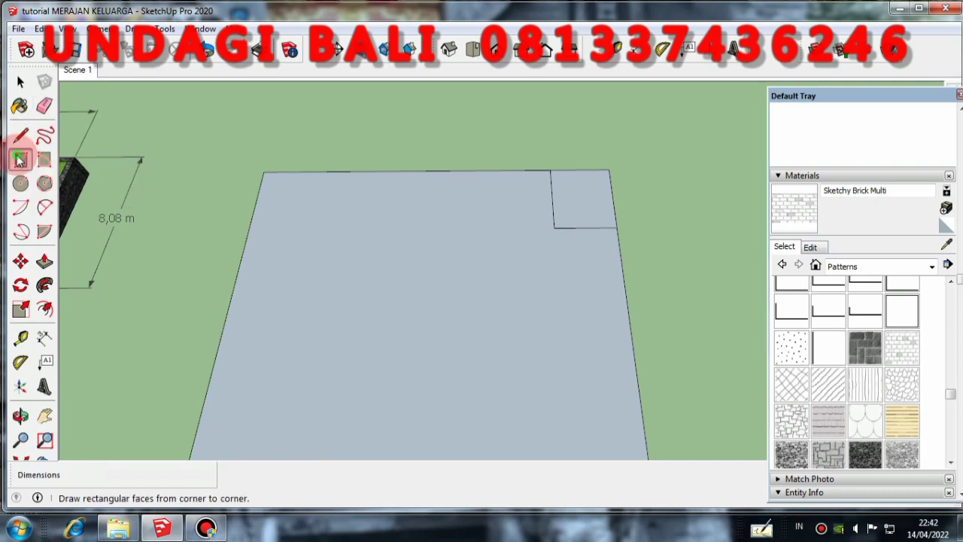
Step: Draw a rectangle about 6.25 by 5.76 m on the ground face, along the back edge just beside the corner rectangle
{"action": "scroll", "coordinate": [560, 189], "scroll_direction": "up", "scroll_amount": 2}
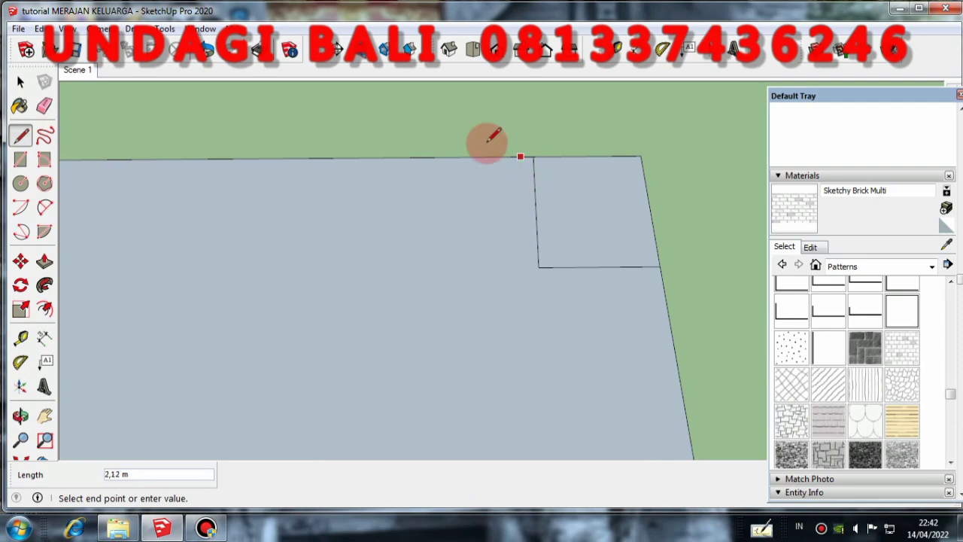
{"action": "scroll", "coordinate": [490, 143], "scroll_direction": "down", "scroll_amount": 2}
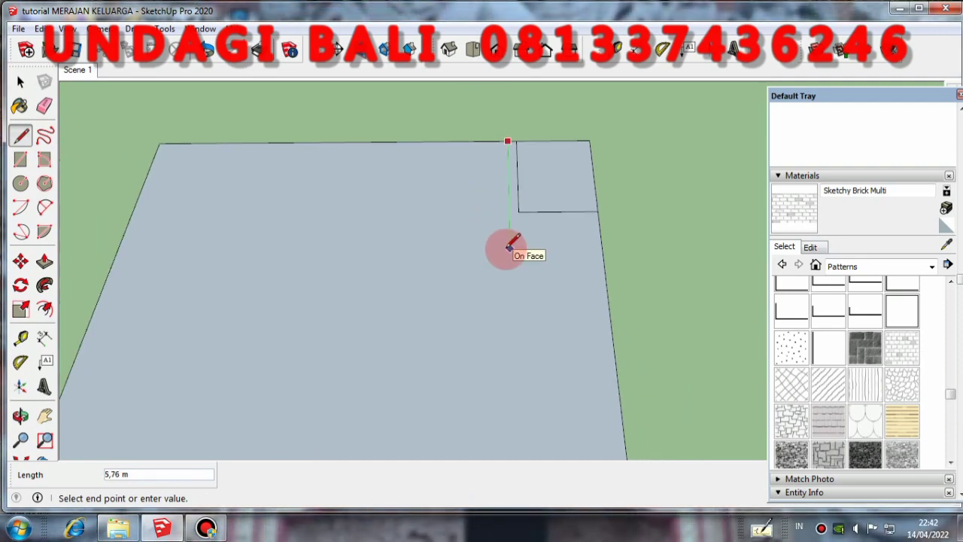
{"action": "left_click", "coordinate": [509, 248]}
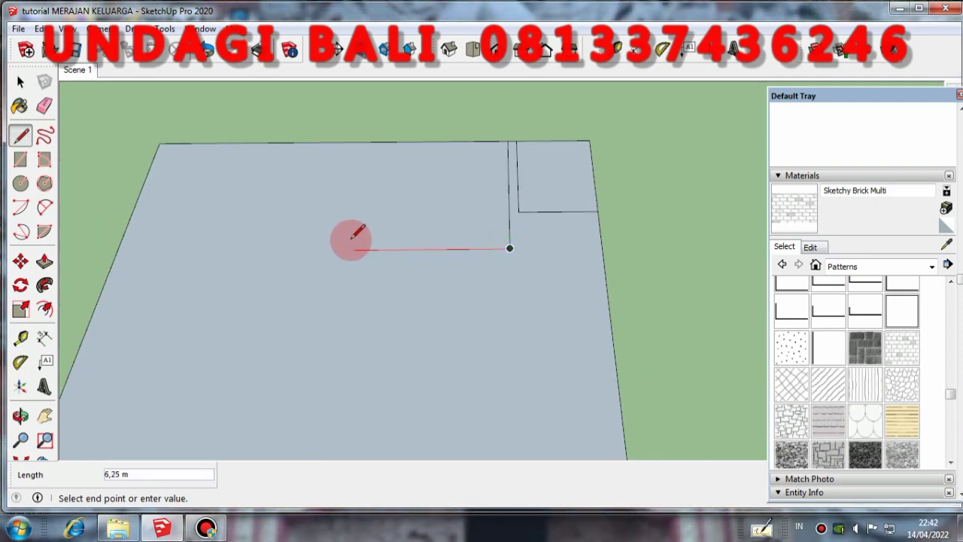
{"action": "left_click", "coordinate": [363, 140]}
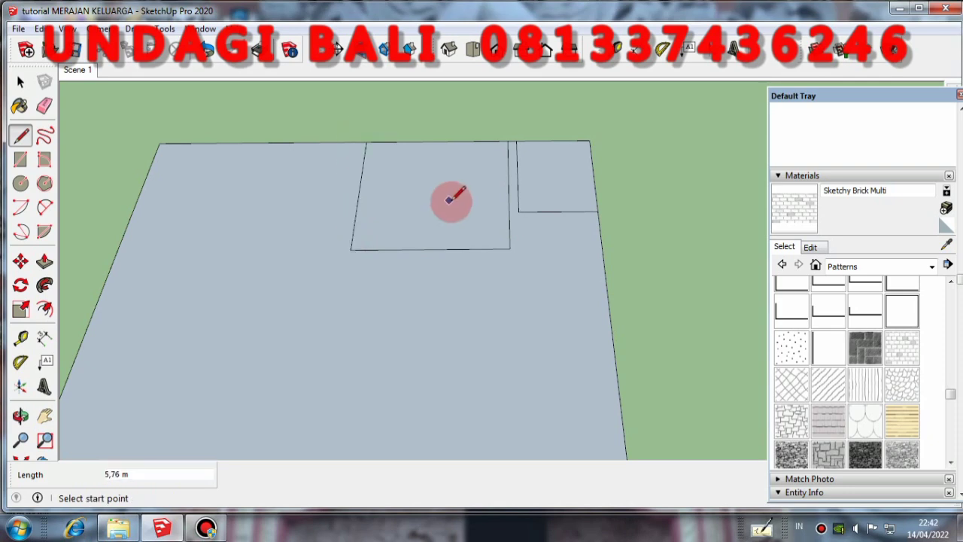
Step: Draw a small rectangle about 2.13 by 1.91 m against the outer side edge, just in front of the corner rectangle
{"action": "left_click", "coordinate": [600, 233]}
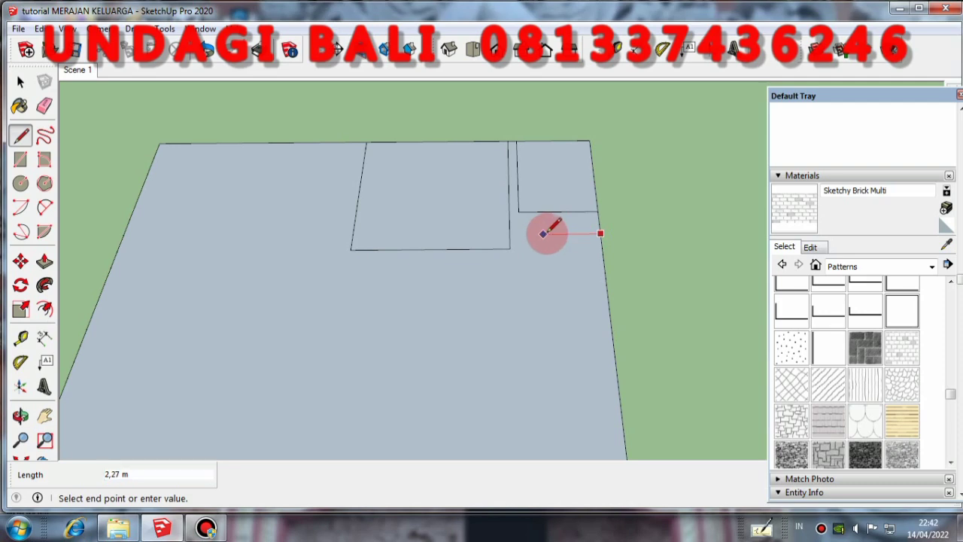
{"action": "key", "text": "Escape"}
{"action": "scroll", "coordinate": [594, 215], "scroll_direction": "up", "scroll_amount": 4}
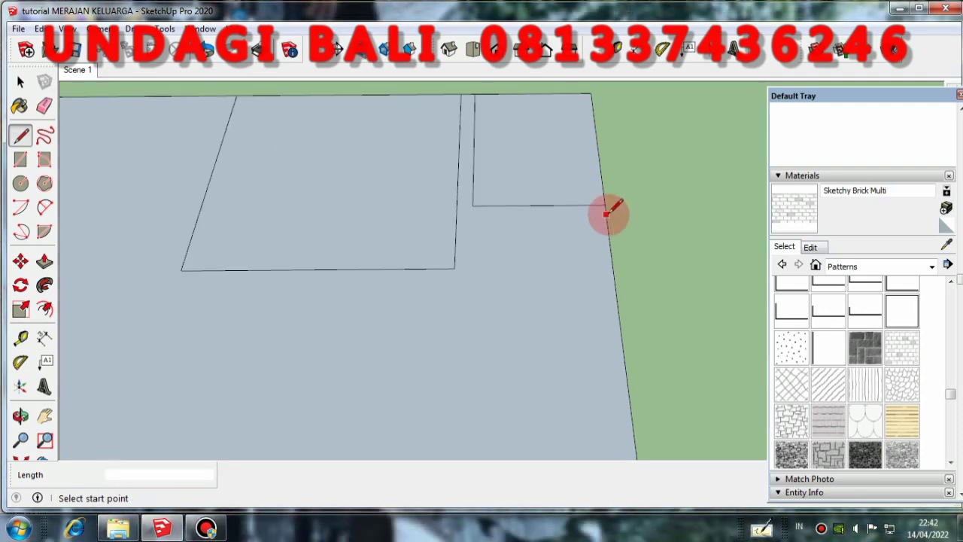
{"action": "left_click", "coordinate": [606, 213]}
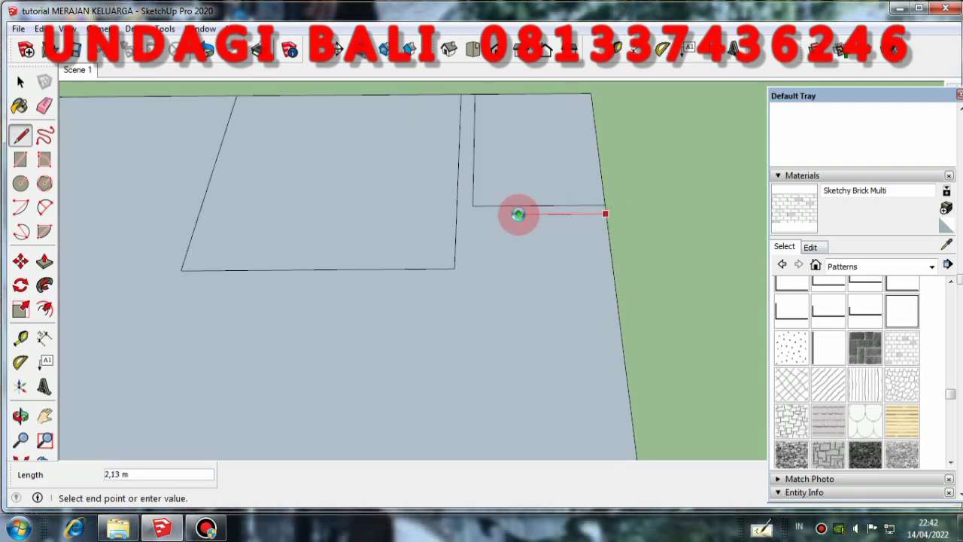
{"action": "left_click", "coordinate": [519, 214]}
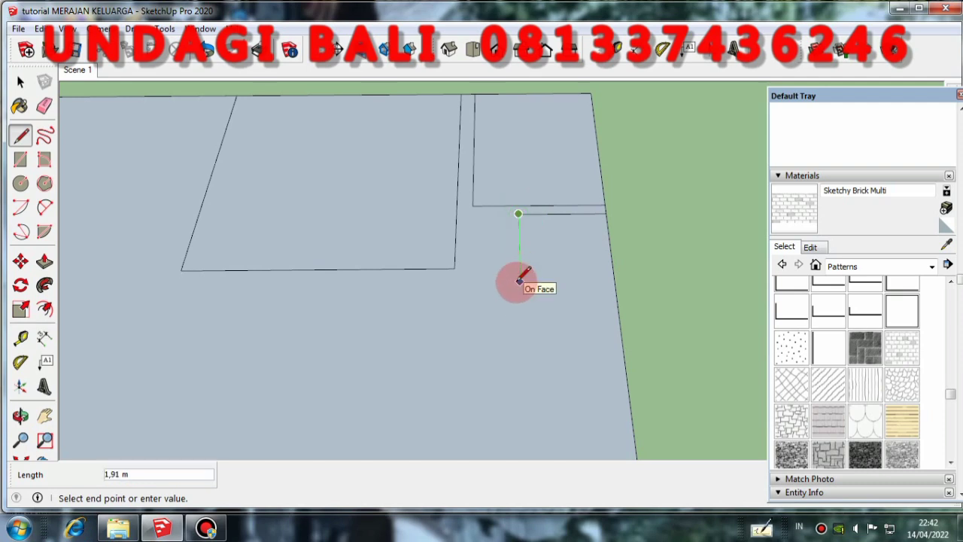
{"action": "left_click", "coordinate": [519, 280]}
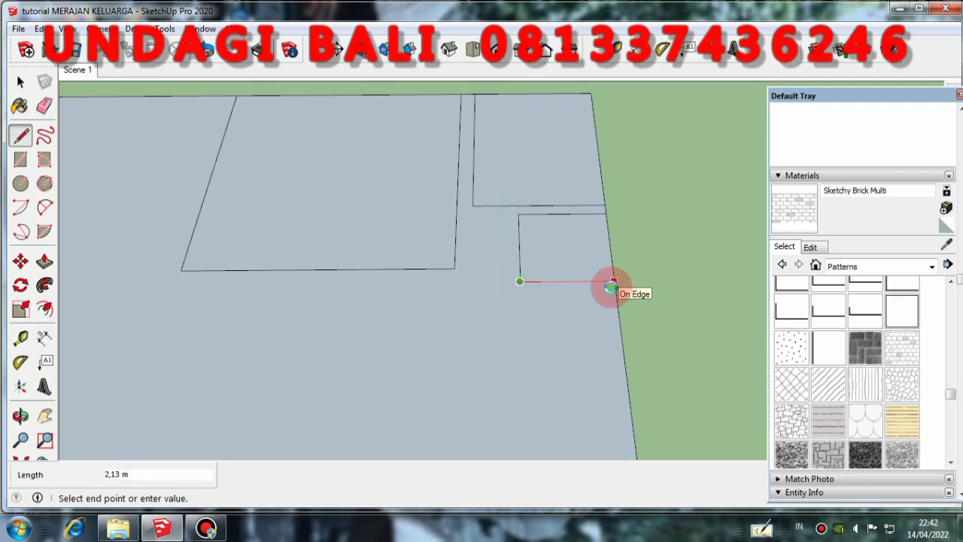
{"action": "left_click", "coordinate": [612, 279]}
Step: Draw a line about 12.85 m from the back edge along the large rectangle's inner side, and an edge from it across to the outer side
{"action": "scroll", "coordinate": [613, 279], "scroll_direction": "down", "scroll_amount": 5}
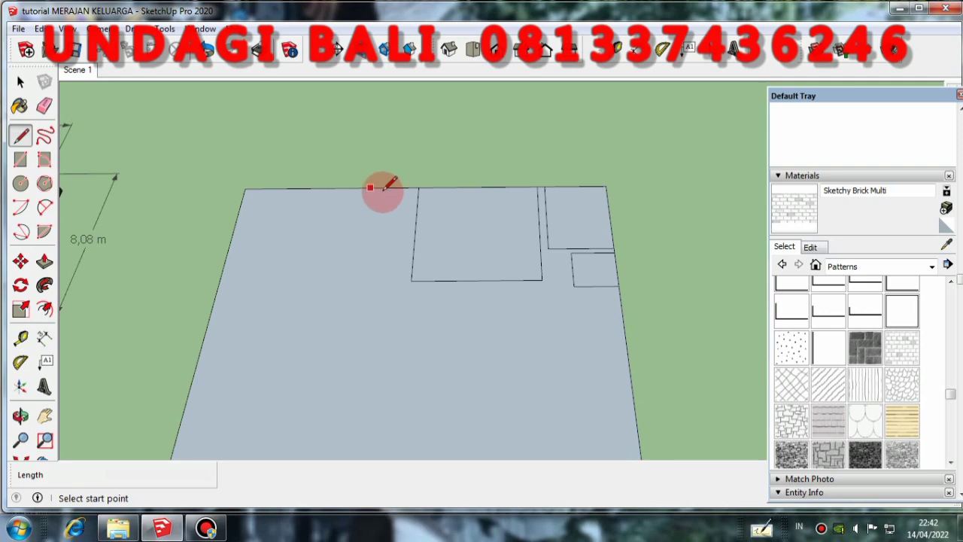
{"action": "left_click", "coordinate": [419, 185]}
{"action": "scroll", "coordinate": [413, 194], "scroll_direction": "down", "scroll_amount": 3}
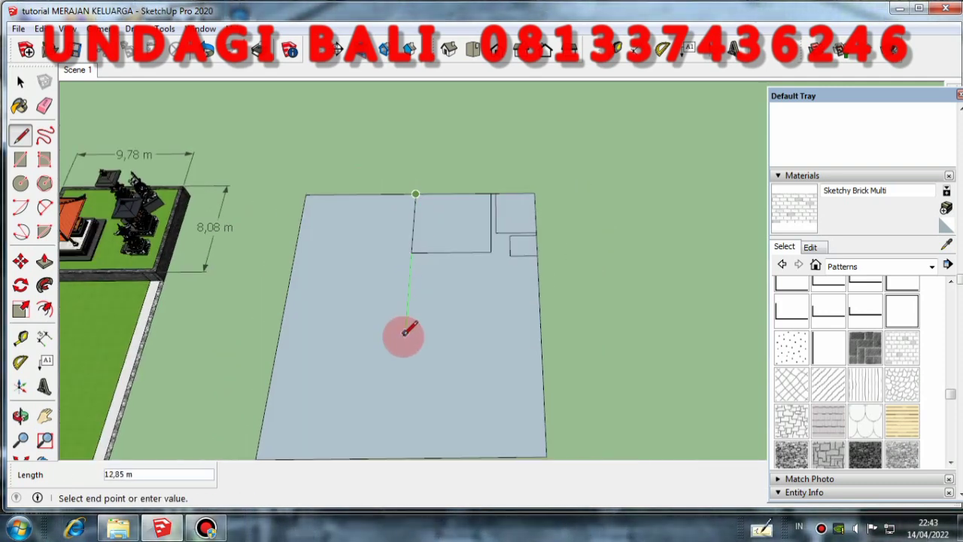
{"action": "left_click", "coordinate": [407, 292]}
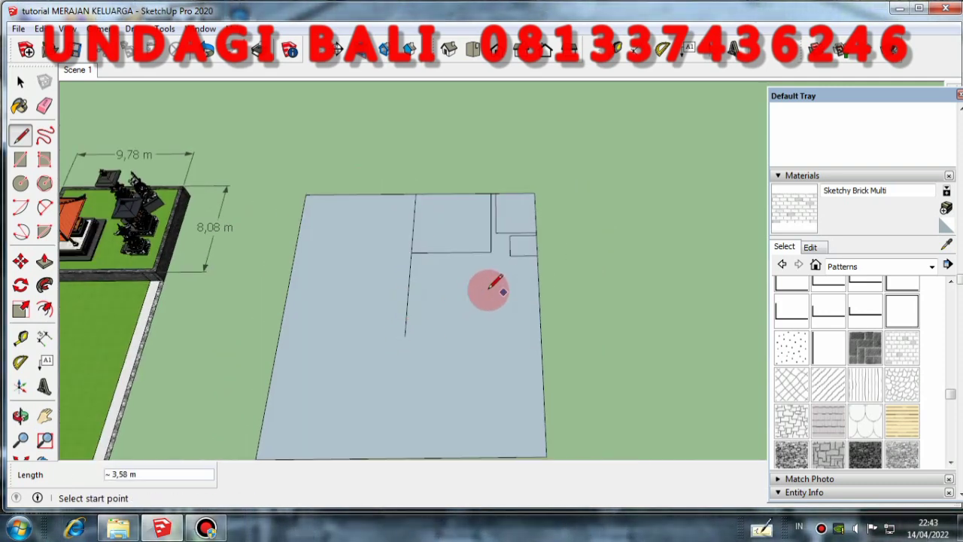
{"action": "left_click", "coordinate": [407, 292]}
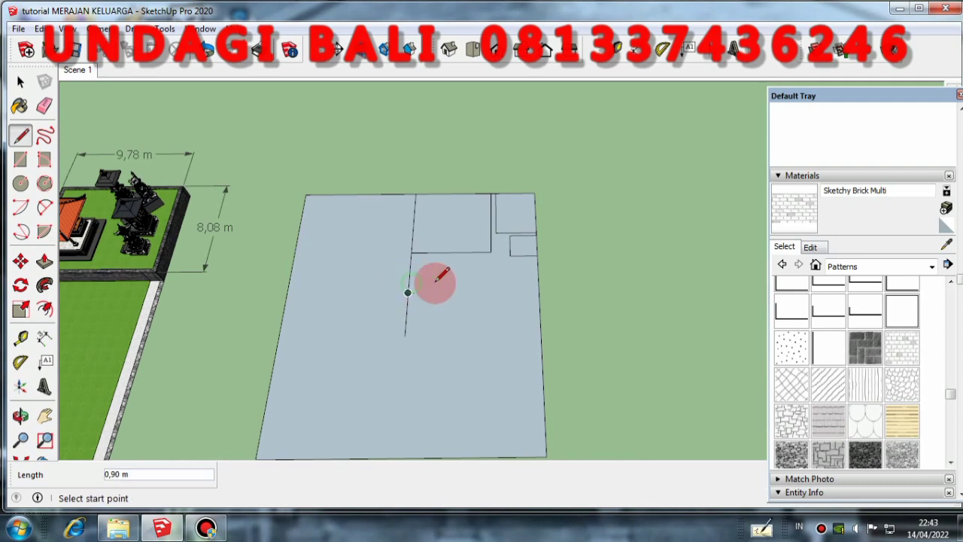
{"action": "left_click", "coordinate": [409, 281]}
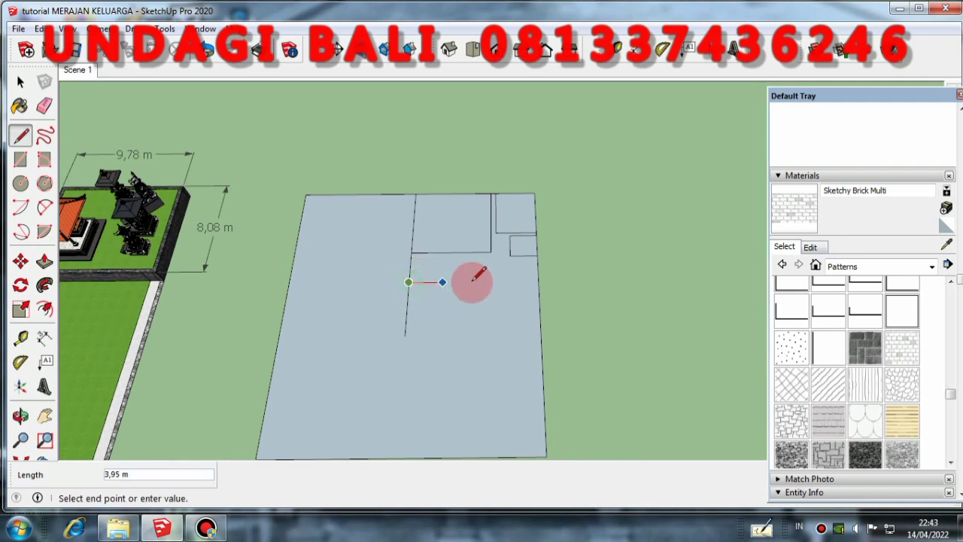
{"action": "left_click", "coordinate": [540, 281]}
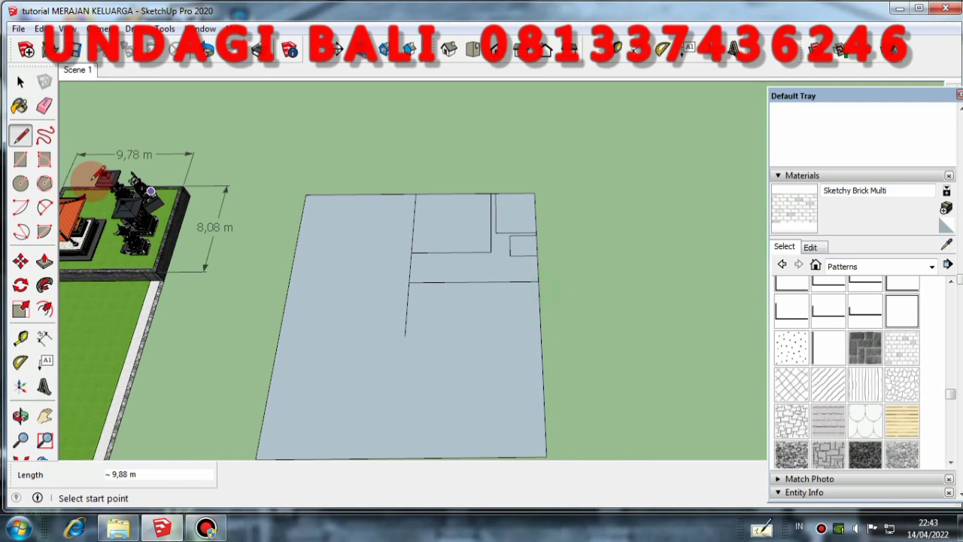
Step: Erase the ground plot's surplus outer edges and the line stub, keeping only the enclosed area around the three rectangles
{"action": "left_click", "coordinate": [44, 106]}
{"action": "left_click", "coordinate": [314, 194]}
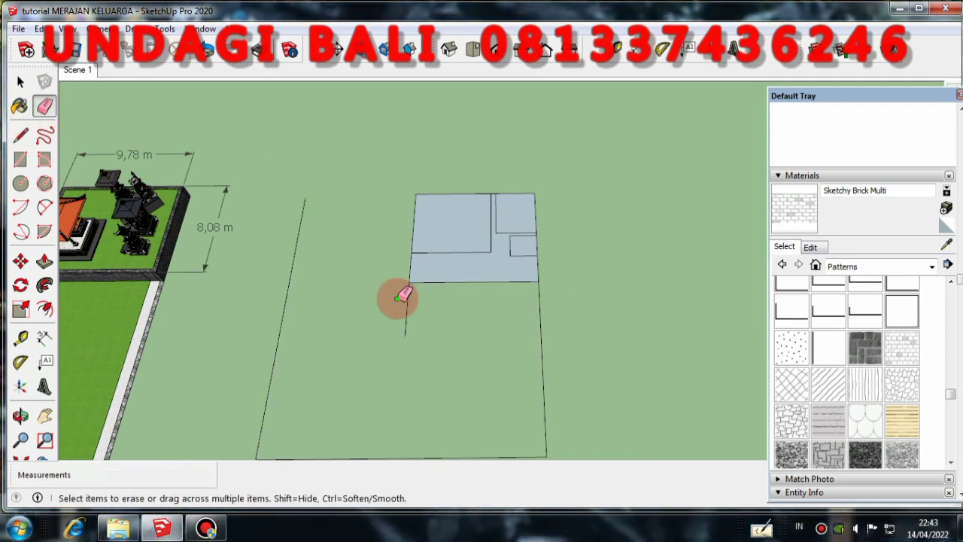
{"action": "left_click", "coordinate": [406, 304]}
{"action": "left_click", "coordinate": [541, 322]}
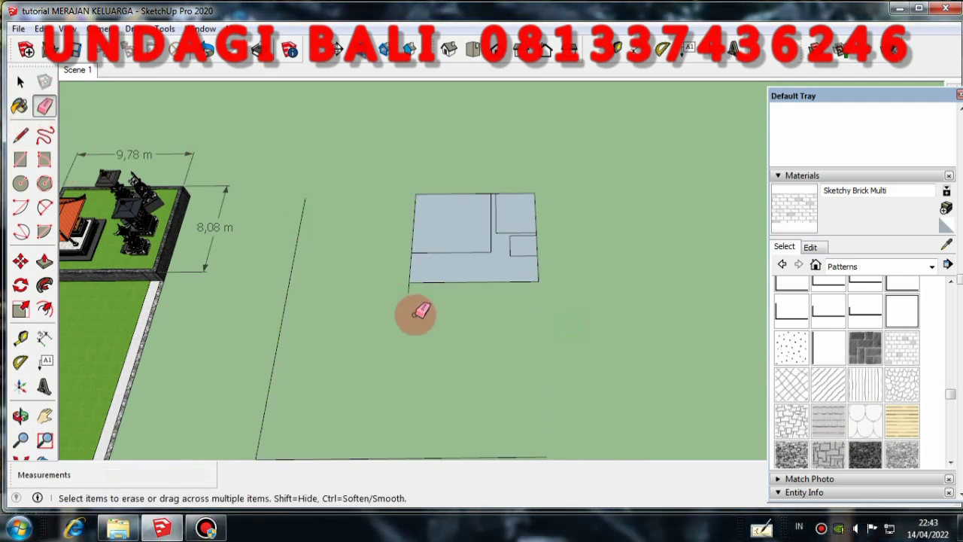
{"action": "scroll", "coordinate": [316, 245], "scroll_direction": "down", "scroll_amount": 2}
{"action": "left_click", "coordinate": [297, 262]}
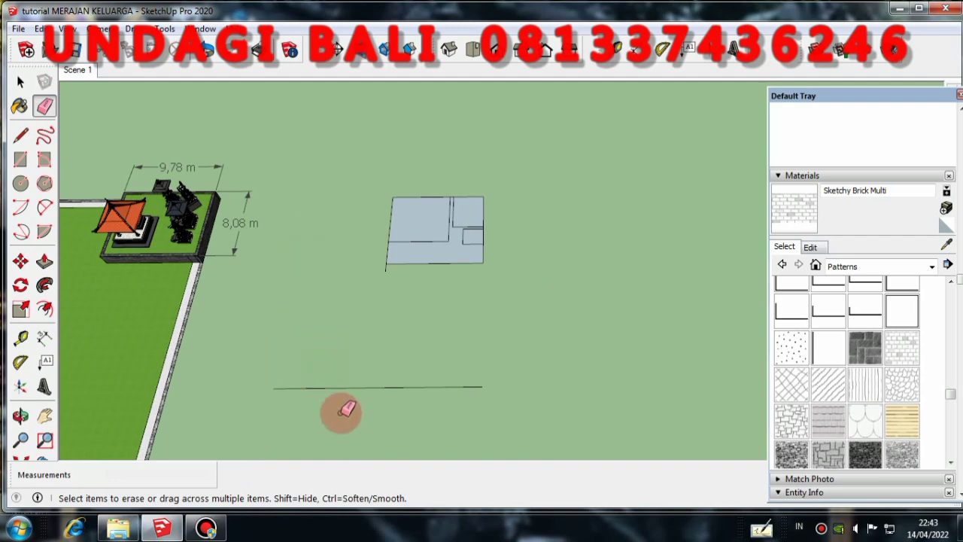
{"action": "left_click_drag", "start_coordinate": [339, 409], "coordinate": [395, 319]}
{"action": "scroll", "coordinate": [459, 161], "scroll_direction": "up", "scroll_amount": 1}
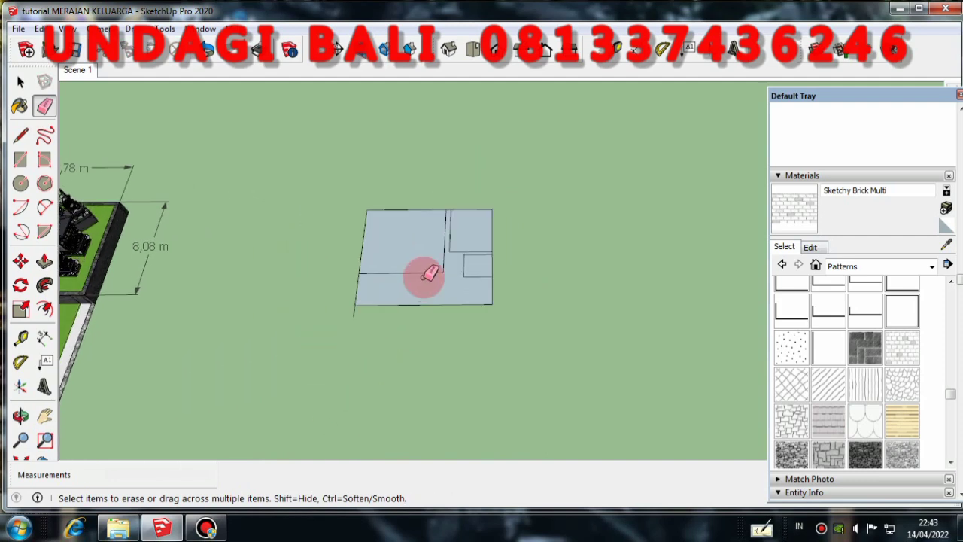
{"action": "scroll", "coordinate": [316, 337], "scroll_direction": "up", "scroll_amount": 3}
{"action": "scroll", "coordinate": [315, 339], "scroll_direction": "down", "scroll_amount": 1}
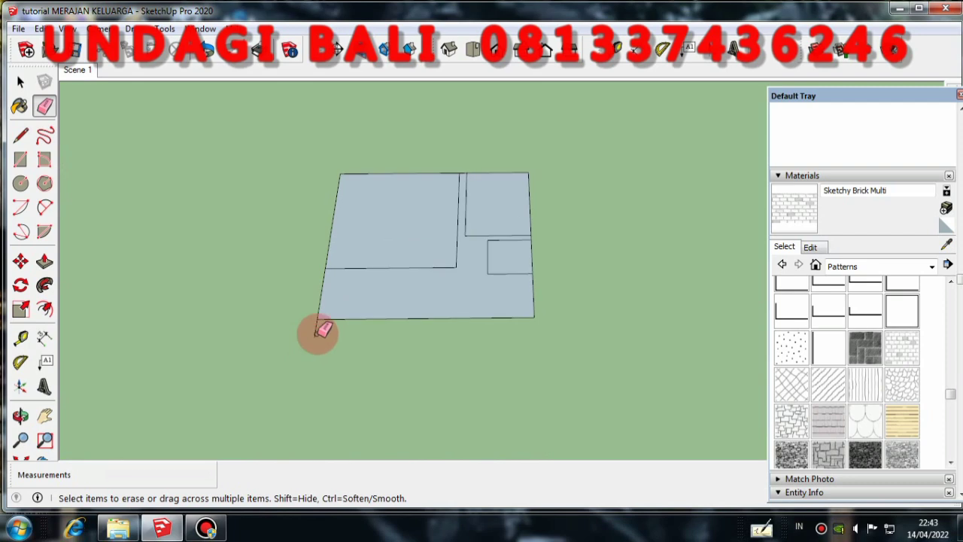
{"action": "scroll", "coordinate": [531, 181], "scroll_direction": "up", "scroll_amount": 3}
{"action": "scroll", "coordinate": [369, 253], "scroll_direction": "down", "scroll_amount": 3}
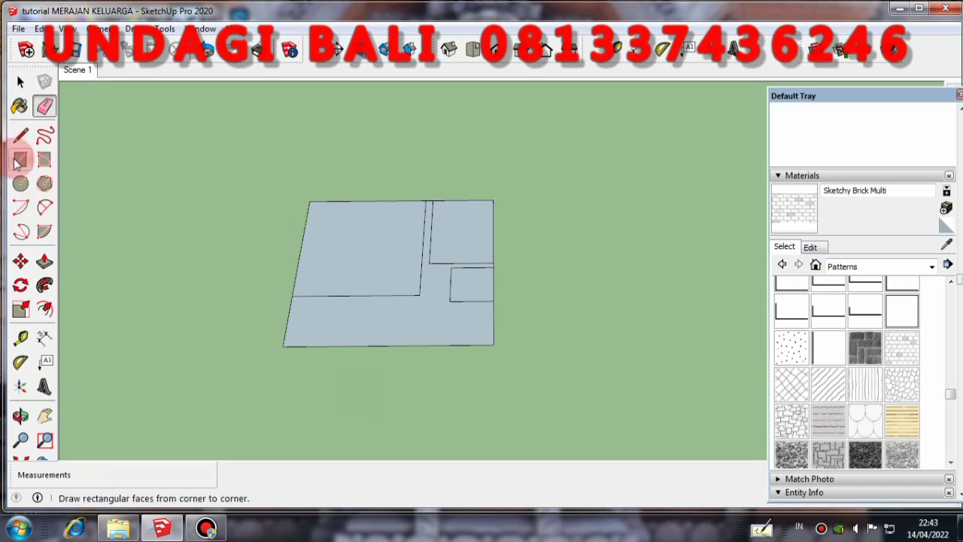
Step: Draw an arrow inside the large rectangle pointing to the back edge, with a shaft about 1.35 m long and two short head strokes
{"action": "left_click", "coordinate": [24, 84]}
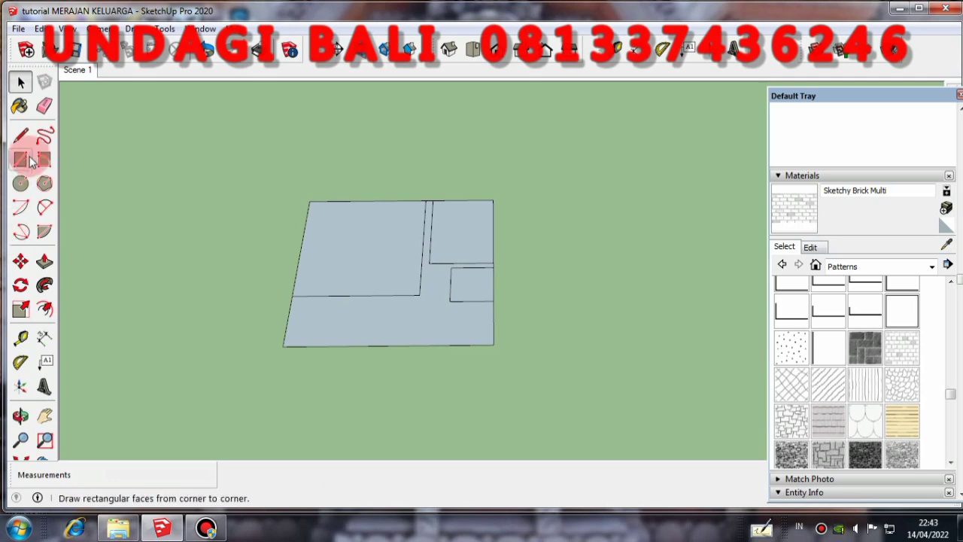
{"action": "left_click", "coordinate": [20, 135]}
{"action": "scroll", "coordinate": [380, 247], "scroll_direction": "up", "scroll_amount": 2}
{"action": "left_click", "coordinate": [379, 244]}
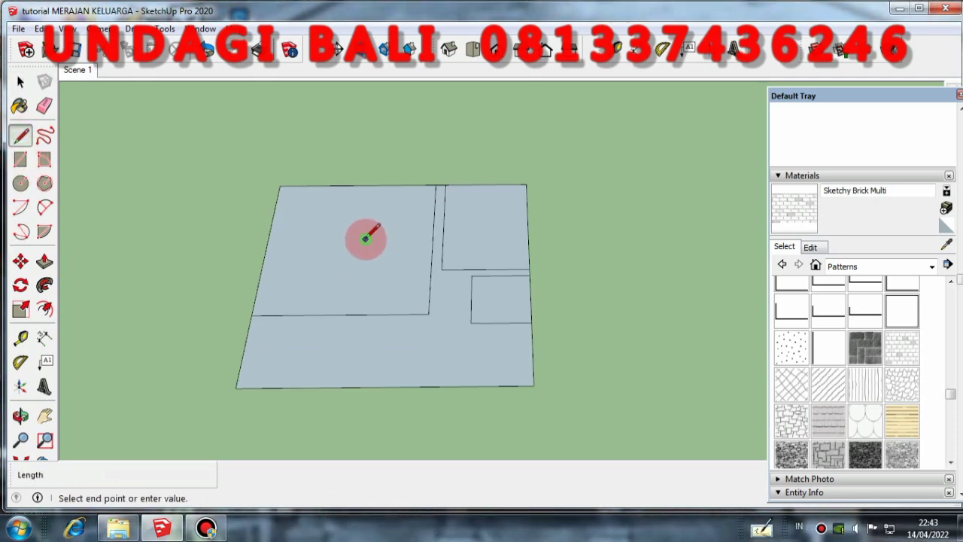
{"action": "scroll", "coordinate": [372, 245], "scroll_direction": "up", "scroll_amount": 2}
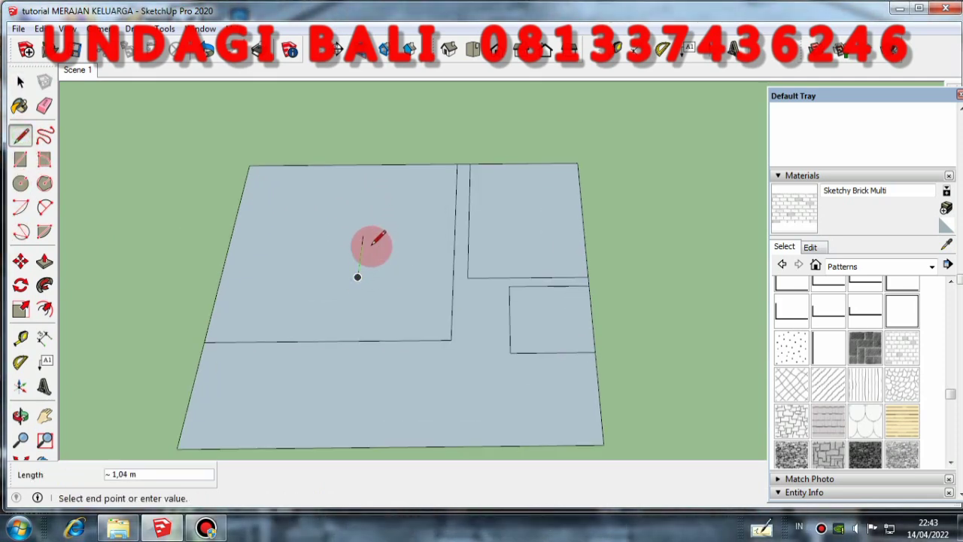
{"action": "scroll", "coordinate": [369, 243], "scroll_direction": "up", "scroll_amount": 3}
{"action": "double_click", "coordinate": [357, 226]}
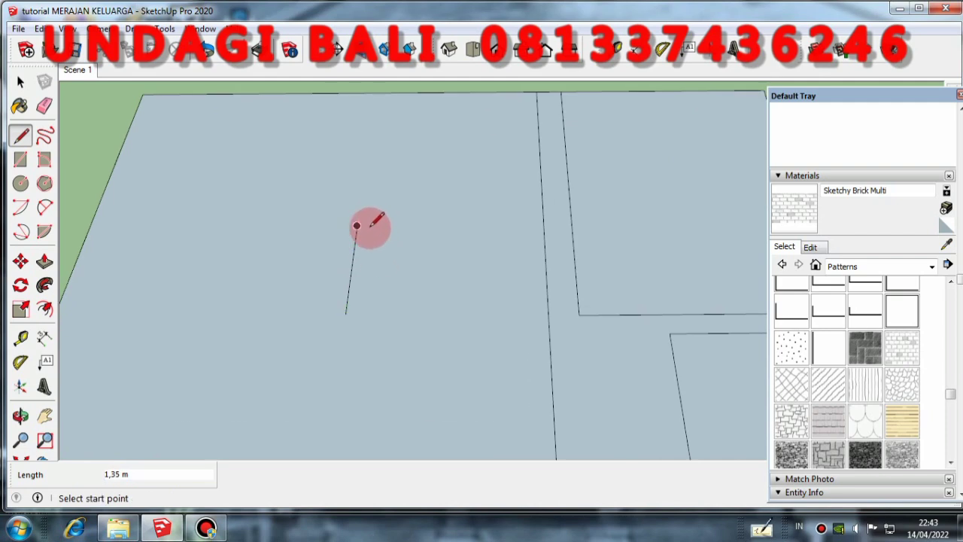
{"action": "left_click", "coordinate": [383, 253]}
{"action": "key", "text": "Escape"}
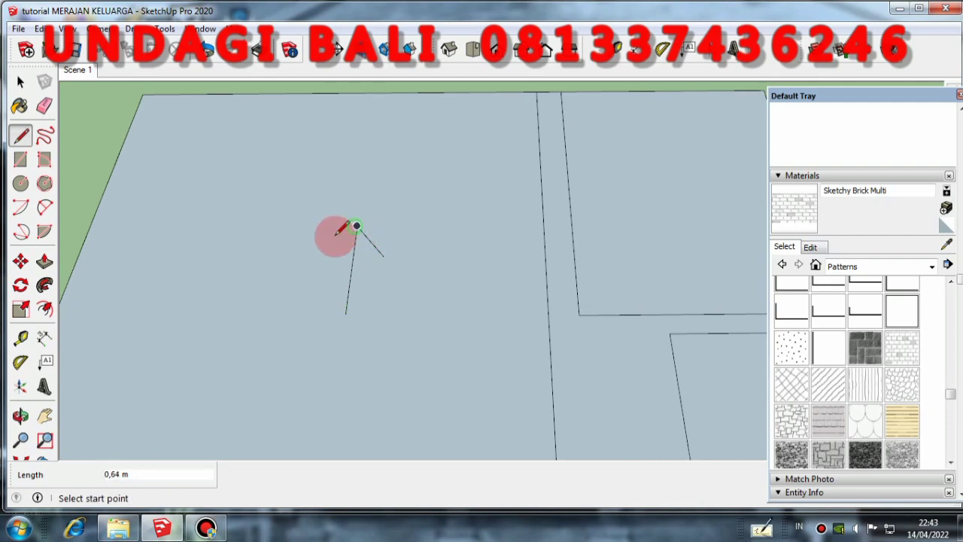
{"action": "left_click", "coordinate": [357, 226]}
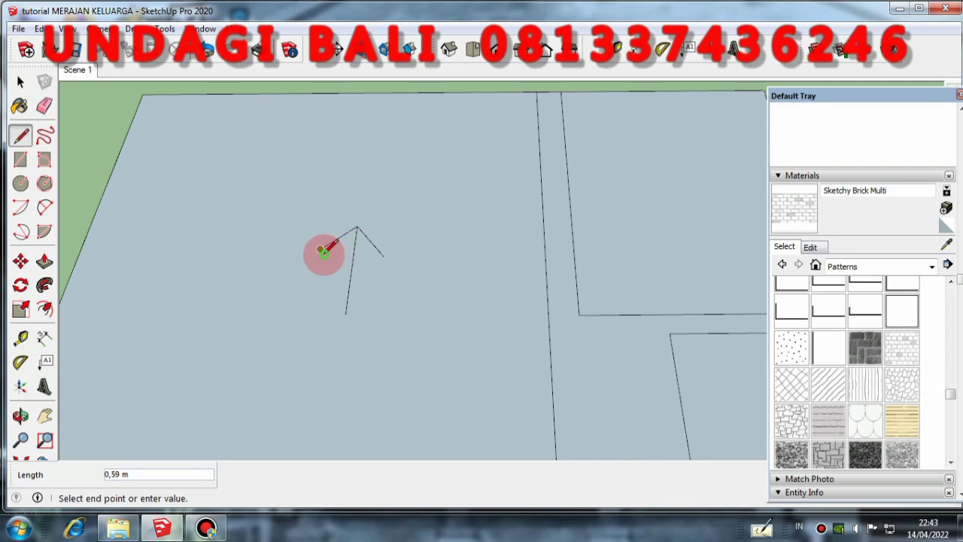
{"action": "double_click", "coordinate": [319, 248]}
Step: Draw a square-cornered letter U between the arrow's tip and the back edge, with its last side about 0.71 m long
{"action": "left_click", "coordinate": [340, 151]}
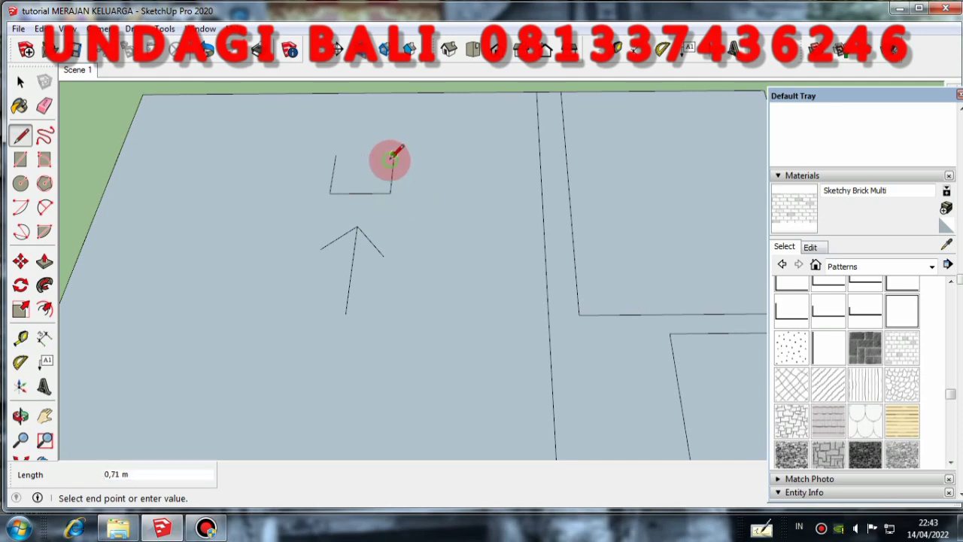
{"action": "left_click", "coordinate": [393, 156]}
{"action": "left_click", "coordinate": [20, 82]}
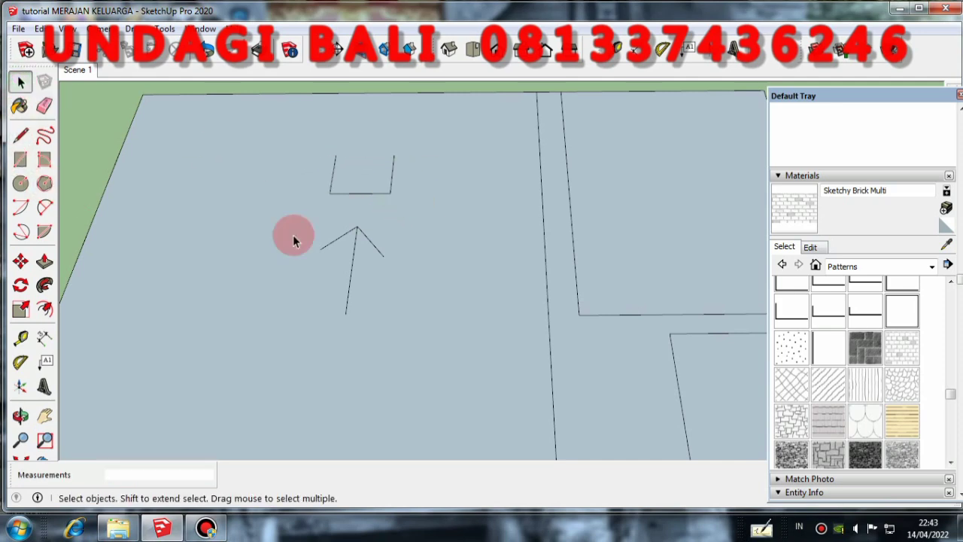
Step: Draw a 12.56 by 1.10 m rectangular strip along the layout's front edge, extending past the outer side
{"action": "scroll", "coordinate": [361, 256], "scroll_direction": "down", "scroll_amount": 5}
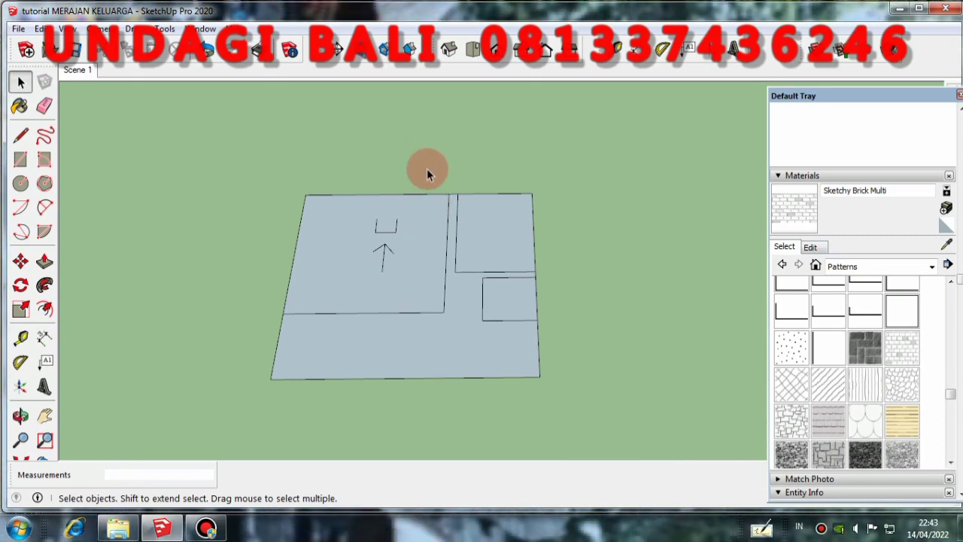
{"action": "left_click", "coordinate": [434, 395]}
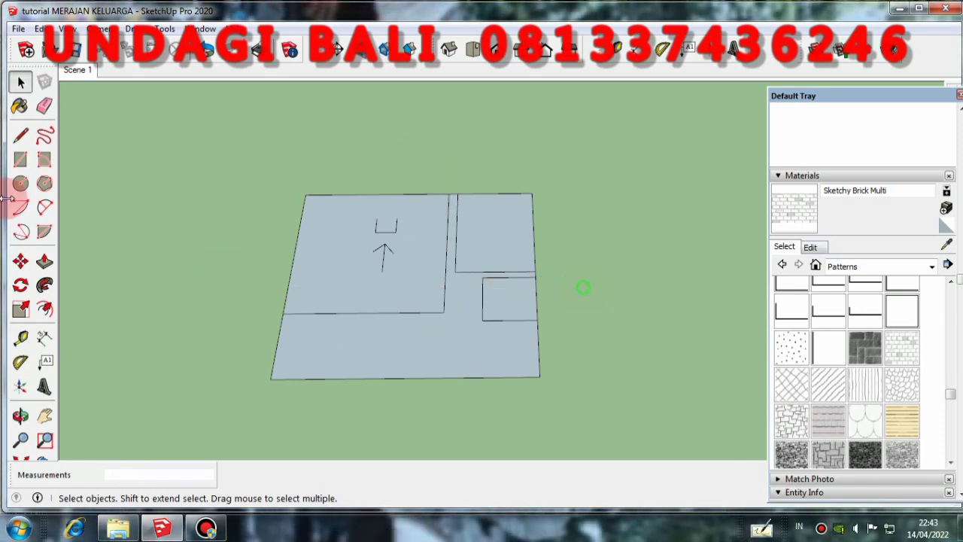
{"action": "left_click", "coordinate": [20, 159]}
{"action": "left_click", "coordinate": [272, 376]}
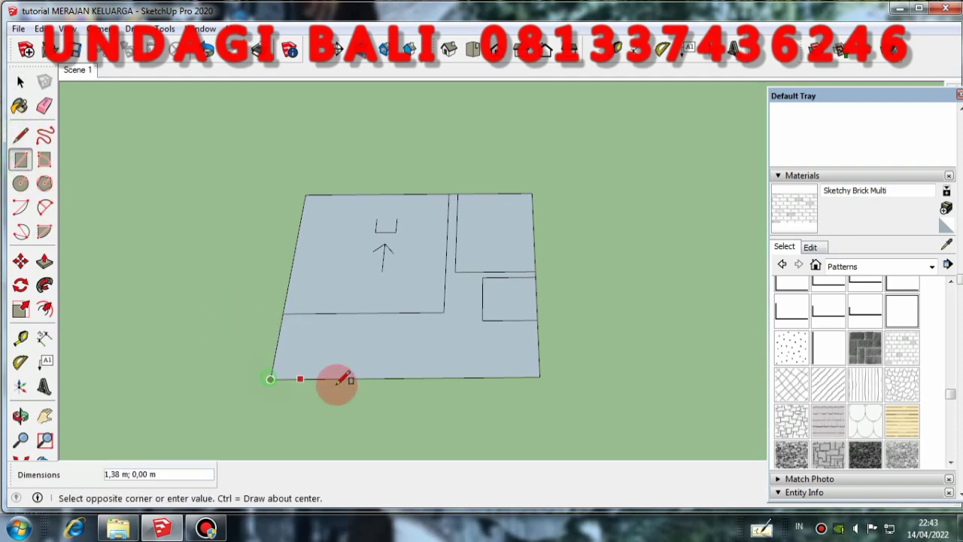
{"action": "left_click", "coordinate": [615, 403]}
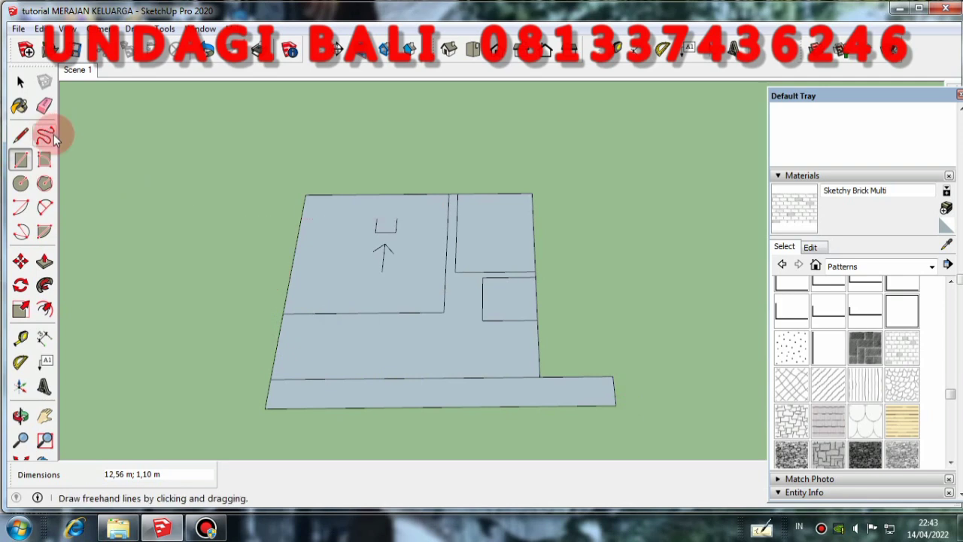
Step: Paint the strip along the layout's front edge with Asphalt New from the Asphalt and Concrete materials
{"action": "left_click", "coordinate": [20, 82]}
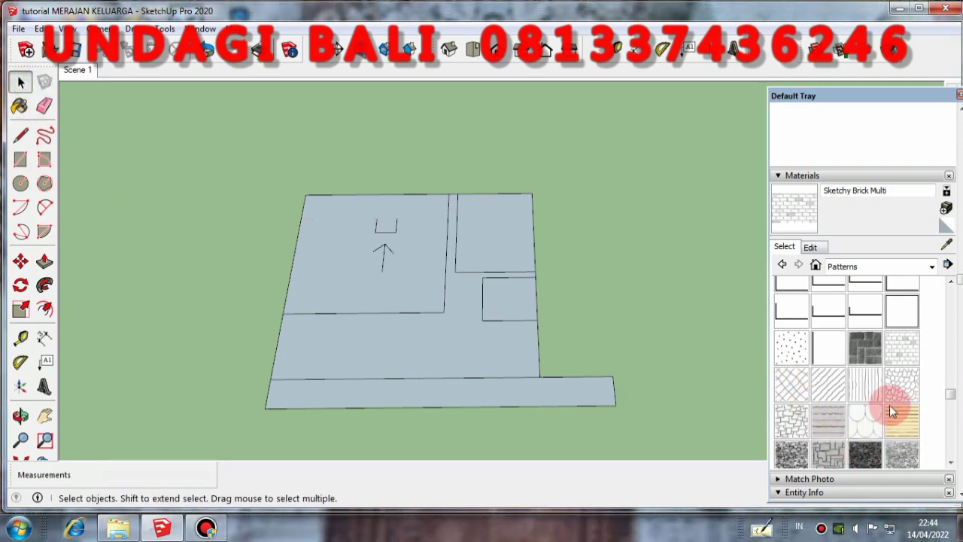
{"action": "left_click", "coordinate": [19, 106]}
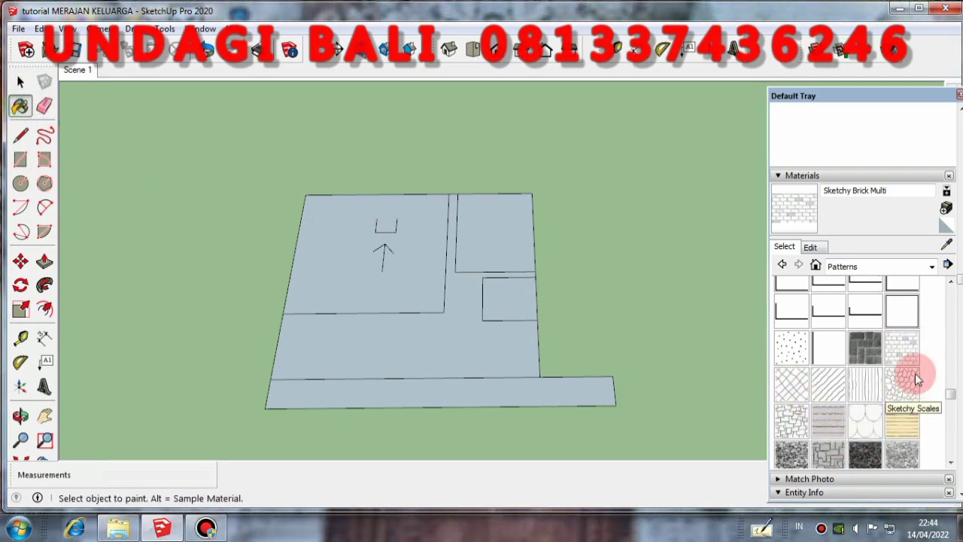
{"action": "left_click", "coordinate": [929, 266]}
{"action": "left_click", "coordinate": [875, 282]}
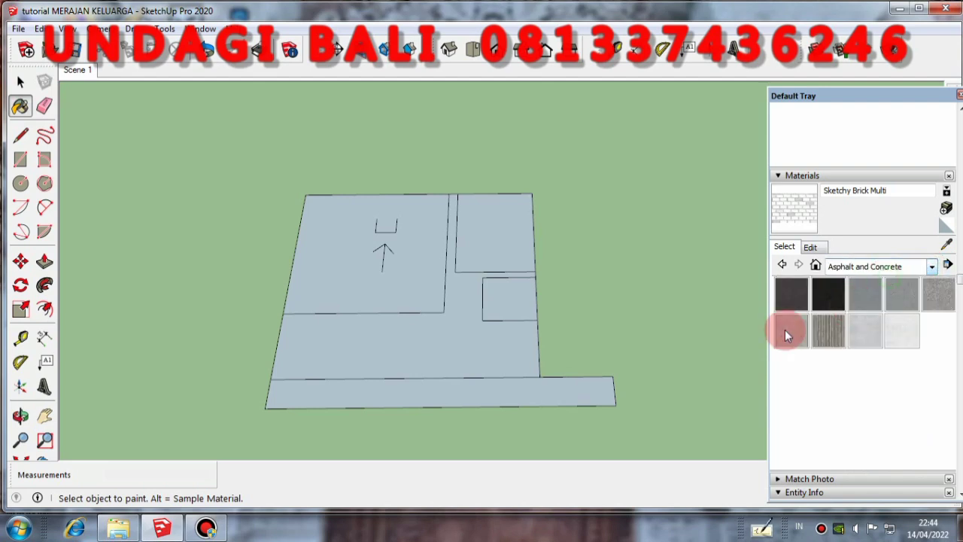
{"action": "left_click", "coordinate": [496, 393]}
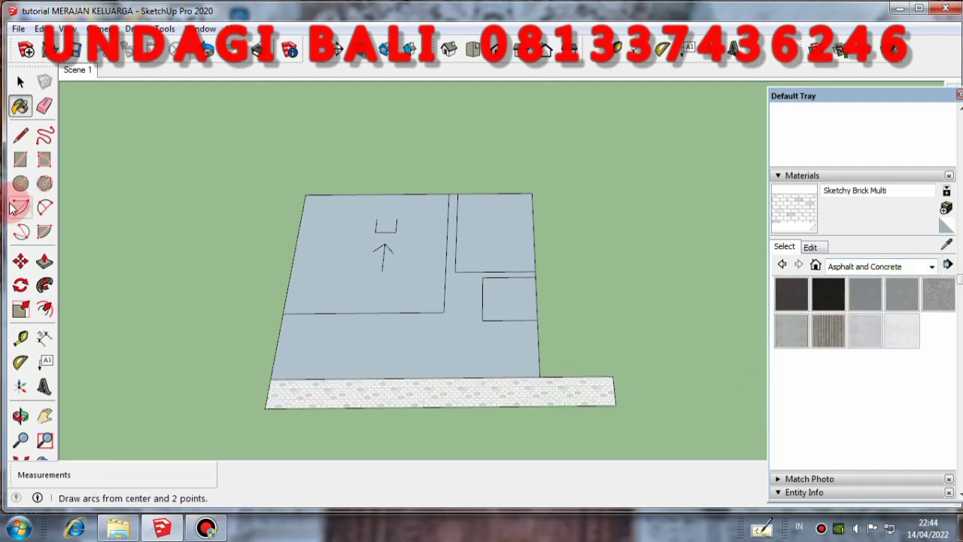
{"action": "left_click", "coordinate": [786, 296]}
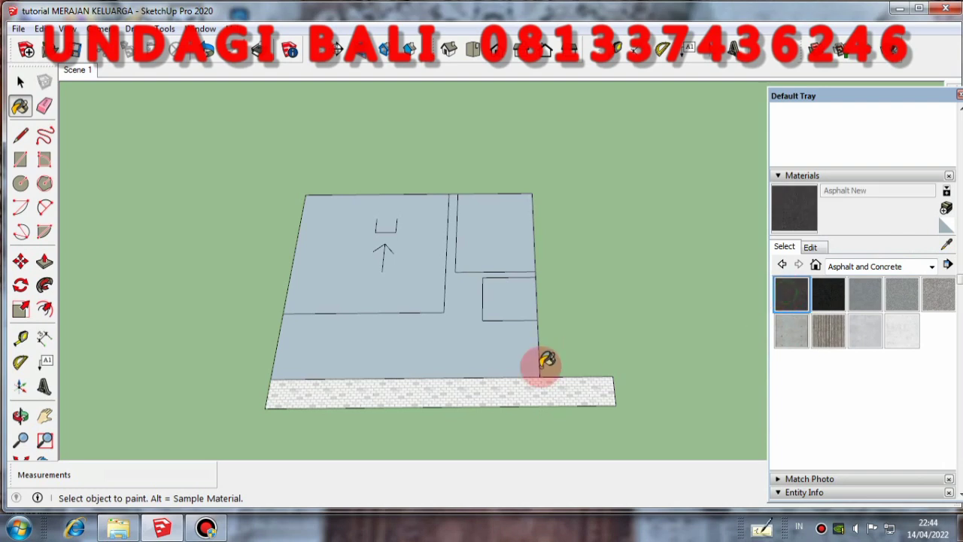
{"action": "left_click", "coordinate": [511, 389]}
{"action": "left_click", "coordinate": [21, 83]}
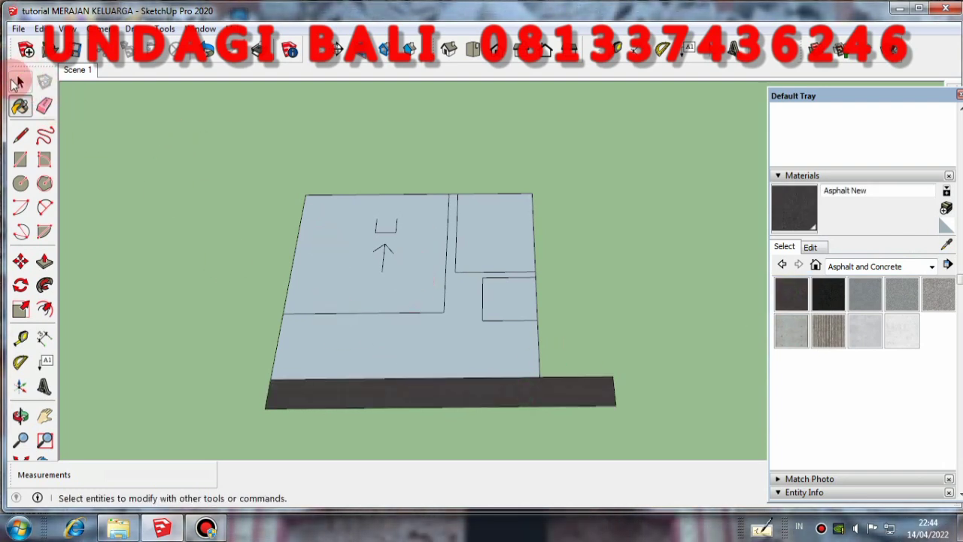
{"action": "left_click", "coordinate": [18, 80]}
Step: Examine the rectangle in the plan's back corner beside the large area from several angles
{"action": "scroll", "coordinate": [506, 240], "scroll_direction": "up", "scroll_amount": 4}
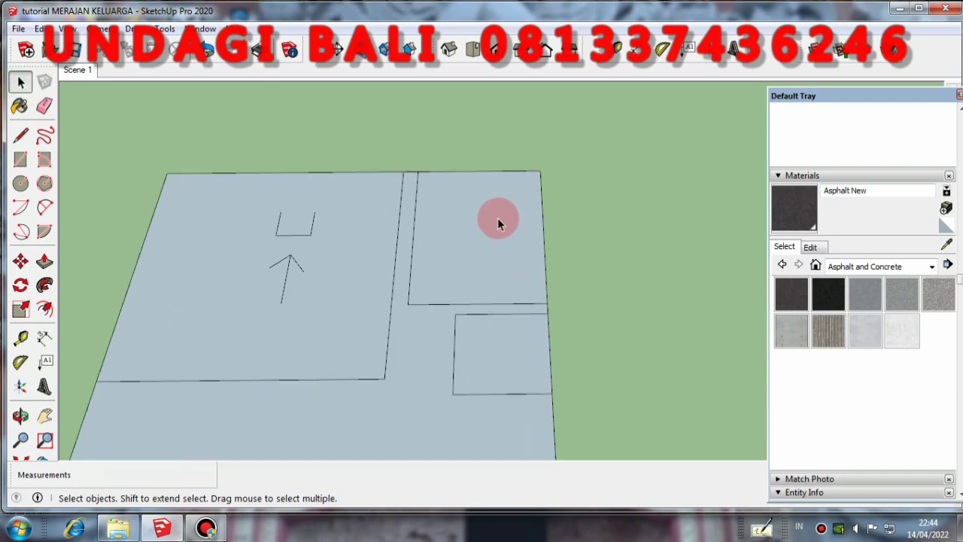
{"action": "middle_click_drag", "start_coordinate": [501, 219], "coordinate": [508, 280]}
{"action": "scroll", "coordinate": [489, 169], "scroll_direction": "up", "scroll_amount": 3}
{"action": "scroll", "coordinate": [518, 196], "scroll_direction": "up", "scroll_amount": 2}
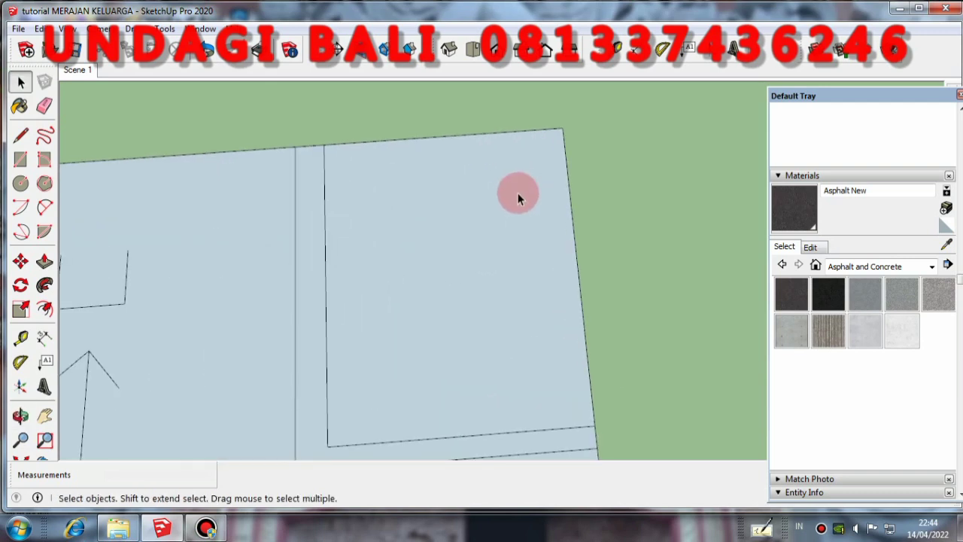
{"action": "left_click", "coordinate": [512, 207]}
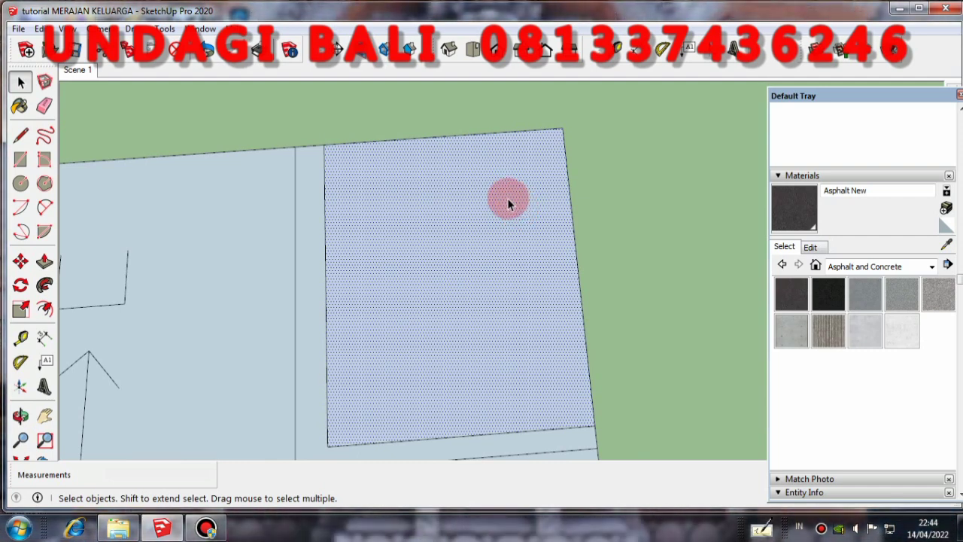
{"action": "scroll", "coordinate": [519, 215], "scroll_direction": "down", "scroll_amount": 1}
{"action": "middle_click_drag", "start_coordinate": [523, 216], "coordinate": [515, 147]}
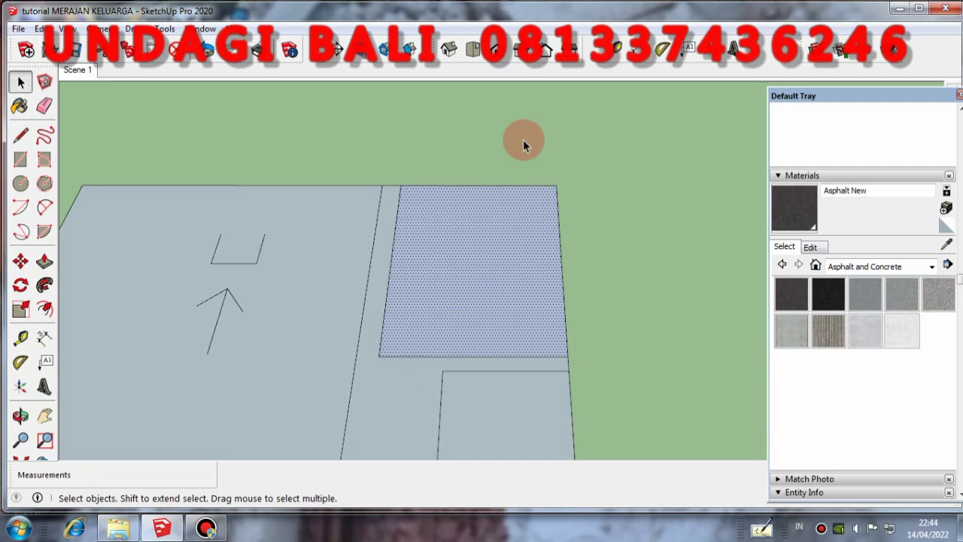
{"action": "middle_click_drag", "start_coordinate": [523, 139], "coordinate": [497, 134]}
{"action": "left_click", "coordinate": [532, 151]}
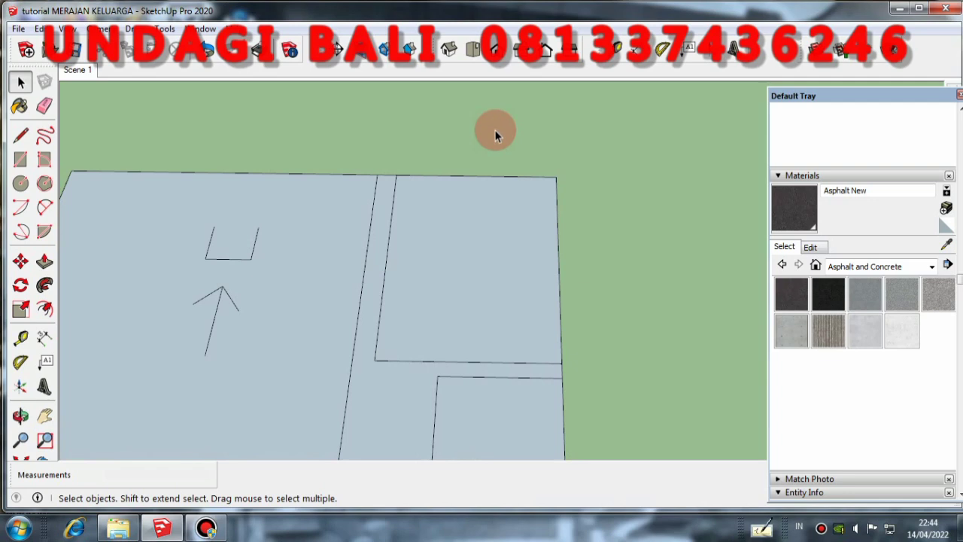
{"action": "middle_click_drag", "start_coordinate": [494, 134], "coordinate": [643, 203]}
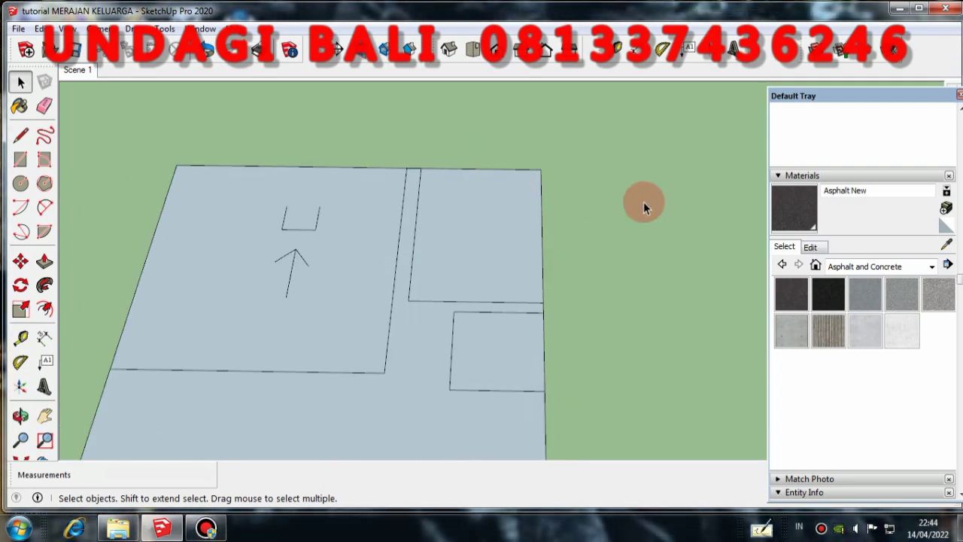
Step: Dimension the inner side edge of the back corner rectangle, placing the dimension inside the large area
{"action": "scroll", "coordinate": [453, 263], "scroll_direction": "up", "scroll_amount": 3}
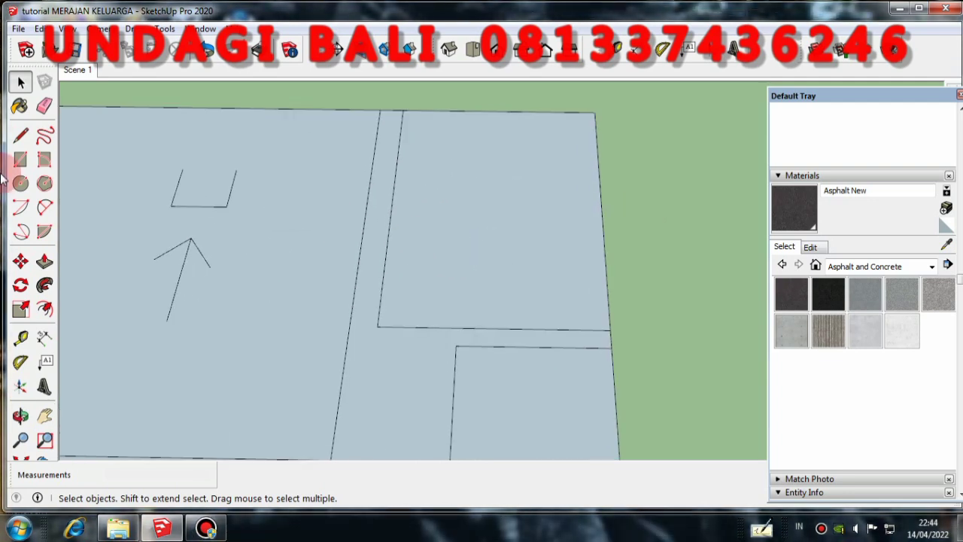
{"action": "left_click", "coordinate": [44, 338]}
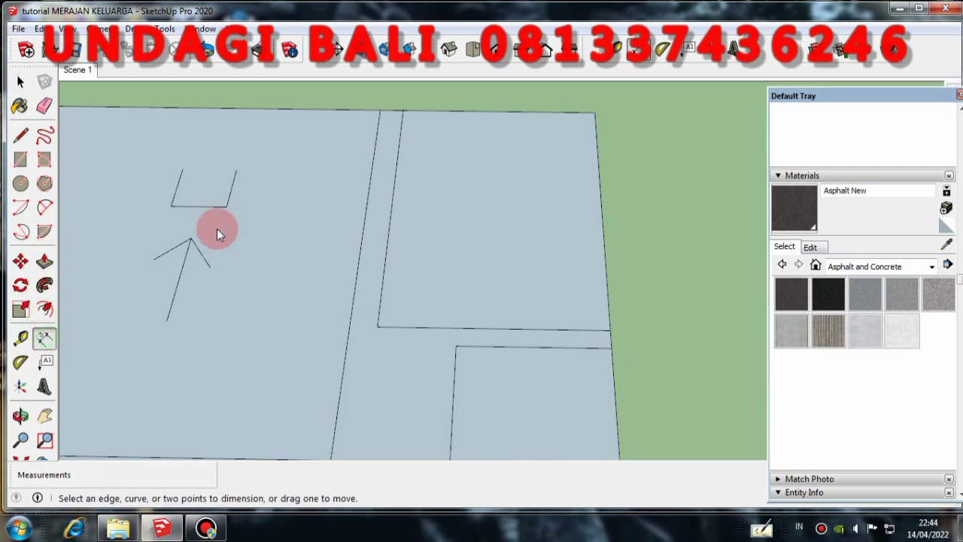
{"action": "left_click", "coordinate": [402, 111]}
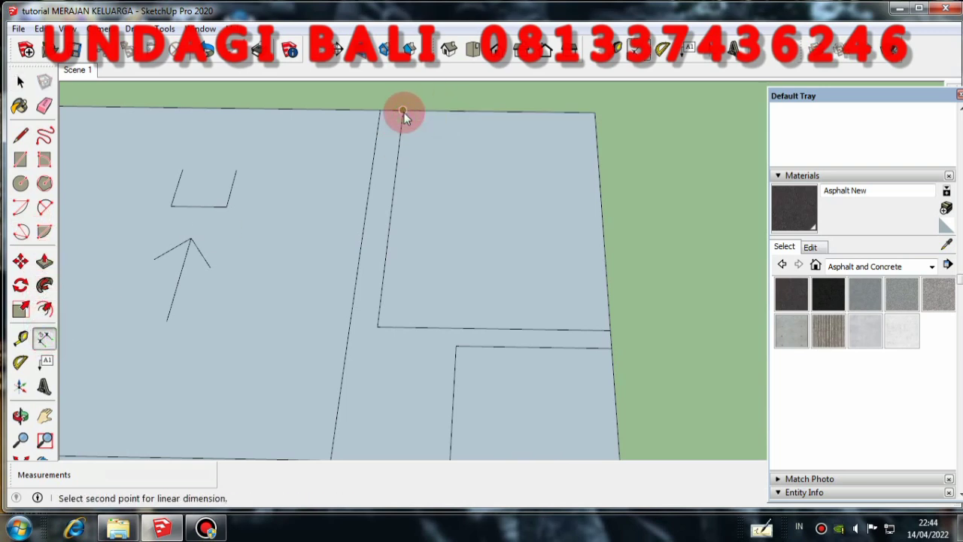
{"action": "left_click", "coordinate": [380, 327]}
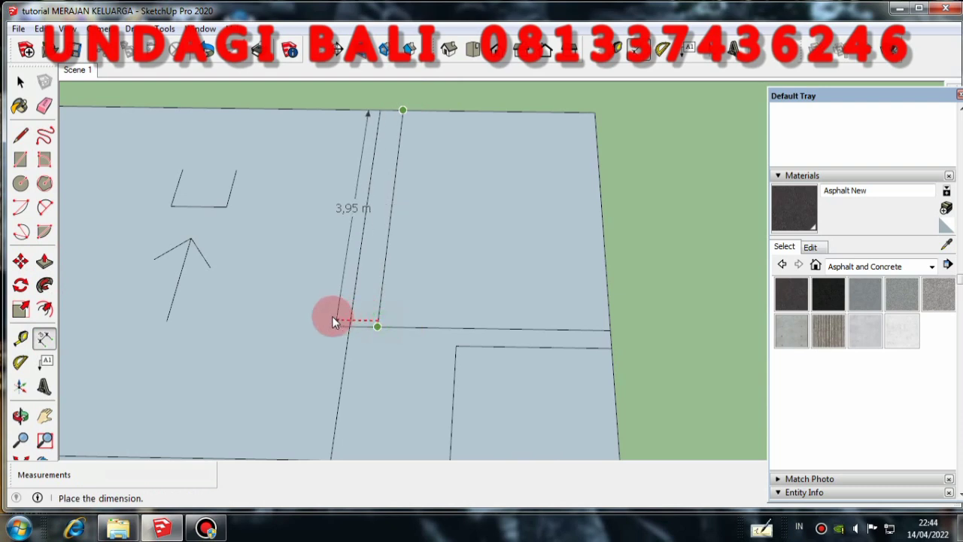
{"action": "left_click", "coordinate": [293, 306]}
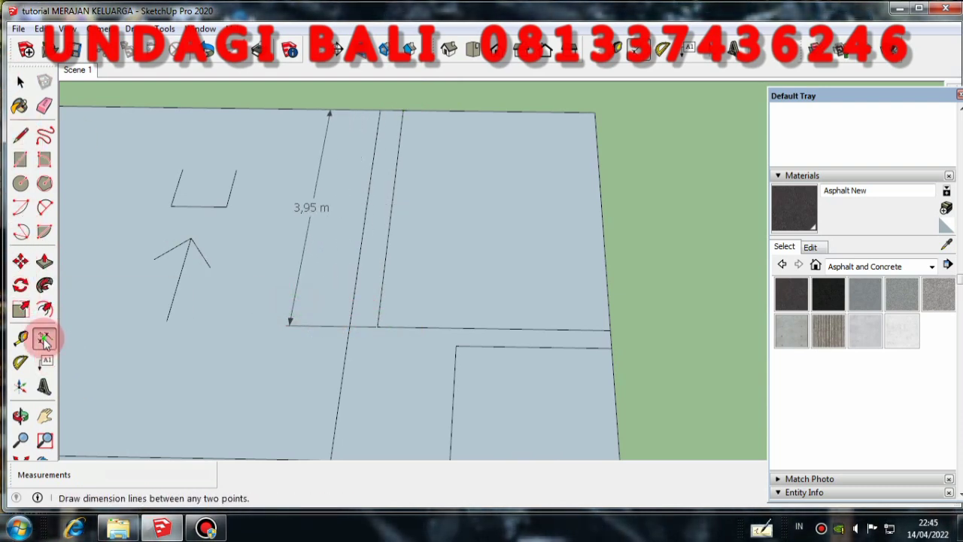
Step: Dimension the back edge of the corner rectangle, placing the dimension outside the plan
{"action": "scroll", "coordinate": [527, 278], "scroll_direction": "down", "scroll_amount": 3}
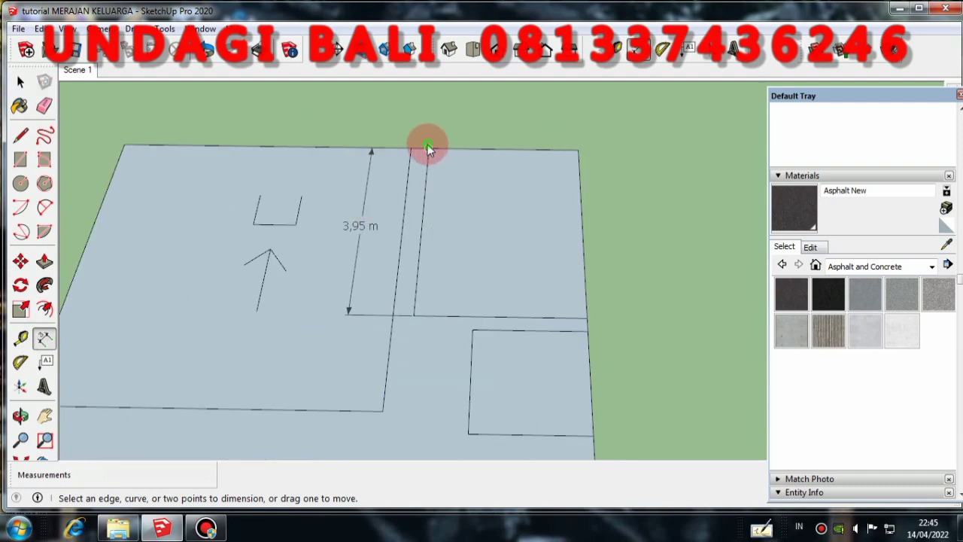
{"action": "left_click", "coordinate": [427, 148]}
{"action": "left_click", "coordinate": [577, 149]}
{"action": "middle_click_drag", "start_coordinate": [576, 102], "coordinate": [567, 193]}
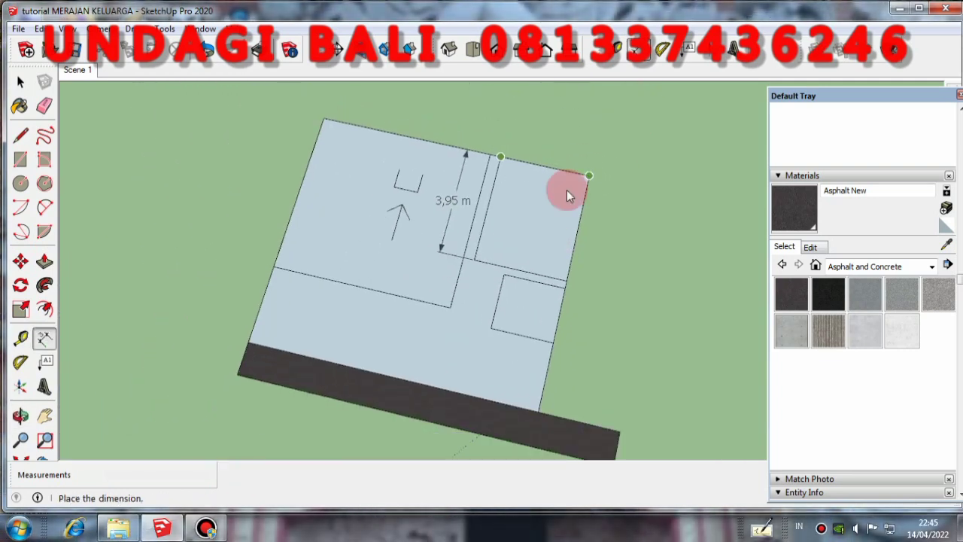
{"action": "middle_click_drag", "start_coordinate": [591, 130], "coordinate": [617, 78]}
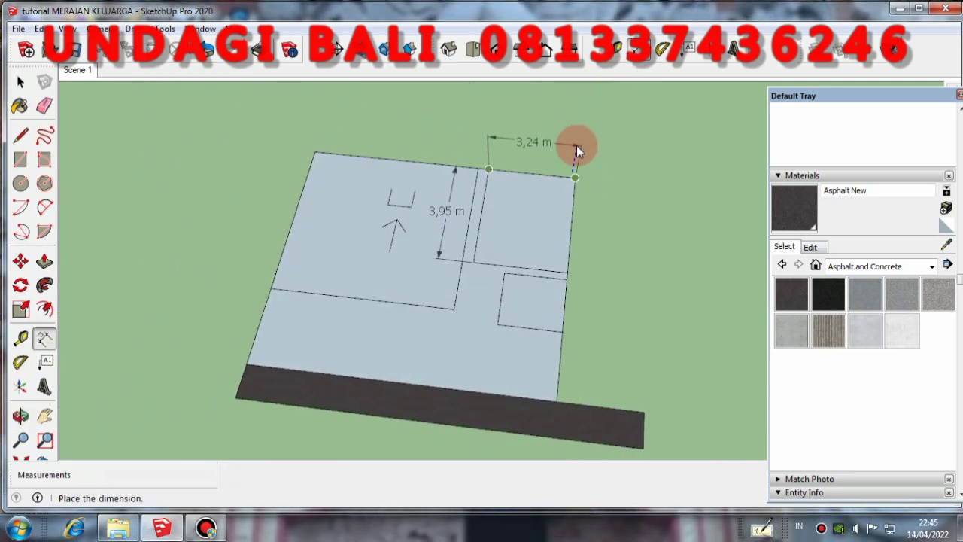
{"action": "middle_click_drag", "start_coordinate": [576, 144], "coordinate": [236, 139]}
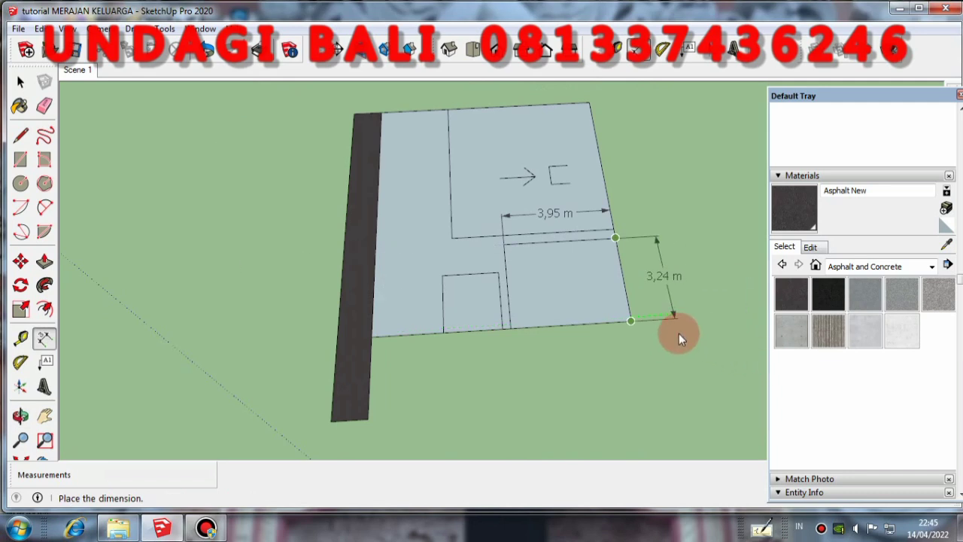
{"action": "left_click", "coordinate": [678, 333]}
{"action": "left_click", "coordinate": [20, 82]}
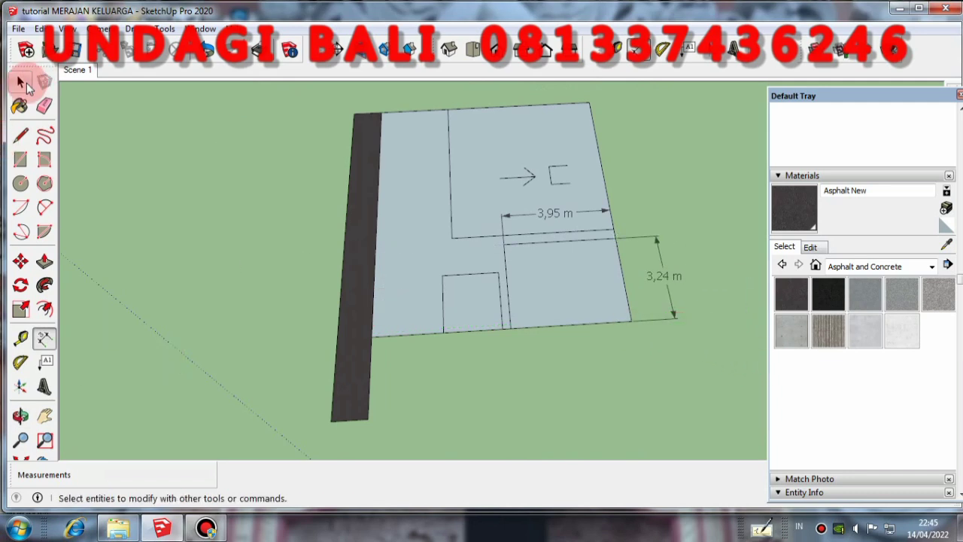
Step: Offset the back corner rectangle's outline inward by 0.30 m to form a border around it
{"action": "middle_click_drag", "start_coordinate": [104, 152], "coordinate": [568, 150]}
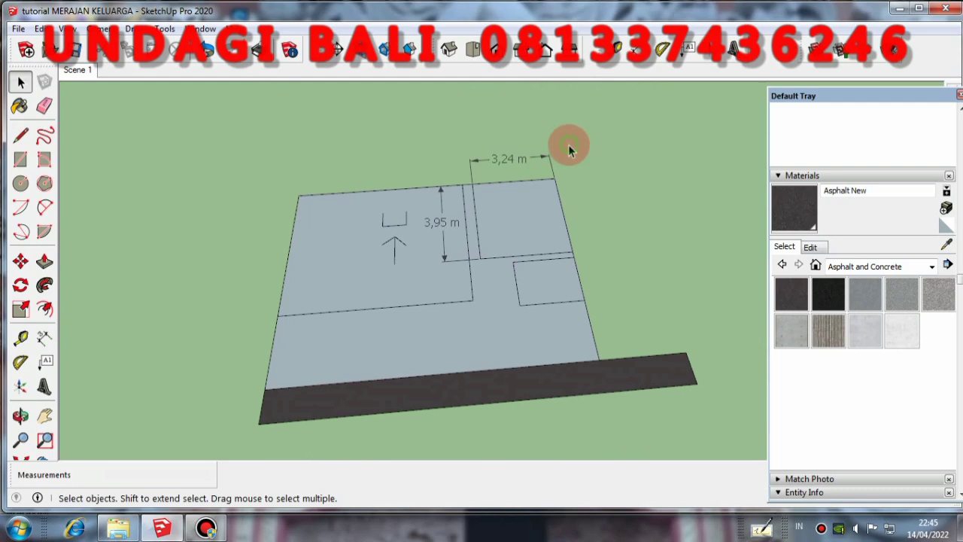
{"action": "scroll", "coordinate": [569, 149], "scroll_direction": "up", "scroll_amount": 2}
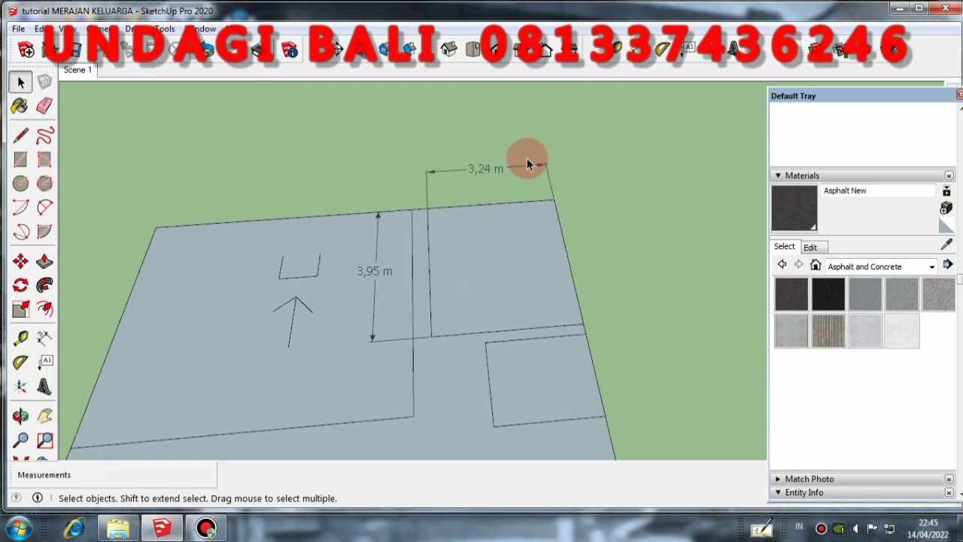
{"action": "scroll", "coordinate": [495, 304], "scroll_direction": "up", "scroll_amount": 2}
{"action": "scroll", "coordinate": [489, 283], "scroll_direction": "down", "scroll_amount": 2}
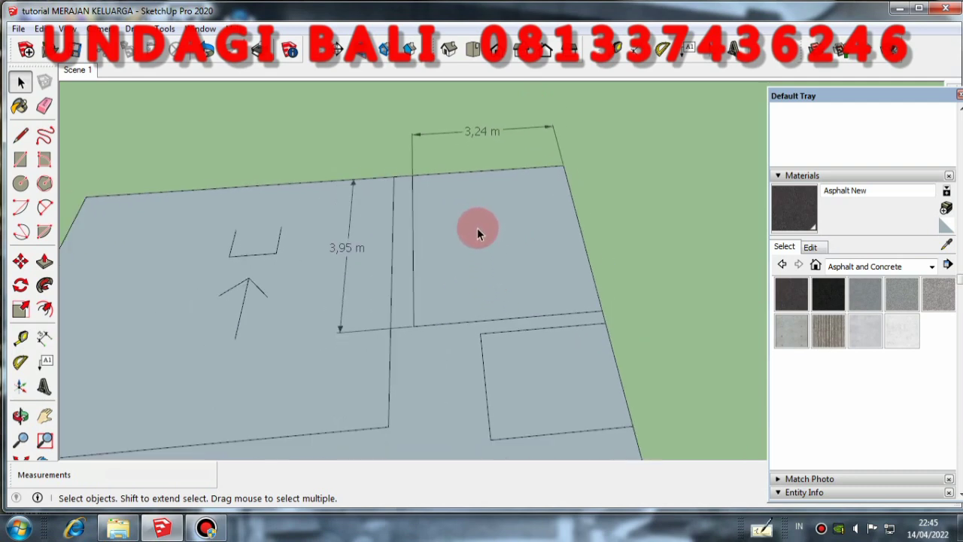
{"action": "middle_click_drag", "start_coordinate": [479, 225], "coordinate": [479, 298]}
{"action": "scroll", "coordinate": [548, 248], "scroll_direction": "up", "scroll_amount": 2}
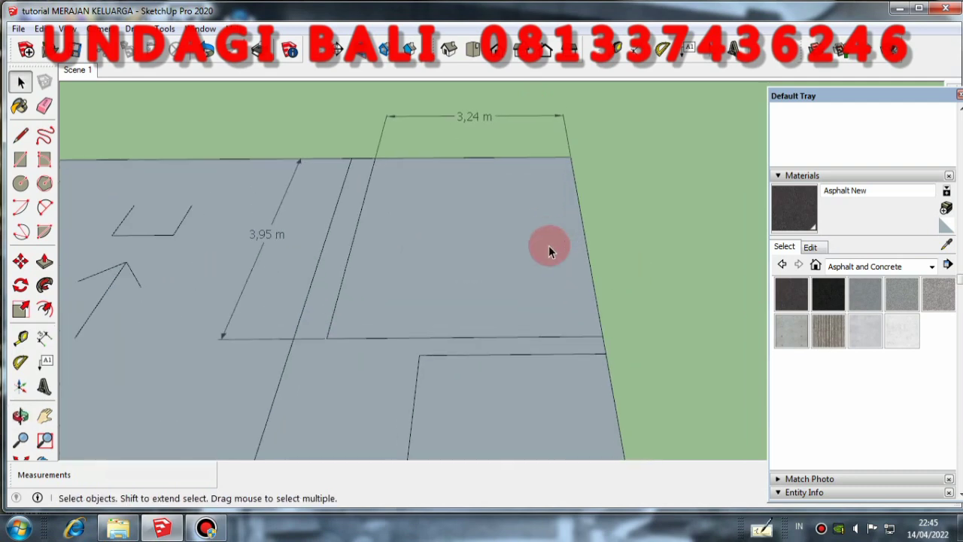
{"action": "middle_click_drag", "start_coordinate": [355, 166], "coordinate": [403, 276]}
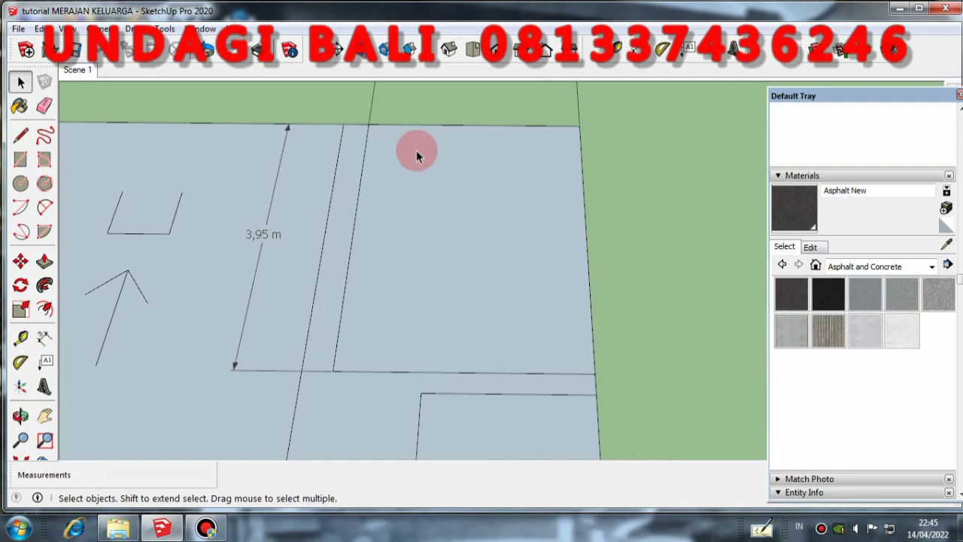
{"action": "left_click", "coordinate": [548, 154]}
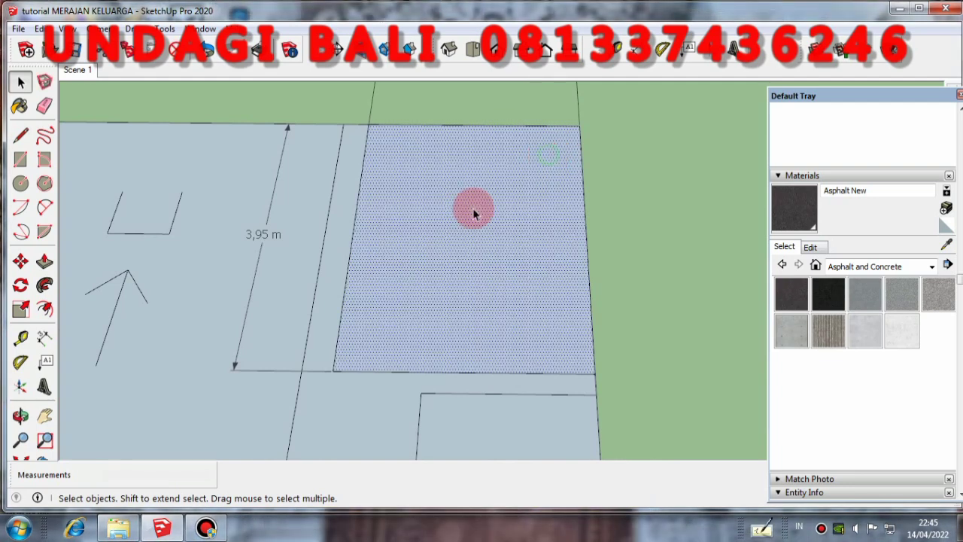
{"action": "left_click", "coordinate": [45, 308]}
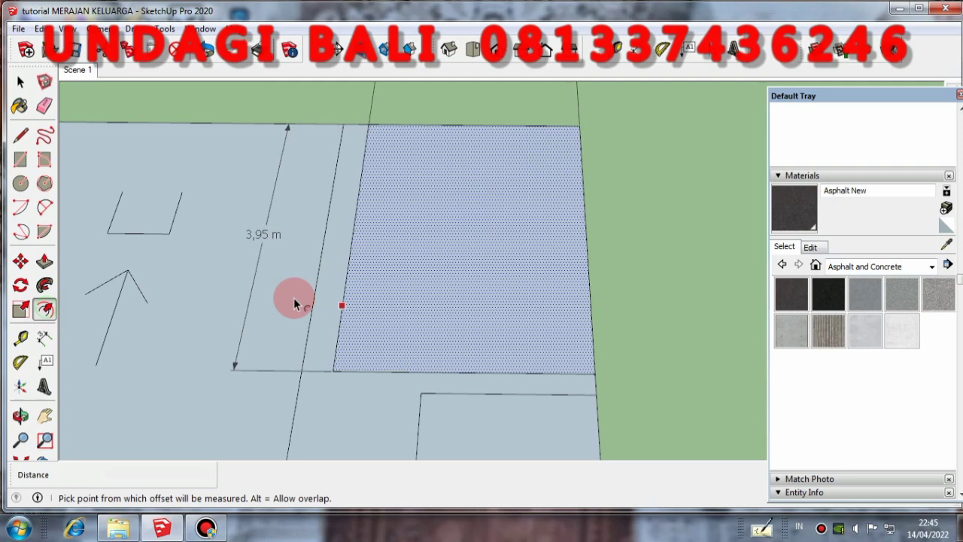
{"action": "left_click", "coordinate": [354, 235]}
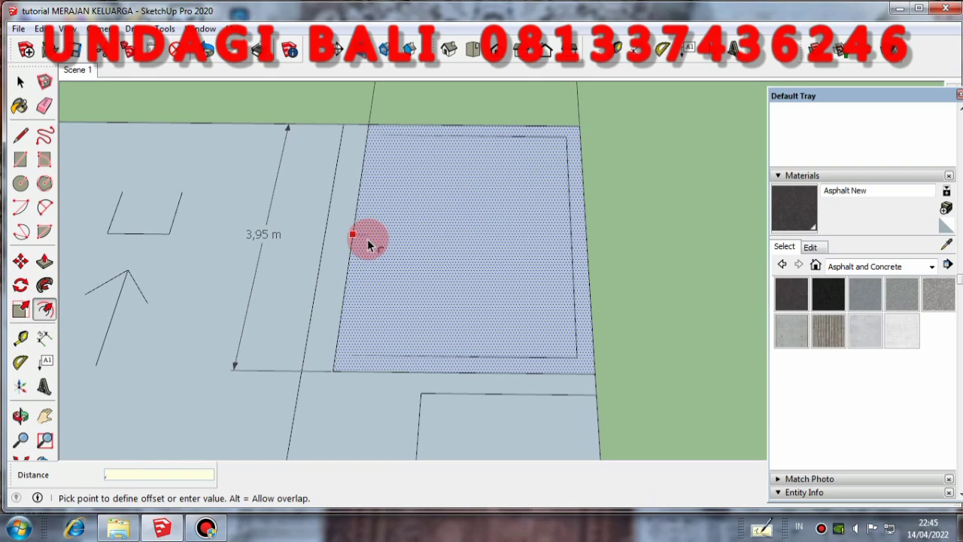
{"action": "type", "text": ",30"}
{"action": "key", "text": "Return"}
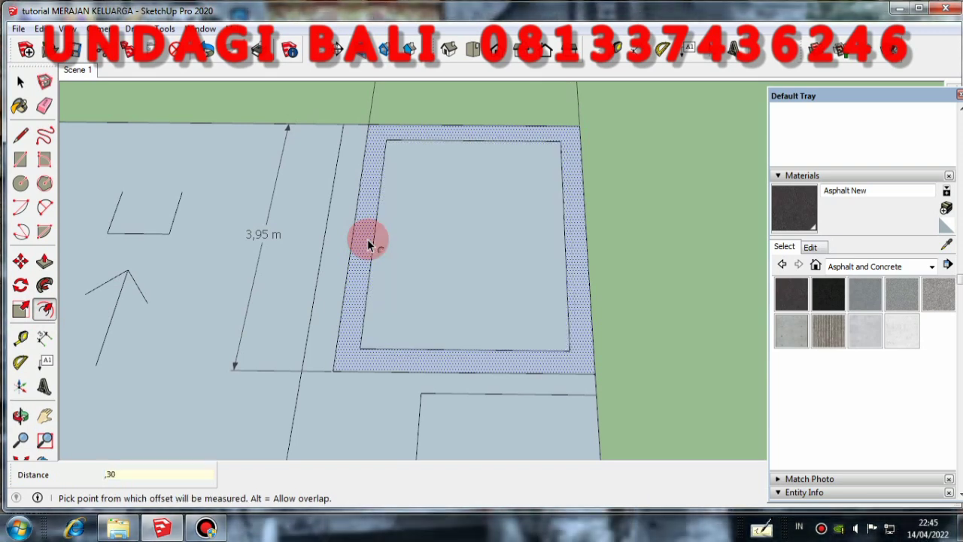
{"action": "left_click", "coordinate": [21, 81]}
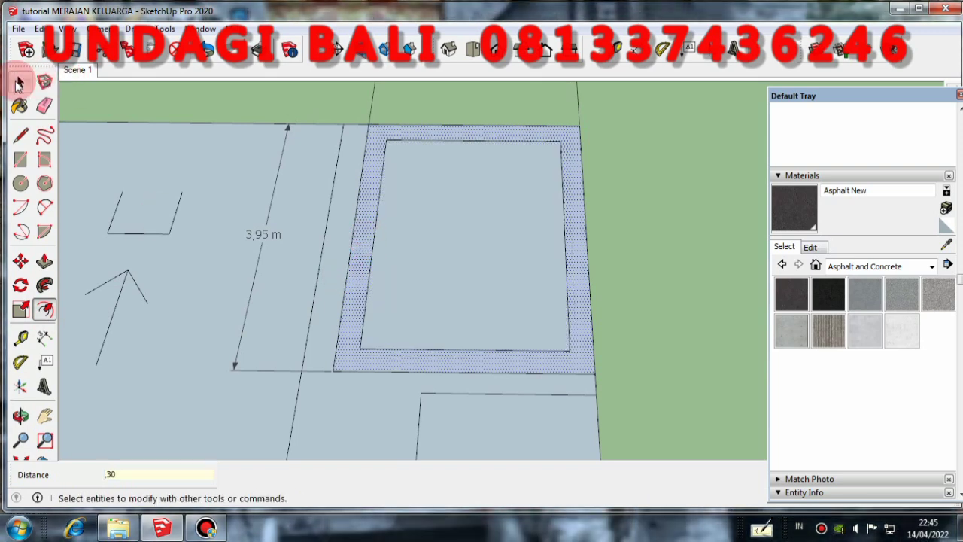
{"action": "left_click", "coordinate": [455, 95]}
Step: Paint the 0.30 m border around the back corner rectangle with the Sketchy Stone Dark pattern
{"action": "scroll", "coordinate": [500, 240], "scroll_direction": "down", "scroll_amount": 2}
{"action": "left_click", "coordinate": [545, 238]}
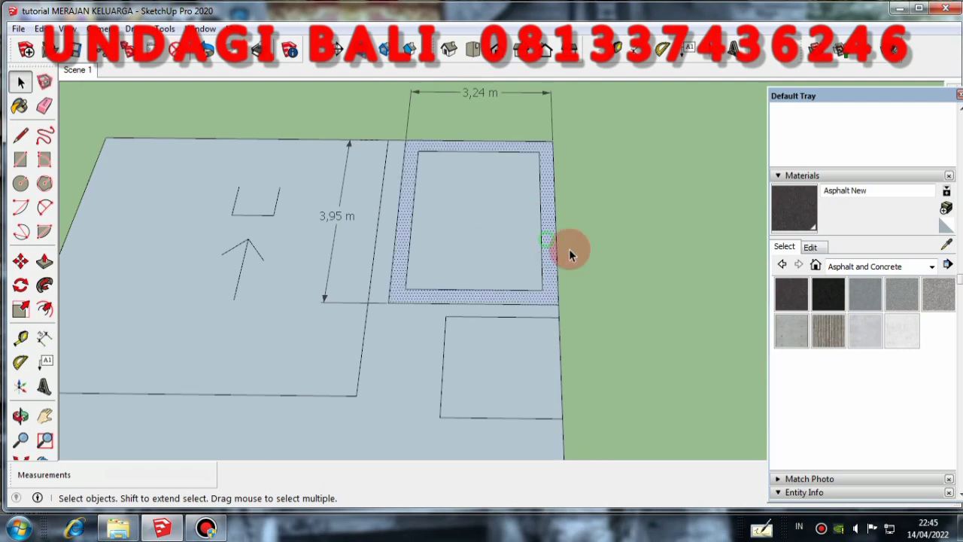
{"action": "left_click", "coordinate": [21, 105]}
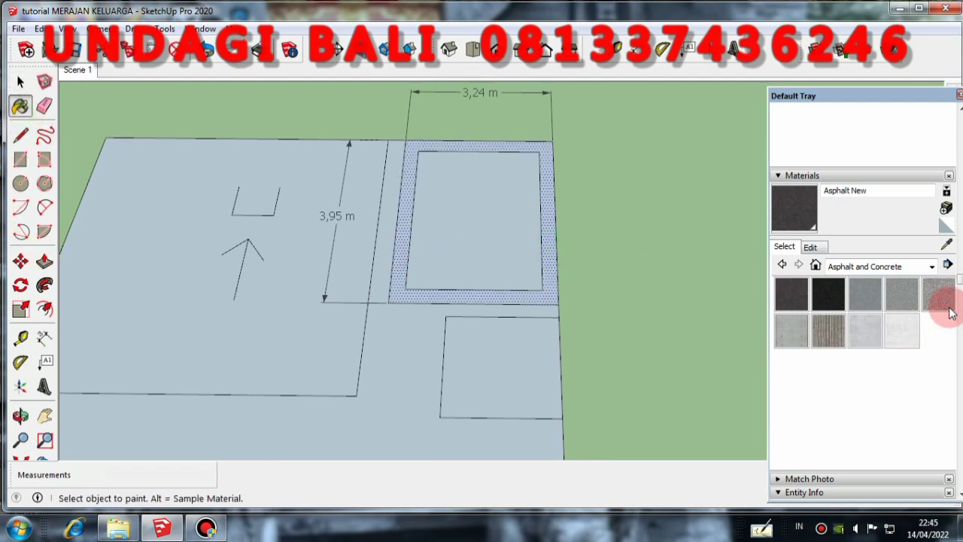
{"action": "left_click", "coordinate": [931, 266]}
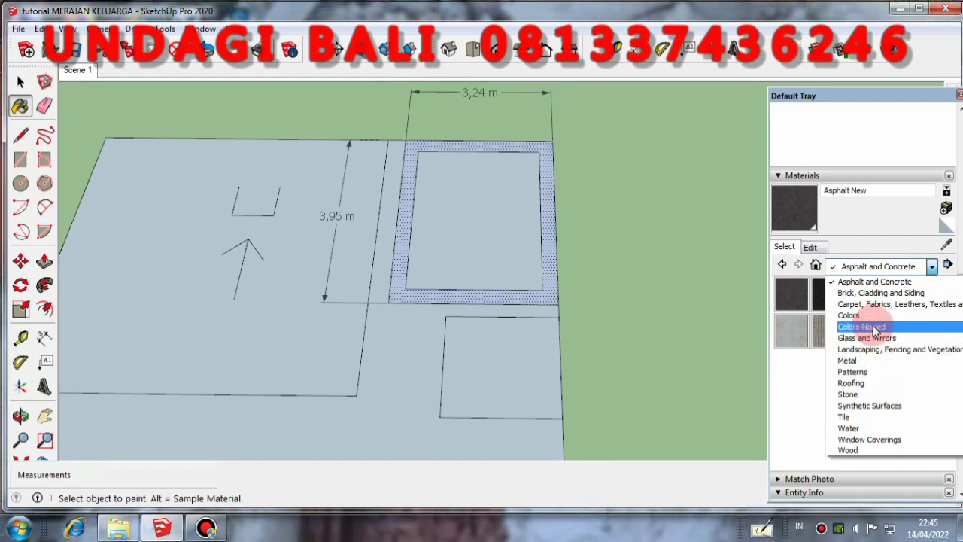
{"action": "left_click", "coordinate": [869, 383]}
{"action": "left_click", "coordinate": [931, 267]}
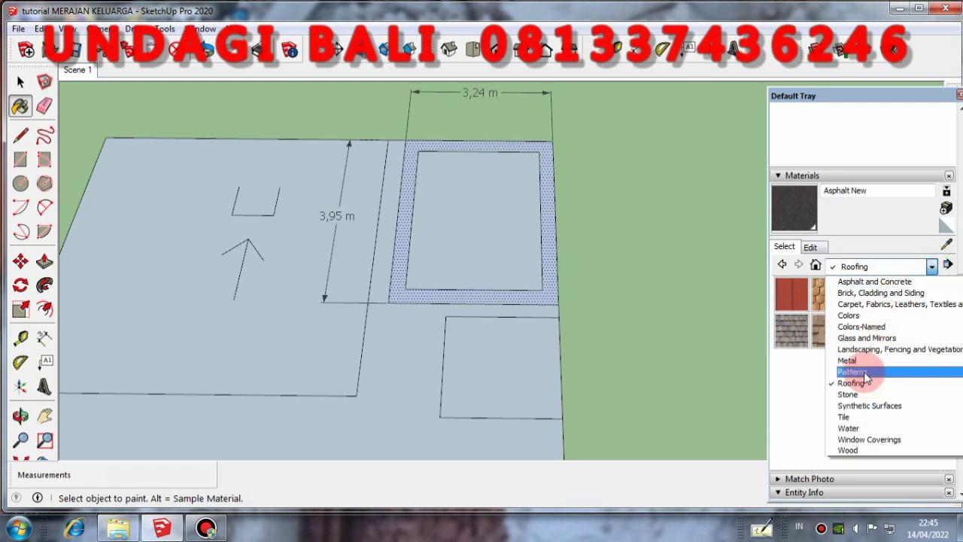
{"action": "left_click", "coordinate": [861, 368]}
{"action": "scroll", "coordinate": [888, 388], "scroll_direction": "down", "scroll_amount": 10}
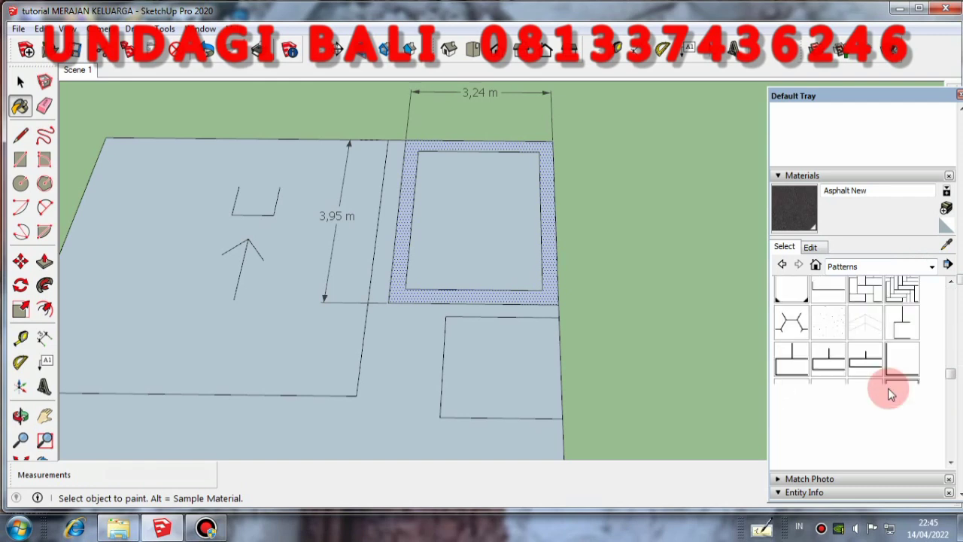
{"action": "scroll", "coordinate": [886, 395], "scroll_direction": "down", "scroll_amount": 5}
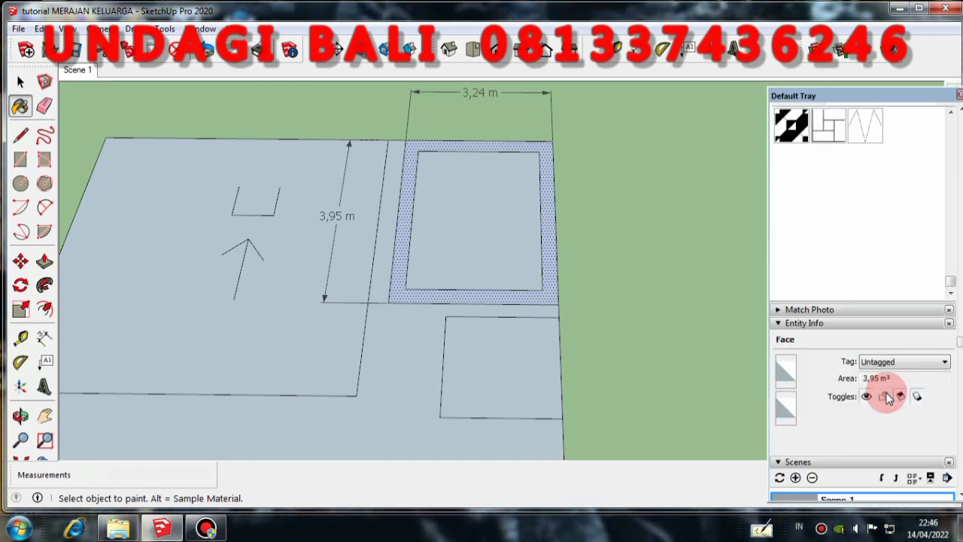
{"action": "scroll", "coordinate": [933, 367], "scroll_direction": "up", "scroll_amount": 3}
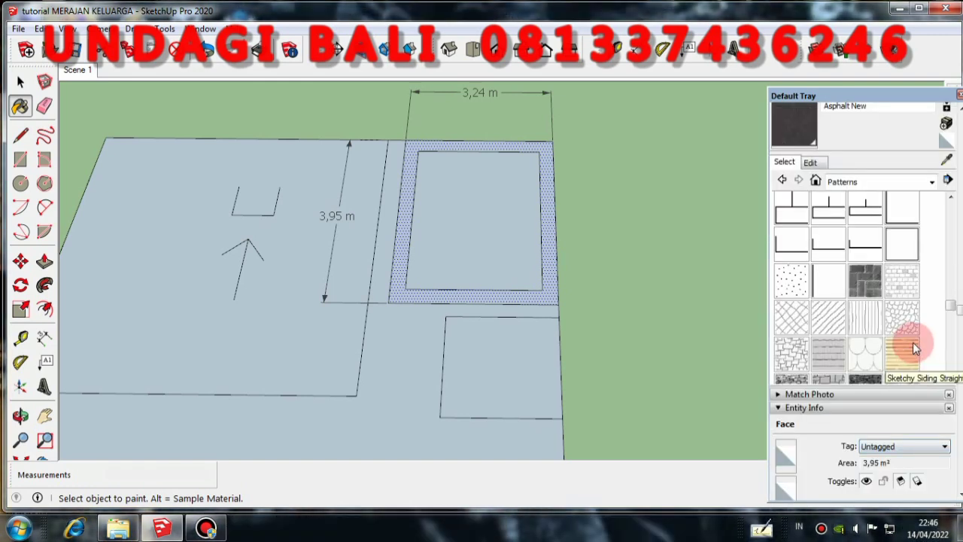
{"action": "left_click", "coordinate": [865, 382]}
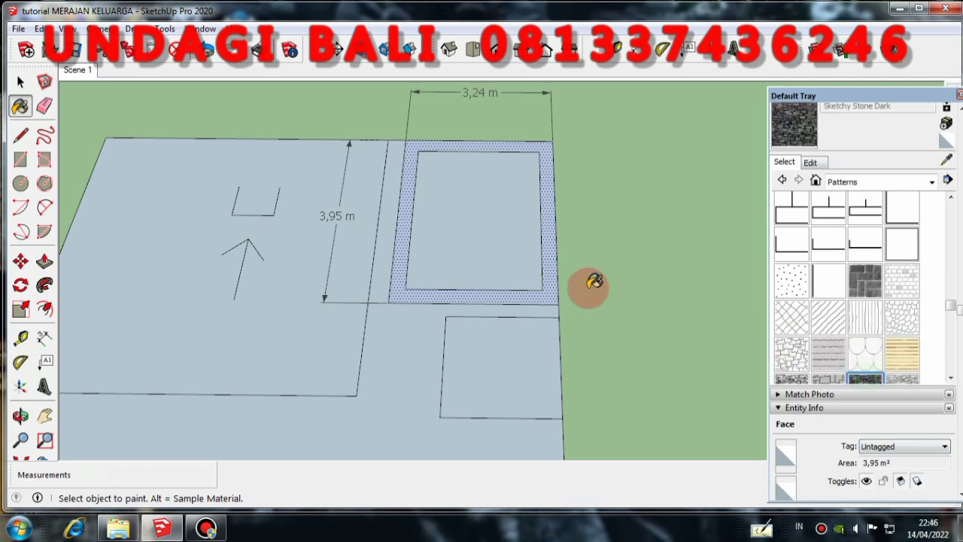
{"action": "left_click", "coordinate": [561, 265]}
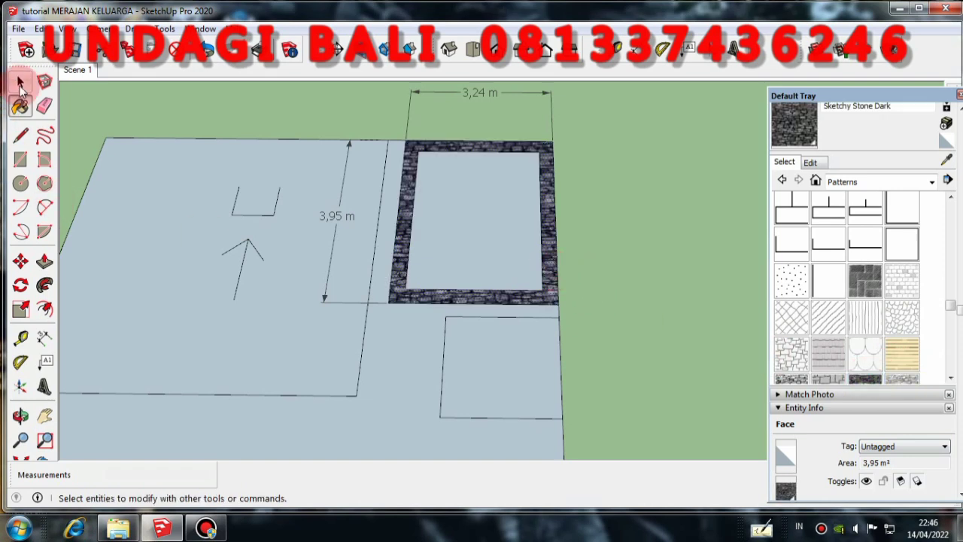
Step: Examine the inner face of the stone-bordered corner rectangle and its surroundings from several views
{"action": "left_click", "coordinate": [20, 81]}
{"action": "scroll", "coordinate": [467, 243], "scroll_direction": "up", "scroll_amount": 2}
{"action": "left_click", "coordinate": [476, 230]}
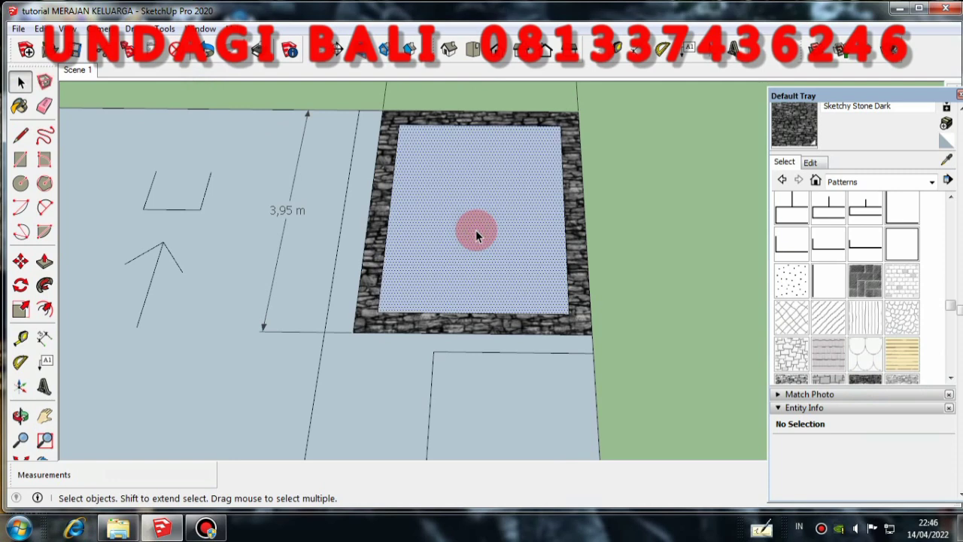
{"action": "scroll", "coordinate": [475, 233], "scroll_direction": "down", "scroll_amount": 4}
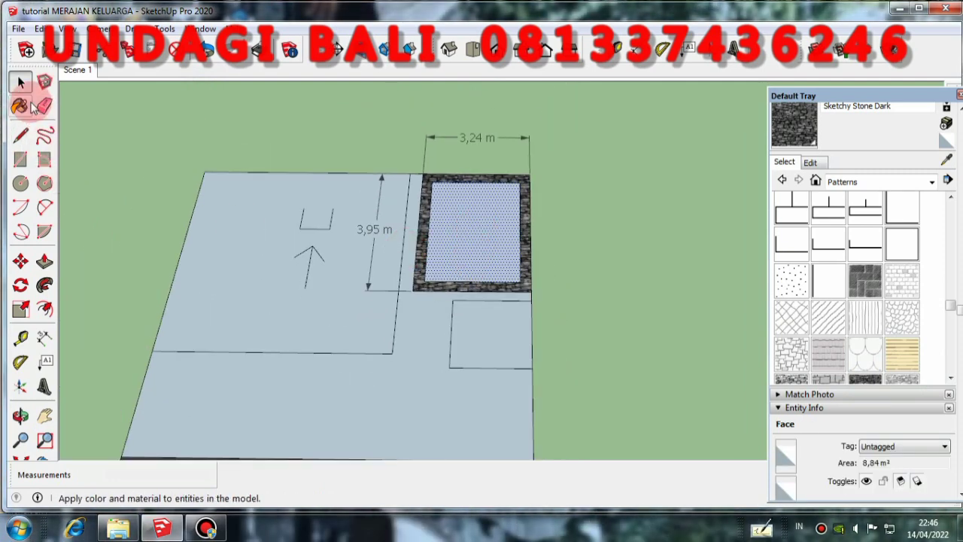
{"action": "scroll", "coordinate": [564, 184], "scroll_direction": "up", "scroll_amount": 1}
{"action": "scroll", "coordinate": [408, 204], "scroll_direction": "up", "scroll_amount": 1}
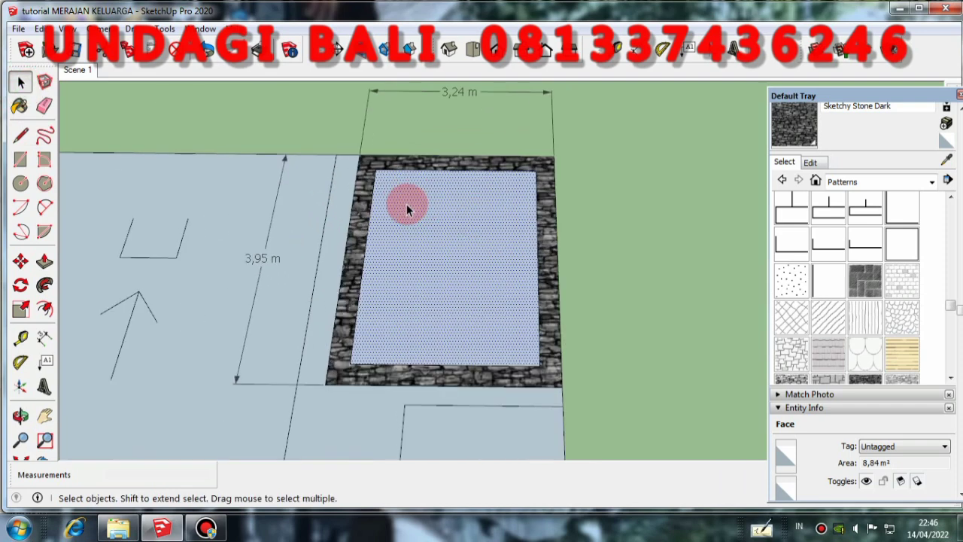
{"action": "scroll", "coordinate": [687, 290], "scroll_direction": "down", "scroll_amount": 1}
{"action": "scroll", "coordinate": [511, 222], "scroll_direction": "up", "scroll_amount": 1}
{"action": "middle_click_drag", "start_coordinate": [634, 301], "coordinate": [645, 236]}
{"action": "left_click", "coordinate": [644, 236]}
{"action": "scroll", "coordinate": [548, 168], "scroll_direction": "down", "scroll_amount": 2}
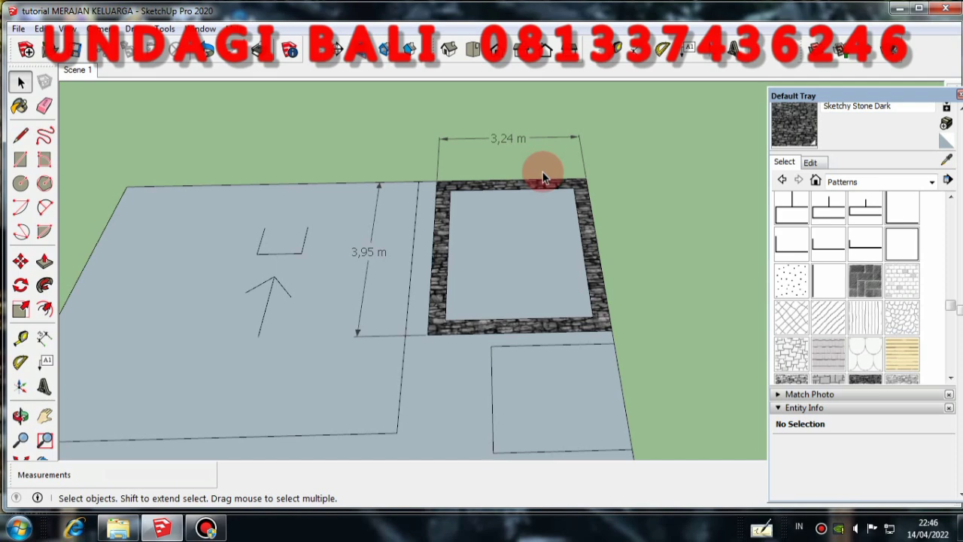
{"action": "left_click", "coordinate": [20, 134]}
{"action": "scroll", "coordinate": [90, 258], "scroll_direction": "down", "scroll_amount": 1}
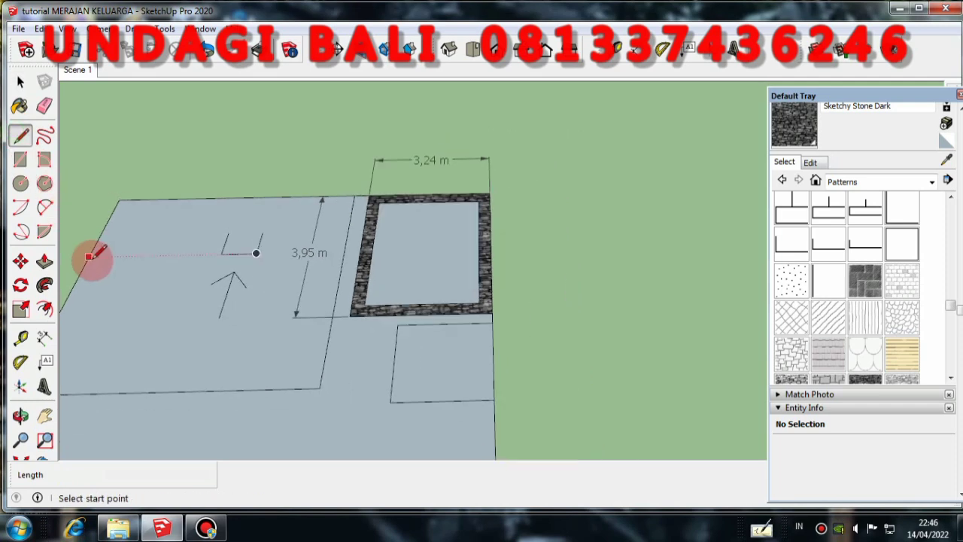
{"action": "left_click", "coordinate": [547, 193]}
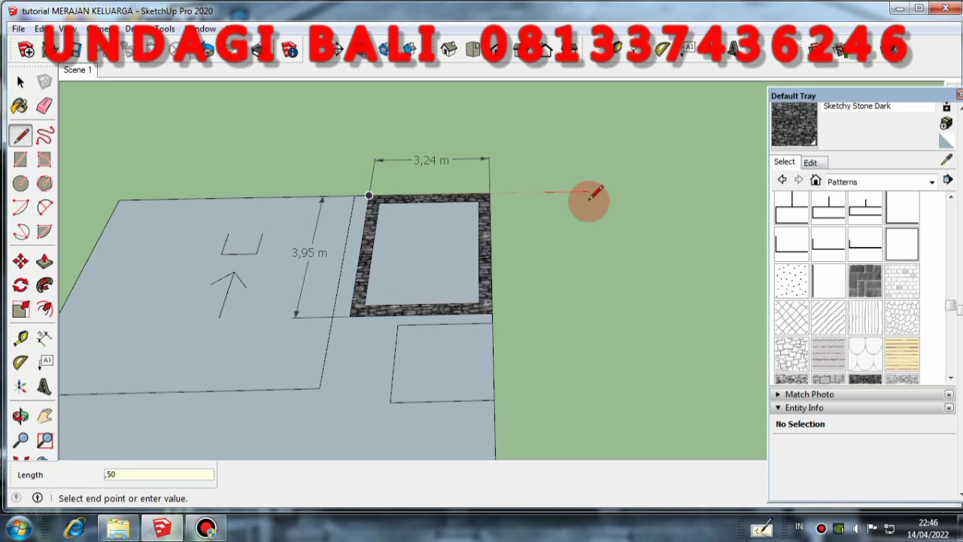
{"action": "key", "text": "Return"}
{"action": "scroll", "coordinate": [576, 190], "scroll_direction": "up", "scroll_amount": 2}
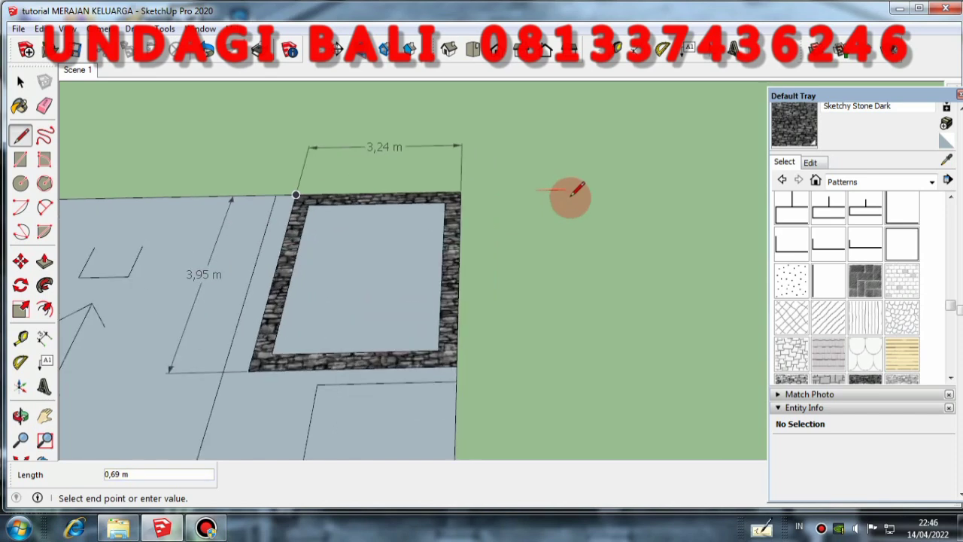
{"action": "key", "text": "Escape"}
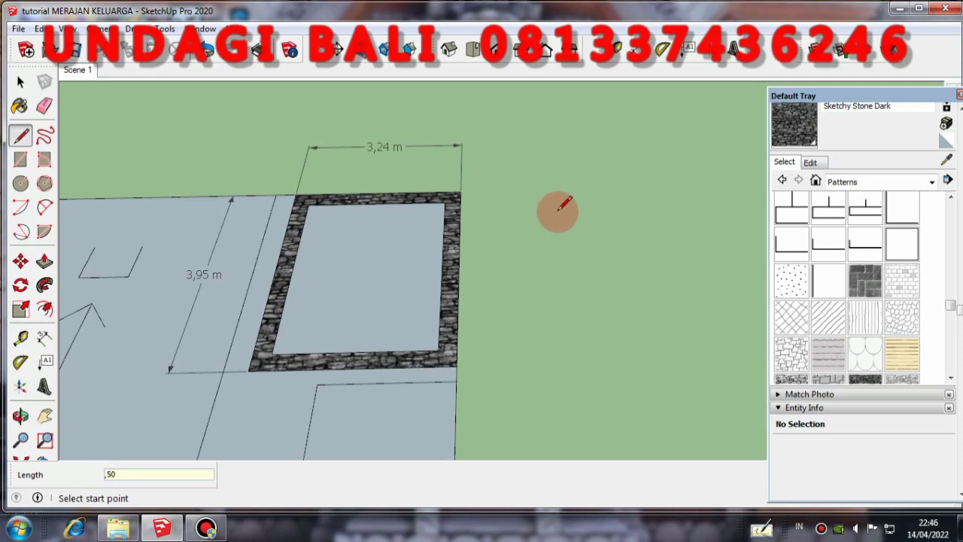
Step: Draw two connected 0.50 m lines outside the plan beside the corner area, along the red and green axes
{"action": "left_click", "coordinate": [535, 227]}
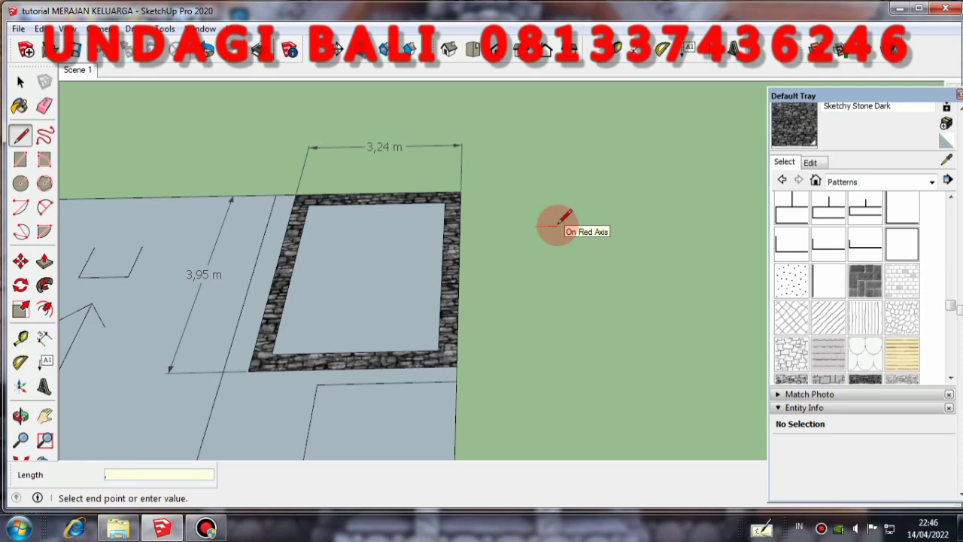
{"action": "type", "text": ",30"}
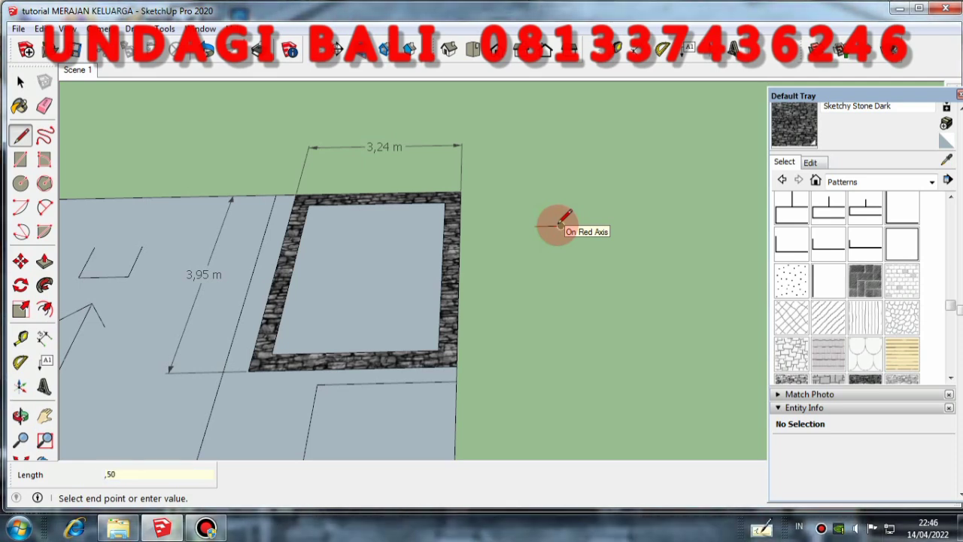
{"action": "key", "text": "Return"}
{"action": "scroll", "coordinate": [563, 222], "scroll_direction": "up", "scroll_amount": 2}
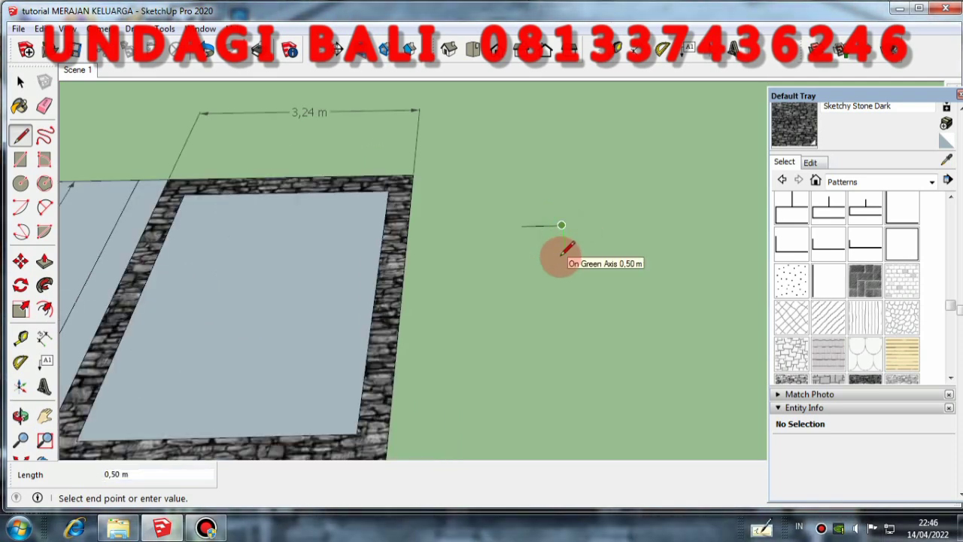
{"action": "type", "text": ","}
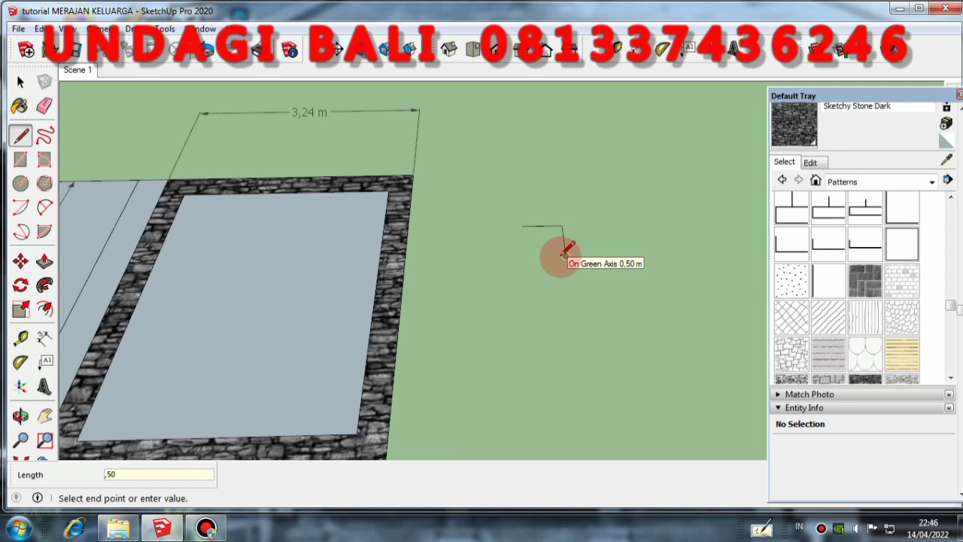
{"action": "type", "text": "50"}
{"action": "key", "text": "Return"}
Step: Close the two 0.50 m lines into a 0.50 × 0.50 m square face with a rectangle between their free ends
{"action": "left_click", "coordinate": [21, 159]}
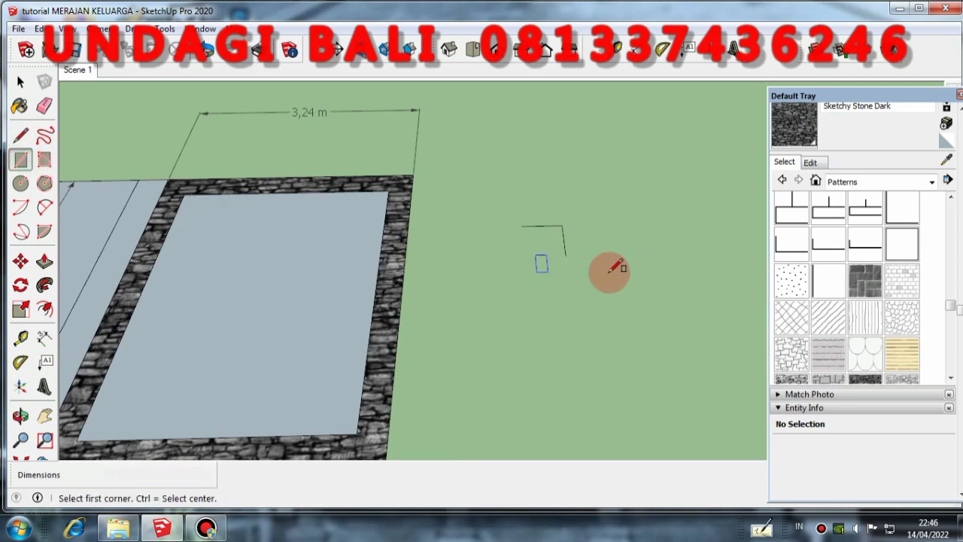
{"action": "scroll", "coordinate": [580, 256], "scroll_direction": "up", "scroll_amount": 2}
{"action": "left_click", "coordinate": [553, 251]}
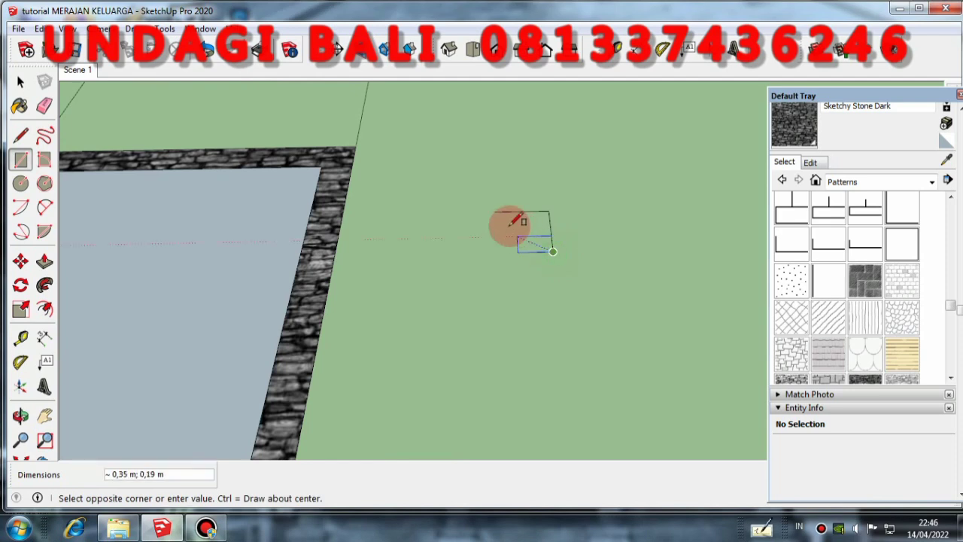
{"action": "left_click", "coordinate": [500, 213]}
{"action": "left_click", "coordinate": [19, 81]}
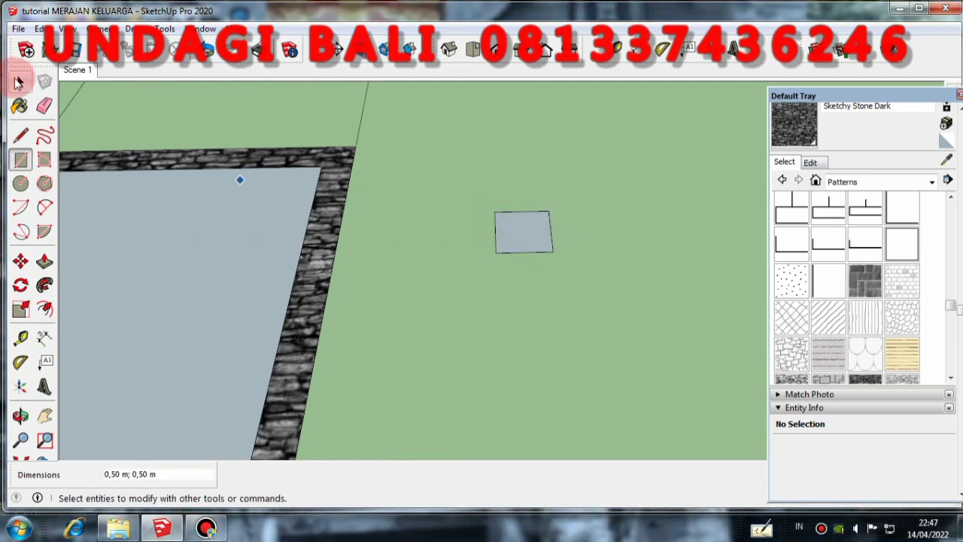
{"action": "left_click", "coordinate": [356, 195]}
{"action": "middle_click_drag", "start_coordinate": [390, 243], "coordinate": [590, 280]}
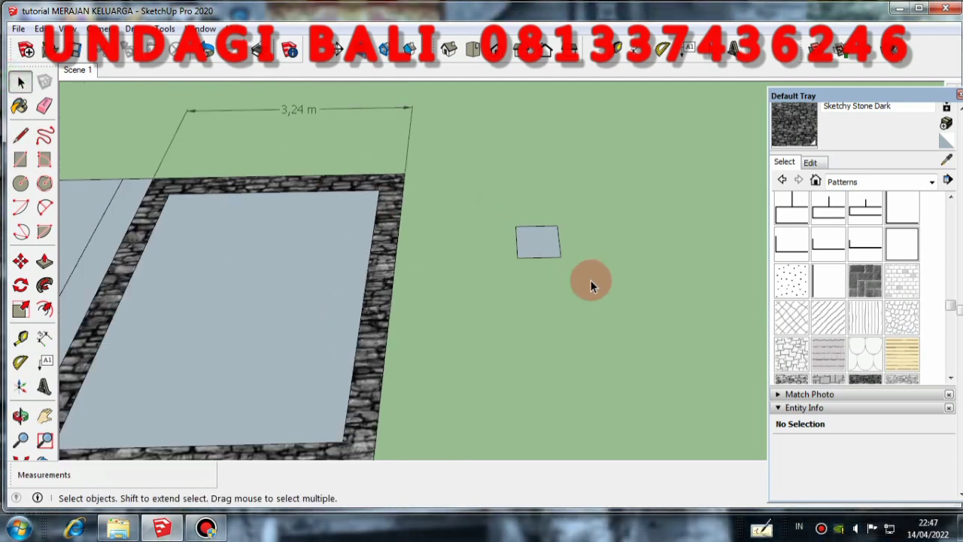
Step: Paint the area inside the stone border with Grass Dark Green from the landscaping materials
{"action": "left_click", "coordinate": [19, 106]}
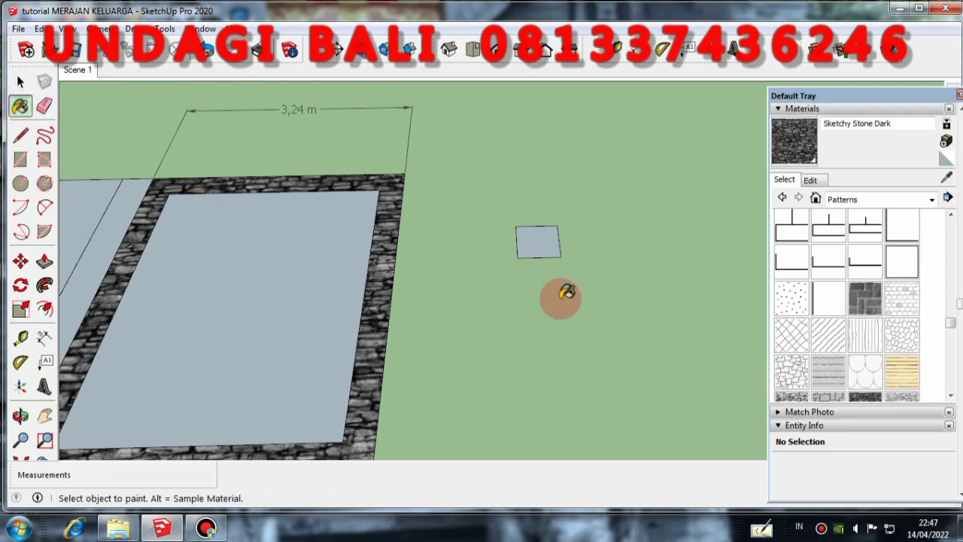
{"action": "left_click", "coordinate": [931, 200]}
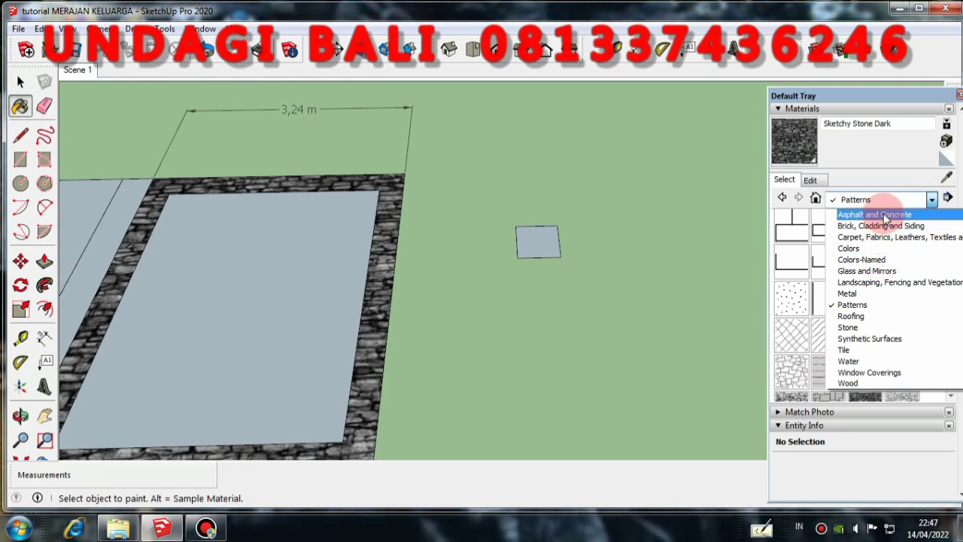
{"action": "left_click", "coordinate": [932, 283]}
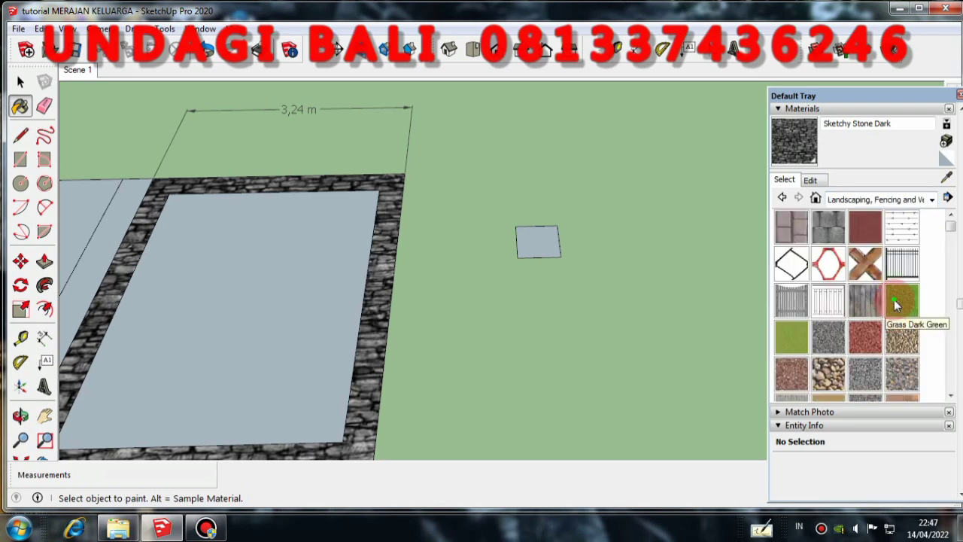
{"action": "left_click", "coordinate": [895, 303]}
{"action": "left_click", "coordinate": [253, 316]}
{"action": "mouse_move", "coordinate": [243, 308]}
{"action": "middle_mouse_down"}
{"action": "mouse_move", "coordinate": [384, 356]}
{"action": "mouse_move", "coordinate": [258, 204]}
{"action": "mouse_move", "coordinate": [350, 361]}
{"action": "mouse_move", "coordinate": [82, 155]}
{"action": "middle_mouse_up"}
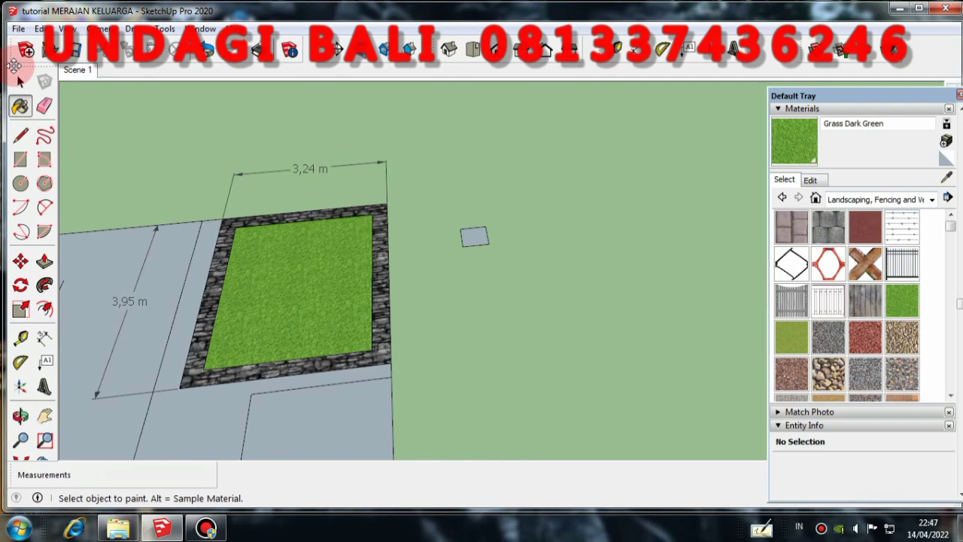
Step: Draw two connected lines beside the 0.50 m square, 0.85 m along the red axis and 0.92 m along the green axis
{"action": "left_click", "coordinate": [20, 82]}
{"action": "scroll", "coordinate": [420, 249], "scroll_direction": "up", "scroll_amount": 5}
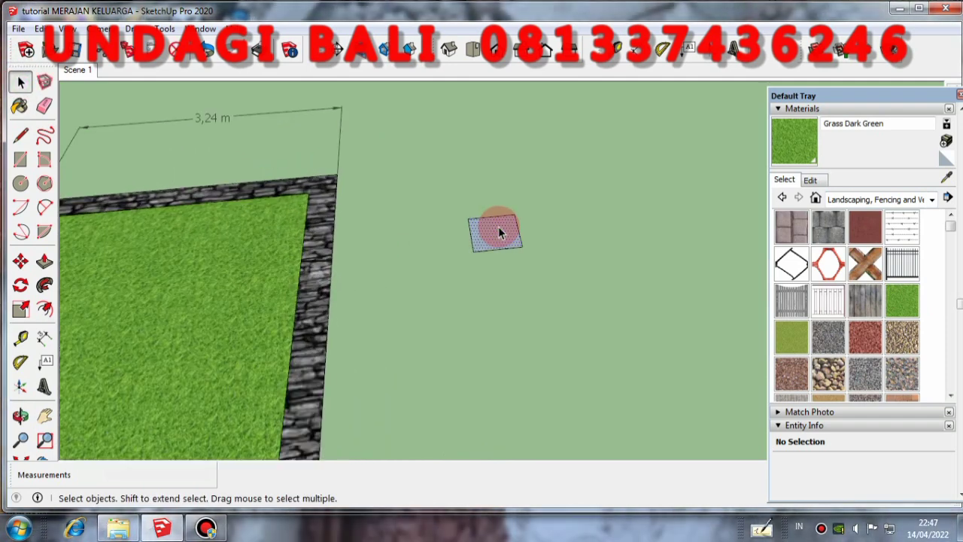
{"action": "left_click", "coordinate": [498, 229]}
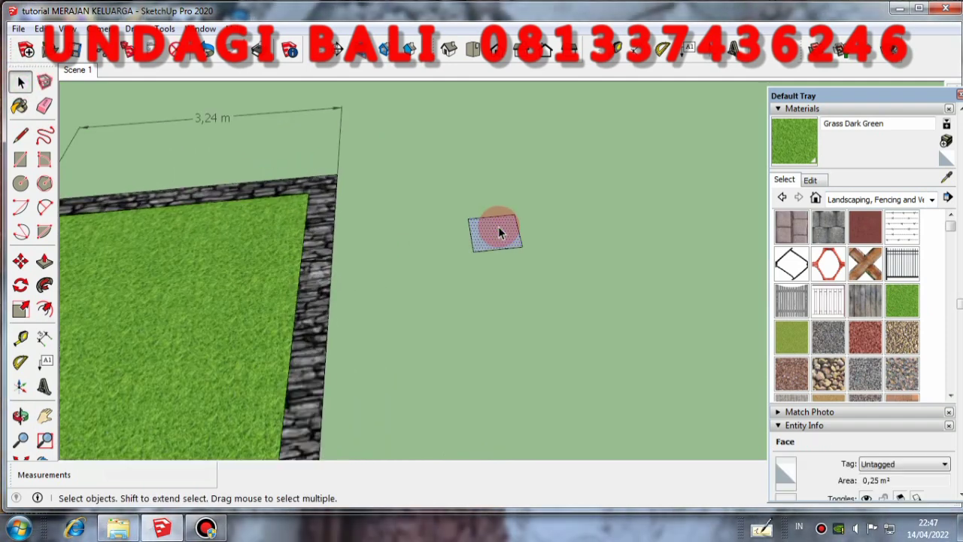
{"action": "left_click", "coordinate": [20, 134]}
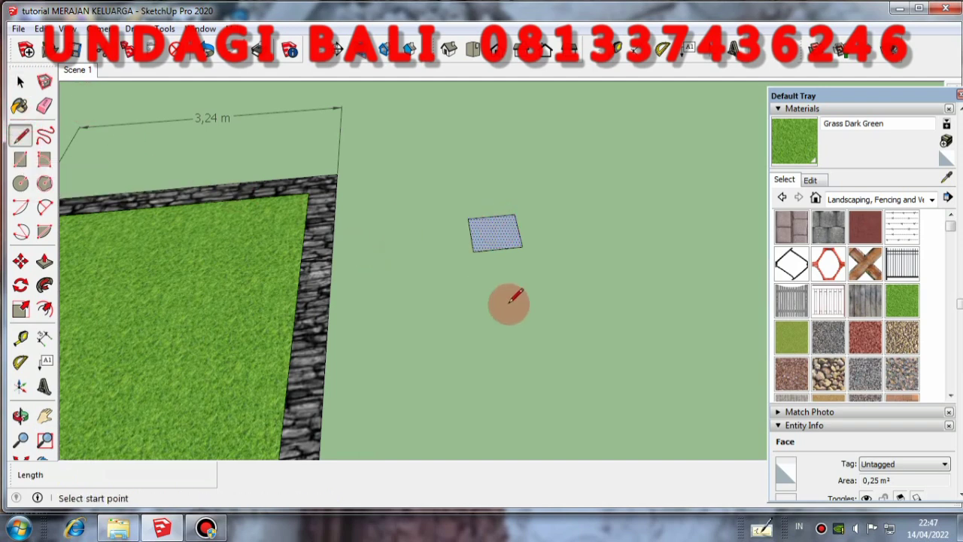
{"action": "left_click_drag", "start_coordinate": [510, 302], "coordinate": [566, 298]}
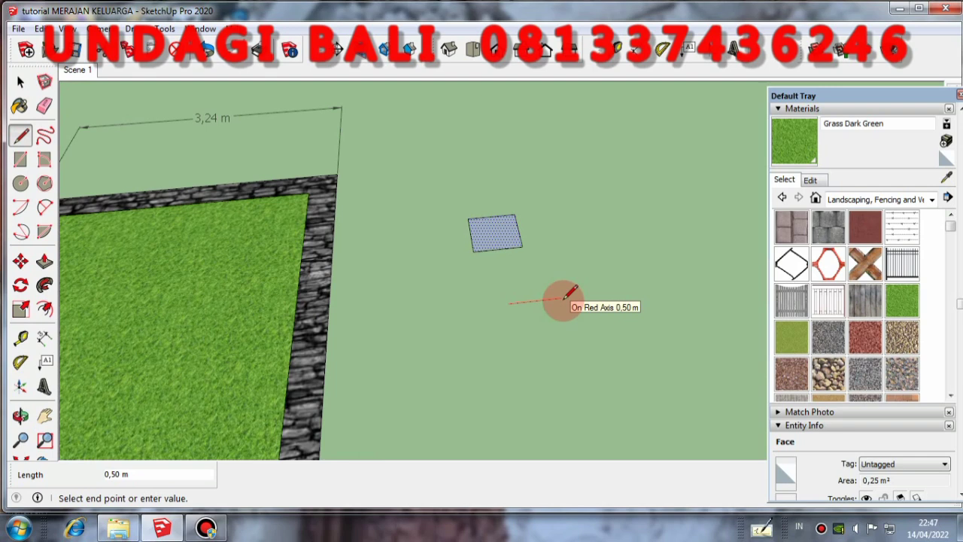
{"action": "type", "text": ",85"}
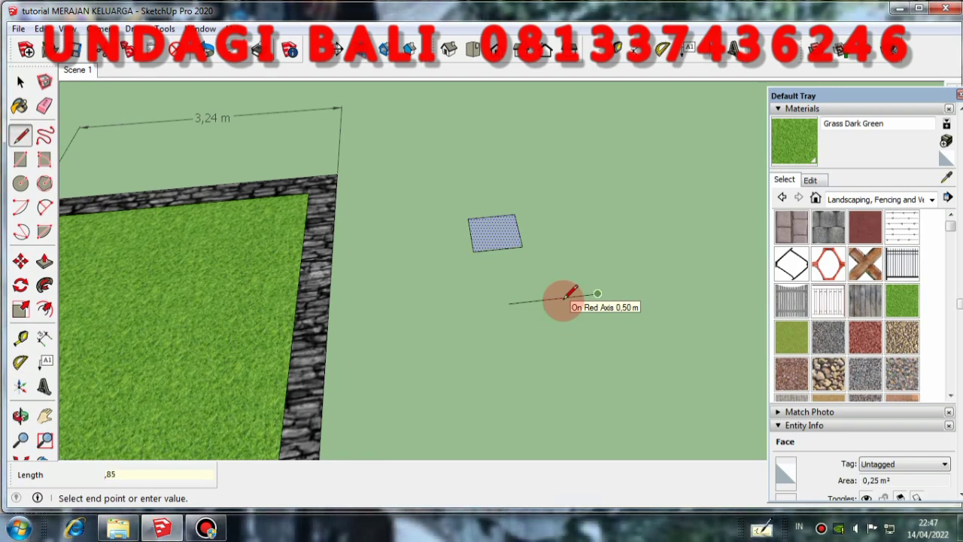
{"action": "key", "text": "Return"}
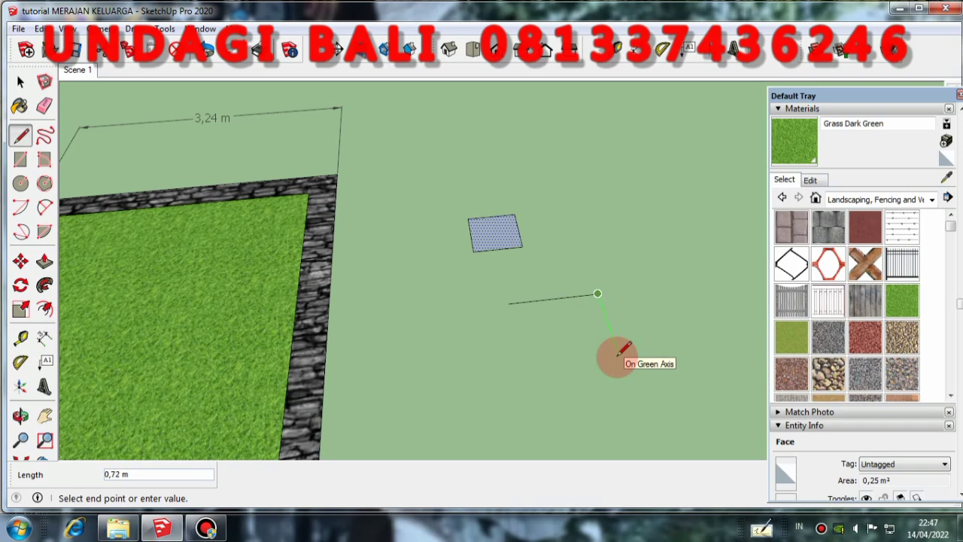
{"action": "type", "text": ",92"}
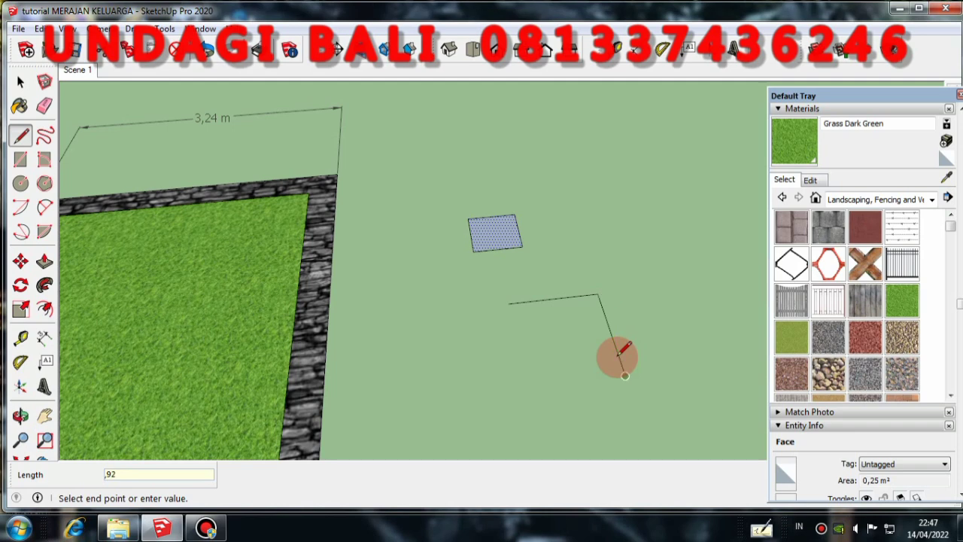
{"action": "key", "text": "Return"}
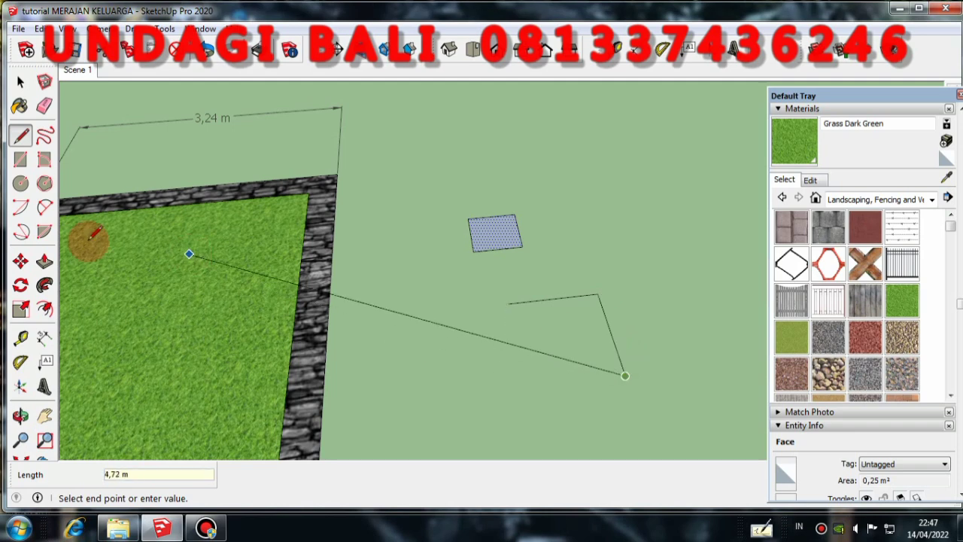
Step: Close the two connected lines into a 0.85 × 0.92 m rectangular face spanning their free ends
{"action": "left_click", "coordinate": [20, 158]}
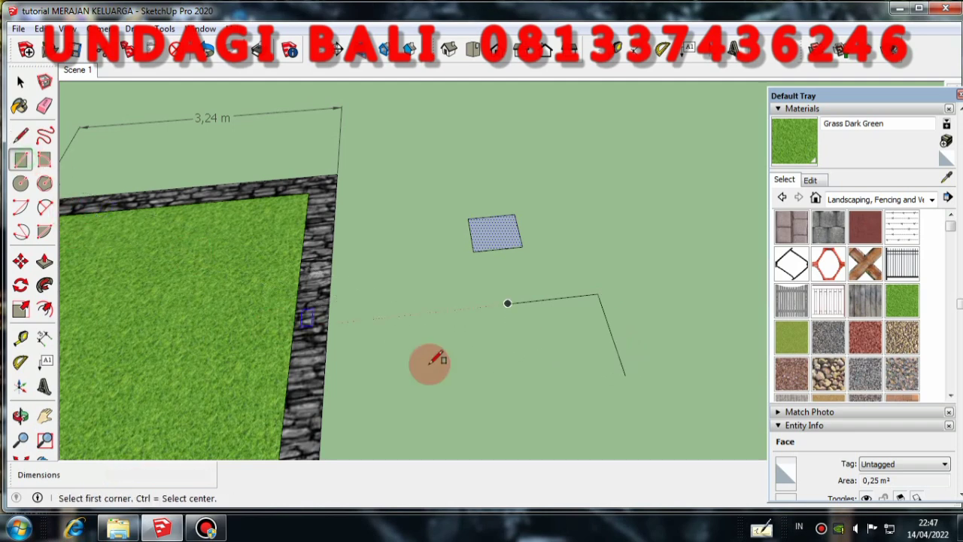
{"action": "left_click", "coordinate": [624, 373]}
{"action": "left_click", "coordinate": [508, 303]}
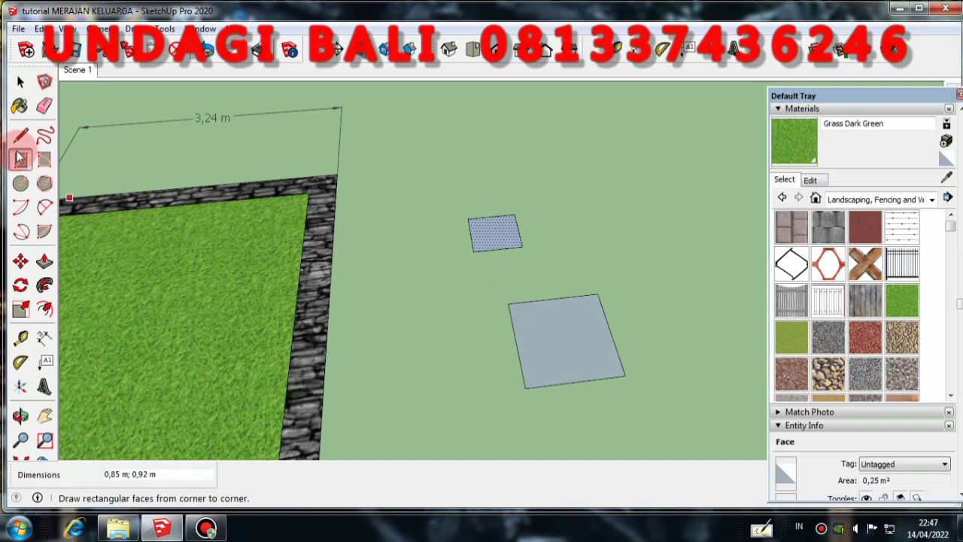
Step: Divide the 0.85 × 0.92 m rectangle with one full 0.92 m line and two cross lines about 0.59 m long across its wider part
{"action": "scroll", "coordinate": [527, 326], "scroll_direction": "up", "scroll_amount": 3}
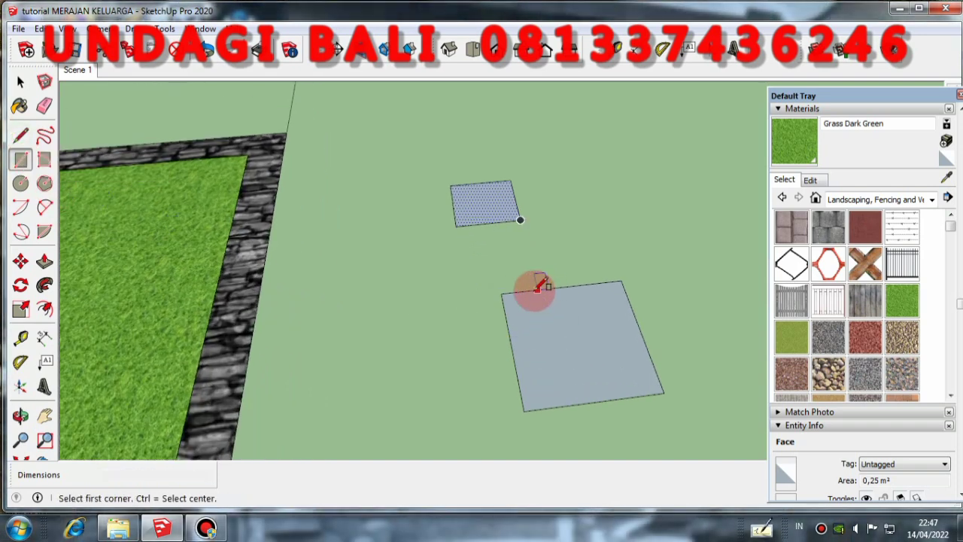
{"action": "left_click", "coordinate": [22, 132]}
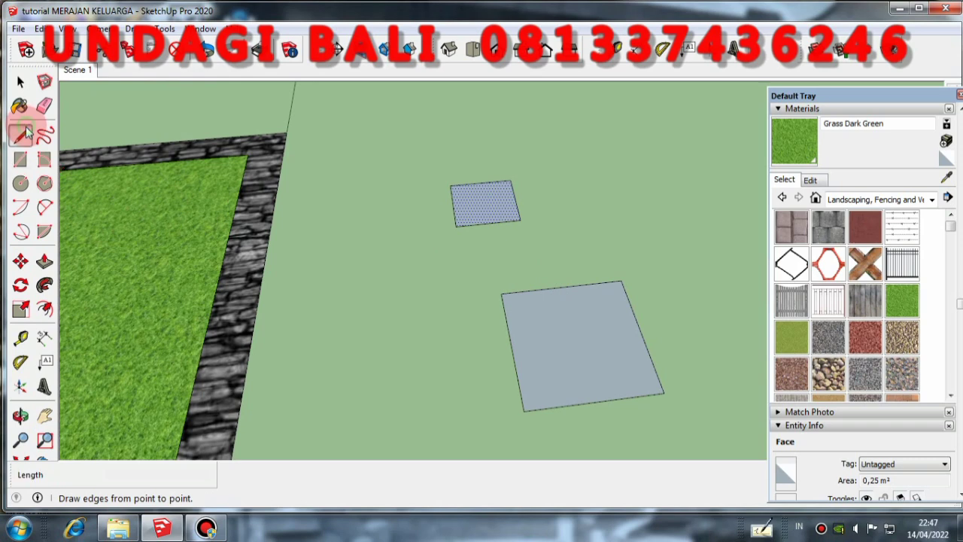
{"action": "left_click", "coordinate": [538, 290]}
{"action": "left_click", "coordinate": [566, 405]}
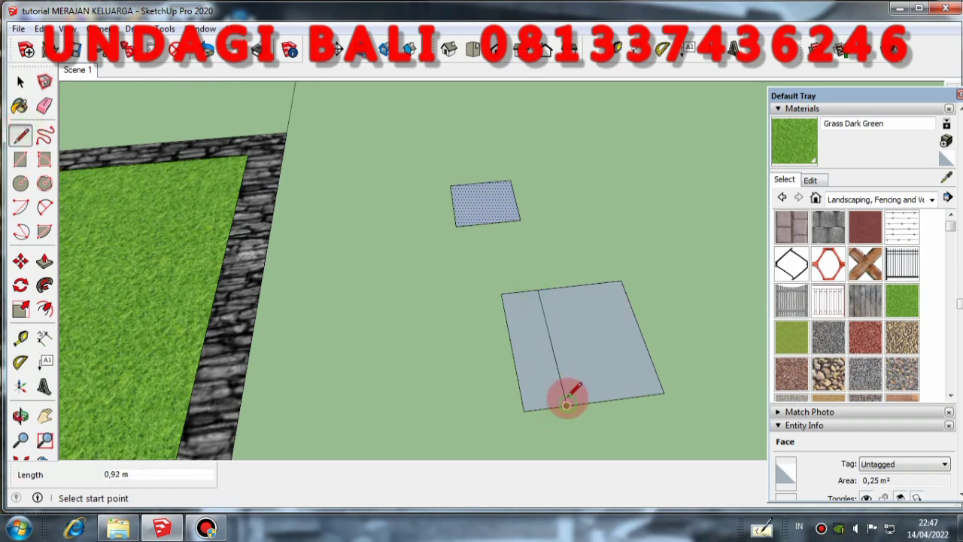
{"action": "left_click", "coordinate": [545, 321]}
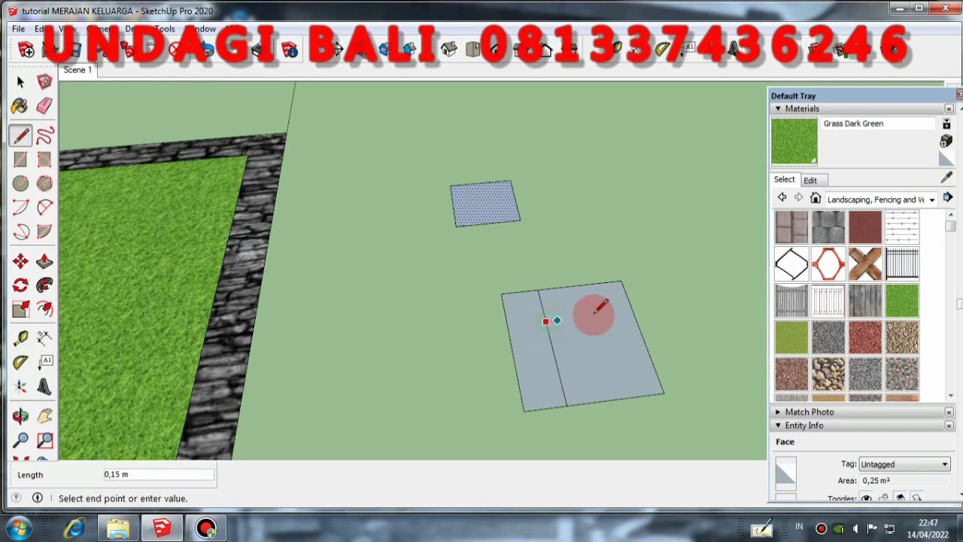
{"action": "left_click", "coordinate": [631, 311]}
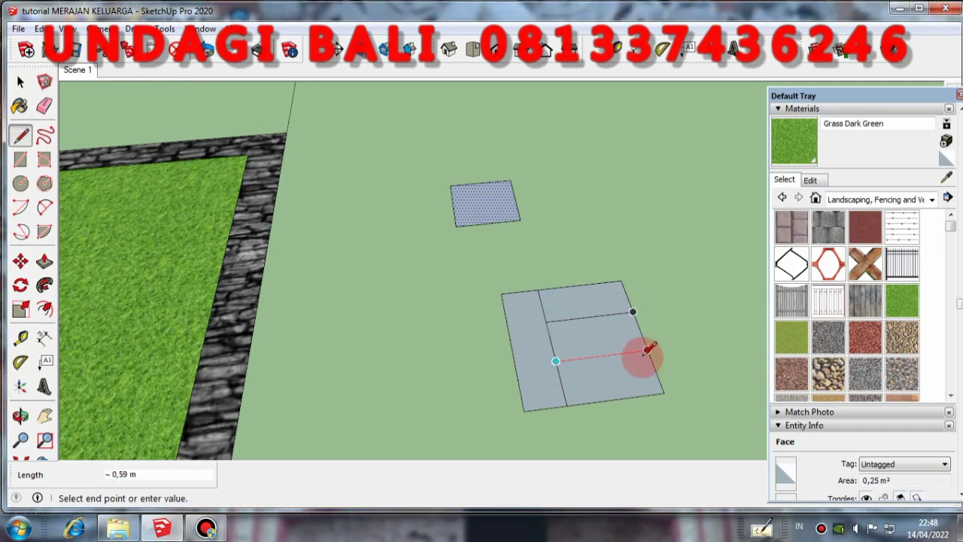
{"action": "scroll", "coordinate": [527, 214], "scroll_direction": "down", "scroll_amount": 3}
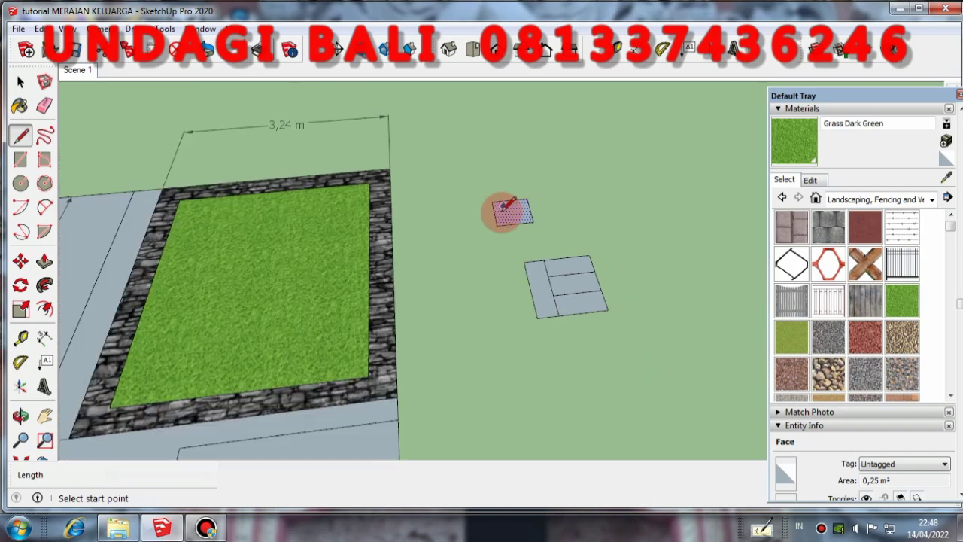
Step: Copy the 0.50 m square with its edges about 0.82 m along the red axis toward the grass area
{"action": "left_click", "coordinate": [20, 81]}
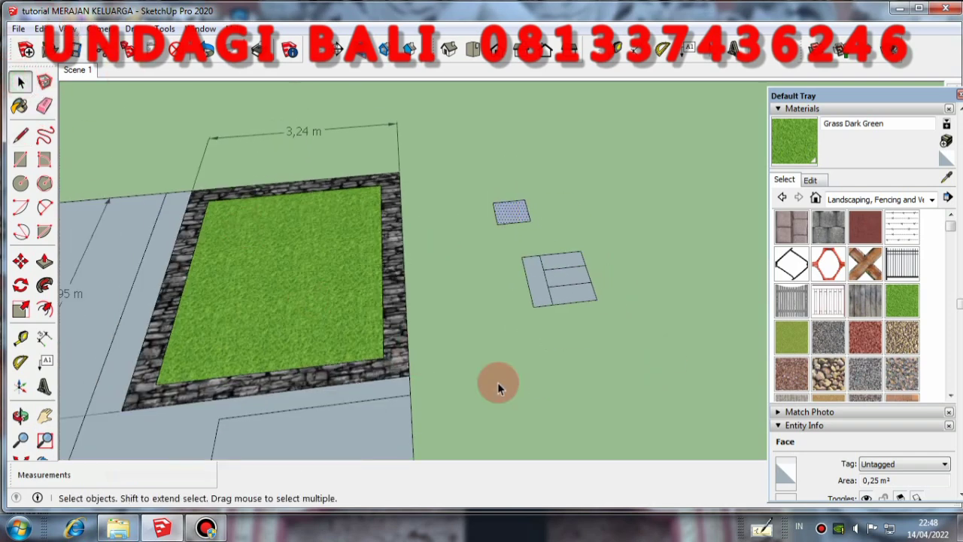
{"action": "left_click", "coordinate": [20, 137]}
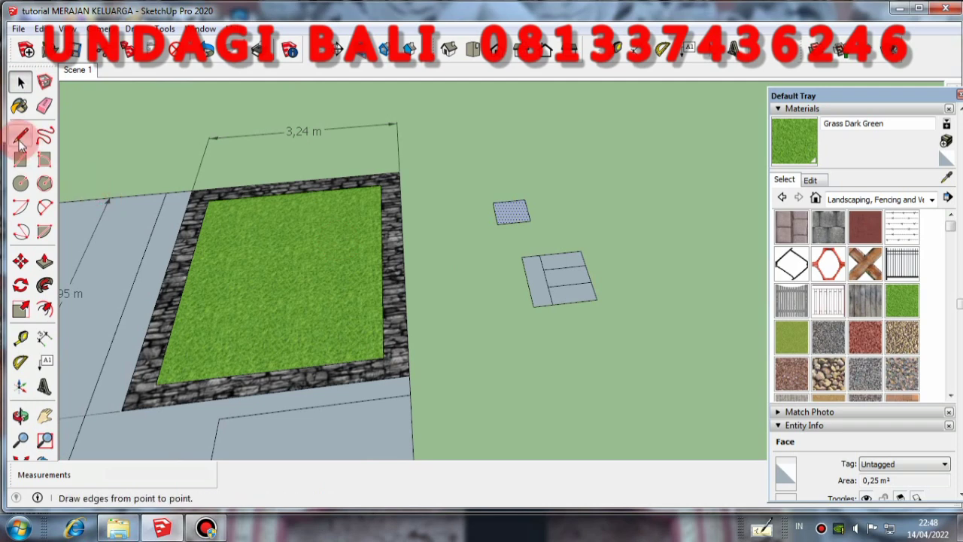
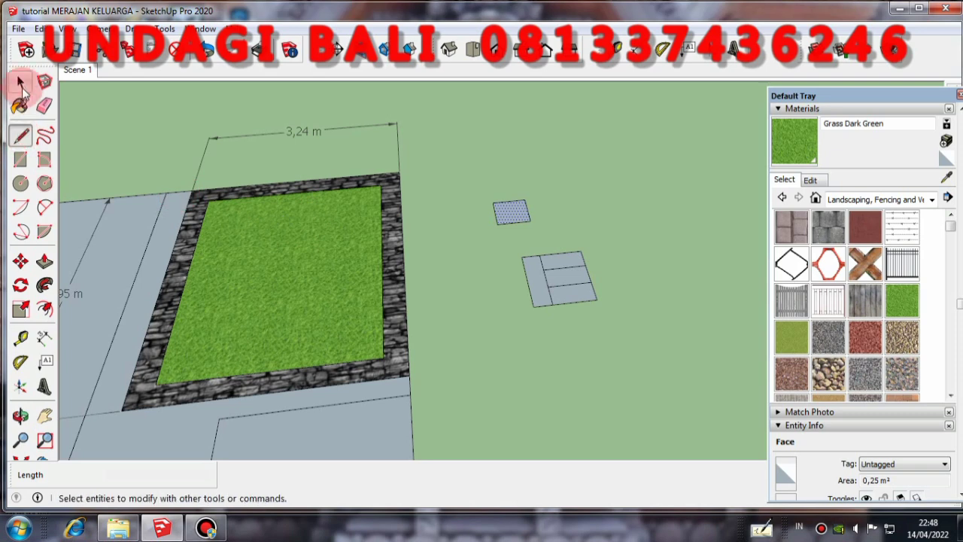
{"action": "left_click", "coordinate": [21, 82]}
{"action": "scroll", "coordinate": [489, 226], "scroll_direction": "up", "scroll_amount": 2}
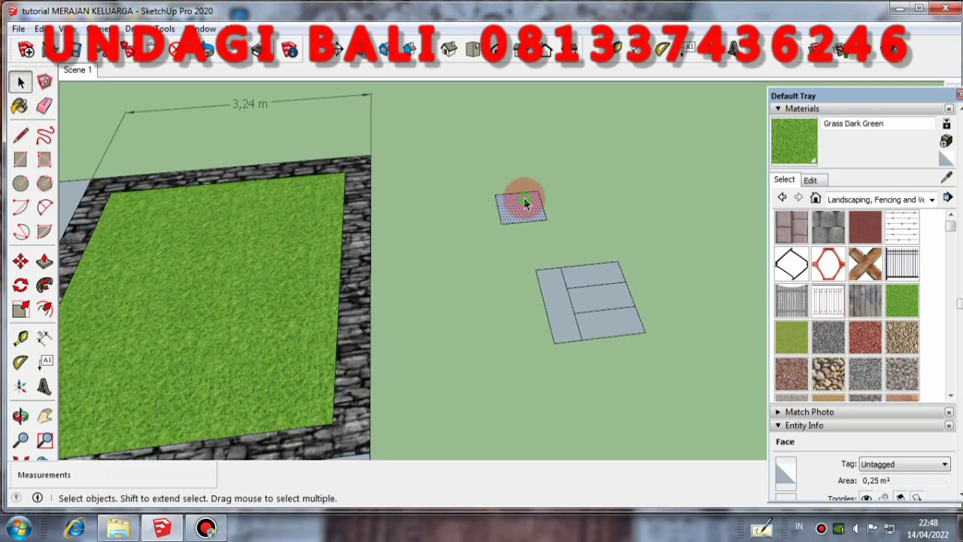
{"action": "double_click", "coordinate": [521, 204]}
{"action": "left_click", "coordinate": [21, 260]}
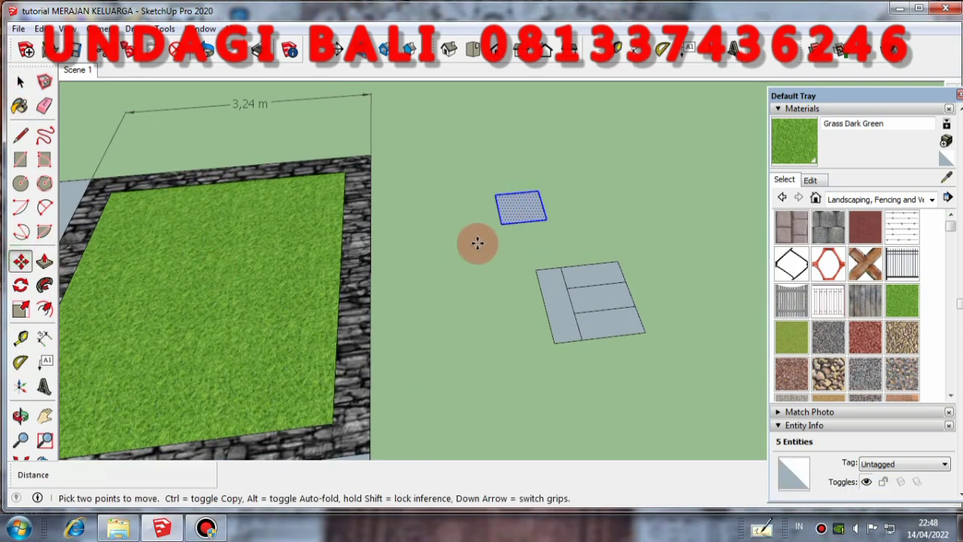
{"action": "left_click", "coordinate": [499, 226]}
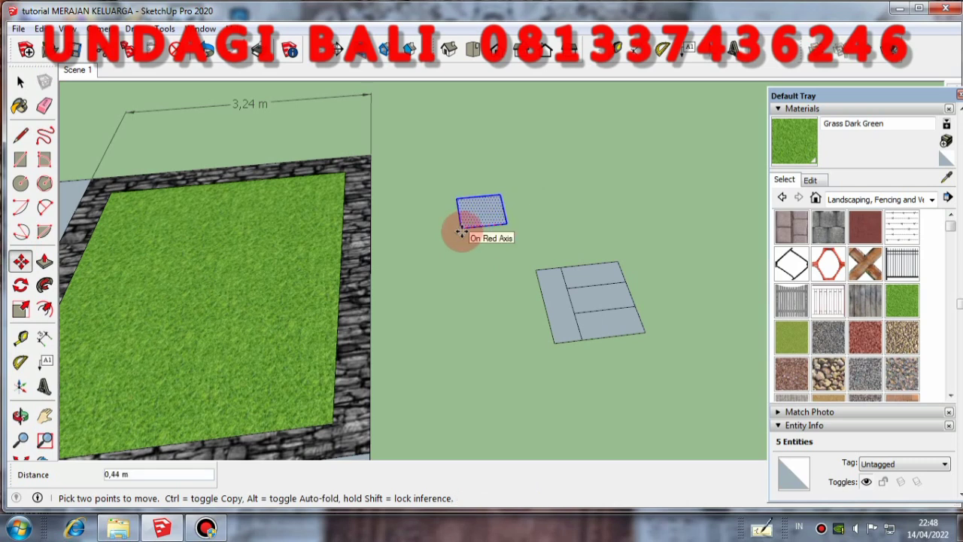
{"action": "key", "text": "ctrl"}
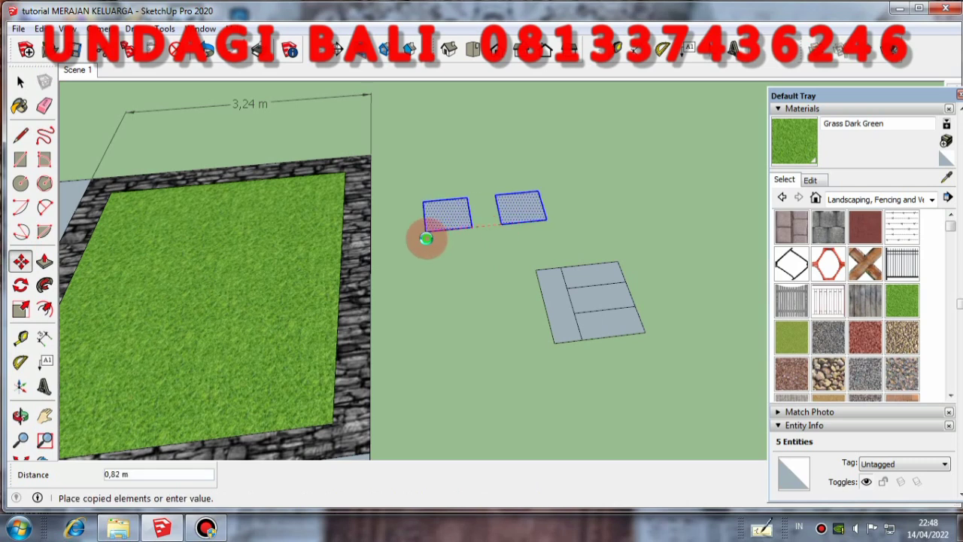
{"action": "left_click", "coordinate": [426, 238]}
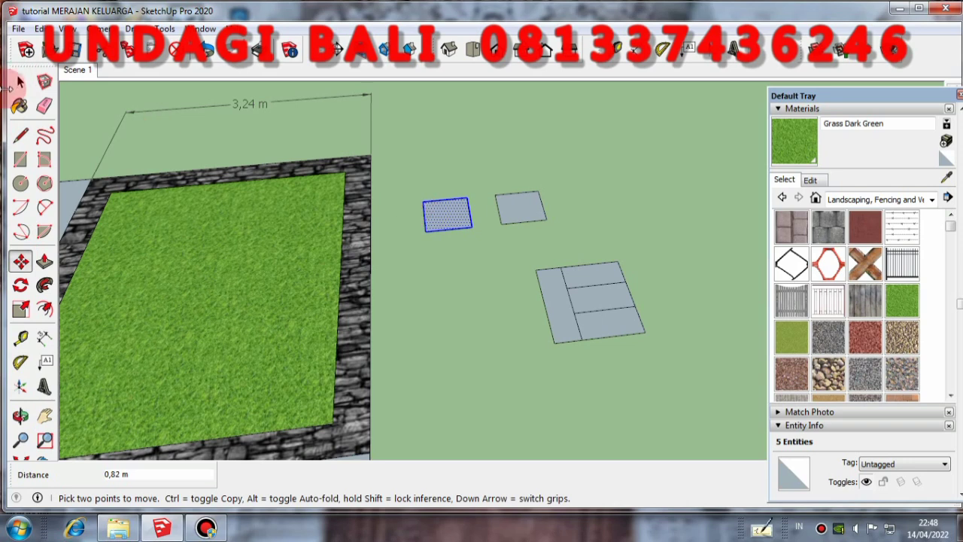
Step: Make the copied square and the original 0.50 m square two separate groups
{"action": "left_click", "coordinate": [18, 82]}
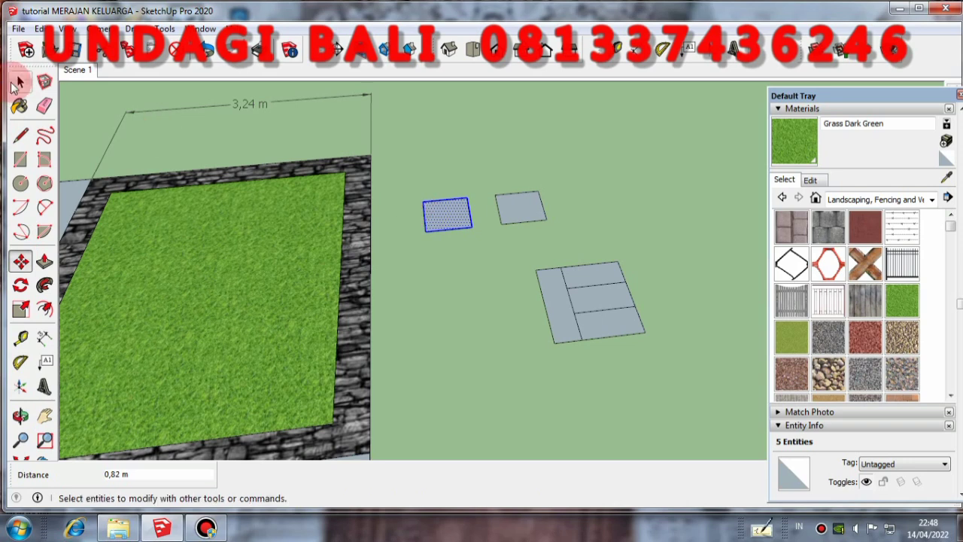
{"action": "right_click", "coordinate": [441, 216]}
{"action": "left_click", "coordinate": [469, 338]}
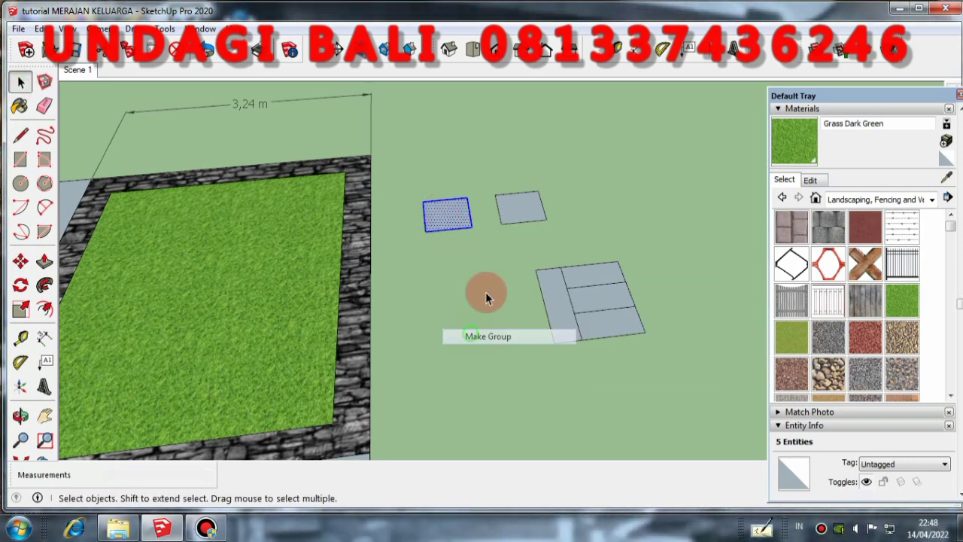
{"action": "left_click", "coordinate": [525, 203]}
{"action": "right_click", "coordinate": [523, 202]}
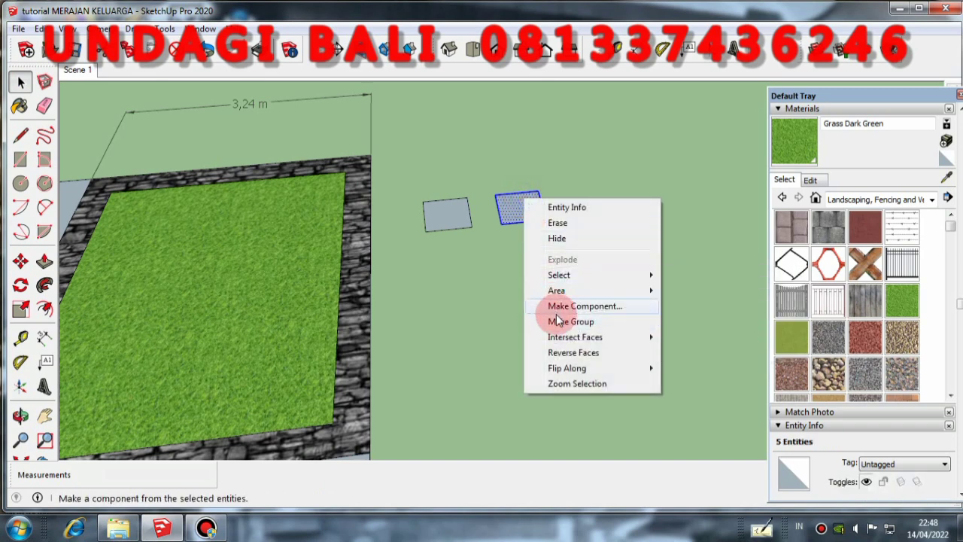
Step: Group the second small rectangle beside the grass plot, and make the subdivided rectangle below it a separate group
{"action": "left_click", "coordinate": [556, 322]}
{"action": "left_click", "coordinate": [564, 277]}
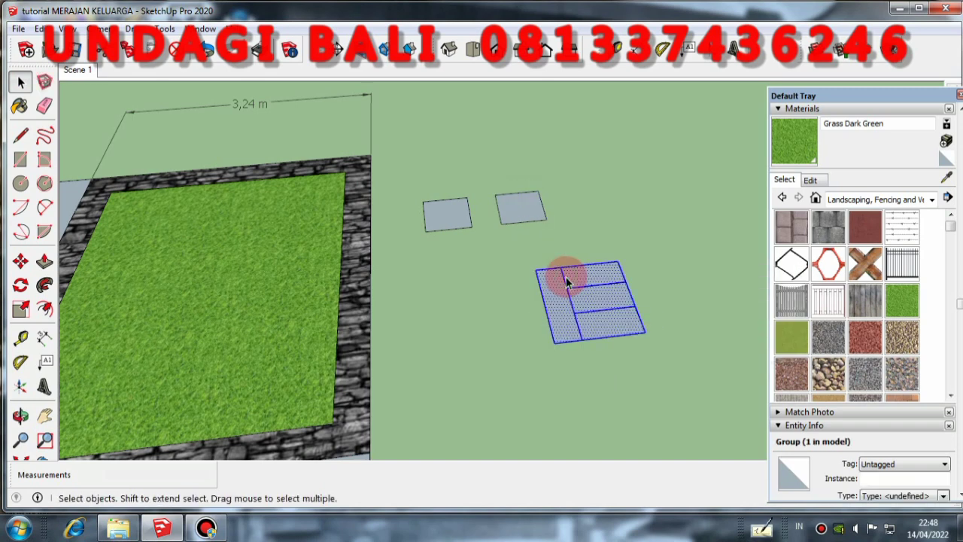
{"action": "right_click", "coordinate": [567, 282]}
{"action": "left_click", "coordinate": [609, 403]}
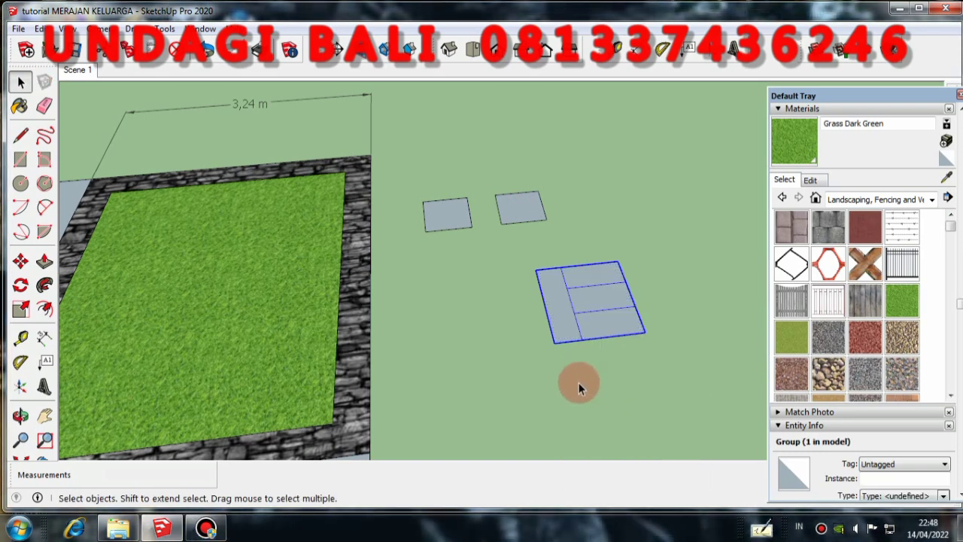
Step: Draw a 0.85 m by 0.75 m rectangle on the ground beside the subdivided group, starting from two guide edges
{"action": "left_click", "coordinate": [21, 134]}
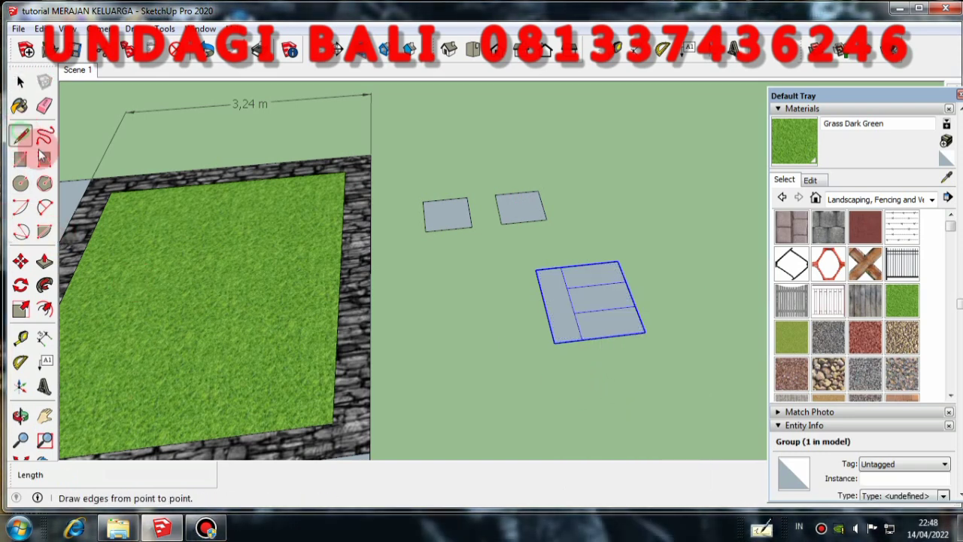
{"action": "left_click", "coordinate": [431, 283]}
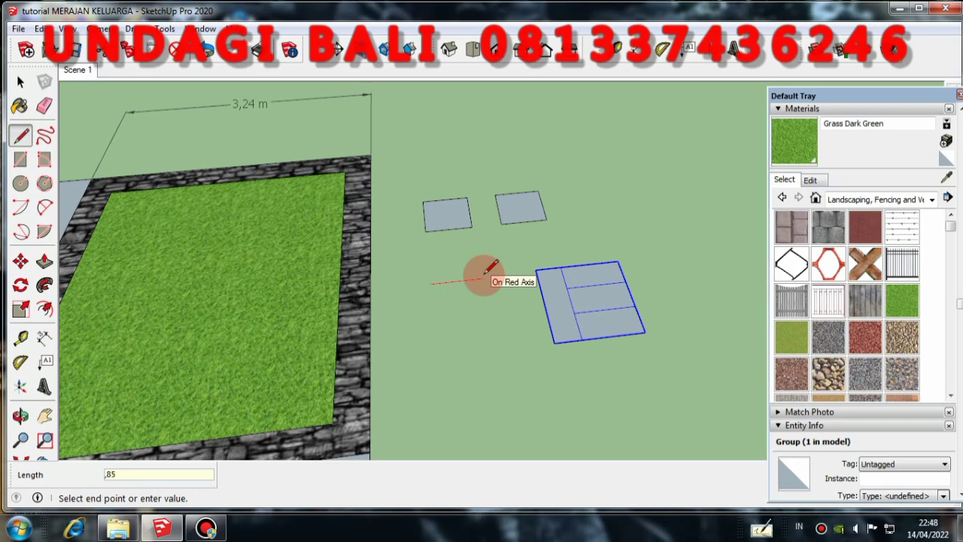
{"action": "key", "text": "Return"}
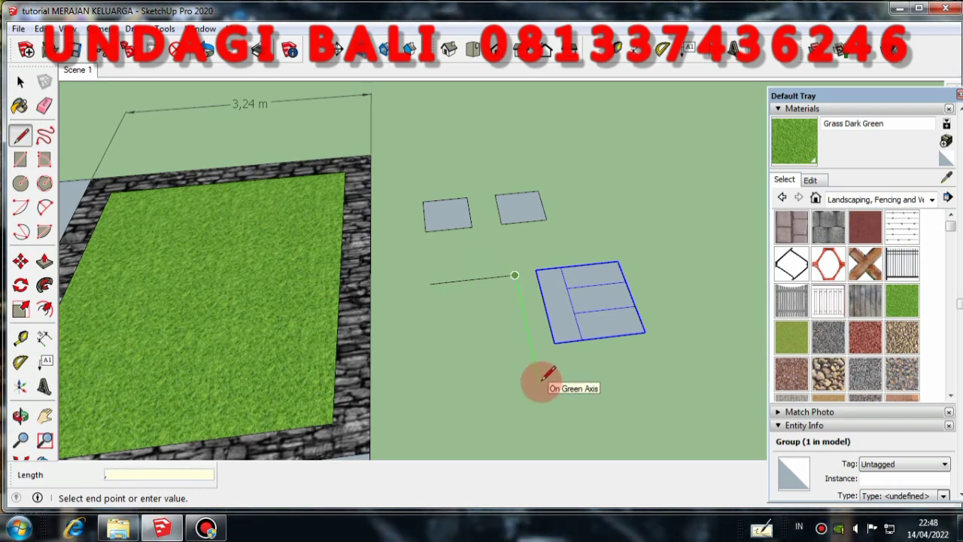
{"action": "left_click", "coordinate": [21, 158]}
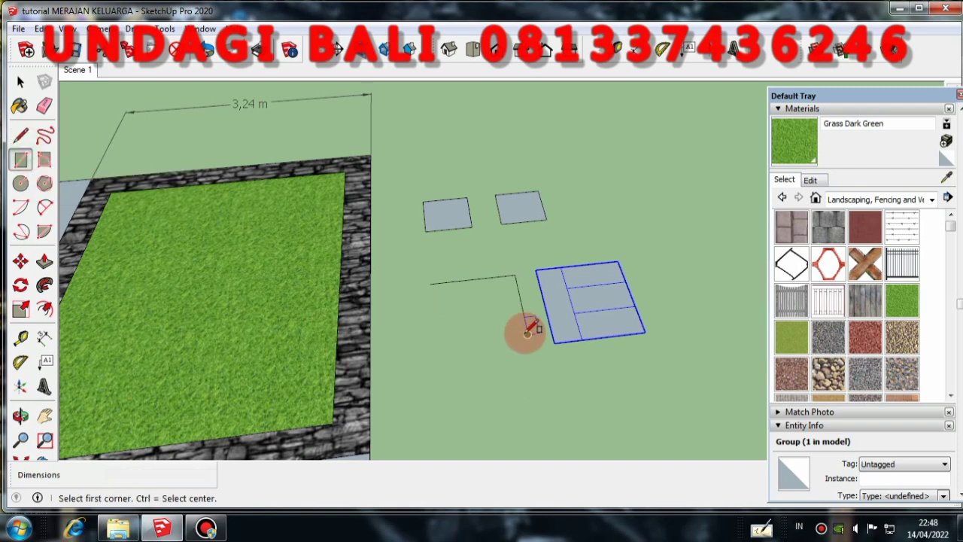
{"action": "left_click", "coordinate": [527, 334]}
{"action": "left_click", "coordinate": [430, 276]}
Step: Make the 0.85 m by 0.75 m rectangle's face and edges a group
{"action": "left_click", "coordinate": [22, 80]}
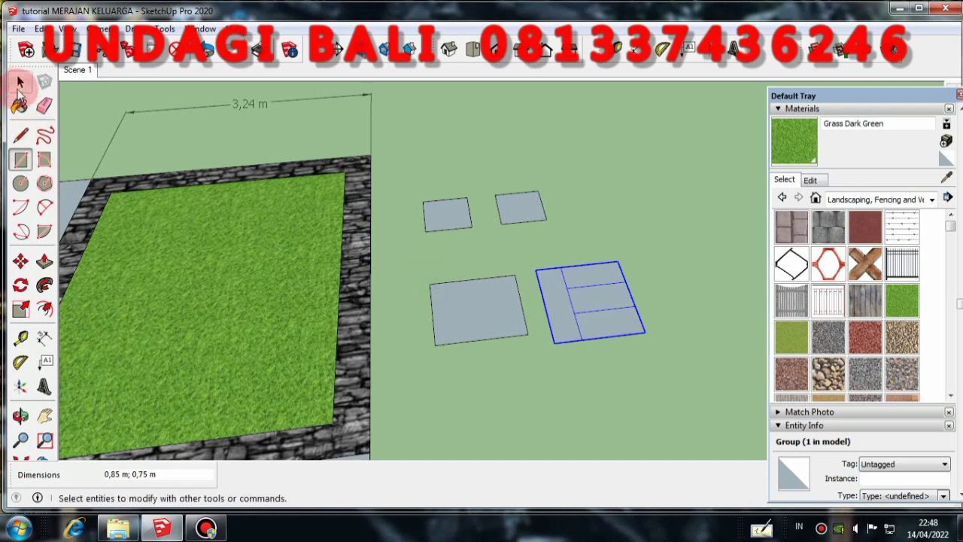
{"action": "key", "text": "r"}
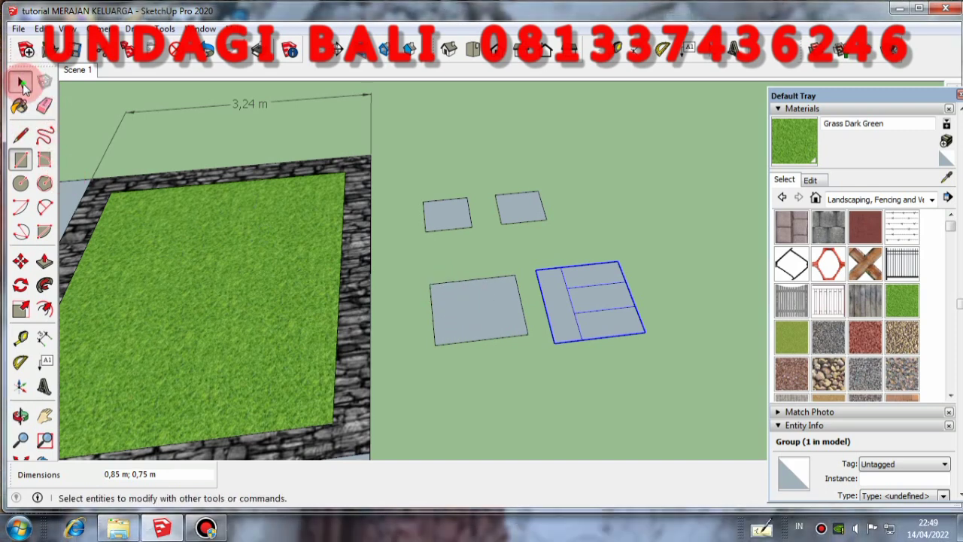
{"action": "left_click", "coordinate": [22, 80]}
{"action": "double_click", "coordinate": [479, 320]}
{"action": "right_click", "coordinate": [481, 319]}
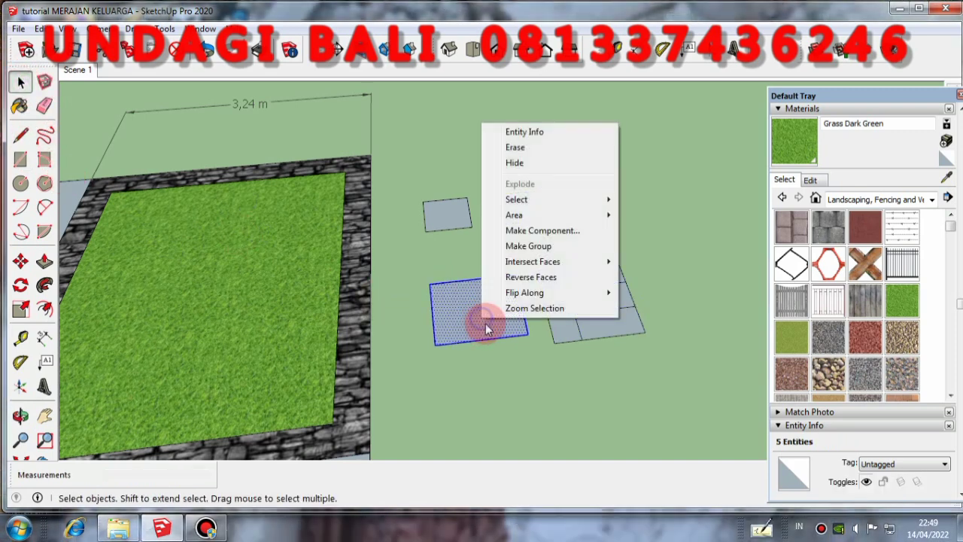
{"action": "left_click", "coordinate": [526, 246]}
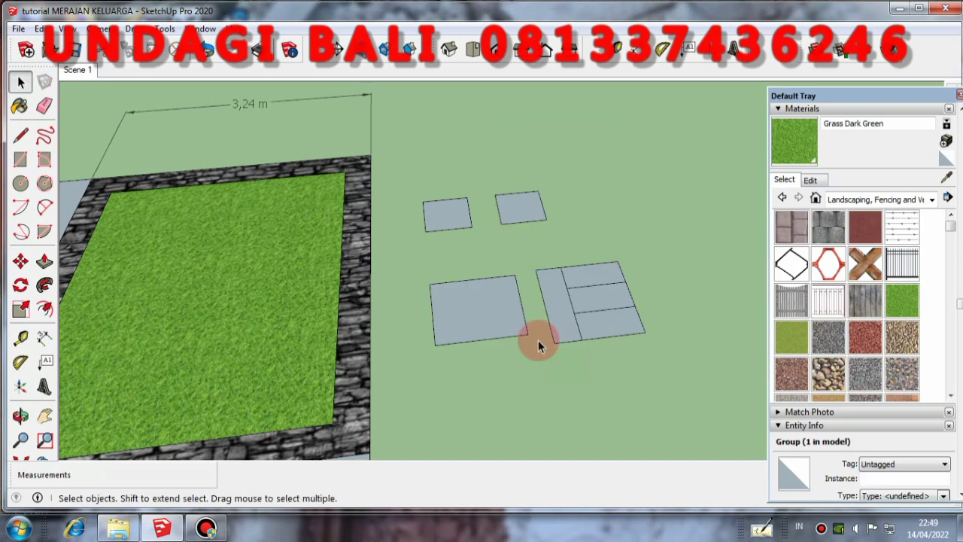
{"action": "left_click", "coordinate": [540, 241]}
Step: Draw a 0.68 m by 0.48 m rectangle on the ground in front of the other groups, starting from two guide edges
{"action": "middle_click_drag", "start_coordinate": [541, 241], "coordinate": [563, 240]}
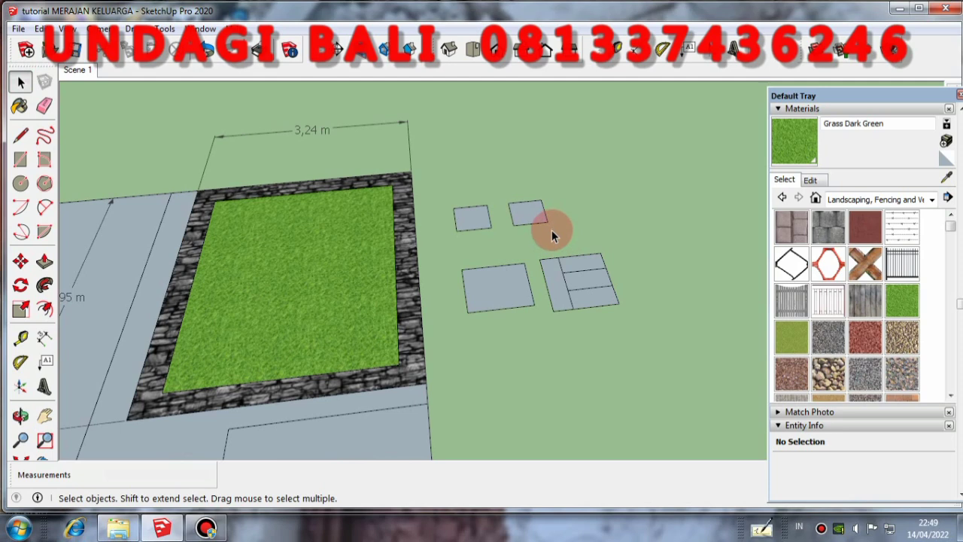
{"action": "left_click", "coordinate": [21, 135]}
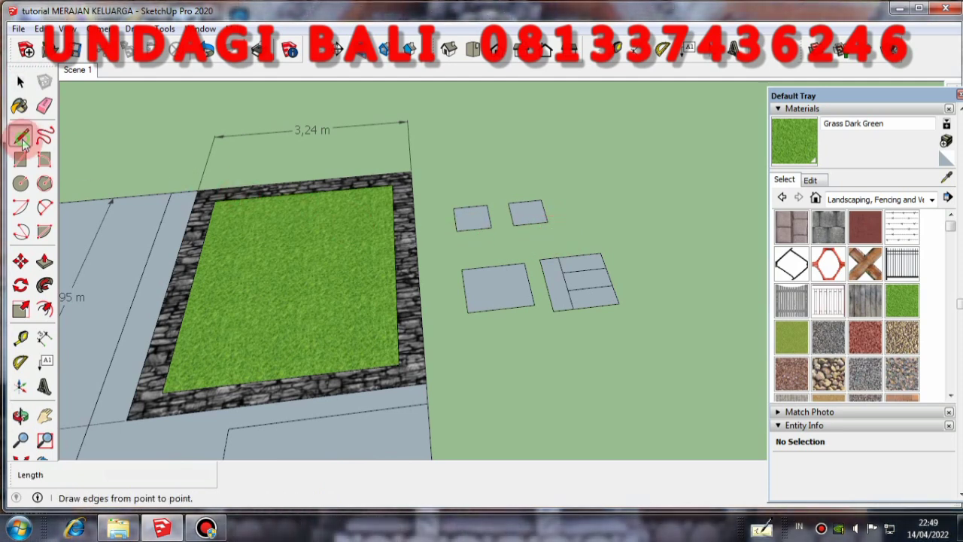
{"action": "left_click", "coordinate": [511, 374]}
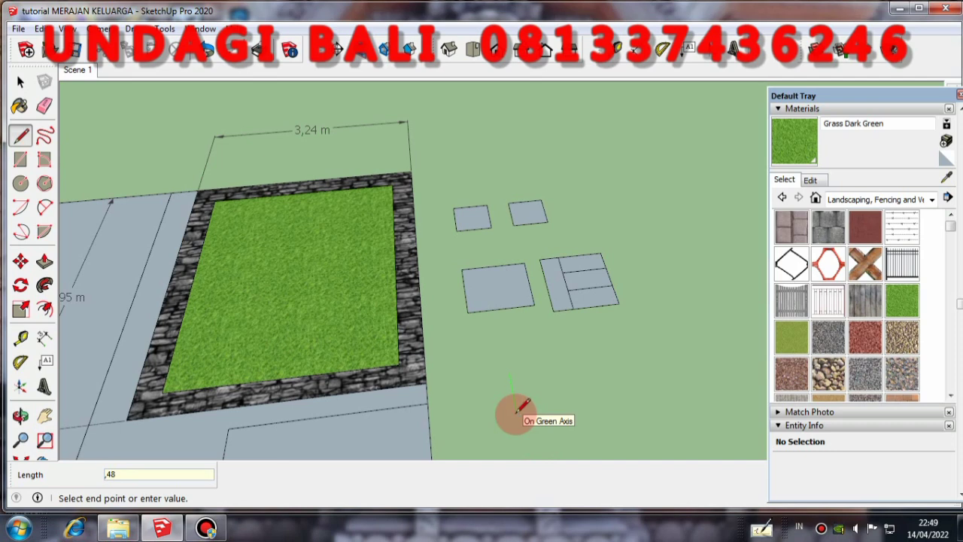
{"action": "key", "text": "Return"}
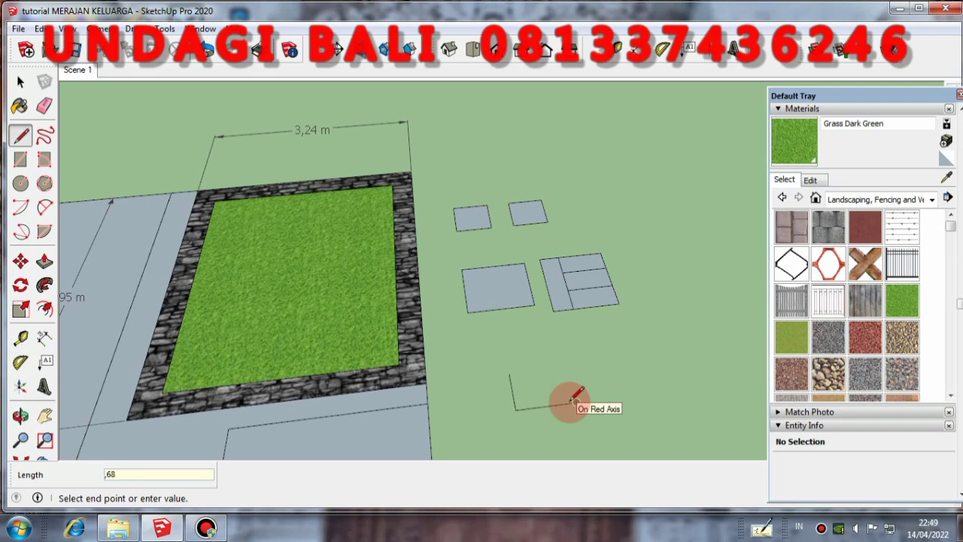
{"action": "key", "text": "Return"}
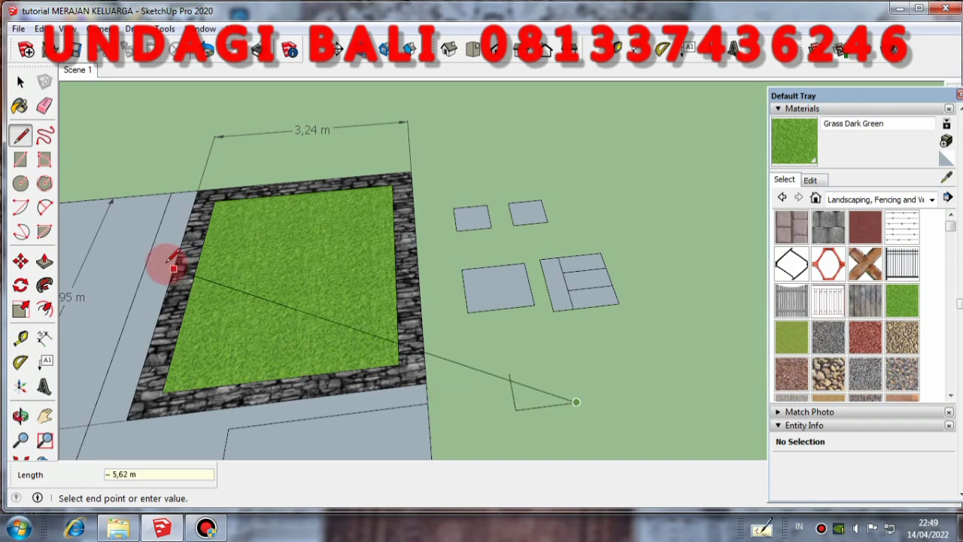
{"action": "left_click", "coordinate": [19, 160]}
{"action": "scroll", "coordinate": [522, 414], "scroll_direction": "up", "scroll_amount": 2}
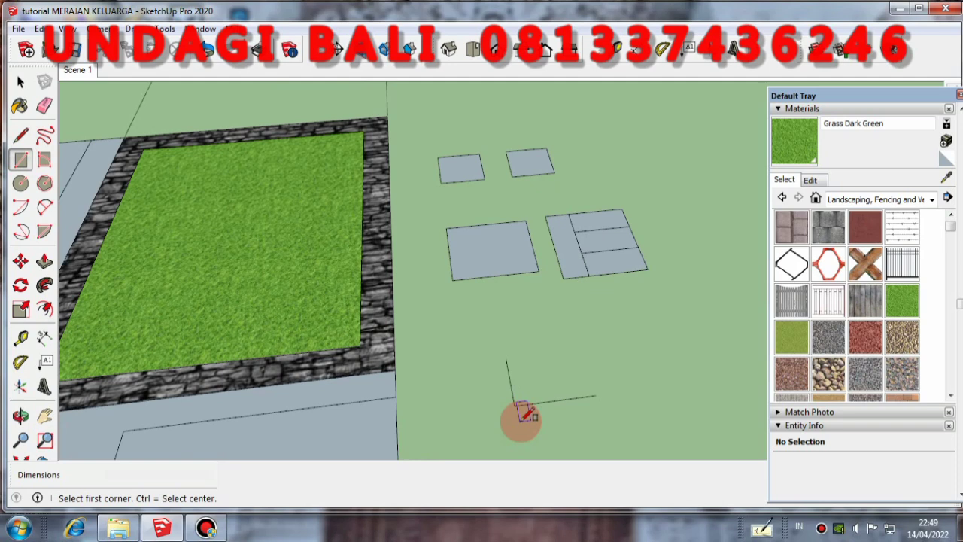
{"action": "left_click", "coordinate": [597, 392]}
{"action": "left_click", "coordinate": [505, 353]}
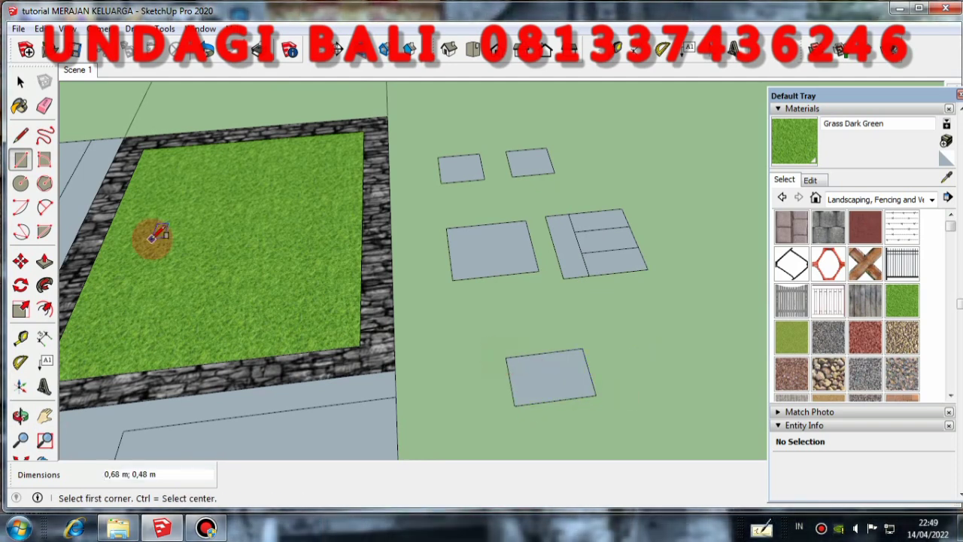
Step: Make the 0.68 m by 0.48 m rectangle's face and edges a group
{"action": "left_click", "coordinate": [20, 82]}
{"action": "scroll", "coordinate": [313, 242], "scroll_direction": "down", "scroll_amount": 3}
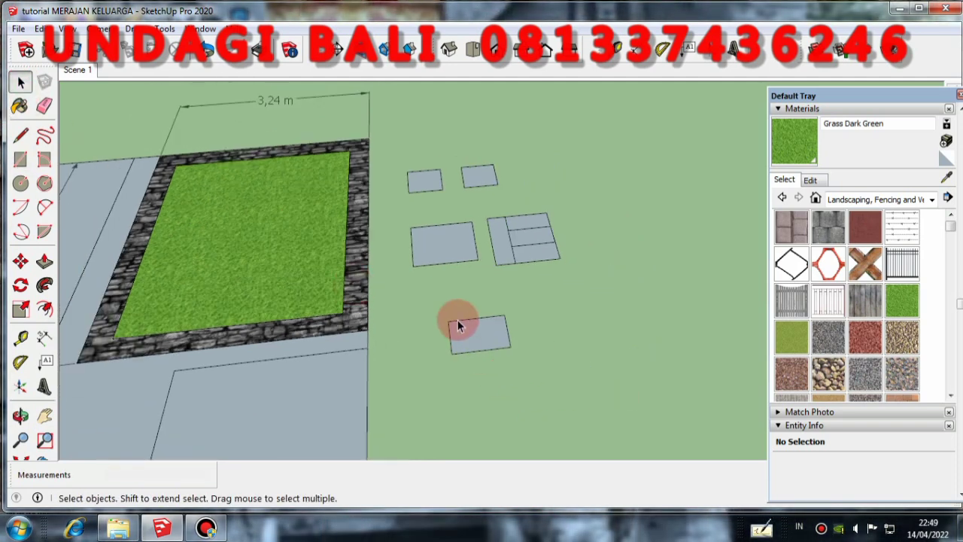
{"action": "double_click", "coordinate": [461, 325]}
{"action": "right_click", "coordinate": [462, 327]}
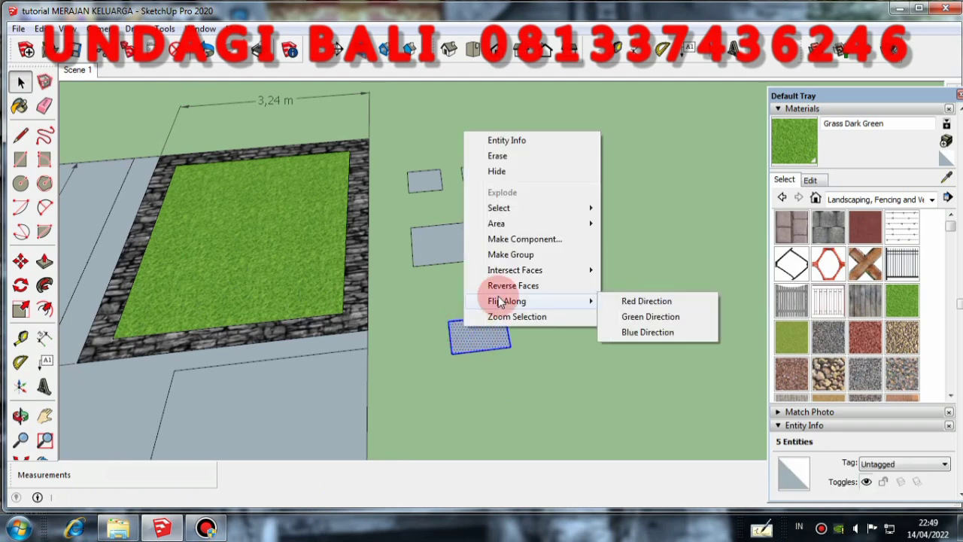
{"action": "left_click", "coordinate": [515, 254]}
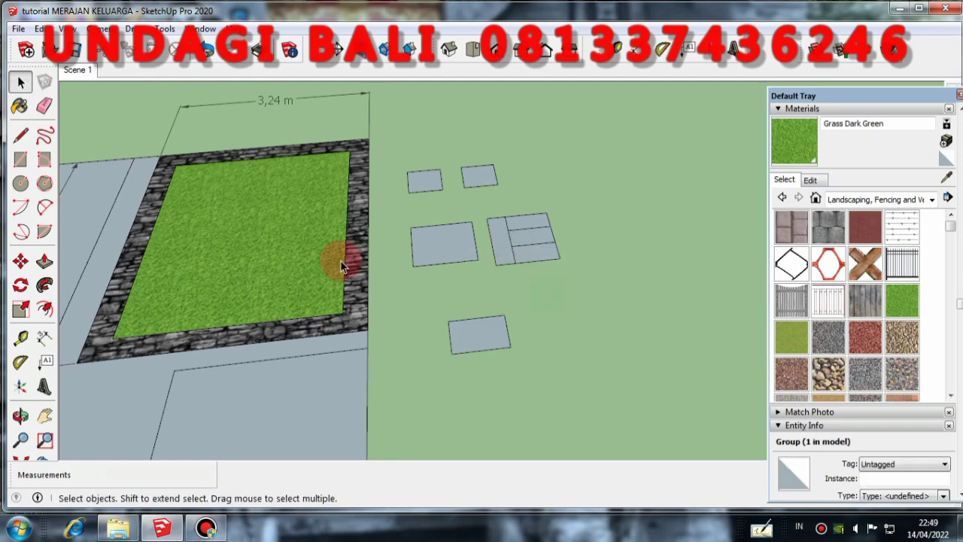
{"action": "left_click", "coordinate": [437, 272]}
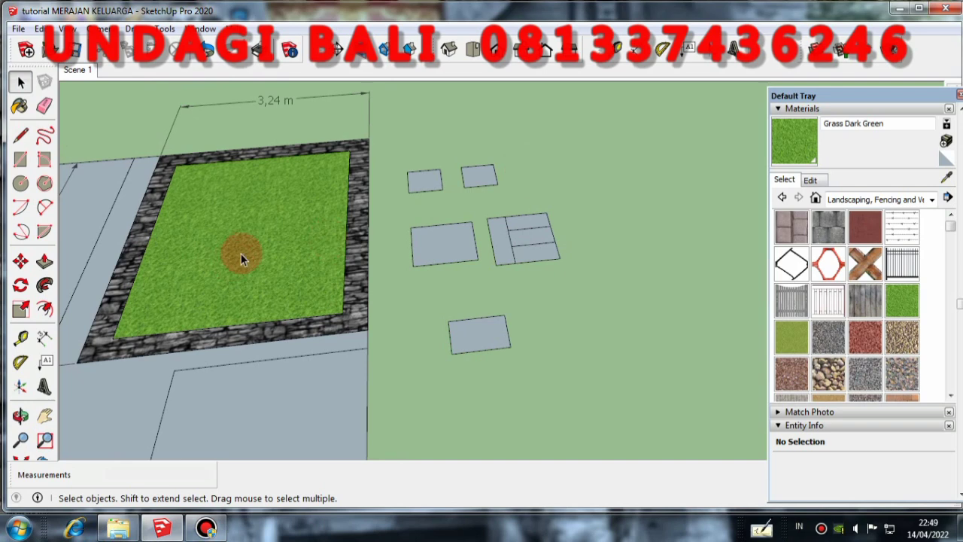
{"action": "scroll", "coordinate": [595, 275], "scroll_direction": "down", "scroll_amount": 2}
{"action": "middle_click_drag", "start_coordinate": [595, 275], "coordinate": [507, 259]}
{"action": "scroll", "coordinate": [503, 271], "scroll_direction": "up", "scroll_amount": 2}
{"action": "scroll", "coordinate": [504, 265], "scroll_direction": "up", "scroll_amount": 2}
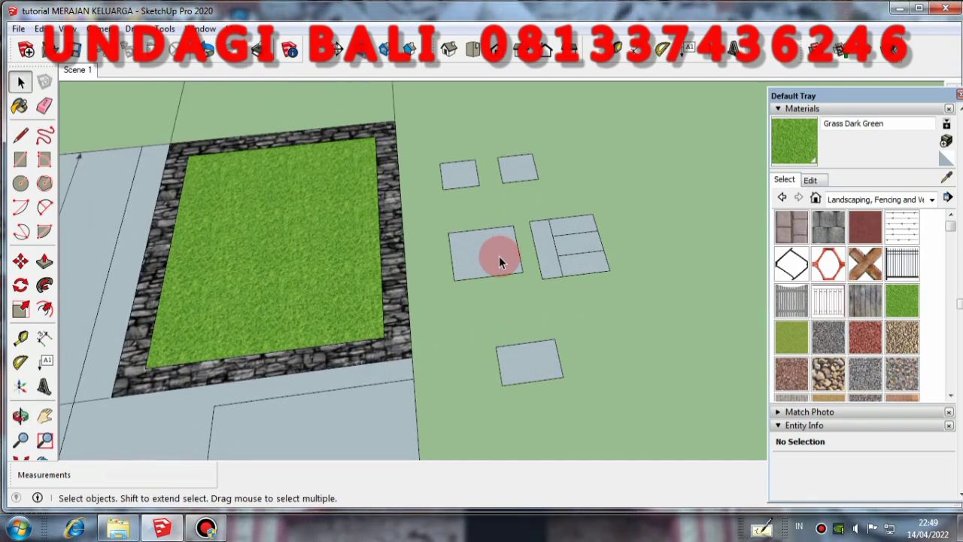
{"action": "right_click", "coordinate": [499, 256]}
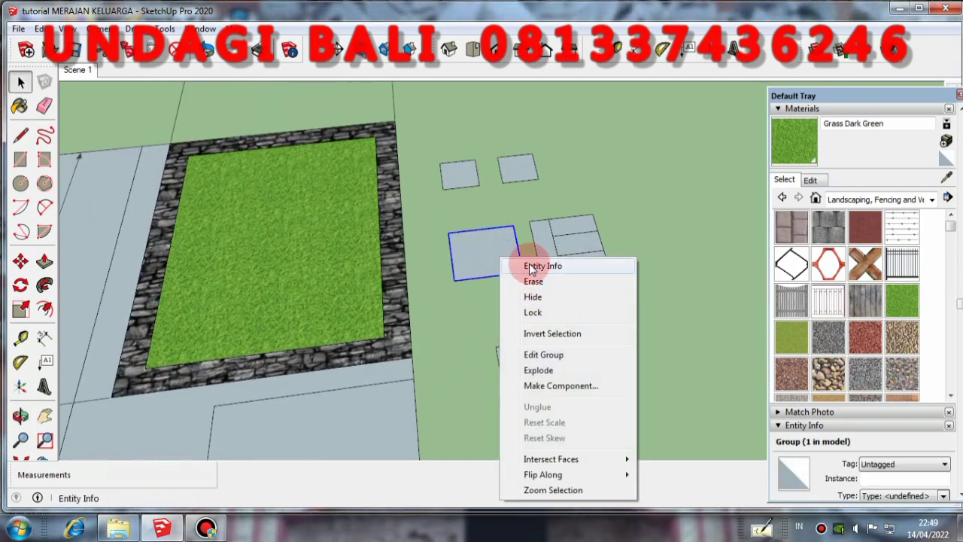
{"action": "left_click", "coordinate": [530, 208]}
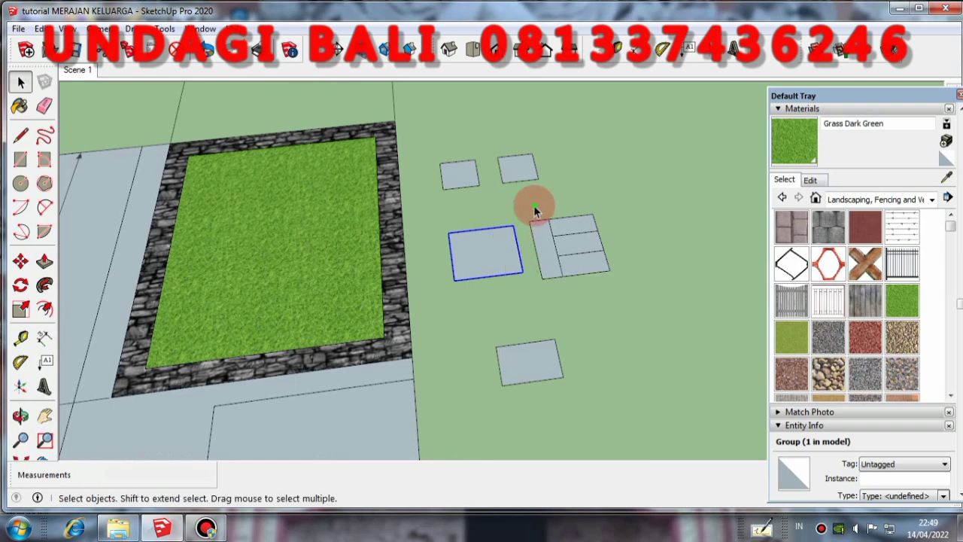
{"action": "left_click", "coordinate": [533, 205]}
{"action": "middle_click_drag", "start_coordinate": [525, 206], "coordinate": [531, 253]}
Step: Offset the outline of the grass face inward by 0.25 m
{"action": "left_click", "coordinate": [283, 250]}
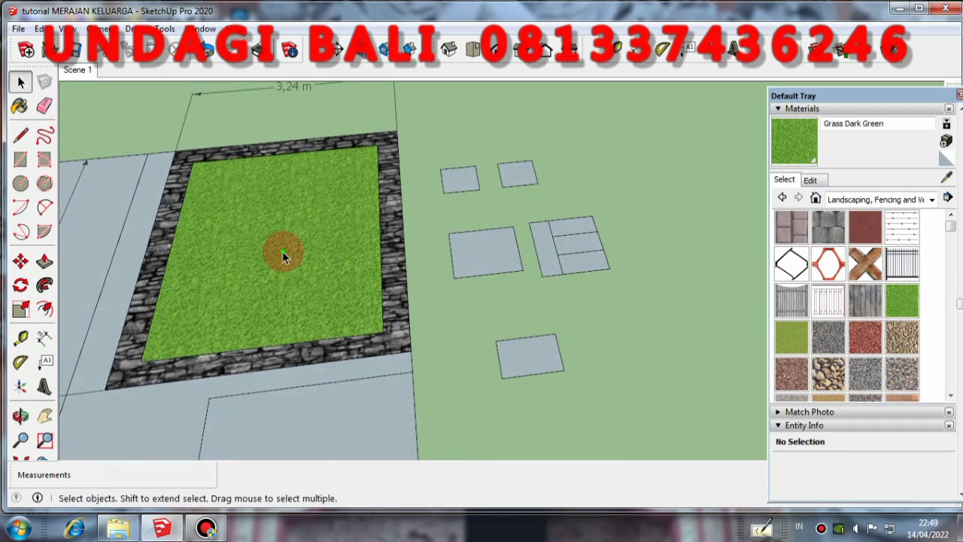
{"action": "scroll", "coordinate": [566, 242], "scroll_direction": "down", "scroll_amount": 2}
{"action": "scroll", "coordinate": [336, 262], "scroll_direction": "up", "scroll_amount": 3}
{"action": "middle_click_drag", "start_coordinate": [335, 263], "coordinate": [447, 277]}
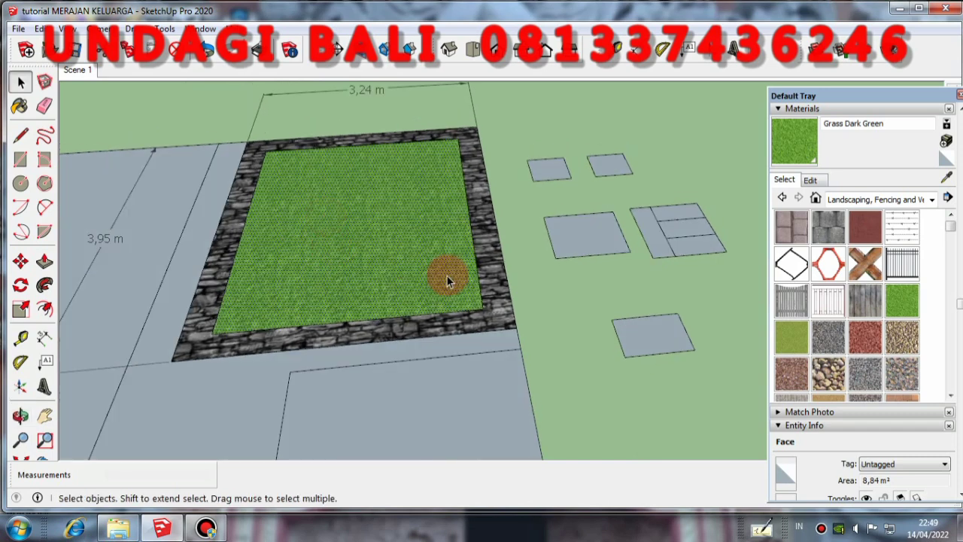
{"action": "scroll", "coordinate": [494, 243], "scroll_direction": "up", "scroll_amount": 5}
{"action": "scroll", "coordinate": [484, 219], "scroll_direction": "down", "scroll_amount": 4}
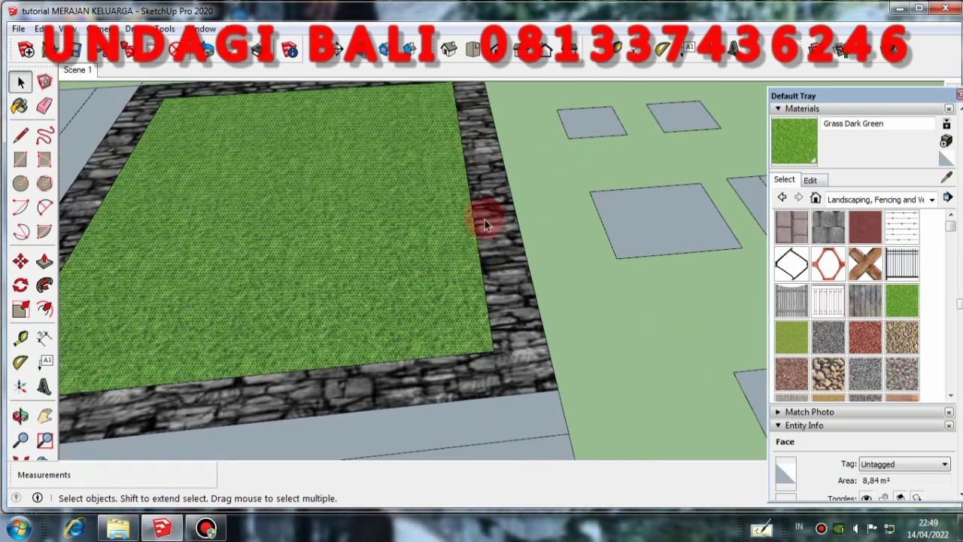
{"action": "scroll", "coordinate": [484, 219], "scroll_direction": "up", "scroll_amount": 2}
{"action": "middle_click_drag", "start_coordinate": [485, 218], "coordinate": [464, 233]}
{"action": "scroll", "coordinate": [470, 249], "scroll_direction": "down", "scroll_amount": 3}
{"action": "scroll", "coordinate": [464, 232], "scroll_direction": "up", "scroll_amount": 2}
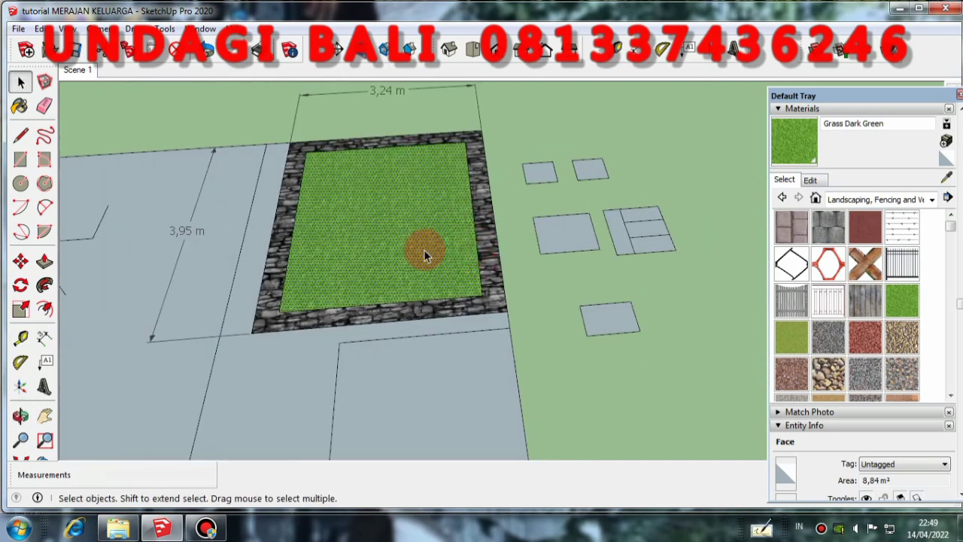
{"action": "scroll", "coordinate": [424, 249], "scroll_direction": "up", "scroll_amount": 2}
{"action": "scroll", "coordinate": [423, 249], "scroll_direction": "down", "scroll_amount": 3}
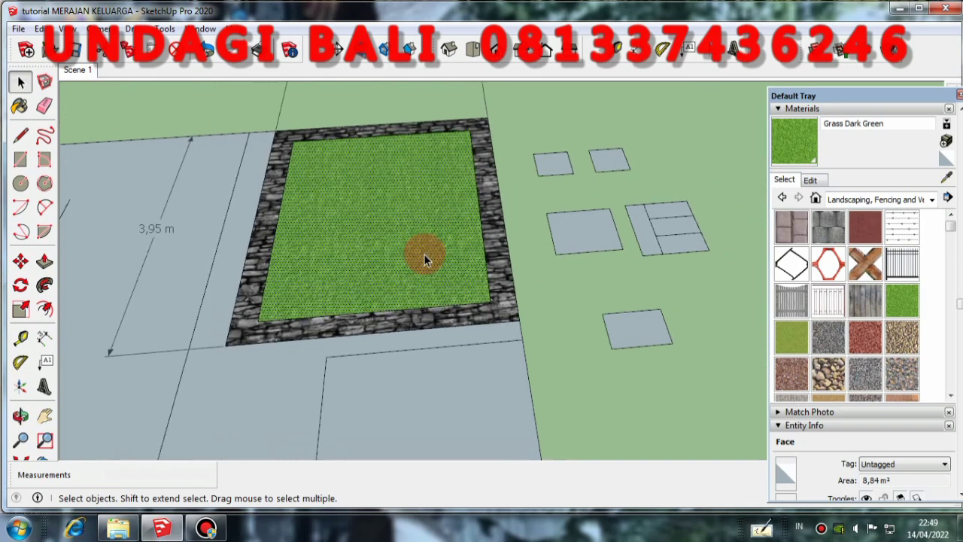
{"action": "scroll", "coordinate": [426, 241], "scroll_direction": "up", "scroll_amount": 1}
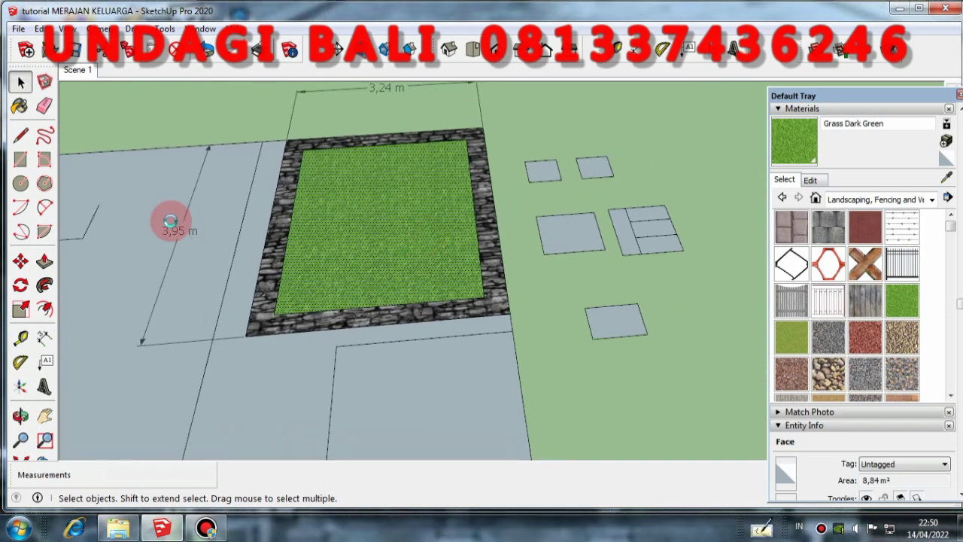
{"action": "left_click", "coordinate": [23, 228]}
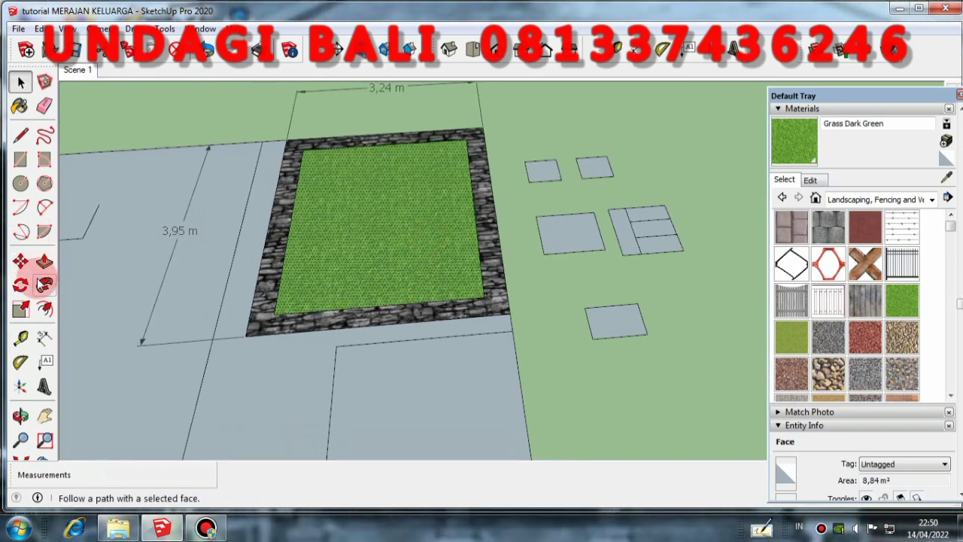
{"action": "left_click", "coordinate": [45, 312]}
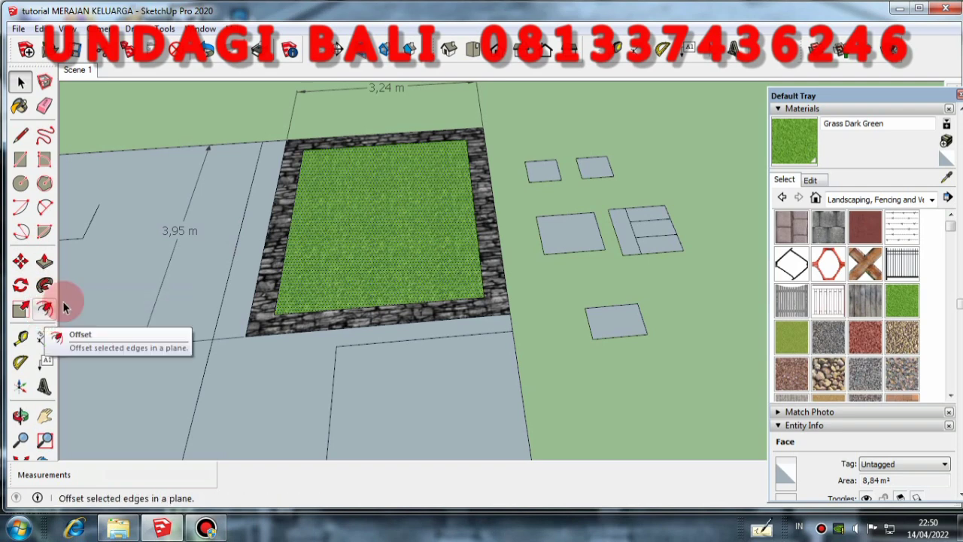
{"action": "left_click", "coordinate": [43, 231]}
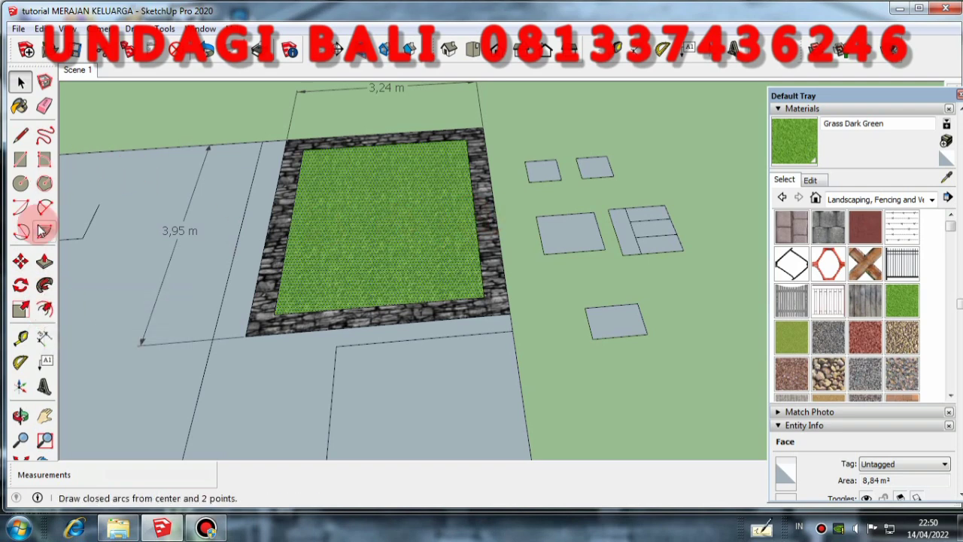
{"action": "left_click", "coordinate": [46, 308]}
{"action": "left_click", "coordinate": [390, 306]}
{"action": "left_click_drag", "start_coordinate": [390, 306], "coordinate": [390, 297]}
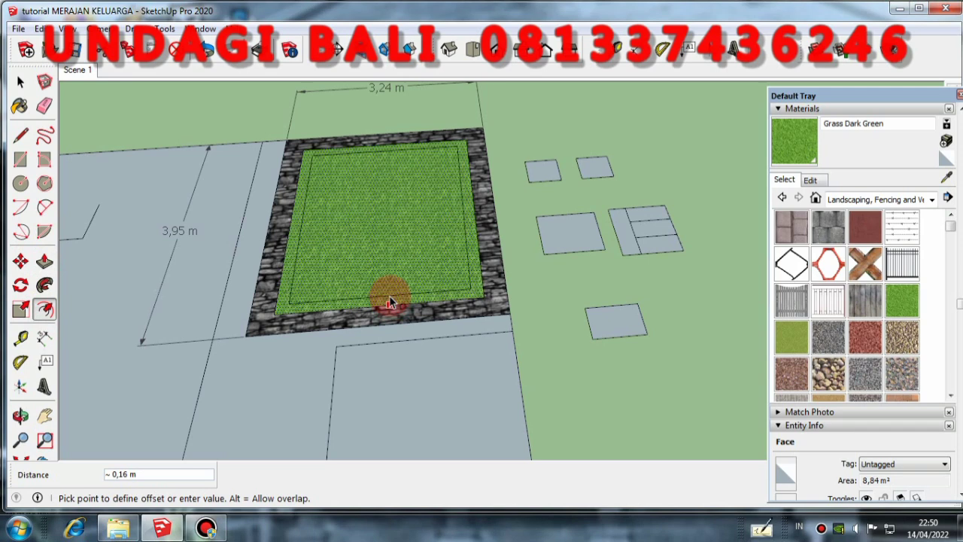
{"action": "type", "text": ",25"}
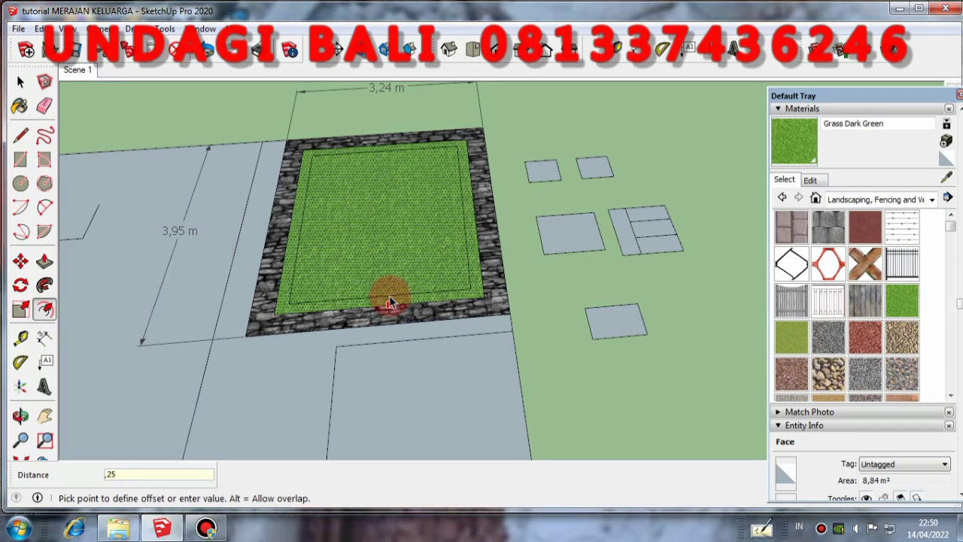
{"action": "key", "text": "Return"}
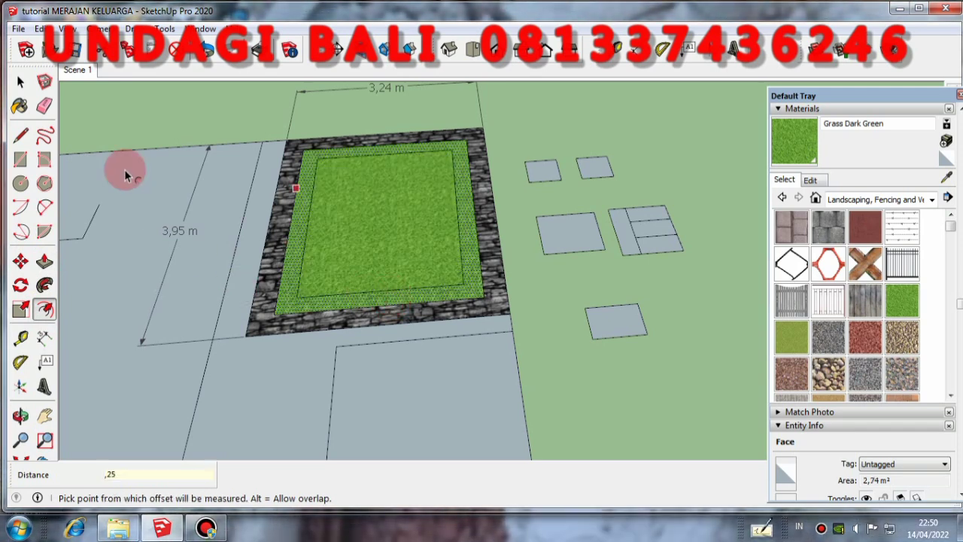
{"action": "left_click", "coordinate": [20, 81]}
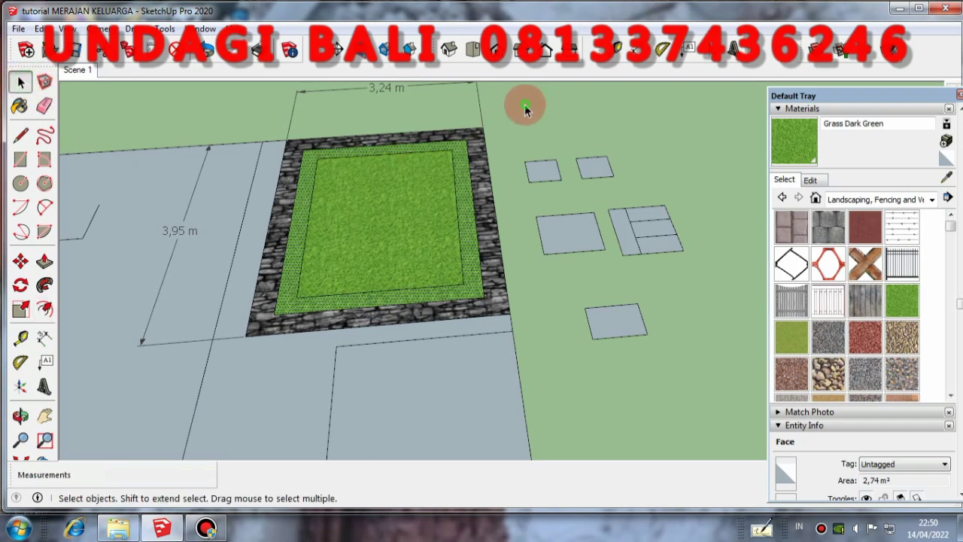
{"action": "key", "text": "Escape"}
Step: Examine the offset outline on the grass plot and its distance from the stone border
{"action": "scroll", "coordinate": [471, 232], "scroll_direction": "up", "scroll_amount": 3}
{"action": "scroll", "coordinate": [468, 220], "scroll_direction": "down", "scroll_amount": 3}
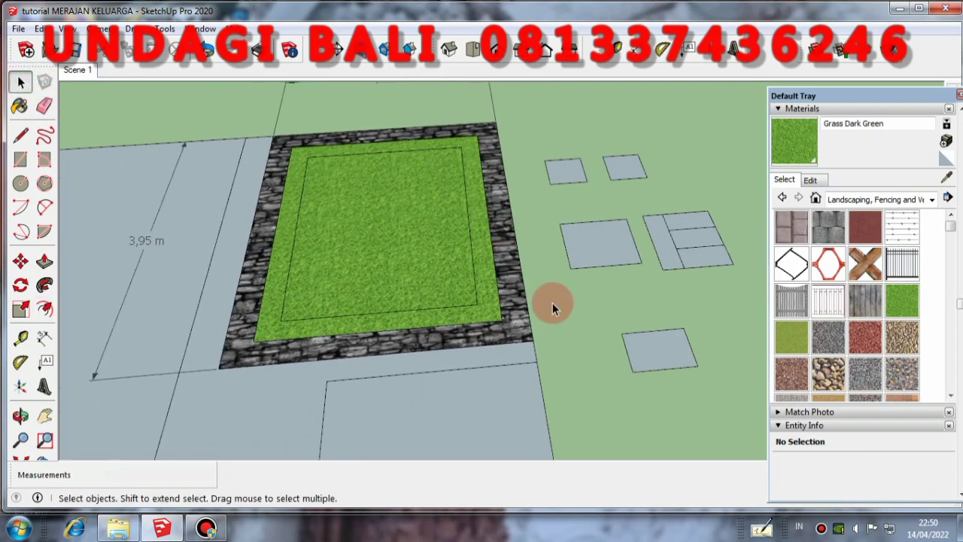
{"action": "scroll", "coordinate": [507, 296], "scroll_direction": "up", "scroll_amount": 5}
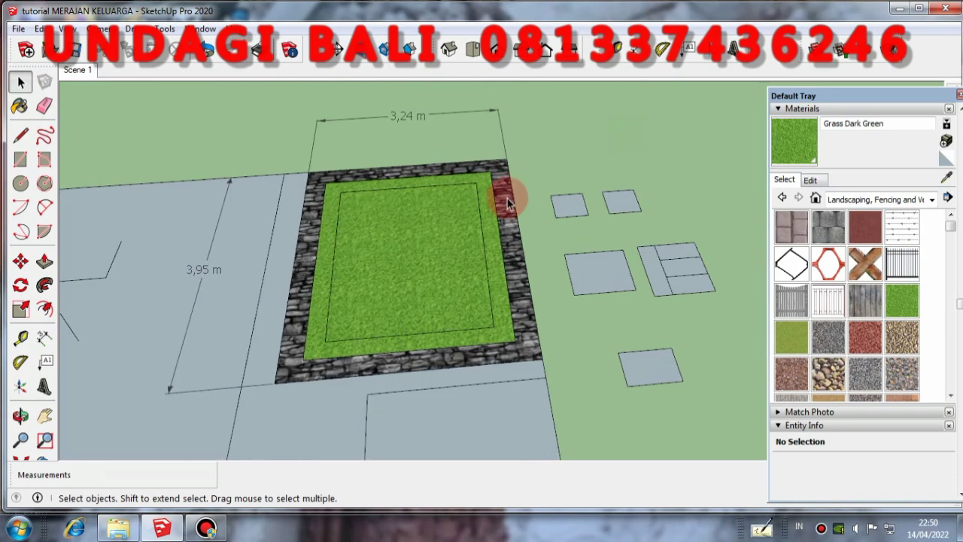
{"action": "middle_click_drag", "start_coordinate": [503, 301], "coordinate": [480, 251]}
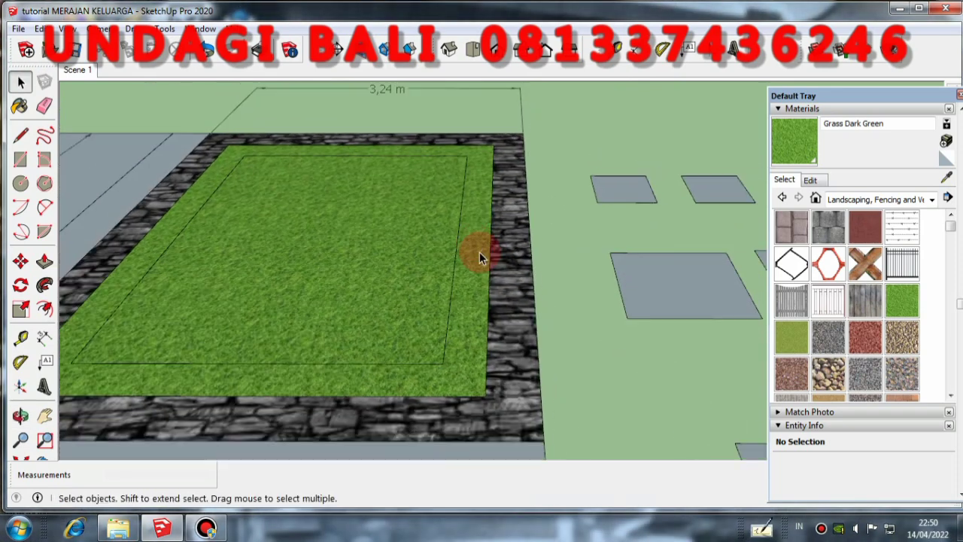
{"action": "scroll", "coordinate": [462, 316], "scroll_direction": "down", "scroll_amount": 2}
{"action": "scroll", "coordinate": [469, 320], "scroll_direction": "up", "scroll_amount": 2}
{"action": "scroll", "coordinate": [516, 295], "scroll_direction": "up", "scroll_amount": 2}
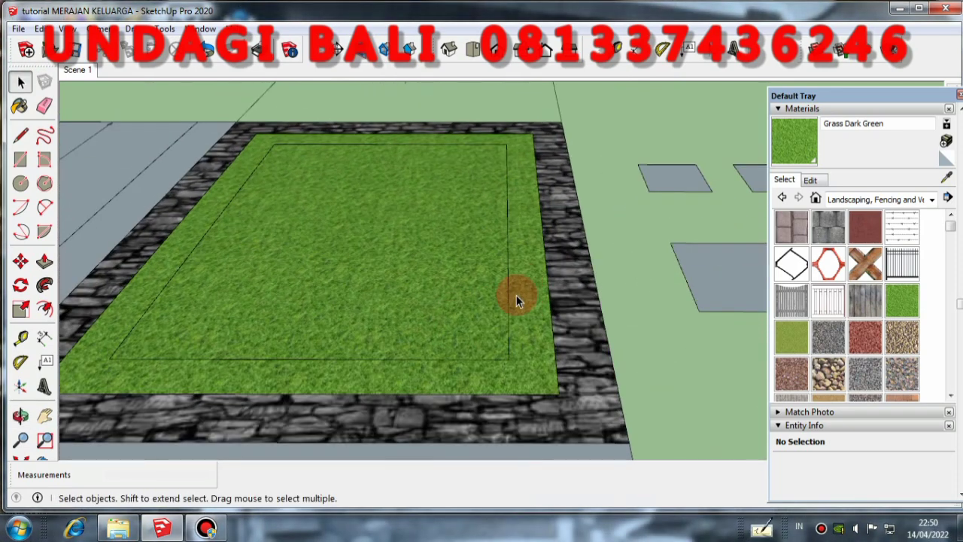
{"action": "scroll", "coordinate": [521, 286], "scroll_direction": "down", "scroll_amount": 2}
{"action": "middle_click_drag", "start_coordinate": [522, 281], "coordinate": [544, 343]}
{"action": "scroll", "coordinate": [543, 342], "scroll_direction": "down", "scroll_amount": 2}
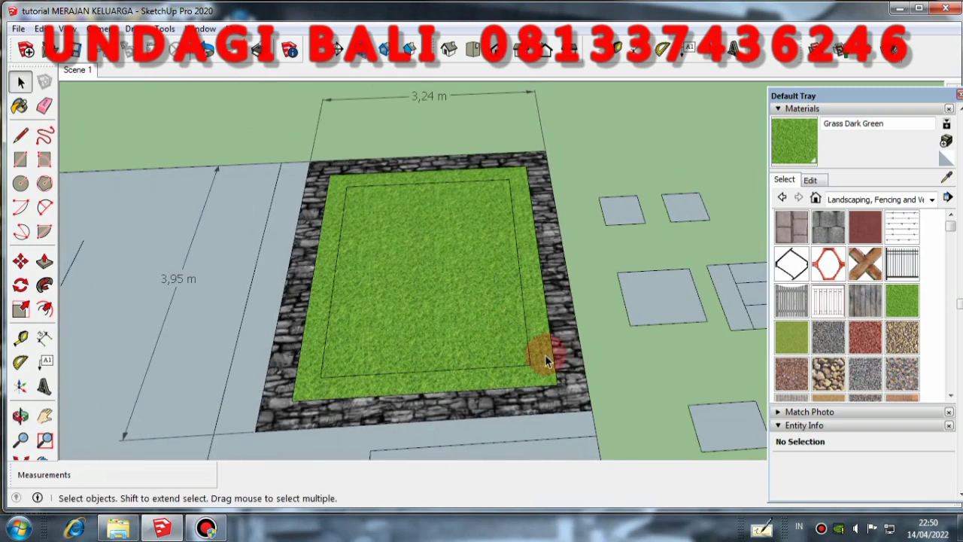
{"action": "middle_click_drag", "start_coordinate": [545, 354], "coordinate": [510, 338]}
{"action": "middle_click_drag", "start_coordinate": [635, 360], "coordinate": [554, 338]}
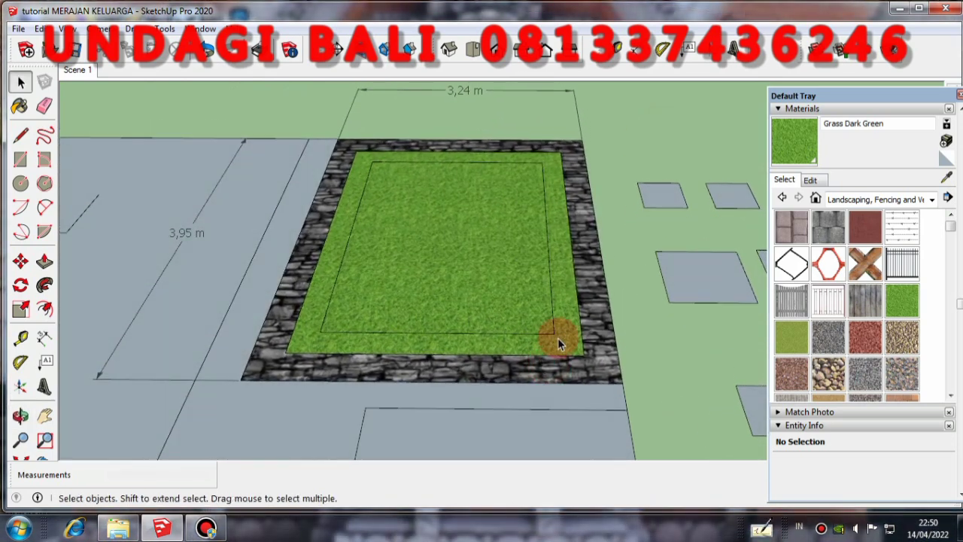
{"action": "scroll", "coordinate": [558, 331], "scroll_direction": "up", "scroll_amount": 2}
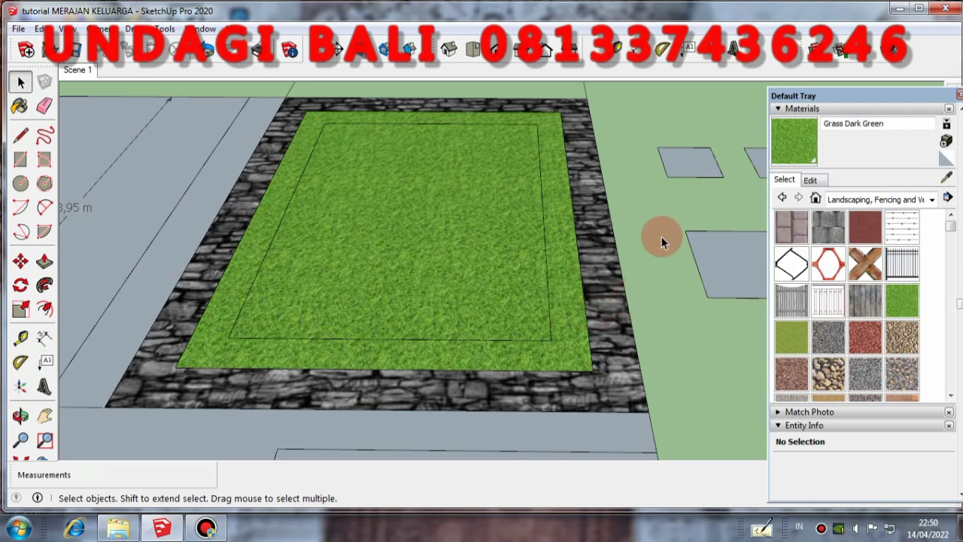
{"action": "scroll", "coordinate": [652, 231], "scroll_direction": "down", "scroll_amount": 2}
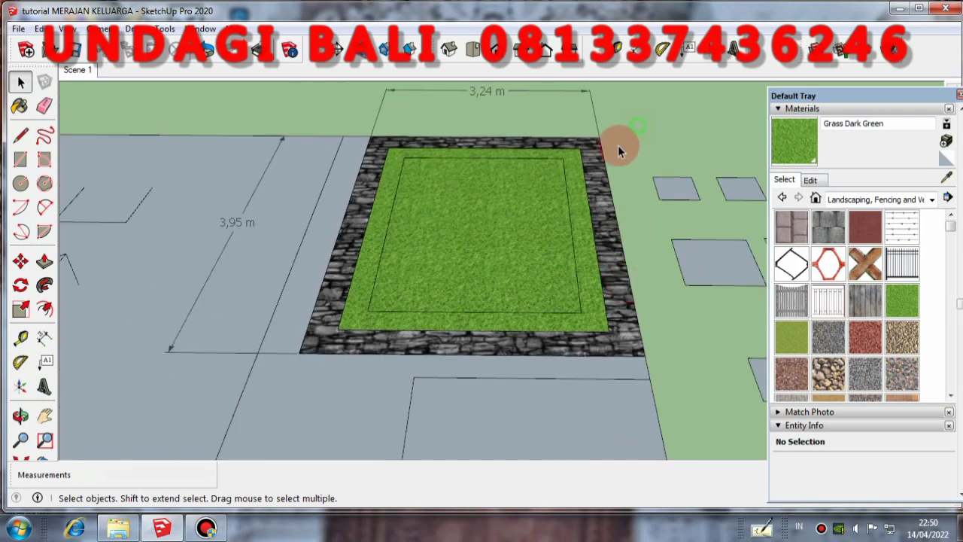
{"action": "scroll", "coordinate": [404, 343], "scroll_direction": "down", "scroll_amount": 2}
{"action": "scroll", "coordinate": [483, 309], "scroll_direction": "up", "scroll_amount": 2}
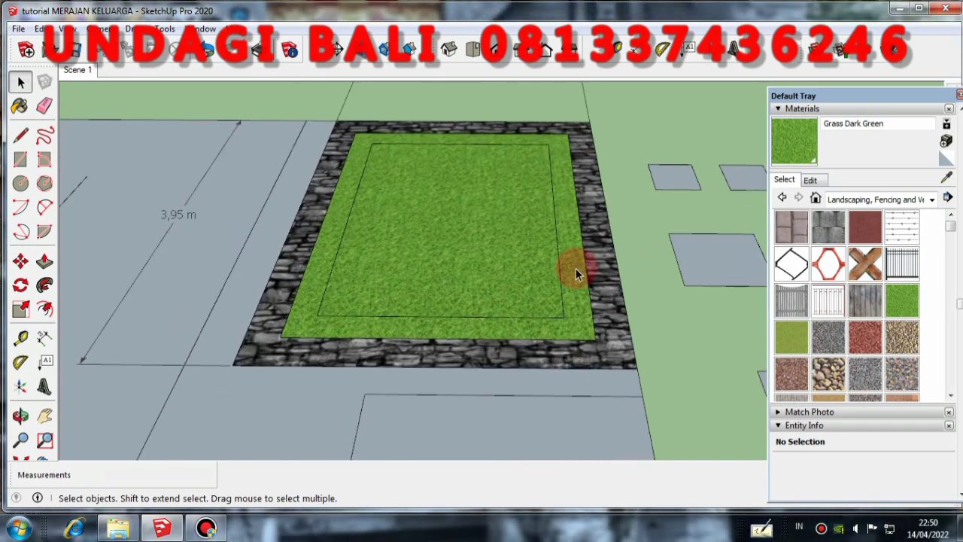
{"action": "middle_click_drag", "start_coordinate": [574, 264], "coordinate": [515, 234]}
{"action": "scroll", "coordinate": [536, 263], "scroll_direction": "up", "scroll_amount": 3}
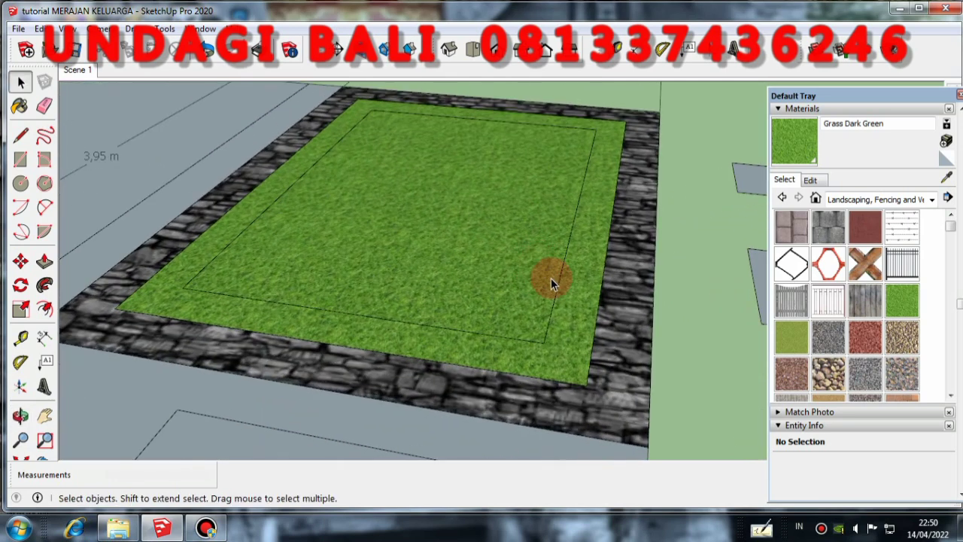
Step: Offset the outline of the inner grass face inward by a further 0.10 m
{"action": "left_click", "coordinate": [555, 267]}
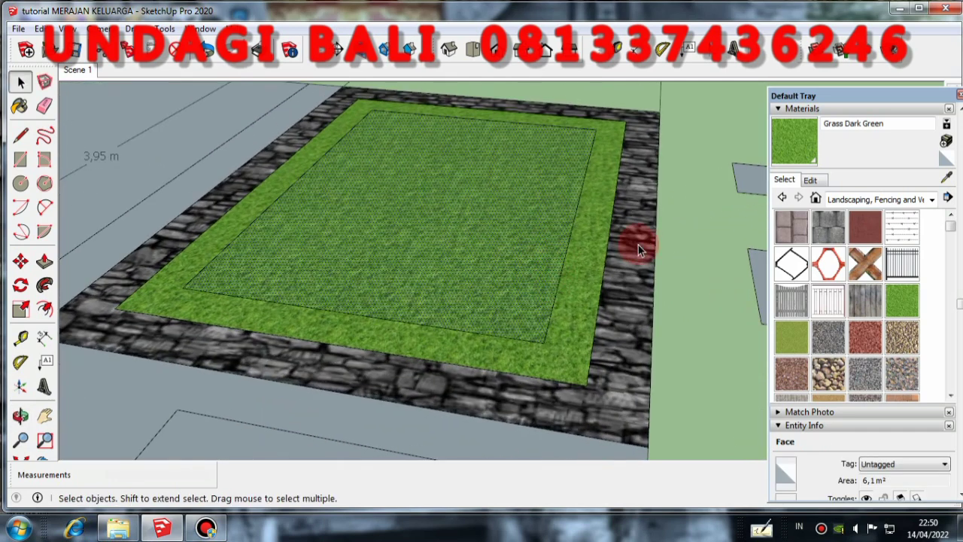
{"action": "left_click", "coordinate": [43, 310]}
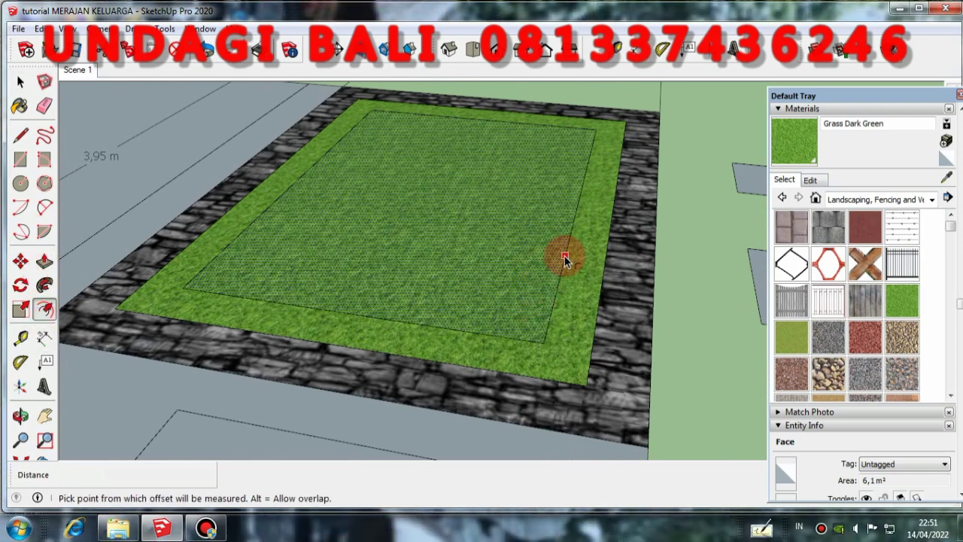
{"action": "left_click", "coordinate": [564, 258]}
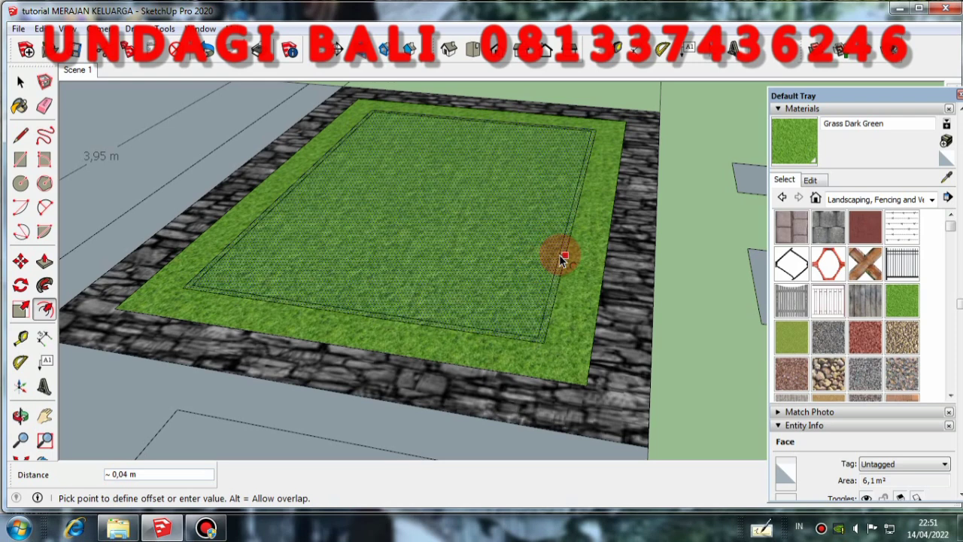
{"action": "type", "text": "10"}
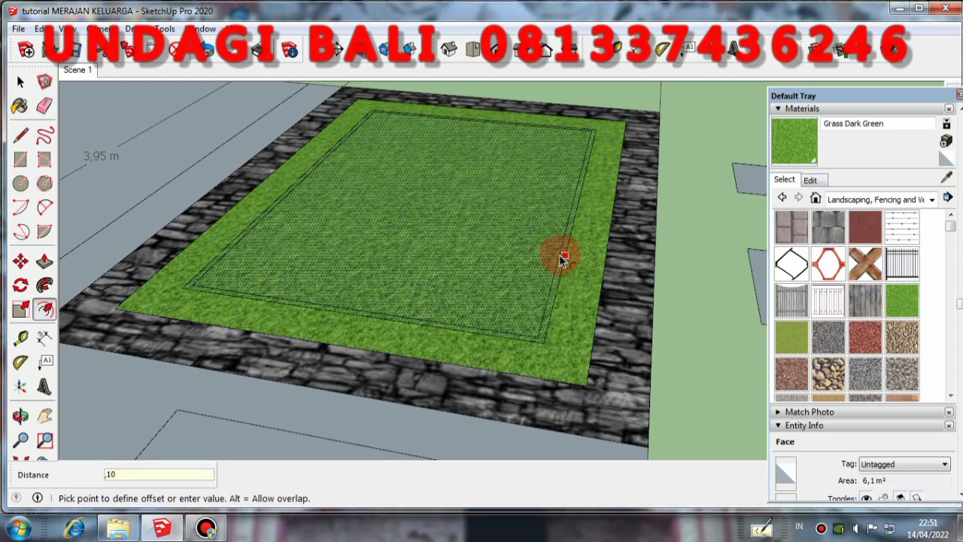
{"action": "key", "text": "Return"}
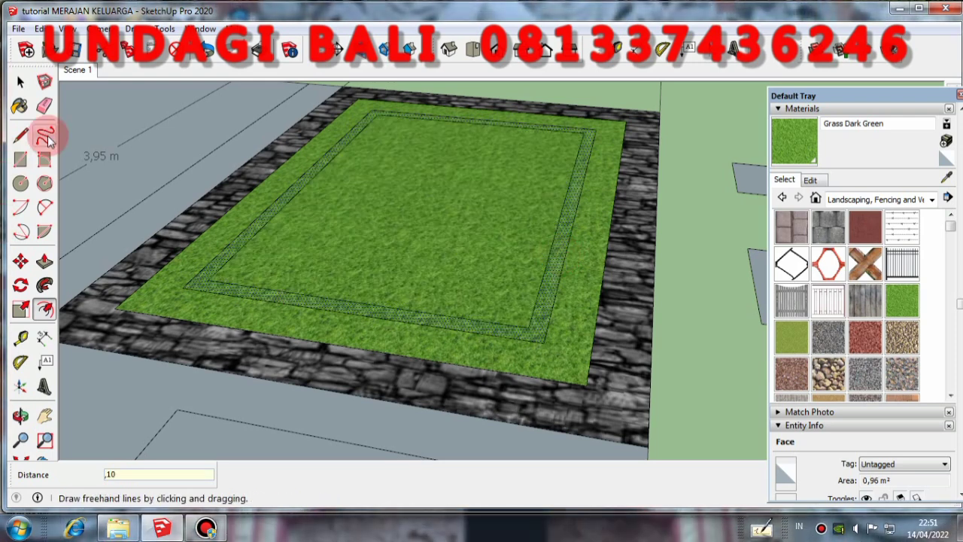
Step: Erase all four edges of the outer offset rectangle on the grass, keeping only the inner one
{"action": "left_click", "coordinate": [45, 108]}
{"action": "middle_click_drag", "start_coordinate": [285, 248], "coordinate": [301, 210]}
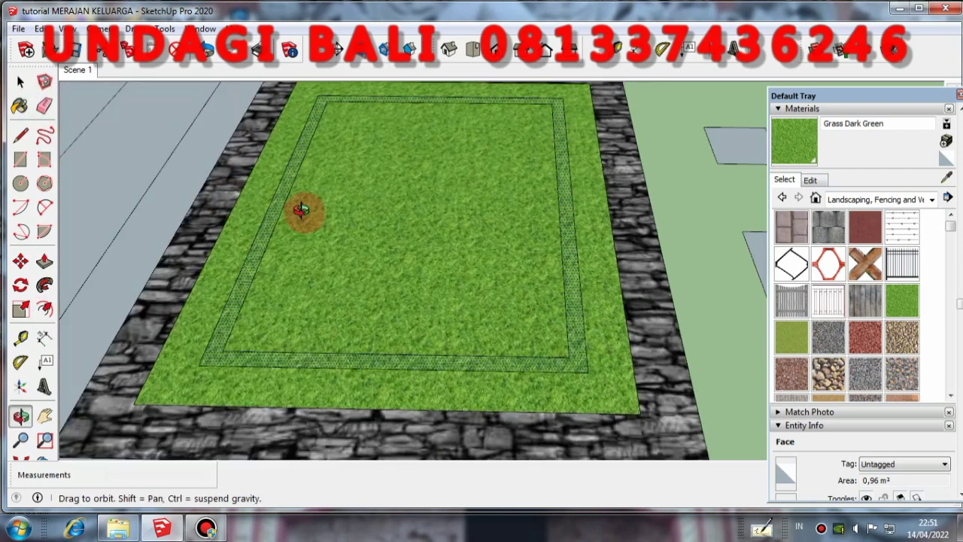
{"action": "mouse_move", "coordinate": [580, 365]}
{"action": "left_mouse_down"}
{"action": "mouse_move", "coordinate": [590, 376]}
{"action": "mouse_move", "coordinate": [589, 350]}
{"action": "mouse_move", "coordinate": [589, 376]}
{"action": "left_mouse_up"}
{"action": "scroll", "coordinate": [591, 410], "scroll_direction": "down", "scroll_amount": 2}
{"action": "scroll", "coordinate": [548, 161], "scroll_direction": "up", "scroll_amount": 3}
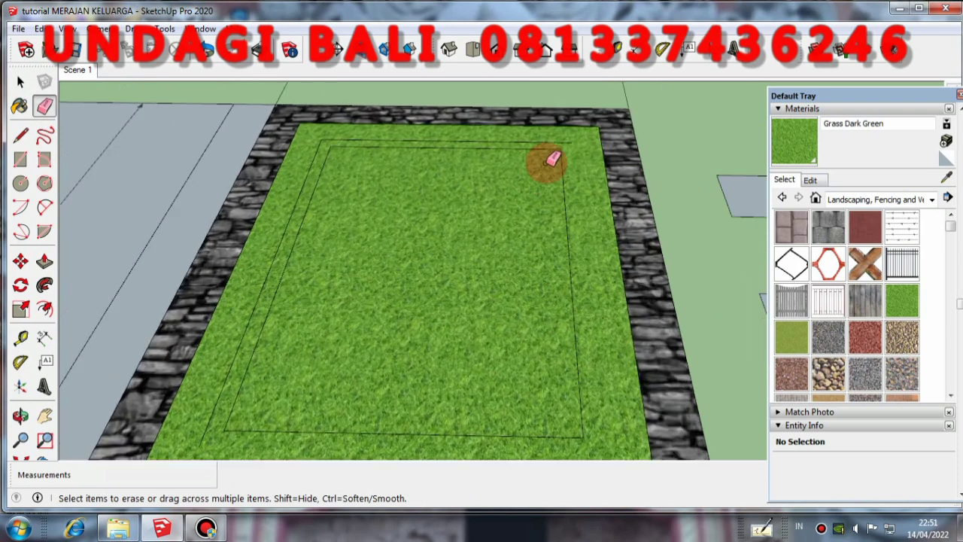
{"action": "mouse_move", "coordinate": [555, 125]}
{"action": "left_mouse_down"}
{"action": "mouse_move", "coordinate": [559, 135]}
{"action": "mouse_move", "coordinate": [305, 164]}
{"action": "mouse_move", "coordinate": [270, 181]}
{"action": "left_mouse_up"}
Step: Draw a 0.35 m line from the inner rectangle's back corner nearest the shrine groups straight to the adjacent grass edge
{"action": "left_click", "coordinate": [21, 135]}
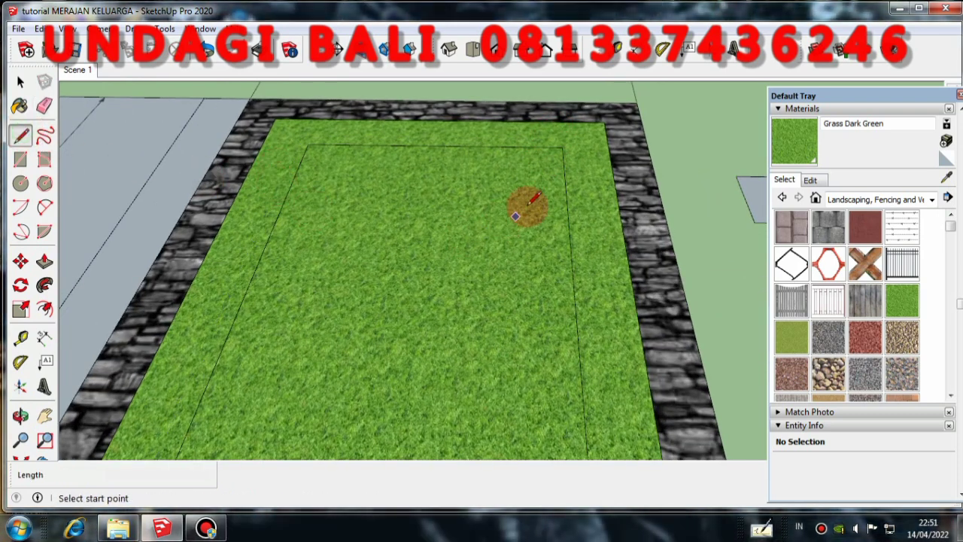
{"action": "left_click", "coordinate": [562, 147]}
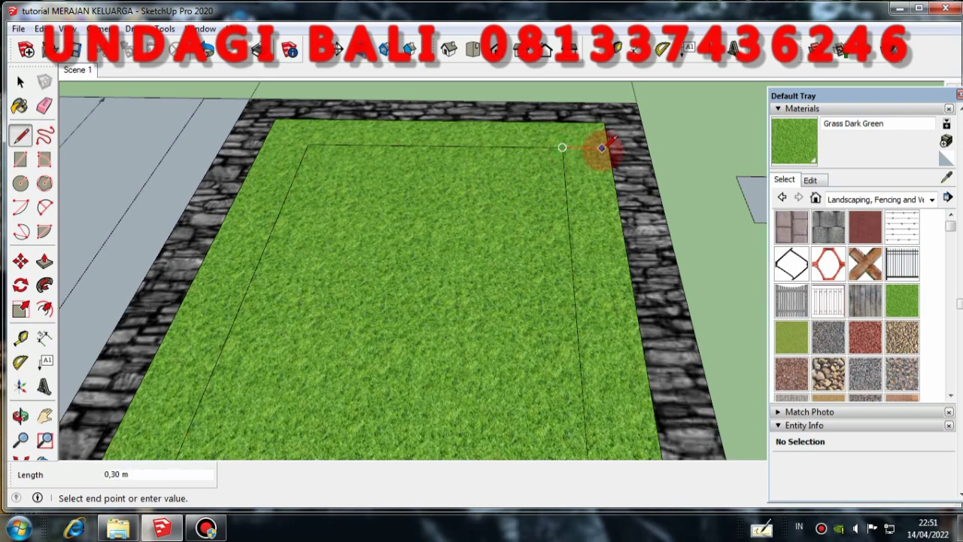
{"action": "left_click", "coordinate": [607, 146]}
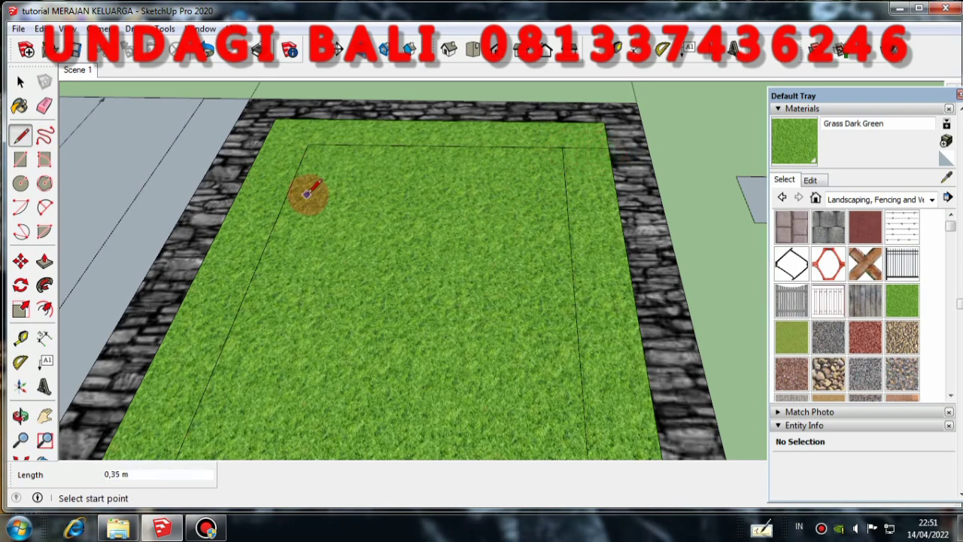
Step: Dimension the gap between the inner grass rectangle's back corner and the adjacent grass edge, placing the dimension behind the stone border
{"action": "left_click", "coordinate": [43, 338]}
{"action": "scroll", "coordinate": [446, 395], "scroll_direction": "down", "scroll_amount": 3}
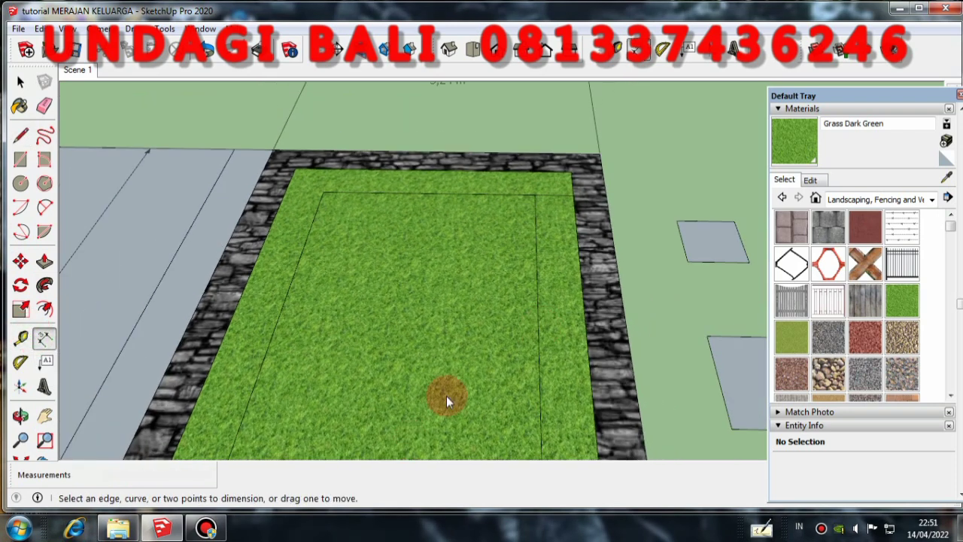
{"action": "left_click", "coordinate": [534, 196]}
{"action": "left_click", "coordinate": [569, 196]}
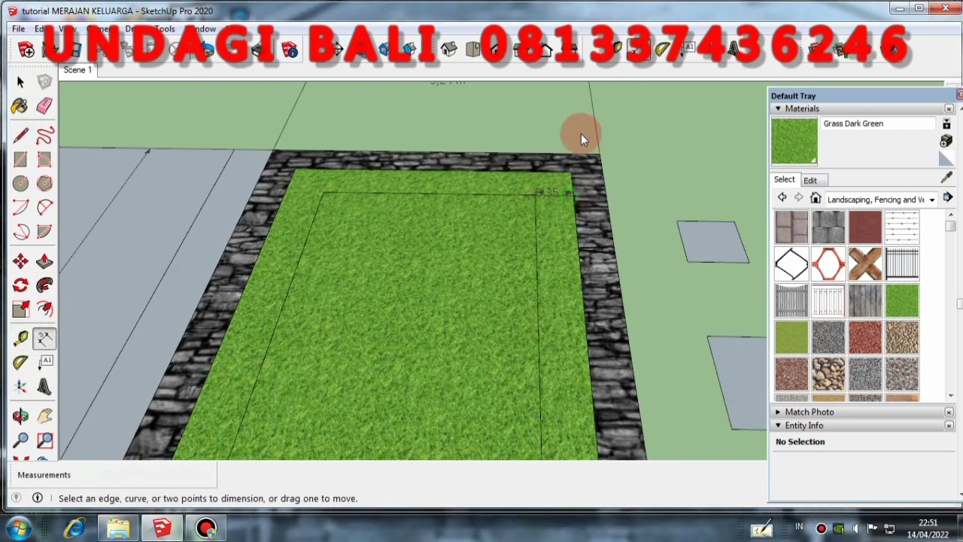
{"action": "left_click", "coordinate": [504, 154]}
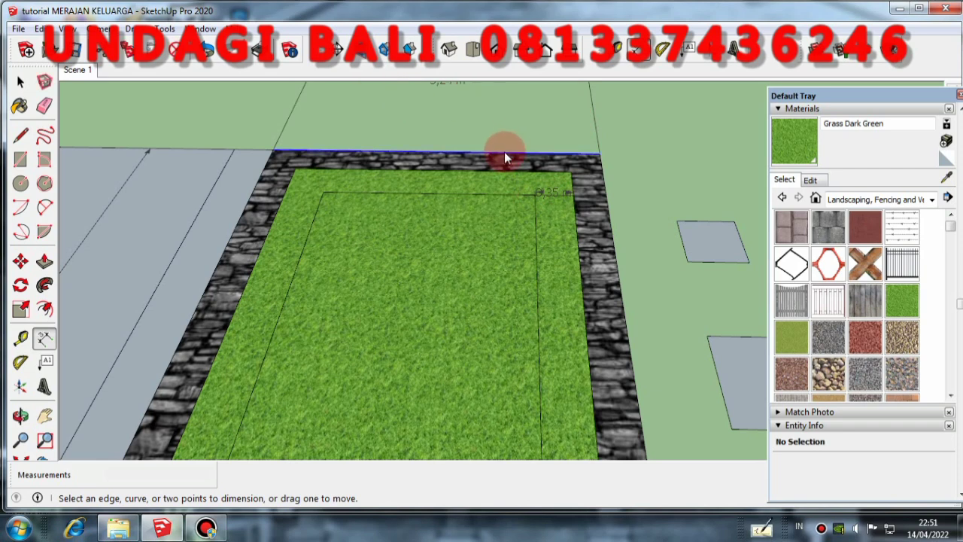
{"action": "left_click", "coordinate": [537, 197]}
{"action": "scroll", "coordinate": [549, 200], "scroll_direction": "up", "scroll_amount": 2}
{"action": "left_click", "coordinate": [577, 195]}
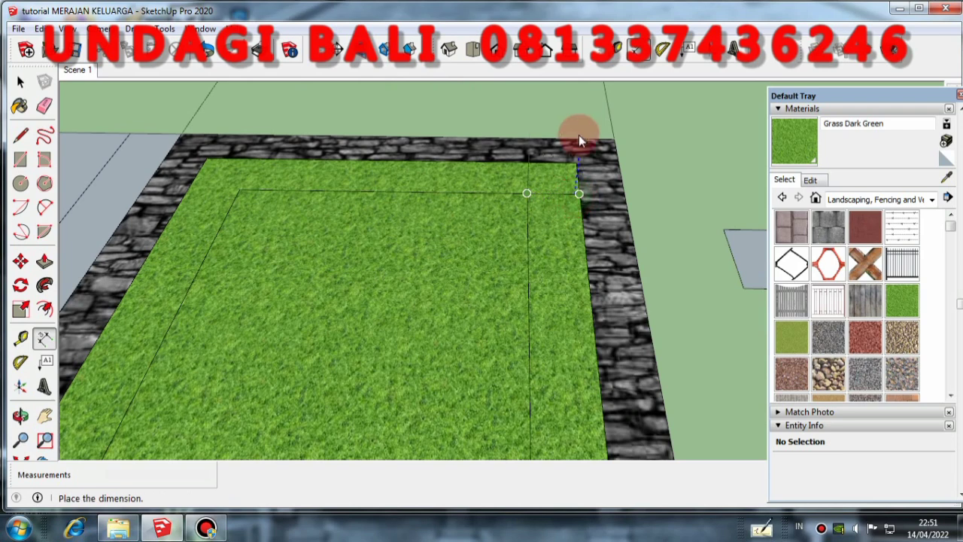
{"action": "left_click", "coordinate": [566, 108]}
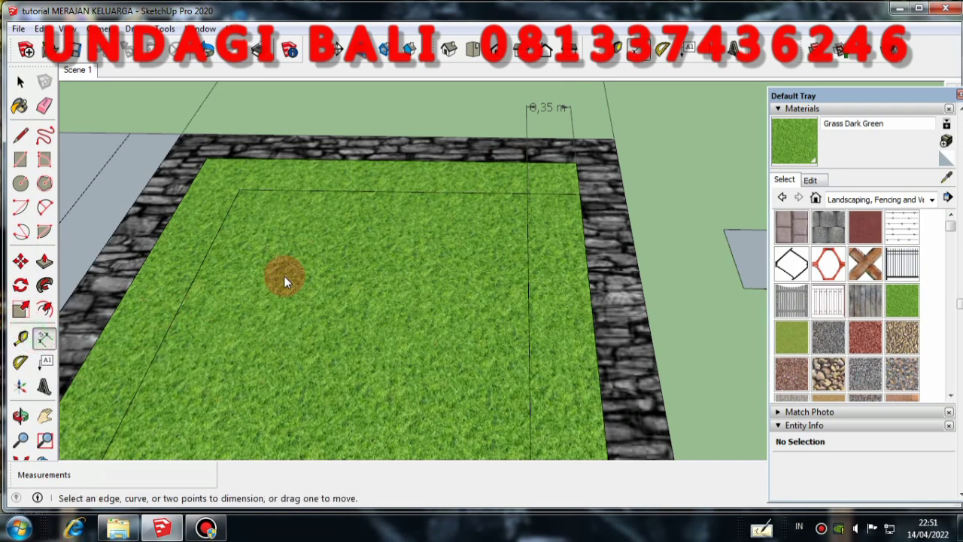
Step: Draw a 0.30 m line across the stone border, continuing straight from the short line's end at the grass edge
{"action": "left_click", "coordinate": [21, 135]}
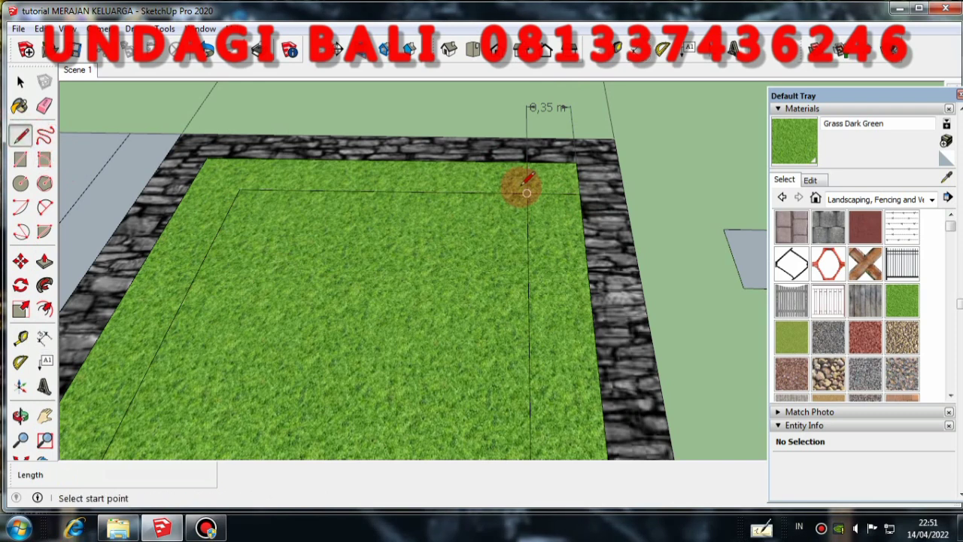
{"action": "left_click", "coordinate": [578, 194]}
{"action": "key", "text": "Escape"}
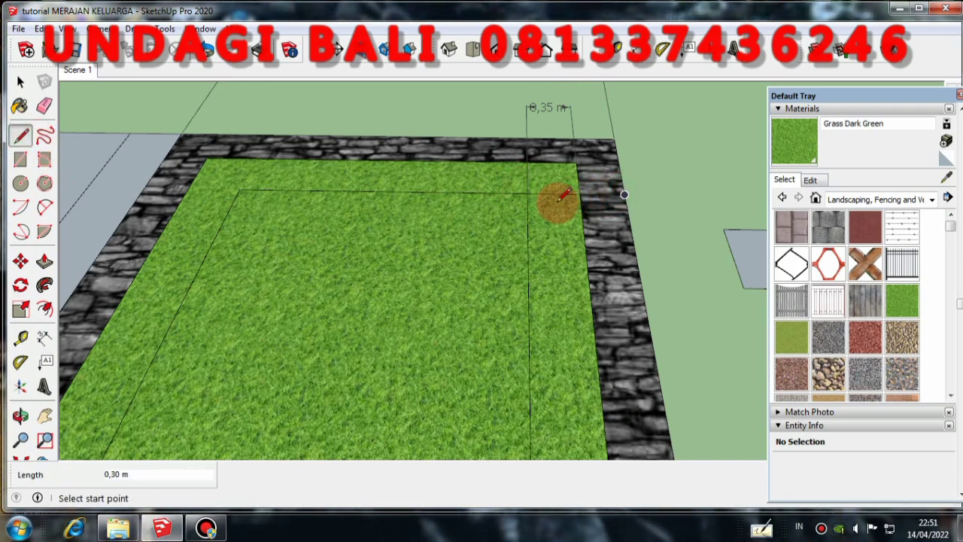
Step: Dimension the stone border's width along the new line, aligning the dimension with the neighbouring one behind the border
{"action": "left_click", "coordinate": [20, 261]}
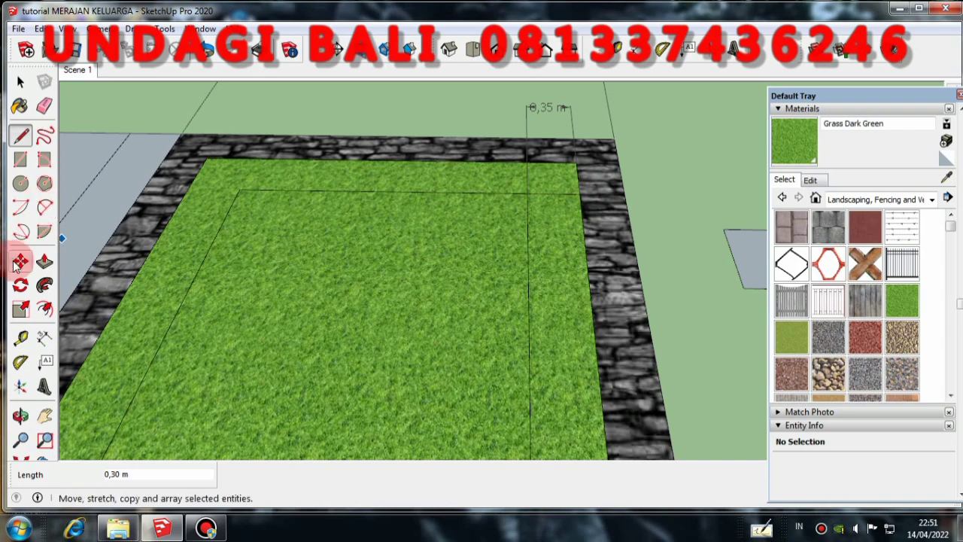
{"action": "left_click", "coordinate": [43, 340]}
{"action": "left_click", "coordinate": [579, 195]}
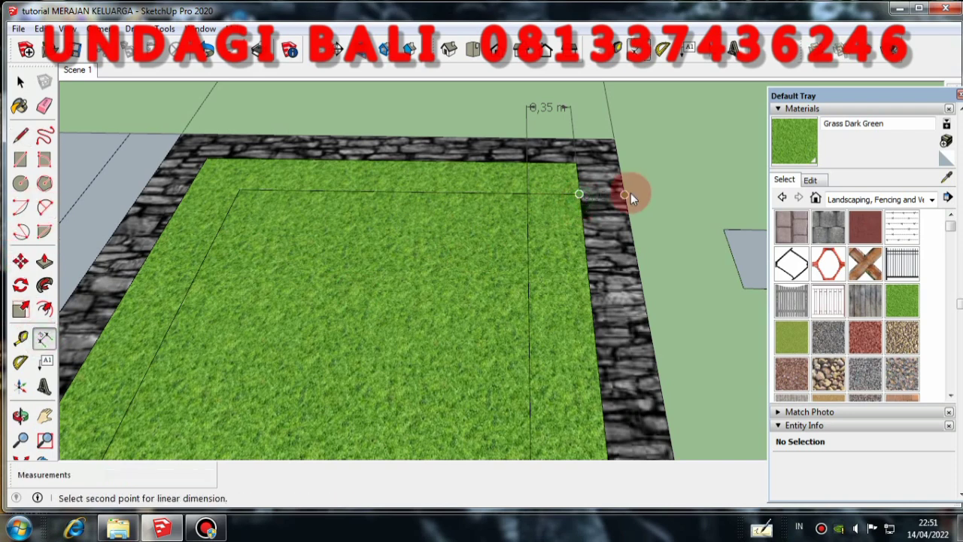
{"action": "left_click", "coordinate": [624, 194]}
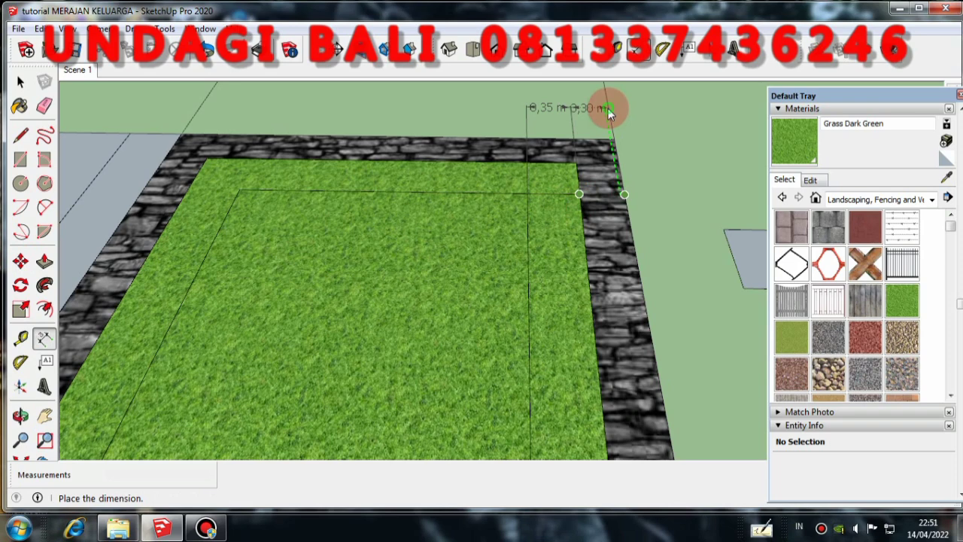
{"action": "left_click", "coordinate": [608, 108]}
{"action": "scroll", "coordinate": [594, 89], "scroll_direction": "up", "scroll_amount": 3}
{"action": "scroll", "coordinate": [583, 91], "scroll_direction": "up", "scroll_amount": 5}
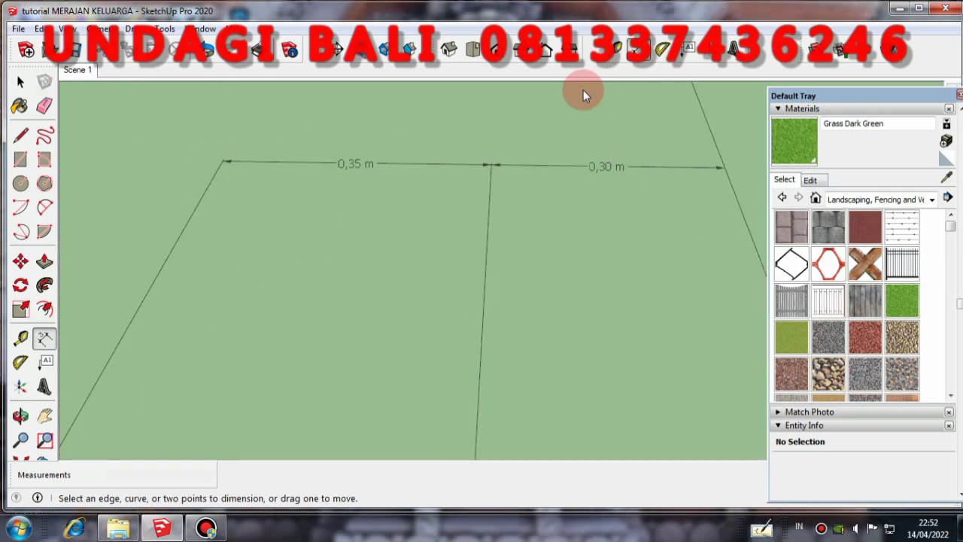
{"action": "scroll", "coordinate": [581, 175], "scroll_direction": "down", "scroll_amount": 6}
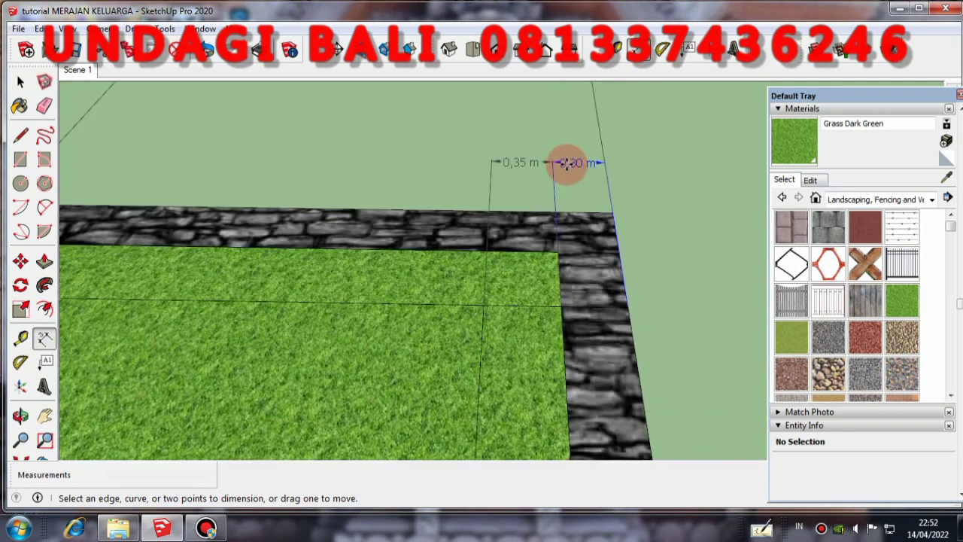
{"action": "scroll", "coordinate": [570, 169], "scroll_direction": "down", "scroll_amount": 5}
Step: Paint the grass strip between the inner rectangle and the stone border with Groundcover Gravel 1 inch
{"action": "left_click", "coordinate": [21, 82]}
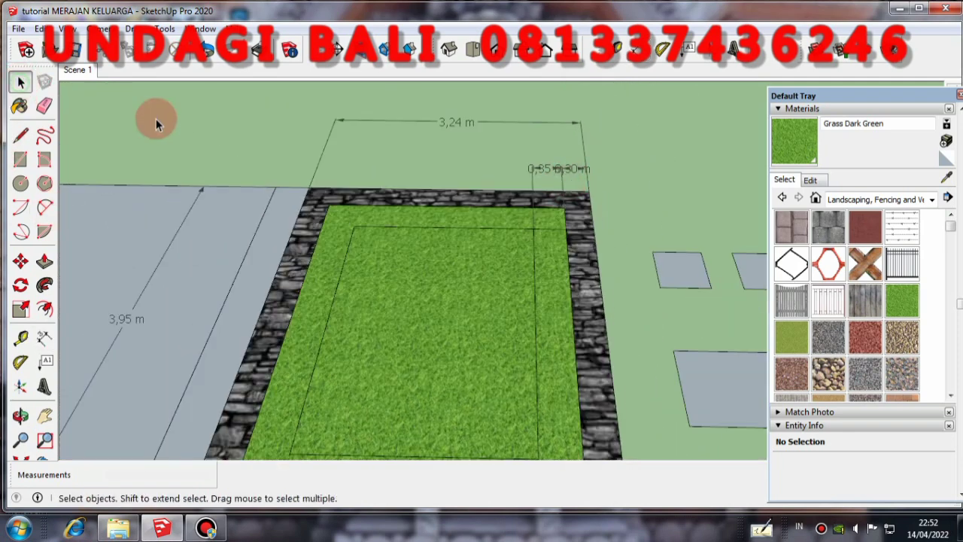
{"action": "scroll", "coordinate": [452, 271], "scroll_direction": "down", "scroll_amount": 2}
{"action": "left_click", "coordinate": [469, 247]}
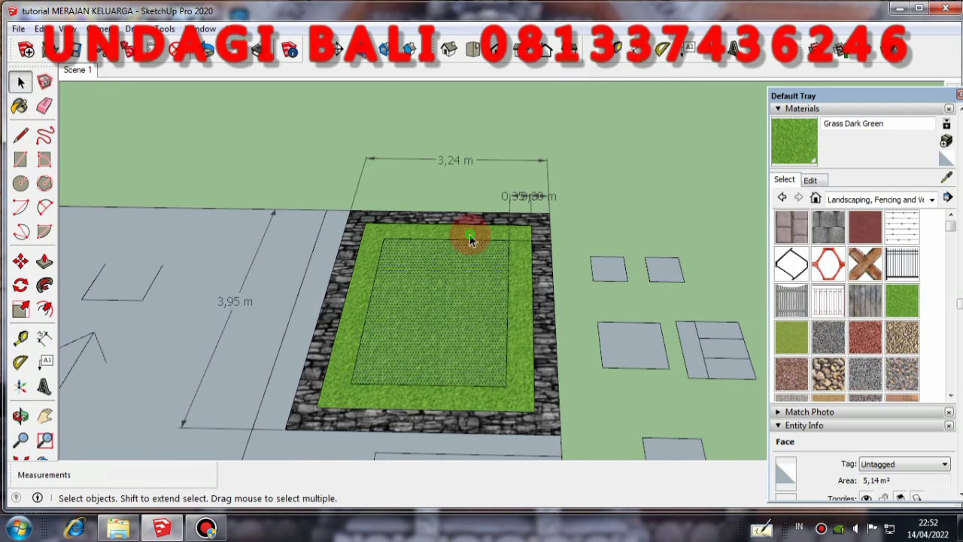
{"action": "left_click", "coordinate": [469, 233]}
{"action": "left_click", "coordinate": [902, 336]}
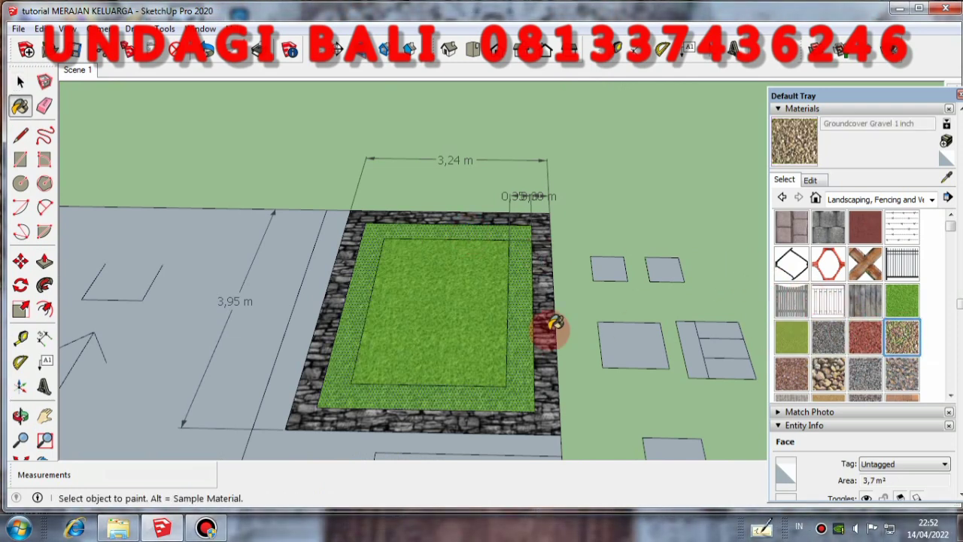
{"action": "left_click", "coordinate": [523, 295]}
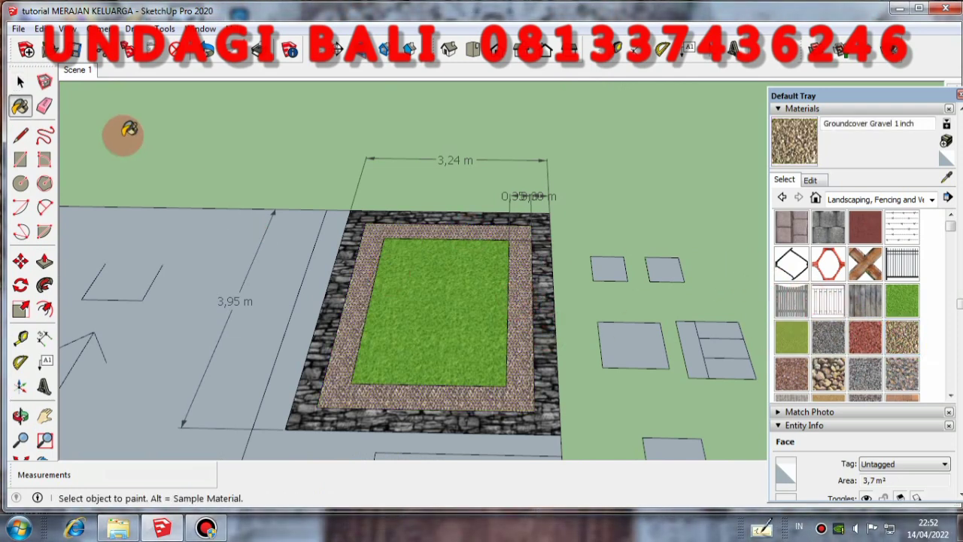
{"action": "left_click", "coordinate": [18, 82]}
{"action": "left_click", "coordinate": [501, 273]}
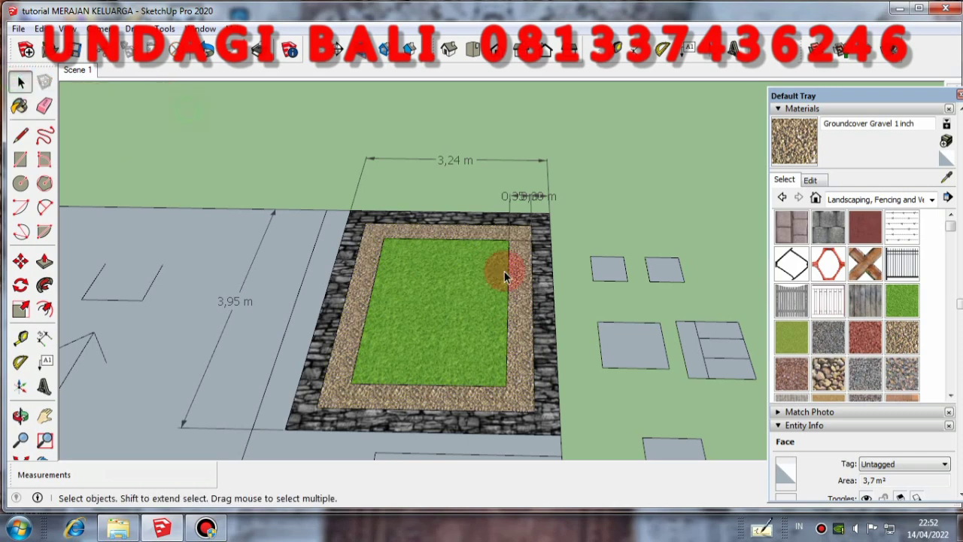
Step: Move the undivided base group beside the subdivided one onto the grass, with its back corner on the grass's back corner nearest the shrine bases
{"action": "scroll", "coordinate": [477, 253], "scroll_direction": "down", "scroll_amount": 2}
{"action": "left_click", "coordinate": [570, 338]}
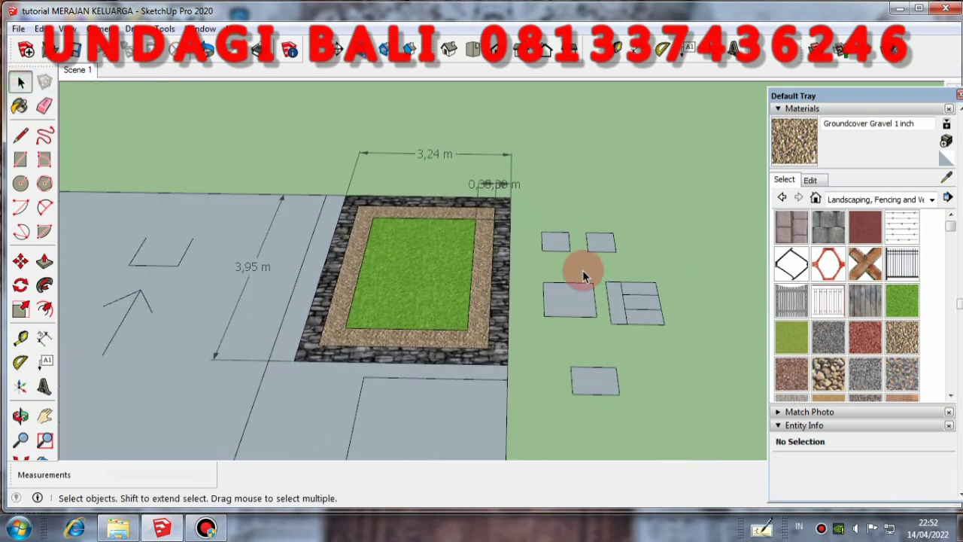
{"action": "scroll", "coordinate": [579, 383], "scroll_direction": "up", "scroll_amount": 3}
{"action": "mouse_move", "coordinate": [646, 274]}
{"action": "middle_mouse_down"}
{"action": "mouse_move", "coordinate": [651, 193]}
{"action": "mouse_move", "coordinate": [652, 291]}
{"action": "mouse_move", "coordinate": [647, 283]}
{"action": "middle_mouse_up"}
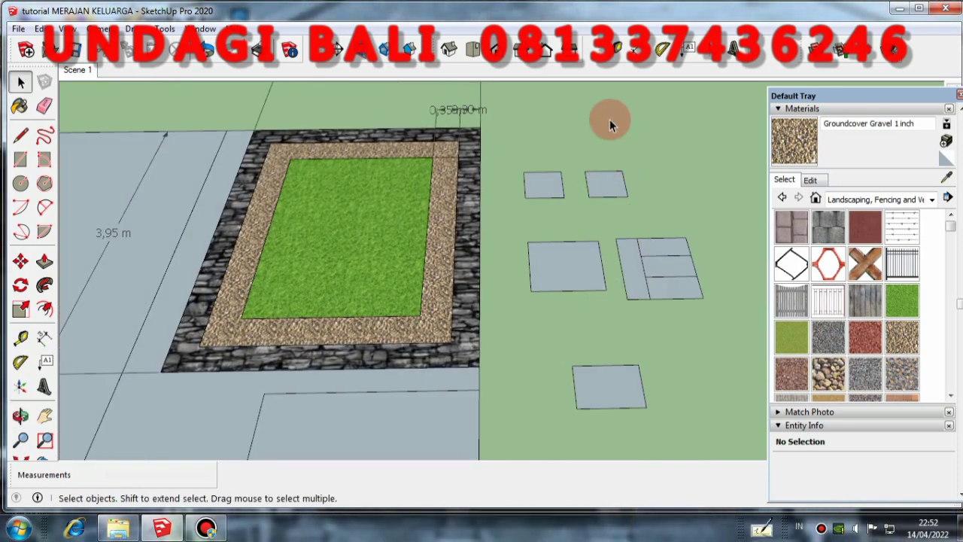
{"action": "middle_click_drag", "start_coordinate": [639, 333], "coordinate": [634, 288]}
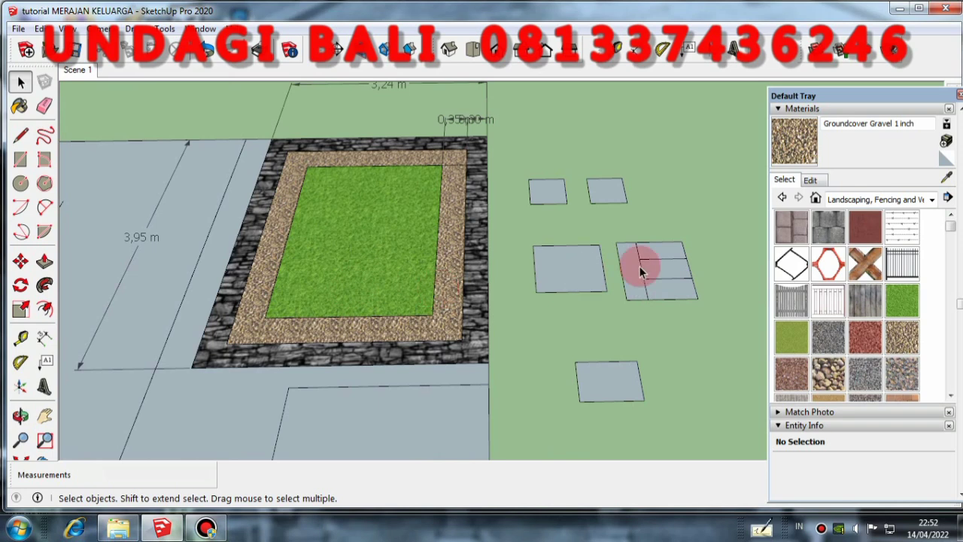
{"action": "left_click", "coordinate": [554, 259]}
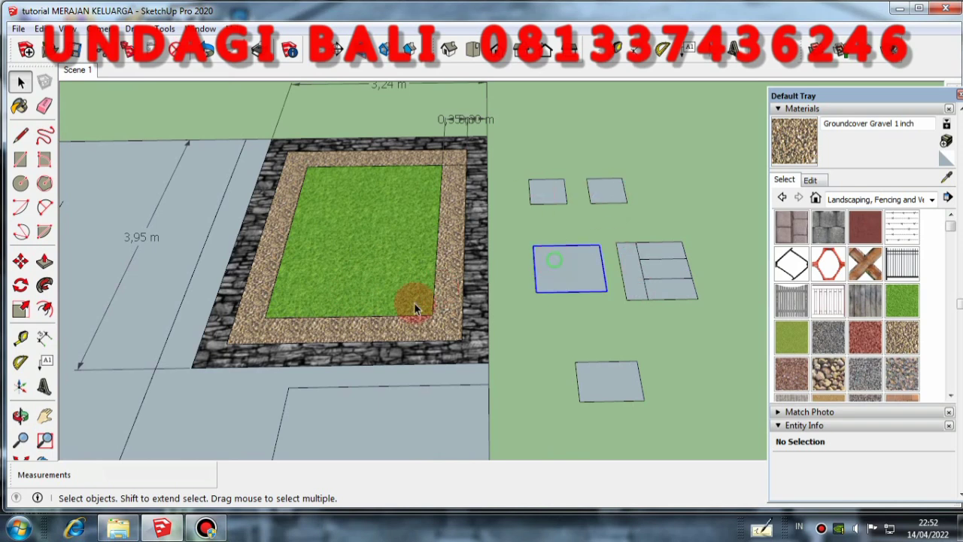
{"action": "left_click", "coordinate": [20, 261]}
{"action": "scroll", "coordinate": [587, 289], "scroll_direction": "up", "scroll_amount": 2}
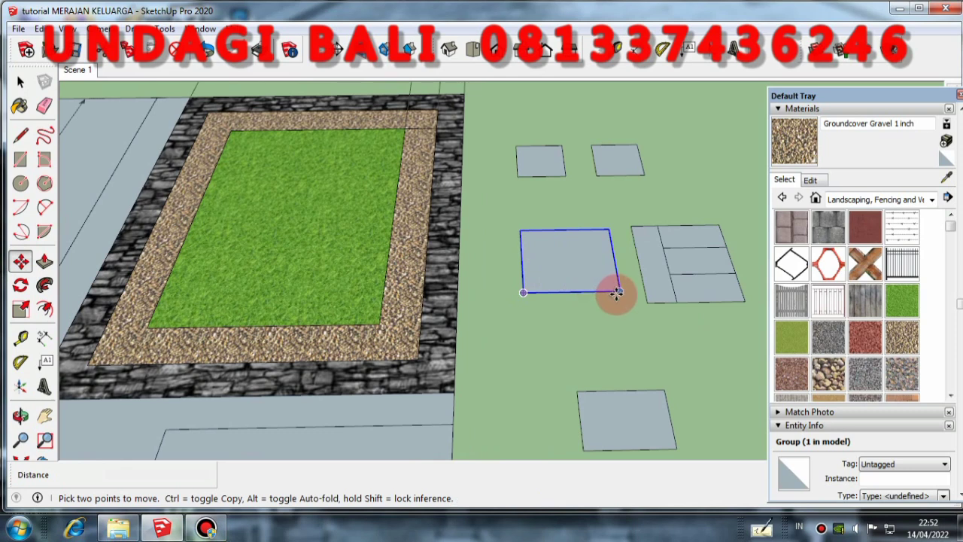
{"action": "left_click", "coordinate": [614, 290]}
{"action": "left_click", "coordinate": [585, 279]}
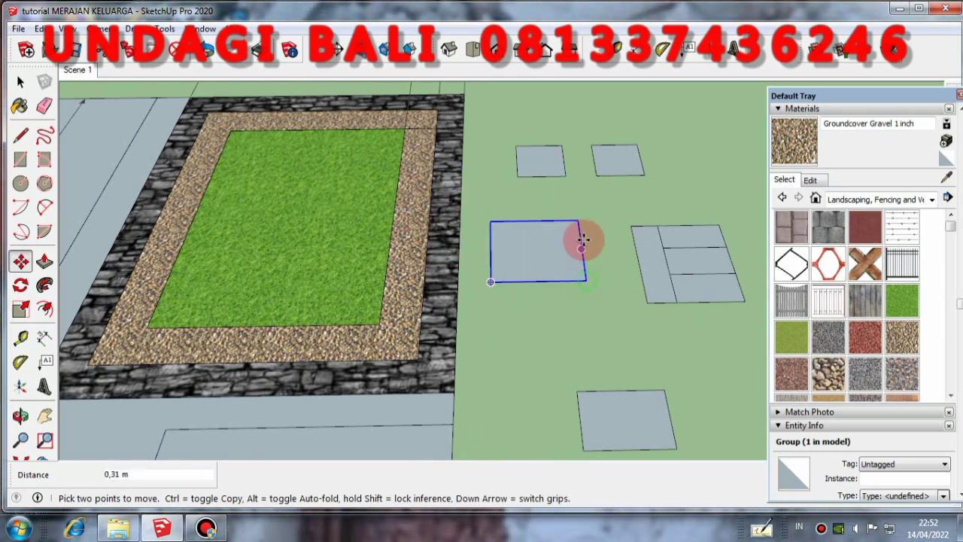
{"action": "left_click_drag", "start_coordinate": [579, 219], "coordinate": [400, 125]}
{"action": "scroll", "coordinate": [405, 129], "scroll_direction": "up", "scroll_amount": 3}
Step: Rotate the base group on the grass by 45 degrees about its front corner on the gravel edge
{"action": "left_click", "coordinate": [21, 285]}
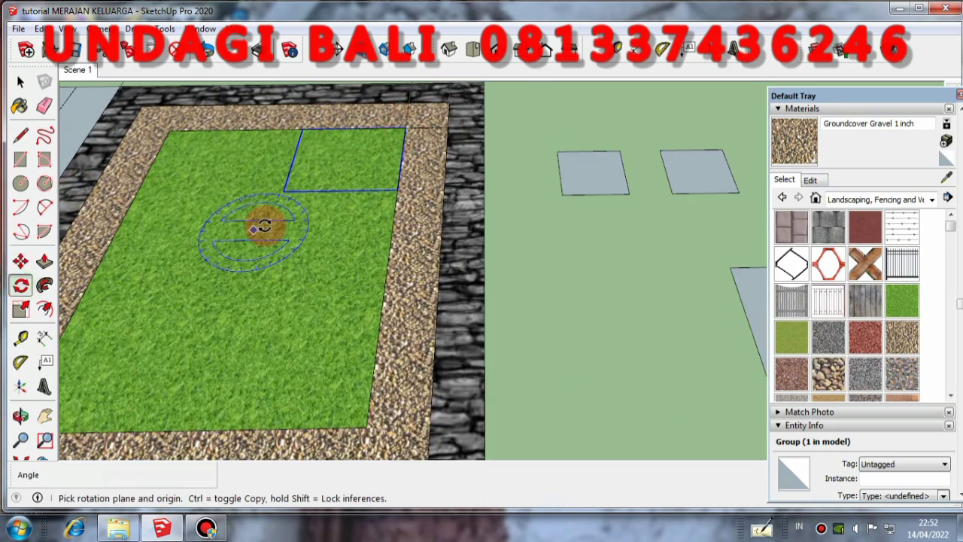
{"action": "left_click", "coordinate": [396, 189]}
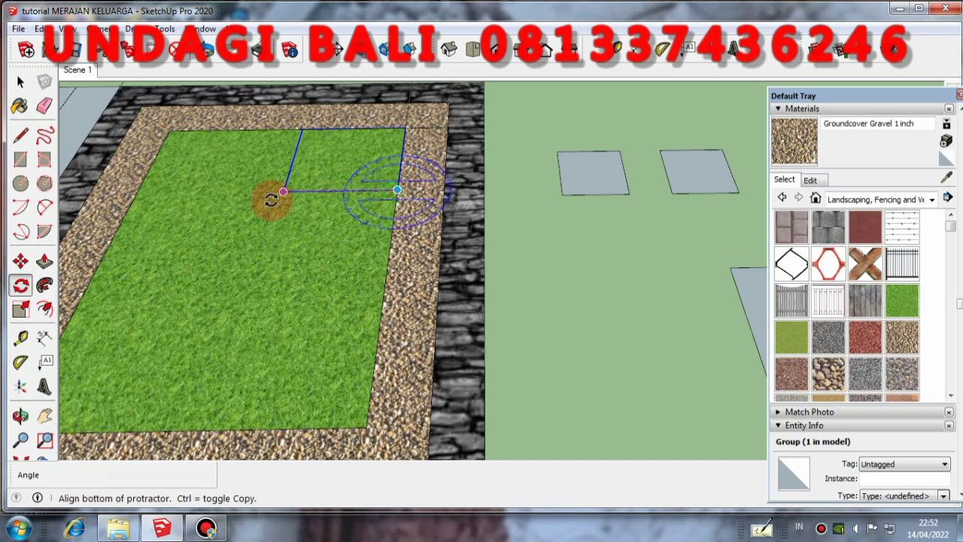
{"action": "left_click", "coordinate": [283, 191]}
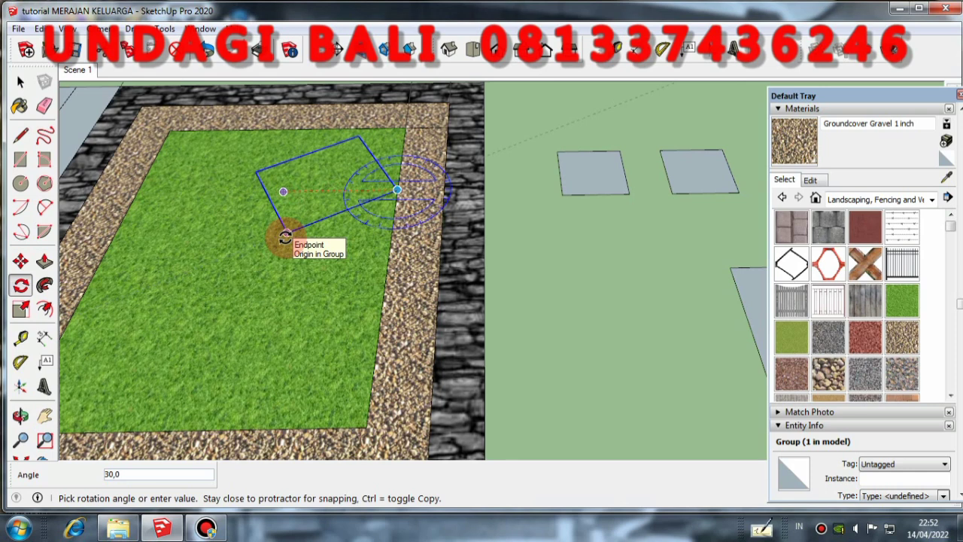
{"action": "left_click", "coordinate": [286, 237]}
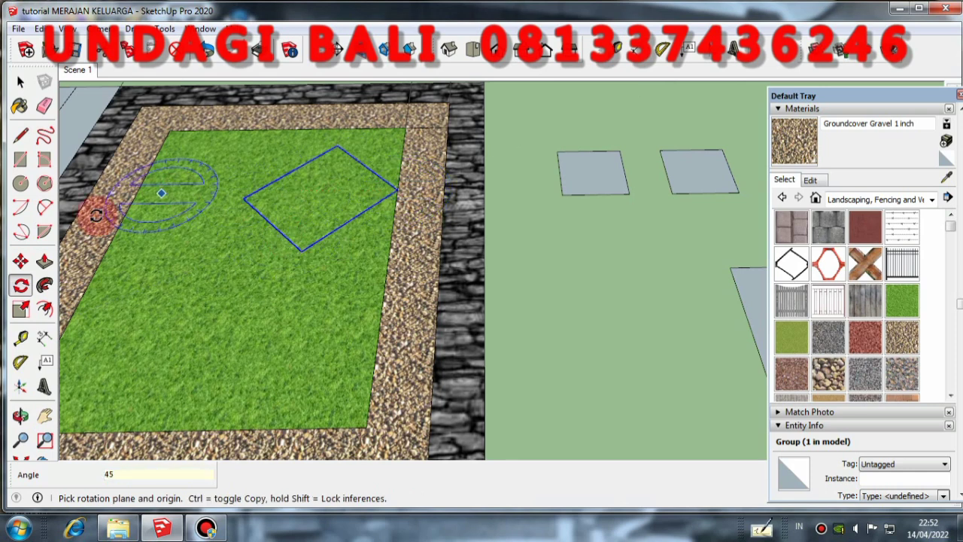
Step: Move the rotated base group about 0.22 m back so its rear corner touches the grass's back edge
{"action": "left_click", "coordinate": [20, 261]}
{"action": "scroll", "coordinate": [293, 153], "scroll_direction": "up", "scroll_amount": 2}
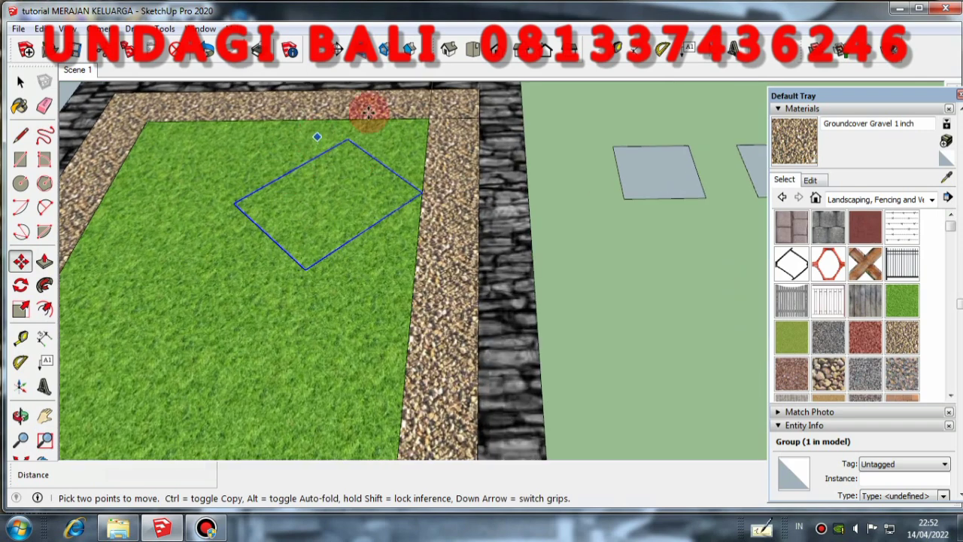
{"action": "left_click", "coordinate": [344, 134]}
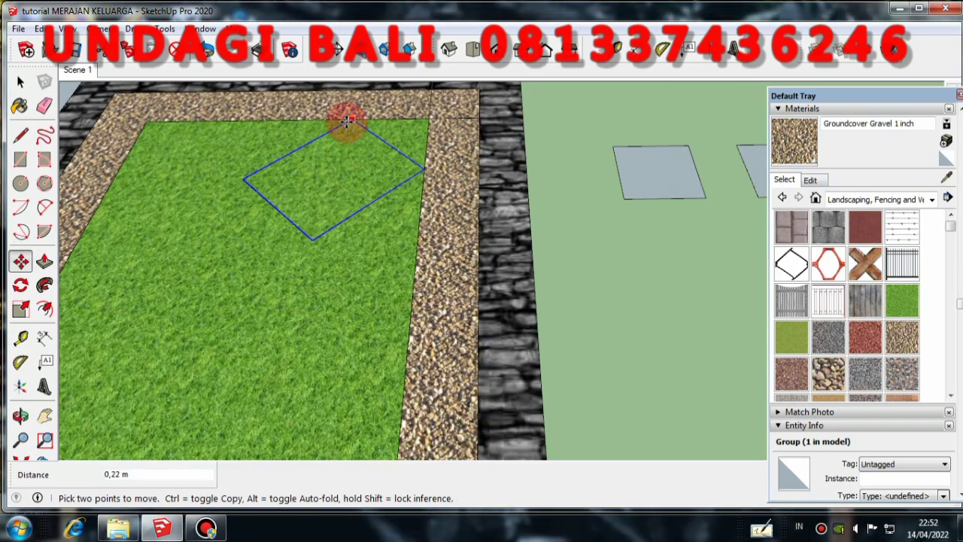
{"action": "middle_click_drag", "start_coordinate": [369, 129], "coordinate": [377, 194]}
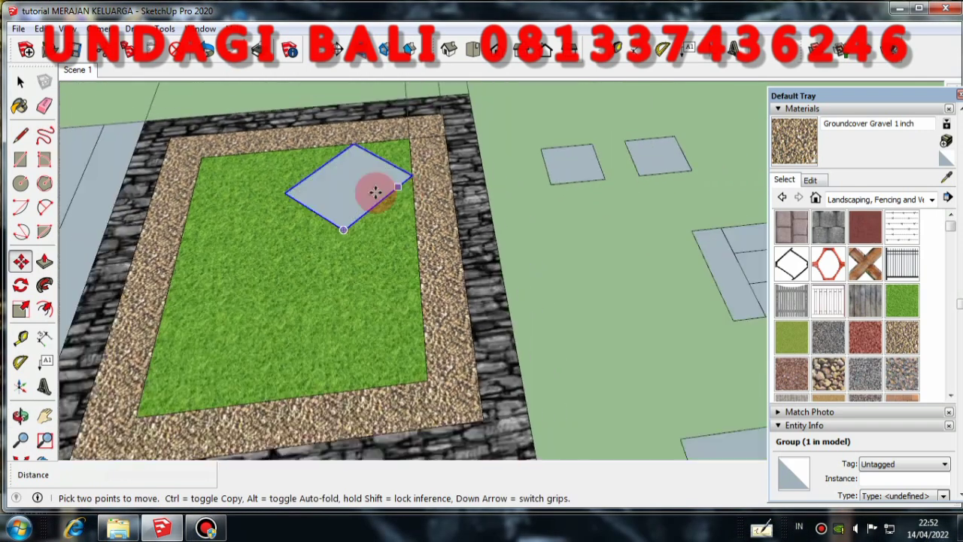
{"action": "left_click", "coordinate": [376, 193]}
Step: Draw a line from the rotated base's front corner straight across to the adjacent side edge of the grass
{"action": "left_click", "coordinate": [21, 81]}
{"action": "middle_click_drag", "start_coordinate": [225, 173], "coordinate": [279, 203]}
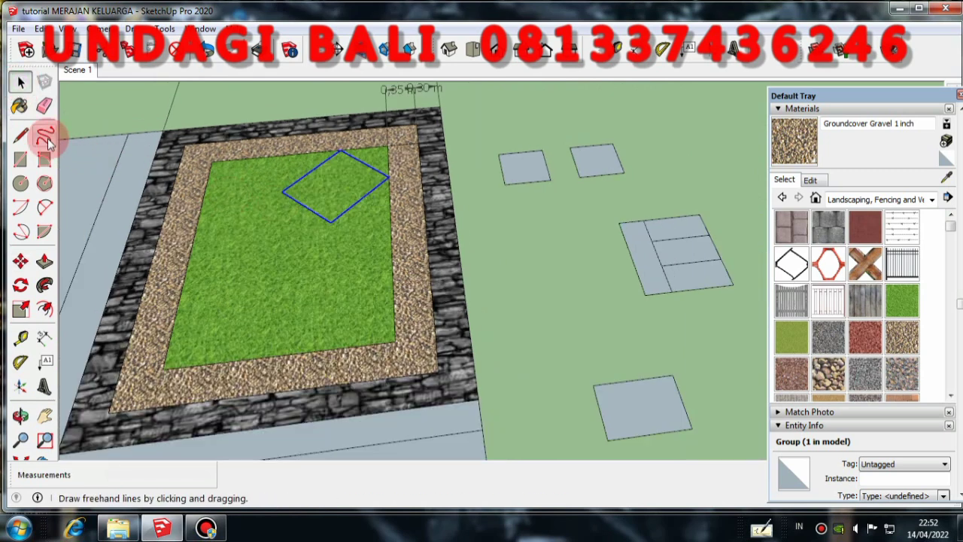
{"action": "left_click", "coordinate": [20, 134]}
{"action": "scroll", "coordinate": [331, 218], "scroll_direction": "up", "scroll_amount": 2}
{"action": "left_click", "coordinate": [325, 225]}
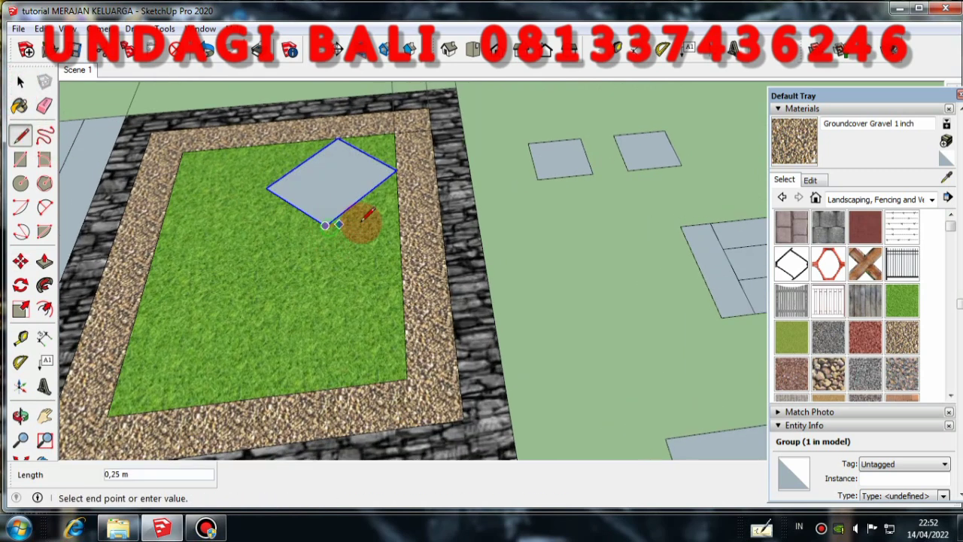
{"action": "left_click", "coordinate": [399, 218]}
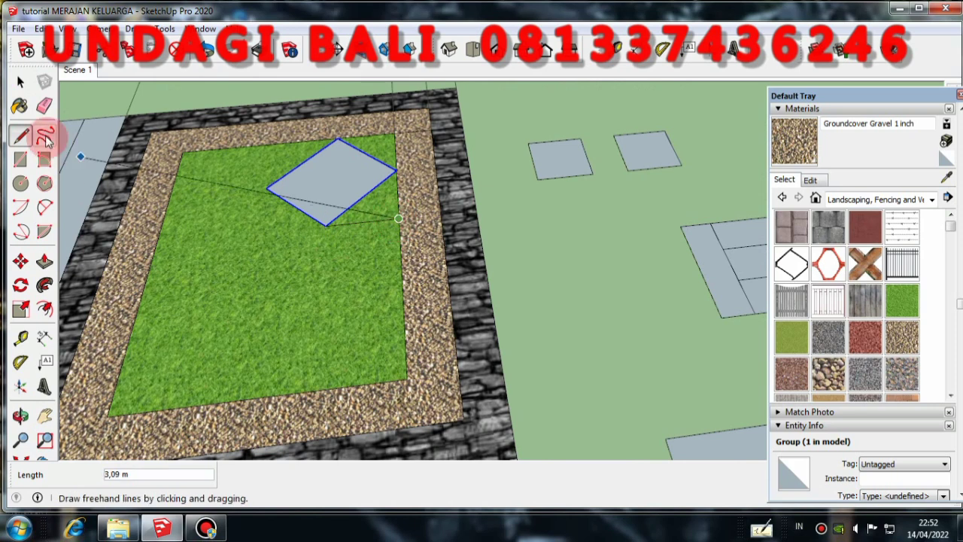
Step: Move the subdivided base group onto the grass so its back inner corner meets the rotated base's front corner
{"action": "left_click", "coordinate": [20, 81]}
{"action": "middle_click_drag", "start_coordinate": [194, 210], "coordinate": [201, 210]}
{"action": "scroll", "coordinate": [201, 209], "scroll_direction": "down", "scroll_amount": 3}
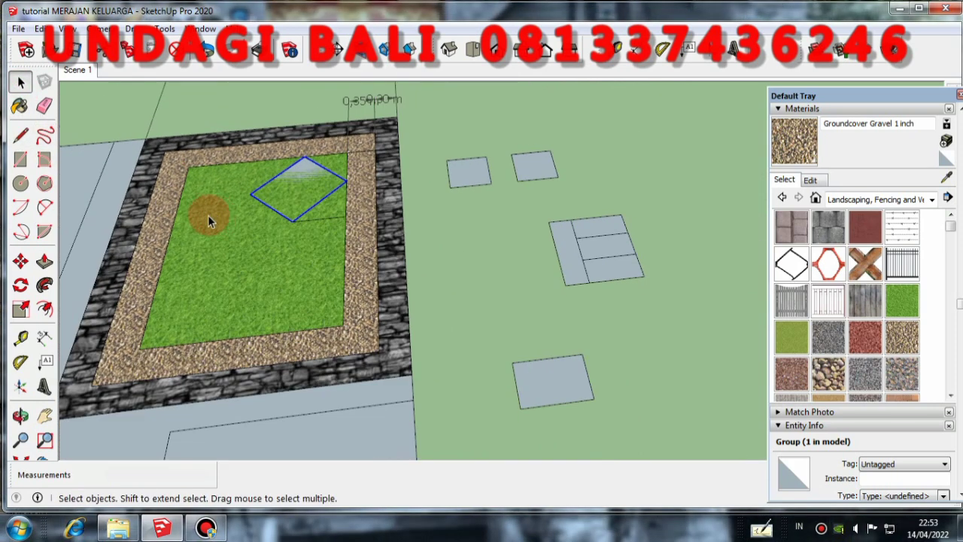
{"action": "left_click", "coordinate": [20, 261]}
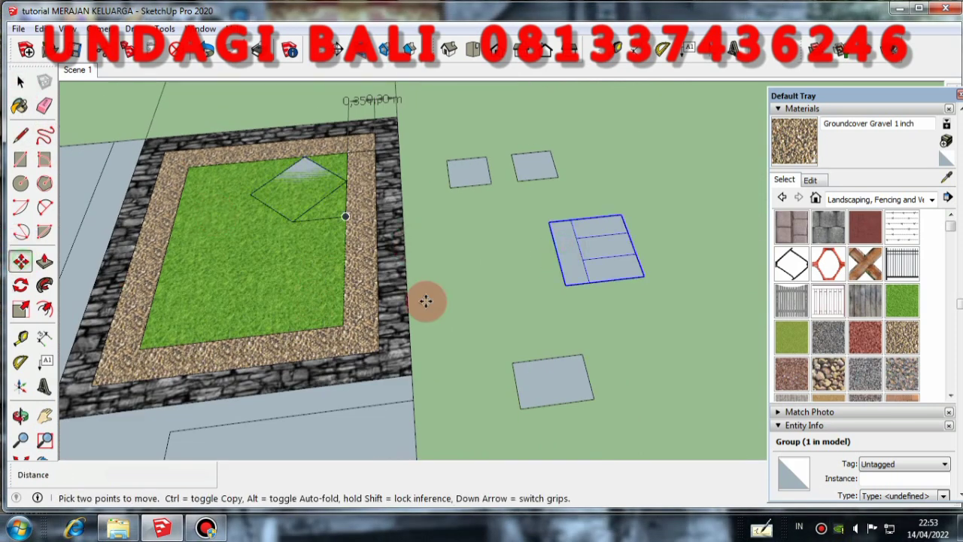
{"action": "scroll", "coordinate": [535, 263], "scroll_direction": "up", "scroll_amount": 2}
{"action": "left_click", "coordinate": [554, 203]}
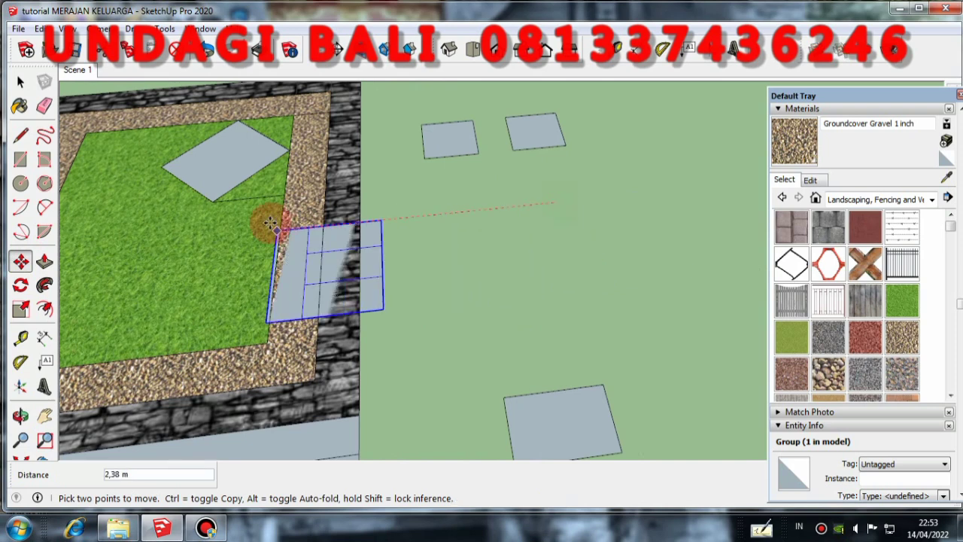
{"action": "left_click", "coordinate": [214, 202]}
Step: Move the subdivided base group about 0.25 m sideways so its back outer corner lands on the grass's side edge
{"action": "scroll", "coordinate": [288, 210], "scroll_direction": "up", "scroll_amount": 4}
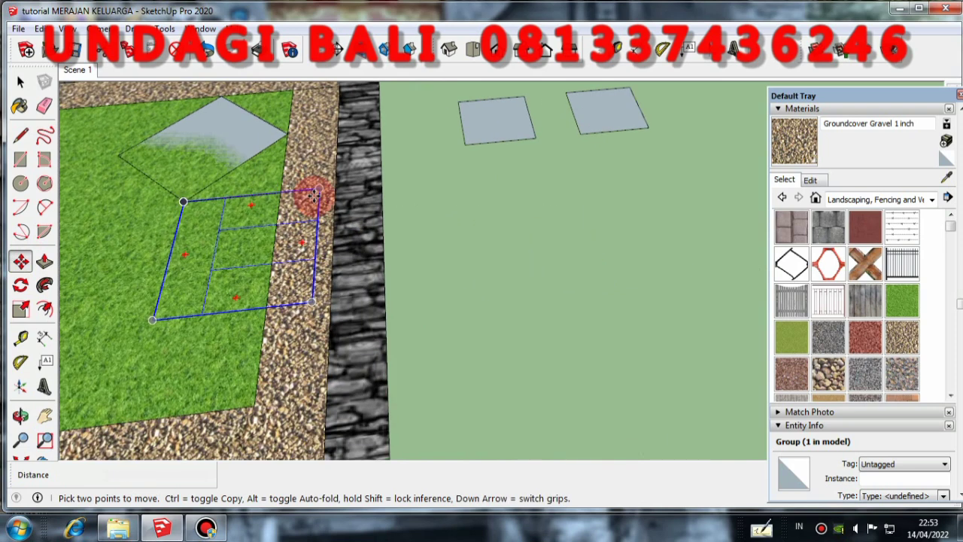
{"action": "left_click", "coordinate": [310, 188]}
{"action": "left_click", "coordinate": [275, 192]}
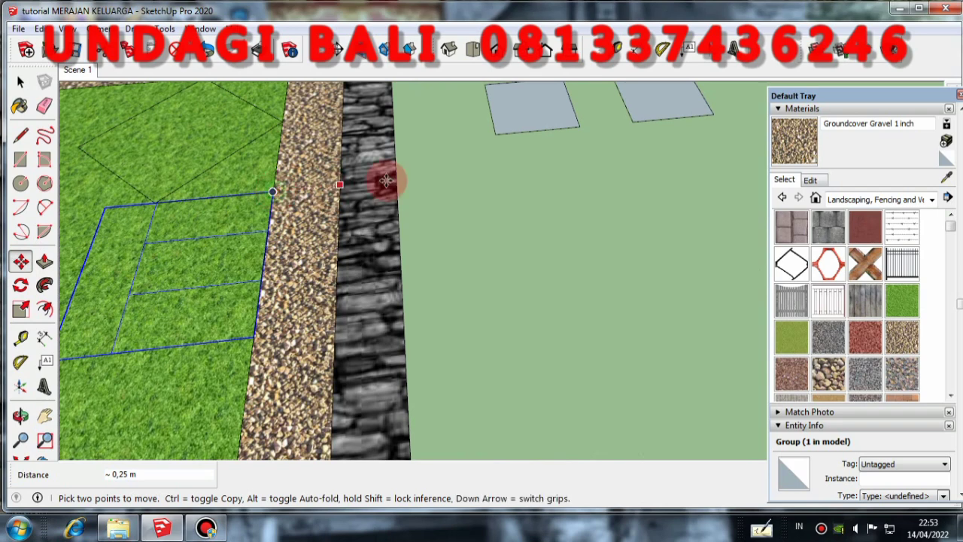
{"action": "scroll", "coordinate": [507, 217], "scroll_direction": "down", "scroll_amount": 6}
{"action": "middle_click_drag", "start_coordinate": [515, 275], "coordinate": [470, 227]}
{"action": "scroll", "coordinate": [176, 188], "scroll_direction": "up", "scroll_amount": 1}
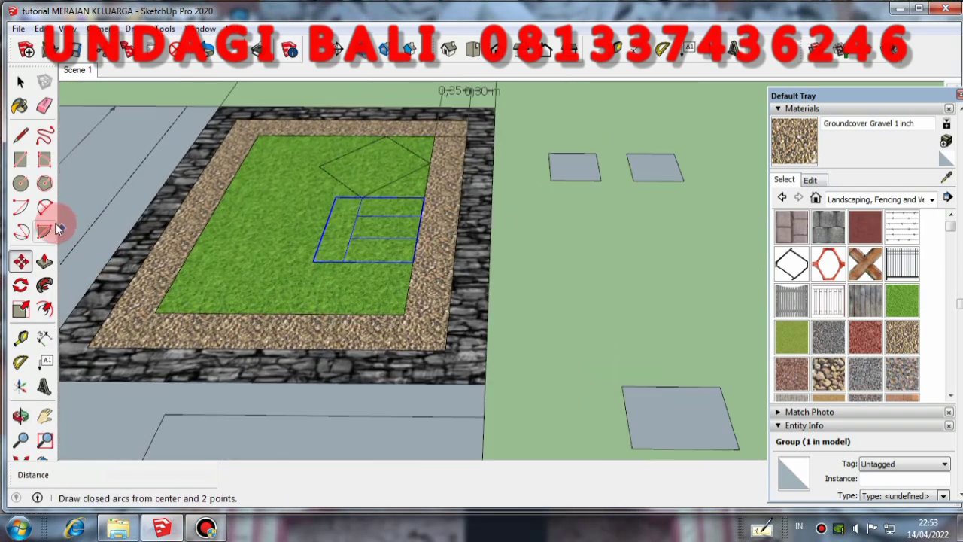
Step: Examine how the two base groups sit on the grass relative to the surrounding gravel strip
{"action": "left_click", "coordinate": [20, 260]}
{"action": "scroll", "coordinate": [275, 228], "scroll_direction": "up", "scroll_amount": 2}
{"action": "middle_click_drag", "start_coordinate": [546, 244], "coordinate": [456, 234]}
{"action": "scroll", "coordinate": [258, 300], "scroll_direction": "down", "scroll_amount": 2}
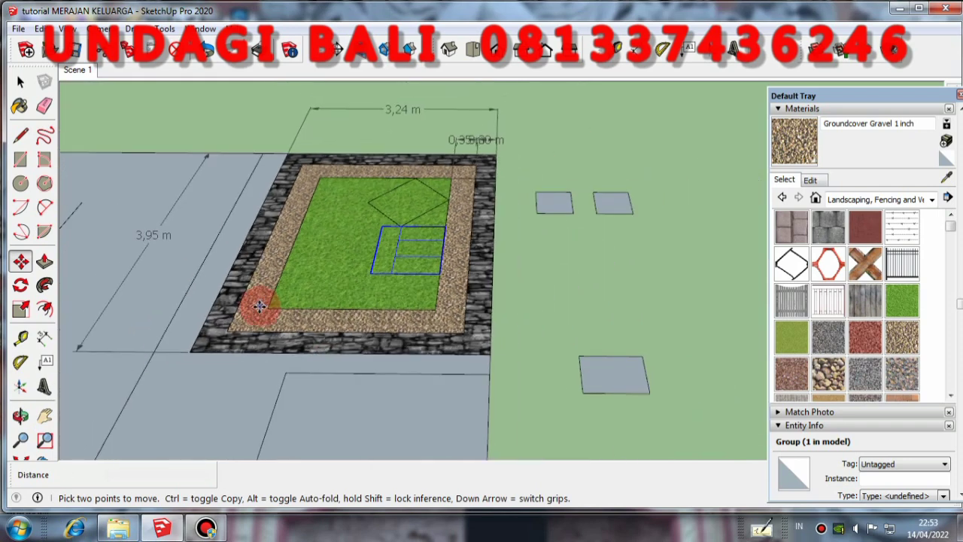
{"action": "left_click", "coordinate": [21, 82]}
{"action": "scroll", "coordinate": [472, 179], "scroll_direction": "up", "scroll_amount": 2}
{"action": "scroll", "coordinate": [425, 173], "scroll_direction": "up", "scroll_amount": 1}
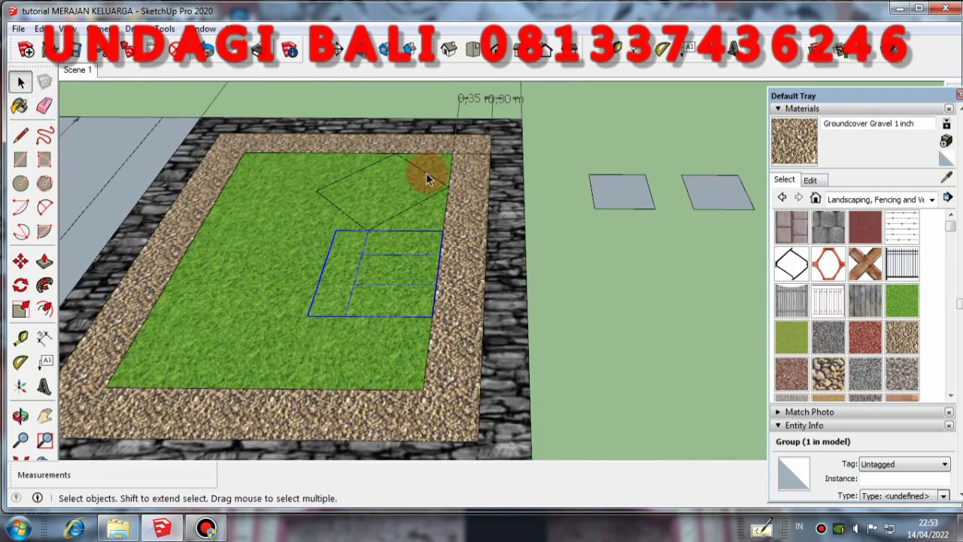
{"action": "scroll", "coordinate": [422, 202], "scroll_direction": "up", "scroll_amount": 2}
{"action": "scroll", "coordinate": [422, 201], "scroll_direction": "down", "scroll_amount": 2}
{"action": "middle_click_drag", "start_coordinate": [422, 202], "coordinate": [453, 257]}
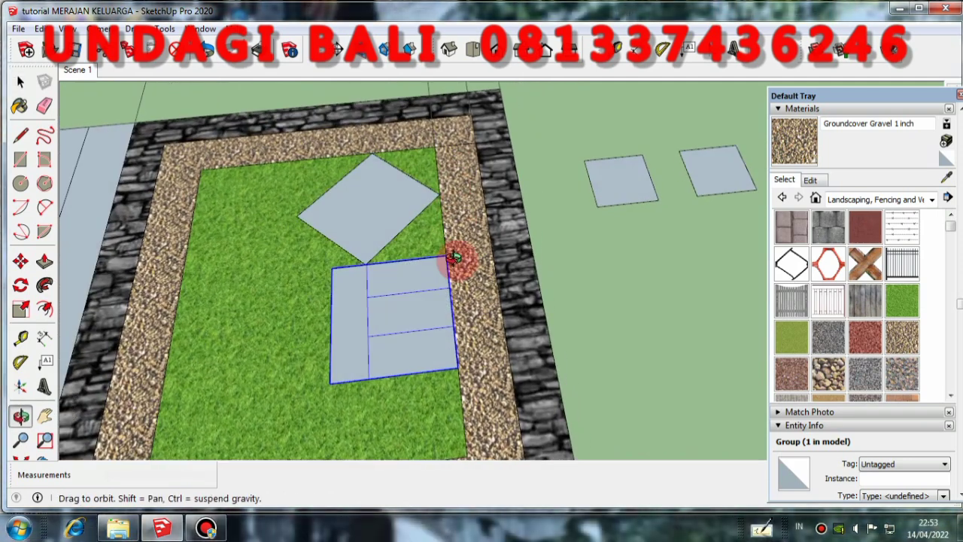
{"action": "left_click", "coordinate": [457, 231]}
{"action": "left_click", "coordinate": [457, 231]}
{"action": "scroll", "coordinate": [441, 156], "scroll_direction": "down", "scroll_amount": 4}
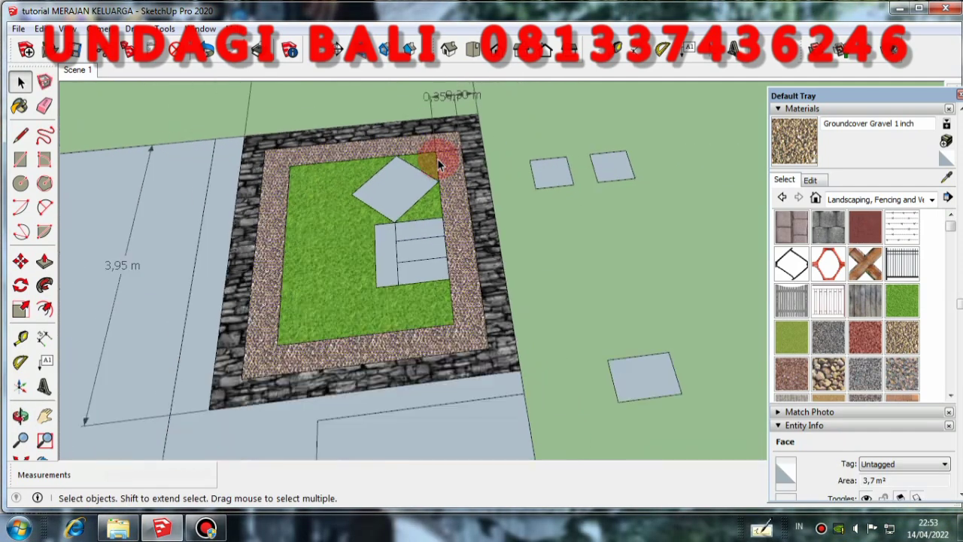
{"action": "scroll", "coordinate": [441, 225], "scroll_direction": "up", "scroll_amount": 3}
{"action": "middle_click_drag", "start_coordinate": [442, 223], "coordinate": [391, 168]}
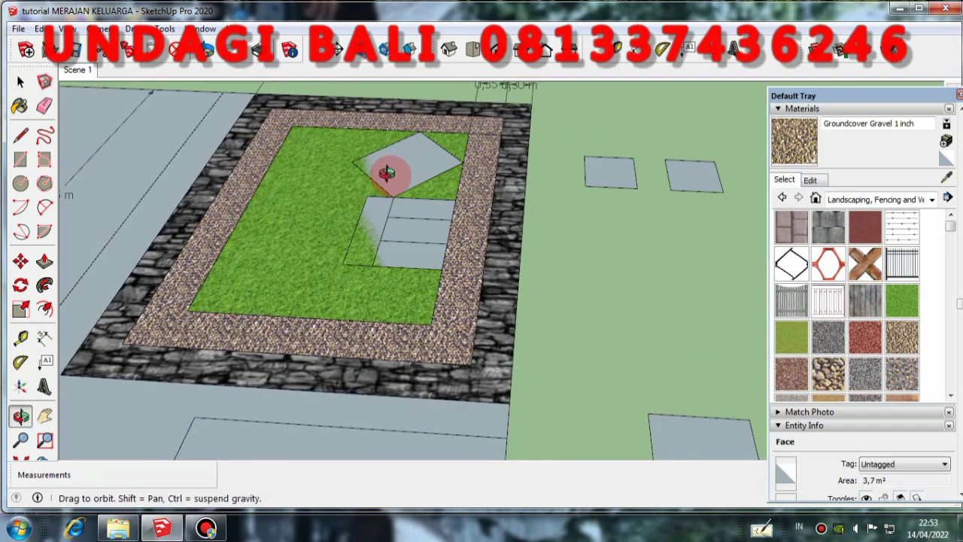
{"action": "scroll", "coordinate": [451, 259], "scroll_direction": "up", "scroll_amount": 3}
{"action": "scroll", "coordinate": [458, 267], "scroll_direction": "down", "scroll_amount": 4}
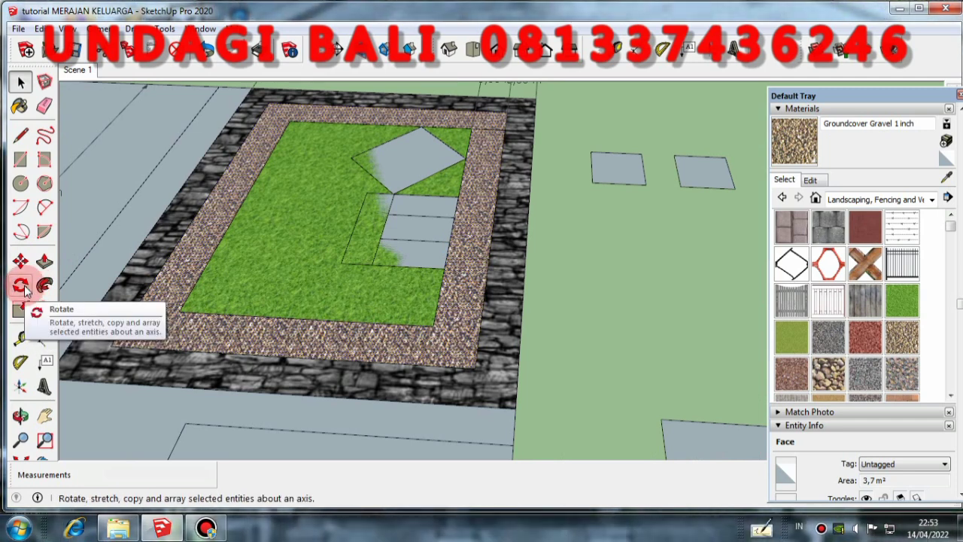
Step: Offset the outline of the gravel strip into the gravel along both its inner and outer edges
{"action": "left_click", "coordinate": [44, 338]}
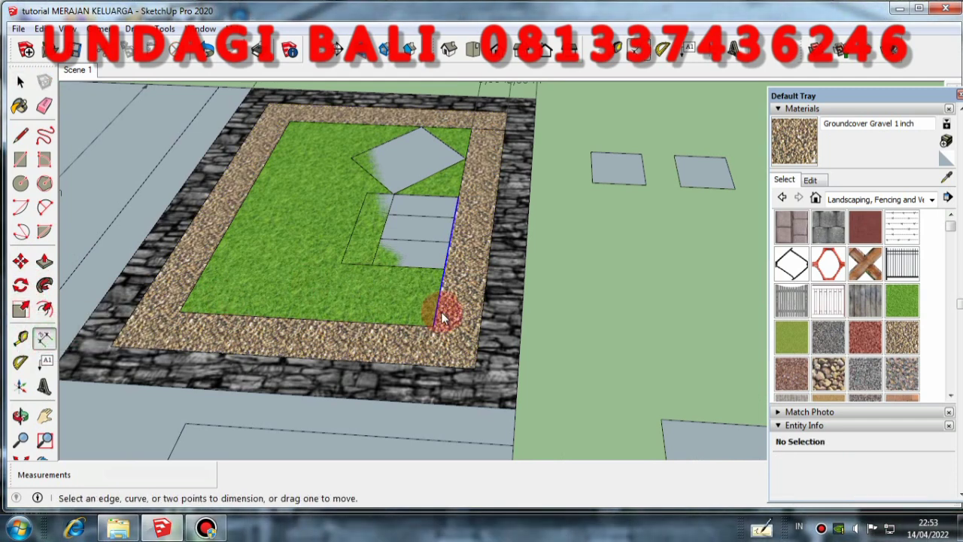
{"action": "left_click", "coordinate": [45, 309]}
{"action": "left_click", "coordinate": [205, 262]}
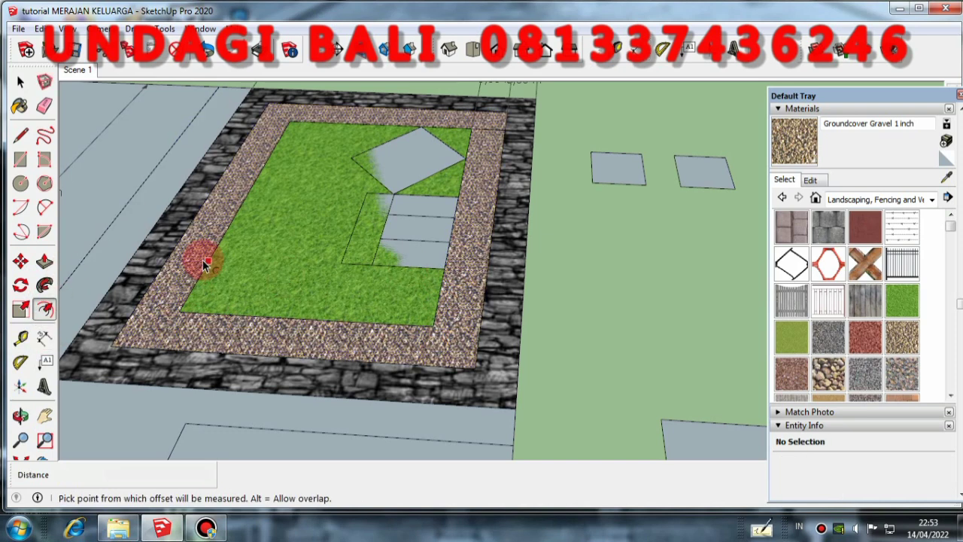
{"action": "left_click", "coordinate": [203, 259]}
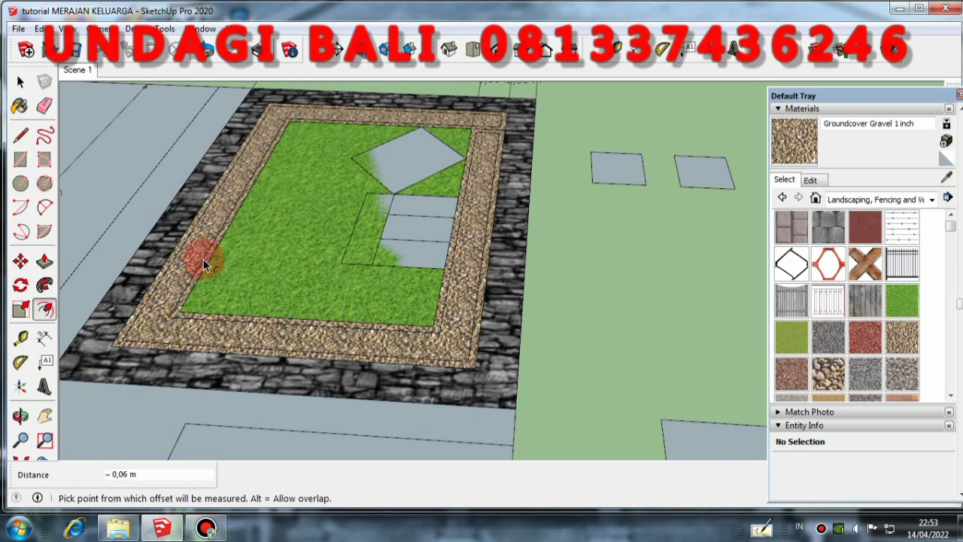
{"action": "left_click", "coordinate": [203, 259]}
{"action": "left_click", "coordinate": [209, 252]}
{"action": "left_click", "coordinate": [209, 251]}
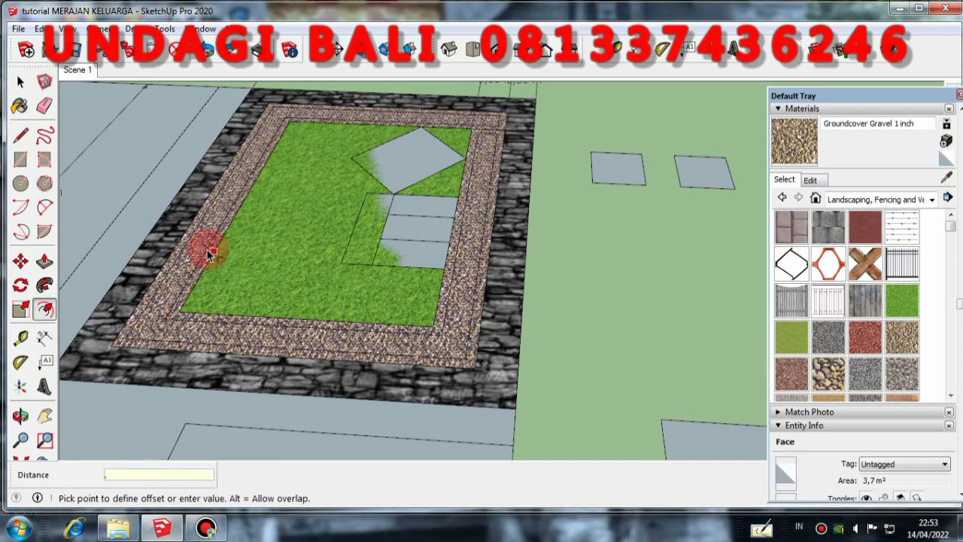
{"action": "key", "text": "Return"}
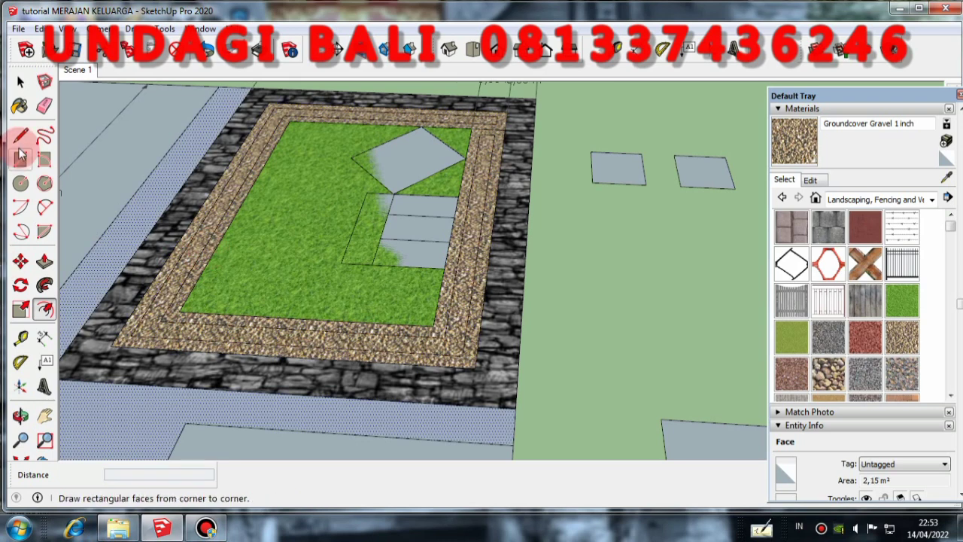
Step: Try to erase the original boundary lines between the grass and the gravel strip
{"action": "left_click", "coordinate": [45, 106]}
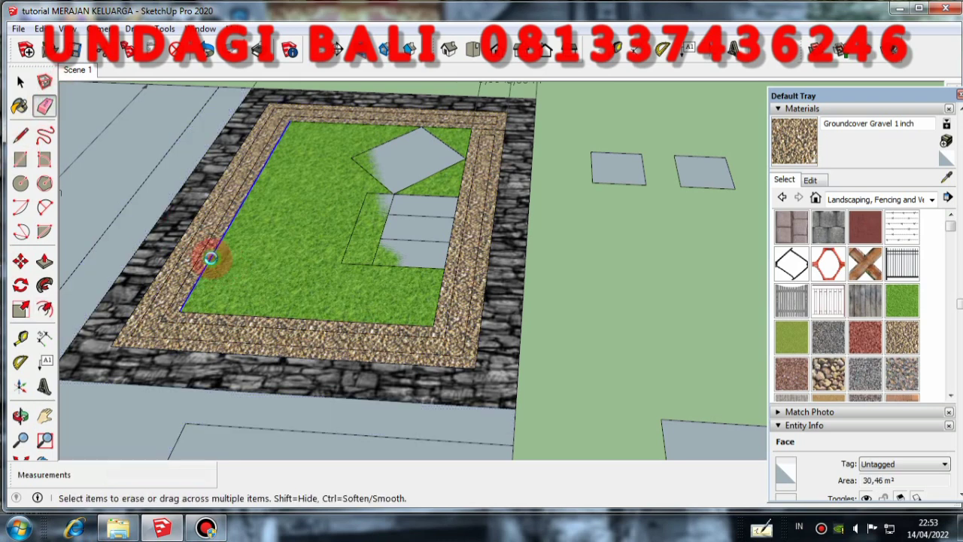
{"action": "left_click", "coordinate": [213, 257]}
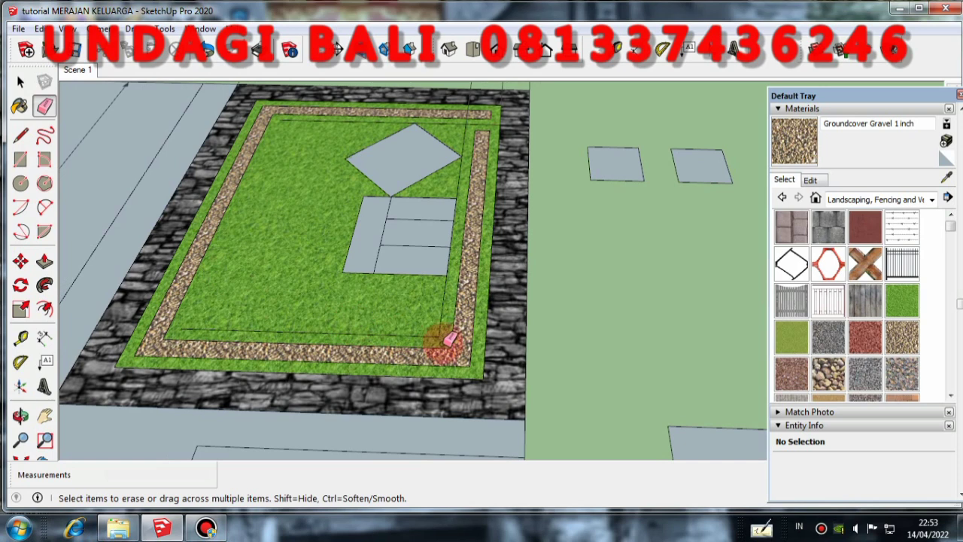
{"action": "left_click_drag", "start_coordinate": [444, 336], "coordinate": [441, 318]}
{"action": "left_click_drag", "start_coordinate": [455, 220], "coordinate": [469, 125]}
{"action": "left_click", "coordinate": [18, 85]}
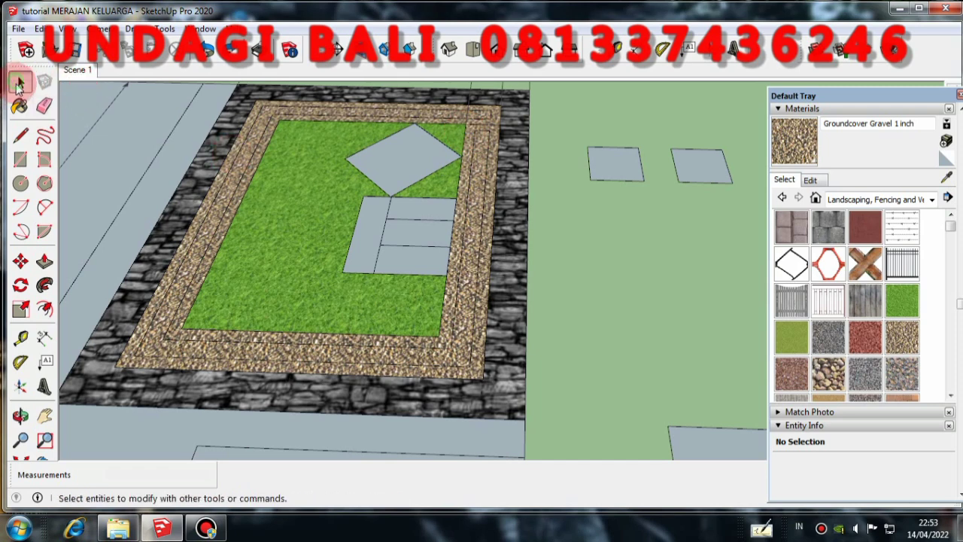
Step: Erase the outer offset outline around the gravel strip, including the line segments at its back corner beside the bases
{"action": "scroll", "coordinate": [463, 347], "scroll_direction": "up", "scroll_amount": 2}
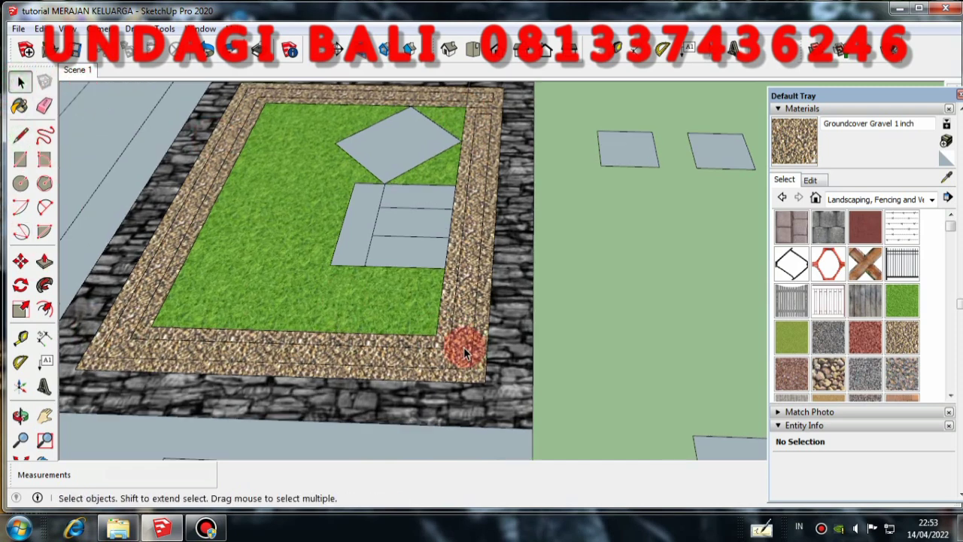
{"action": "scroll", "coordinate": [463, 347], "scroll_direction": "up", "scroll_amount": 1}
{"action": "left_click", "coordinate": [25, 136]}
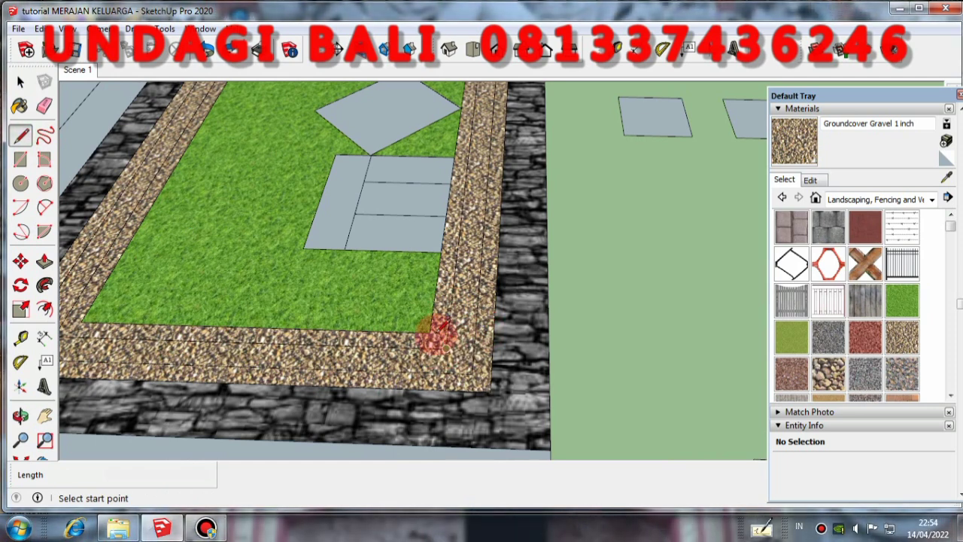
{"action": "left_click", "coordinate": [44, 106]}
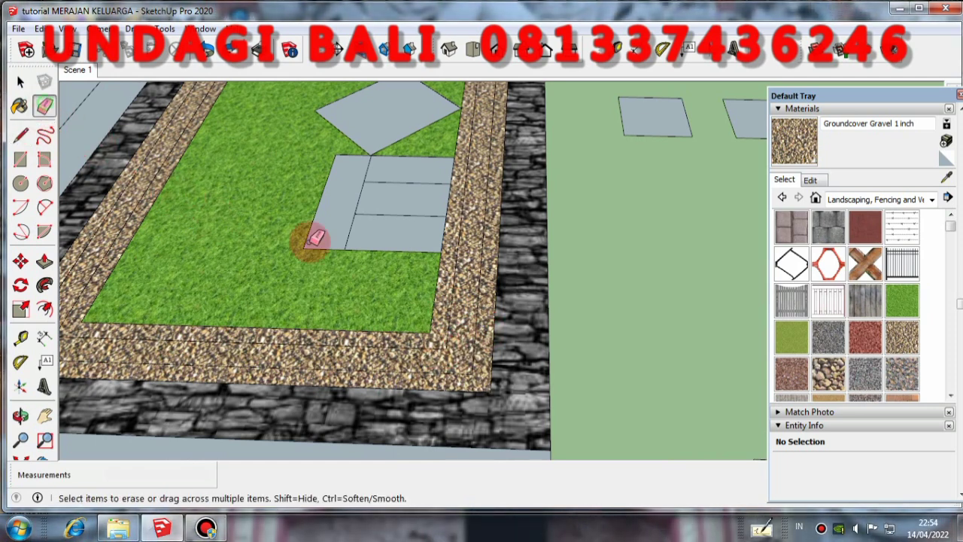
{"action": "left_click", "coordinate": [473, 353]}
{"action": "scroll", "coordinate": [457, 360], "scroll_direction": "down", "scroll_amount": 3}
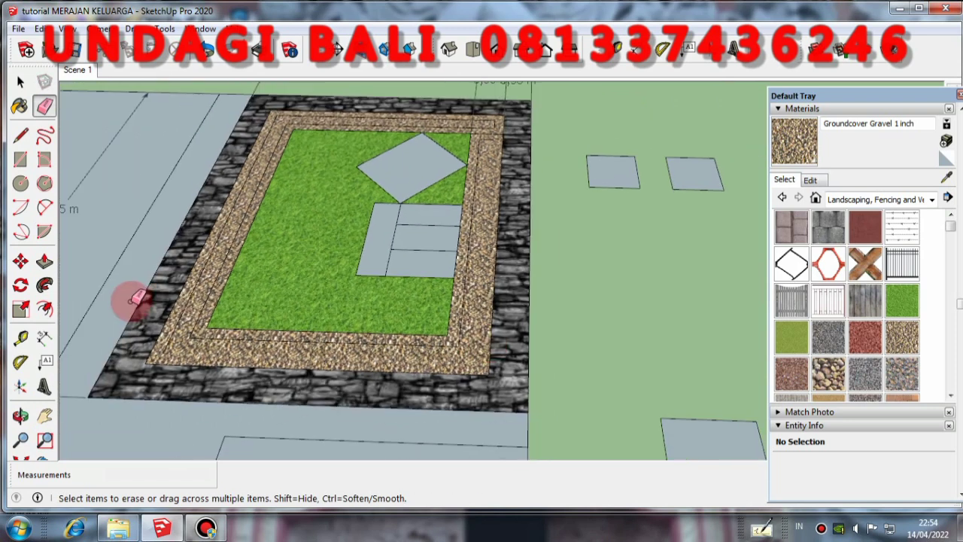
{"action": "left_click_drag", "start_coordinate": [192, 304], "coordinate": [194, 302]}
{"action": "scroll", "coordinate": [445, 102], "scroll_direction": "up", "scroll_amount": 2}
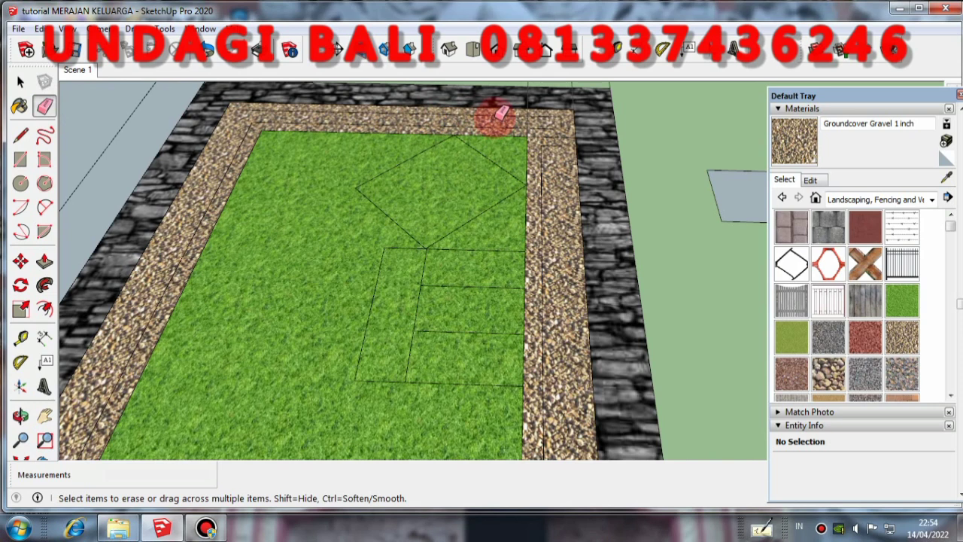
{"action": "left_click_drag", "start_coordinate": [499, 110], "coordinate": [526, 118]}
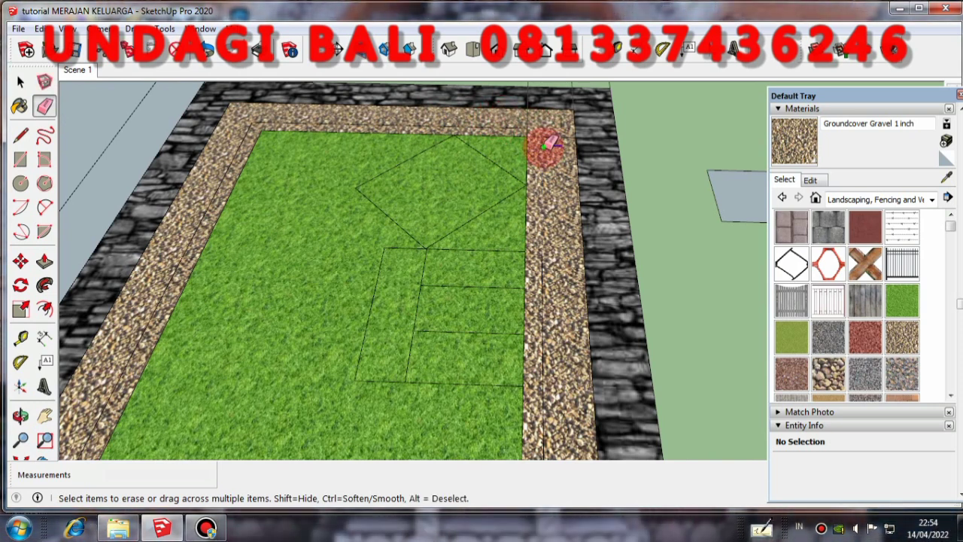
{"action": "left_click_drag", "start_coordinate": [550, 143], "coordinate": [539, 245]}
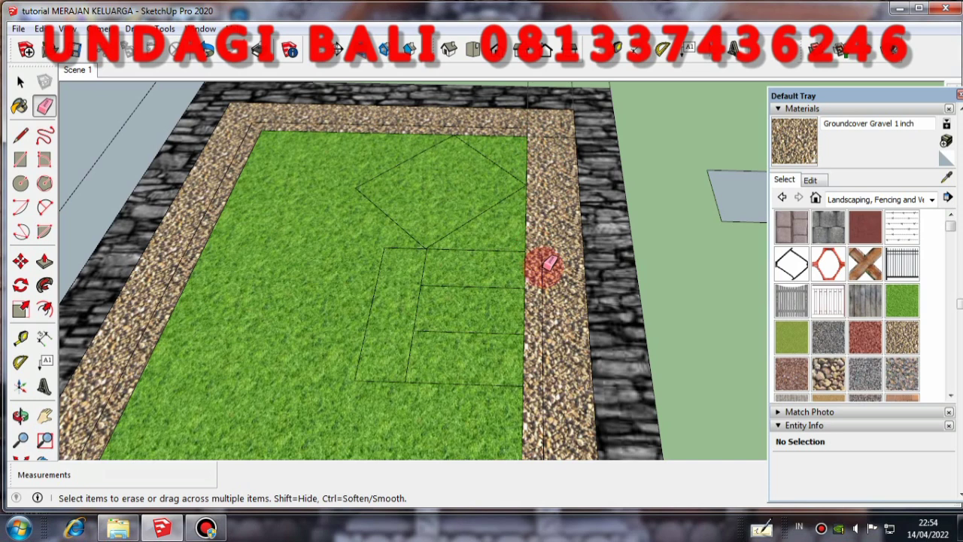
Step: Redraw the missing part of the inner offset outline beside the bases up to the back corner
{"action": "left_click", "coordinate": [21, 135]}
{"action": "left_click_drag", "start_coordinate": [542, 277], "coordinate": [547, 132]}
{"action": "scroll", "coordinate": [531, 125], "scroll_direction": "up", "scroll_amount": 3}
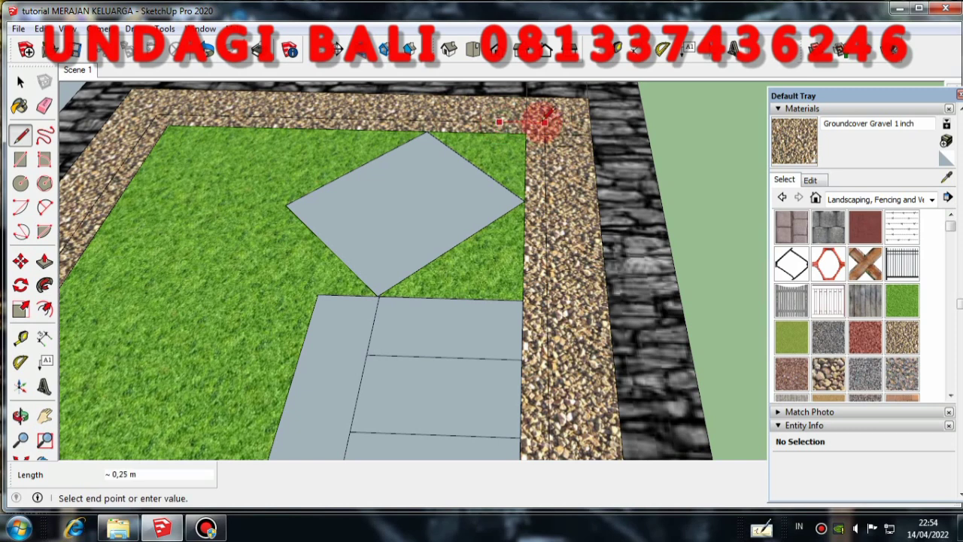
Step: Erase the original boundary lines between grass and gravel, keeping the offset outline around the bases
{"action": "left_click", "coordinate": [44, 106]}
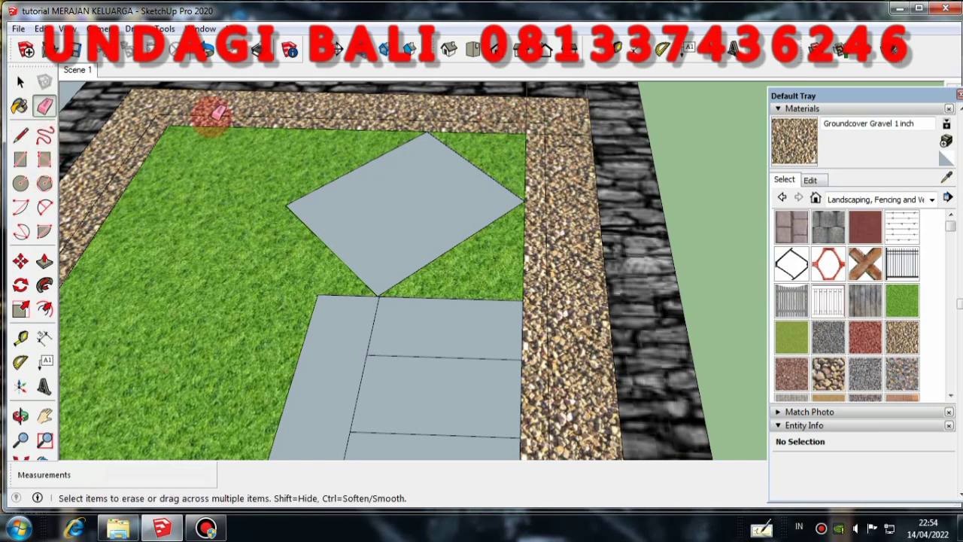
{"action": "left_click_drag", "start_coordinate": [216, 123], "coordinate": [219, 129]}
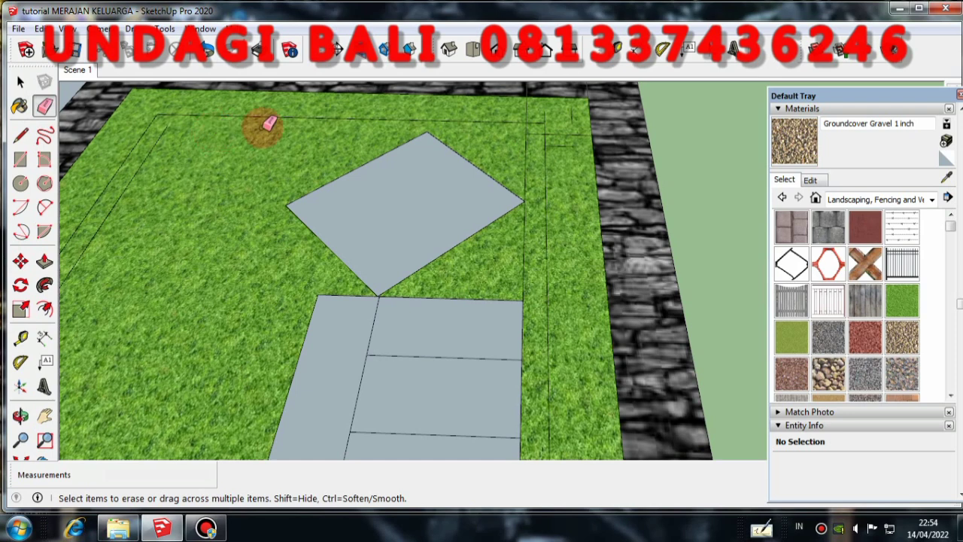
{"action": "scroll", "coordinate": [258, 124], "scroll_direction": "down", "scroll_amount": 3}
{"action": "scroll", "coordinate": [217, 185], "scroll_direction": "down", "scroll_amount": 2}
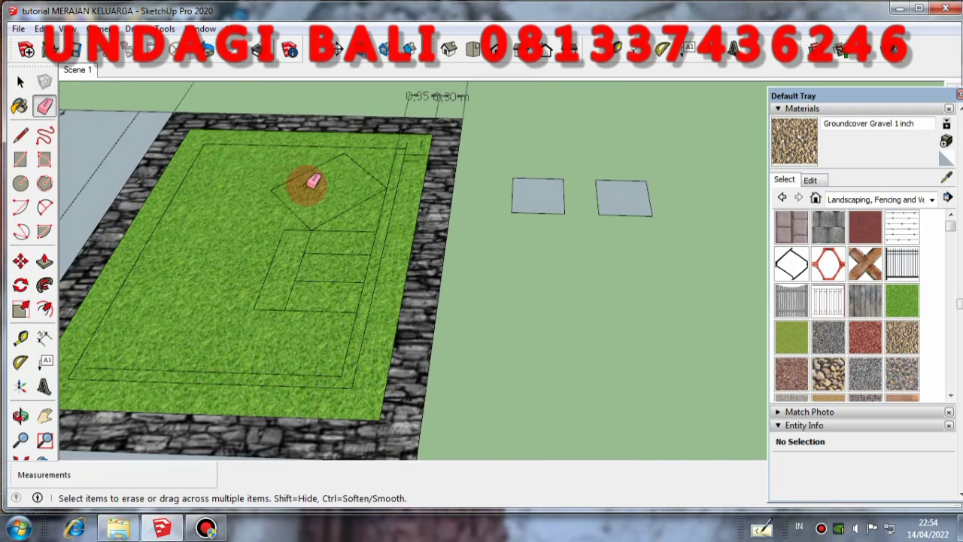
{"action": "middle_click_drag", "start_coordinate": [307, 181], "coordinate": [304, 331]}
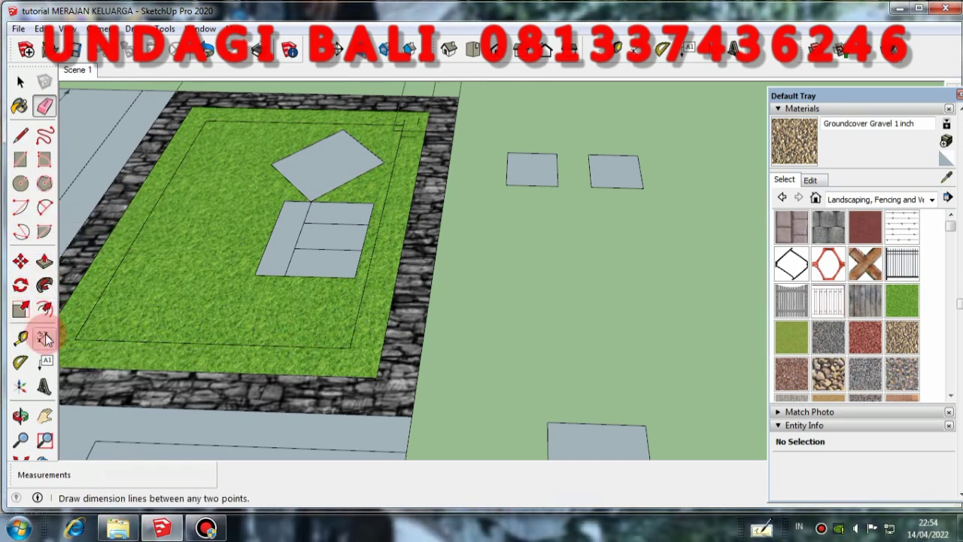
Step: Draw a rectangle of 2.85 m by 2.14 m over the offset outline, from its front corner to the opposite back corner
{"action": "left_click", "coordinate": [20, 159]}
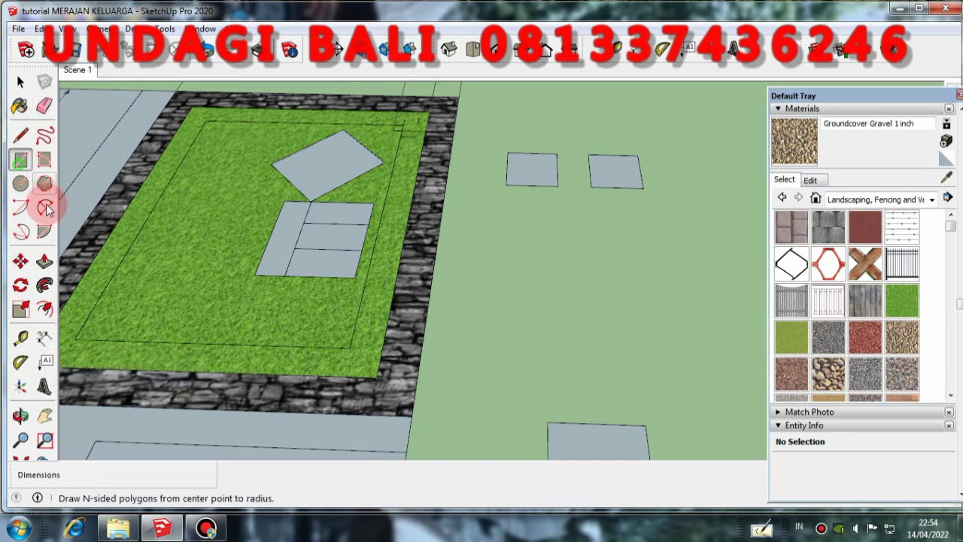
{"action": "left_click_drag", "start_coordinate": [75, 336], "coordinate": [399, 122]}
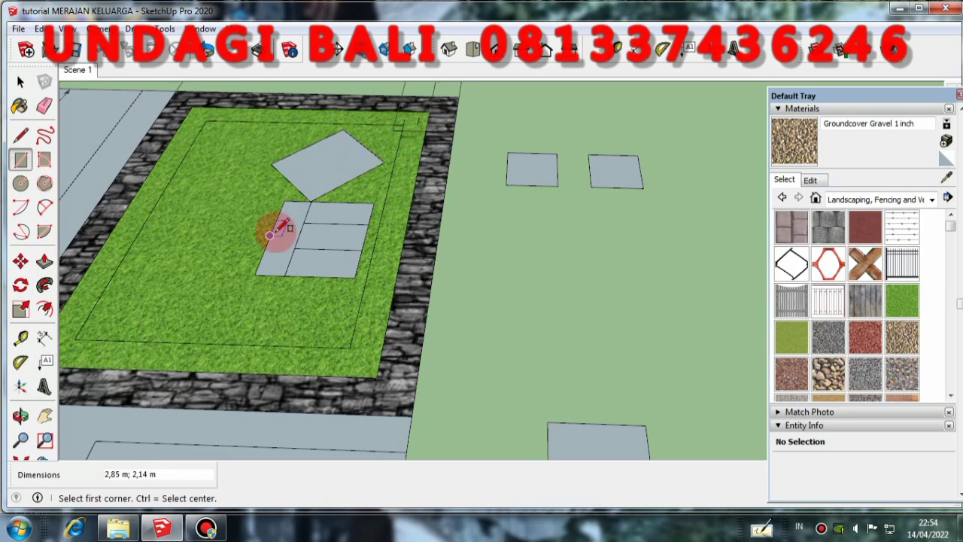
{"action": "scroll", "coordinate": [354, 226], "scroll_direction": "down", "scroll_amount": 3}
{"action": "left_click", "coordinate": [20, 82]}
{"action": "scroll", "coordinate": [217, 245], "scroll_direction": "up", "scroll_amount": 2}
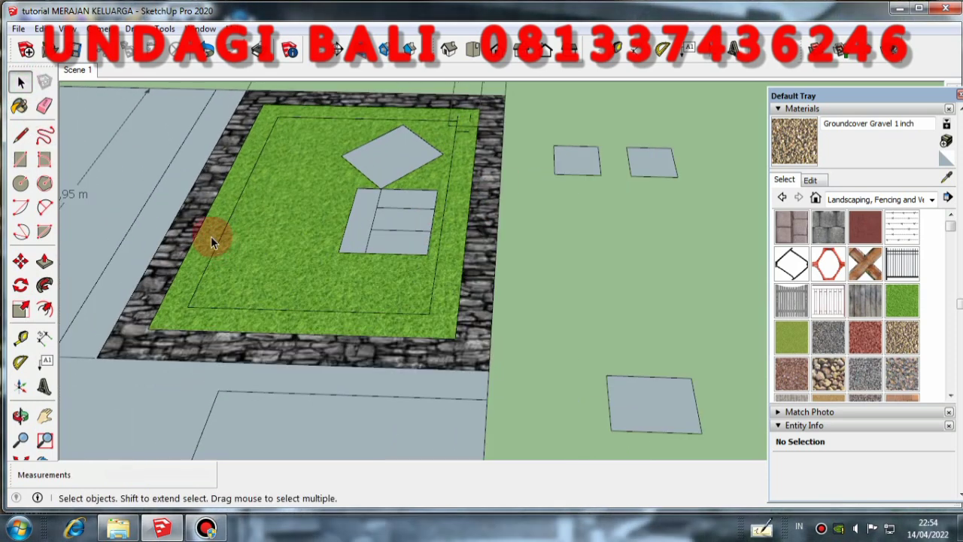
Step: Try to split the grass face with a rectangle over the offset outline, from its back corner to the opposite front corner
{"action": "left_click", "coordinate": [210, 236]}
{"action": "left_click", "coordinate": [21, 160]}
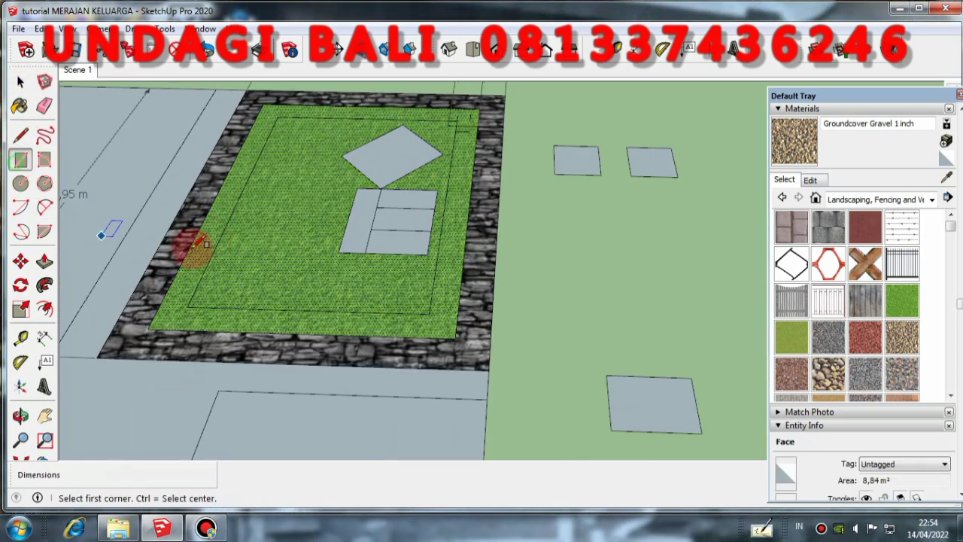
{"action": "scroll", "coordinate": [383, 164], "scroll_direction": "up", "scroll_amount": 2}
{"action": "scroll", "coordinate": [533, 146], "scroll_direction": "down", "scroll_amount": 2}
{"action": "scroll", "coordinate": [489, 128], "scroll_direction": "up", "scroll_amount": 3}
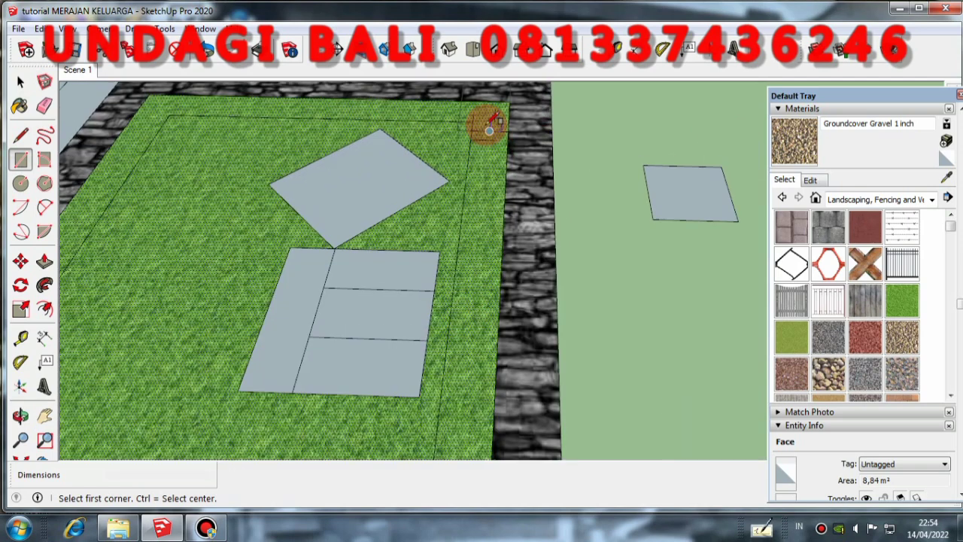
{"action": "scroll", "coordinate": [473, 121], "scroll_direction": "down", "scroll_amount": 2}
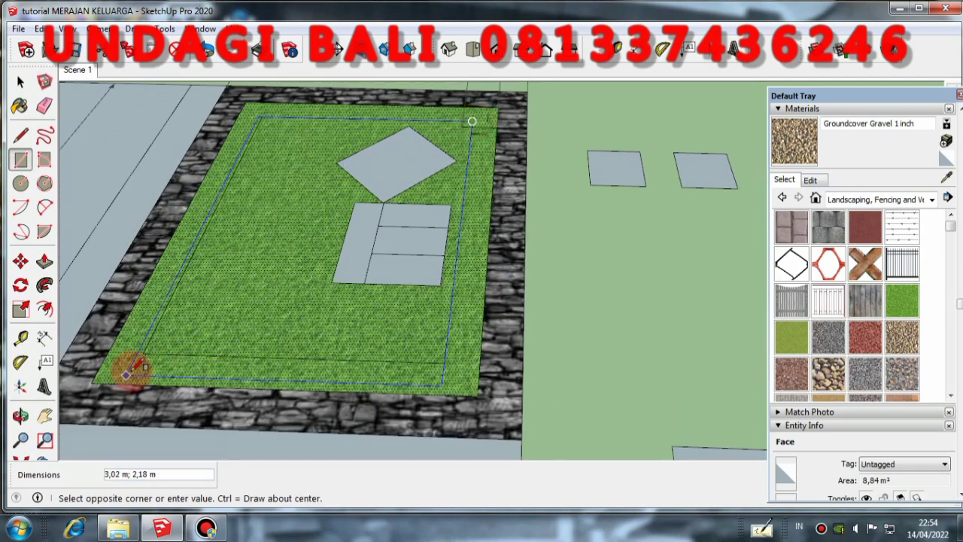
{"action": "scroll", "coordinate": [139, 355], "scroll_direction": "up", "scroll_amount": 2}
{"action": "middle_click_drag", "start_coordinate": [145, 345], "coordinate": [72, 249]}
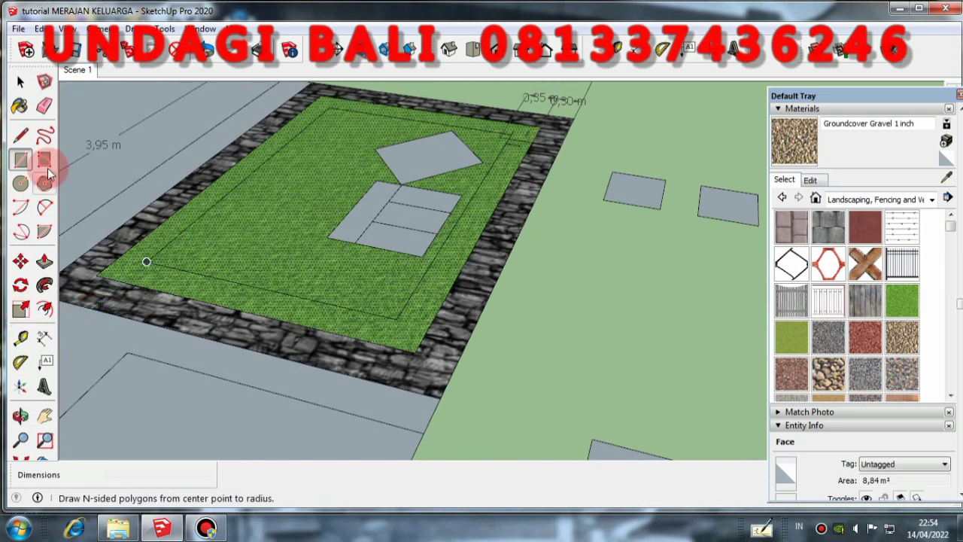
{"action": "left_click", "coordinate": [20, 82]}
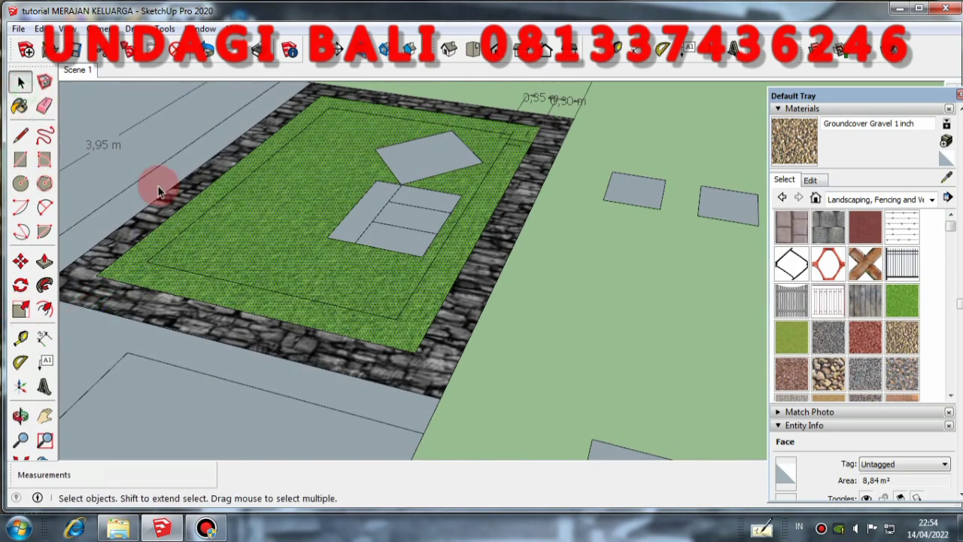
Step: Erase the whole inner offset outline on the grass, including the leftover line pieces at the back corner beside the rotated base
{"action": "left_click", "coordinate": [50, 110]}
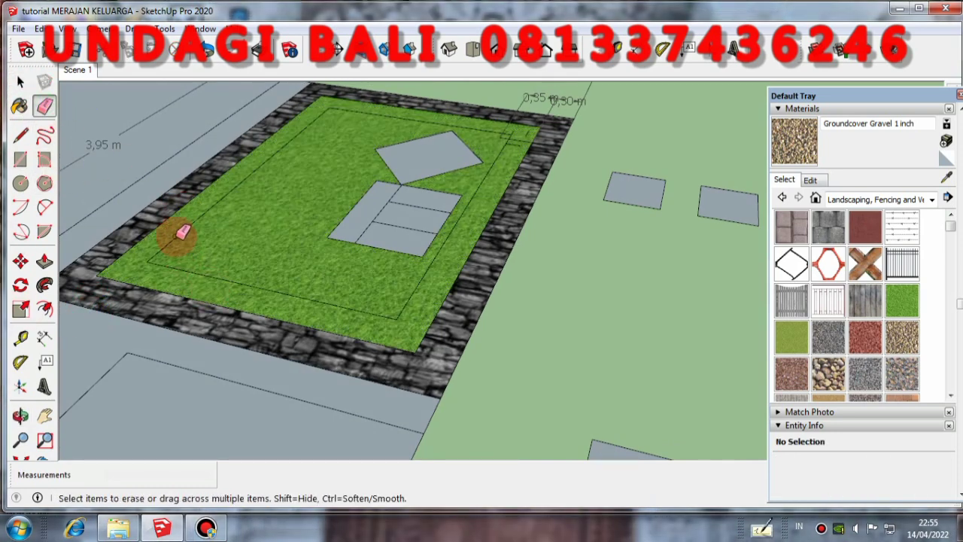
{"action": "left_click", "coordinate": [165, 267]}
{"action": "scroll", "coordinate": [491, 226], "scroll_direction": "up", "scroll_amount": 2}
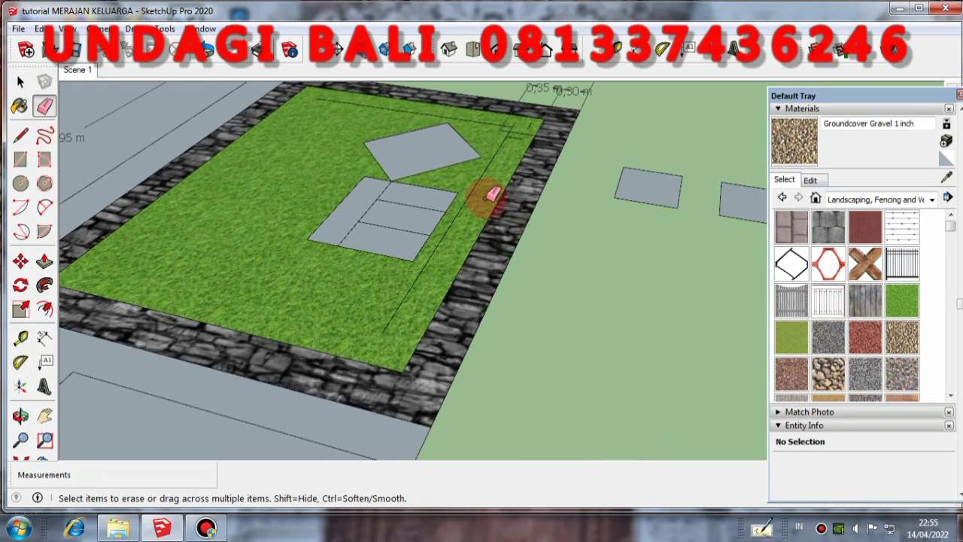
{"action": "scroll", "coordinate": [483, 181], "scroll_direction": "up", "scroll_amount": 2}
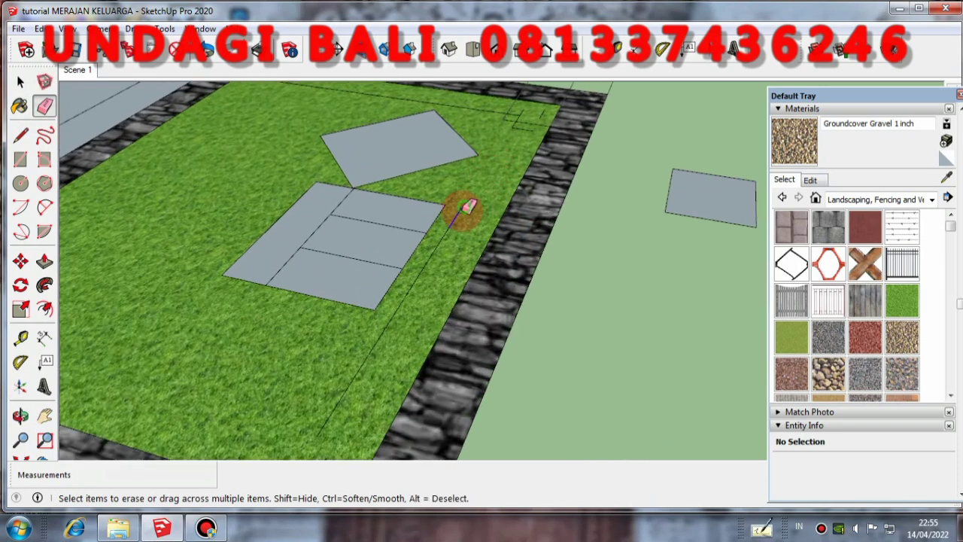
{"action": "scroll", "coordinate": [427, 262], "scroll_direction": "down", "scroll_amount": 2}
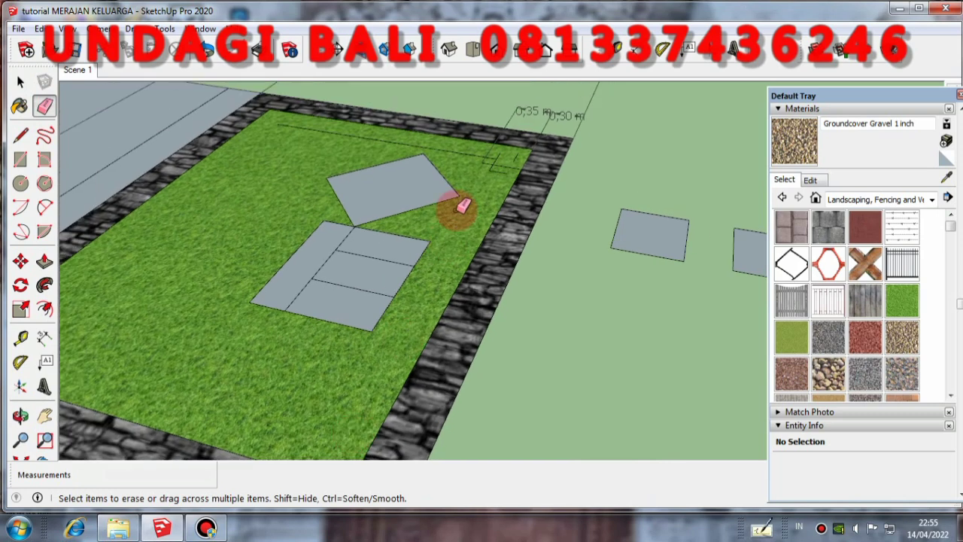
{"action": "scroll", "coordinate": [507, 150], "scroll_direction": "up", "scroll_amount": 3}
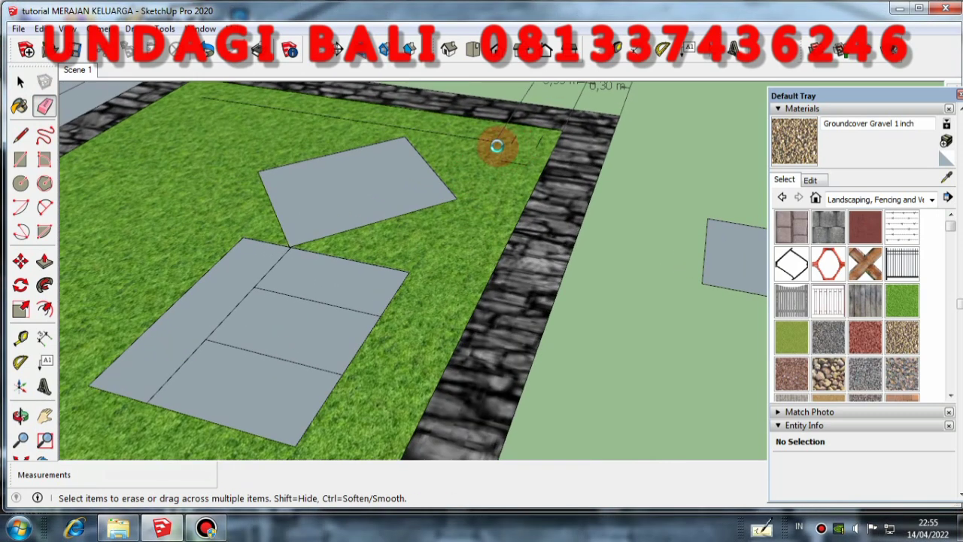
{"action": "left_click", "coordinate": [500, 134]}
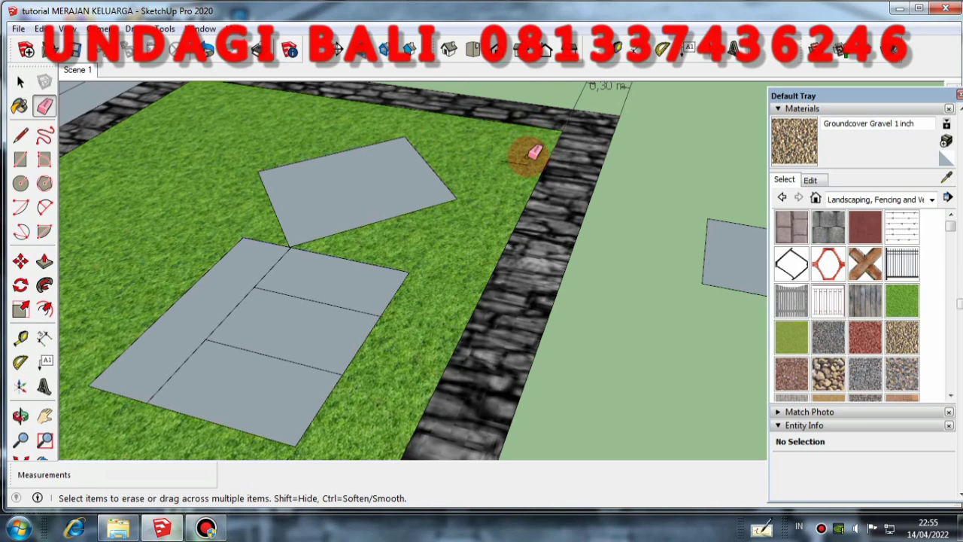
Step: Offset the outer boundary of the grass face inward by 0.25 m
{"action": "left_click", "coordinate": [21, 82]}
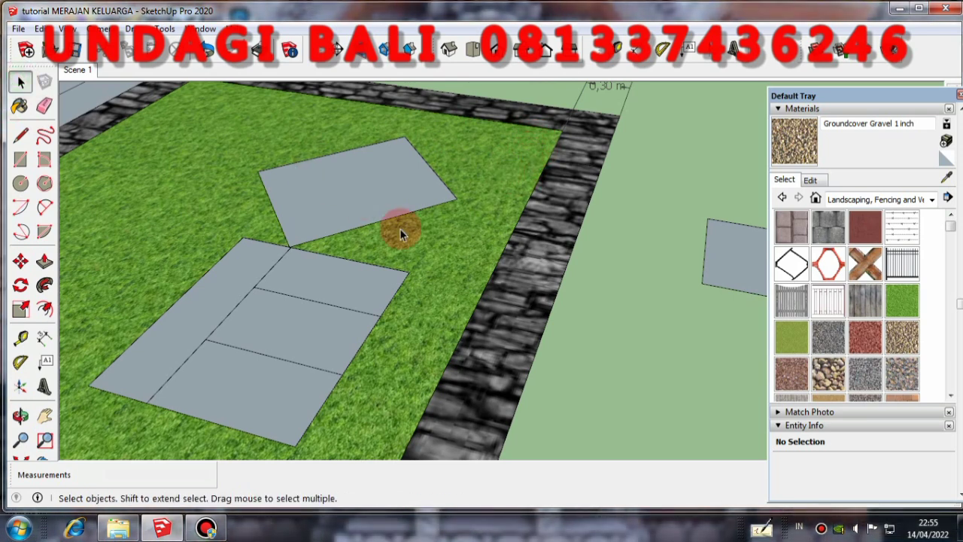
{"action": "left_click", "coordinate": [456, 249]}
{"action": "scroll", "coordinate": [502, 155], "scroll_direction": "down", "scroll_amount": 2}
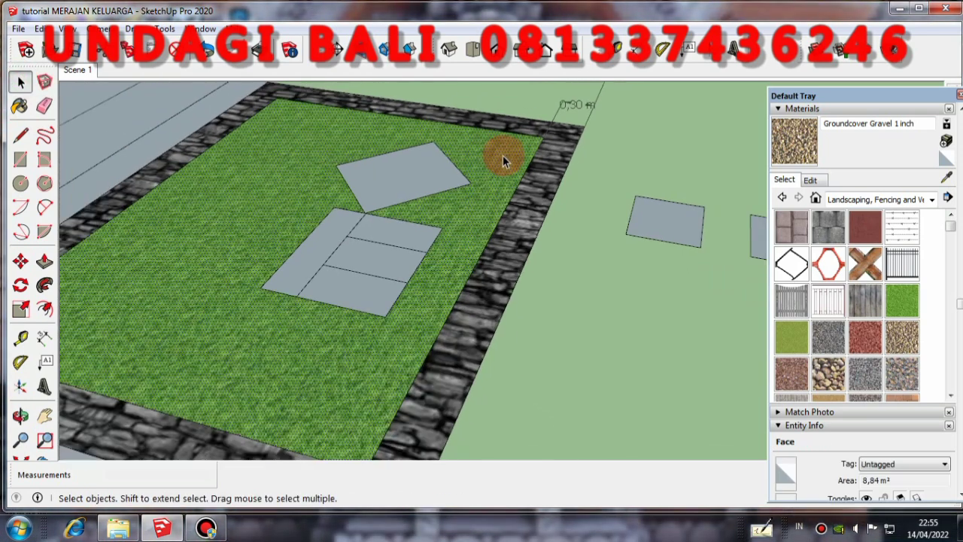
{"action": "left_click", "coordinate": [44, 309]}
{"action": "left_click", "coordinate": [188, 419]}
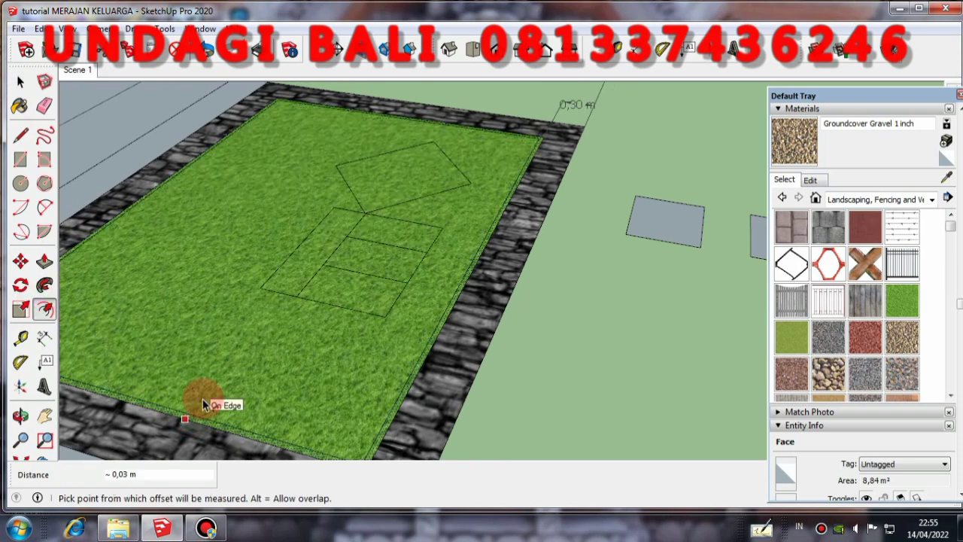
{"action": "left_click", "coordinate": [200, 408]}
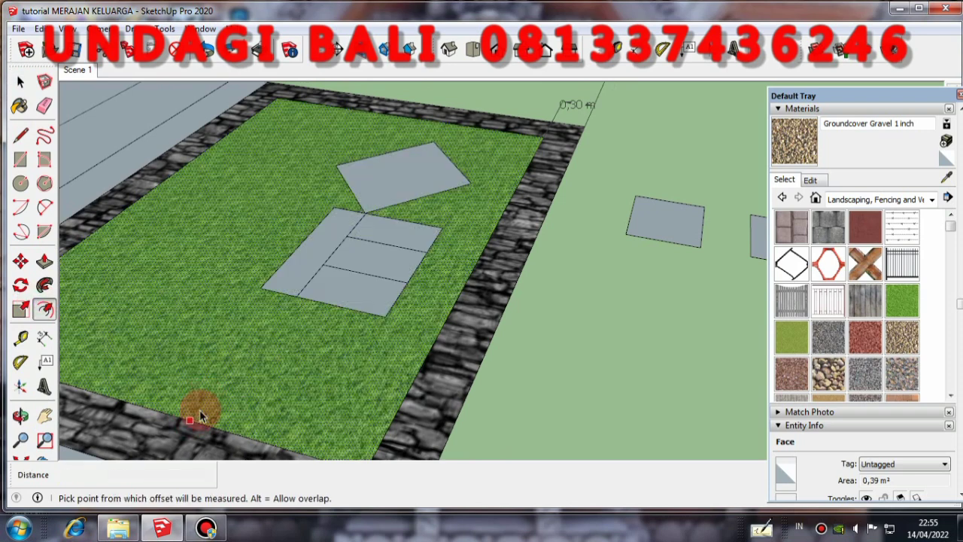
{"action": "left_click", "coordinate": [198, 420]}
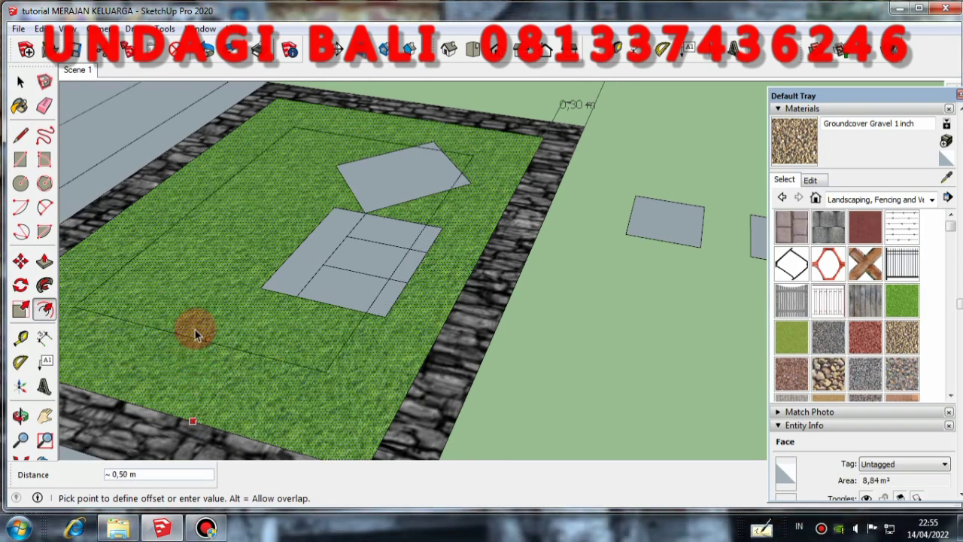
{"action": "type", "text": ",25"}
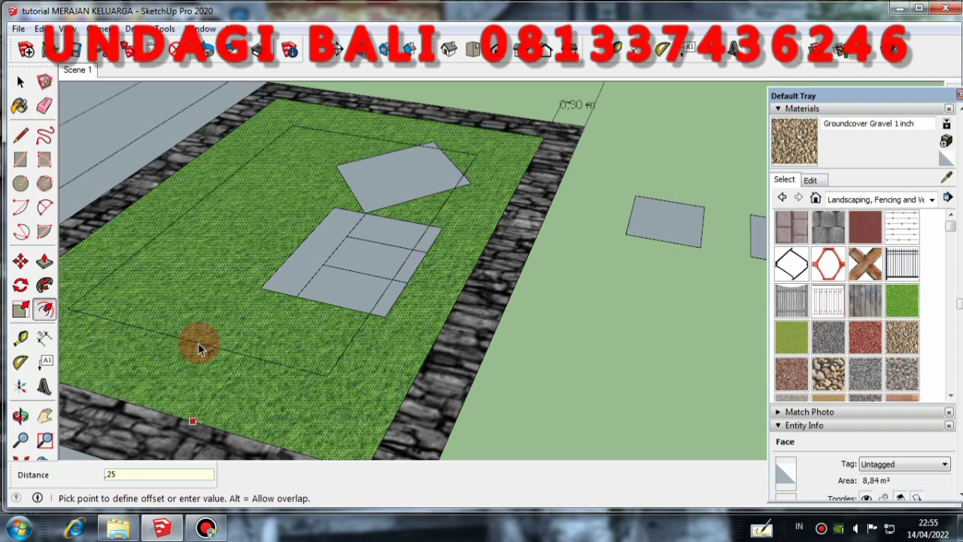
{"action": "key", "text": "Return"}
{"action": "scroll", "coordinate": [201, 218], "scroll_direction": "down", "scroll_amount": 2}
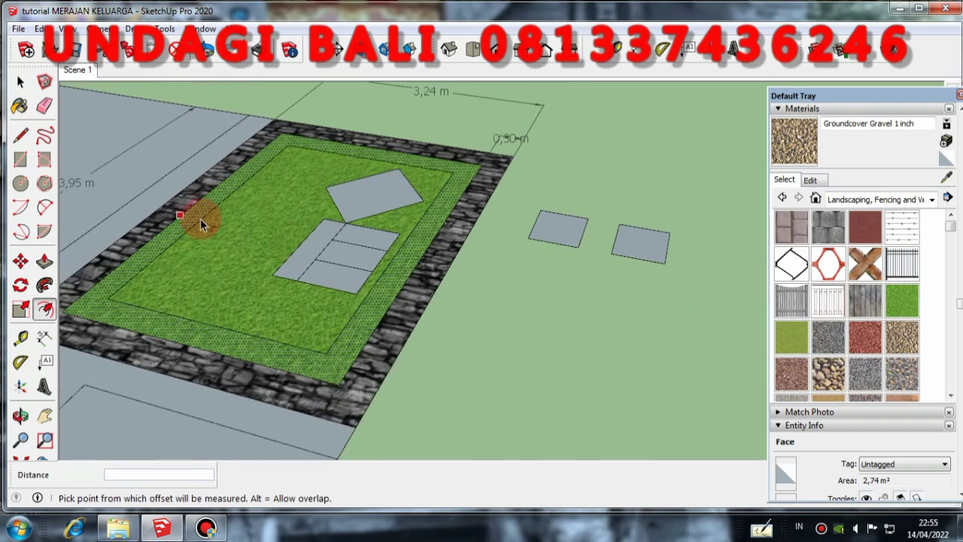
Step: Move the rotated base group about 0.10 m sideways so its outer corner lies on the side line of the new offset outline
{"action": "left_click", "coordinate": [20, 81]}
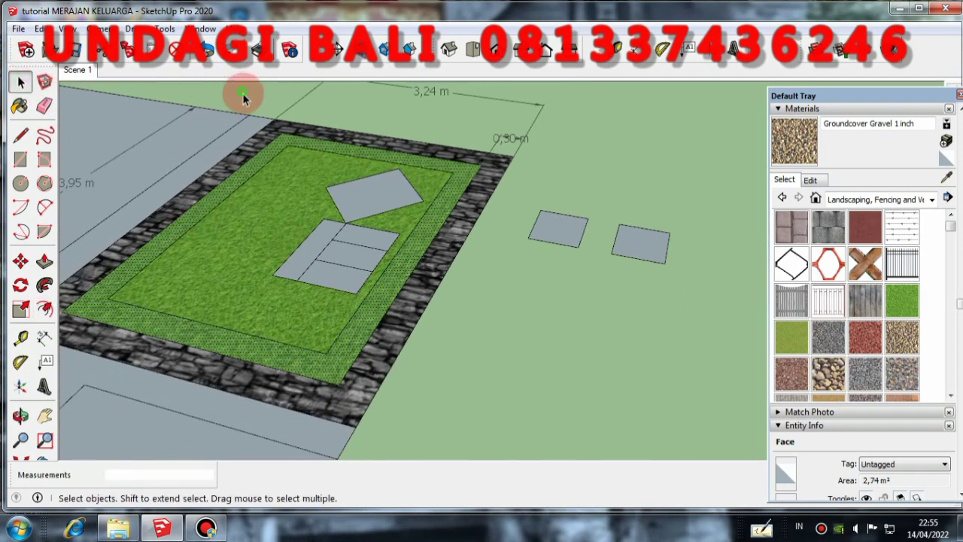
{"action": "scroll", "coordinate": [364, 161], "scroll_direction": "up", "scroll_amount": 6}
{"action": "left_click", "coordinate": [425, 206]}
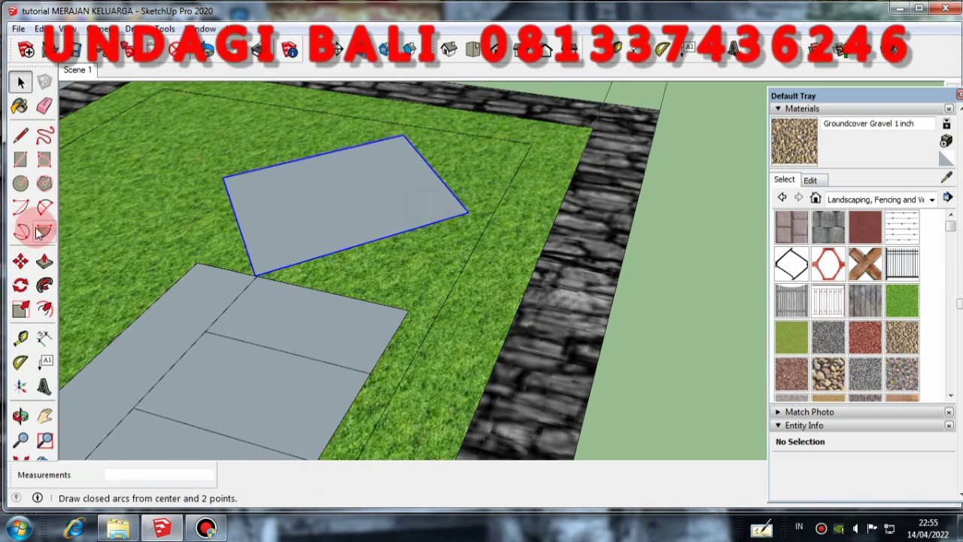
{"action": "left_click", "coordinate": [21, 260]}
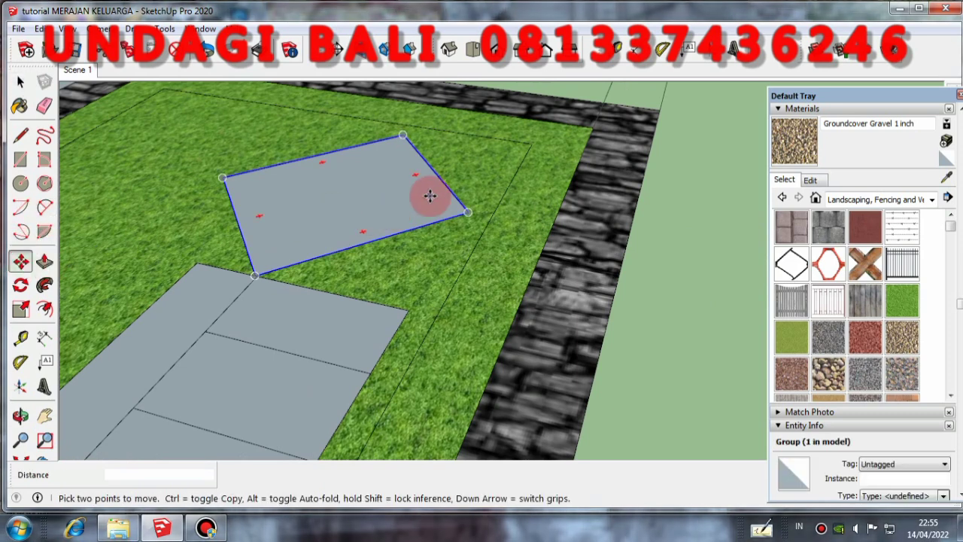
{"action": "left_click", "coordinate": [468, 214]}
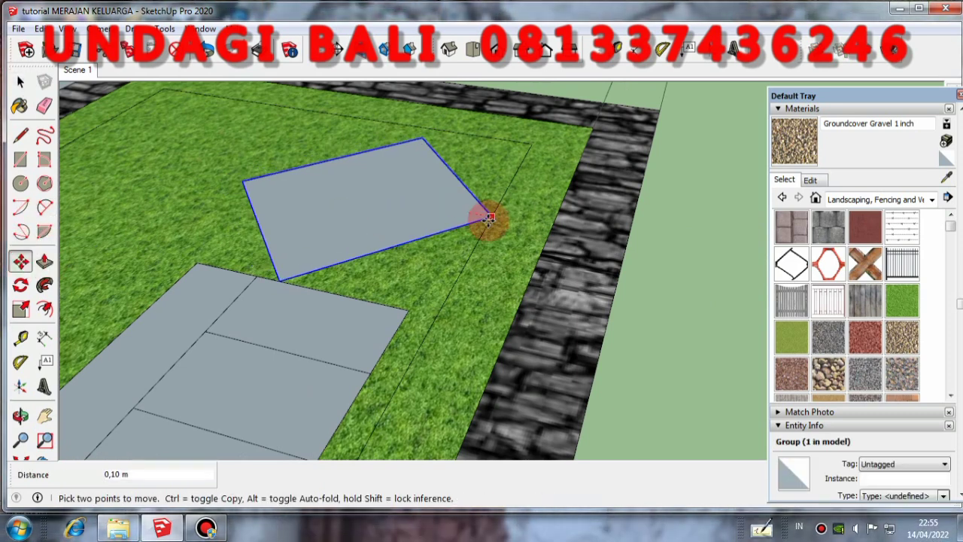
{"action": "left_click", "coordinate": [425, 135]}
{"action": "scroll", "coordinate": [444, 225], "scroll_direction": "down", "scroll_amount": 4}
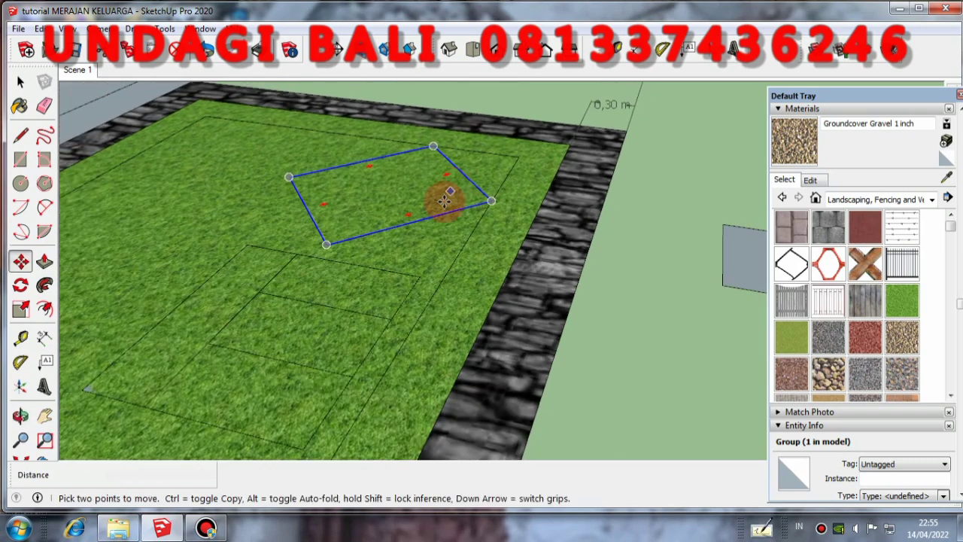
{"action": "scroll", "coordinate": [477, 180], "scroll_direction": "down", "scroll_amount": 5}
{"action": "scroll", "coordinate": [456, 243], "scroll_direction": "up", "scroll_amount": 6}
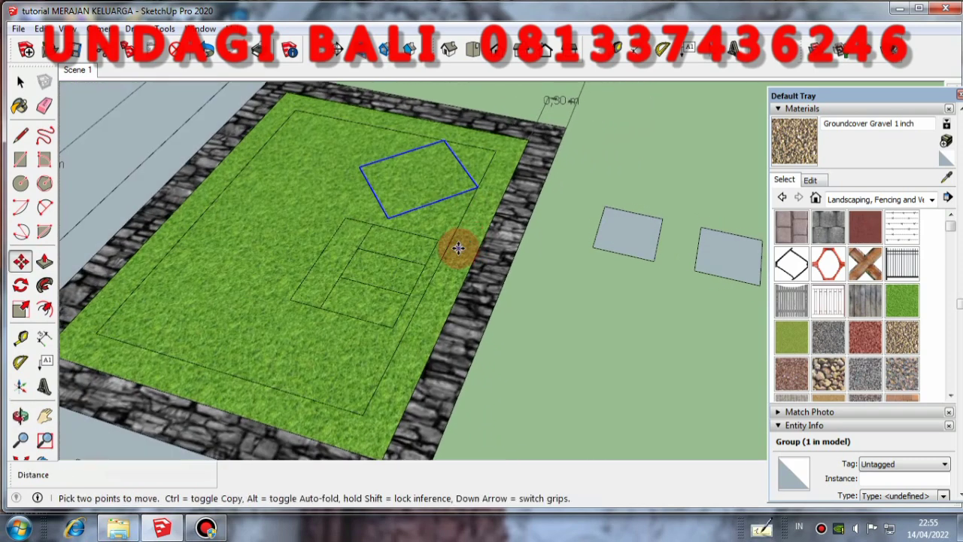
{"action": "left_click", "coordinate": [428, 250]}
Step: Move the base group divided into four parts about 0.10 m sideways until its edge lies on the same offset line
{"action": "left_click", "coordinate": [20, 81]}
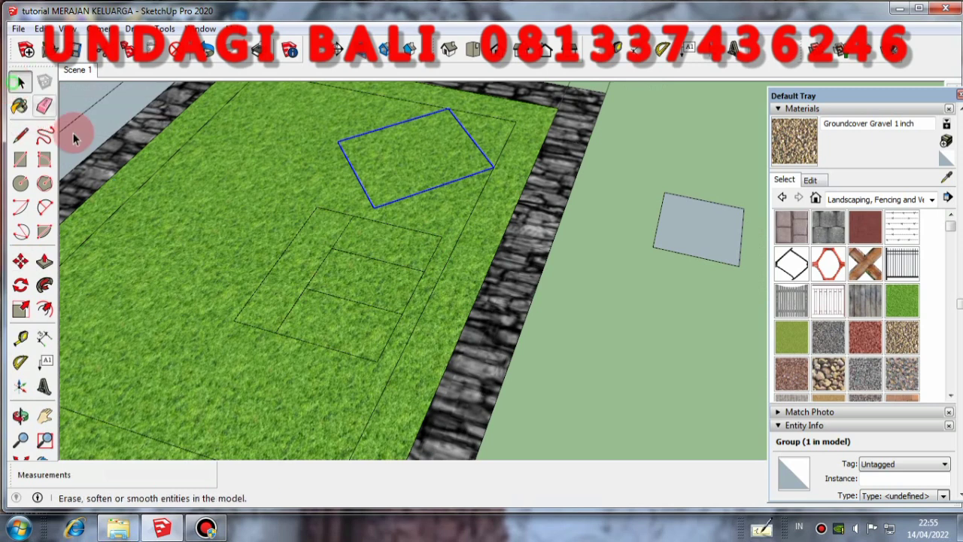
{"action": "scroll", "coordinate": [300, 248], "scroll_direction": "up", "scroll_amount": 2}
{"action": "scroll", "coordinate": [300, 248], "scroll_direction": "up", "scroll_amount": 1}
{"action": "left_click", "coordinate": [300, 248]}
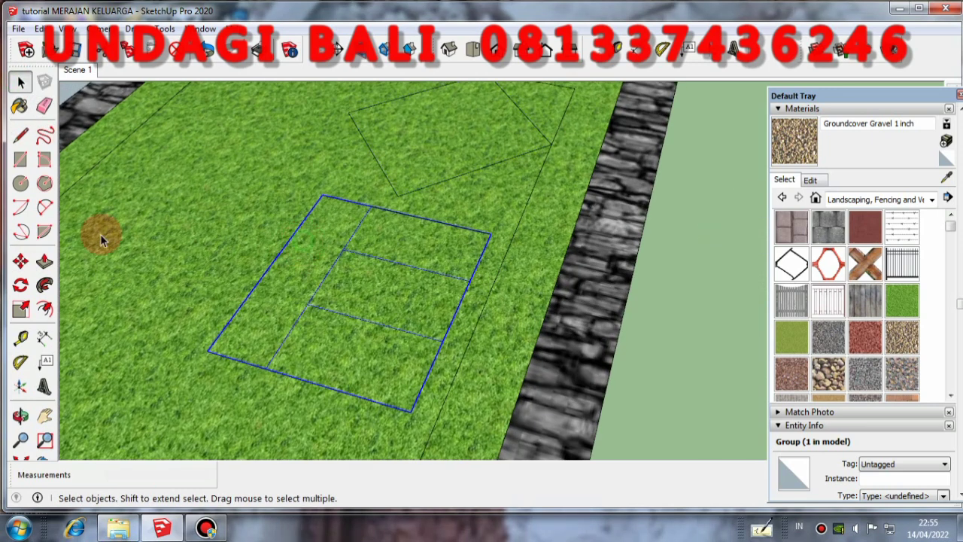
{"action": "left_click", "coordinate": [20, 260]}
{"action": "left_click", "coordinate": [489, 234]}
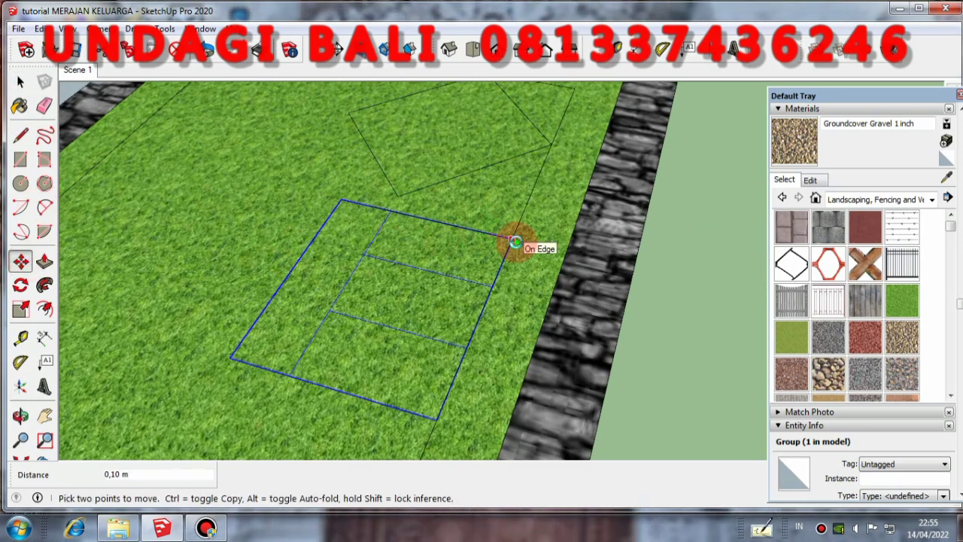
{"action": "scroll", "coordinate": [515, 241], "scroll_direction": "down", "scroll_amount": 3}
{"action": "left_click", "coordinate": [473, 217]}
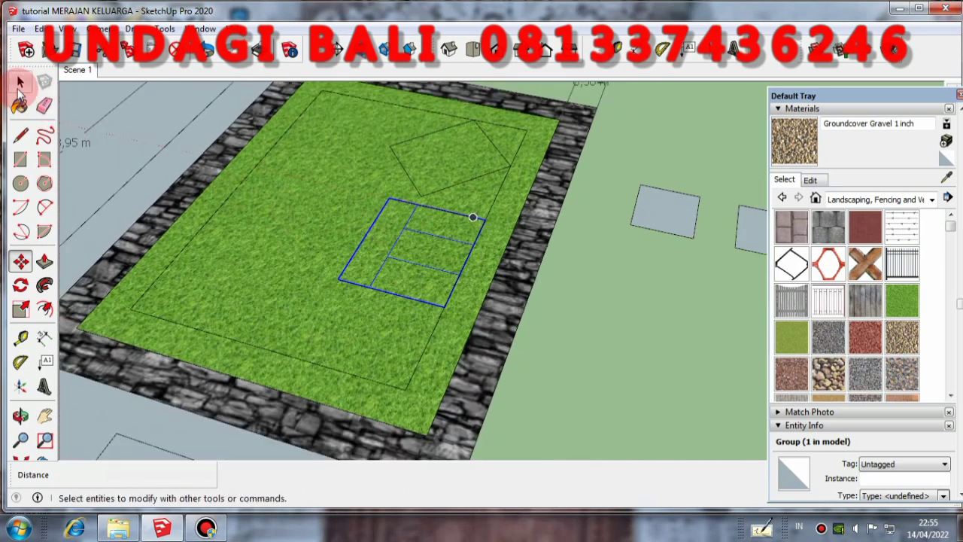
Step: Move the small square base group nearest the gravel strip into the front corner of the offset outline, in line with the divided base
{"action": "left_click", "coordinate": [21, 83]}
{"action": "scroll", "coordinate": [286, 274], "scroll_direction": "down", "scroll_amount": 2}
{"action": "left_click", "coordinate": [570, 208]}
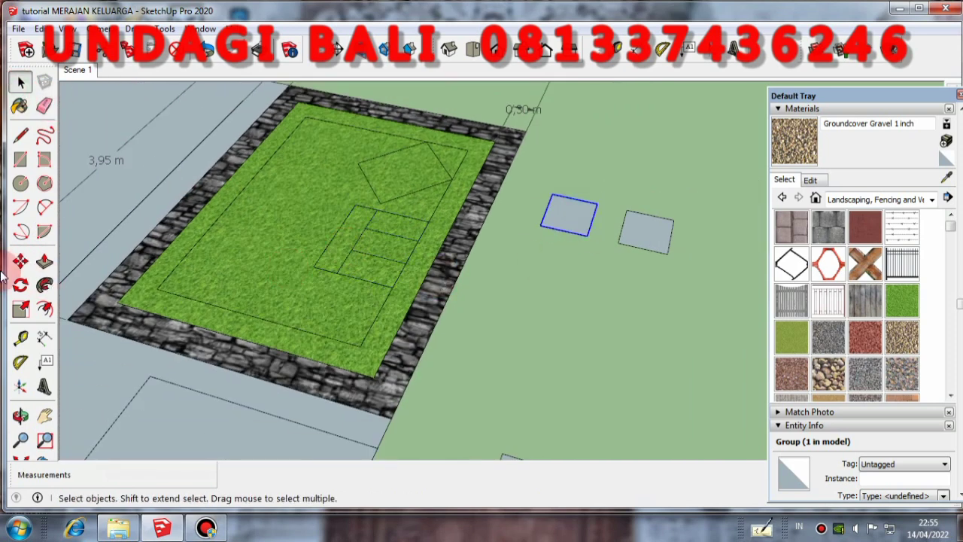
{"action": "left_click", "coordinate": [20, 260]}
{"action": "scroll", "coordinate": [599, 258], "scroll_direction": "up", "scroll_amount": 2}
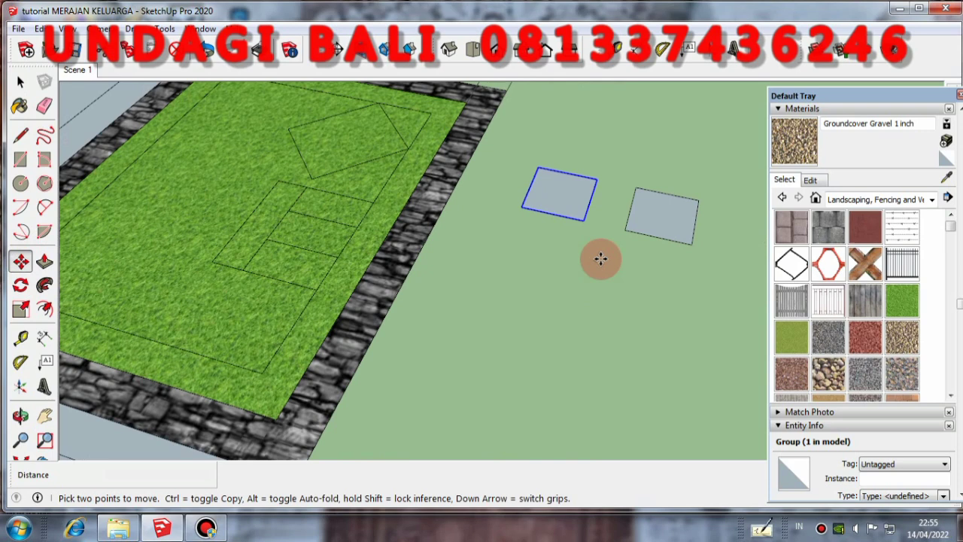
{"action": "left_click", "coordinate": [585, 218]}
{"action": "scroll", "coordinate": [522, 211], "scroll_direction": "down", "scroll_amount": 3}
{"action": "scroll", "coordinate": [421, 271], "scroll_direction": "up", "scroll_amount": 2}
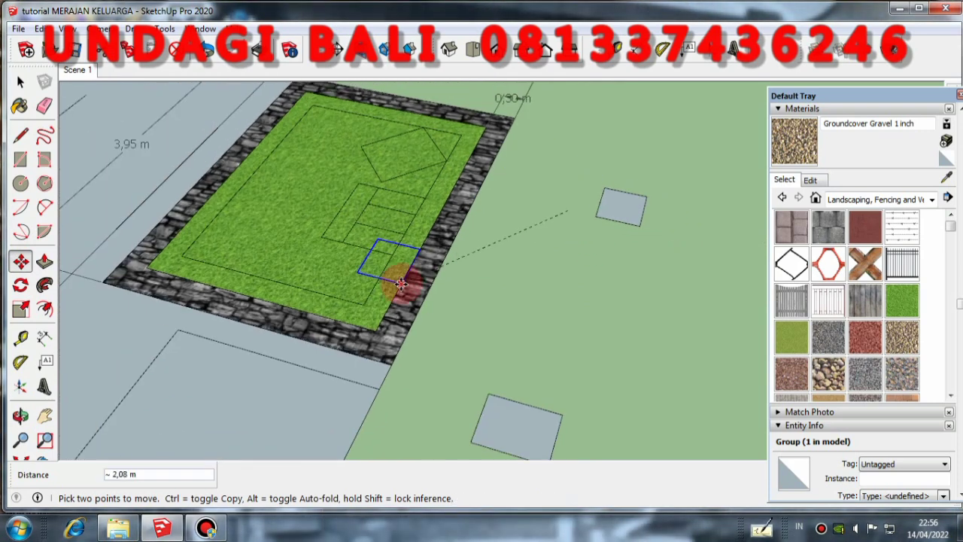
{"action": "scroll", "coordinate": [357, 310], "scroll_direction": "up", "scroll_amount": 2}
{"action": "left_click", "coordinate": [354, 307]}
{"action": "middle_click_drag", "start_coordinate": [354, 307], "coordinate": [416, 298]}
{"action": "scroll", "coordinate": [402, 308], "scroll_direction": "down", "scroll_amount": 2}
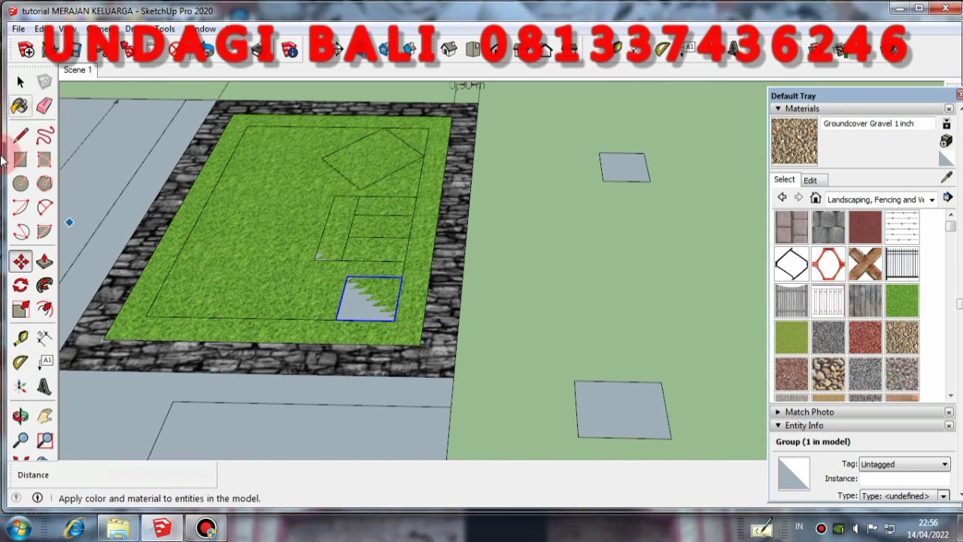
Step: Move the remaining small square base group onto the back line of the offset outline, at the corner opposite the rotated base
{"action": "left_click", "coordinate": [20, 81]}
{"action": "scroll", "coordinate": [517, 334], "scroll_direction": "down", "scroll_amount": 3}
{"action": "middle_click_drag", "start_coordinate": [517, 334], "coordinate": [598, 244]}
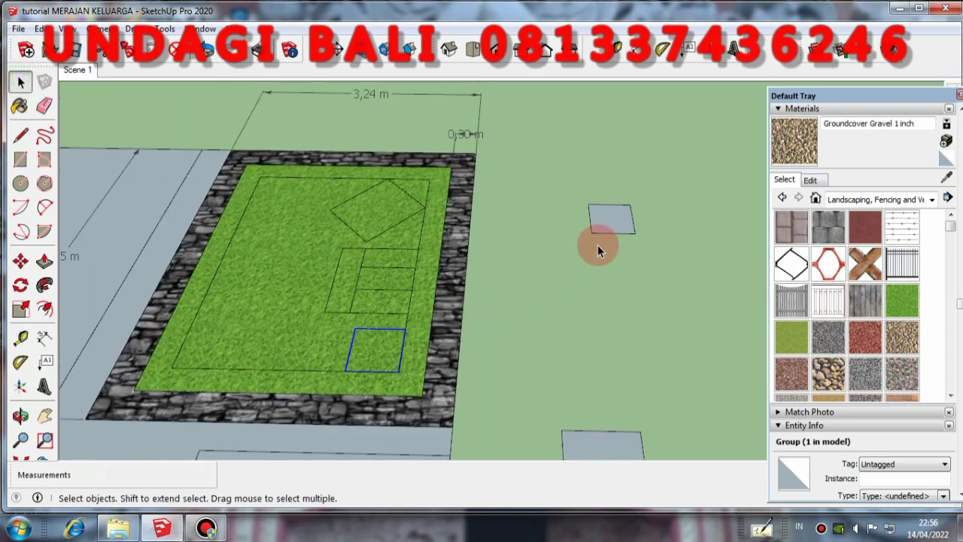
{"action": "scroll", "coordinate": [606, 218], "scroll_direction": "up", "scroll_amount": 3}
{"action": "left_click", "coordinate": [609, 216]}
{"action": "left_click", "coordinate": [20, 261]}
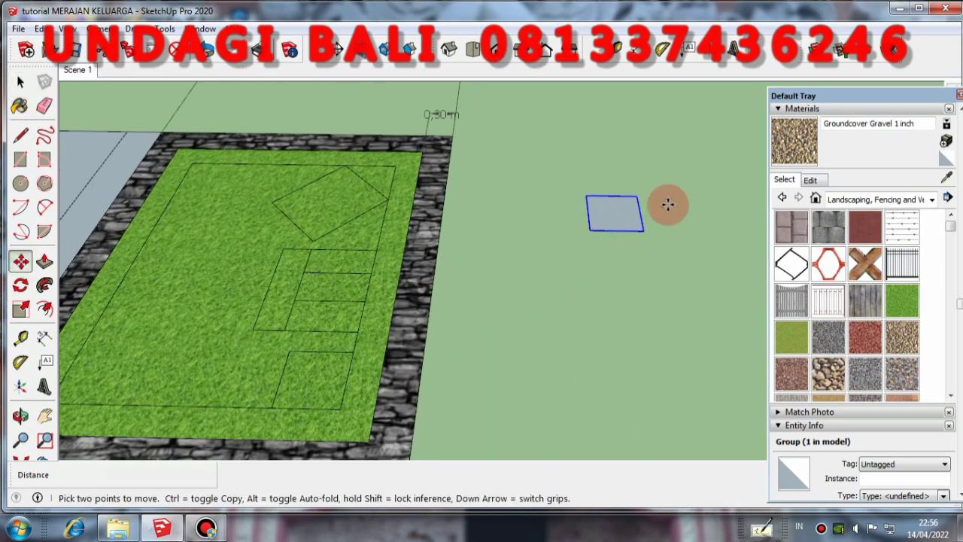
{"action": "left_click_drag", "start_coordinate": [638, 196], "coordinate": [244, 162]}
Step: Draw a guide line from the rotated base's inner corner to the back outline and move the back square base about 0.45 m up to it
{"action": "left_click", "coordinate": [20, 134]}
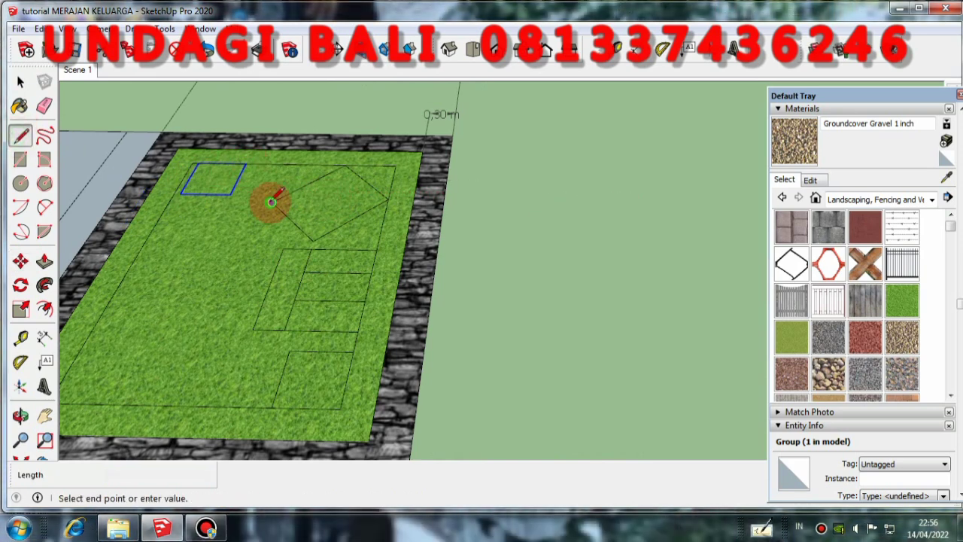
{"action": "left_click", "coordinate": [288, 164]}
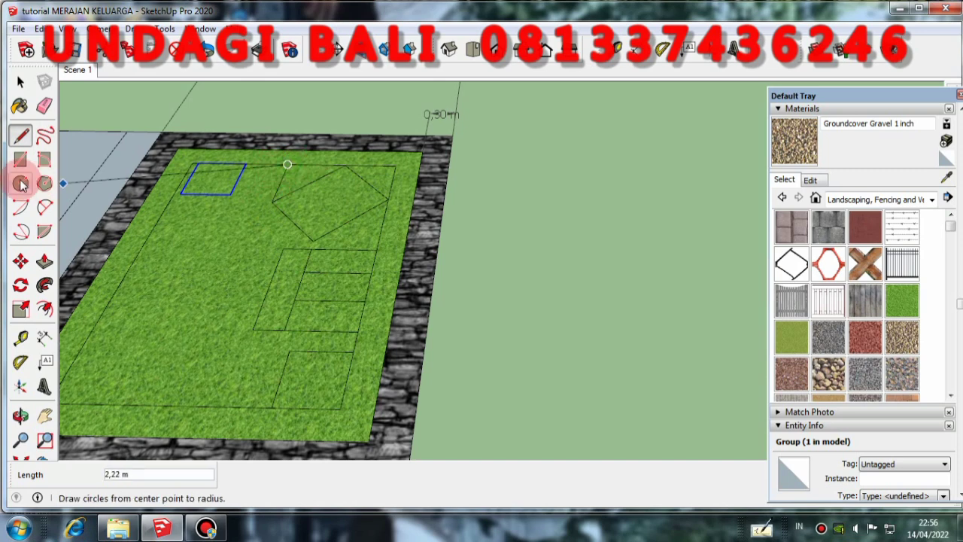
{"action": "left_click", "coordinate": [20, 261]}
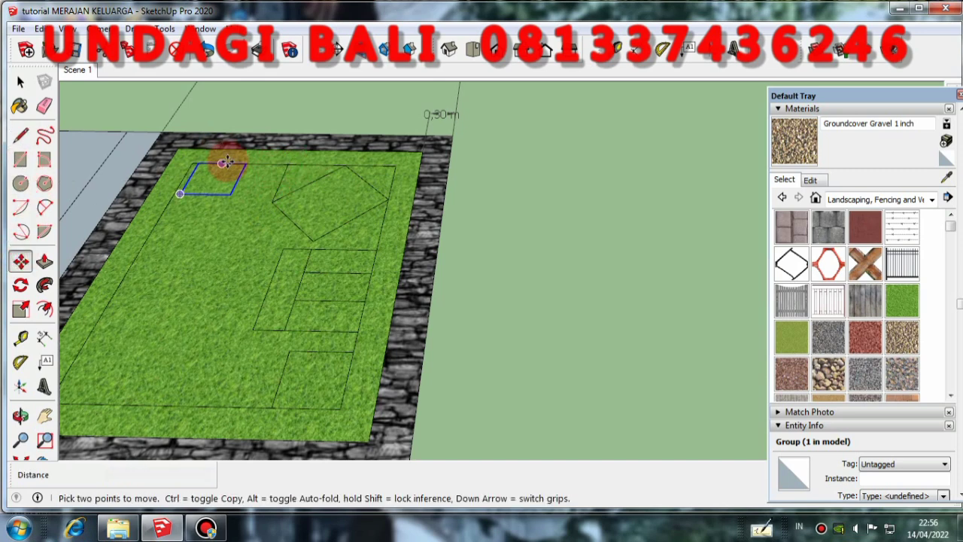
{"action": "left_click", "coordinate": [253, 161]}
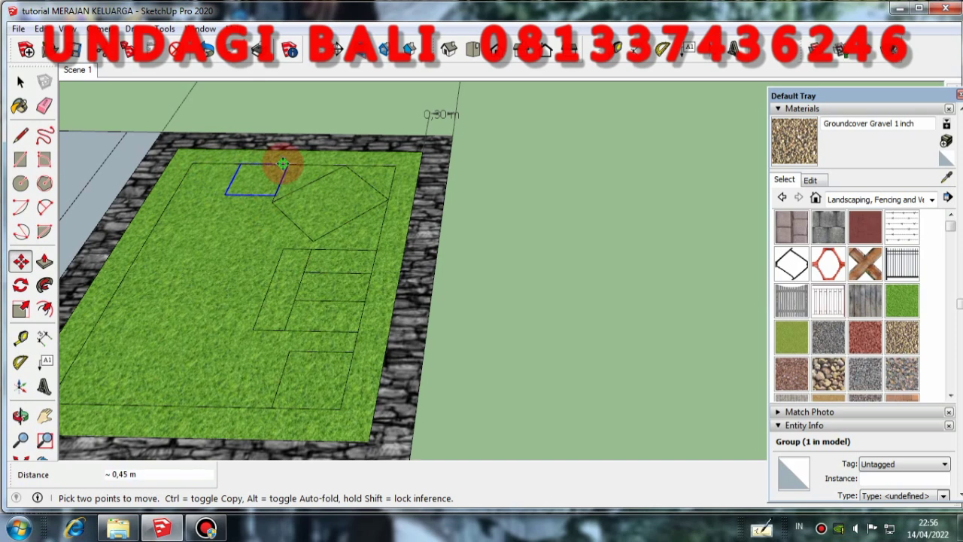
{"action": "left_click", "coordinate": [282, 164]}
Step: Measure the gap between the front square base and the base divided into four parts
{"action": "left_click", "coordinate": [20, 135]}
{"action": "scroll", "coordinate": [293, 349], "scroll_direction": "up", "scroll_amount": 3}
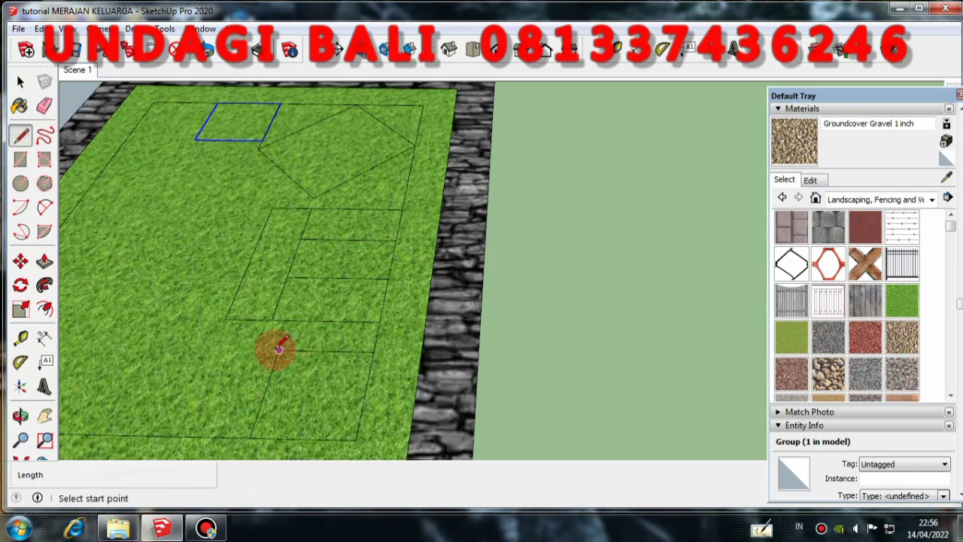
{"action": "left_click", "coordinate": [278, 349]}
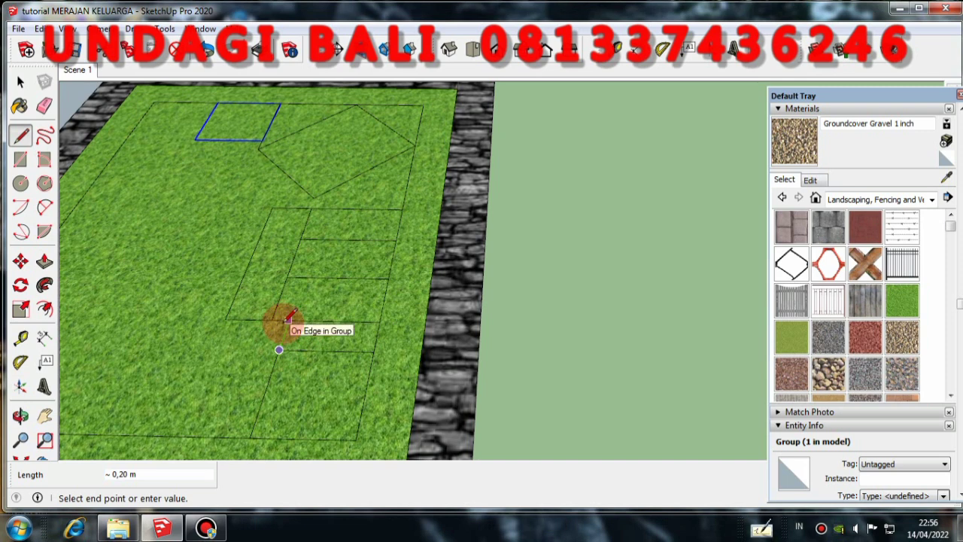
{"action": "left_click", "coordinate": [289, 319]}
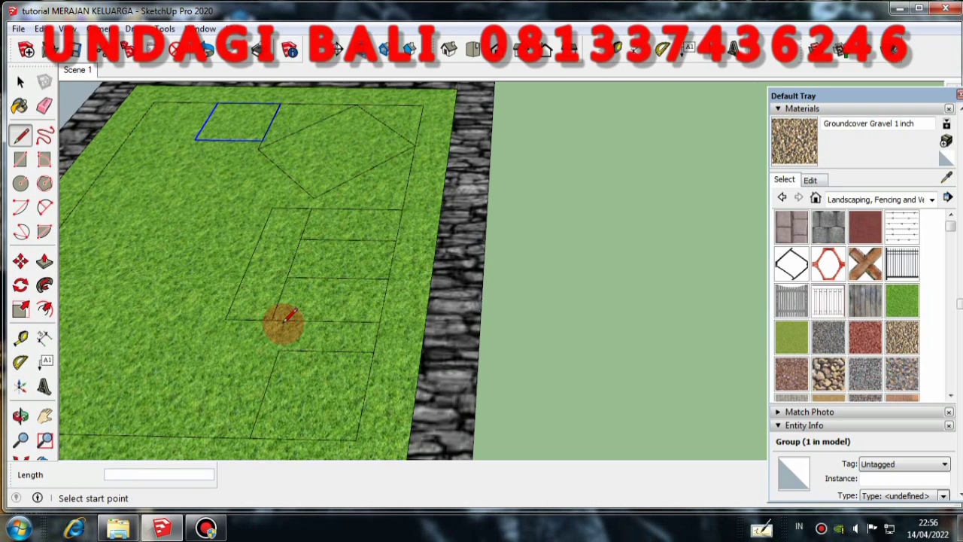
Step: Move the base group divided into four parts a short distance along the side line of the offset outline, toward the rotated base
{"action": "middle_click_drag", "start_coordinate": [280, 322], "coordinate": [226, 290]}
{"action": "middle_click_drag", "start_coordinate": [294, 346], "coordinate": [299, 360]}
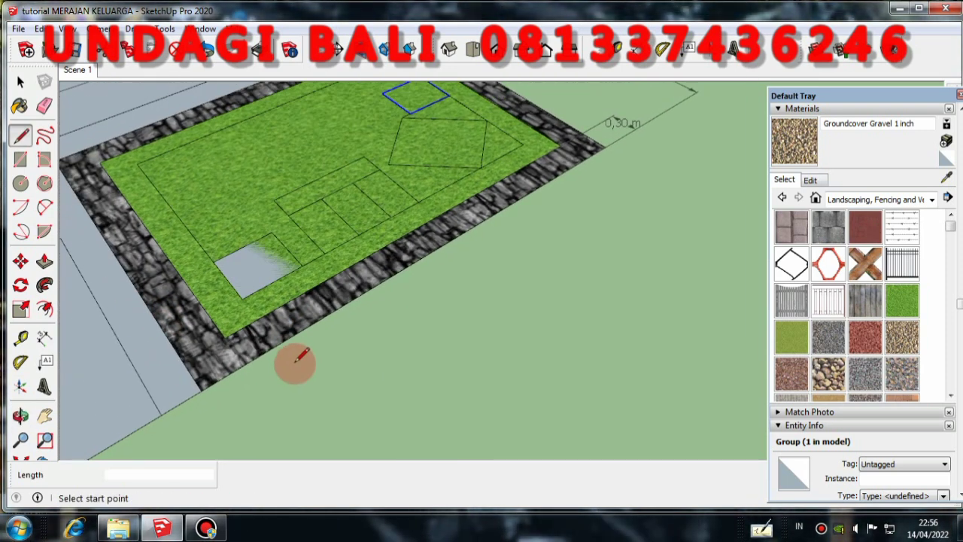
{"action": "left_click", "coordinate": [24, 110]}
{"action": "left_click", "coordinate": [21, 81]}
{"action": "middle_click_drag", "start_coordinate": [150, 263], "coordinate": [371, 160]}
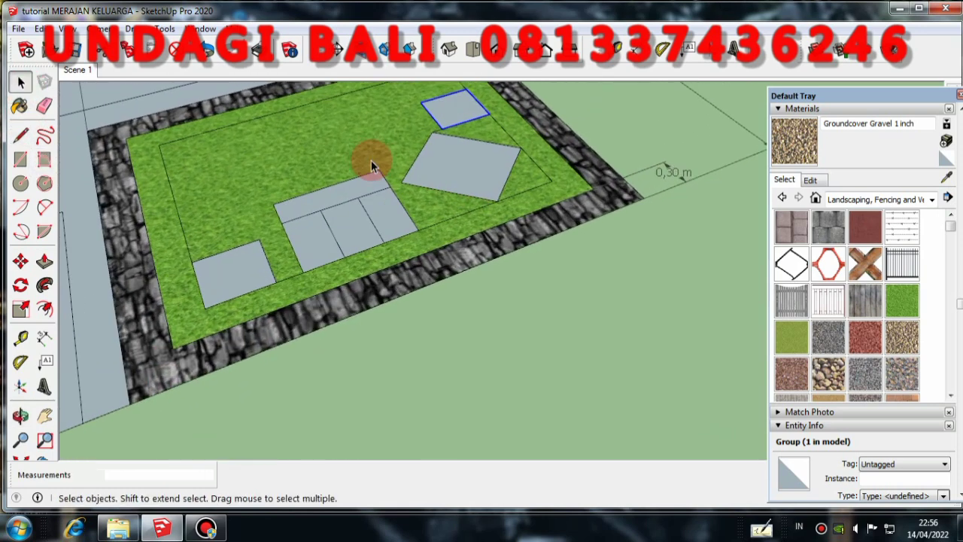
{"action": "left_click", "coordinate": [334, 202]}
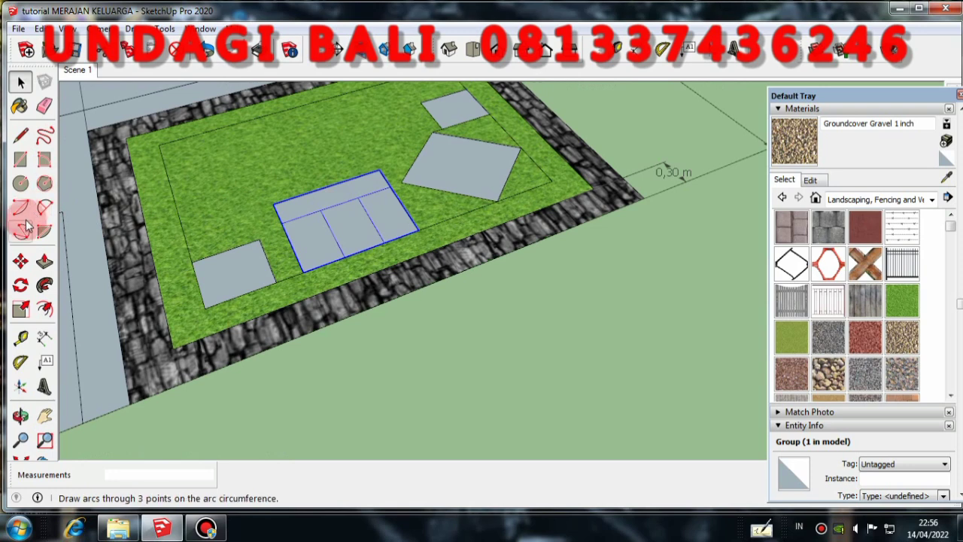
{"action": "left_click", "coordinate": [20, 261]}
{"action": "scroll", "coordinate": [335, 272], "scroll_direction": "up", "scroll_amount": 2}
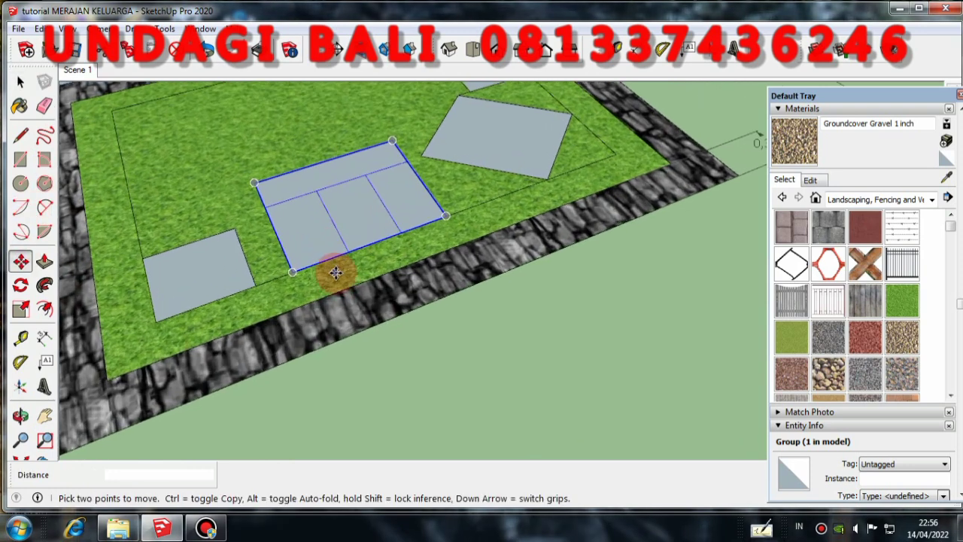
{"action": "left_click_drag", "start_coordinate": [407, 164], "coordinate": [419, 160]}
{"action": "left_click", "coordinate": [407, 177]}
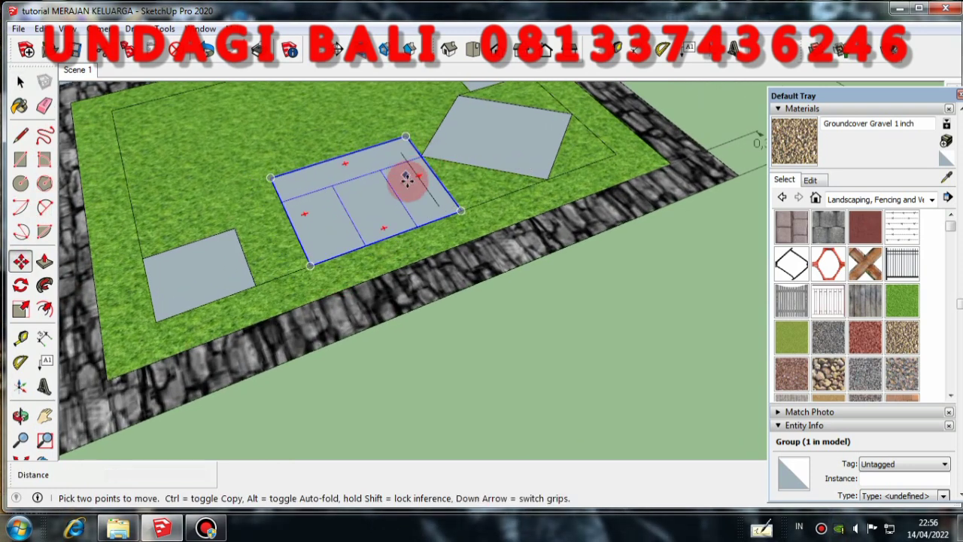
{"action": "scroll", "coordinate": [402, 181], "scroll_direction": "down", "scroll_amount": 2}
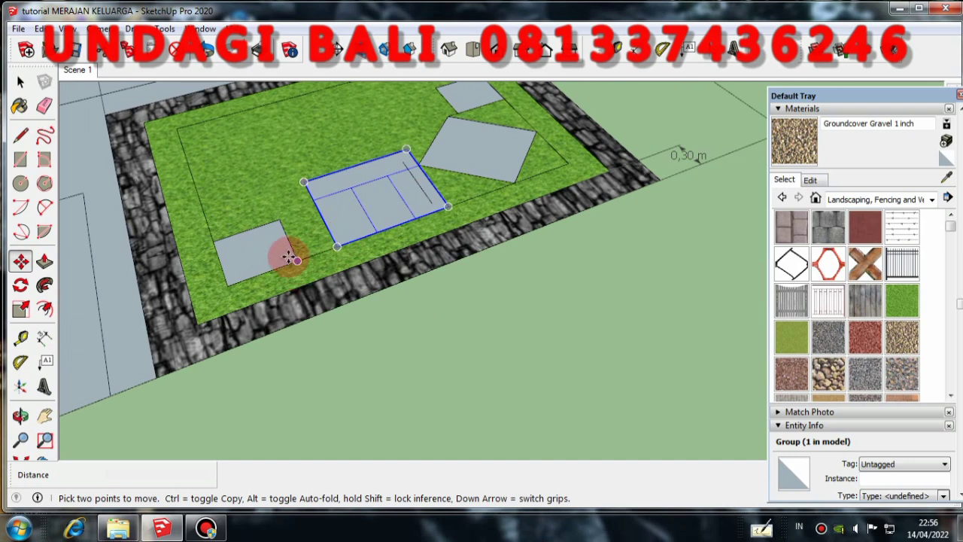
{"action": "left_click", "coordinate": [21, 81]}
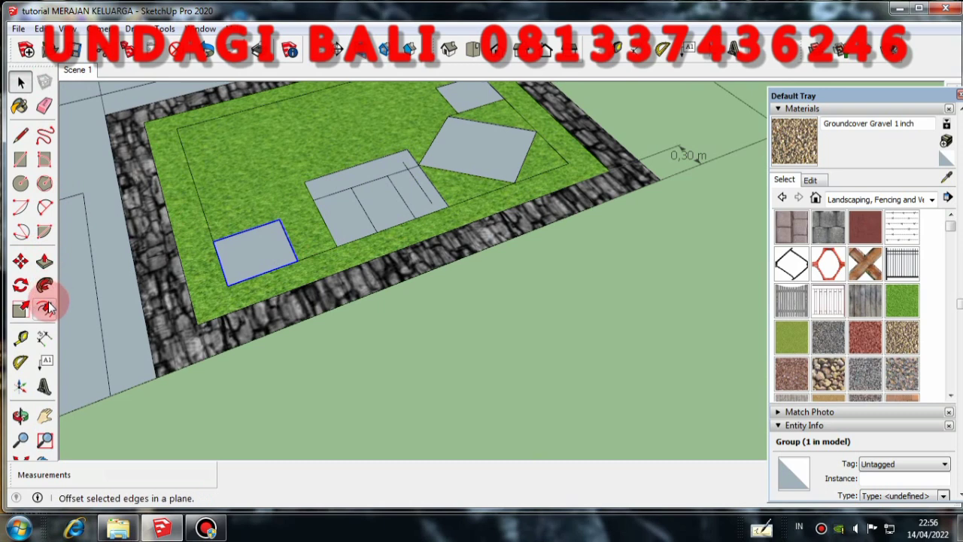
{"action": "key", "text": "m"}
{"action": "scroll", "coordinate": [266, 262], "scroll_direction": "up", "scroll_amount": 2}
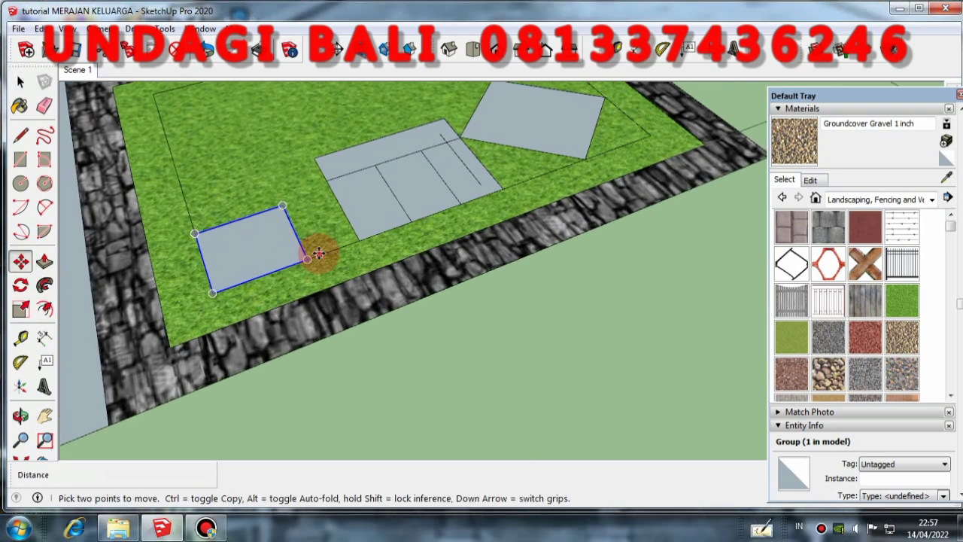
{"action": "key", "text": "Escape"}
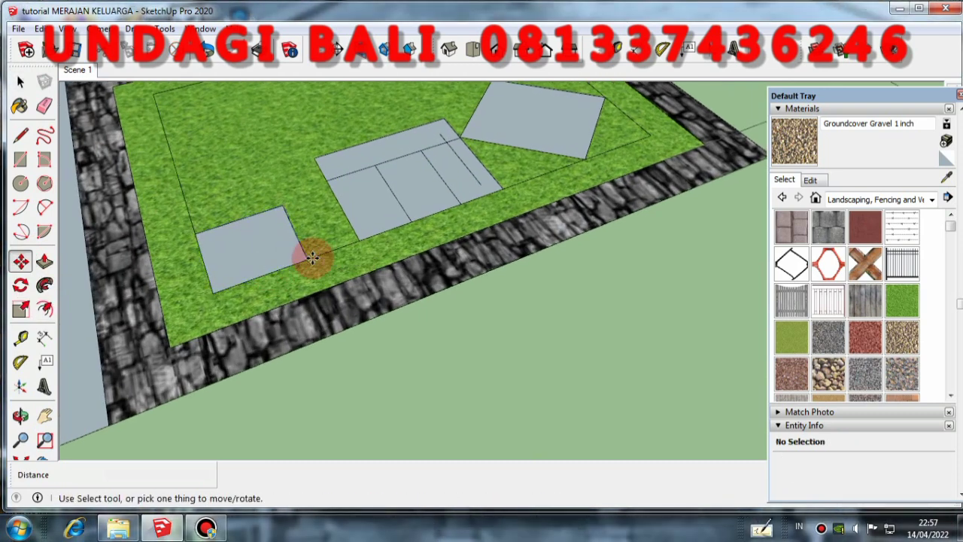
Step: Check the distance from the front square base's inner corner to the facing edge of the divided base
{"action": "scroll", "coordinate": [312, 270], "scroll_direction": "down", "scroll_amount": 3}
{"action": "left_click", "coordinate": [21, 135]}
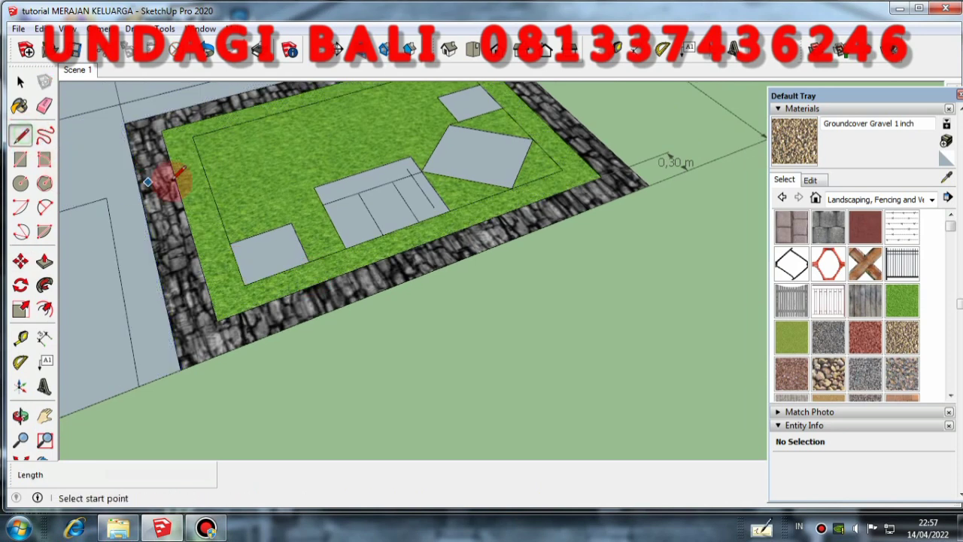
{"action": "scroll", "coordinate": [248, 188], "scroll_direction": "up", "scroll_amount": 3}
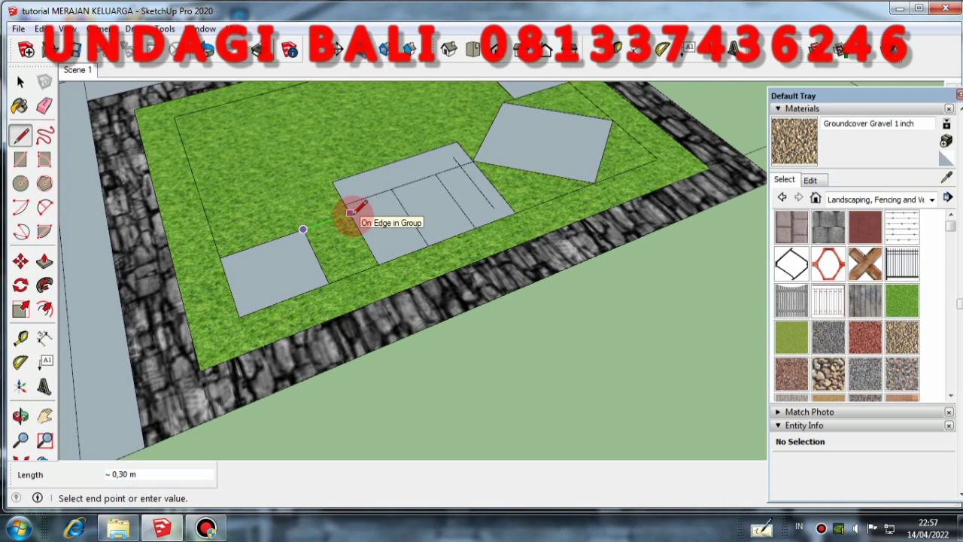
Step: Move the divided base group 0.15 m toward the front square base and erase the leftover line beside its edge
{"action": "left_click", "coordinate": [20, 81]}
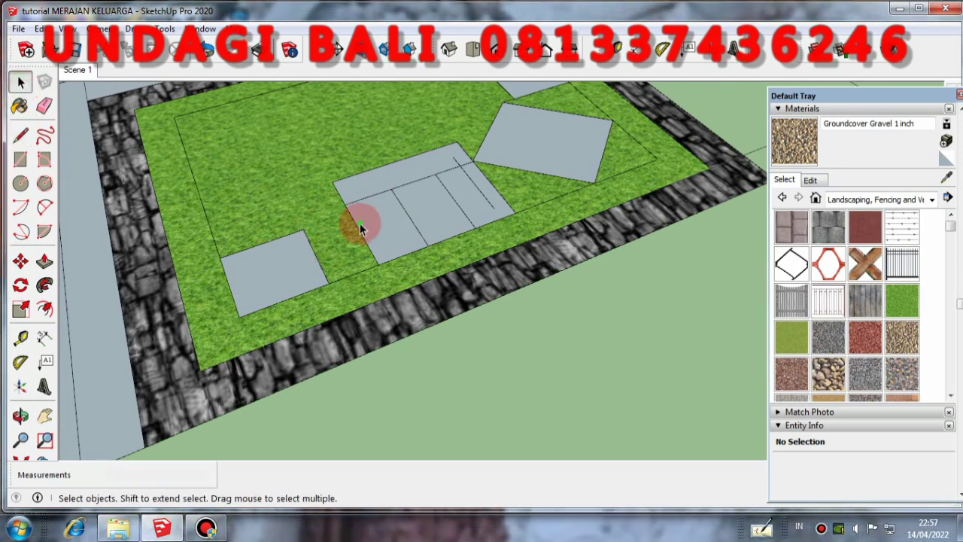
{"action": "left_click", "coordinate": [360, 229]}
{"action": "left_click", "coordinate": [21, 261]}
{"action": "scroll", "coordinate": [283, 283], "scroll_direction": "up", "scroll_amount": 1}
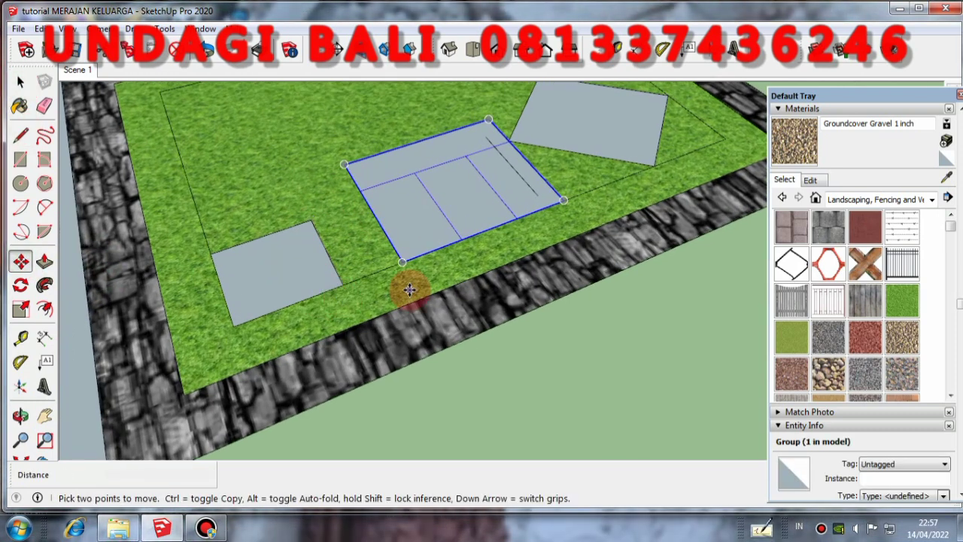
{"action": "left_click", "coordinate": [403, 263]}
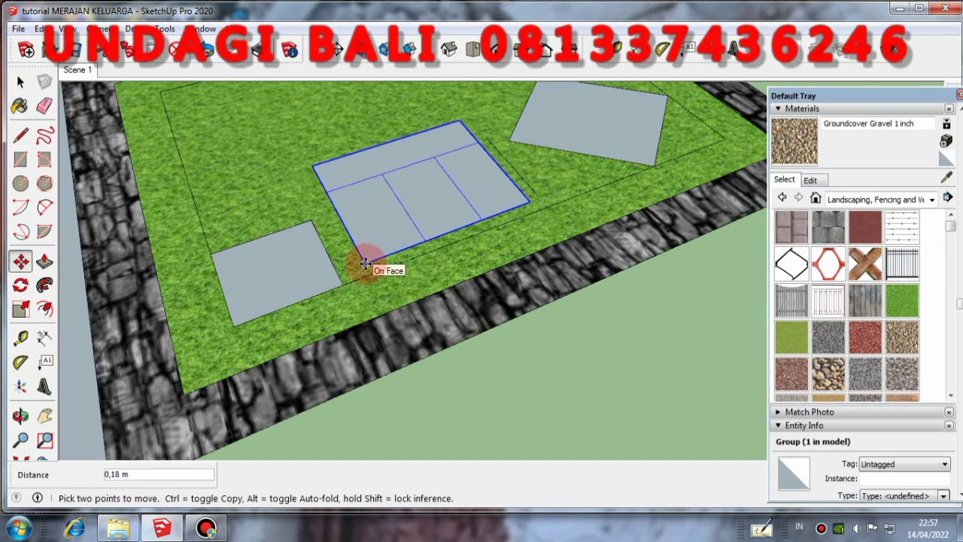
{"action": "left_click", "coordinate": [366, 264]}
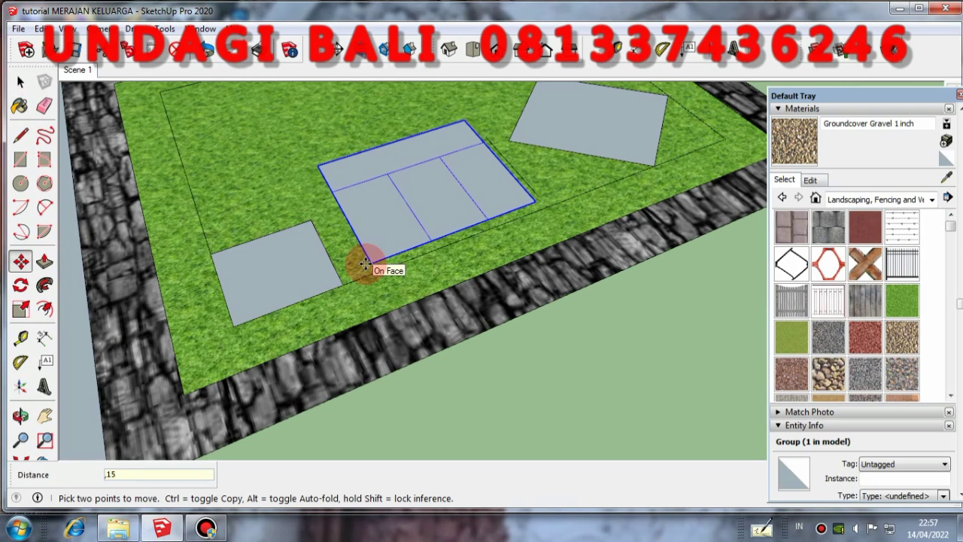
{"action": "left_click", "coordinate": [44, 106]}
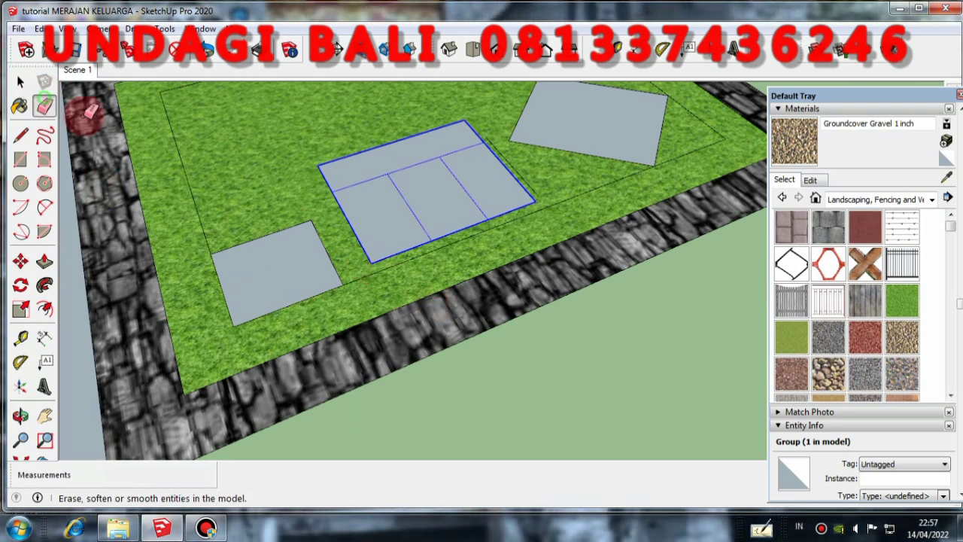
{"action": "scroll", "coordinate": [445, 265], "scroll_direction": "down", "scroll_amount": 6}
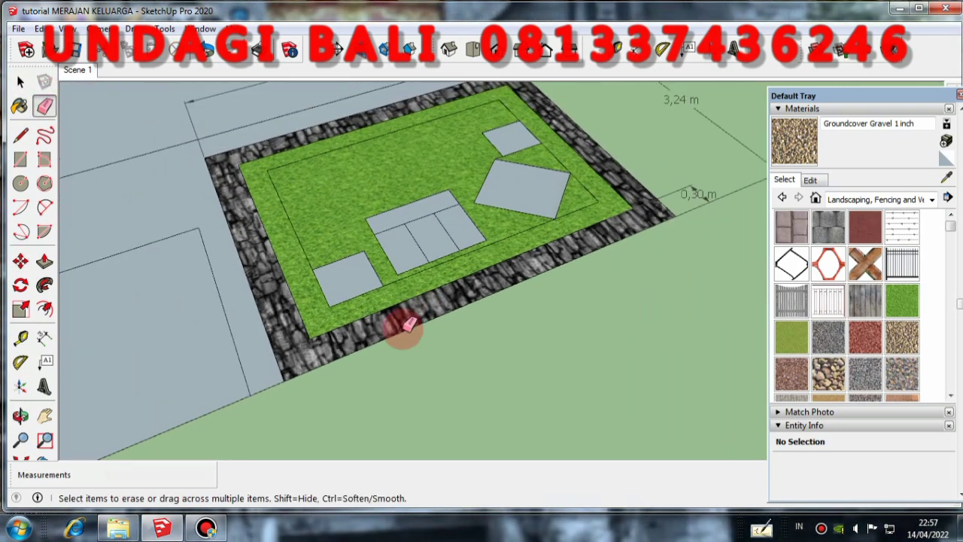
Step: Move the back square base group 0.15 m along the back outline, away from the rotated base, and erase the guide line between them
{"action": "mouse_move", "coordinate": [399, 323]}
{"action": "middle_mouse_down"}
{"action": "mouse_move", "coordinate": [155, 286]}
{"action": "mouse_move", "coordinate": [188, 272]}
{"action": "mouse_move", "coordinate": [613, 314]}
{"action": "mouse_move", "coordinate": [647, 370]}
{"action": "middle_mouse_up"}
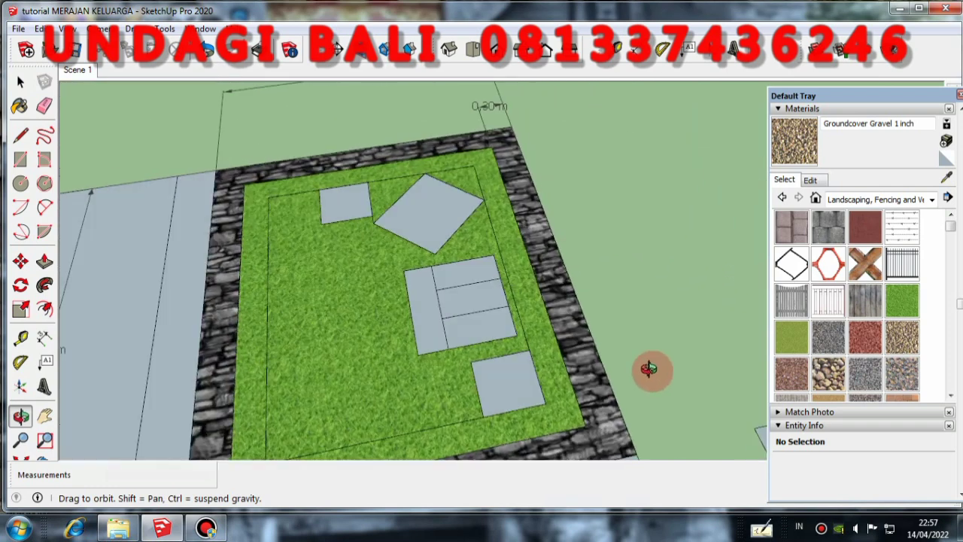
{"action": "left_click", "coordinate": [21, 83]}
{"action": "scroll", "coordinate": [356, 193], "scroll_direction": "up", "scroll_amount": 2}
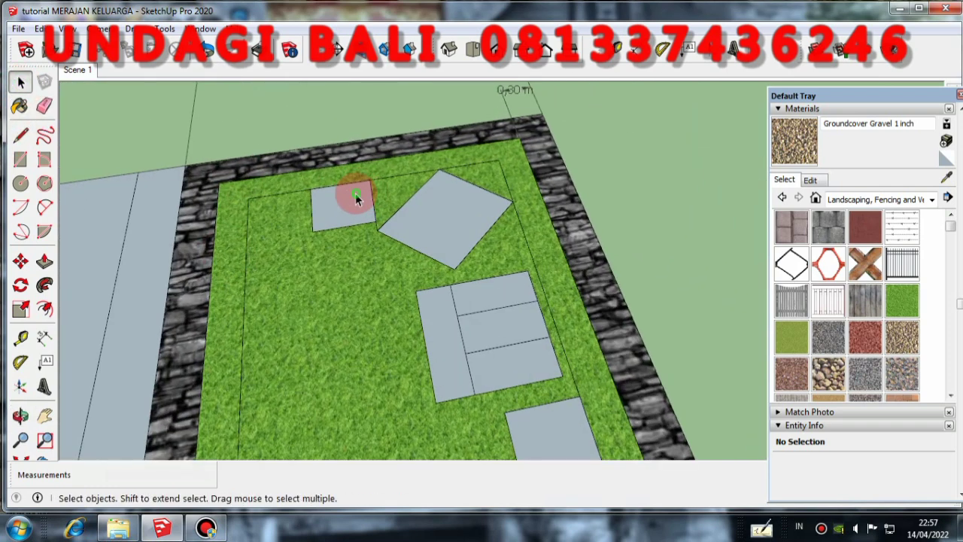
{"action": "left_click", "coordinate": [355, 194]}
{"action": "left_click", "coordinate": [20, 260]}
{"action": "scroll", "coordinate": [370, 187], "scroll_direction": "up", "scroll_amount": 1}
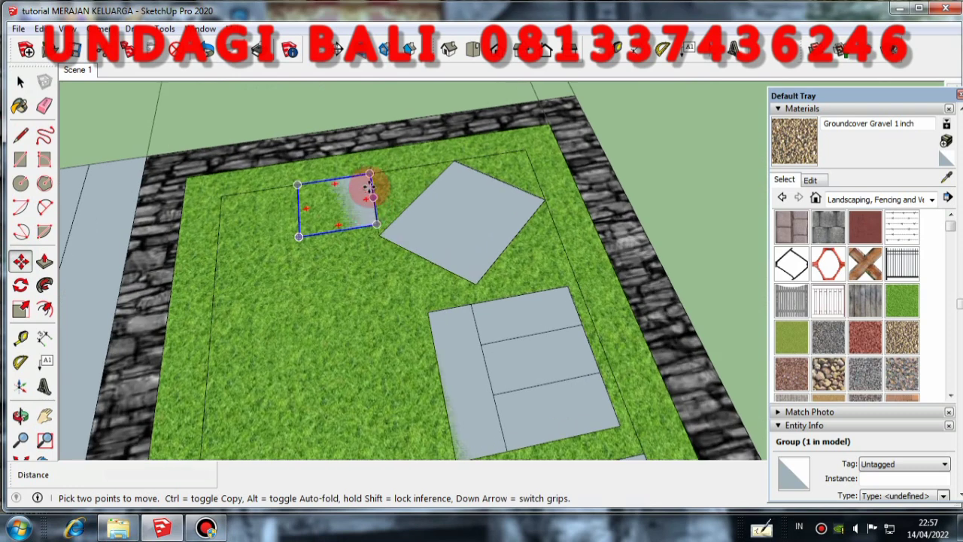
{"action": "left_click", "coordinate": [368, 175]}
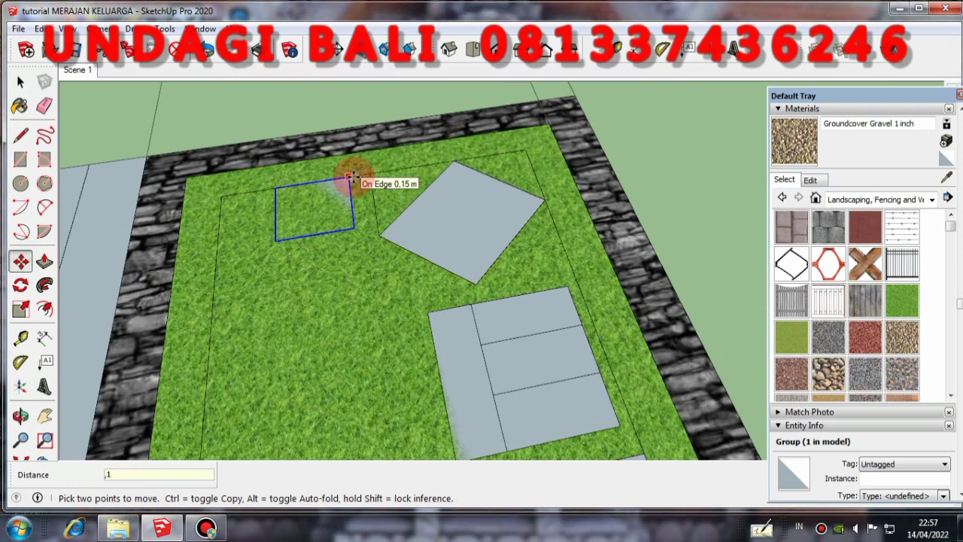
{"action": "left_click", "coordinate": [353, 178]}
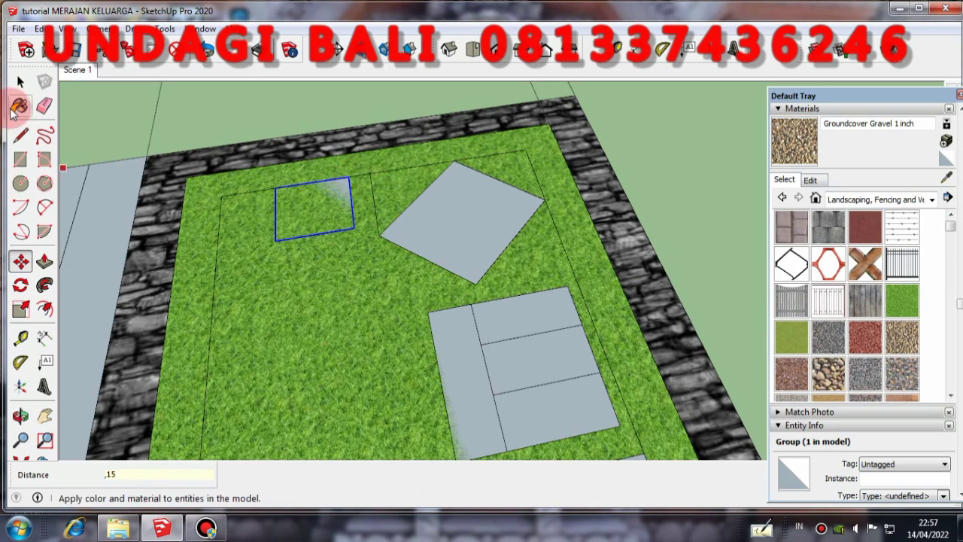
{"action": "left_click", "coordinate": [44, 106]}
{"action": "left_click", "coordinate": [375, 189]}
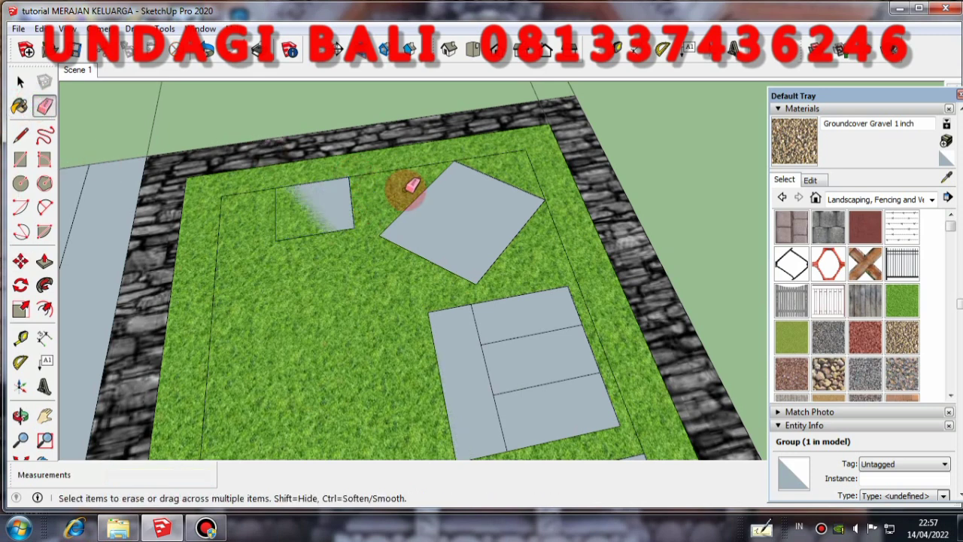
Step: Move the divided base group slightly outward so its outer edge lies on the side line of the offset outline
{"action": "scroll", "coordinate": [380, 202], "scroll_direction": "down", "scroll_amount": 5}
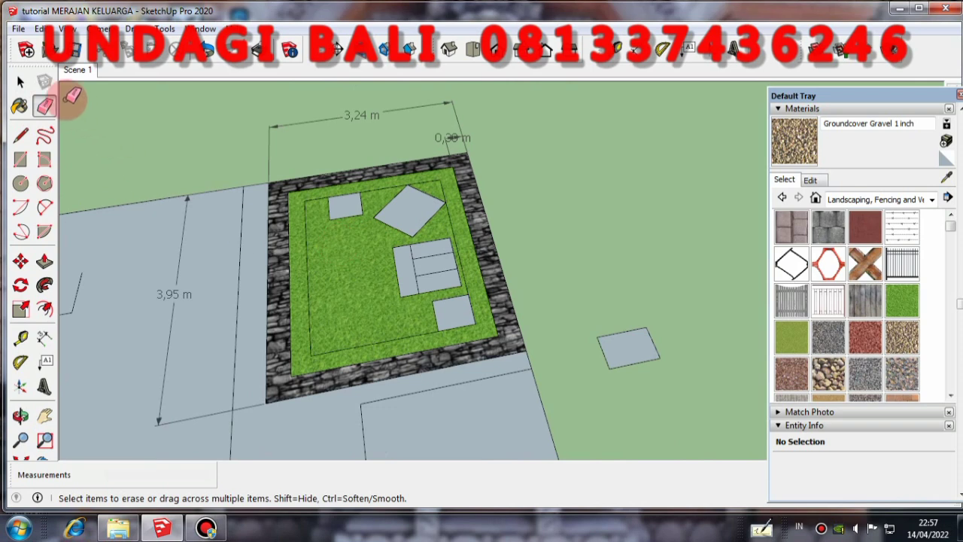
{"action": "middle_click_drag", "start_coordinate": [324, 239], "coordinate": [301, 226]}
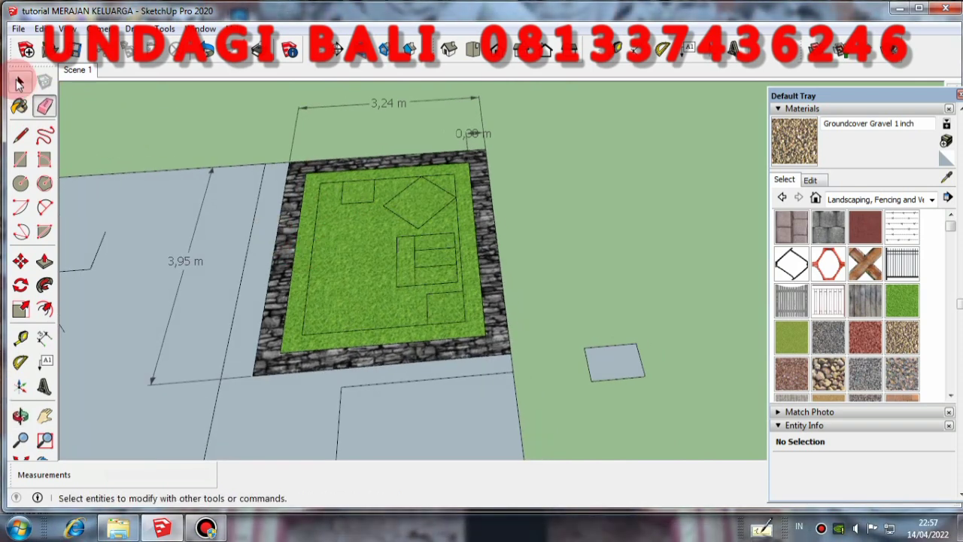
{"action": "left_click", "coordinate": [21, 82]}
{"action": "scroll", "coordinate": [422, 274], "scroll_direction": "up", "scroll_amount": 3}
{"action": "left_click", "coordinate": [429, 255]}
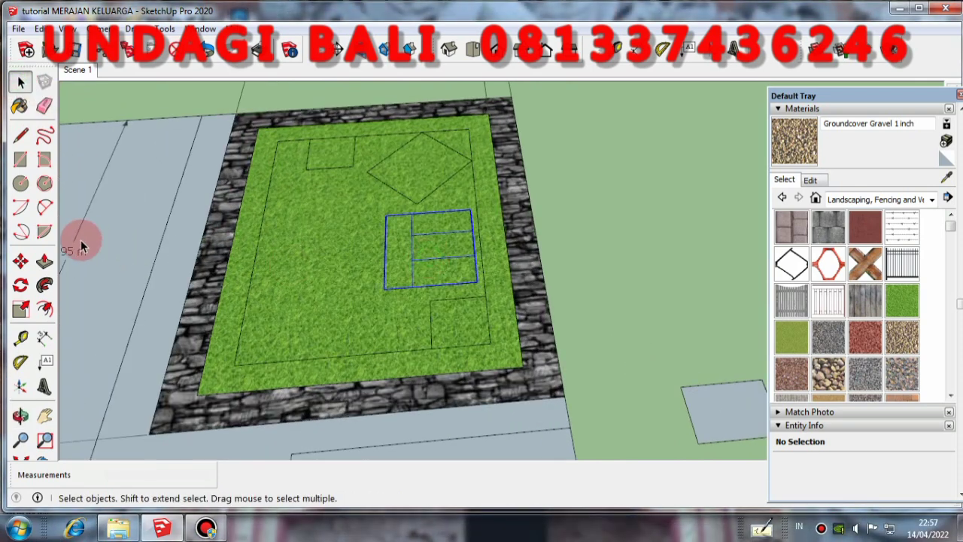
{"action": "left_click", "coordinate": [20, 260]}
{"action": "scroll", "coordinate": [472, 226], "scroll_direction": "up", "scroll_amount": 2}
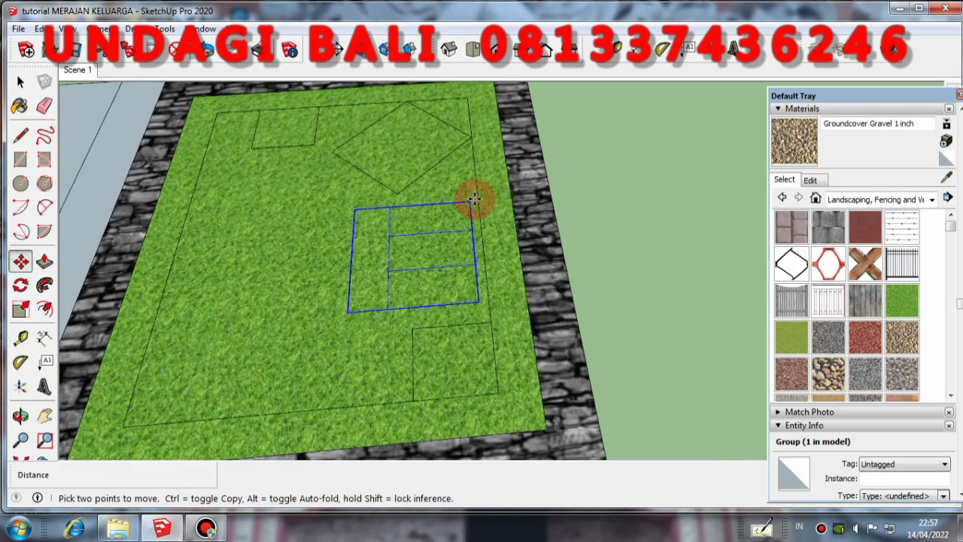
{"action": "left_click", "coordinate": [473, 199]}
{"action": "scroll", "coordinate": [519, 197], "scroll_direction": "down", "scroll_amount": 5}
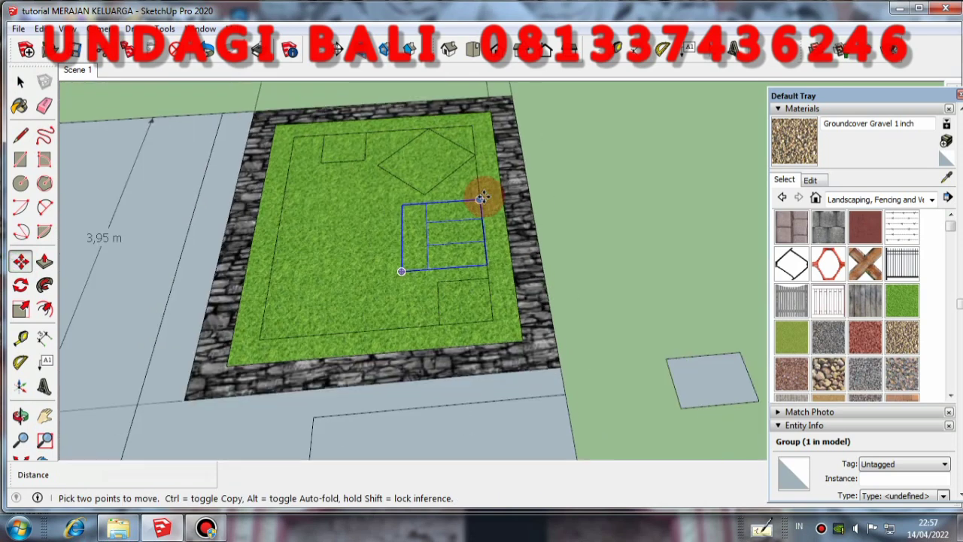
Step: Check the side lengths of the loose rectangular base lying outside the temple site
{"action": "left_click", "coordinate": [21, 81]}
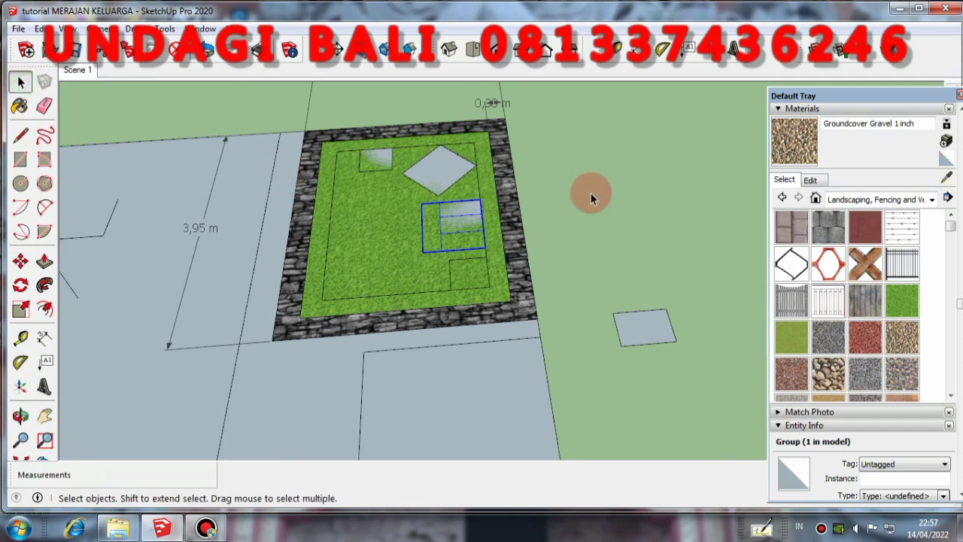
{"action": "left_click", "coordinate": [613, 235]}
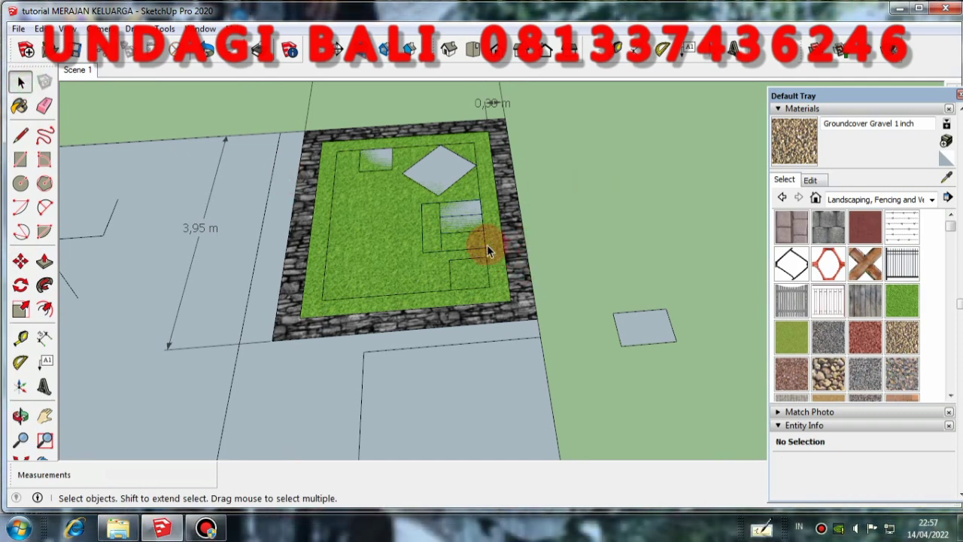
{"action": "scroll", "coordinate": [487, 263], "scroll_direction": "up", "scroll_amount": 2}
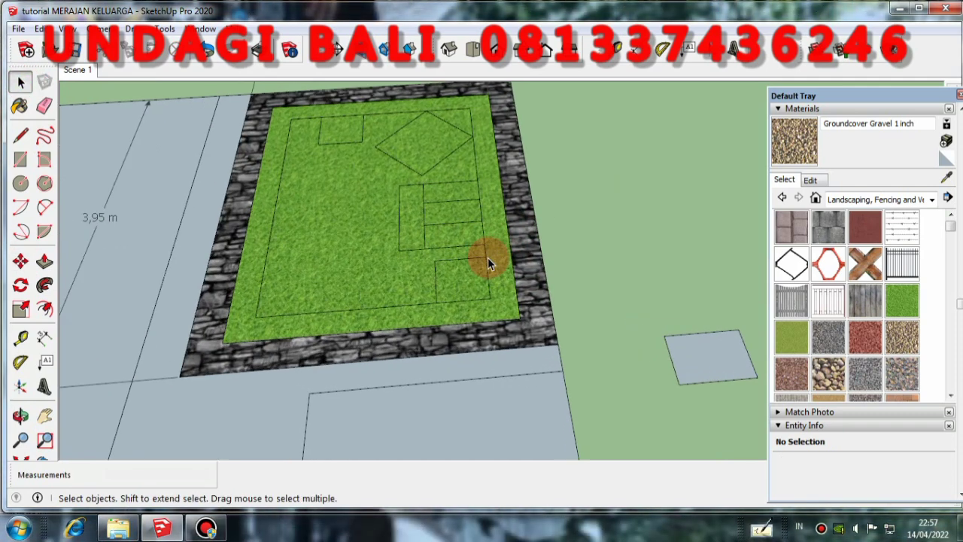
{"action": "left_click", "coordinate": [18, 137]}
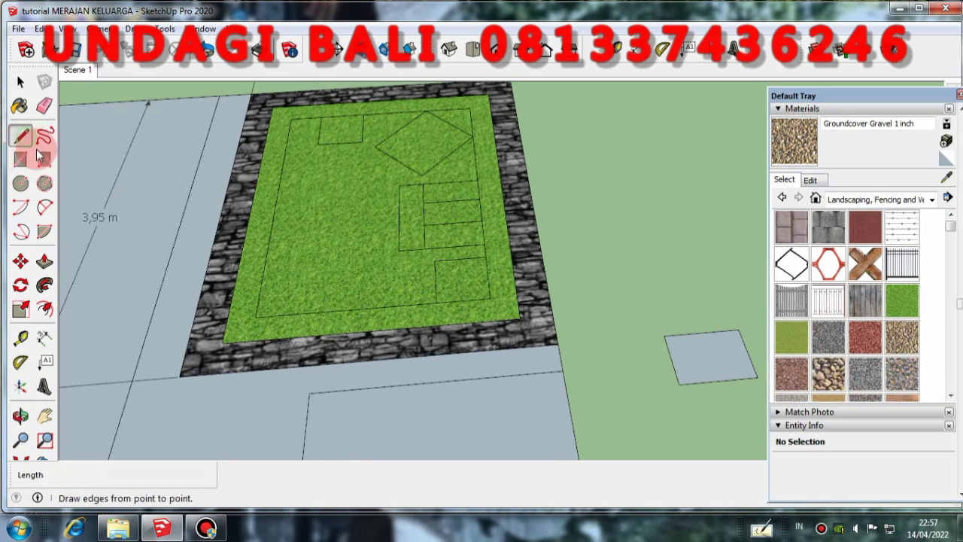
{"action": "scroll", "coordinate": [447, 333], "scroll_direction": "down", "scroll_amount": 2}
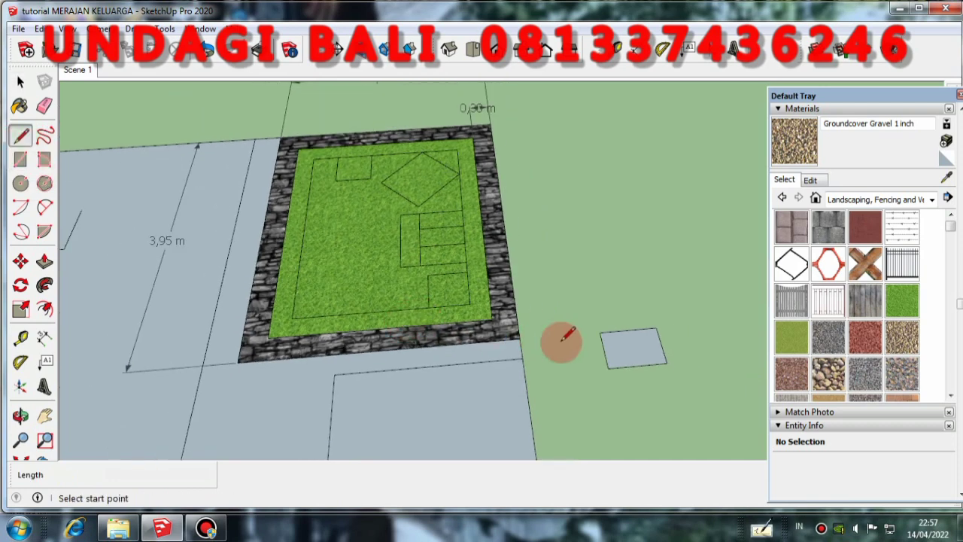
{"action": "left_click", "coordinate": [608, 368]}
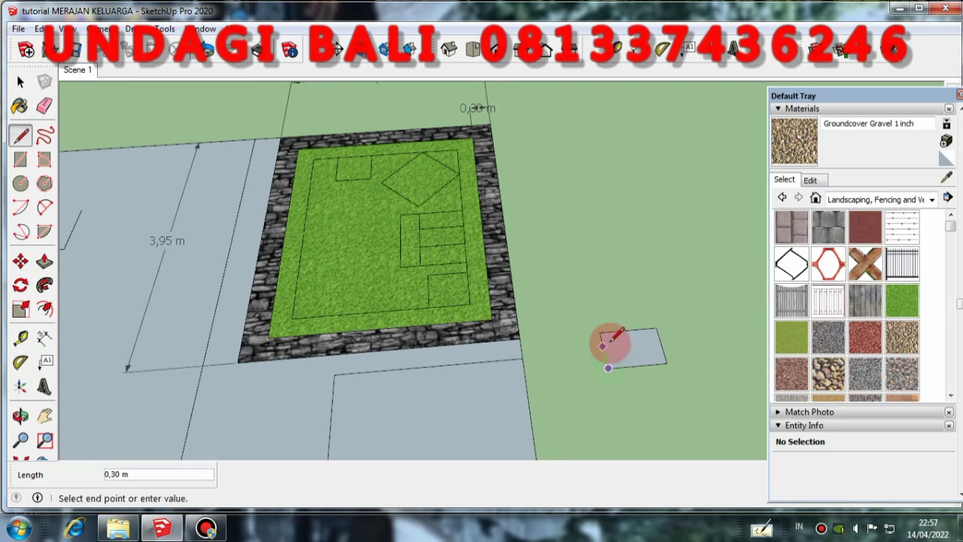
{"action": "left_click", "coordinate": [667, 363]}
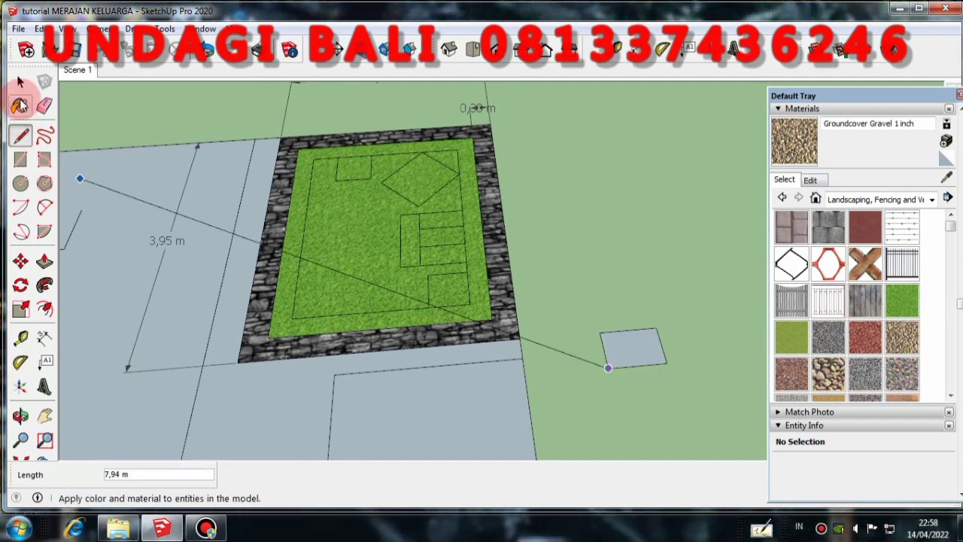
Step: Rotate the loose rectangular base group 90 degrees about its front corner nearest the site
{"action": "left_click", "coordinate": [20, 81]}
{"action": "left_click", "coordinate": [622, 356]}
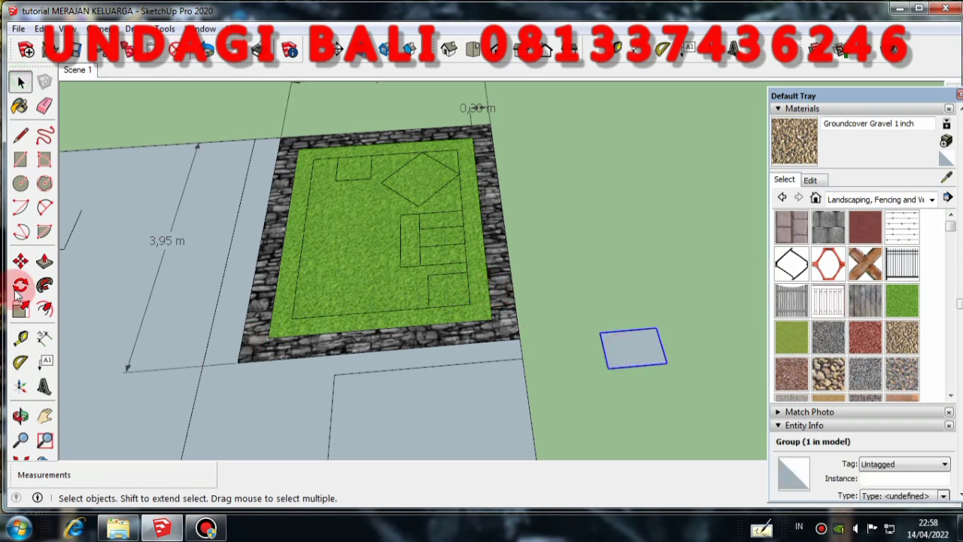
{"action": "left_click", "coordinate": [19, 284]}
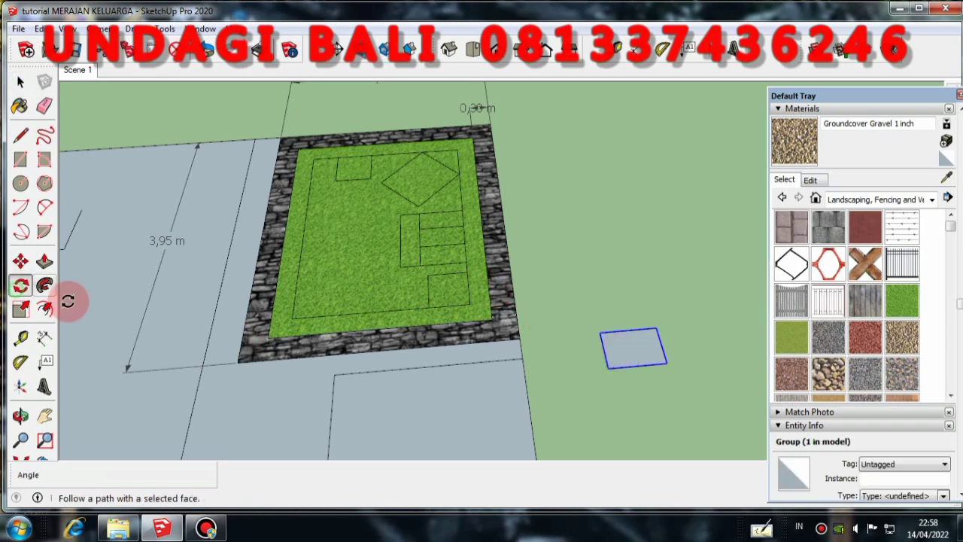
{"action": "left_click", "coordinate": [613, 367]}
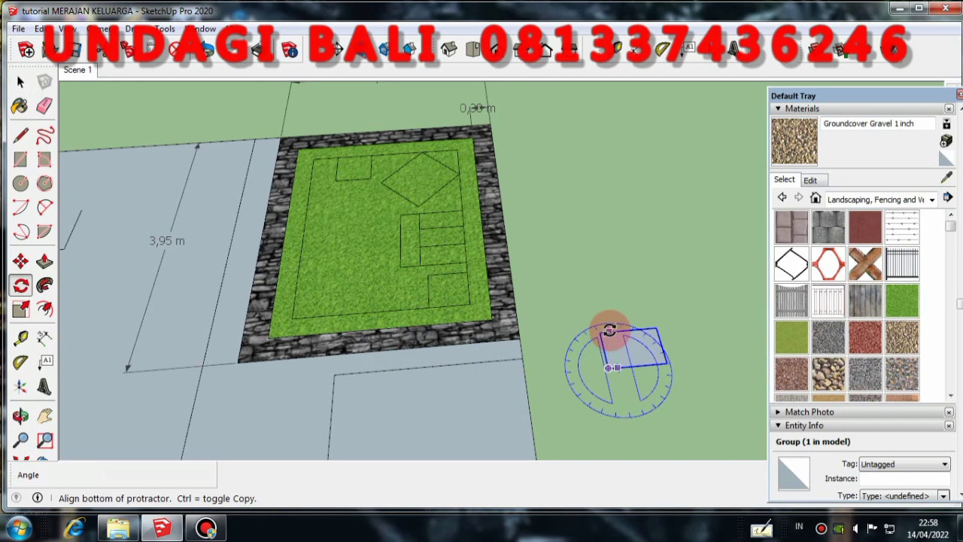
{"action": "key", "text": "Escape"}
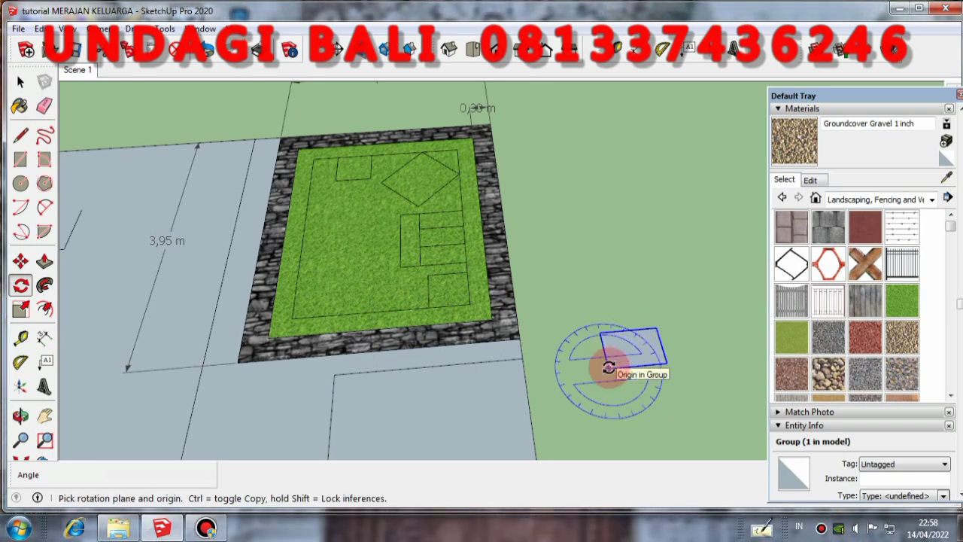
{"action": "left_click", "coordinate": [608, 368]}
{"action": "left_click", "coordinate": [603, 334]}
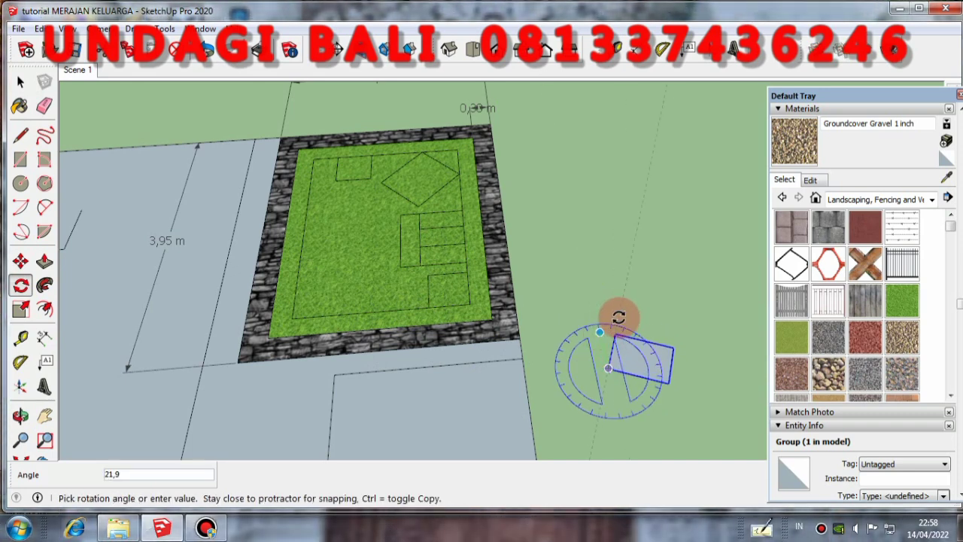
{"action": "left_click", "coordinate": [622, 317]}
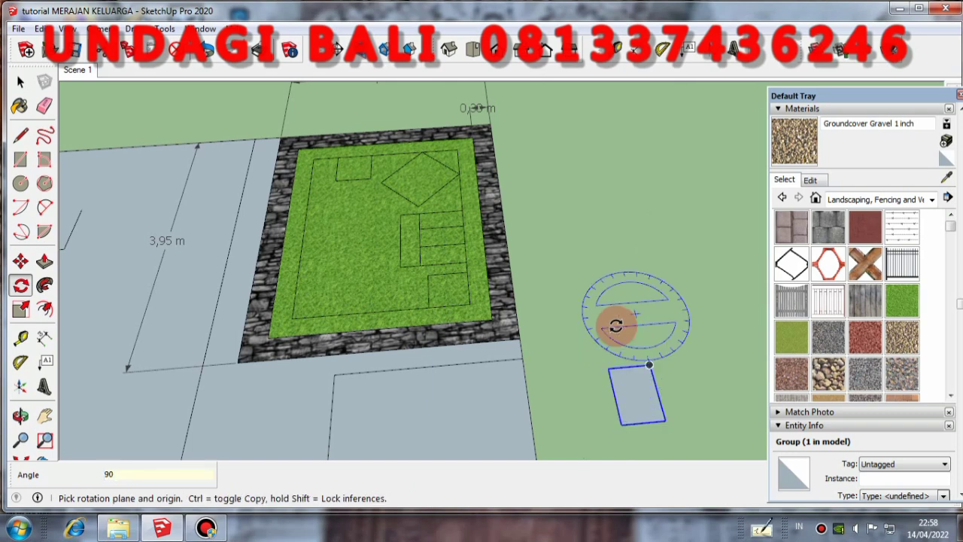
Step: Draw a guide line about 1.29 m long from the divided base's back inner corner to the opposite side of the offset outline
{"action": "left_click", "coordinate": [21, 258]}
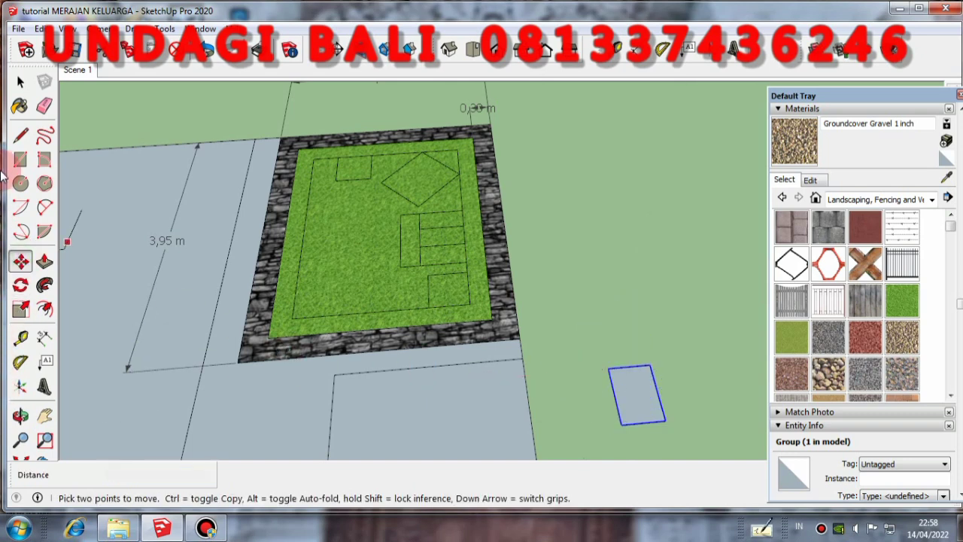
{"action": "left_click", "coordinate": [21, 134]}
{"action": "scroll", "coordinate": [410, 226], "scroll_direction": "up", "scroll_amount": 5}
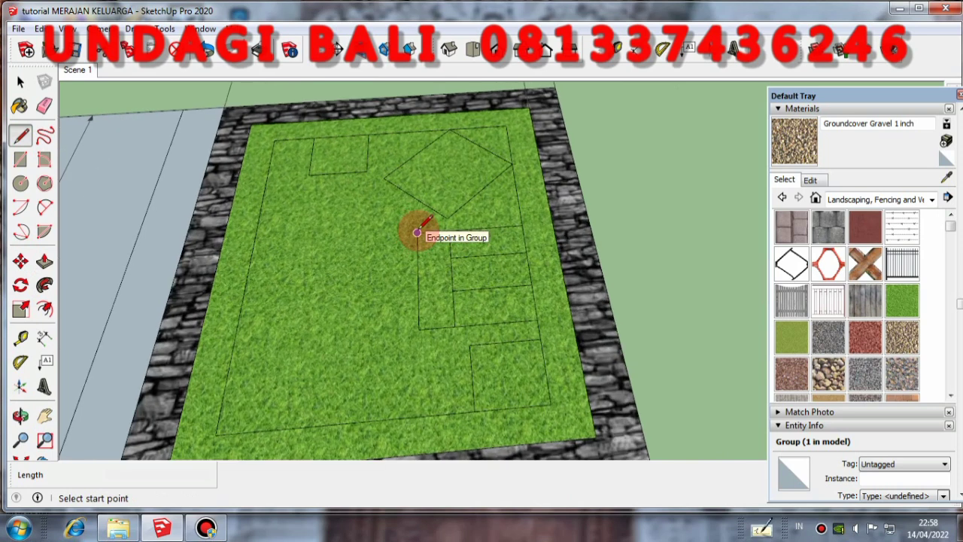
{"action": "left_click", "coordinate": [417, 232]}
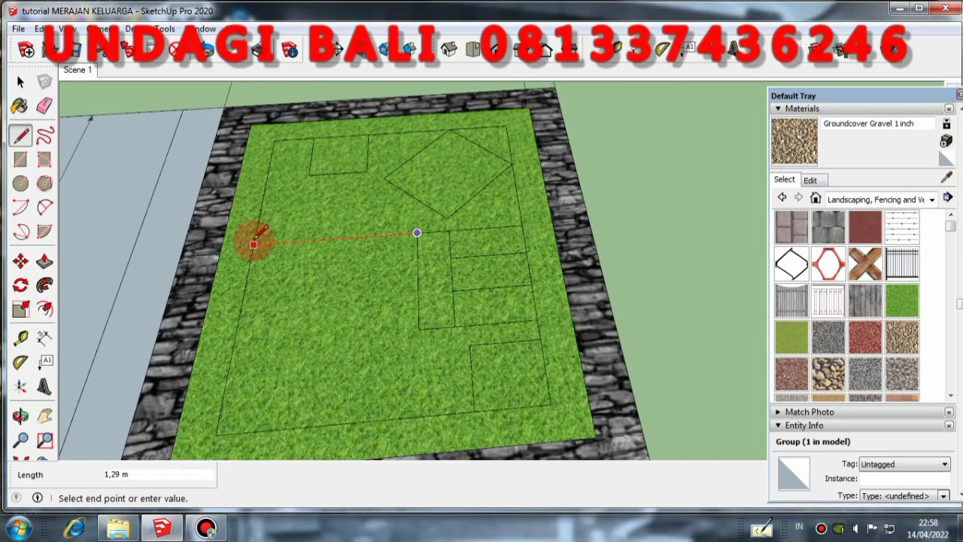
{"action": "left_click", "coordinate": [254, 244]}
Step: Move the loose rectangular base group by its back corner to the guide line's end on the offset outline and erase the guide line
{"action": "left_click", "coordinate": [20, 82]}
{"action": "scroll", "coordinate": [319, 239], "scroll_direction": "down", "scroll_amount": 4}
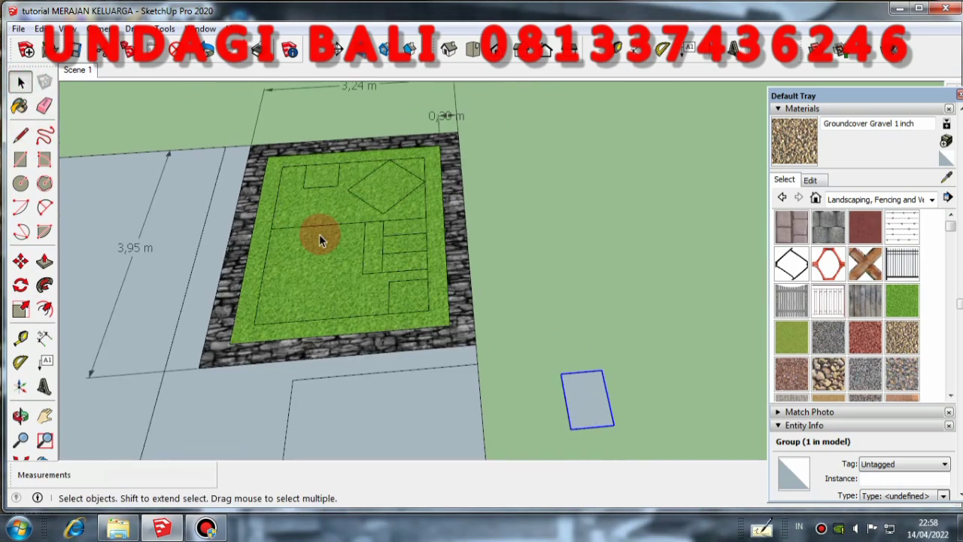
{"action": "scroll", "coordinate": [519, 385], "scroll_direction": "down", "scroll_amount": 2}
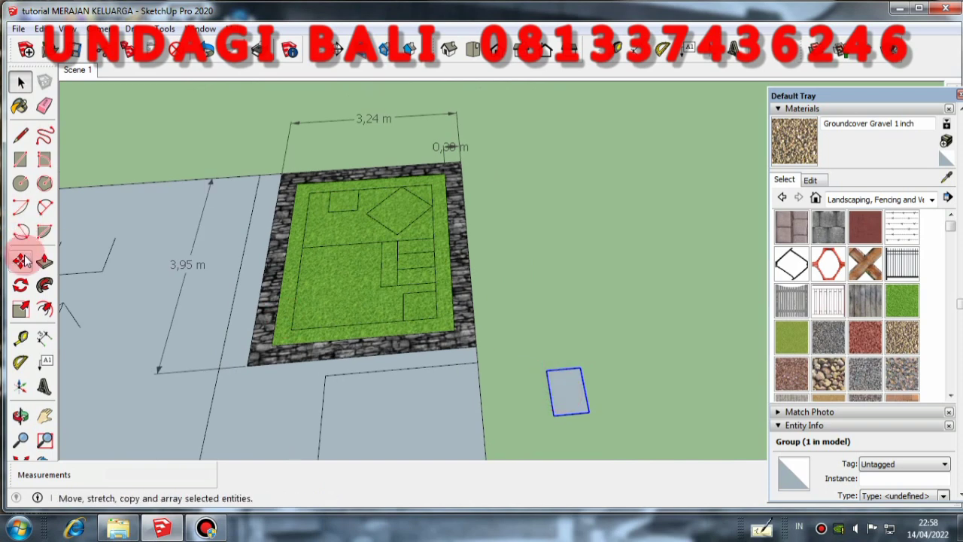
{"action": "left_click", "coordinate": [20, 260]}
{"action": "left_click", "coordinate": [548, 369]}
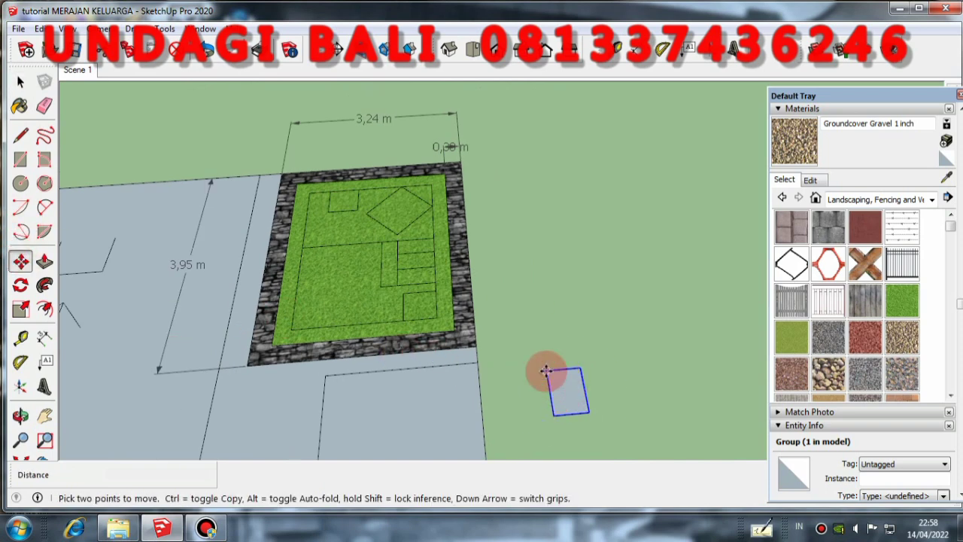
{"action": "left_click", "coordinate": [302, 250]}
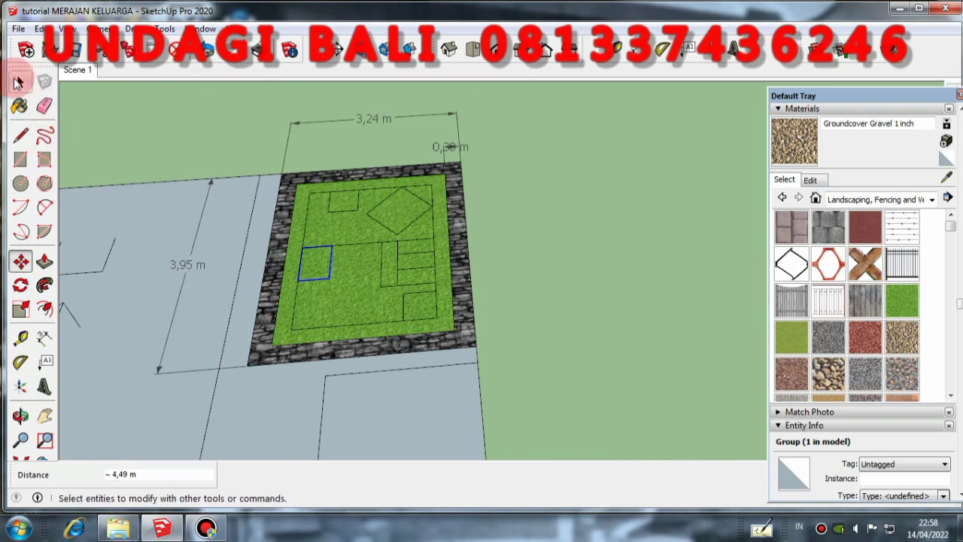
{"action": "left_click", "coordinate": [44, 106]}
{"action": "mouse_move", "coordinate": [259, 246]}
{"action": "middle_mouse_down"}
{"action": "mouse_move", "coordinate": [365, 226]}
{"action": "mouse_move", "coordinate": [376, 279]}
{"action": "mouse_move", "coordinate": [447, 240]}
{"action": "mouse_move", "coordinate": [350, 304]}
{"action": "mouse_move", "coordinate": [344, 269]}
{"action": "mouse_move", "coordinate": [478, 297]}
{"action": "middle_mouse_up"}
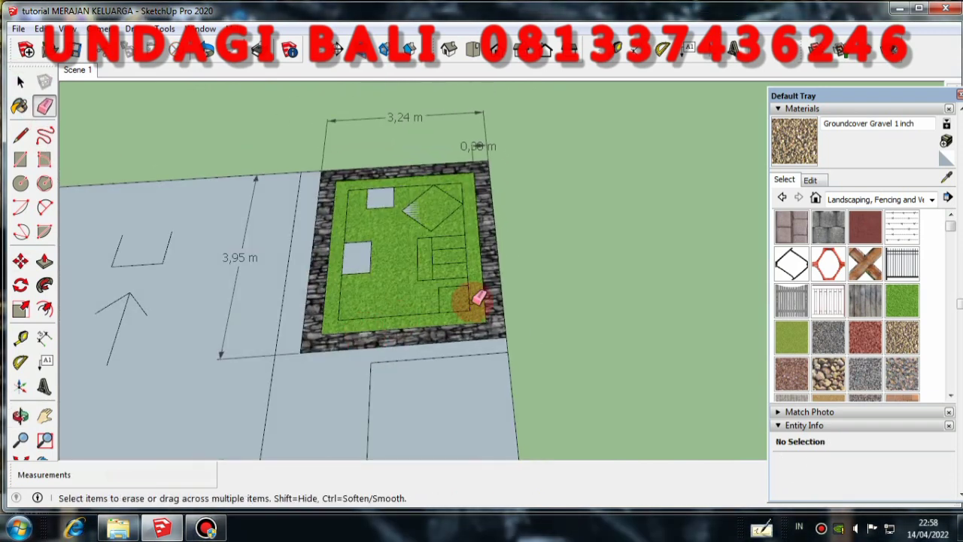
Step: Examine the arrangement and spacing of the five shrine bases inside the stone-bordered grass area
{"action": "scroll", "coordinate": [595, 279], "scroll_direction": "up", "scroll_amount": 2}
{"action": "scroll", "coordinate": [516, 183], "scroll_direction": "down", "scroll_amount": 1}
{"action": "scroll", "coordinate": [532, 156], "scroll_direction": "up", "scroll_amount": 3}
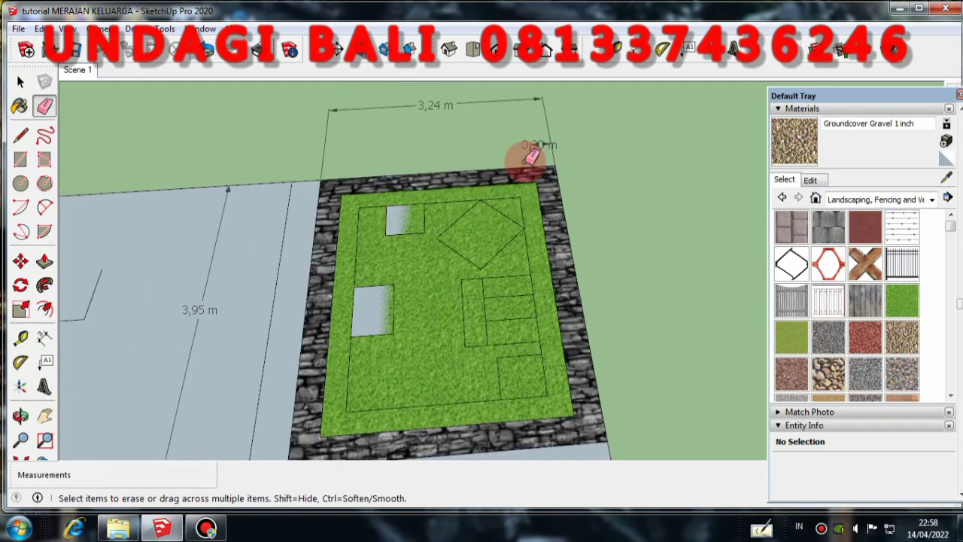
{"action": "scroll", "coordinate": [434, 140], "scroll_direction": "up", "scroll_amount": 2}
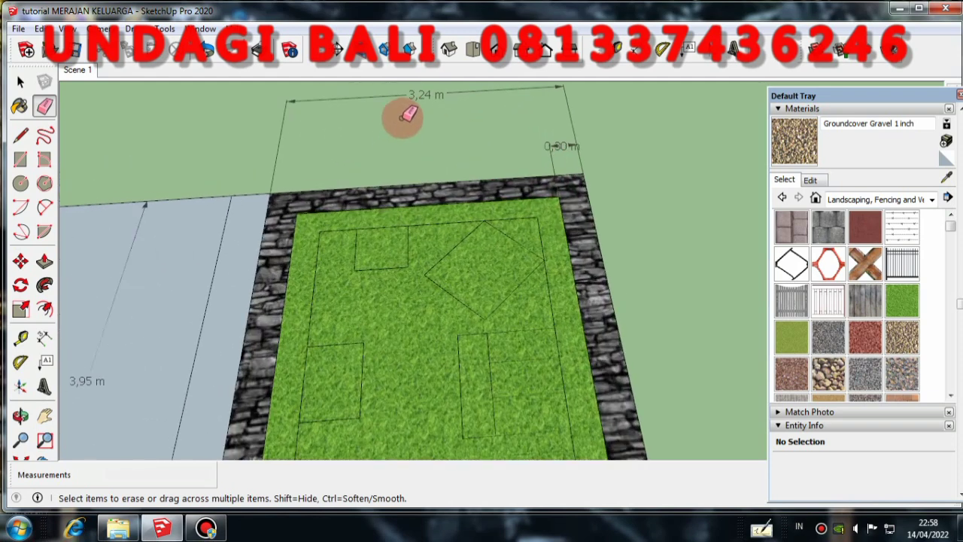
{"action": "scroll", "coordinate": [410, 115], "scroll_direction": "down", "scroll_amount": 2}
{"action": "scroll", "coordinate": [258, 161], "scroll_direction": "down", "scroll_amount": 1}
{"action": "scroll", "coordinate": [265, 162], "scroll_direction": "up", "scroll_amount": 2}
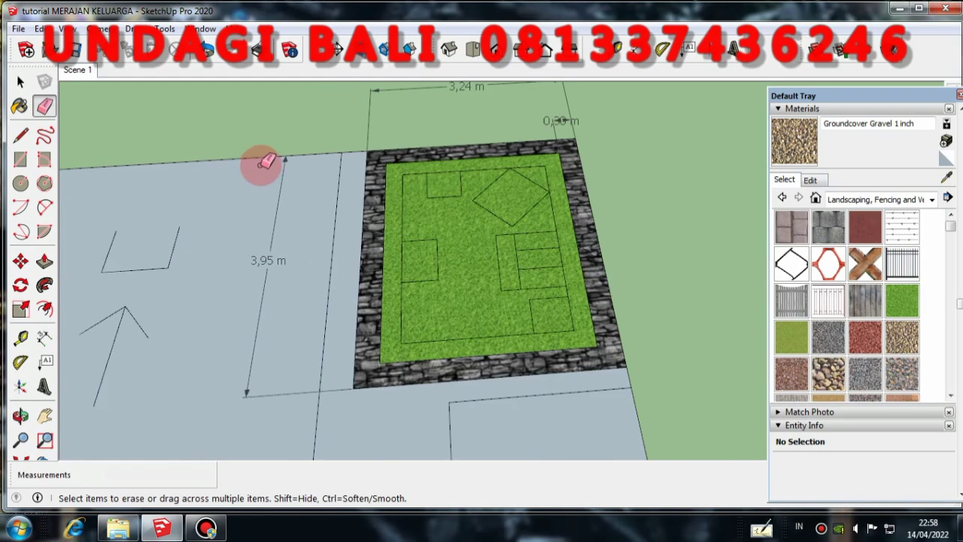
{"action": "scroll", "coordinate": [452, 384], "scroll_direction": "down", "scroll_amount": 2}
{"action": "scroll", "coordinate": [402, 266], "scroll_direction": "up", "scroll_amount": 1}
{"action": "scroll", "coordinate": [410, 263], "scroll_direction": "down", "scroll_amount": 1}
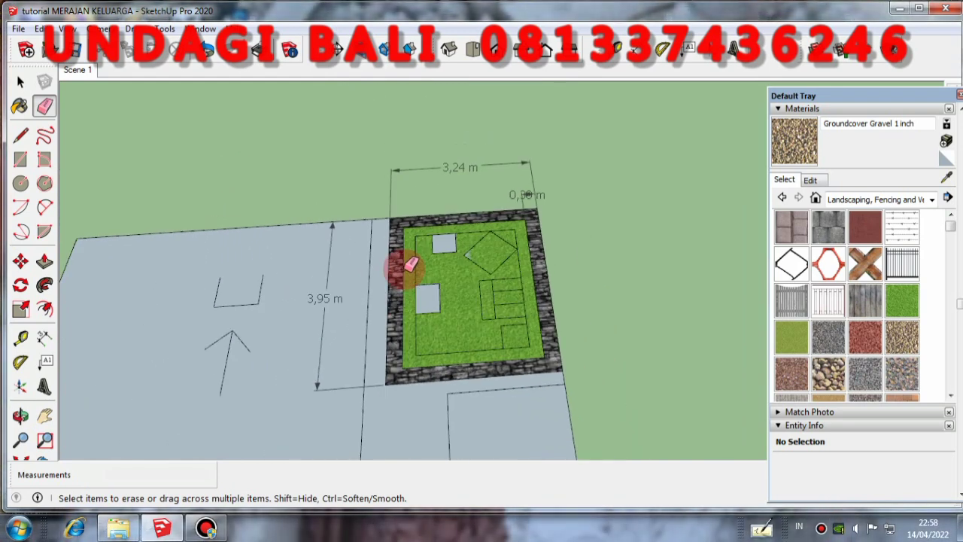
Step: Explode the diamond-oriented base group and the back square base group
{"action": "left_click", "coordinate": [21, 82]}
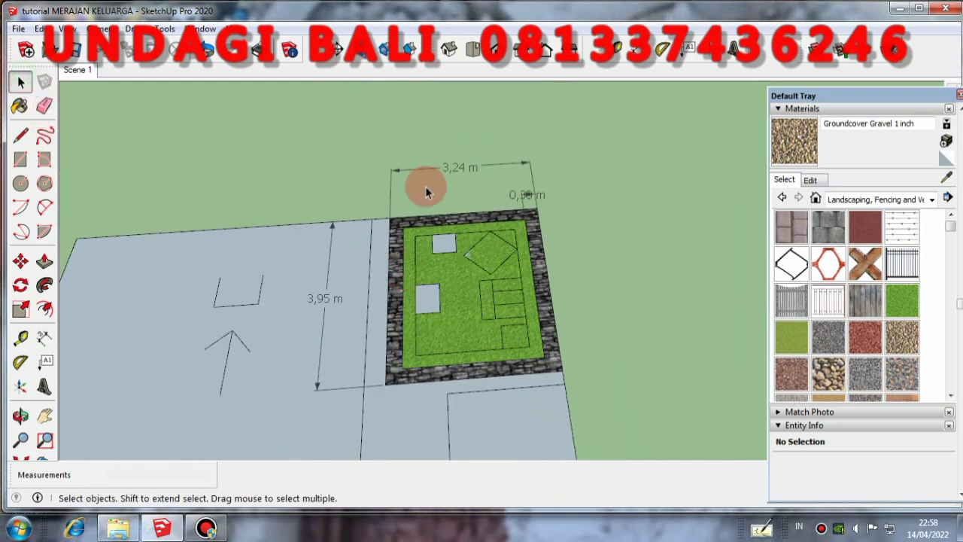
{"action": "scroll", "coordinate": [451, 218], "scroll_direction": "down", "scroll_amount": 1}
{"action": "middle_click_drag", "start_coordinate": [469, 237], "coordinate": [436, 209]}
{"action": "scroll", "coordinate": [447, 276], "scroll_direction": "up", "scroll_amount": 1}
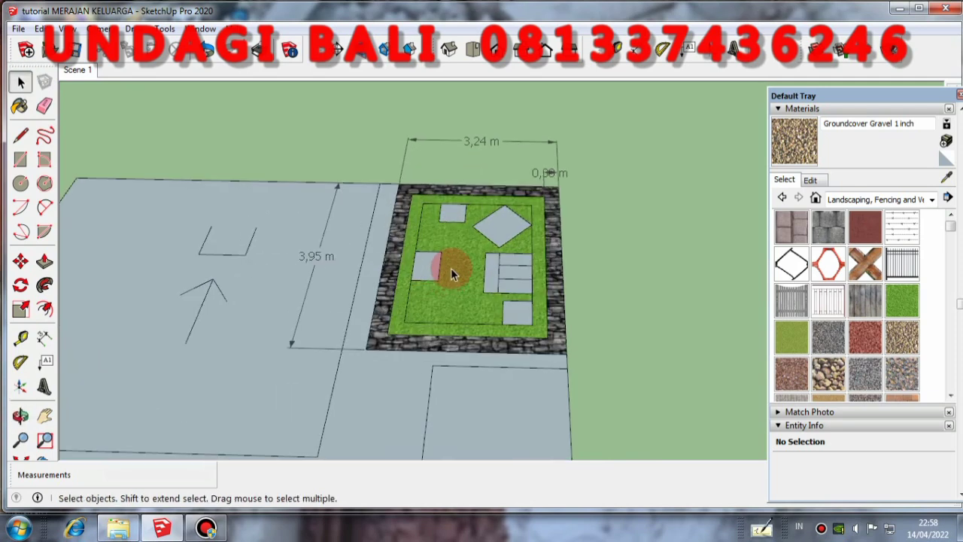
{"action": "right_click", "coordinate": [502, 239]}
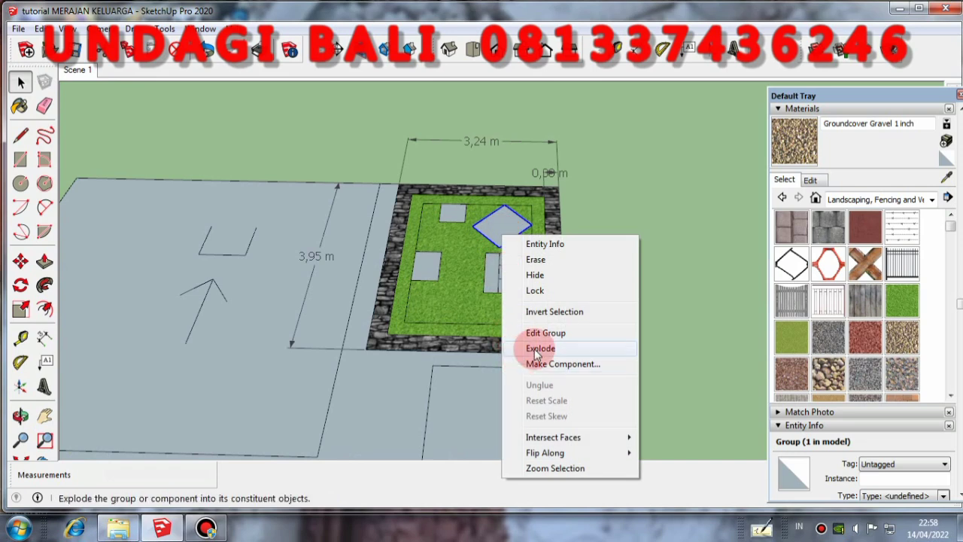
{"action": "left_click", "coordinate": [539, 349]}
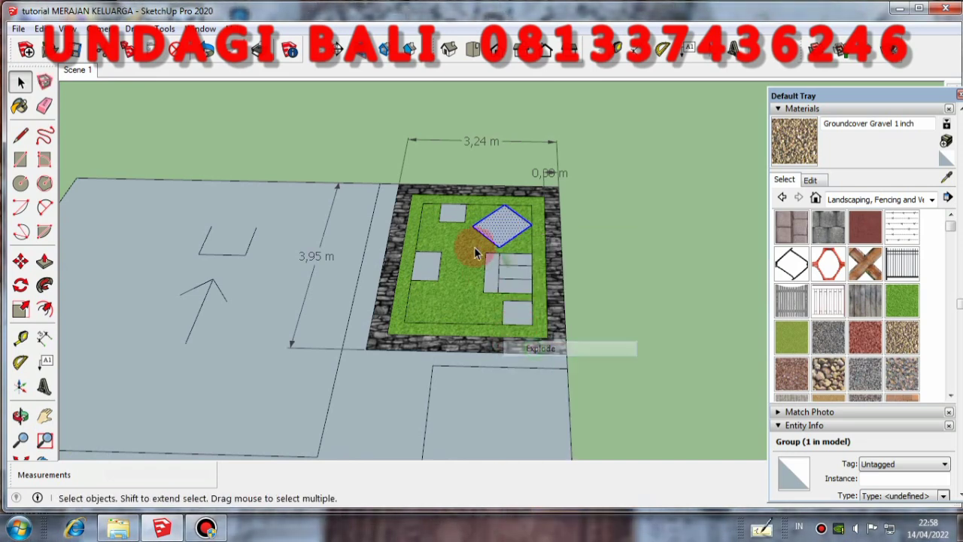
{"action": "right_click", "coordinate": [452, 213]}
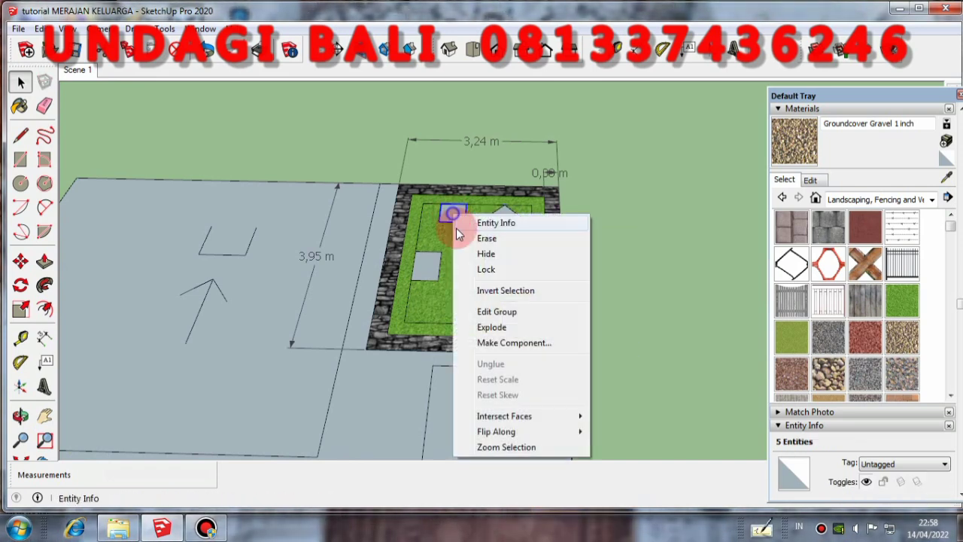
{"action": "left_click", "coordinate": [494, 328]}
Step: Explode the divided base group, the front square base group and the rectangular base group on the opposite outline side
{"action": "left_click", "coordinate": [472, 292]}
{"action": "right_click", "coordinate": [500, 275]}
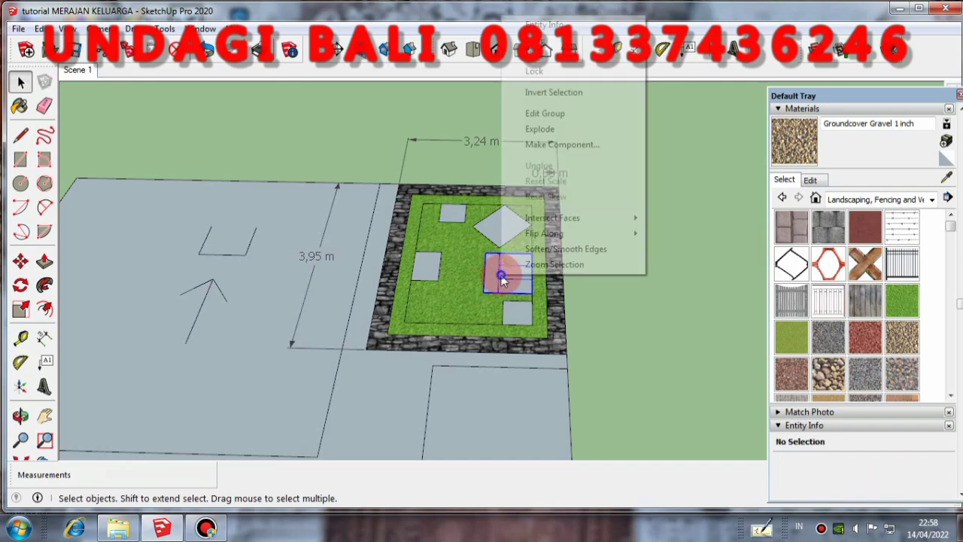
{"action": "left_click", "coordinate": [539, 129]}
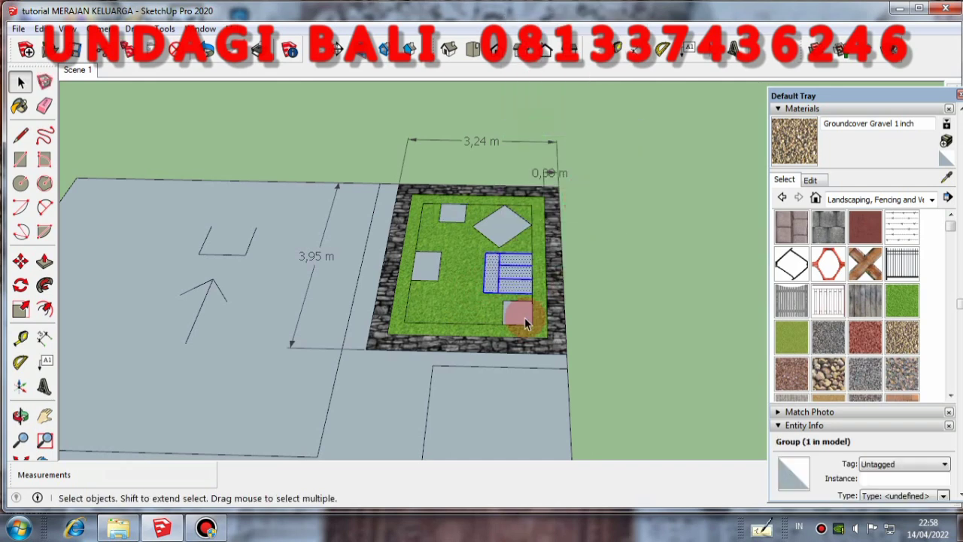
{"action": "right_click", "coordinate": [527, 319]}
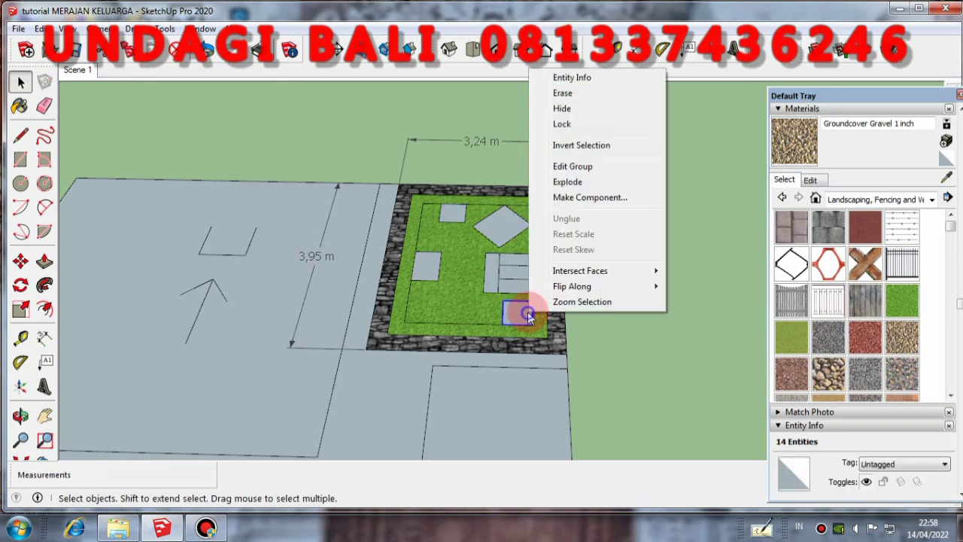
{"action": "left_click", "coordinate": [576, 182]}
{"action": "right_click", "coordinate": [426, 266]}
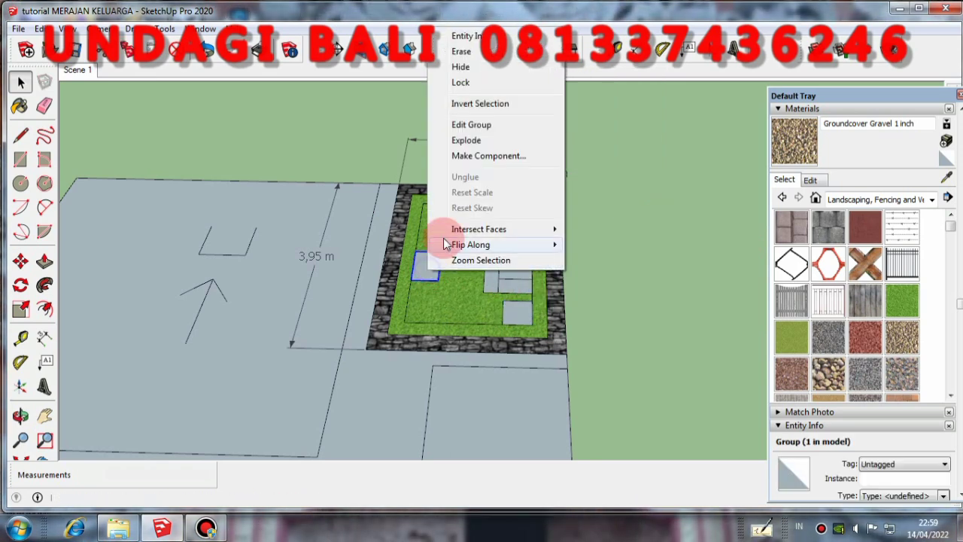
{"action": "left_click", "coordinate": [452, 140]}
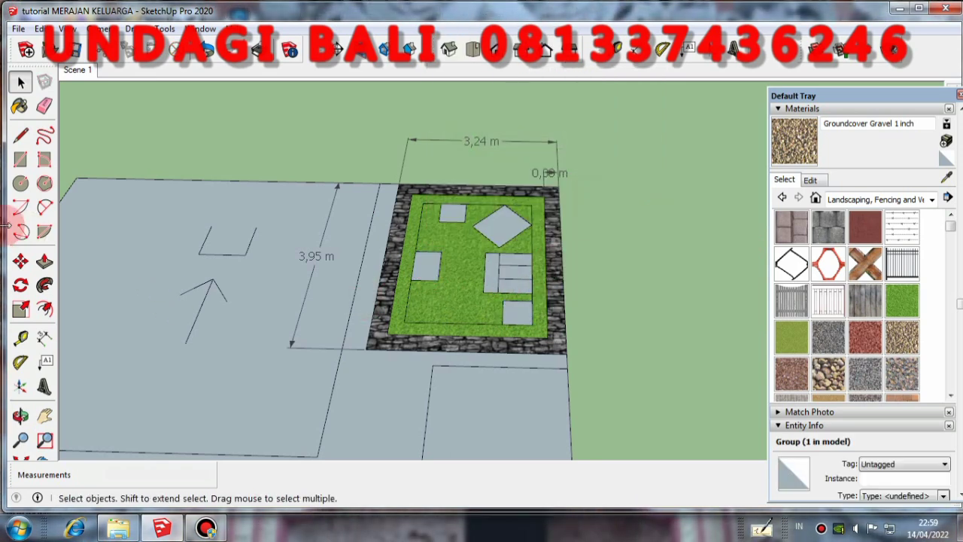
Step: Erase the remaining segments of the offset guide outline on the grass around the shrine bases
{"action": "left_click", "coordinate": [45, 106]}
{"action": "scroll", "coordinate": [380, 216], "scroll_direction": "up", "scroll_amount": 2}
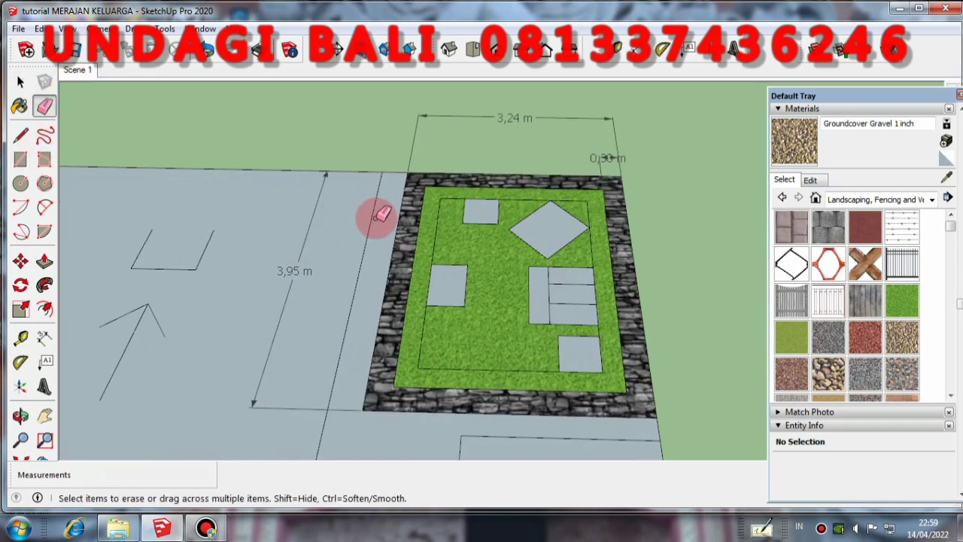
{"action": "scroll", "coordinate": [449, 237], "scroll_direction": "up", "scroll_amount": 2}
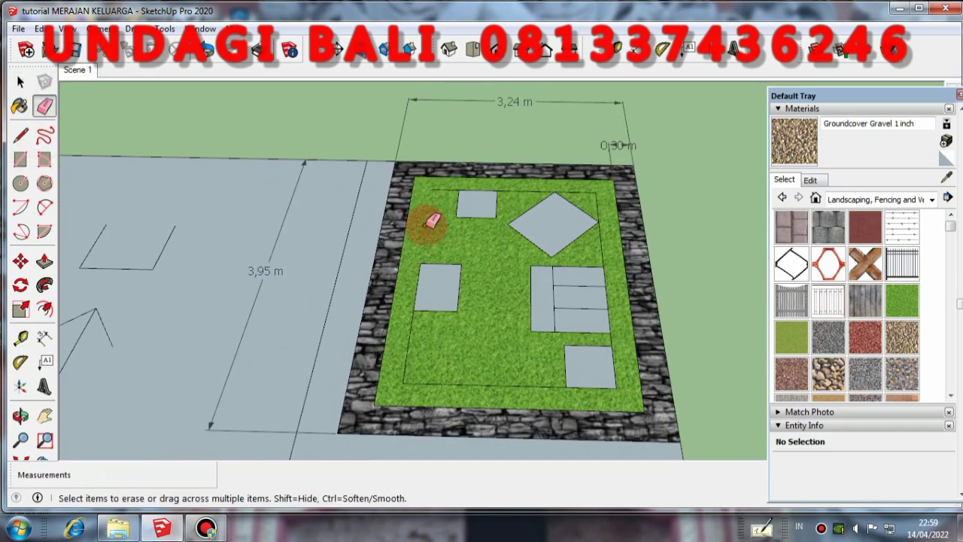
{"action": "left_click", "coordinate": [493, 211]}
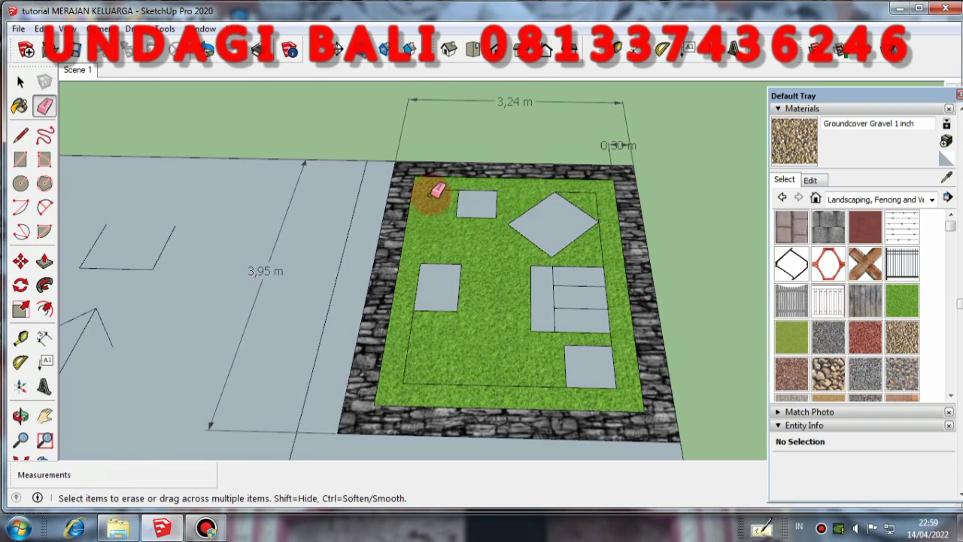
{"action": "left_click", "coordinate": [602, 192]}
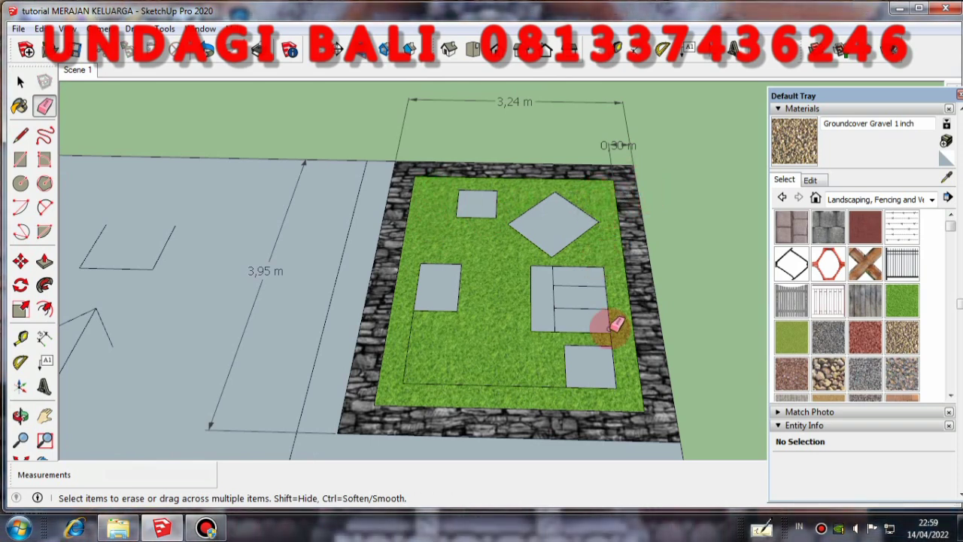
{"action": "left_click_drag", "start_coordinate": [504, 373], "coordinate": [415, 364]}
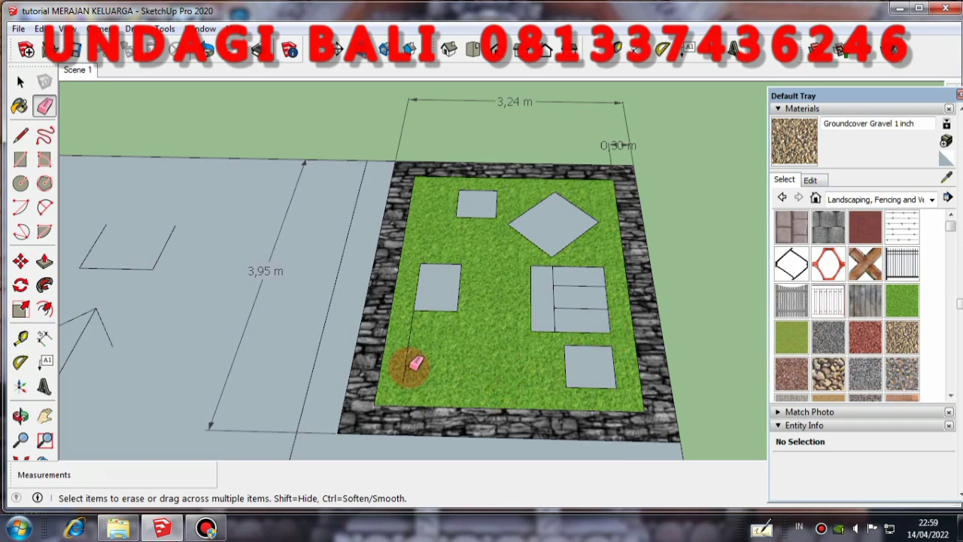
Step: Push/Pull the front square base on the grass up by 1 m
{"action": "middle_click_drag", "start_coordinate": [481, 350], "coordinate": [457, 304]}
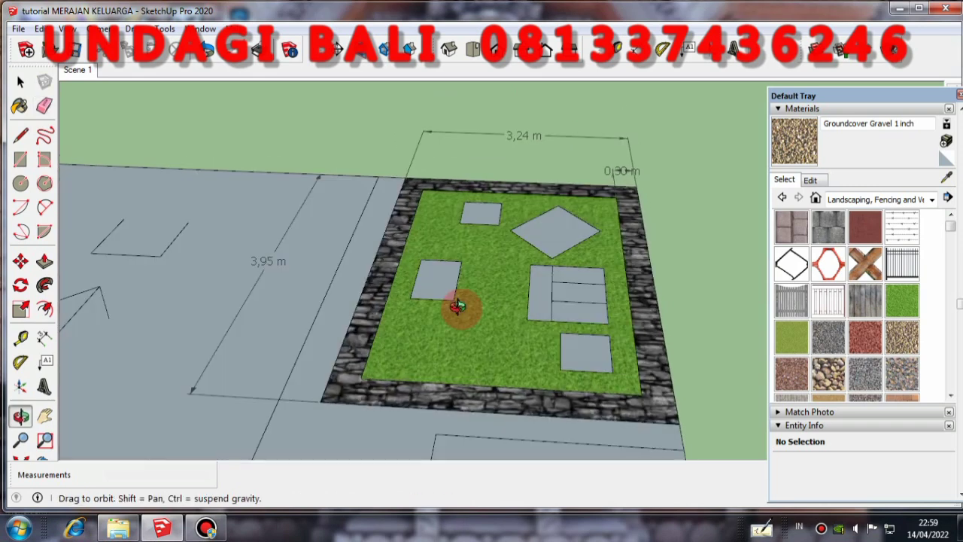
{"action": "left_click", "coordinate": [15, 84]}
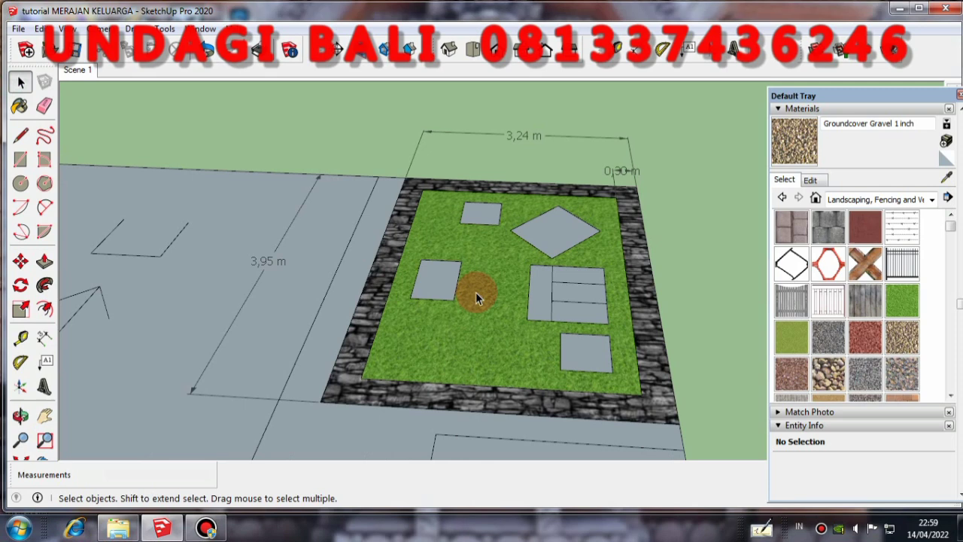
{"action": "left_click", "coordinate": [576, 252]}
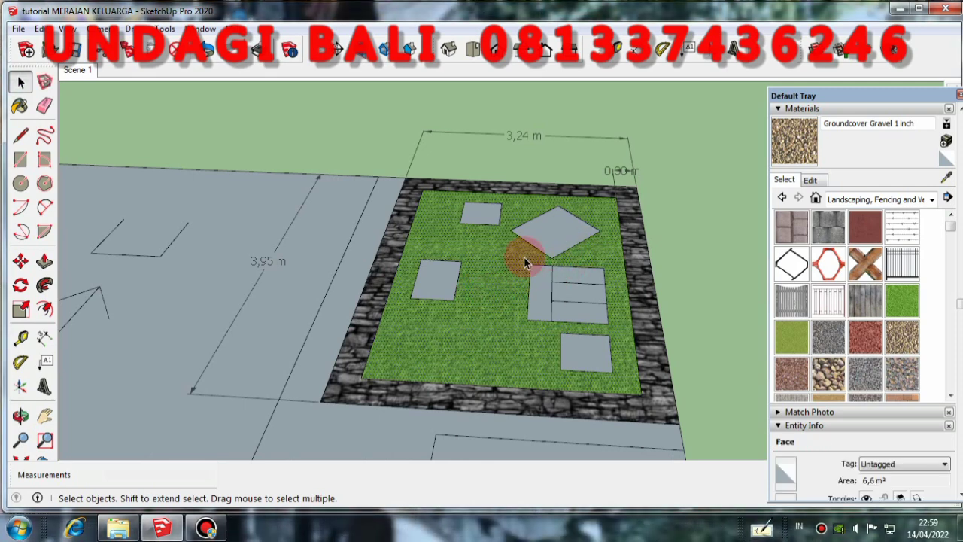
{"action": "left_click", "coordinate": [45, 260]}
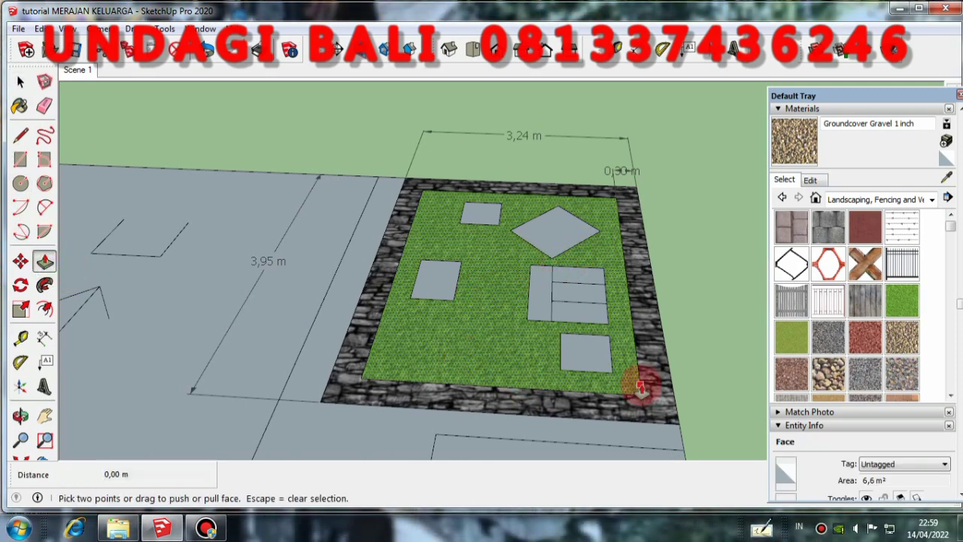
{"action": "scroll", "coordinate": [634, 382], "scroll_direction": "up", "scroll_amount": 2}
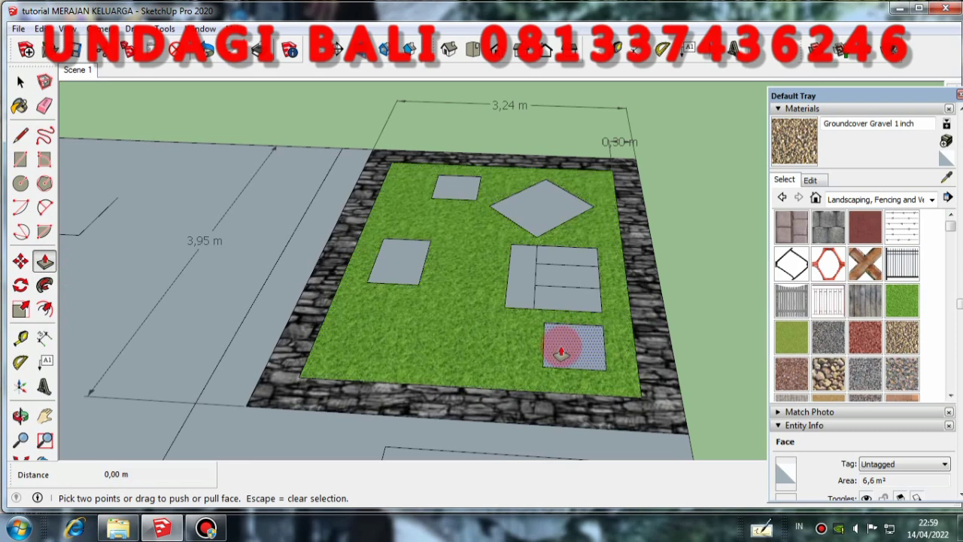
{"action": "left_click", "coordinate": [560, 341]}
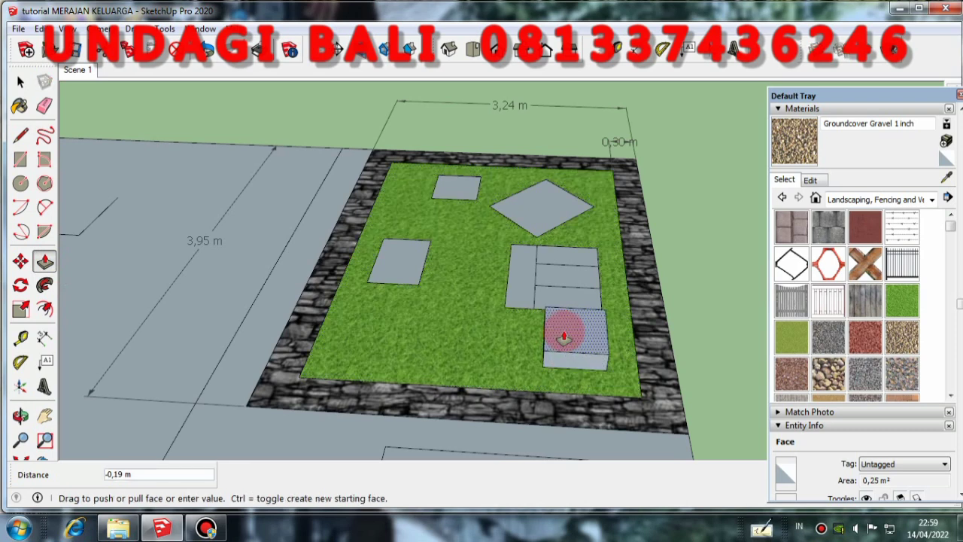
{"action": "type", "text": "1"}
{"action": "key", "text": "Return"}
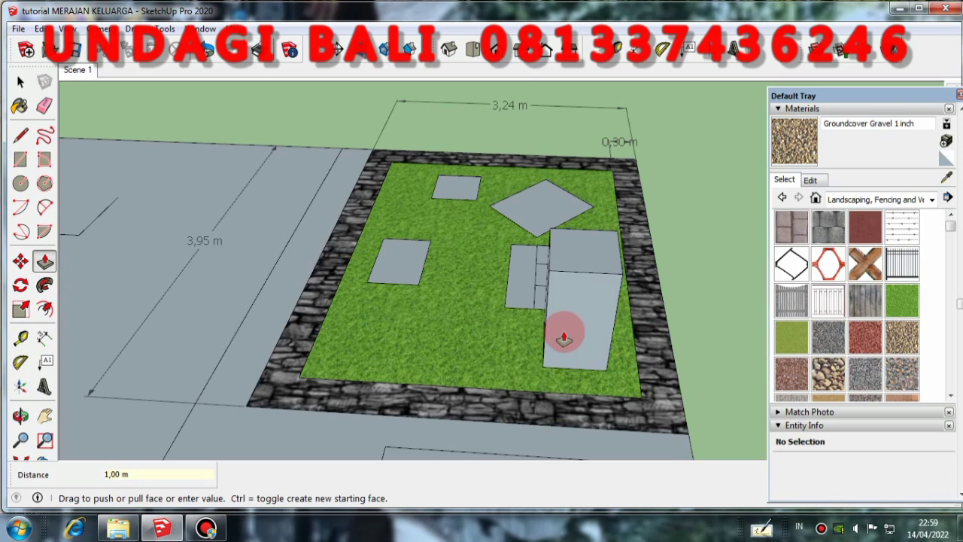
Step: Raise the long strip and the three sections of the divided base by the same 1 m
{"action": "middle_click_drag", "start_coordinate": [563, 333], "coordinate": [543, 301]}
{"action": "double_click", "coordinate": [527, 279]}
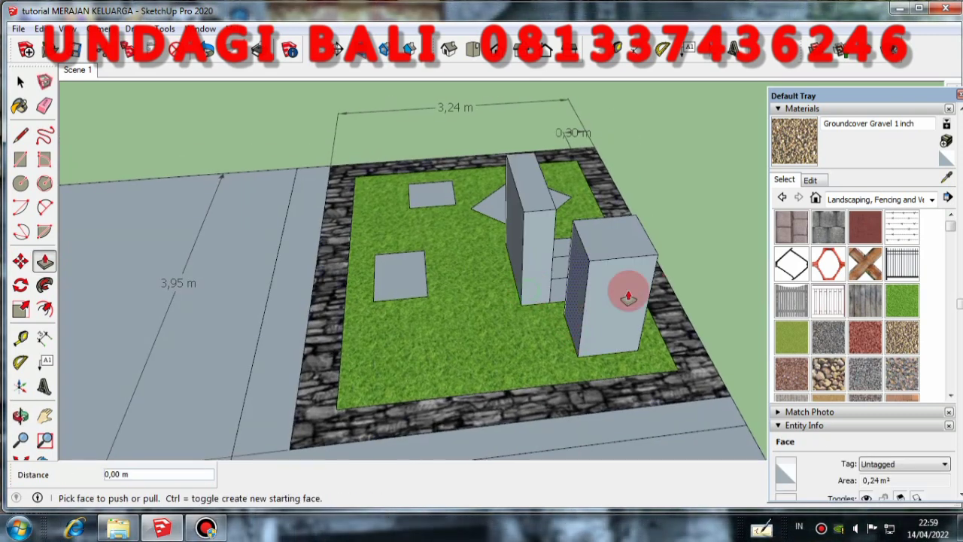
{"action": "middle_click_drag", "start_coordinate": [623, 290], "coordinate": [445, 319]}
{"action": "double_click", "coordinate": [468, 304]}
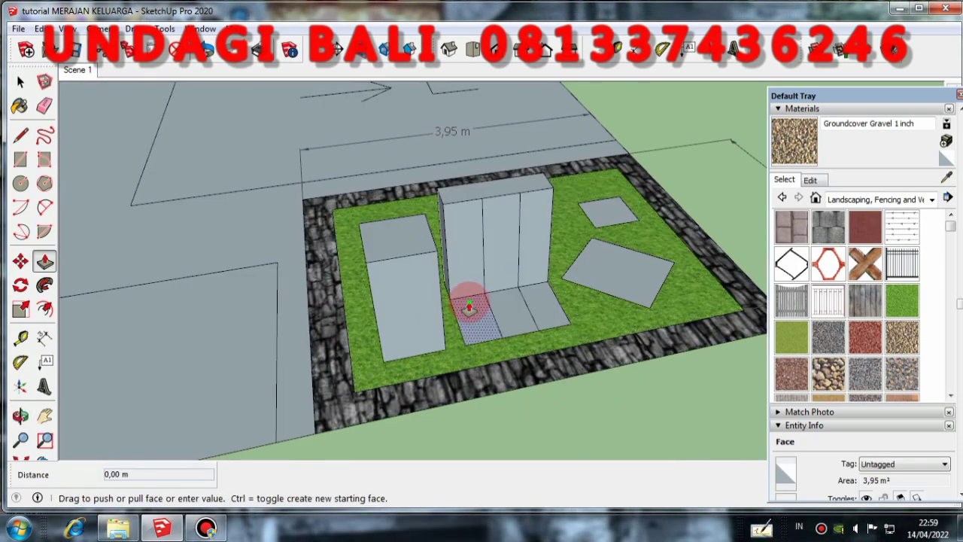
{"action": "double_click", "coordinate": [517, 326]}
{"action": "double_click", "coordinate": [552, 316]}
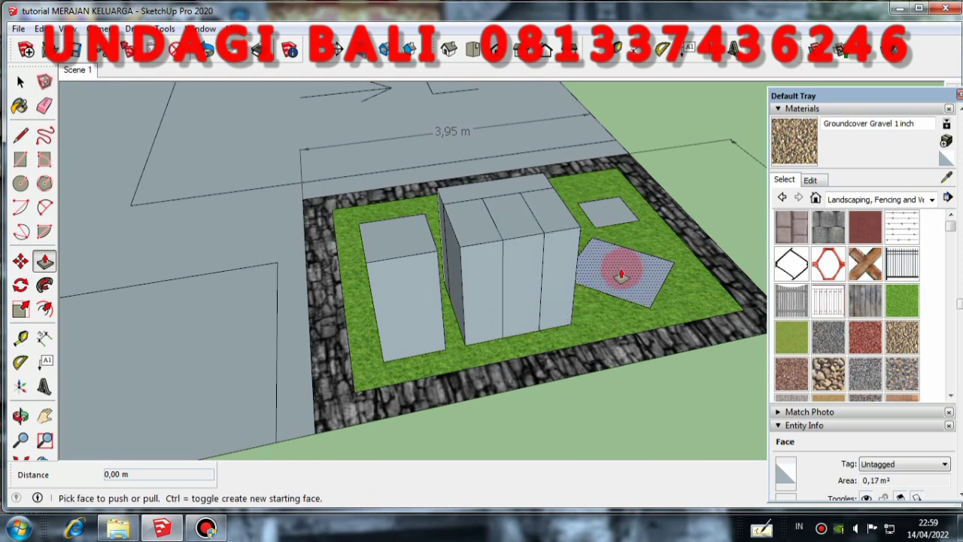
Step: Raise the diamond-oriented base, the back square base and the rectangular base by the same 1 m
{"action": "double_click", "coordinate": [624, 272]}
{"action": "middle_click_drag", "start_coordinate": [625, 272], "coordinate": [258, 292]}
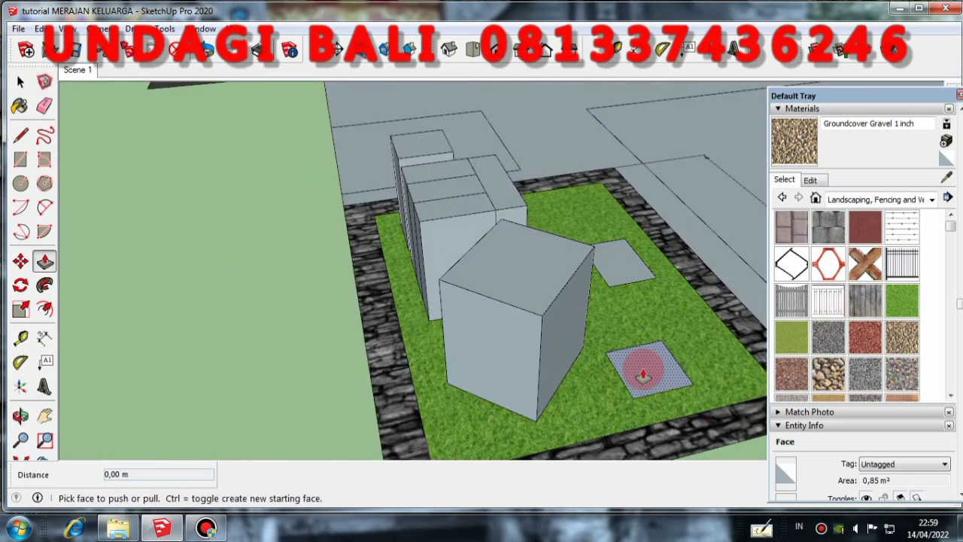
{"action": "middle_click_drag", "start_coordinate": [644, 371], "coordinate": [604, 374]}
{"action": "double_click", "coordinate": [563, 370]}
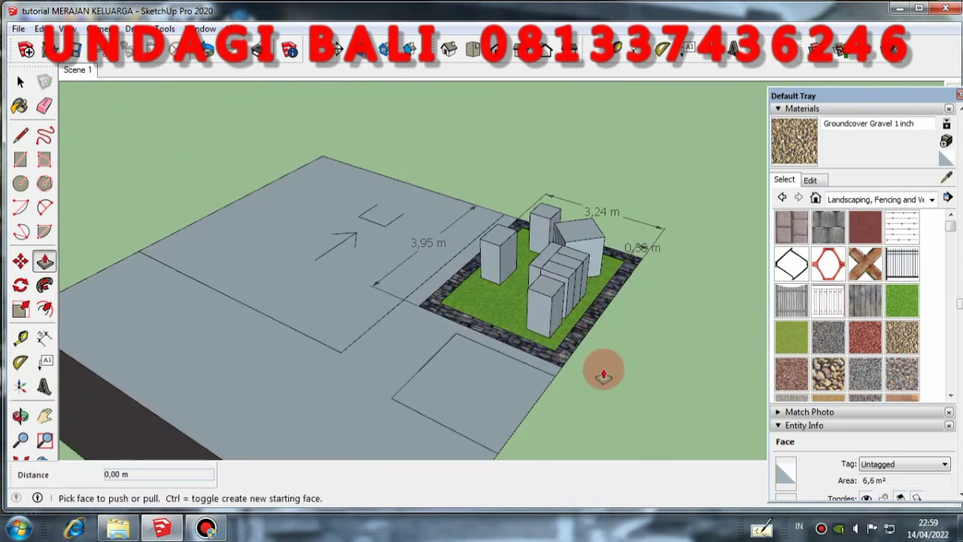
Step: Examine the arrangement of the raised shrine blocks on the stone-bordered grass area from several angles
{"action": "left_click", "coordinate": [20, 81]}
{"action": "middle_click_drag", "start_coordinate": [129, 125], "coordinate": [399, 226]}
{"action": "scroll", "coordinate": [602, 177], "scroll_direction": "up", "scroll_amount": 3}
{"action": "middle_click_drag", "start_coordinate": [557, 185], "coordinate": [516, 208]}
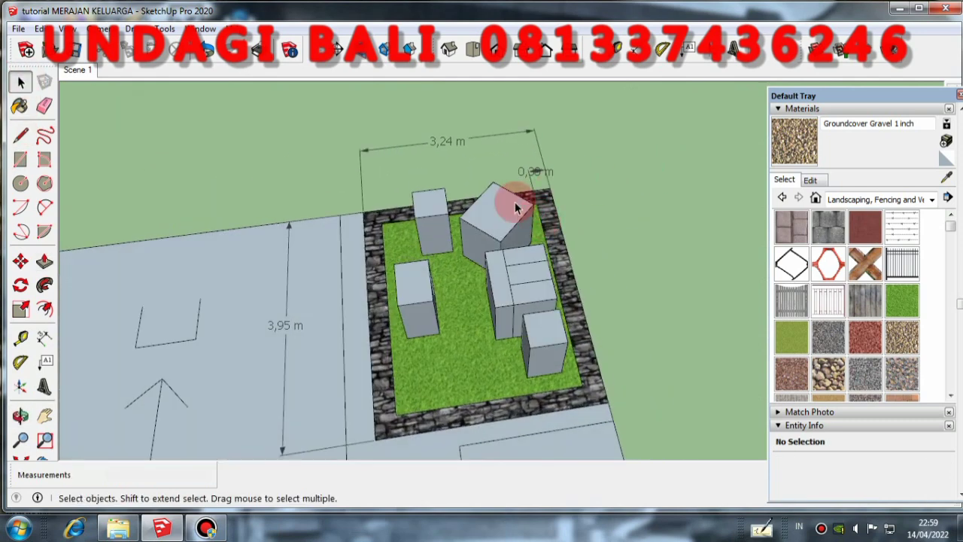
{"action": "scroll", "coordinate": [361, 255], "scroll_direction": "down", "scroll_amount": 2}
{"action": "scroll", "coordinate": [361, 255], "scroll_direction": "up", "scroll_amount": 1}
{"action": "scroll", "coordinate": [361, 255], "scroll_direction": "down", "scroll_amount": 1}
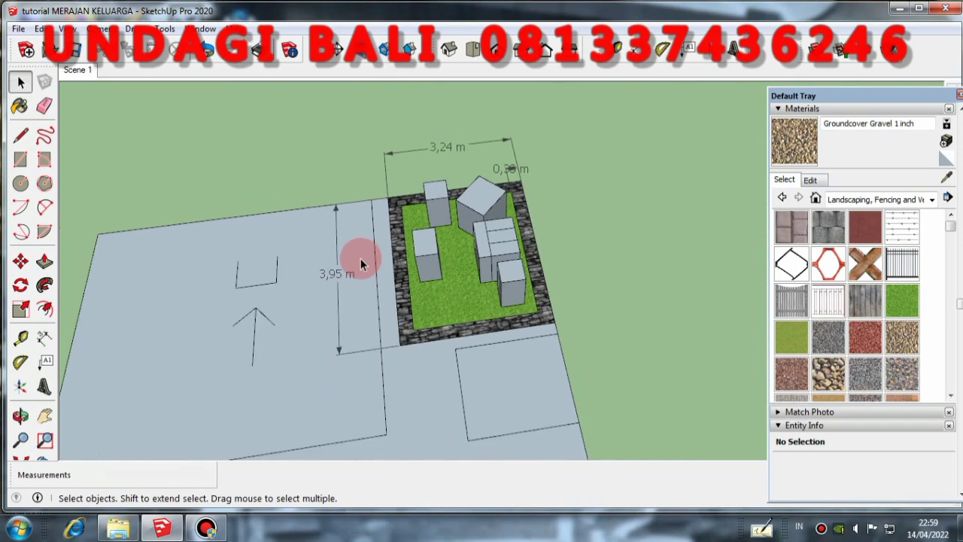
{"action": "scroll", "coordinate": [360, 258], "scroll_direction": "down", "scroll_amount": 2}
{"action": "middle_click_drag", "start_coordinate": [376, 273], "coordinate": [297, 143]}
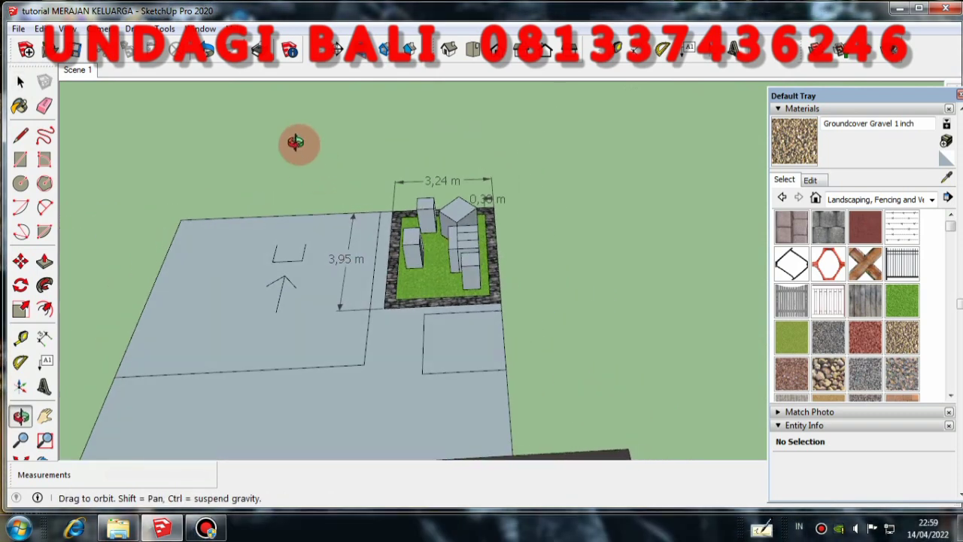
Step: Locate the detailed orange-roofed and black shrine models outside the large green plot's corner near the origin
{"action": "scroll", "coordinate": [509, 215], "scroll_direction": "down", "scroll_amount": 2}
{"action": "scroll", "coordinate": [525, 252], "scroll_direction": "down", "scroll_amount": 2}
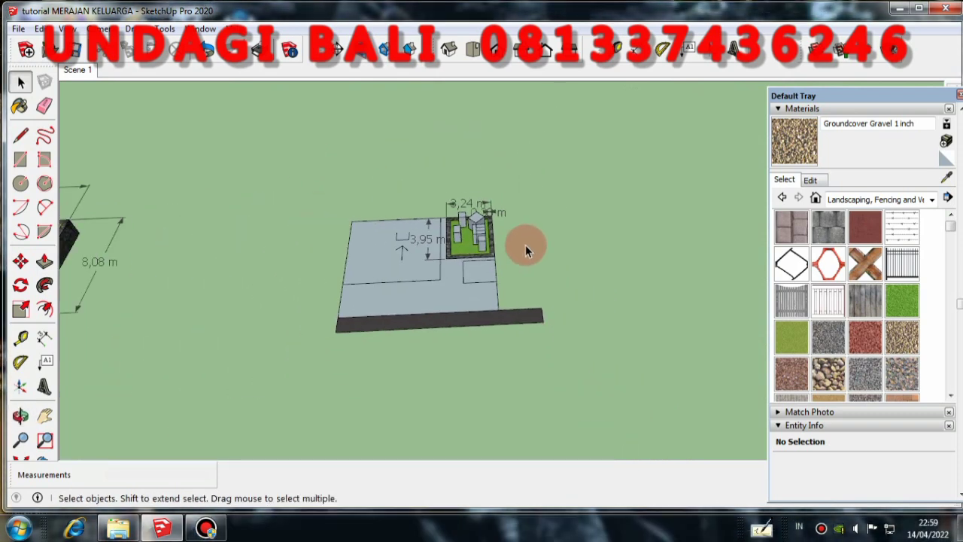
{"action": "scroll", "coordinate": [548, 275], "scroll_direction": "down", "scroll_amount": 4}
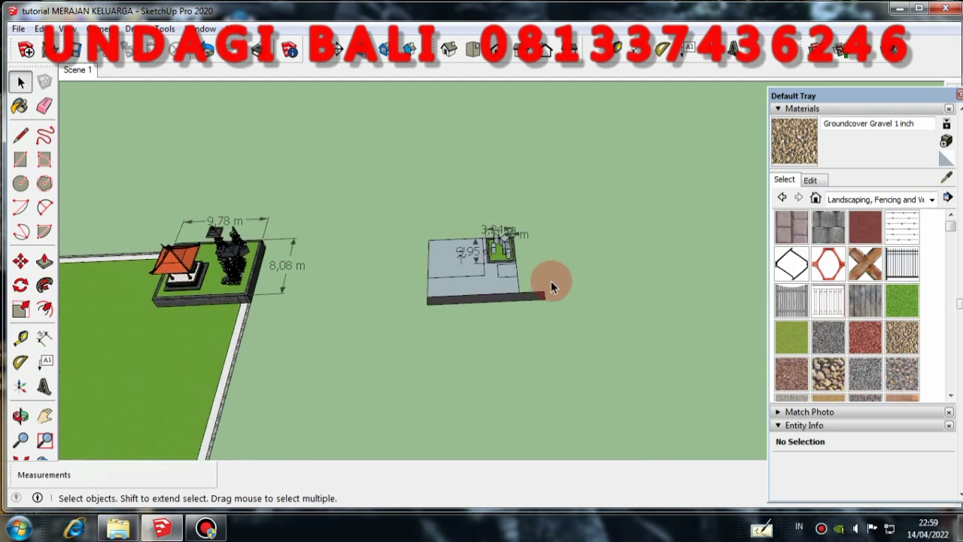
{"action": "scroll", "coordinate": [554, 277], "scroll_direction": "down", "scroll_amount": 5}
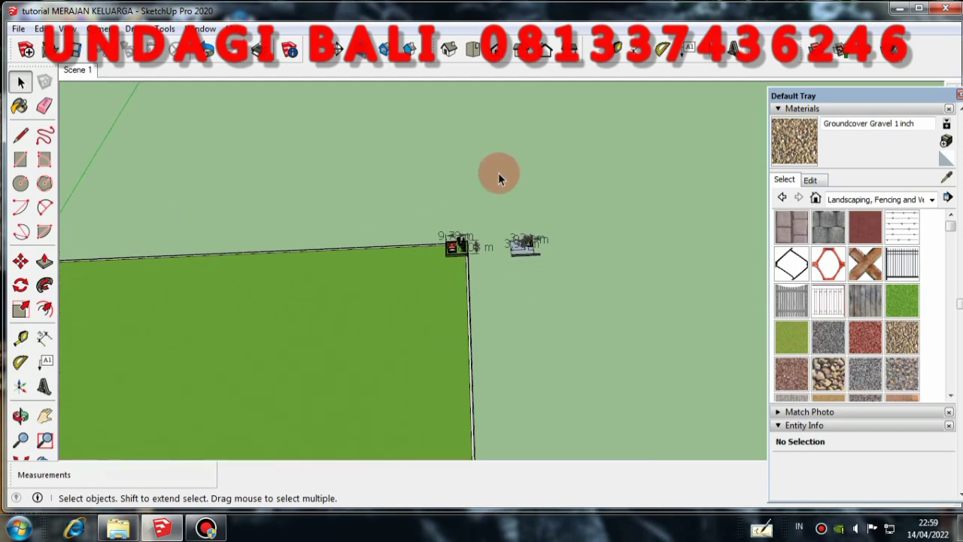
{"action": "middle_click_drag", "start_coordinate": [508, 218], "coordinate": [381, 167]}
{"action": "scroll", "coordinate": [240, 372], "scroll_direction": "up", "scroll_amount": 5}
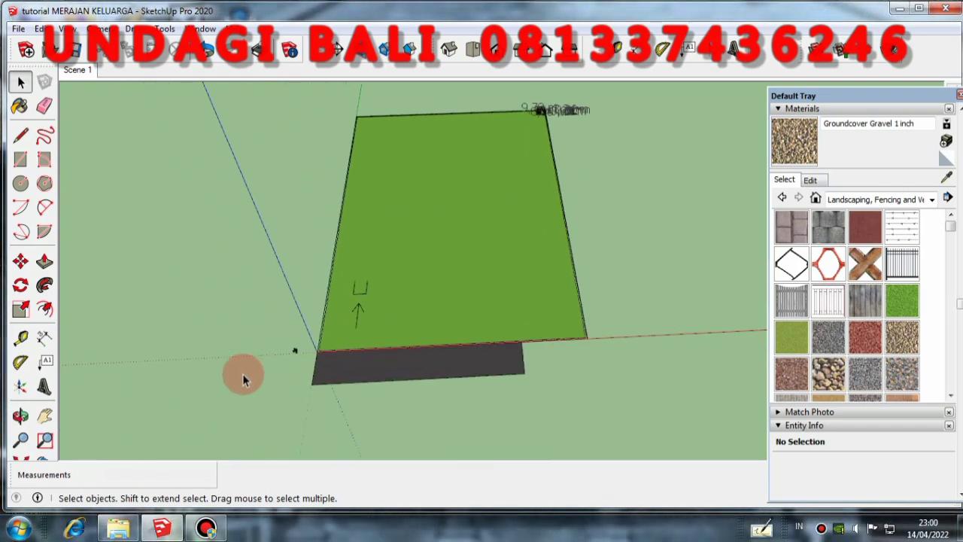
{"action": "scroll", "coordinate": [306, 346], "scroll_direction": "up", "scroll_amount": 6}
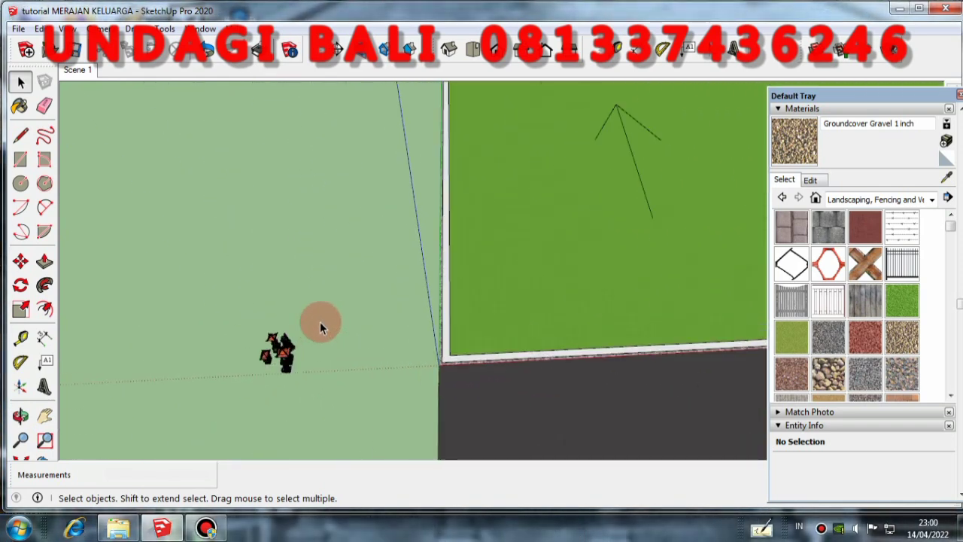
{"action": "scroll", "coordinate": [258, 387], "scroll_direction": "up", "scroll_amount": 5}
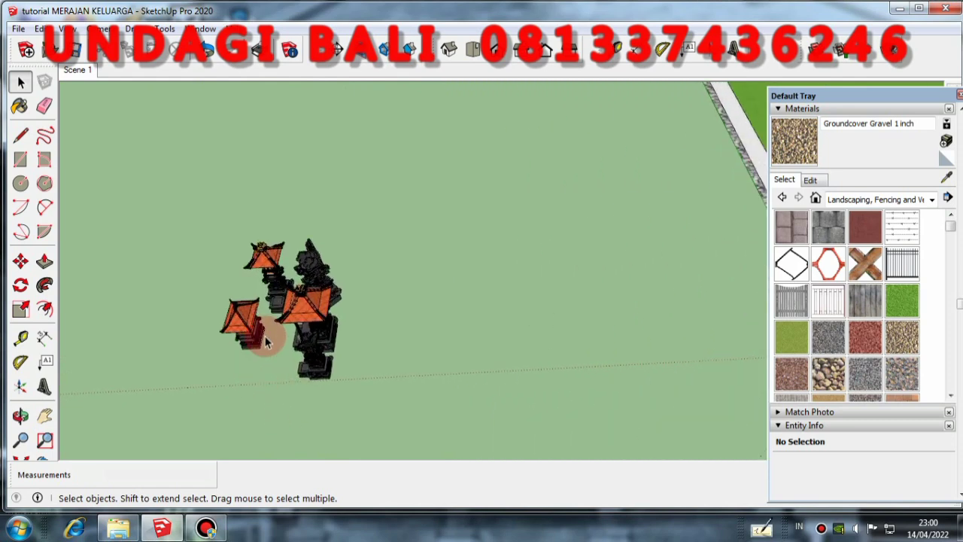
Step: Select all five detailed shrine models standing near the origin for moving
{"action": "left_click_drag", "start_coordinate": [210, 319], "coordinate": [209, 399]}
{"action": "left_click", "coordinate": [20, 261]}
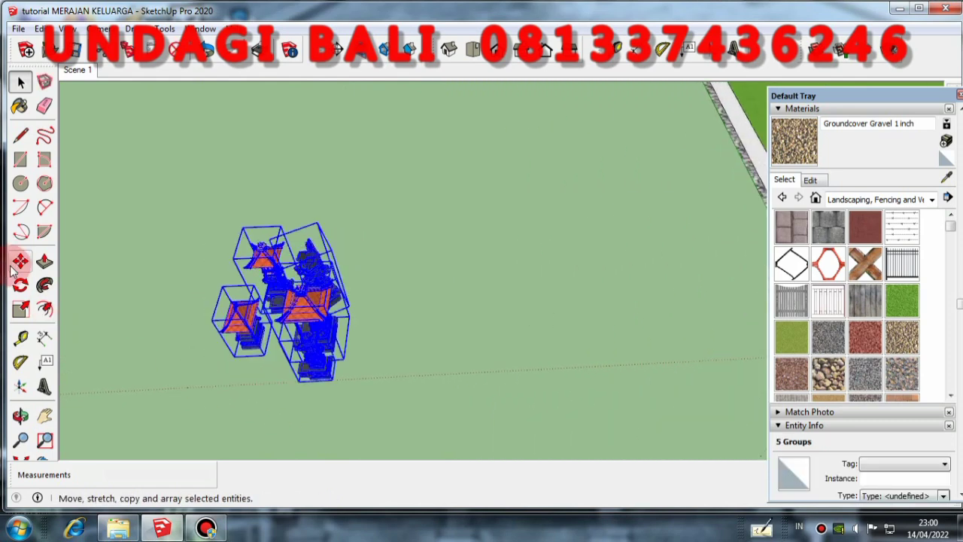
Step: Try to move the five shrine models from the origin across the large green plot to the small site plan
{"action": "left_click", "coordinate": [331, 383]}
{"action": "scroll", "coordinate": [148, 378], "scroll_direction": "down", "scroll_amount": 5}
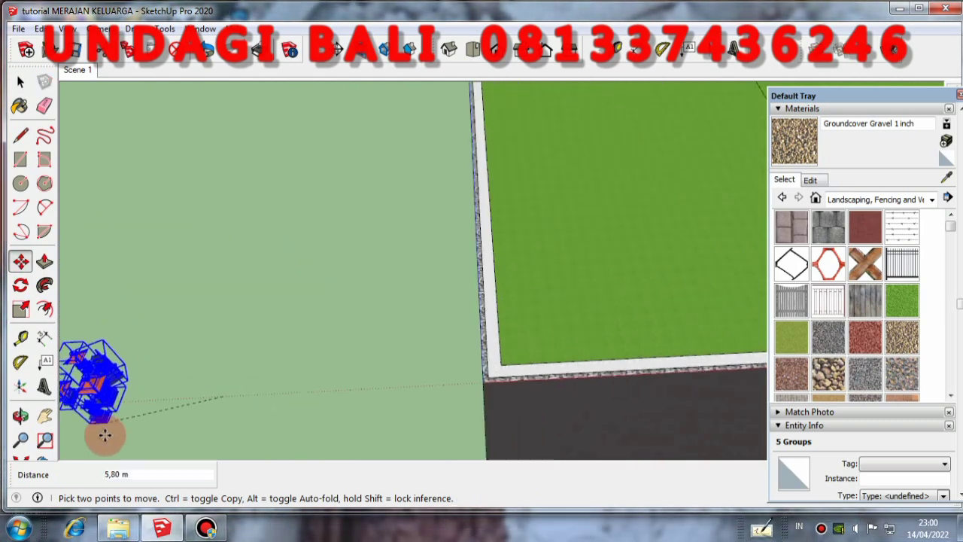
{"action": "scroll", "coordinate": [113, 440], "scroll_direction": "down", "scroll_amount": 6}
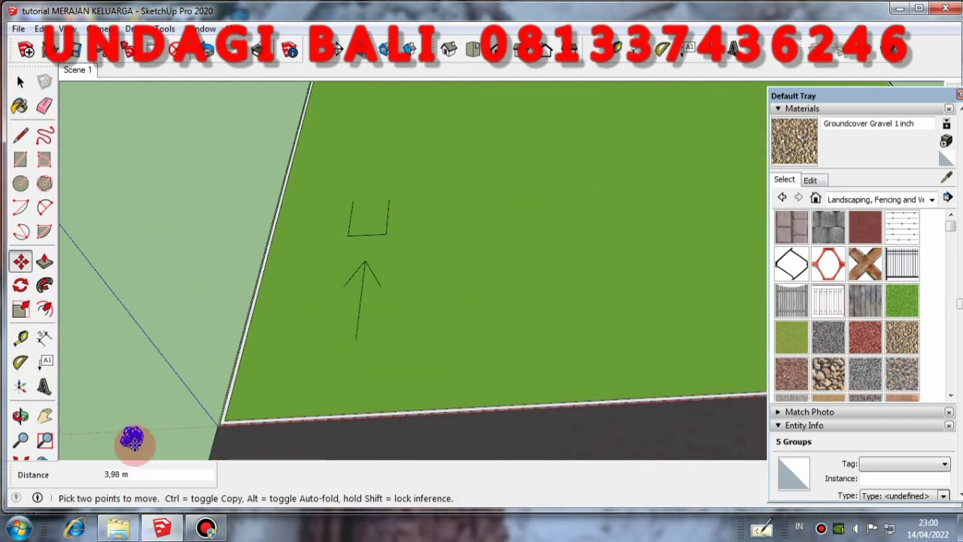
{"action": "left_click", "coordinate": [132, 435]}
{"action": "scroll", "coordinate": [270, 299], "scroll_direction": "down", "scroll_amount": 2}
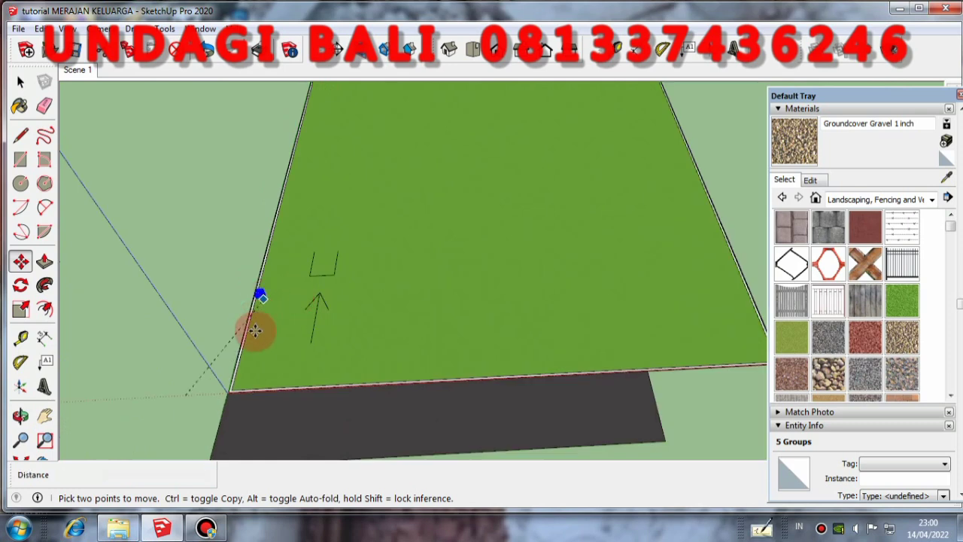
{"action": "scroll", "coordinate": [233, 332], "scroll_direction": "down", "scroll_amount": 3}
{"action": "middle_click_drag", "start_coordinate": [218, 333], "coordinate": [189, 351]}
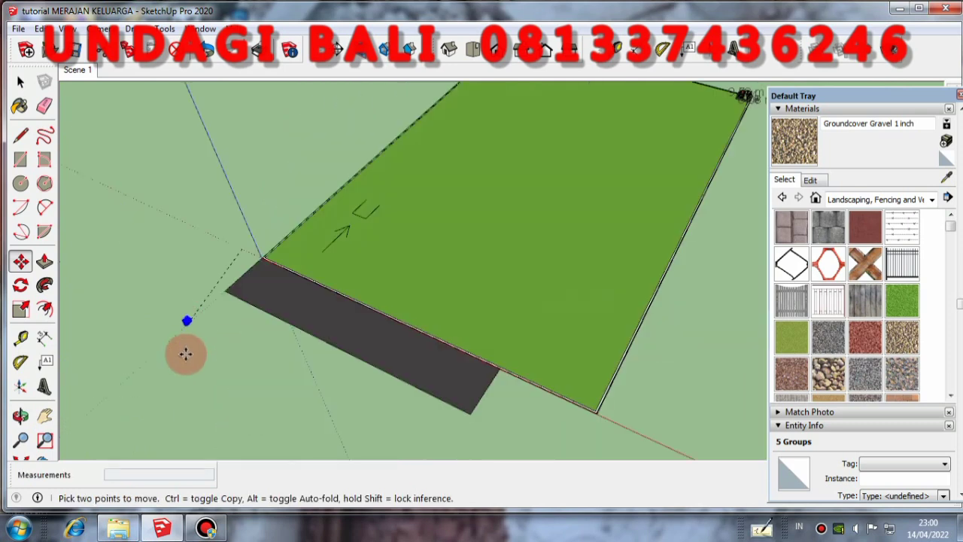
{"action": "scroll", "coordinate": [192, 357], "scroll_direction": "up", "scroll_amount": 3}
{"action": "scroll", "coordinate": [708, 147], "scroll_direction": "down", "scroll_amount": 1}
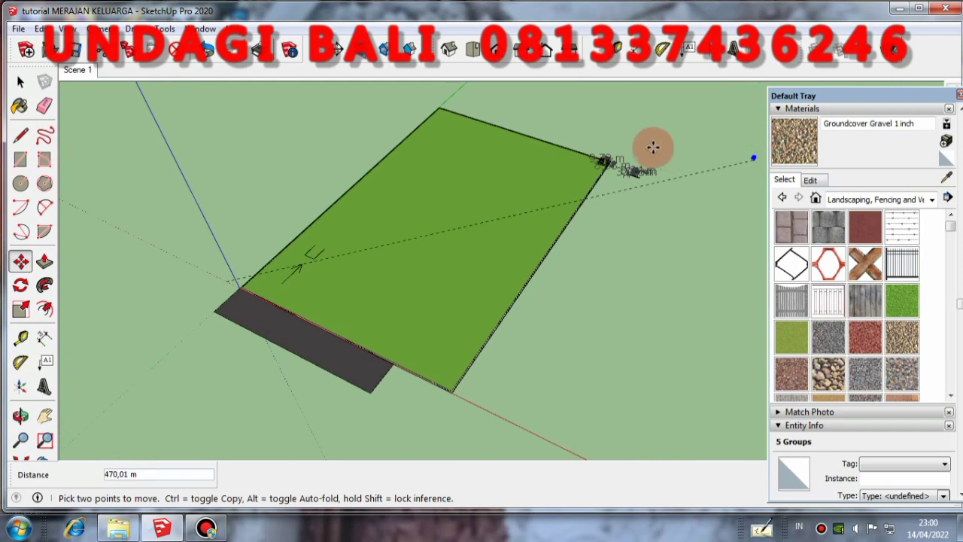
{"action": "scroll", "coordinate": [647, 151], "scroll_direction": "up", "scroll_amount": 1}
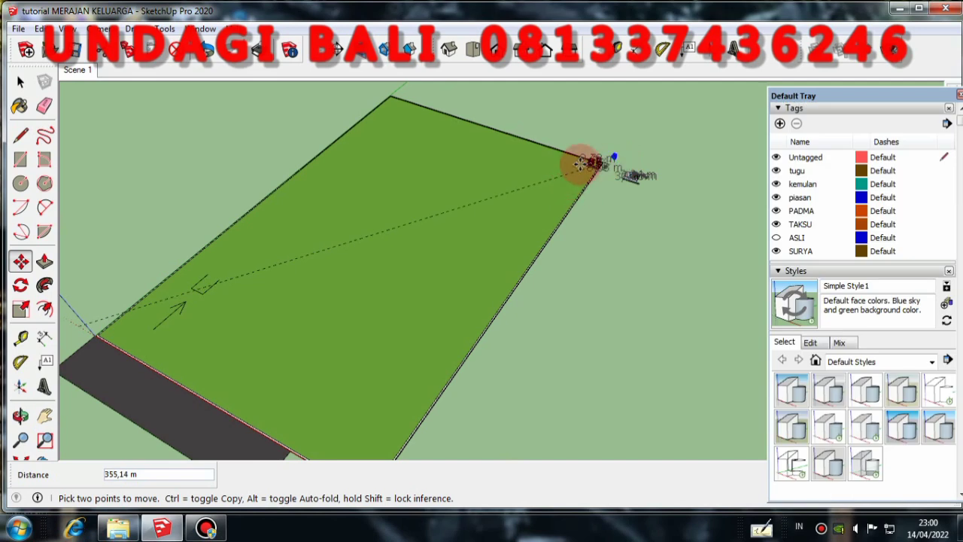
{"action": "middle_click", "coordinate": [619, 155]}
{"action": "middle_click_drag", "start_coordinate": [619, 155], "coordinate": [20, 82]}
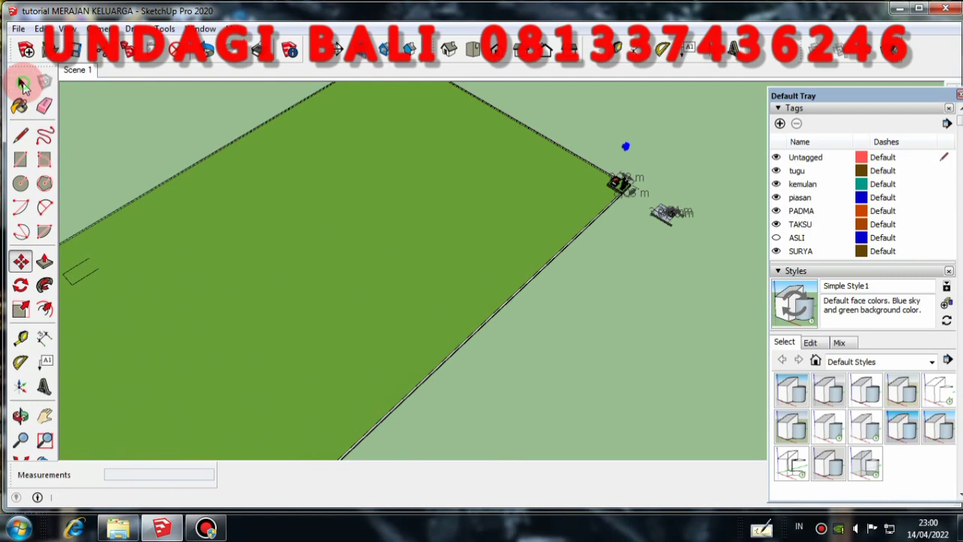
{"action": "middle_click", "coordinate": [653, 183]}
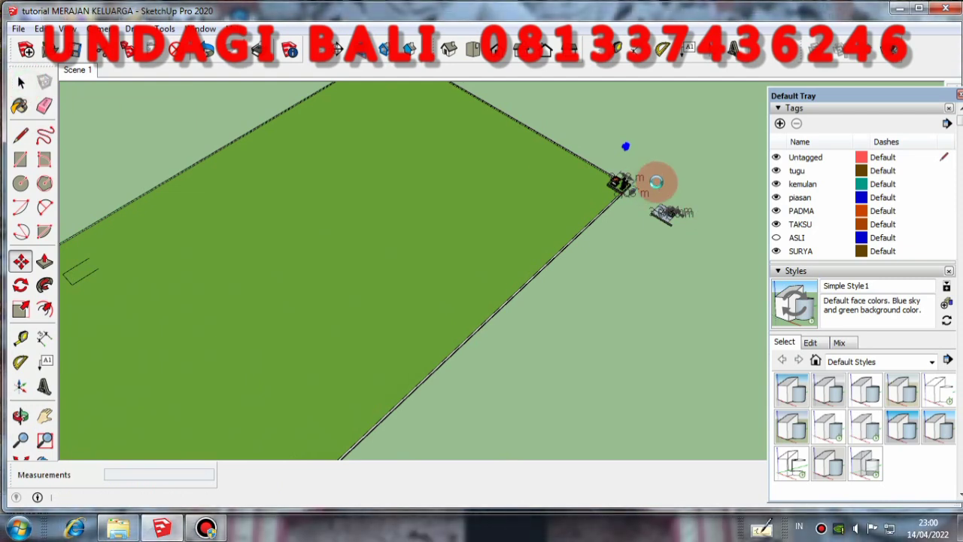
{"action": "key", "text": "space"}
Step: Move the five detailed shrine models about 359 m from the origin to the open ground beside the small site plan
{"action": "middle_click_drag", "start_coordinate": [655, 183], "coordinate": [549, 253]}
{"action": "scroll", "coordinate": [686, 236], "scroll_direction": "up", "scroll_amount": 6}
{"action": "scroll", "coordinate": [550, 249], "scroll_direction": "down", "scroll_amount": 3}
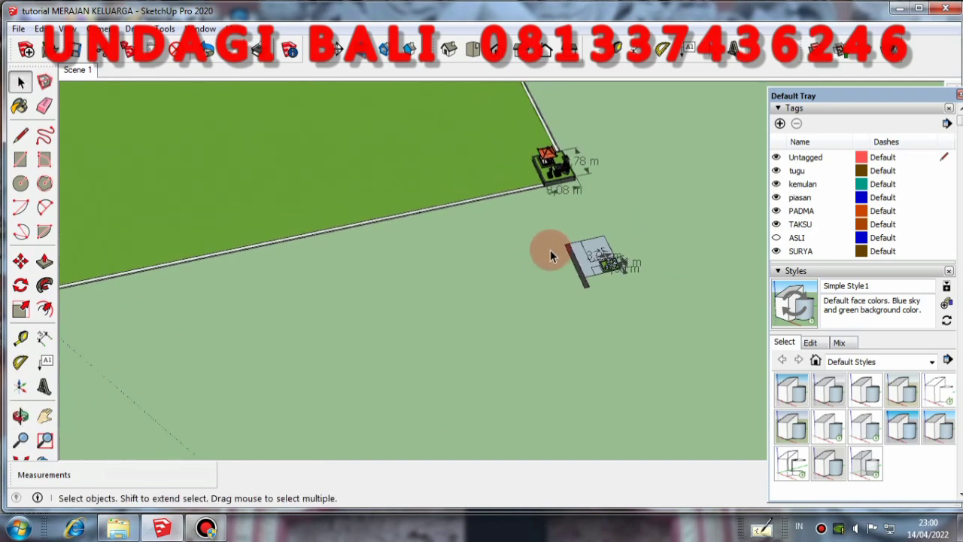
{"action": "scroll", "coordinate": [576, 258], "scroll_direction": "up", "scroll_amount": 5}
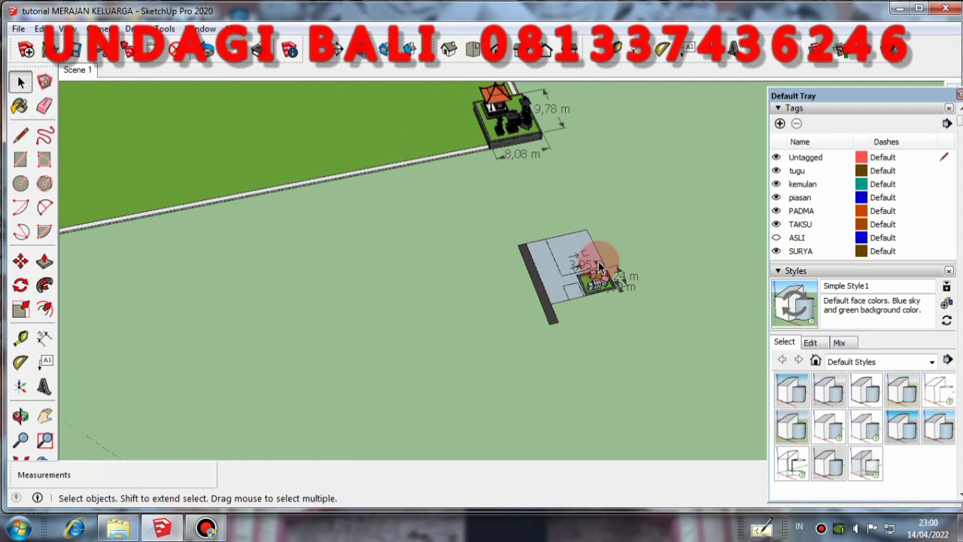
{"action": "scroll", "coordinate": [598, 261], "scroll_direction": "down", "scroll_amount": 8}
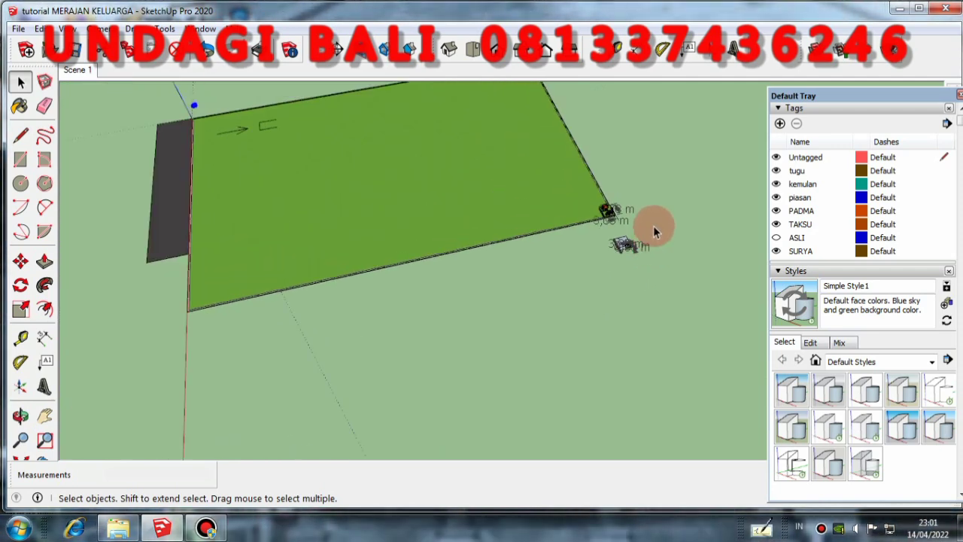
{"action": "middle_click_drag", "start_coordinate": [653, 226], "coordinate": [262, 151]}
{"action": "left_click", "coordinate": [20, 263]}
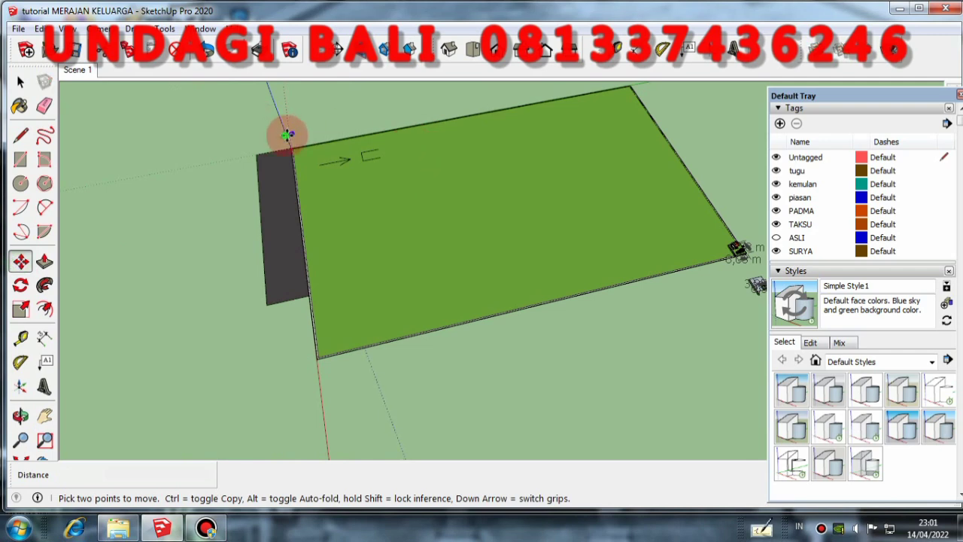
{"action": "left_click", "coordinate": [304, 144]}
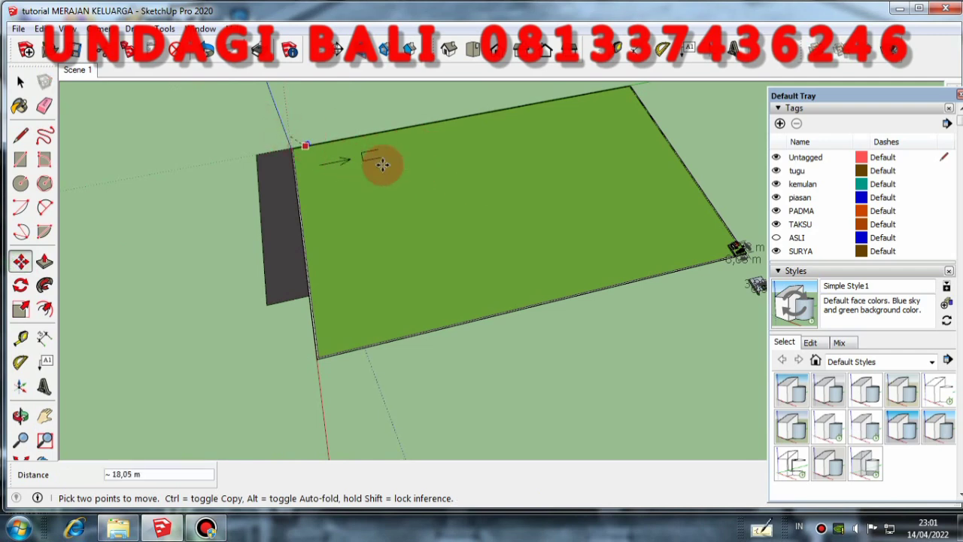
{"action": "type", "text": "15"}
{"action": "key", "text": "Return"}
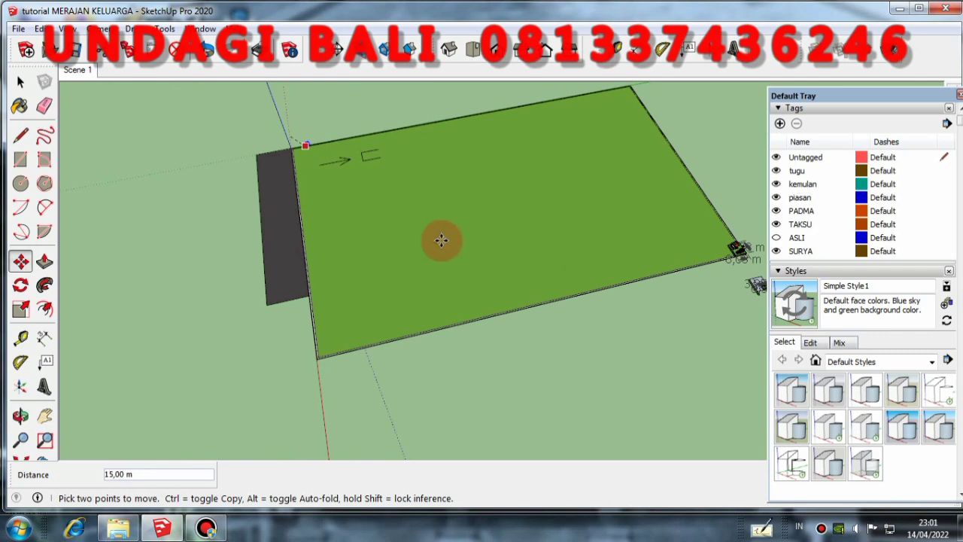
{"action": "scroll", "coordinate": [241, 191], "scroll_direction": "down", "scroll_amount": 2}
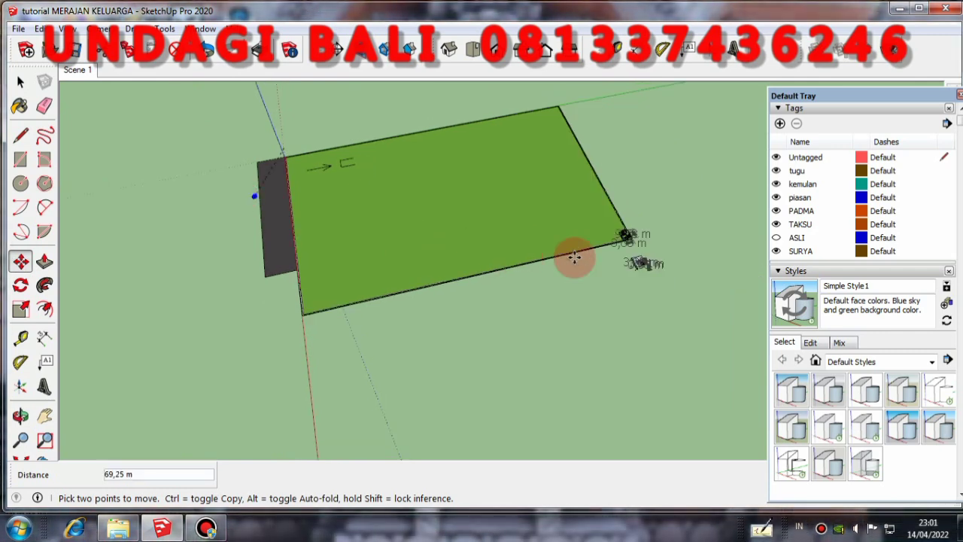
{"action": "left_click", "coordinate": [639, 267]}
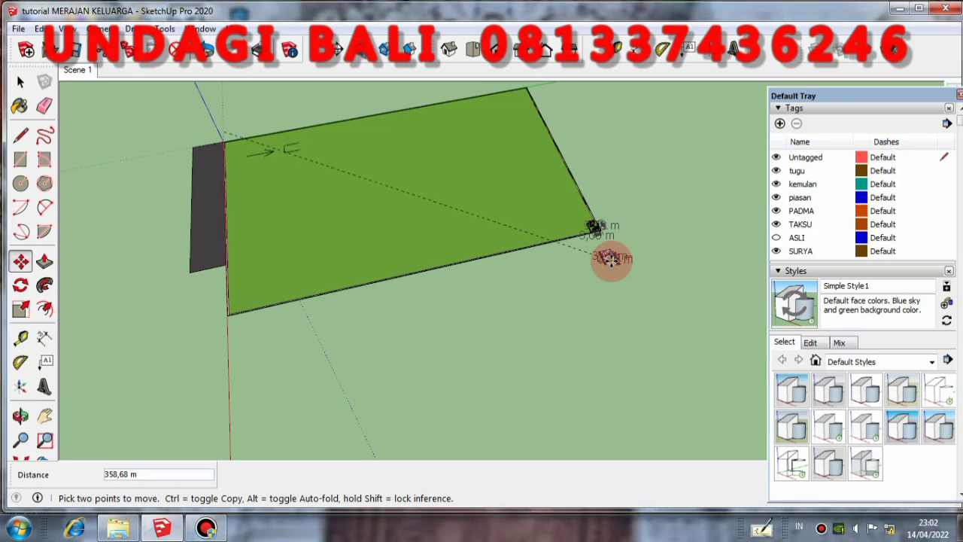
{"action": "middle_click", "coordinate": [615, 257]}
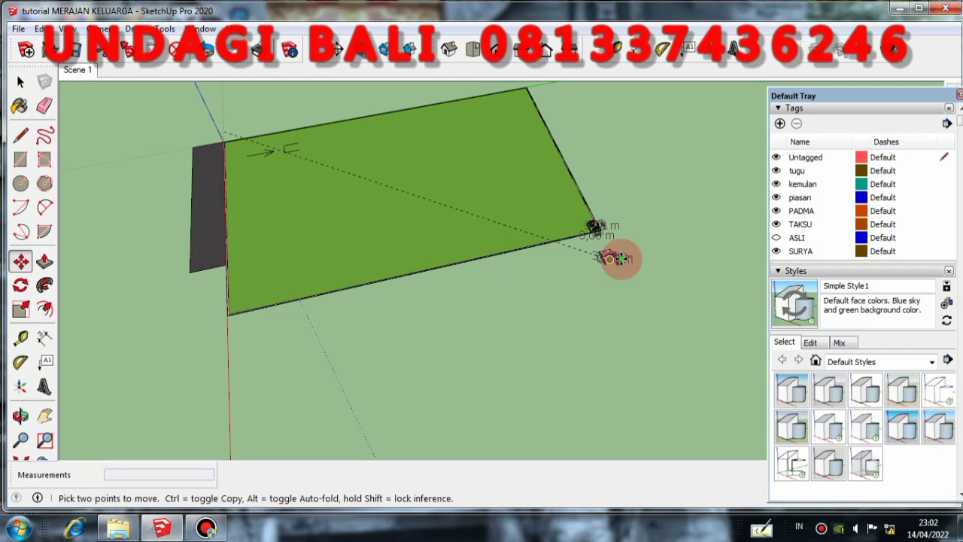
{"action": "left_click", "coordinate": [20, 86]}
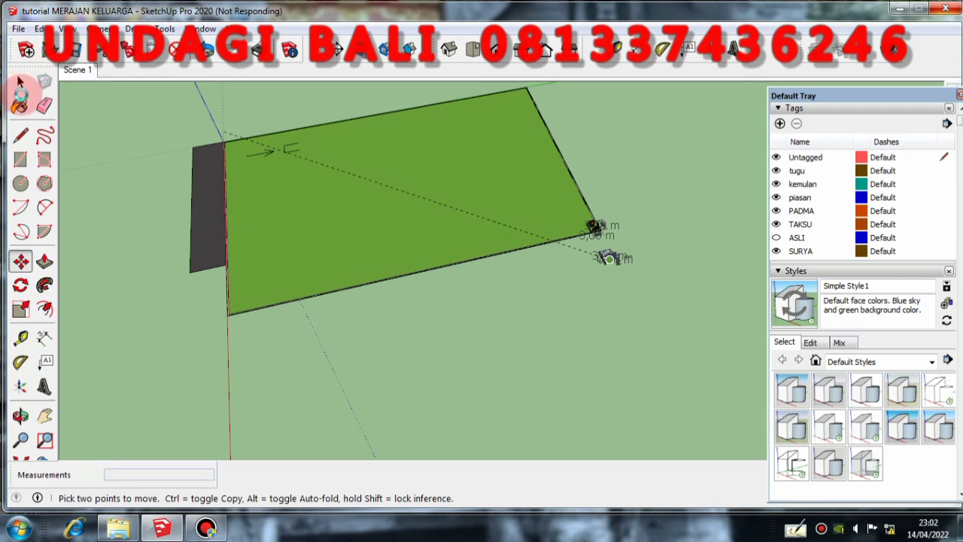
{"action": "left_click", "coordinate": [644, 211]}
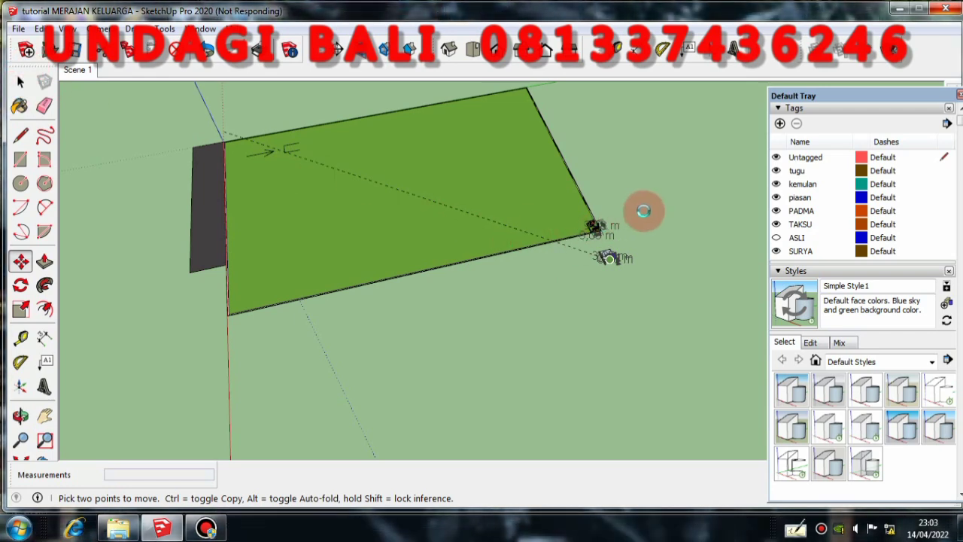
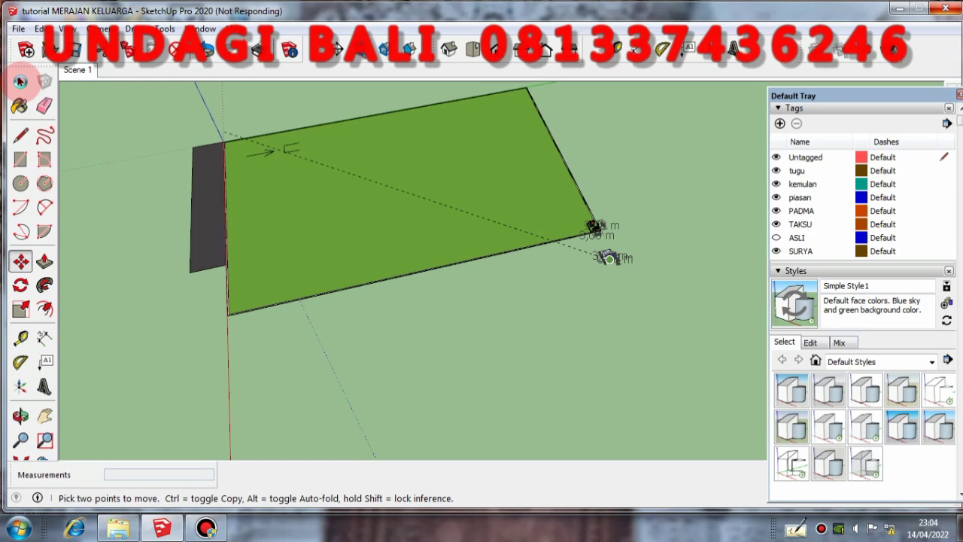
{"action": "left_click", "coordinate": [20, 81]}
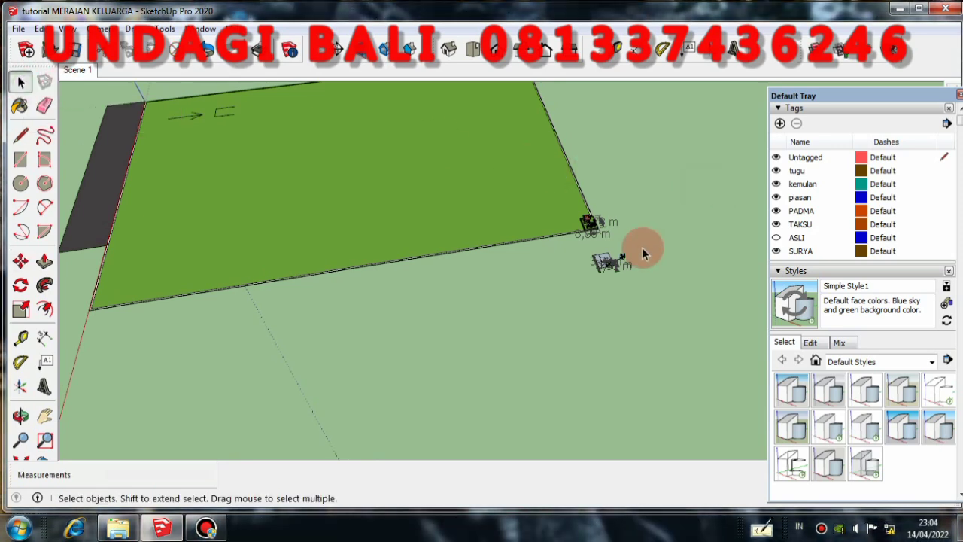
Step: Move the short open-pavilion shrine with the orange roof onto the block midway along the grass area's 3.95 m side
{"action": "scroll", "coordinate": [613, 275], "scroll_direction": "up", "scroll_amount": 3}
{"action": "scroll", "coordinate": [630, 288], "scroll_direction": "up", "scroll_amount": 5}
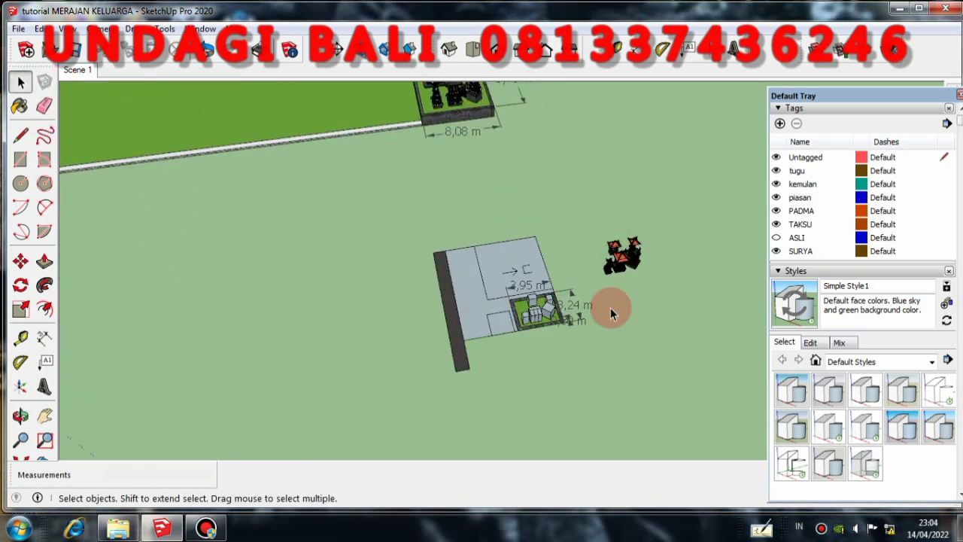
{"action": "mouse_move", "coordinate": [595, 319]}
{"action": "middle_mouse_down"}
{"action": "mouse_move", "coordinate": [709, 270]}
{"action": "mouse_move", "coordinate": [477, 290]}
{"action": "mouse_move", "coordinate": [469, 333]}
{"action": "mouse_move", "coordinate": [587, 325]}
{"action": "middle_mouse_up"}
{"action": "scroll", "coordinate": [559, 289], "scroll_direction": "up", "scroll_amount": 4}
{"action": "mouse_move", "coordinate": [559, 290]}
{"action": "middle_mouse_down"}
{"action": "mouse_move", "coordinate": [655, 260]}
{"action": "mouse_move", "coordinate": [504, 231]}
{"action": "mouse_move", "coordinate": [451, 361]}
{"action": "mouse_move", "coordinate": [589, 383]}
{"action": "middle_mouse_up"}
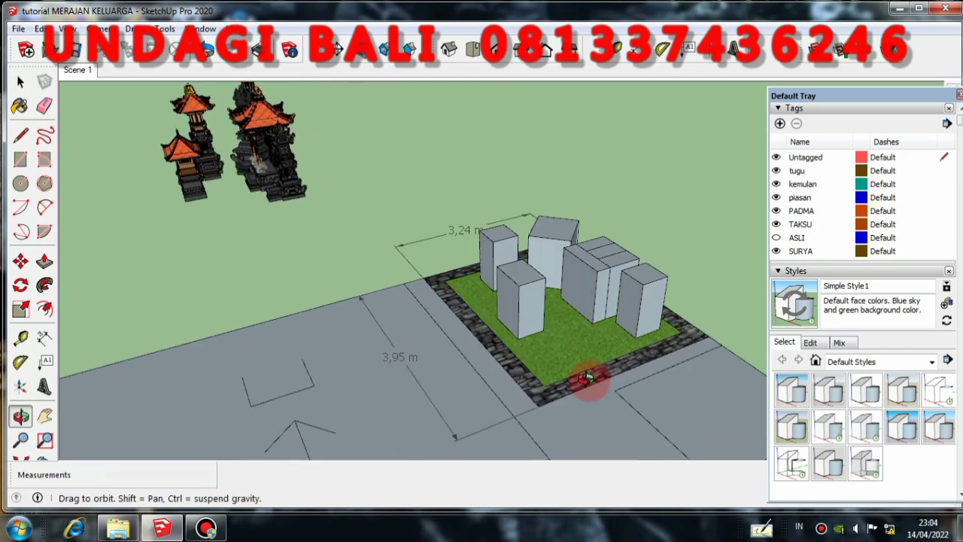
{"action": "left_click", "coordinate": [188, 185]}
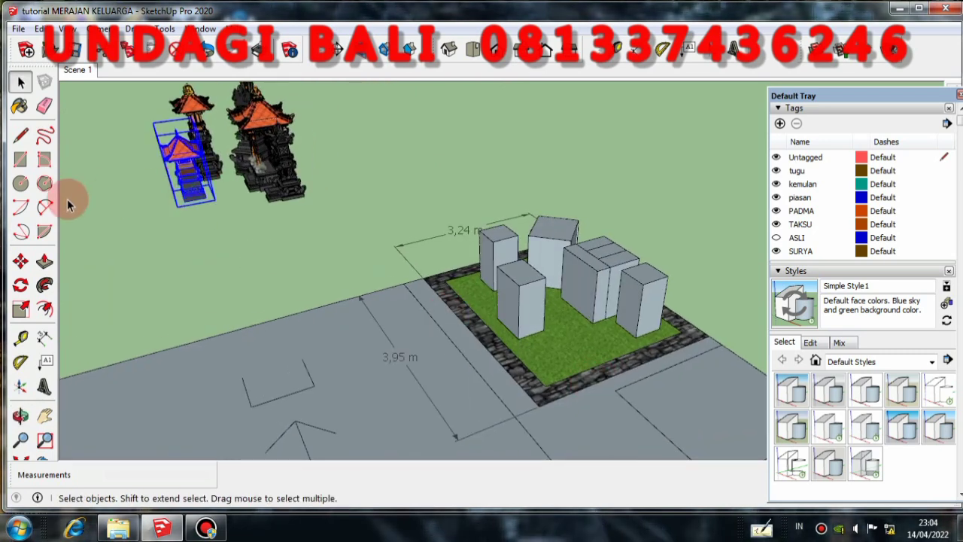
{"action": "left_click", "coordinate": [19, 261]}
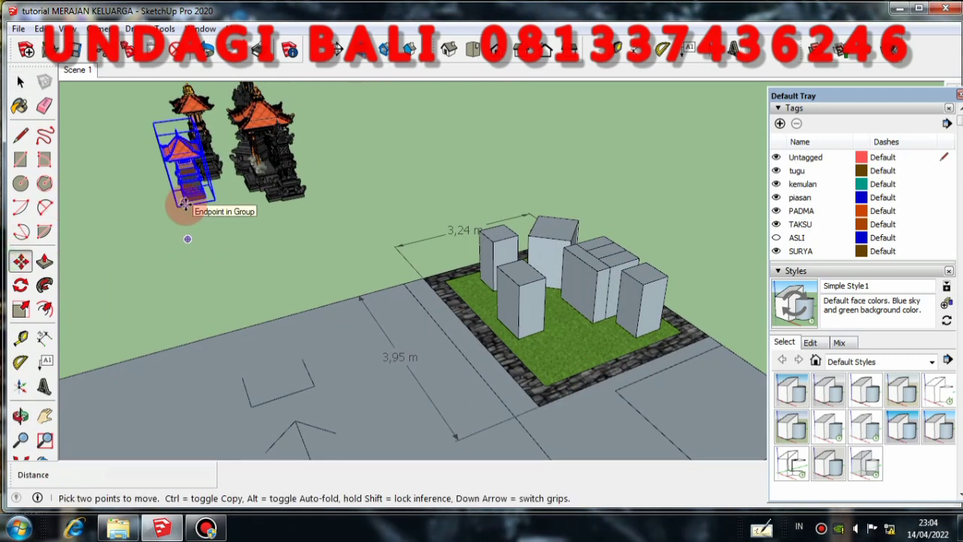
{"action": "left_click", "coordinate": [184, 205]}
{"action": "scroll", "coordinate": [524, 277], "scroll_direction": "up", "scroll_amount": 2}
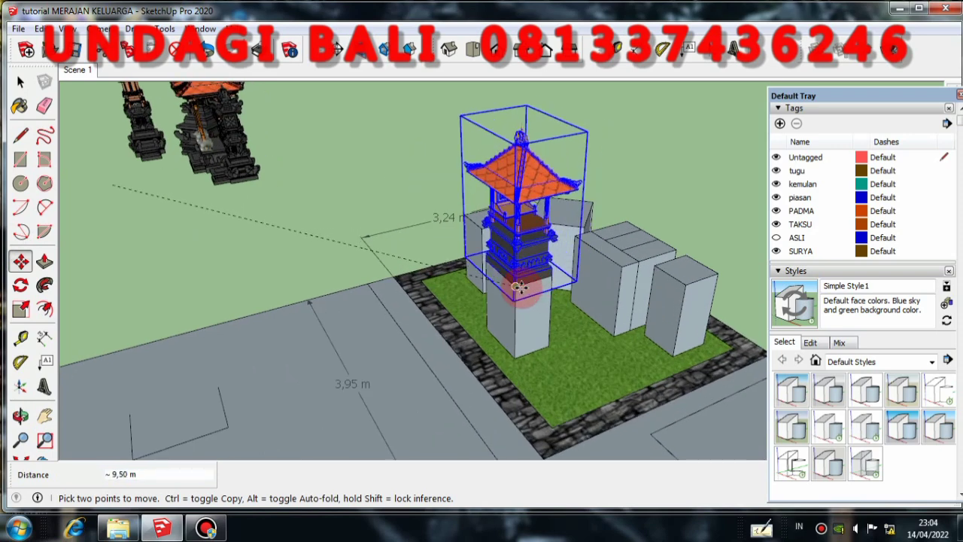
{"action": "left_click", "coordinate": [519, 287]}
{"action": "left_click", "coordinate": [21, 82]}
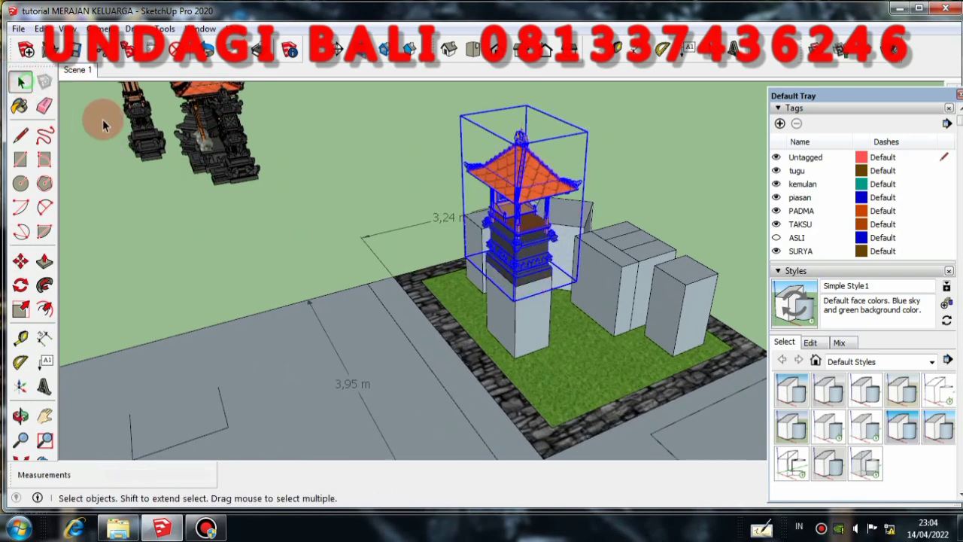
Step: Move the tall slender orange-roofed shrine by its base corner onto the block at the corner of the 3.24 m and 3.95 m sides
{"action": "left_click", "coordinate": [138, 138]}
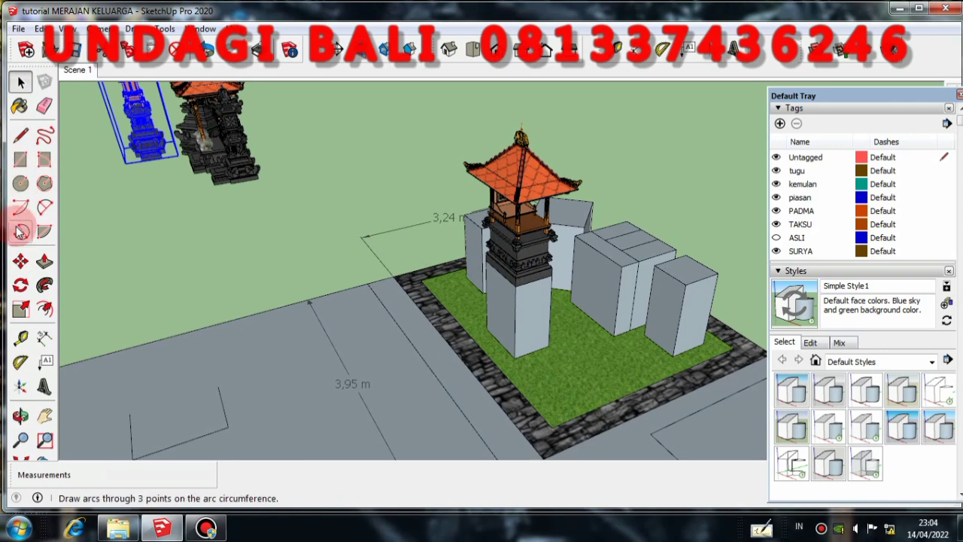
{"action": "left_click", "coordinate": [20, 262]}
{"action": "middle_click_drag", "start_coordinate": [180, 216], "coordinate": [389, 263]}
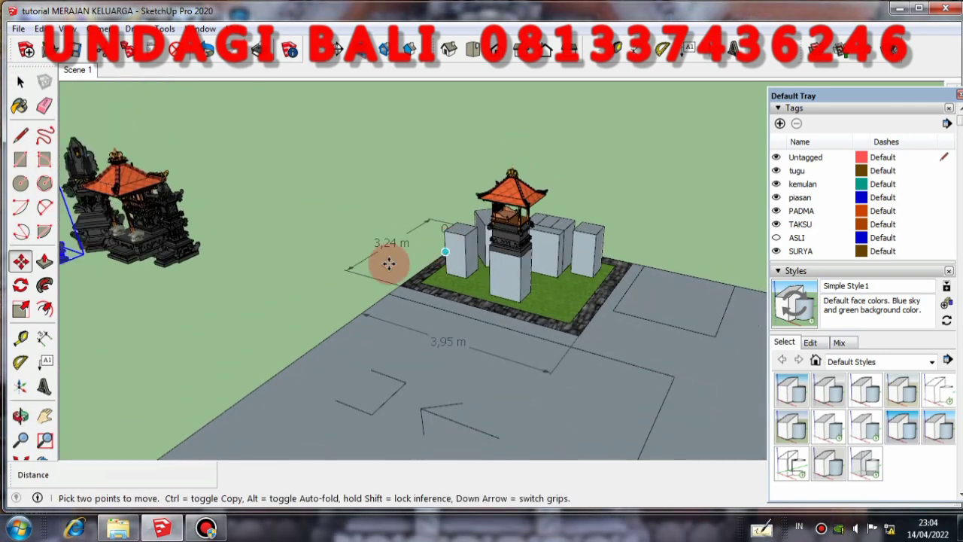
{"action": "scroll", "coordinate": [474, 272], "scroll_direction": "down", "scroll_amount": 2}
{"action": "scroll", "coordinate": [153, 283], "scroll_direction": "up", "scroll_amount": 3}
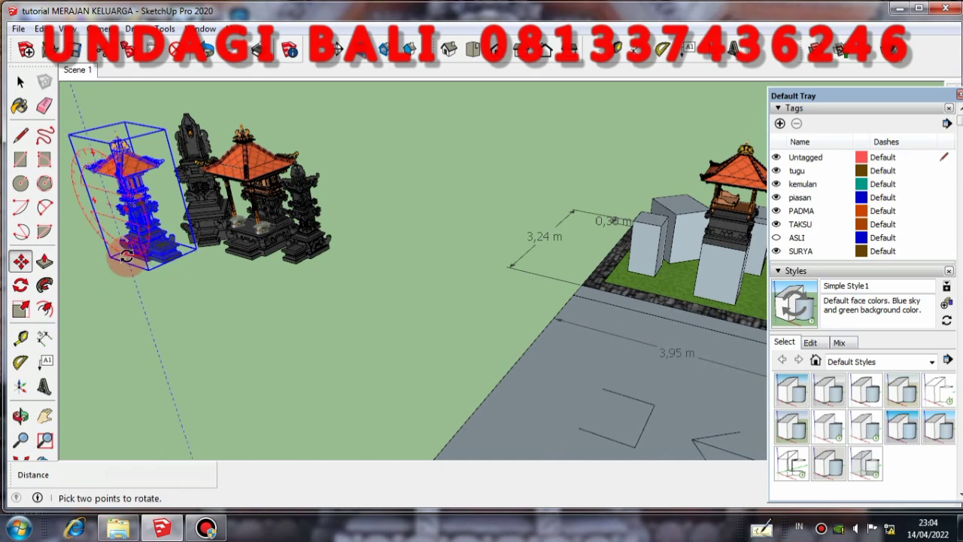
{"action": "scroll", "coordinate": [122, 264], "scroll_direction": "up", "scroll_amount": 2}
{"action": "left_click", "coordinate": [130, 255]}
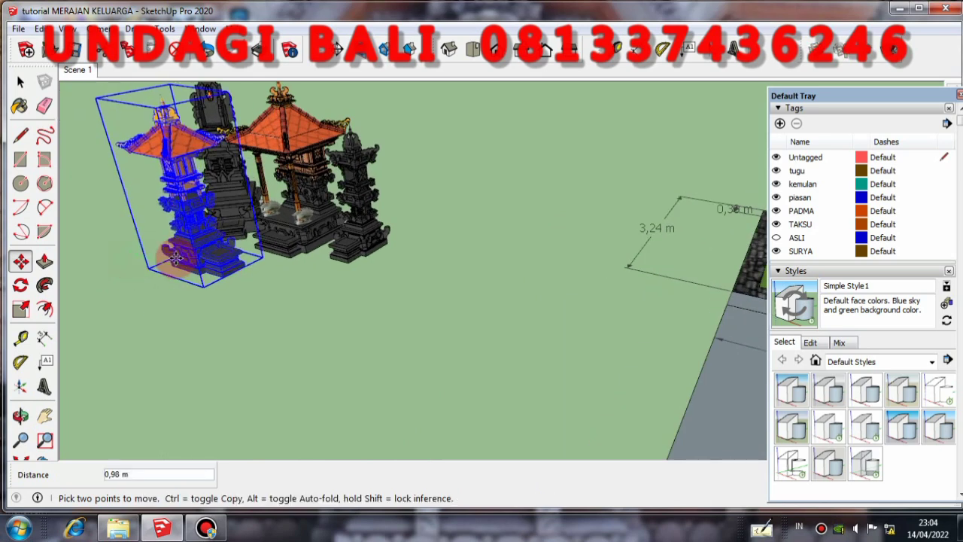
{"action": "scroll", "coordinate": [113, 252], "scroll_direction": "down", "scroll_amount": 3}
{"action": "scroll", "coordinate": [513, 236], "scroll_direction": "up", "scroll_amount": 3}
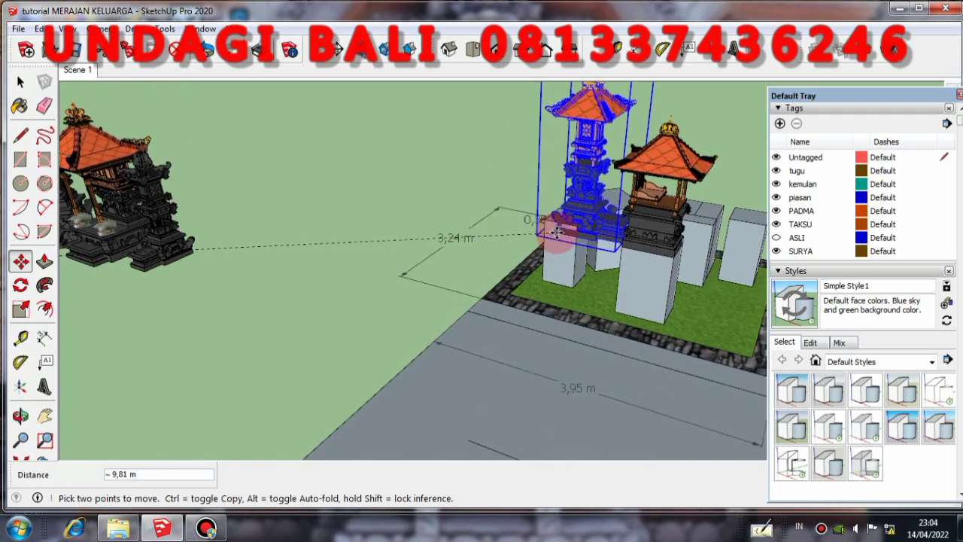
{"action": "left_click", "coordinate": [556, 234]}
{"action": "scroll", "coordinate": [556, 234], "scroll_direction": "down", "scroll_amount": 3}
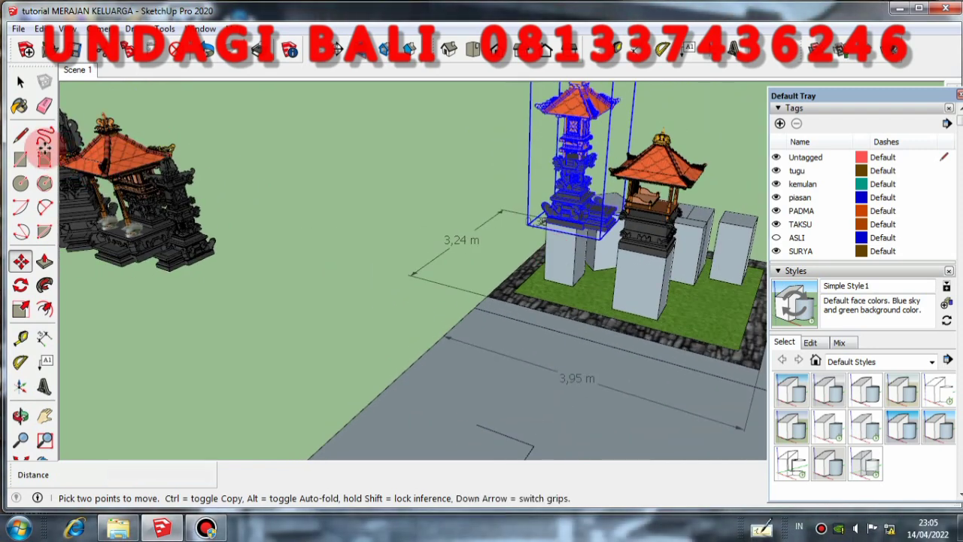
{"action": "left_click", "coordinate": [21, 81]}
{"action": "left_click", "coordinate": [423, 224]}
{"action": "scroll", "coordinate": [423, 225], "scroll_direction": "down", "scroll_amount": 2}
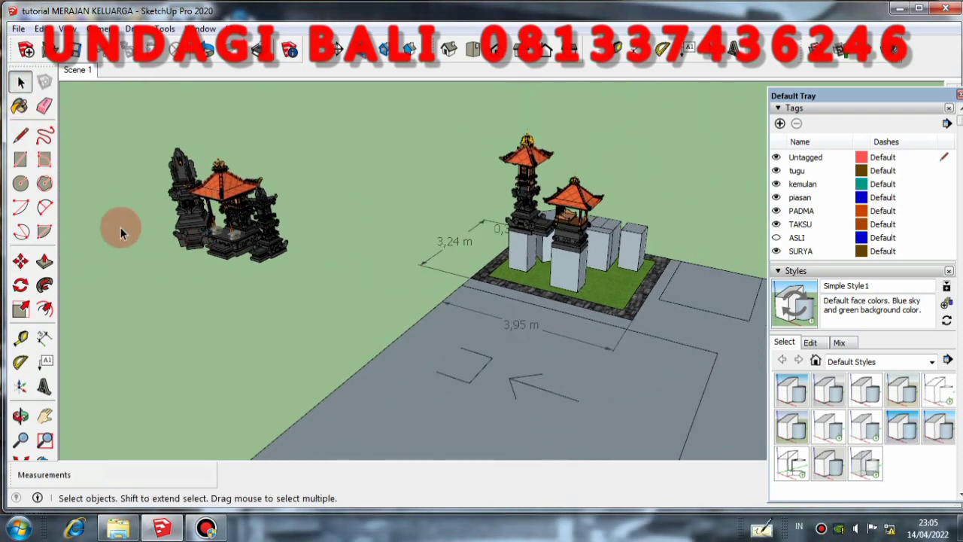
Step: Move the largest dark-stone throne shrine by its base corner onto the angled block at the grass corner near the 0.30 m dimension
{"action": "scroll", "coordinate": [122, 225], "scroll_direction": "up", "scroll_amount": 3}
{"action": "left_click", "coordinate": [225, 240]}
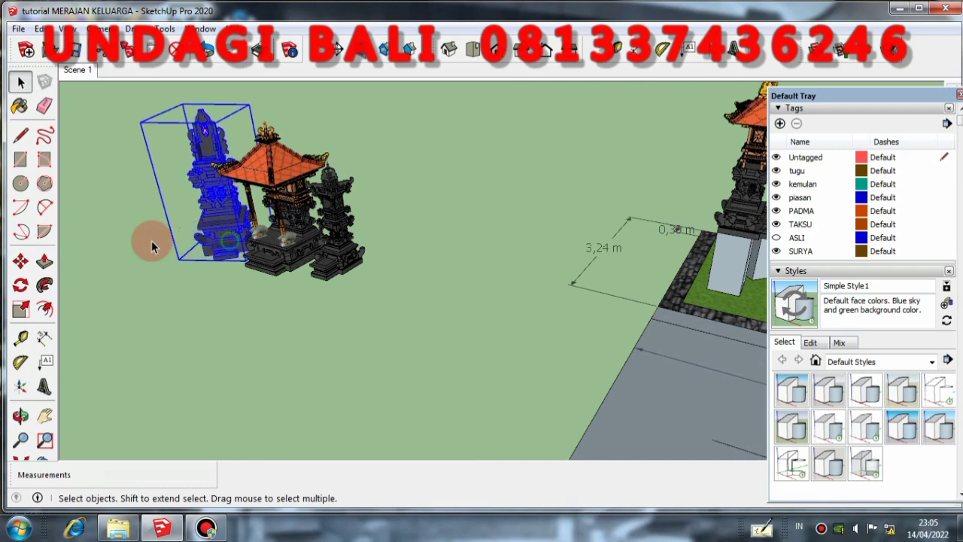
{"action": "left_click", "coordinate": [20, 260]}
{"action": "middle_click_drag", "start_coordinate": [323, 271], "coordinate": [163, 335]}
{"action": "scroll", "coordinate": [170, 327], "scroll_direction": "up", "scroll_amount": 2}
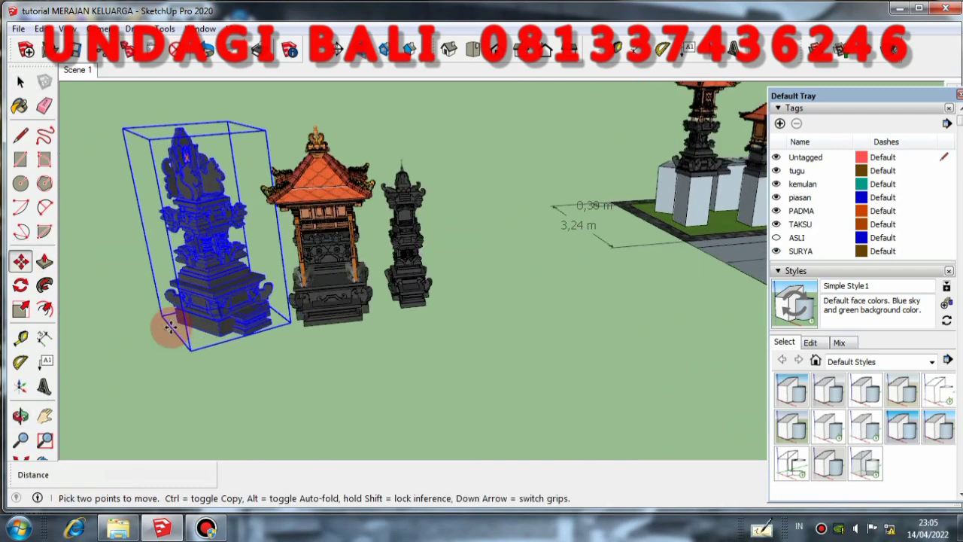
{"action": "left_click", "coordinate": [174, 322]}
{"action": "scroll", "coordinate": [86, 312], "scroll_direction": "down", "scroll_amount": 2}
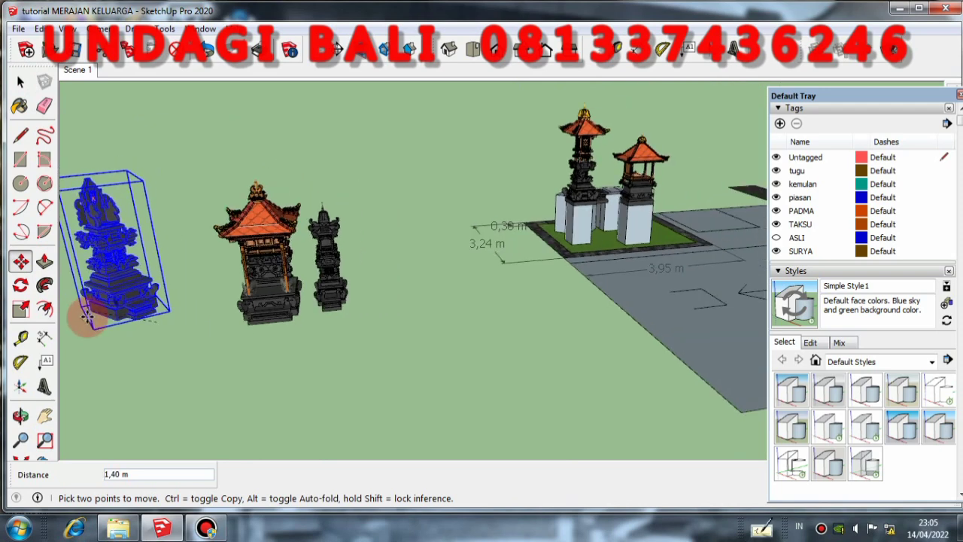
{"action": "scroll", "coordinate": [504, 195], "scroll_direction": "up", "scroll_amount": 2}
{"action": "scroll", "coordinate": [502, 192], "scroll_direction": "up", "scroll_amount": 2}
{"action": "middle_click_drag", "start_coordinate": [499, 209], "coordinate": [563, 243]}
{"action": "scroll", "coordinate": [469, 233], "scroll_direction": "down", "scroll_amount": 2}
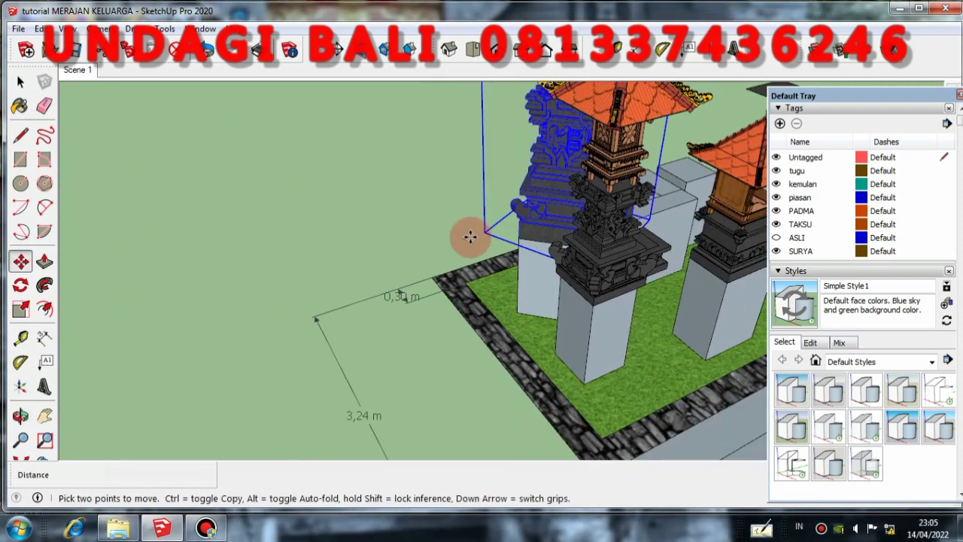
{"action": "mouse_move", "coordinate": [468, 233]}
{"action": "middle_mouse_down"}
{"action": "mouse_move", "coordinate": [516, 275]}
{"action": "mouse_move", "coordinate": [229, 273]}
{"action": "mouse_move", "coordinate": [191, 249]}
{"action": "mouse_move", "coordinate": [423, 267]}
{"action": "mouse_move", "coordinate": [301, 248]}
{"action": "middle_mouse_up"}
{"action": "scroll", "coordinate": [191, 249], "scroll_direction": "down", "scroll_amount": 2}
Step: Move the slim dark-stone shrine by its base corner onto the single block beside the three-part block
{"action": "left_click", "coordinate": [20, 81]}
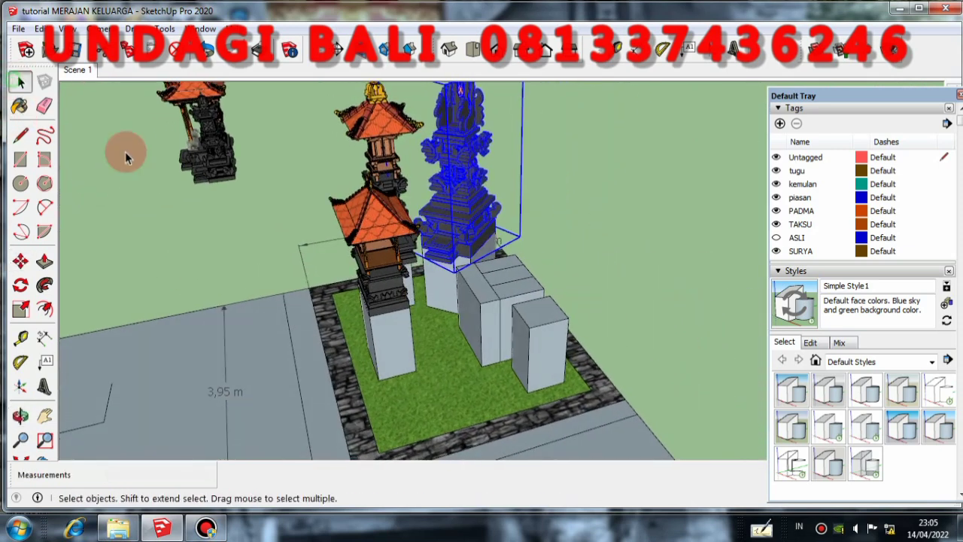
{"action": "left_click", "coordinate": [211, 175]}
{"action": "left_click", "coordinate": [20, 260]}
{"action": "scroll", "coordinate": [234, 174], "scroll_direction": "up", "scroll_amount": 2}
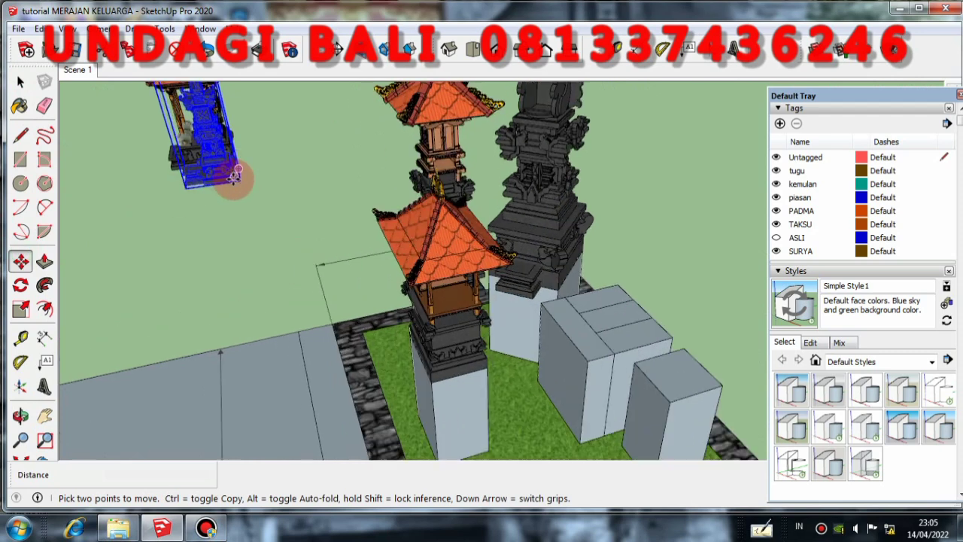
{"action": "scroll", "coordinate": [234, 174], "scroll_direction": "up", "scroll_amount": 1}
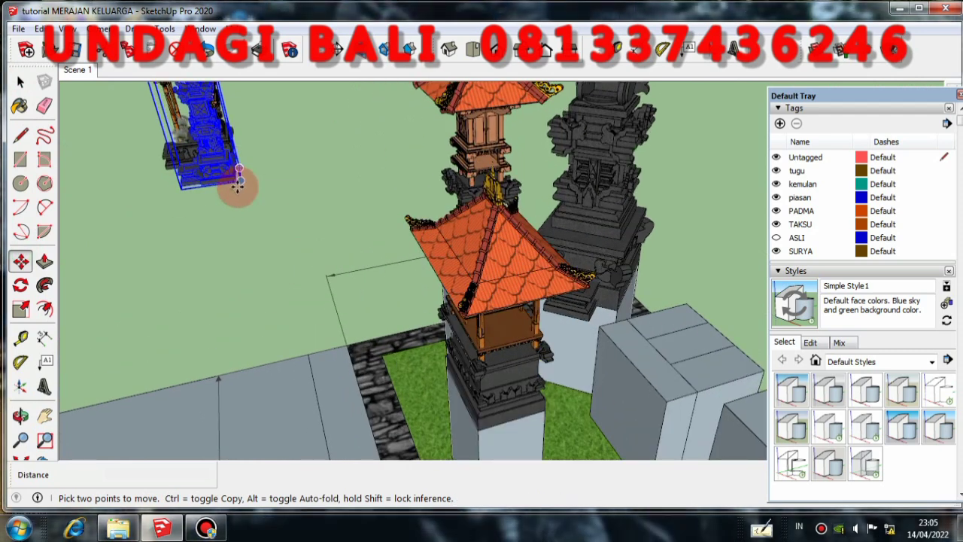
{"action": "left_click", "coordinate": [235, 177]}
{"action": "scroll", "coordinate": [226, 161], "scroll_direction": "down", "scroll_amount": 4}
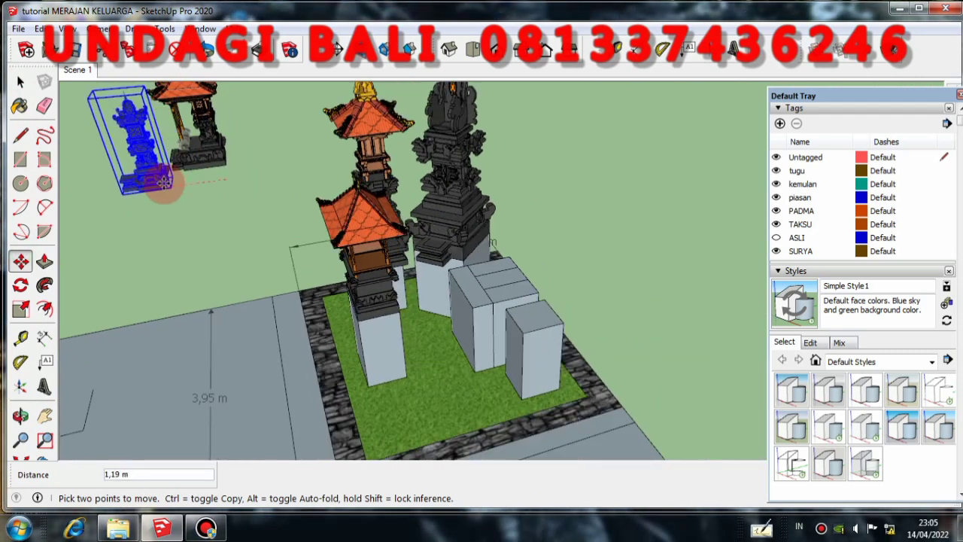
{"action": "scroll", "coordinate": [456, 268], "scroll_direction": "up", "scroll_amount": 3}
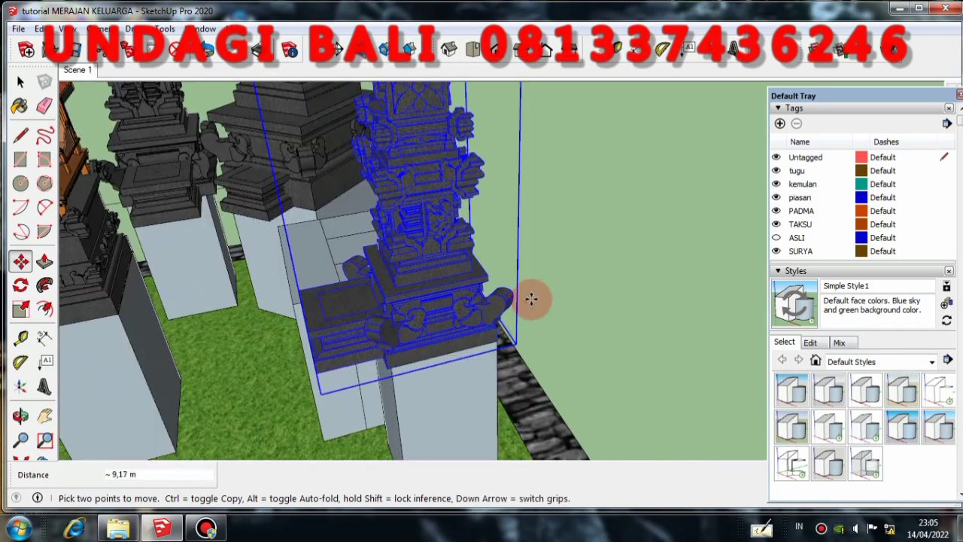
{"action": "scroll", "coordinate": [556, 301], "scroll_direction": "down", "scroll_amount": 3}
{"action": "middle_click_drag", "start_coordinate": [565, 303], "coordinate": [83, 188]}
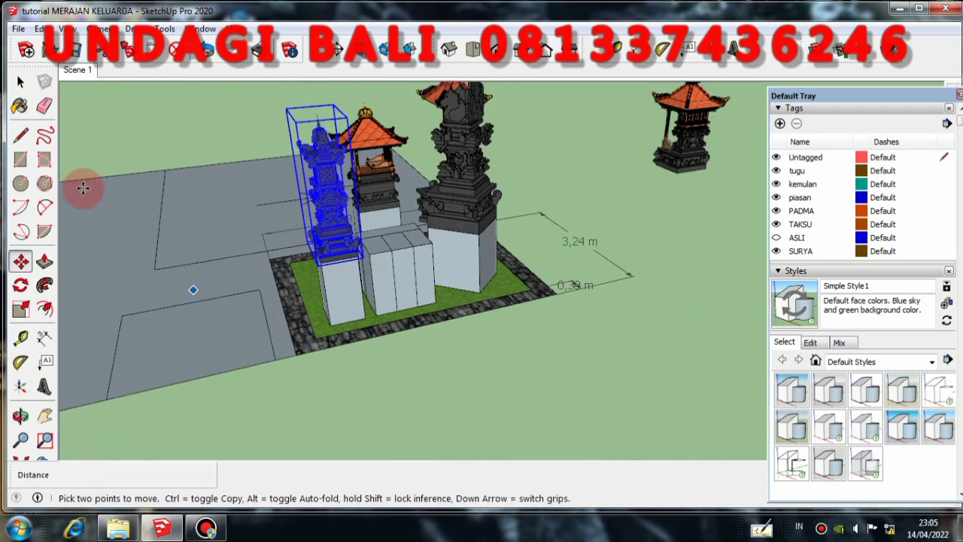
Step: Move the wide orange-roofed shrine onto the three-part block, aligning its stone base with the block's front top corner
{"action": "left_click", "coordinate": [20, 81]}
{"action": "middle_click_drag", "start_coordinate": [144, 166], "coordinate": [589, 165]}
{"action": "left_click", "coordinate": [589, 166]}
{"action": "left_click", "coordinate": [20, 260]}
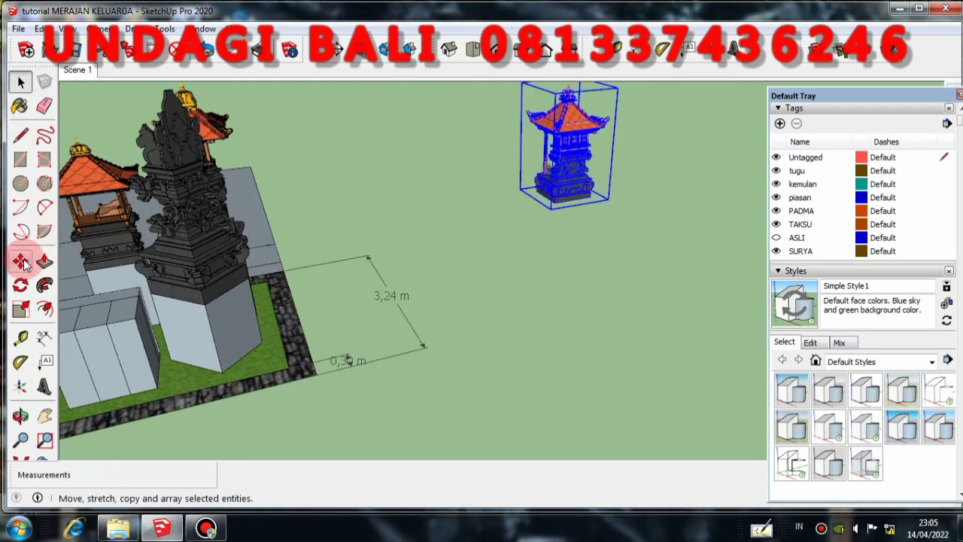
{"action": "scroll", "coordinate": [564, 209], "scroll_direction": "up", "scroll_amount": 2}
{"action": "left_click", "coordinate": [553, 197]}
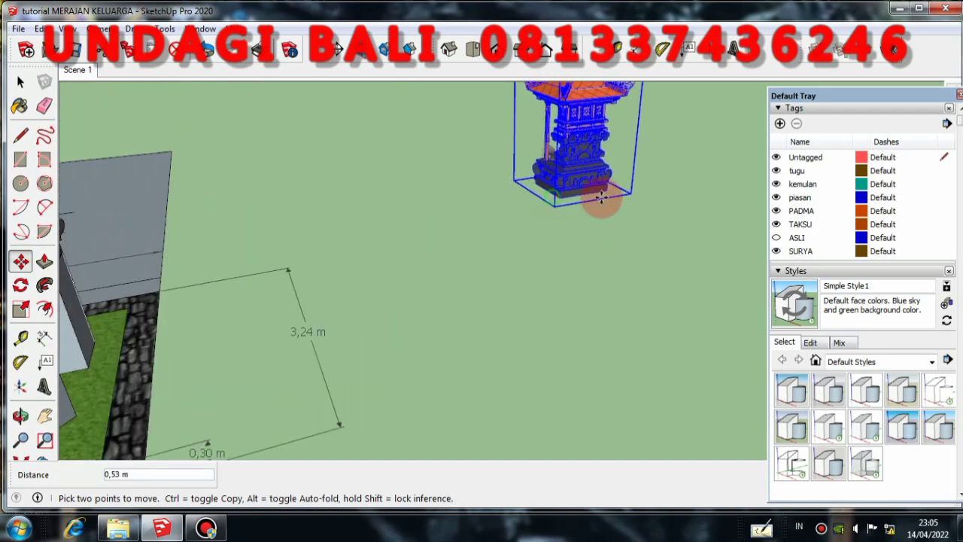
{"action": "scroll", "coordinate": [594, 203], "scroll_direction": "down", "scroll_amount": 2}
{"action": "scroll", "coordinate": [638, 231], "scroll_direction": "down", "scroll_amount": 2}
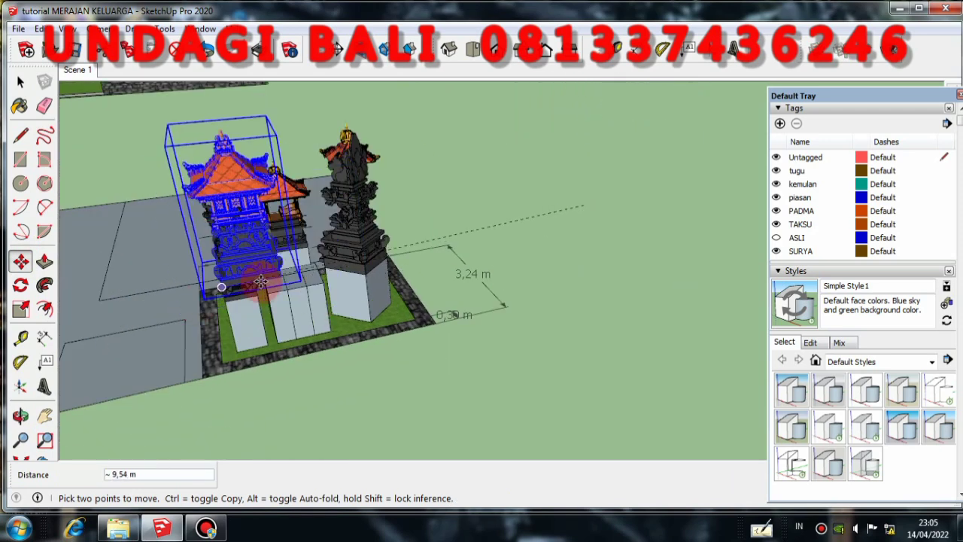
{"action": "scroll", "coordinate": [267, 289], "scroll_direction": "up", "scroll_amount": 3}
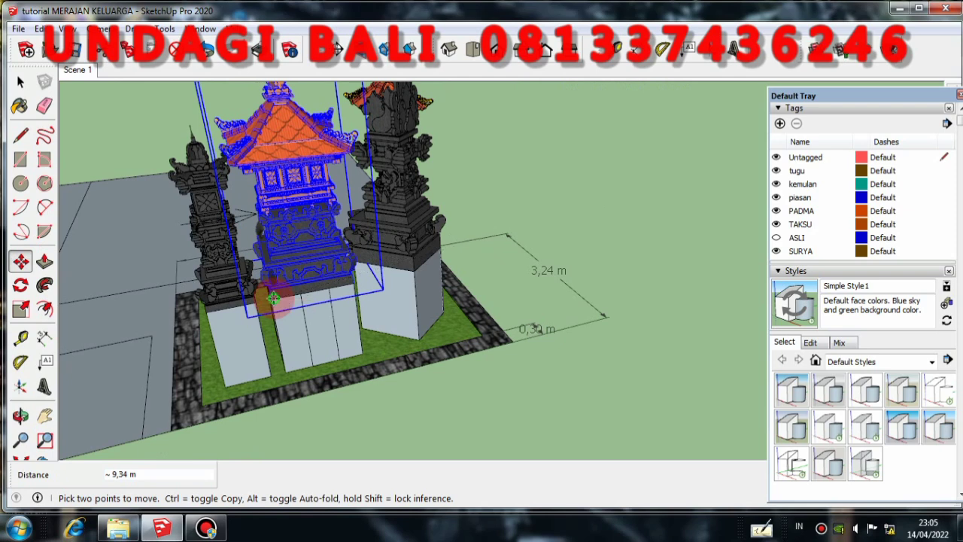
{"action": "left_click", "coordinate": [273, 299]}
{"action": "scroll", "coordinate": [272, 301], "scroll_direction": "up", "scroll_amount": 4}
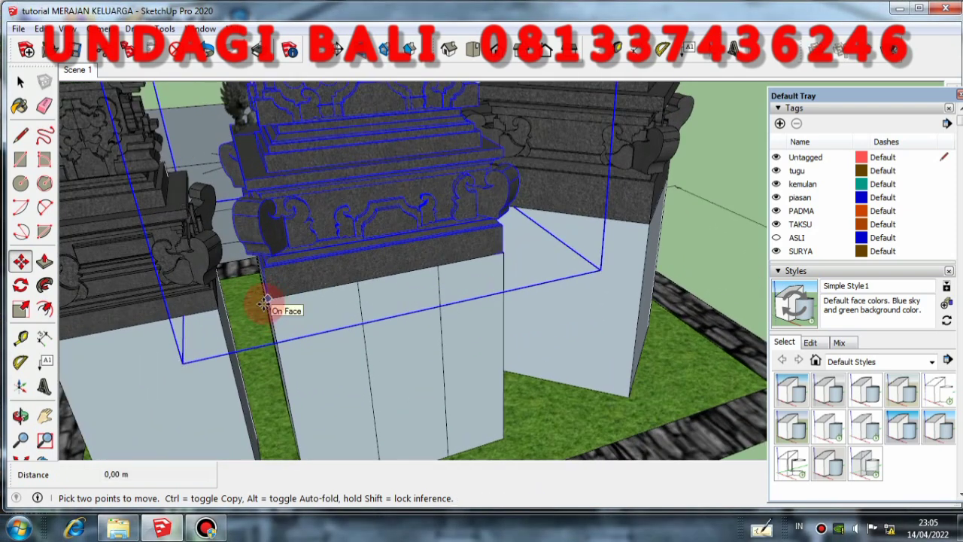
{"action": "scroll", "coordinate": [265, 301], "scroll_direction": "up", "scroll_amount": 2}
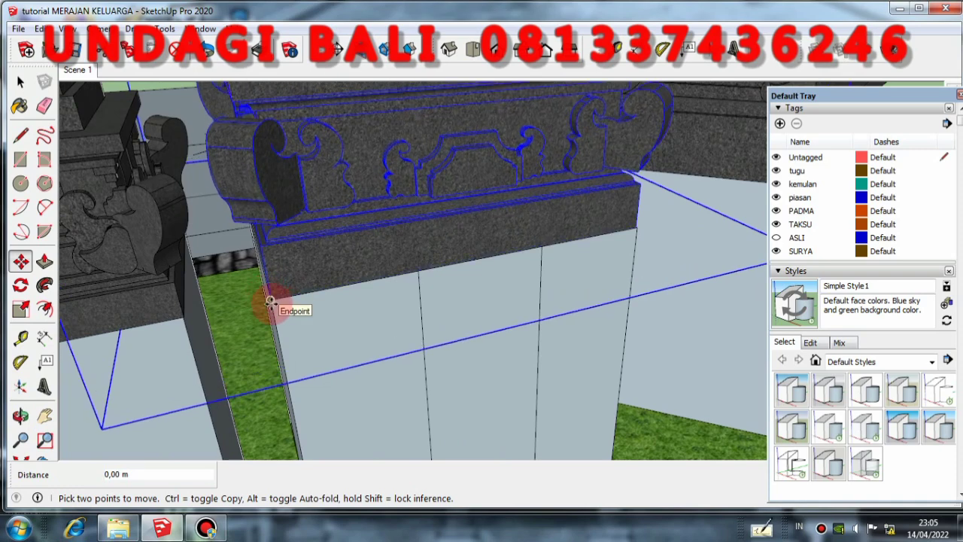
{"action": "scroll", "coordinate": [270, 301], "scroll_direction": "down", "scroll_amount": 6}
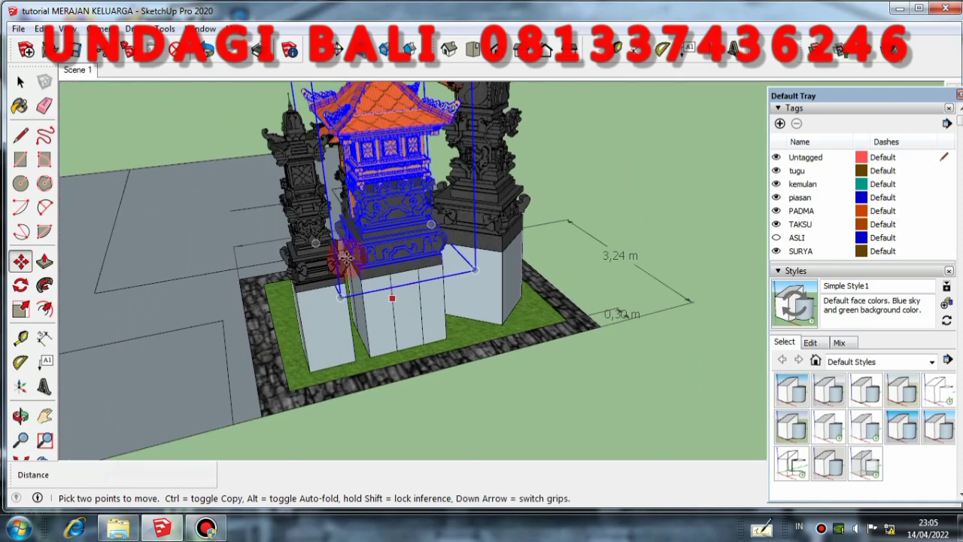
Step: Deselect the wide orange-roofed shrine and review all five placed shrines from different sides
{"action": "middle_click_drag", "start_coordinate": [346, 256], "coordinate": [662, 273]}
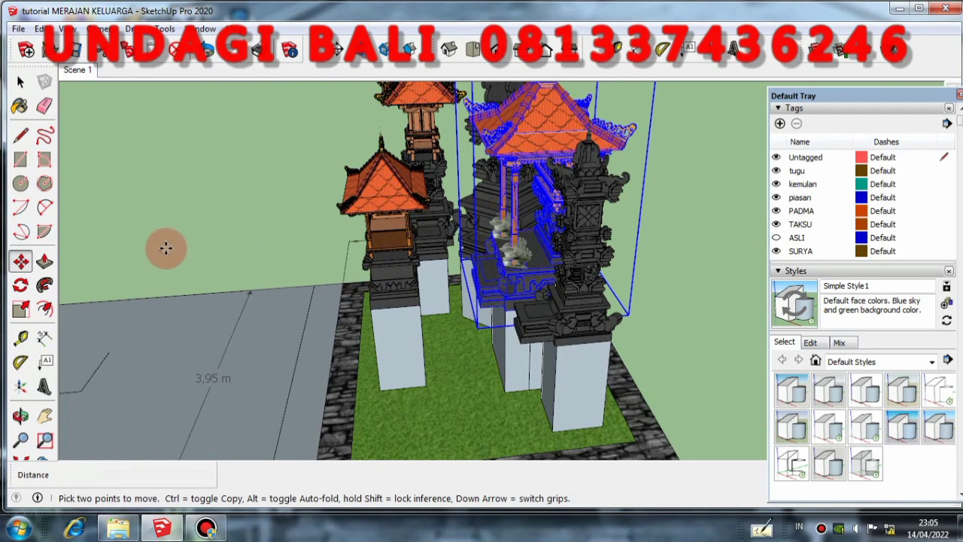
{"action": "scroll", "coordinate": [173, 260], "scroll_direction": "down", "scroll_amount": 3}
{"action": "middle_click_drag", "start_coordinate": [191, 279], "coordinate": [647, 301]}
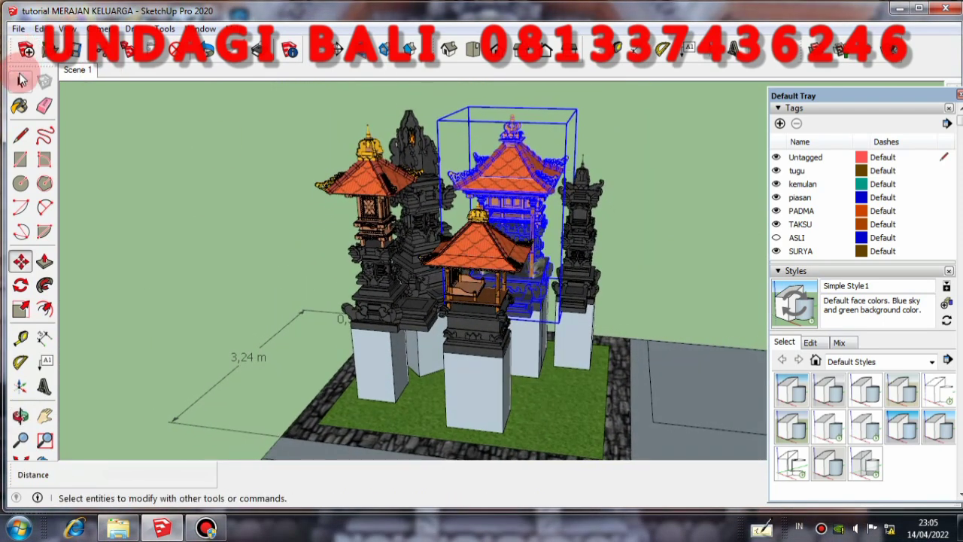
{"action": "left_click", "coordinate": [21, 81]}
{"action": "left_click", "coordinate": [200, 156]}
{"action": "scroll", "coordinate": [225, 161], "scroll_direction": "down", "scroll_amount": 3}
{"action": "scroll", "coordinate": [412, 173], "scroll_direction": "up", "scroll_amount": 3}
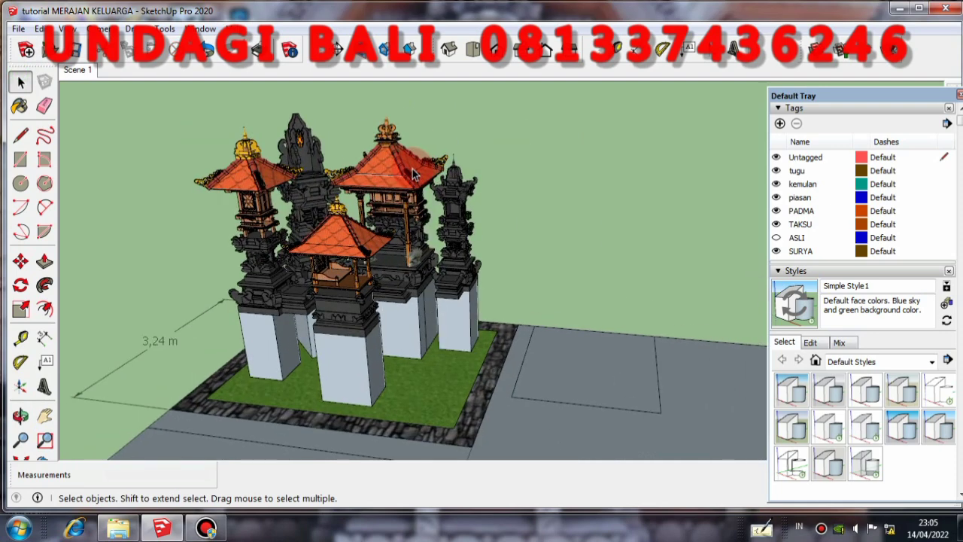
Step: Examine the clearance between the wide orange roof and the slim dark shrine, and the roof's overhang behind the blocks
{"action": "middle_click_drag", "start_coordinate": [412, 173], "coordinate": [383, 161]}
{"action": "scroll", "coordinate": [429, 175], "scroll_direction": "up", "scroll_amount": 3}
{"action": "scroll", "coordinate": [428, 175], "scroll_direction": "up", "scroll_amount": 3}
{"action": "scroll", "coordinate": [383, 161], "scroll_direction": "down", "scroll_amount": 3}
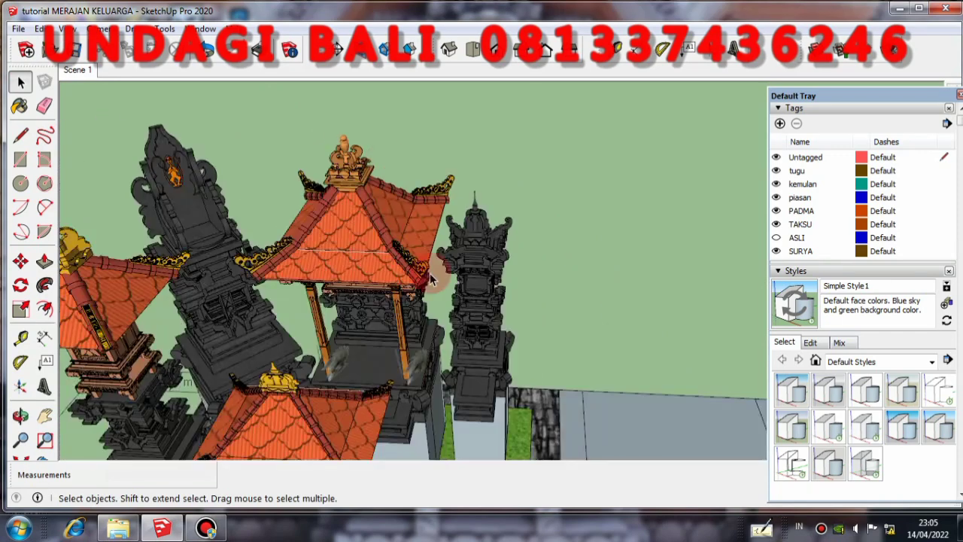
{"action": "scroll", "coordinate": [430, 278], "scroll_direction": "up", "scroll_amount": 2}
{"action": "middle_click_drag", "start_coordinate": [451, 268], "coordinate": [462, 252]}
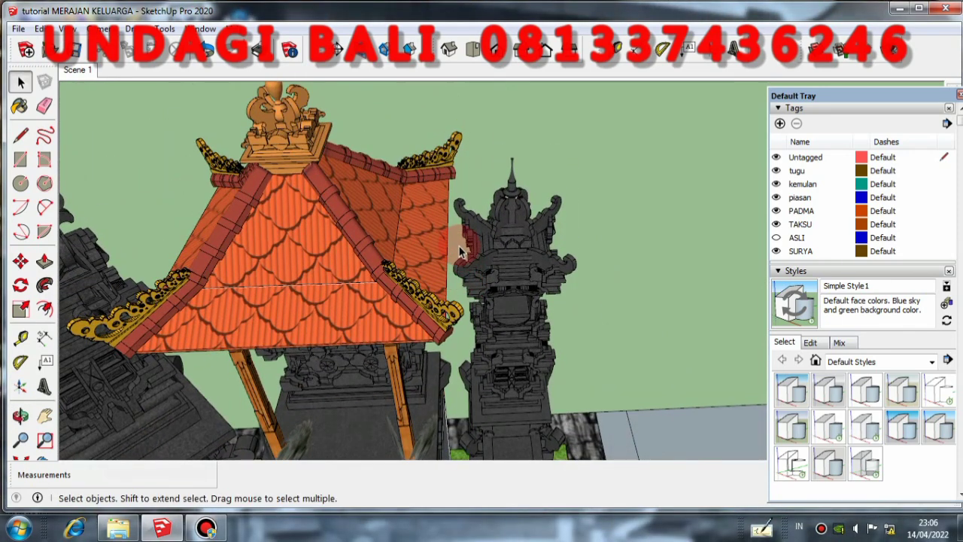
{"action": "scroll", "coordinate": [447, 218], "scroll_direction": "down", "scroll_amount": 2}
{"action": "mouse_move", "coordinate": [430, 156]}
{"action": "middle_mouse_down"}
{"action": "mouse_move", "coordinate": [273, 293]}
{"action": "mouse_move", "coordinate": [303, 273]}
{"action": "mouse_move", "coordinate": [264, 254]}
{"action": "middle_mouse_up"}
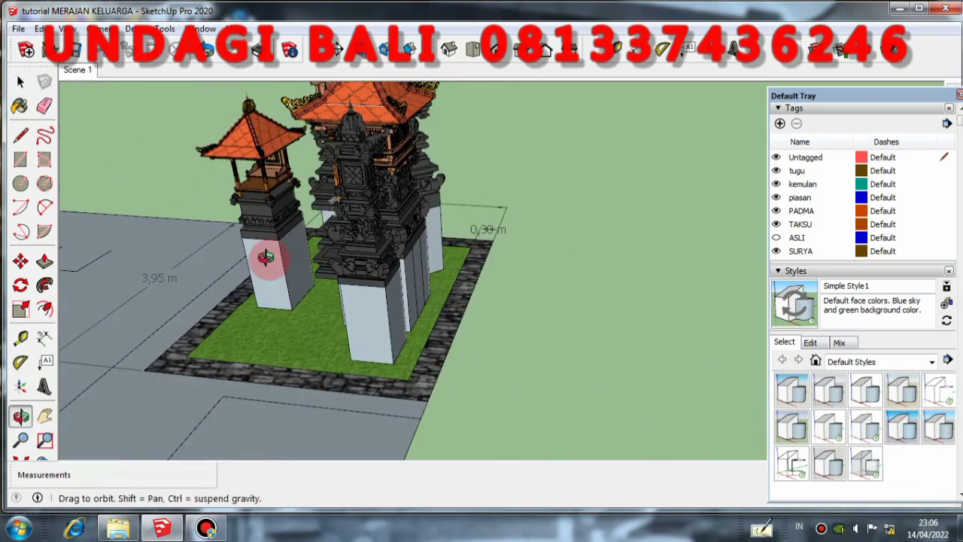
{"action": "scroll", "coordinate": [396, 333], "scroll_direction": "down", "scroll_amount": 2}
{"action": "middle_click_drag", "start_coordinate": [396, 333], "coordinate": [334, 232]}
{"action": "scroll", "coordinate": [333, 232], "scroll_direction": "up", "scroll_amount": 3}
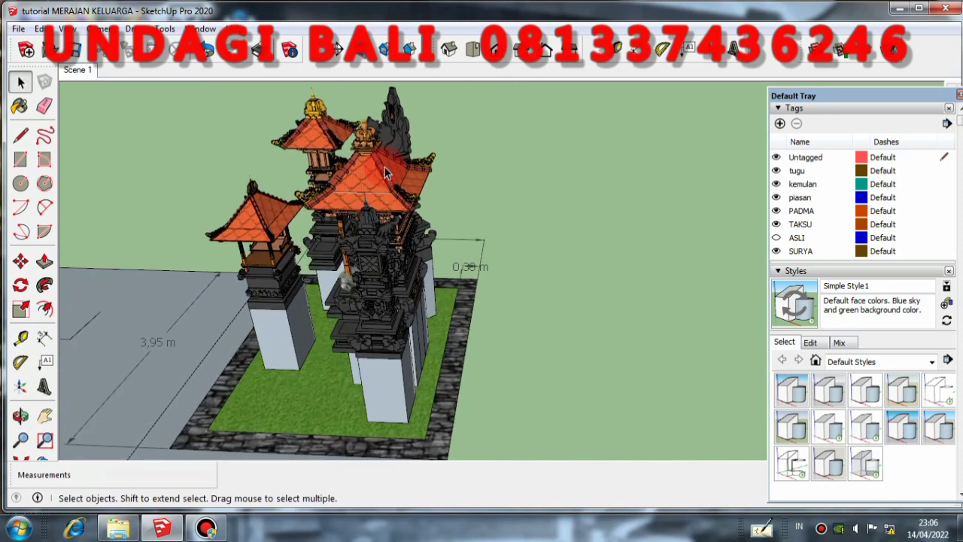
{"action": "scroll", "coordinate": [412, 329], "scroll_direction": "down", "scroll_amount": 2}
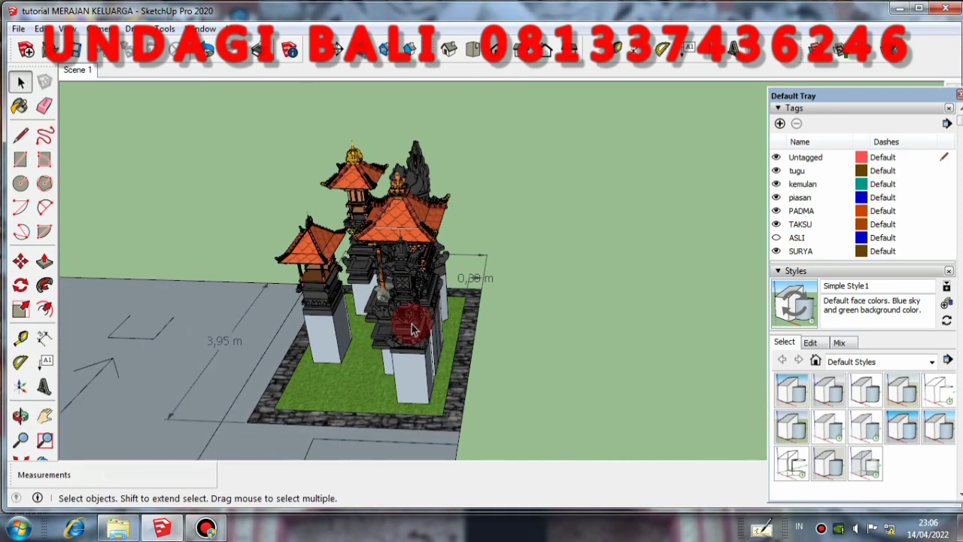
Step: Draw a vertical line about 2.6 m long from the rear eave of the wide orange roof down to the grass
{"action": "mouse_move", "coordinate": [412, 329]}
{"action": "middle_mouse_down"}
{"action": "mouse_move", "coordinate": [416, 231]}
{"action": "mouse_move", "coordinate": [440, 201]}
{"action": "middle_mouse_up"}
{"action": "scroll", "coordinate": [414, 219], "scroll_direction": "up", "scroll_amount": 4}
{"action": "scroll", "coordinate": [440, 197], "scroll_direction": "up", "scroll_amount": 4}
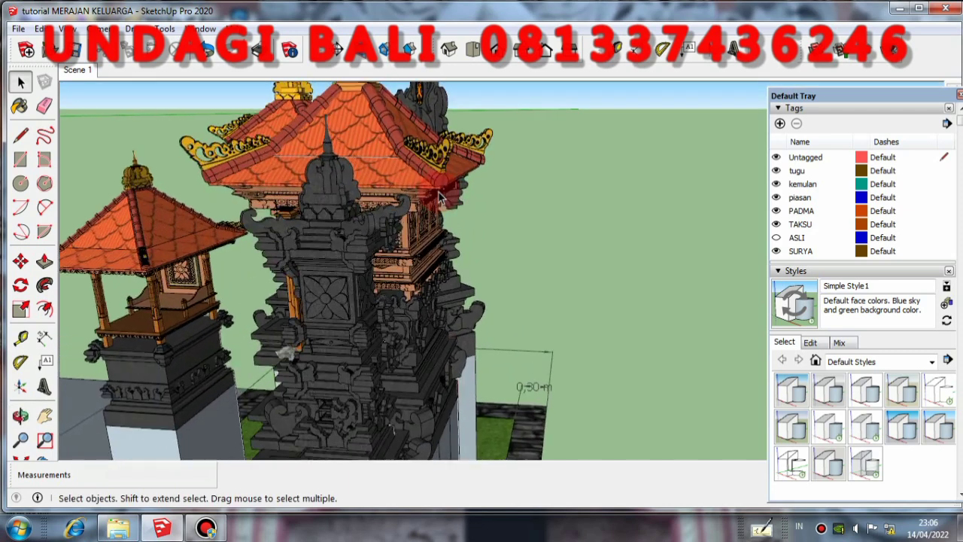
{"action": "left_click", "coordinate": [19, 137]}
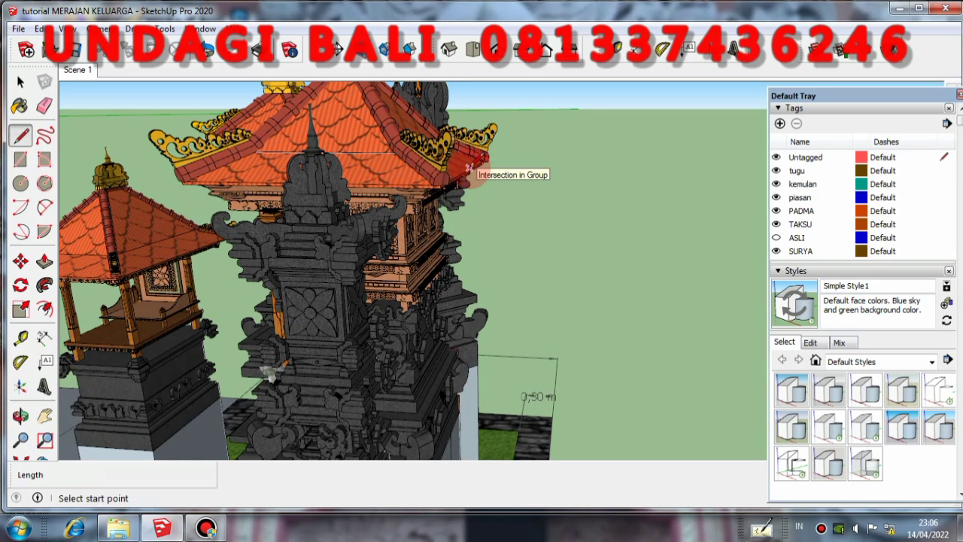
{"action": "scroll", "coordinate": [468, 167], "scroll_direction": "down", "scroll_amount": 5}
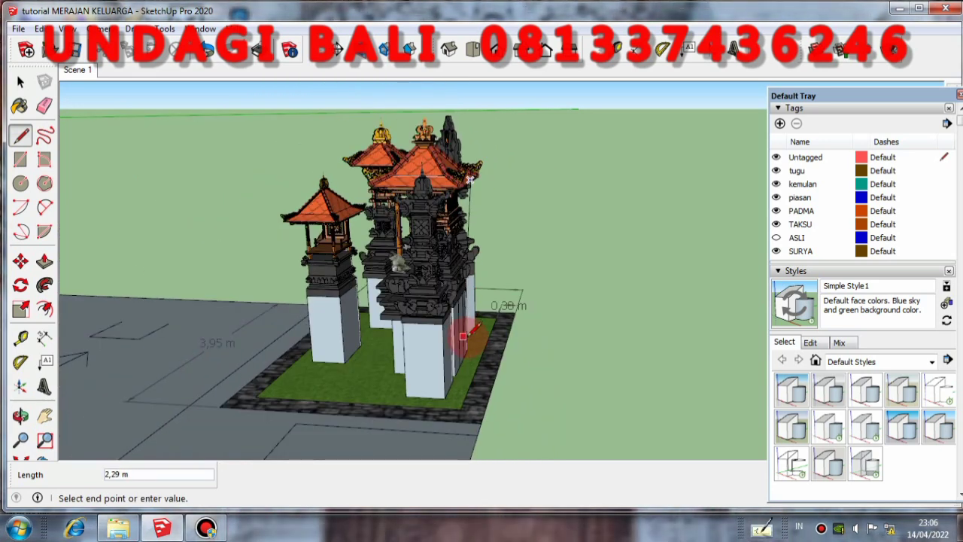
{"action": "scroll", "coordinate": [467, 357], "scroll_direction": "up", "scroll_amount": 3}
{"action": "scroll", "coordinate": [467, 356], "scroll_direction": "up", "scroll_amount": 2}
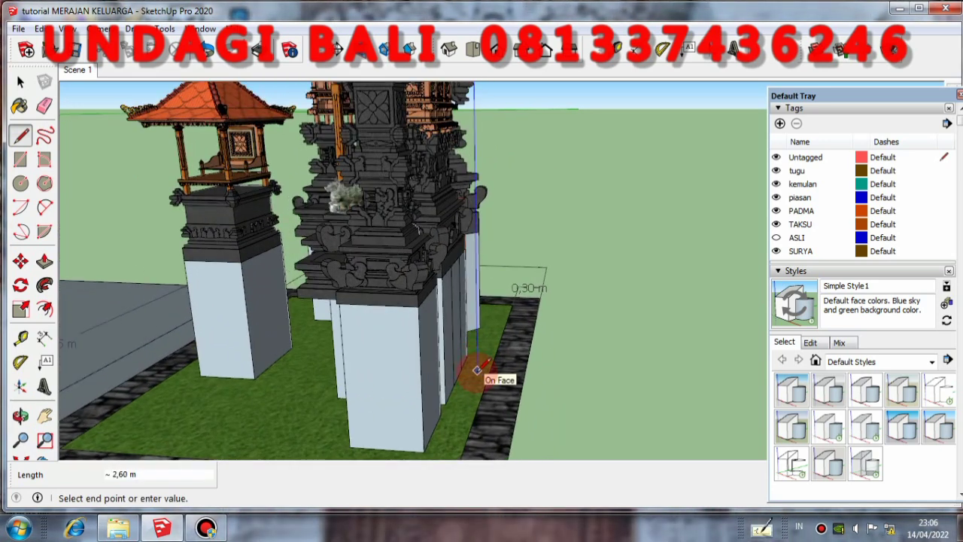
{"action": "scroll", "coordinate": [476, 371], "scroll_direction": "up", "scroll_amount": 3}
{"action": "mouse_move", "coordinate": [472, 369]}
{"action": "middle_mouse_down"}
{"action": "mouse_move", "coordinate": [458, 404]}
{"action": "mouse_move", "coordinate": [473, 381]}
{"action": "middle_mouse_up"}
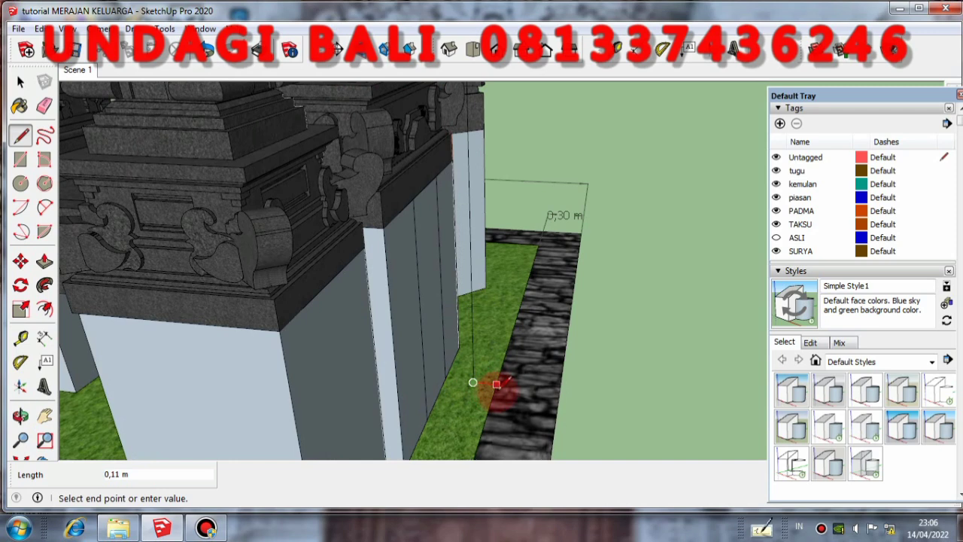
{"action": "key", "text": "Escape"}
Step: Raise the stone border around the grass about 0.9 m with Push/Pull to form the wall enclosing the shrines
{"action": "scroll", "coordinate": [496, 384], "scroll_direction": "down", "scroll_amount": 6}
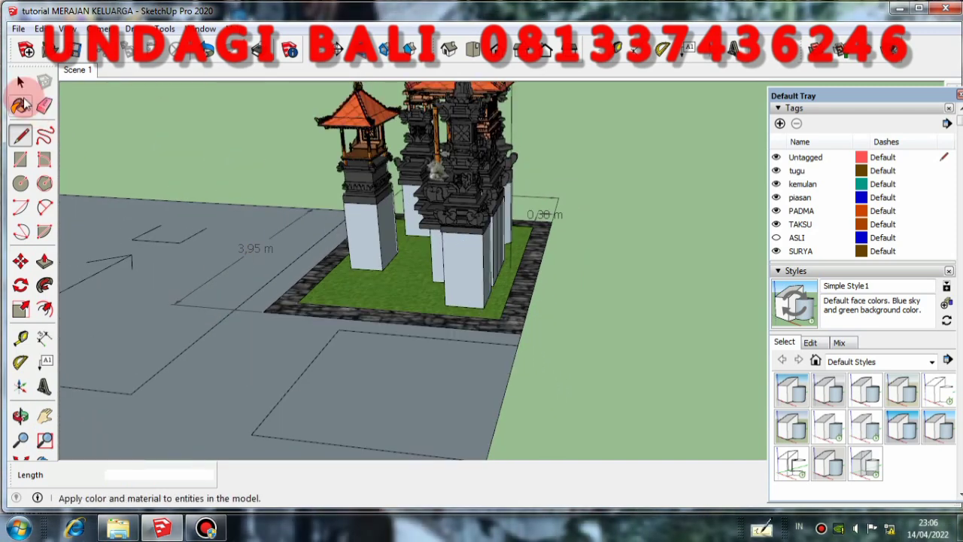
{"action": "left_click", "coordinate": [21, 82]}
{"action": "scroll", "coordinate": [474, 328], "scroll_direction": "up", "scroll_amount": 2}
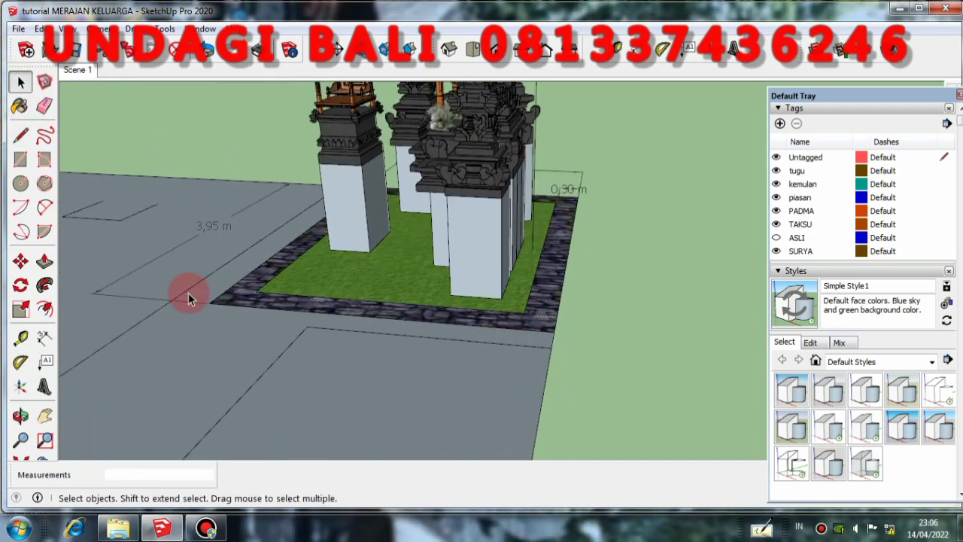
{"action": "left_click", "coordinate": [45, 261]}
{"action": "left_click", "coordinate": [407, 322]}
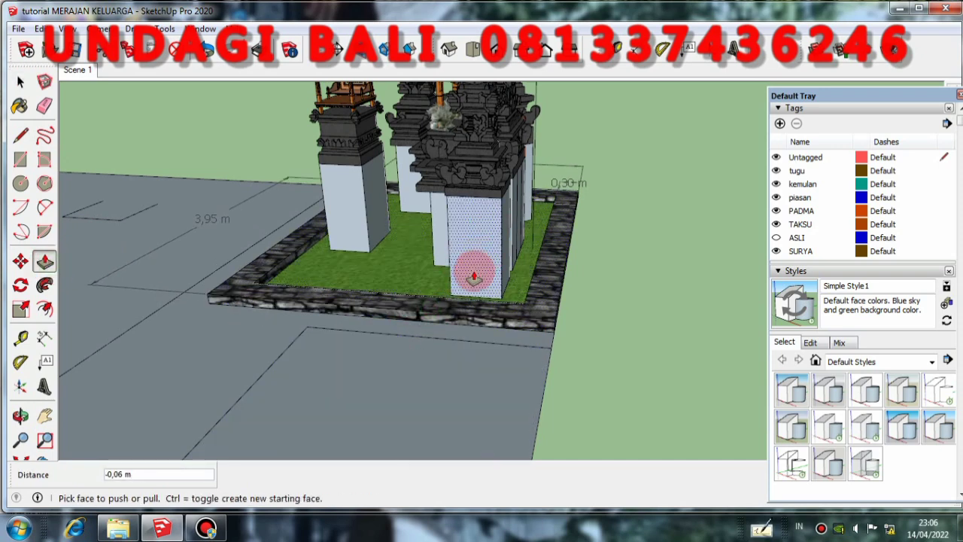
{"action": "left_click", "coordinate": [473, 313]}
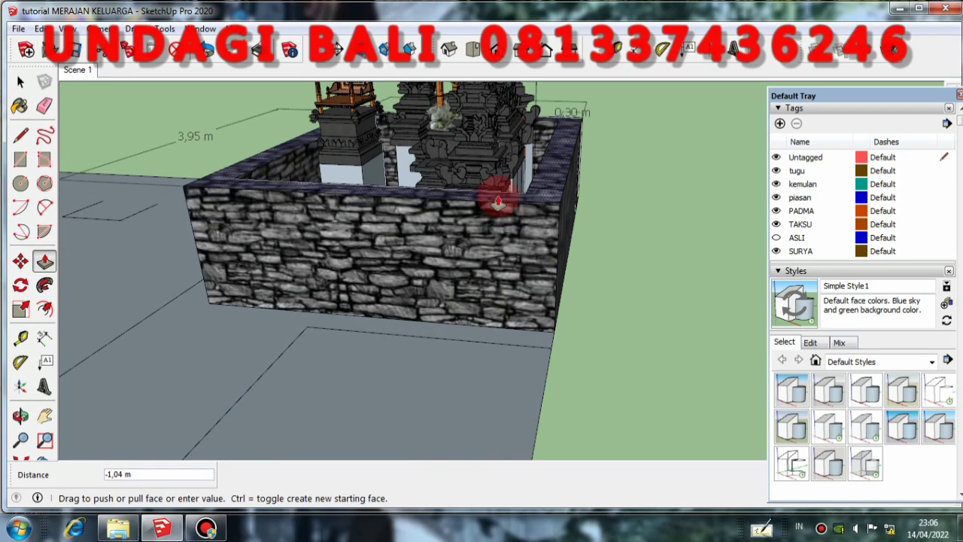
{"action": "middle_click_drag", "start_coordinate": [499, 193], "coordinate": [344, 208]}
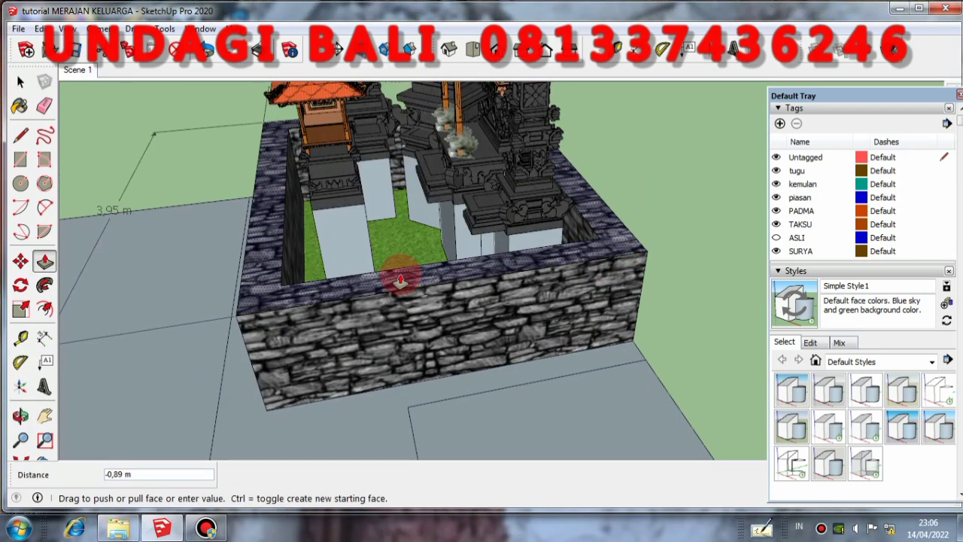
{"action": "left_click", "coordinate": [338, 285]}
{"action": "left_click", "coordinate": [292, 267]}
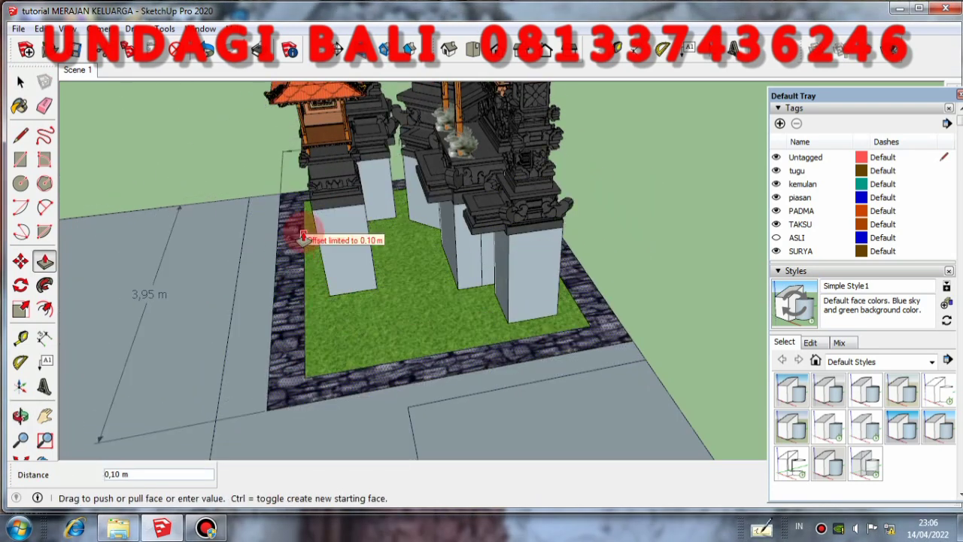
{"action": "left_click", "coordinate": [320, 225]}
{"action": "middle_click_drag", "start_coordinate": [327, 230], "coordinate": [129, 194]}
{"action": "left_click", "coordinate": [344, 279]}
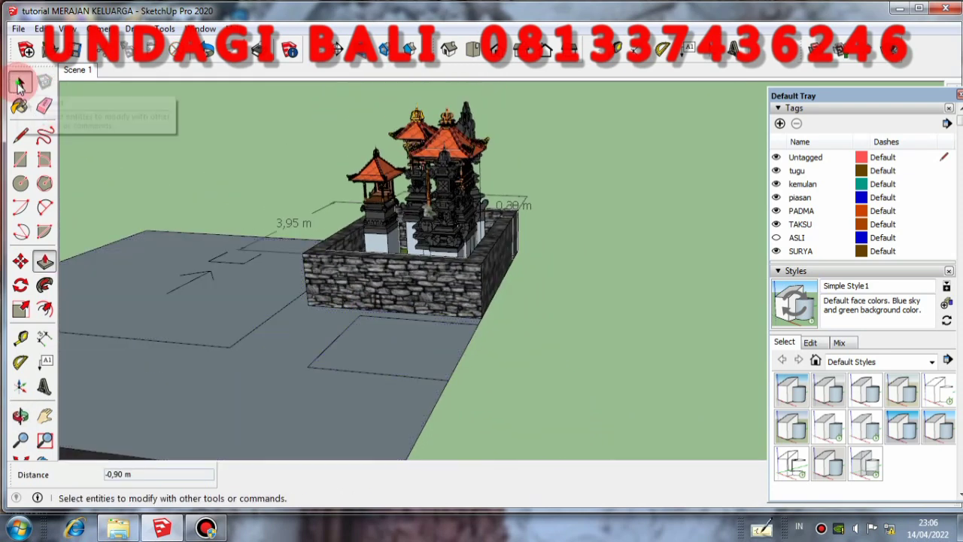
{"action": "left_click", "coordinate": [18, 83]}
Step: Examine the walled enclosure and its five shrines from the front, rear and sides
{"action": "middle_click_drag", "start_coordinate": [290, 187], "coordinate": [470, 223]}
{"action": "scroll", "coordinate": [481, 222], "scroll_direction": "up", "scroll_amount": 5}
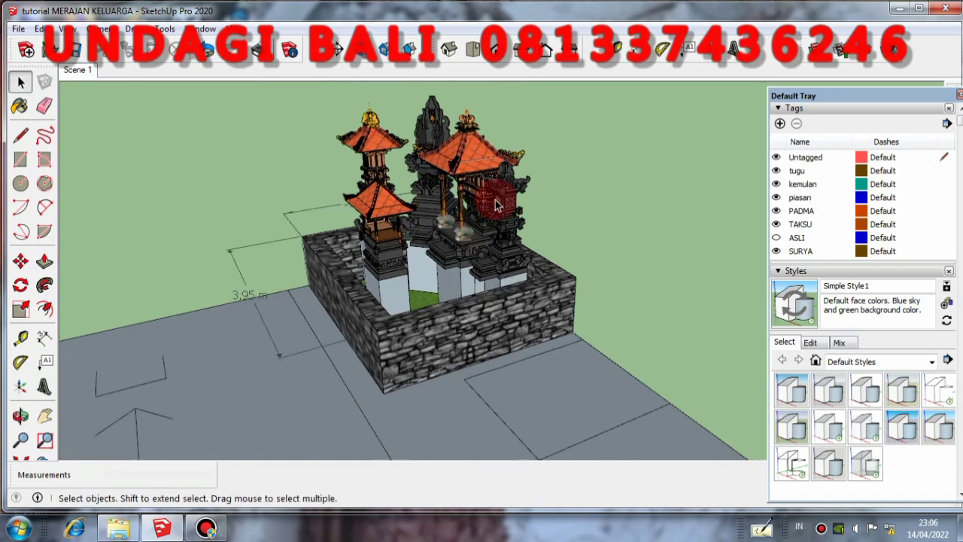
{"action": "mouse_move", "coordinate": [477, 350]}
{"action": "middle_mouse_down"}
{"action": "mouse_move", "coordinate": [366, 289]}
{"action": "mouse_move", "coordinate": [398, 269]}
{"action": "mouse_move", "coordinate": [537, 264]}
{"action": "mouse_move", "coordinate": [639, 282]}
{"action": "middle_mouse_up"}
{"action": "mouse_move", "coordinate": [374, 306]}
{"action": "middle_mouse_down"}
{"action": "mouse_move", "coordinate": [452, 279]}
{"action": "mouse_move", "coordinate": [532, 335]}
{"action": "mouse_move", "coordinate": [634, 359]}
{"action": "mouse_move", "coordinate": [258, 256]}
{"action": "middle_mouse_up"}
{"action": "scroll", "coordinate": [578, 353], "scroll_direction": "up", "scroll_amount": 3}
{"action": "scroll", "coordinate": [257, 256], "scroll_direction": "down", "scroll_amount": 3}
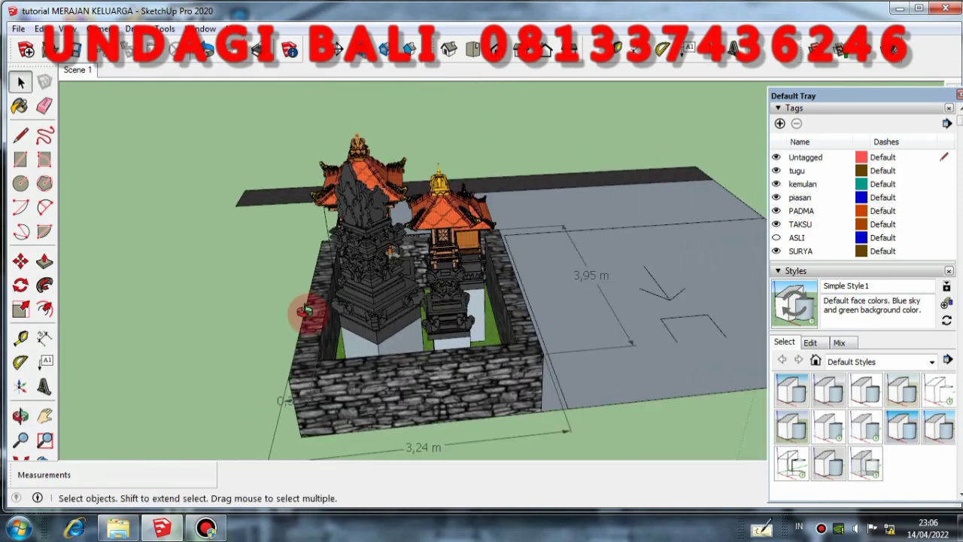
{"action": "mouse_move", "coordinate": [312, 311]}
{"action": "middle_mouse_down"}
{"action": "mouse_move", "coordinate": [441, 329]}
{"action": "mouse_move", "coordinate": [504, 362]}
{"action": "mouse_move", "coordinate": [354, 275]}
{"action": "middle_mouse_up"}
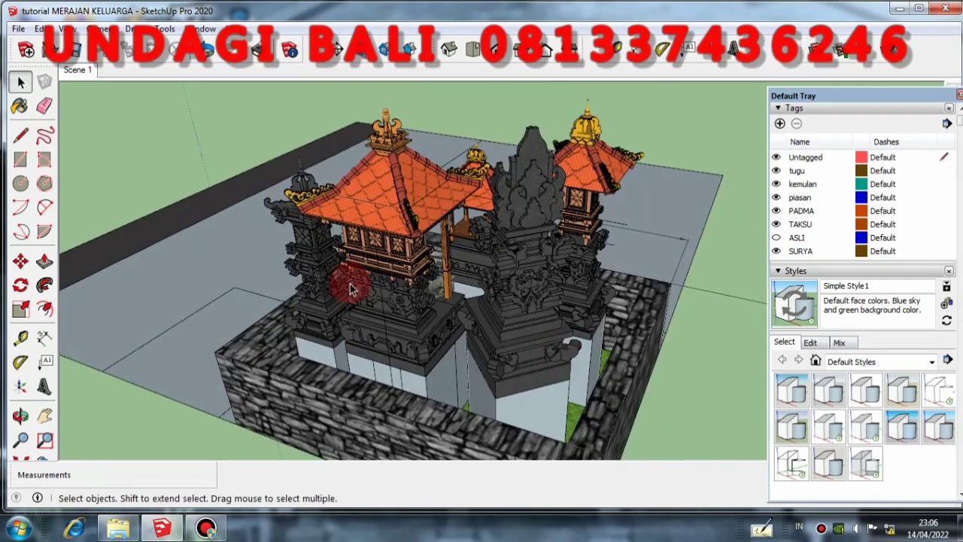
{"action": "scroll", "coordinate": [262, 279], "scroll_direction": "down", "scroll_amount": 2}
{"action": "middle_click_drag", "start_coordinate": [262, 279], "coordinate": [332, 195]}
{"action": "scroll", "coordinate": [242, 253], "scroll_direction": "down", "scroll_amount": 2}
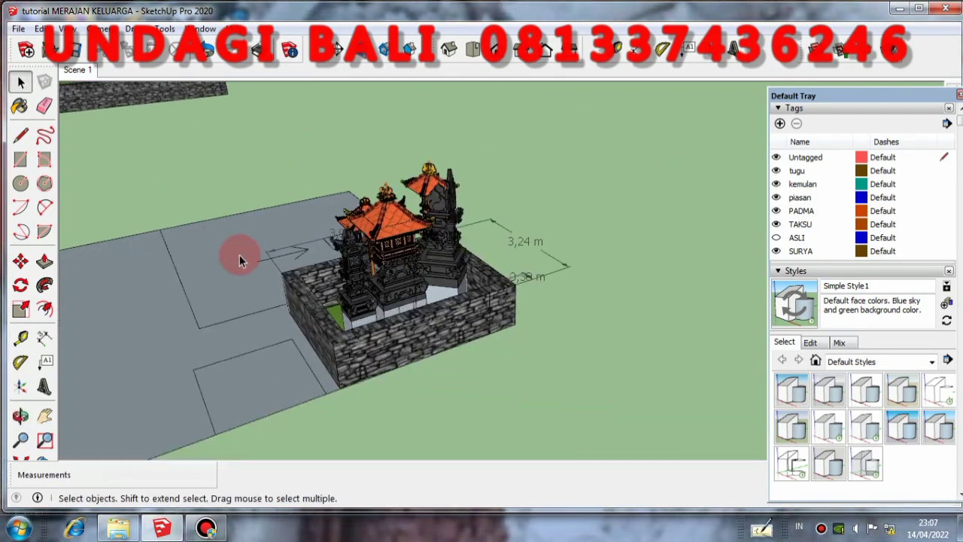
{"action": "mouse_move", "coordinate": [243, 253]}
{"action": "middle_mouse_down"}
{"action": "mouse_move", "coordinate": [490, 338]}
{"action": "mouse_move", "coordinate": [522, 221]}
{"action": "mouse_move", "coordinate": [580, 188]}
{"action": "middle_mouse_up"}
{"action": "scroll", "coordinate": [490, 338], "scroll_direction": "up", "scroll_amount": 3}
{"action": "scroll", "coordinate": [490, 338], "scroll_direction": "down", "scroll_amount": 3}
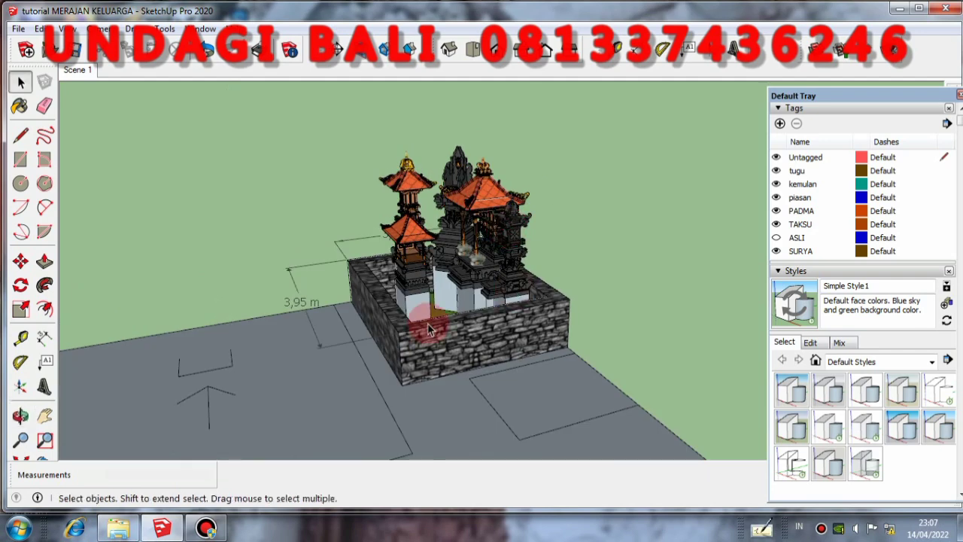
Step: Examine from above how the shrines are spaced inside the stone wall and how the enclosure sits on the plot
{"action": "mouse_move", "coordinate": [427, 329]}
{"action": "middle_mouse_down"}
{"action": "mouse_move", "coordinate": [366, 351]}
{"action": "mouse_move", "coordinate": [255, 179]}
{"action": "mouse_move", "coordinate": [291, 261]}
{"action": "middle_mouse_up"}
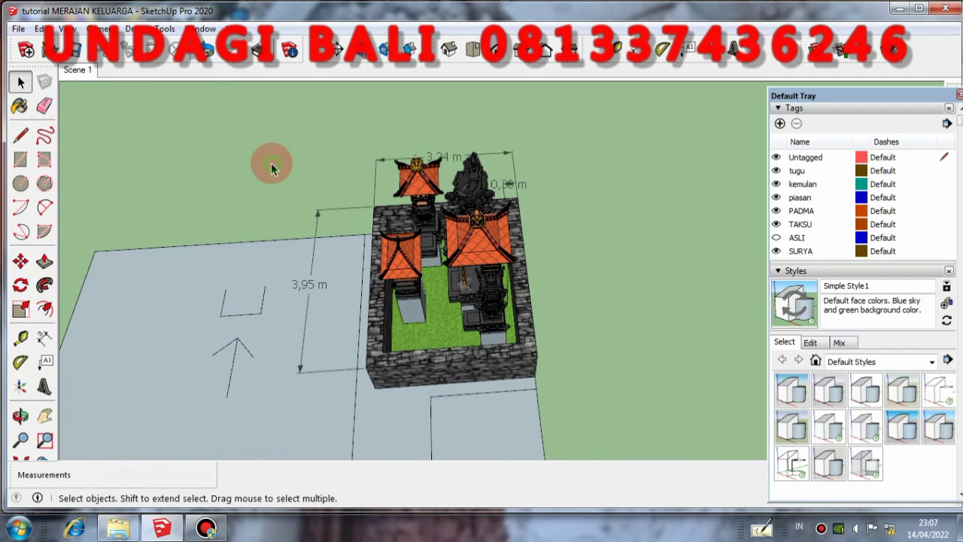
{"action": "scroll", "coordinate": [316, 322], "scroll_direction": "up", "scroll_amount": 2}
{"action": "mouse_move", "coordinate": [318, 368]}
{"action": "middle_mouse_down"}
{"action": "mouse_move", "coordinate": [337, 358]}
{"action": "mouse_move", "coordinate": [324, 354]}
{"action": "middle_mouse_up"}
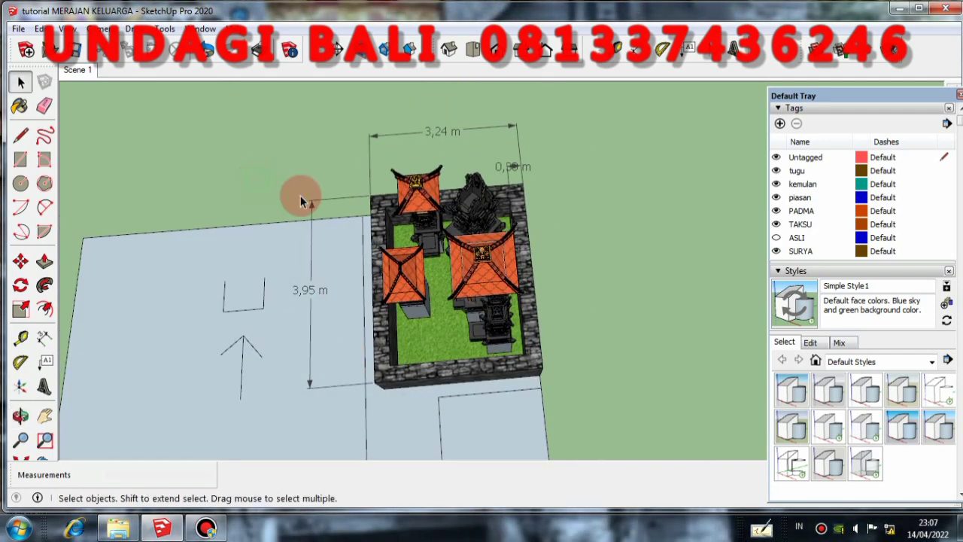
{"action": "mouse_move", "coordinate": [300, 200]}
{"action": "middle_mouse_down"}
{"action": "mouse_move", "coordinate": [359, 282]}
{"action": "mouse_move", "coordinate": [361, 204]}
{"action": "mouse_move", "coordinate": [341, 145]}
{"action": "middle_mouse_up"}
{"action": "scroll", "coordinate": [391, 207], "scroll_direction": "up", "scroll_amount": 2}
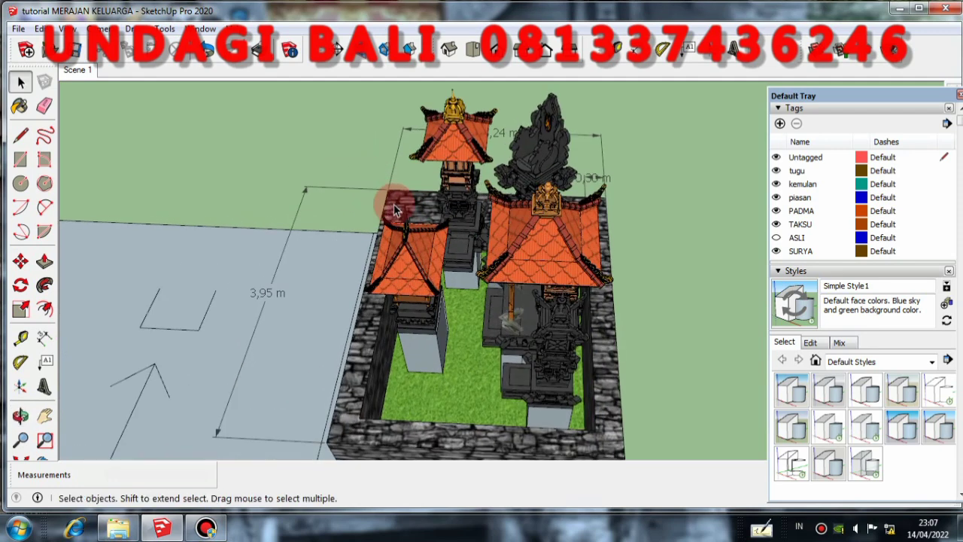
{"action": "middle_click_drag", "start_coordinate": [391, 204], "coordinate": [263, 154]}
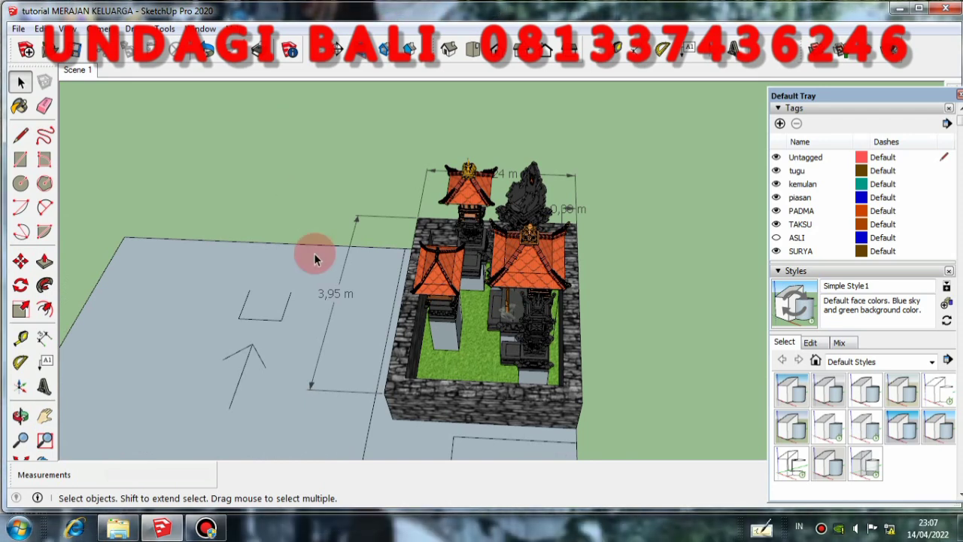
{"action": "mouse_move", "coordinate": [314, 258]}
{"action": "middle_mouse_down"}
{"action": "mouse_move", "coordinate": [338, 249]}
{"action": "mouse_move", "coordinate": [321, 194]}
{"action": "middle_mouse_up"}
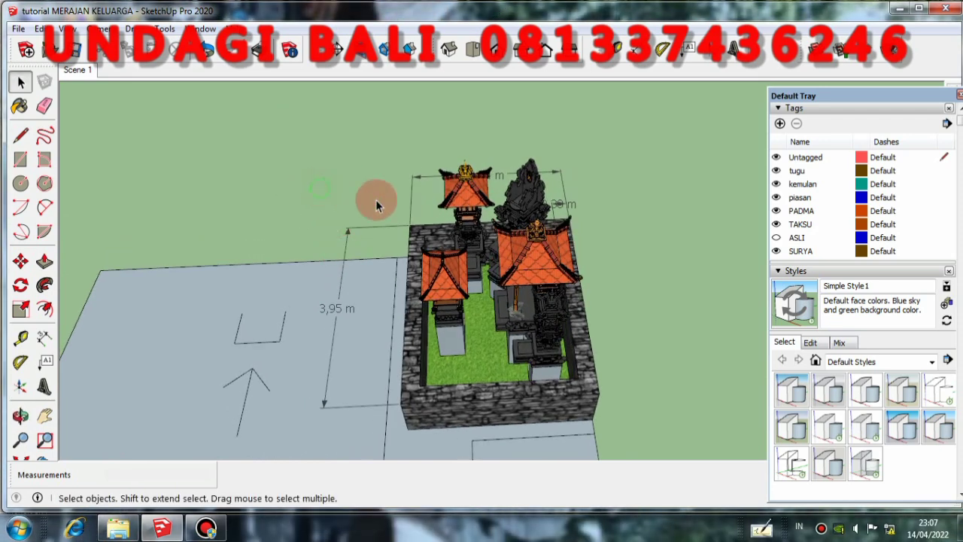
{"action": "scroll", "coordinate": [377, 205], "scroll_direction": "down", "scroll_amount": 2}
{"action": "middle_click_drag", "start_coordinate": [444, 313], "coordinate": [332, 193]}
{"action": "scroll", "coordinate": [426, 292], "scroll_direction": "up", "scroll_amount": 1}
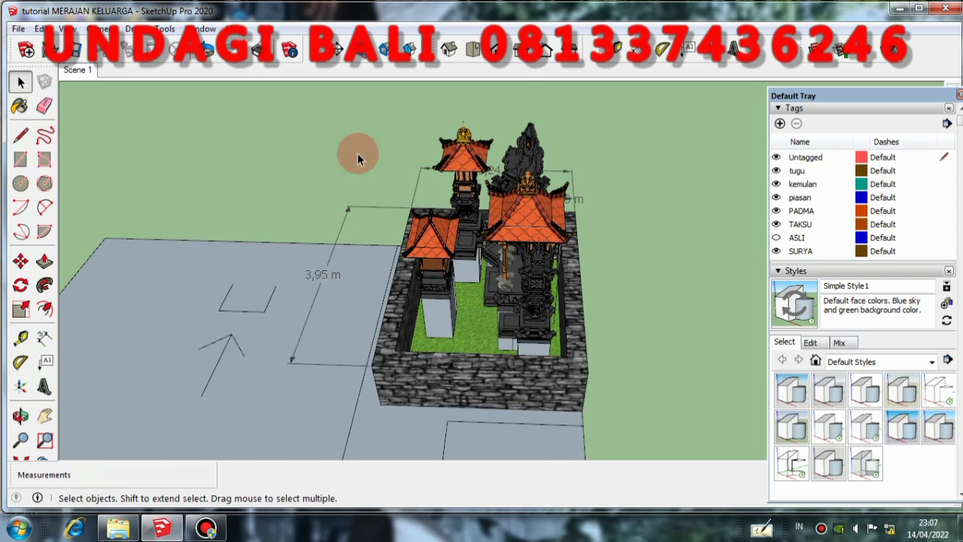
{"action": "middle_click_drag", "start_coordinate": [357, 153], "coordinate": [366, 197]}
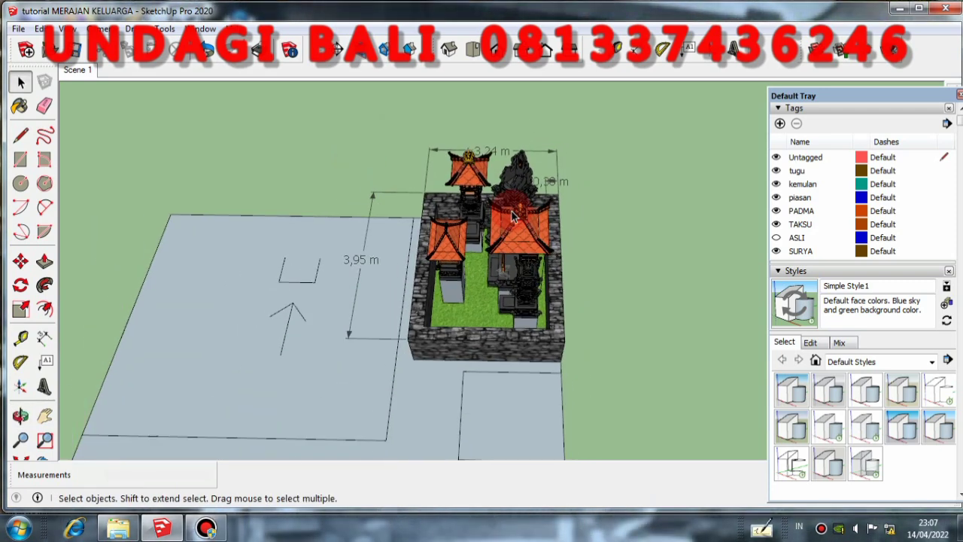
{"action": "middle_click_drag", "start_coordinate": [580, 258], "coordinate": [253, 318]}
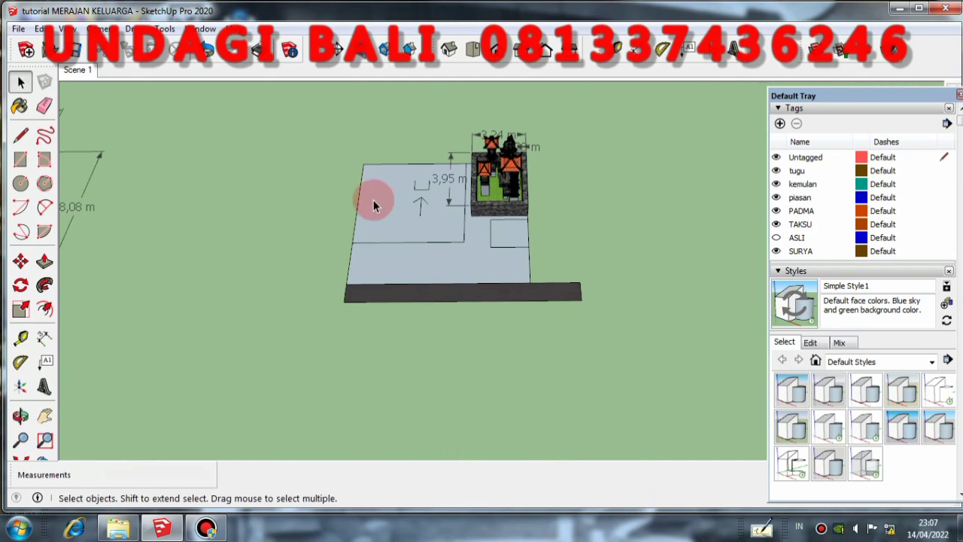
Step: Move the entire plot with its road strip and walled temple about 13.13 m along the red axis toward the larger temple, and deselect it
{"action": "scroll", "coordinate": [444, 270], "scroll_direction": "down", "scroll_amount": 3}
{"action": "left_click_drag", "start_coordinate": [590, 139], "coordinate": [293, 382]}
{"action": "left_click", "coordinate": [20, 260]}
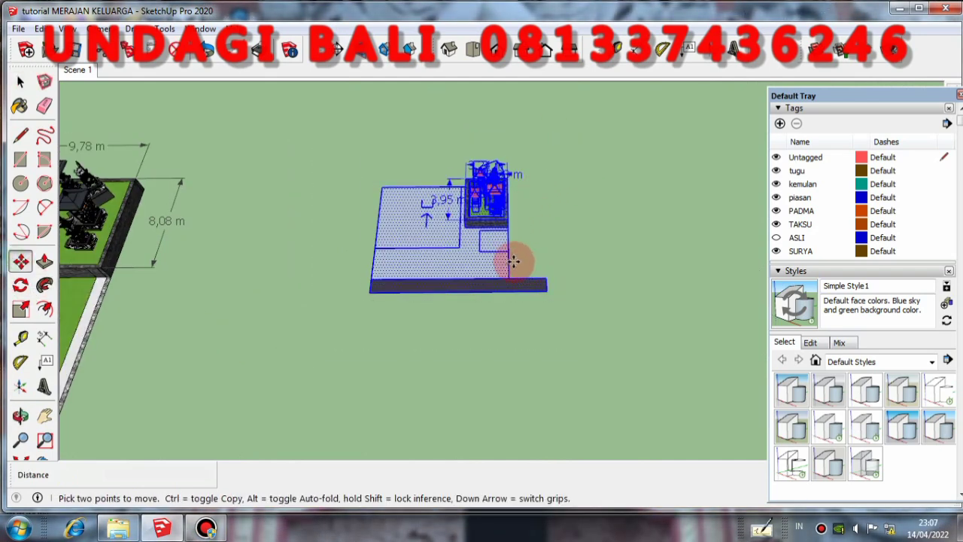
{"action": "left_click", "coordinate": [514, 260]}
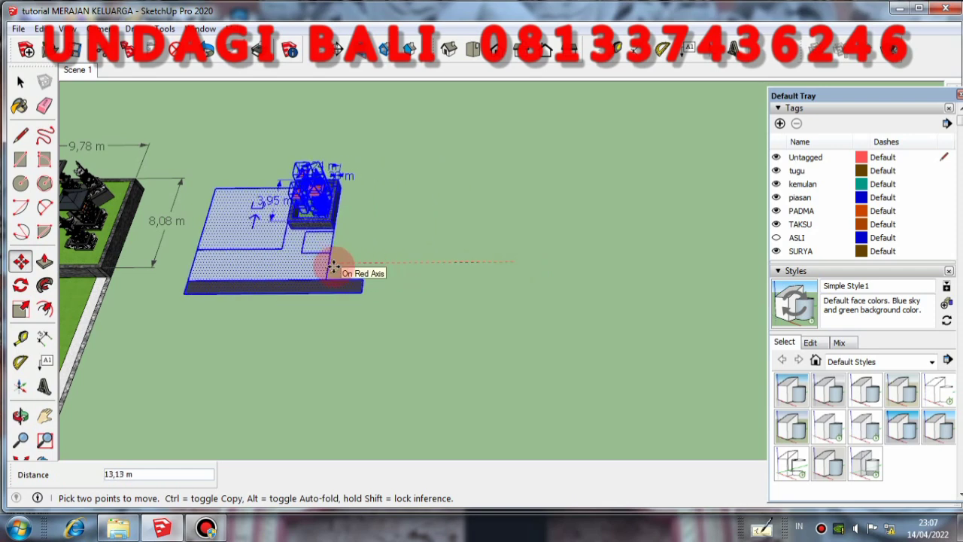
{"action": "left_click", "coordinate": [333, 264]}
{"action": "middle_click_drag", "start_coordinate": [488, 286], "coordinate": [595, 295]}
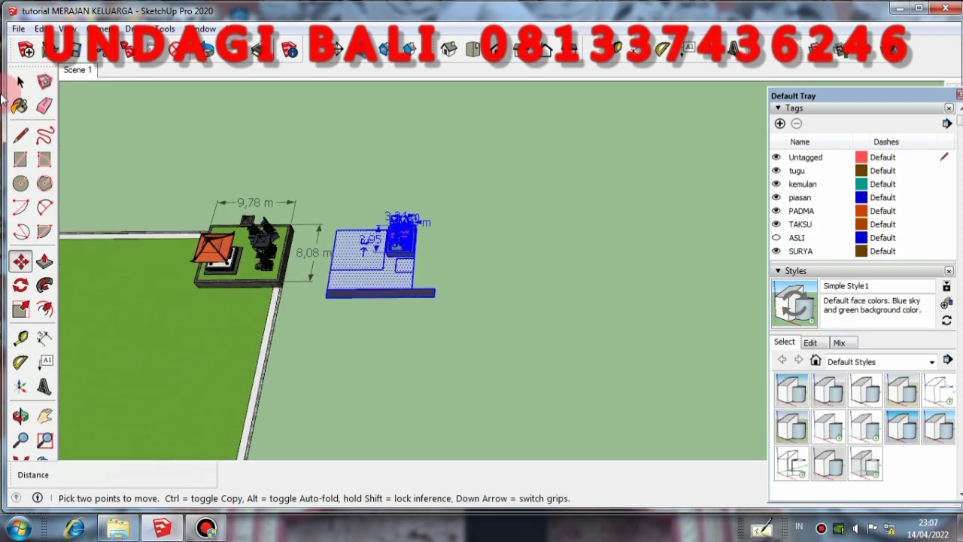
{"action": "left_click", "coordinate": [21, 81]}
{"action": "left_click", "coordinate": [97, 187]}
Step: Compare the larger temple compound and the small family temple plot side by side, from above and at an angle
{"action": "scroll", "coordinate": [100, 186], "scroll_direction": "up", "scroll_amount": 2}
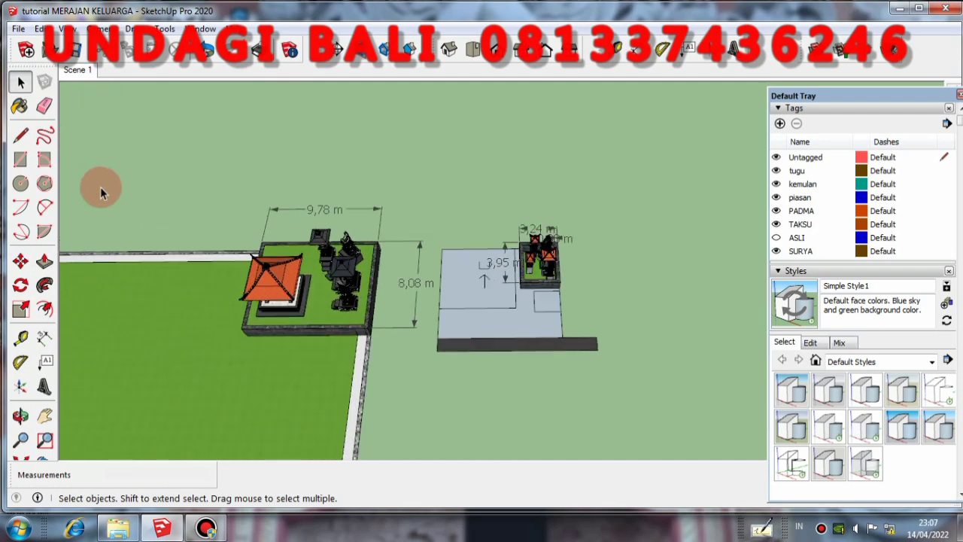
{"action": "middle_click_drag", "start_coordinate": [505, 262], "coordinate": [516, 151]}
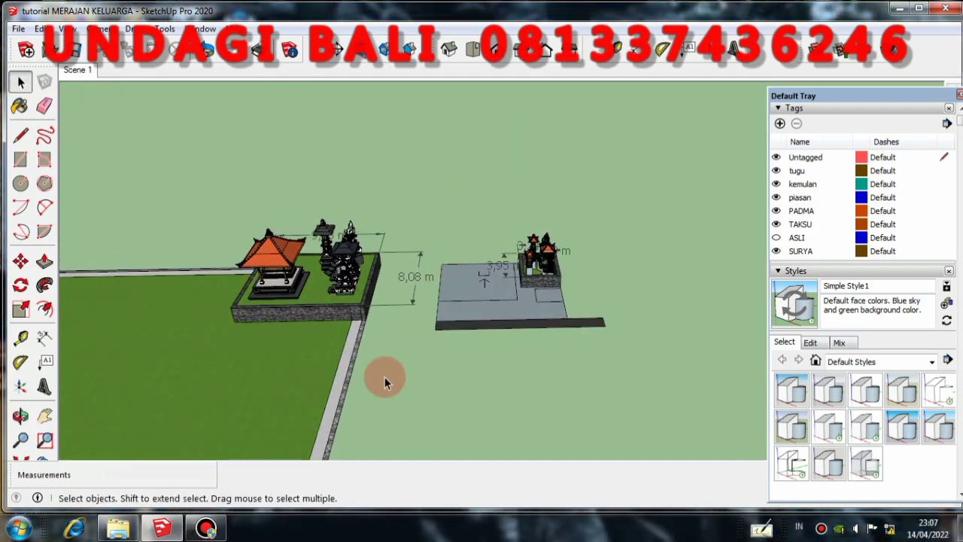
{"action": "scroll", "coordinate": [394, 361], "scroll_direction": "up", "scroll_amount": 2}
{"action": "mouse_move", "coordinate": [473, 189]}
{"action": "middle_mouse_down"}
{"action": "mouse_move", "coordinate": [477, 258]}
{"action": "mouse_move", "coordinate": [463, 174]}
{"action": "middle_mouse_up"}
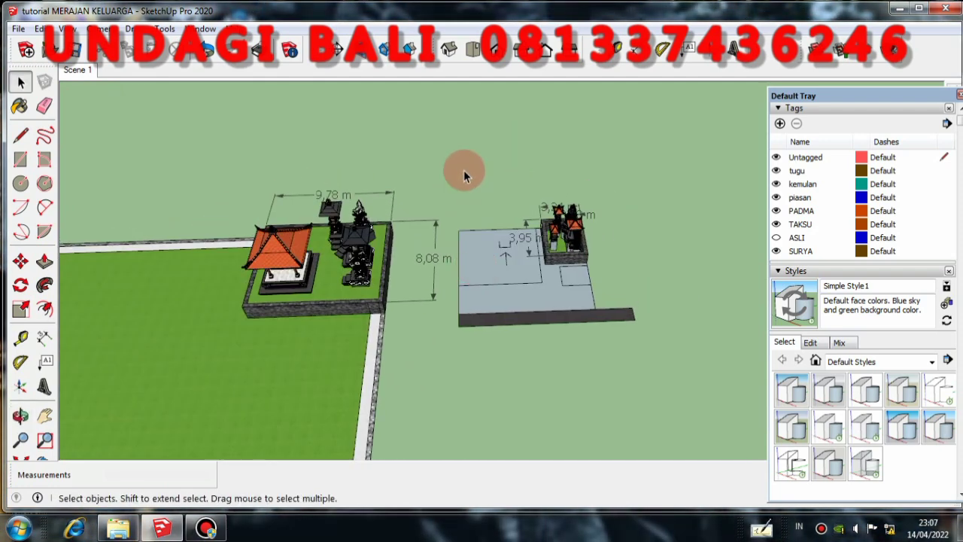
{"action": "scroll", "coordinate": [297, 295], "scroll_direction": "up", "scroll_amount": 3}
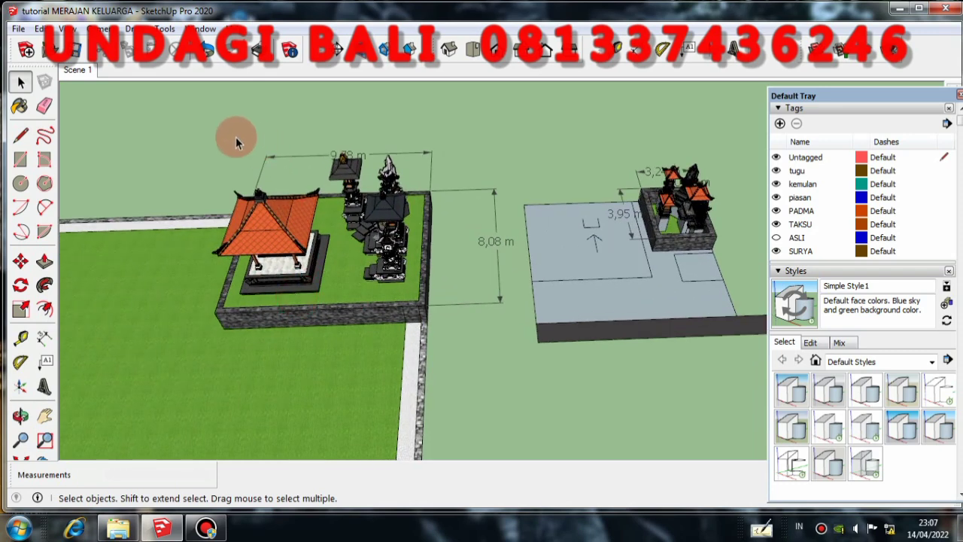
{"action": "scroll", "coordinate": [323, 188], "scroll_direction": "down", "scroll_amount": 3}
{"action": "middle_click_drag", "start_coordinate": [408, 250], "coordinate": [430, 284]}
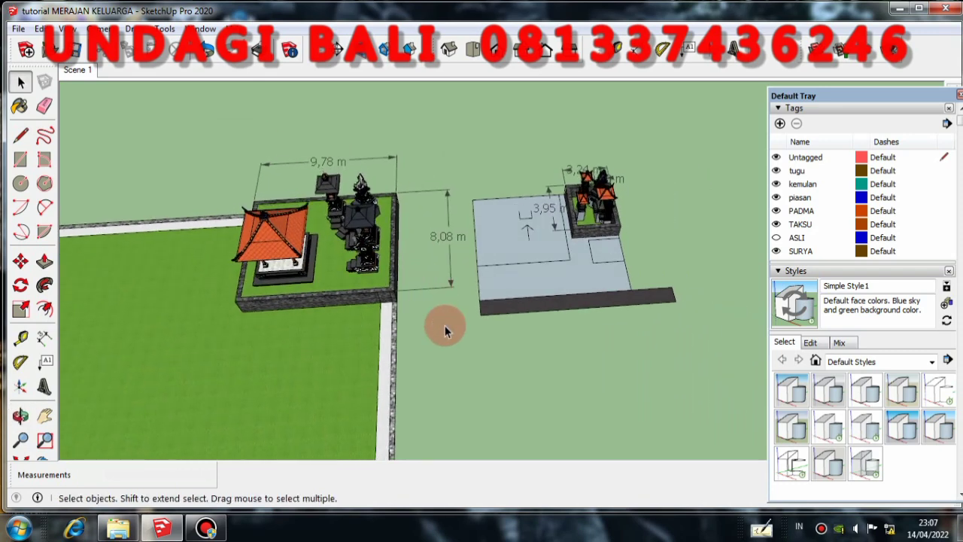
{"action": "middle_click_drag", "start_coordinate": [444, 325], "coordinate": [431, 224]}
{"action": "scroll", "coordinate": [509, 233], "scroll_direction": "up", "scroll_amount": 3}
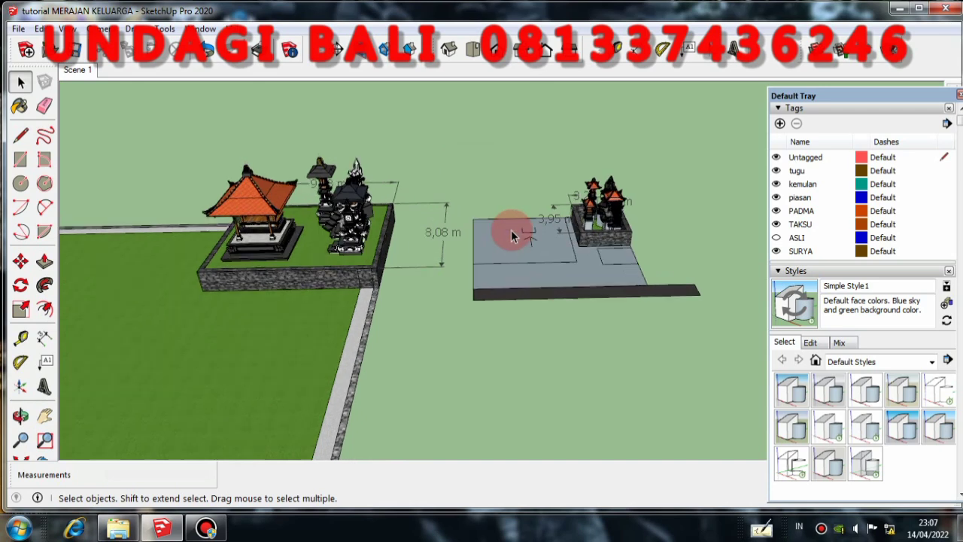
{"action": "scroll", "coordinate": [511, 235], "scroll_direction": "down", "scroll_amount": 3}
{"action": "middle_click_drag", "start_coordinate": [504, 251], "coordinate": [483, 164]}
{"action": "scroll", "coordinate": [481, 149], "scroll_direction": "down", "scroll_amount": 2}
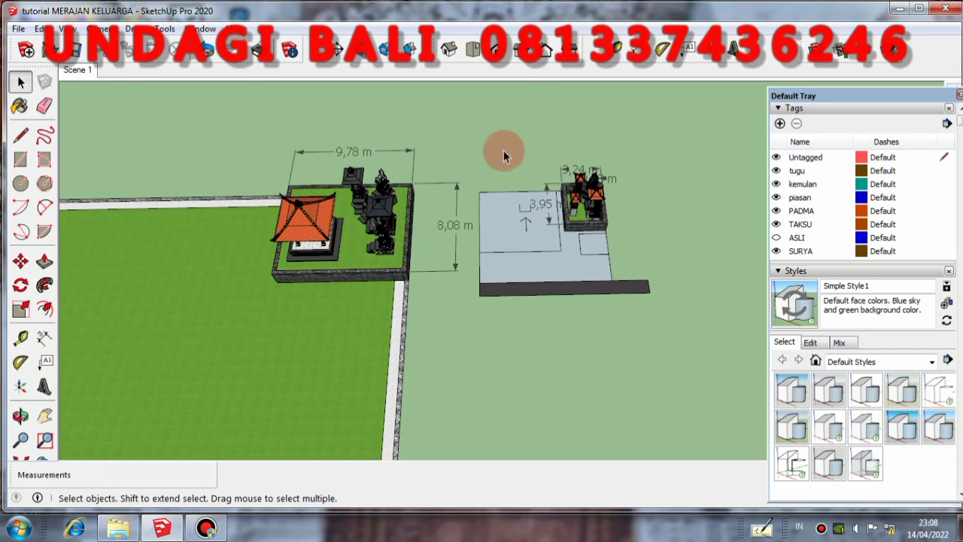
{"action": "middle_click_drag", "start_coordinate": [525, 233], "coordinate": [519, 156]}
{"action": "scroll", "coordinate": [415, 134], "scroll_direction": "up", "scroll_amount": 3}
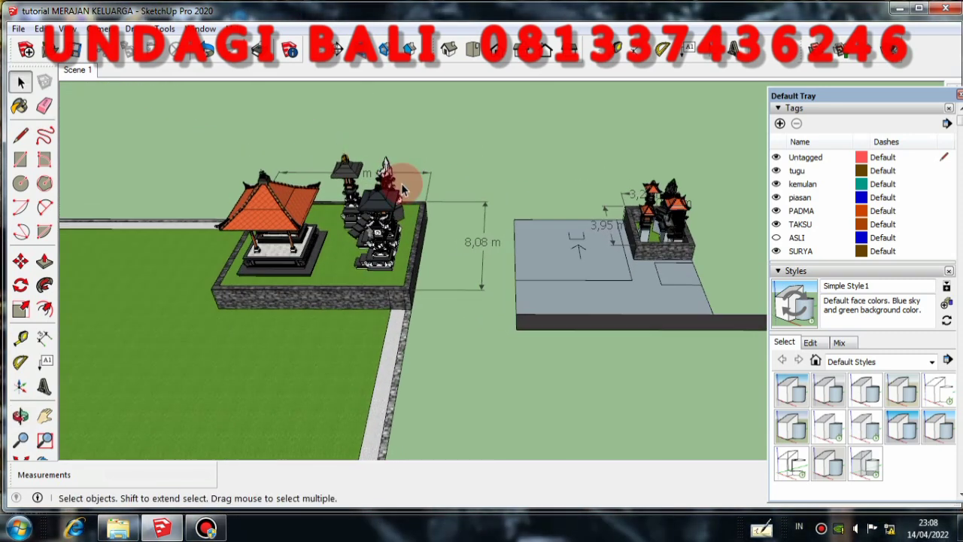
{"action": "scroll", "coordinate": [473, 174], "scroll_direction": "down", "scroll_amount": 3}
{"action": "middle_click_drag", "start_coordinate": [492, 200], "coordinate": [500, 240]}
{"action": "scroll", "coordinate": [509, 202], "scroll_direction": "down", "scroll_amount": 1}
{"action": "scroll", "coordinate": [617, 156], "scroll_direction": "up", "scroll_amount": 2}
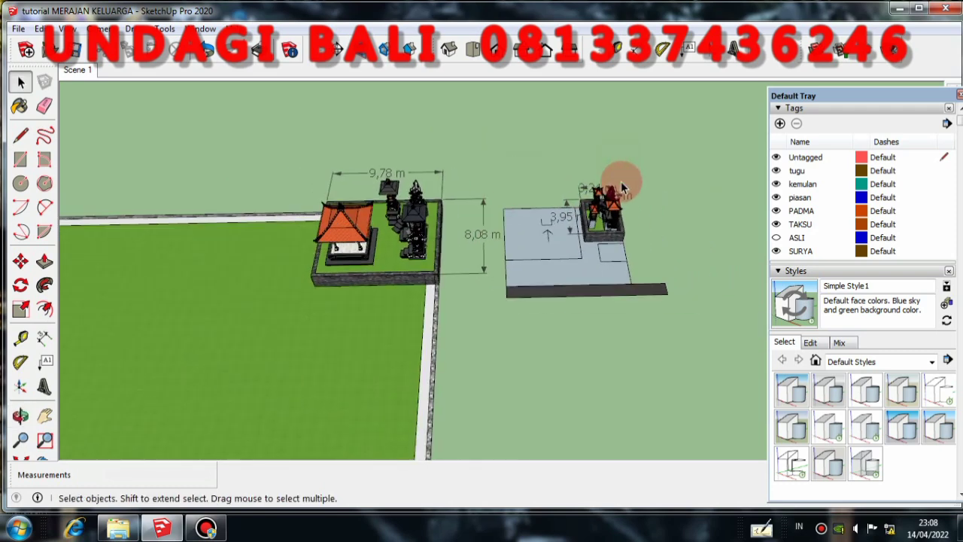
Step: Examine the small walled temple's size and position within its plot, next to the larger compound
{"action": "middle_click_drag", "start_coordinate": [631, 168], "coordinate": [641, 118]}
{"action": "scroll", "coordinate": [602, 261], "scroll_direction": "up", "scroll_amount": 2}
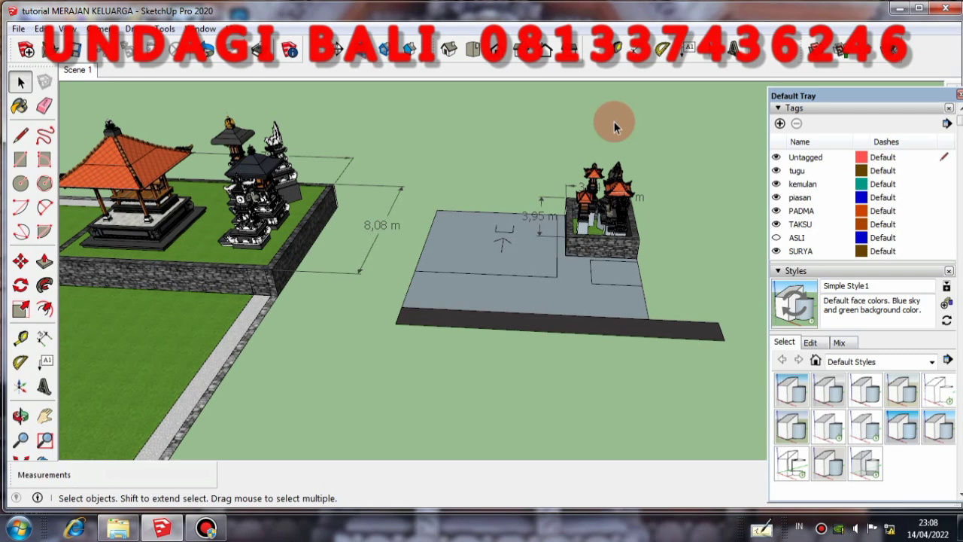
{"action": "middle_click_drag", "start_coordinate": [634, 185], "coordinate": [630, 213]}
{"action": "scroll", "coordinate": [572, 165], "scroll_direction": "up", "scroll_amount": 2}
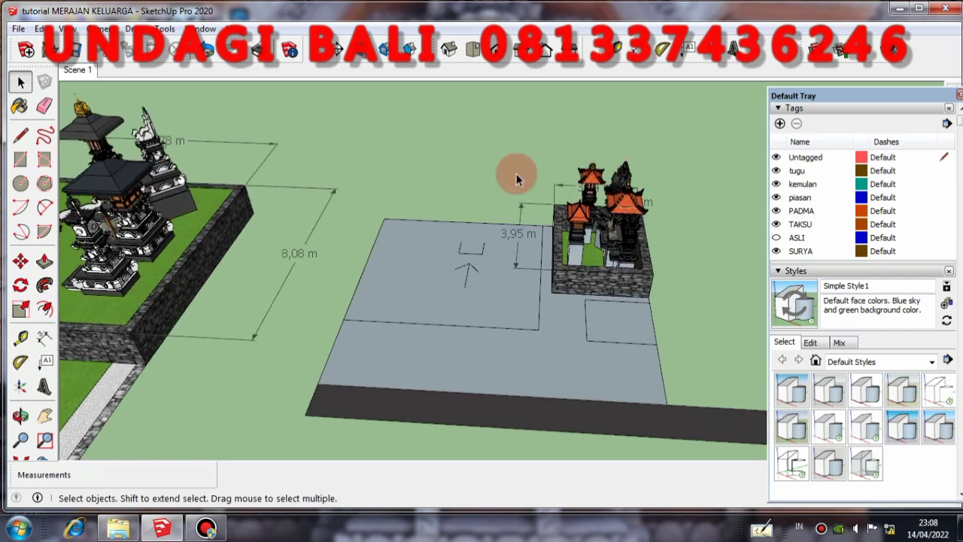
{"action": "scroll", "coordinate": [504, 188], "scroll_direction": "down", "scroll_amount": 2}
{"action": "middle_click_drag", "start_coordinate": [489, 203], "coordinate": [517, 160]}
{"action": "scroll", "coordinate": [480, 152], "scroll_direction": "up", "scroll_amount": 2}
{"action": "scroll", "coordinate": [481, 152], "scroll_direction": "down", "scroll_amount": 3}
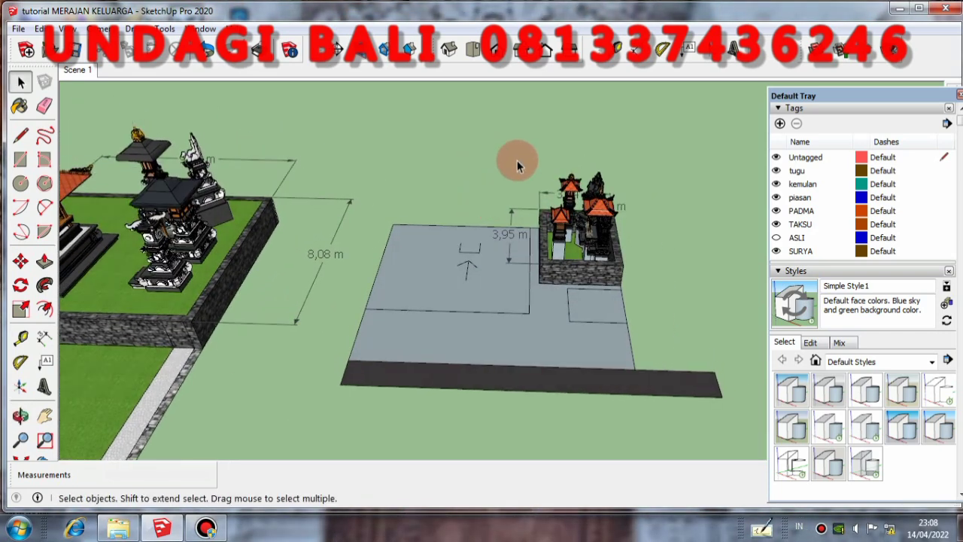
Step: Examine the larger compound and the small family temple plot together, comparing their footprints from an oblique and a steeper angle
{"action": "scroll", "coordinate": [639, 180], "scroll_direction": "down", "scroll_amount": 2}
{"action": "mouse_move", "coordinate": [639, 185]}
{"action": "middle_mouse_down"}
{"action": "mouse_move", "coordinate": [639, 193]}
{"action": "mouse_move", "coordinate": [646, 168]}
{"action": "middle_mouse_up"}
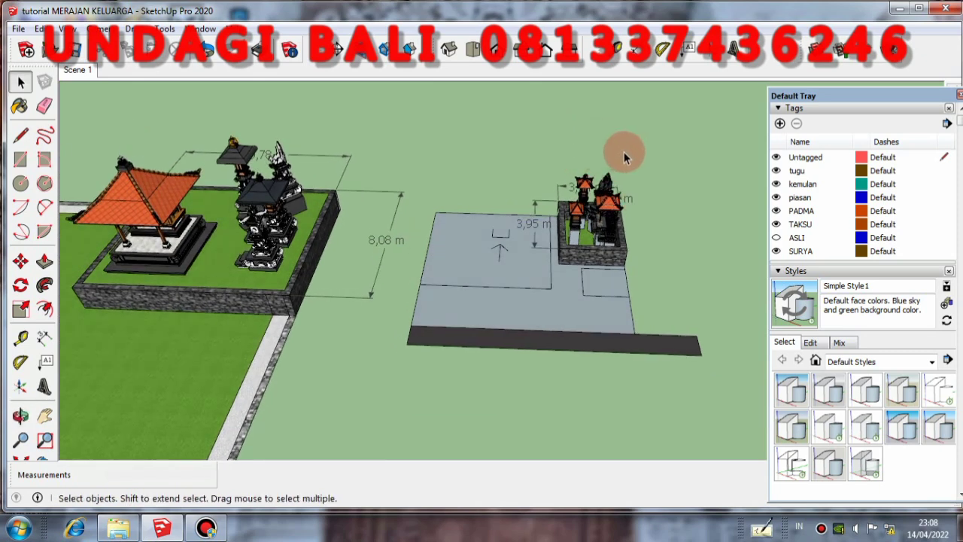
{"action": "scroll", "coordinate": [621, 155], "scroll_direction": "down", "scroll_amount": 1}
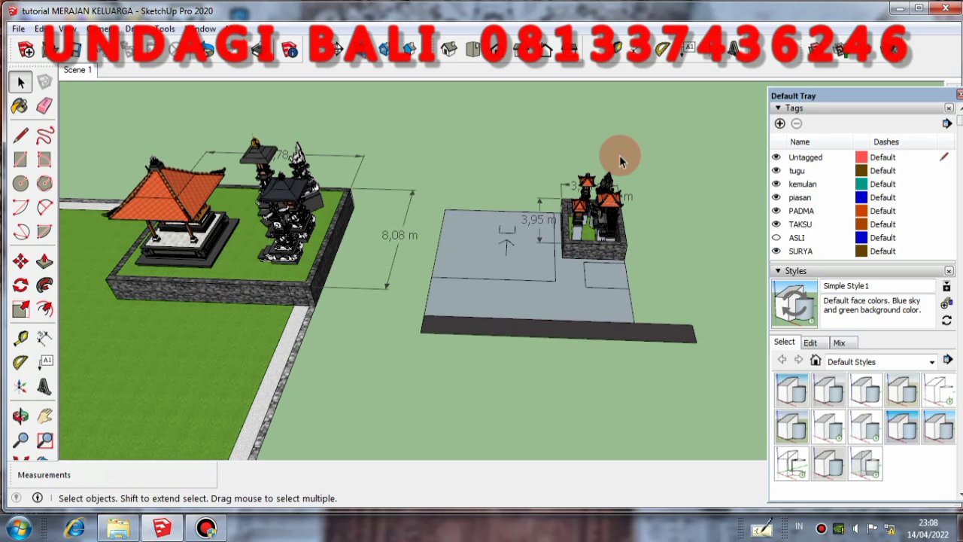
{"action": "scroll", "coordinate": [620, 160], "scroll_direction": "down", "scroll_amount": 1}
{"action": "middle_click_drag", "start_coordinate": [598, 169], "coordinate": [528, 173]}
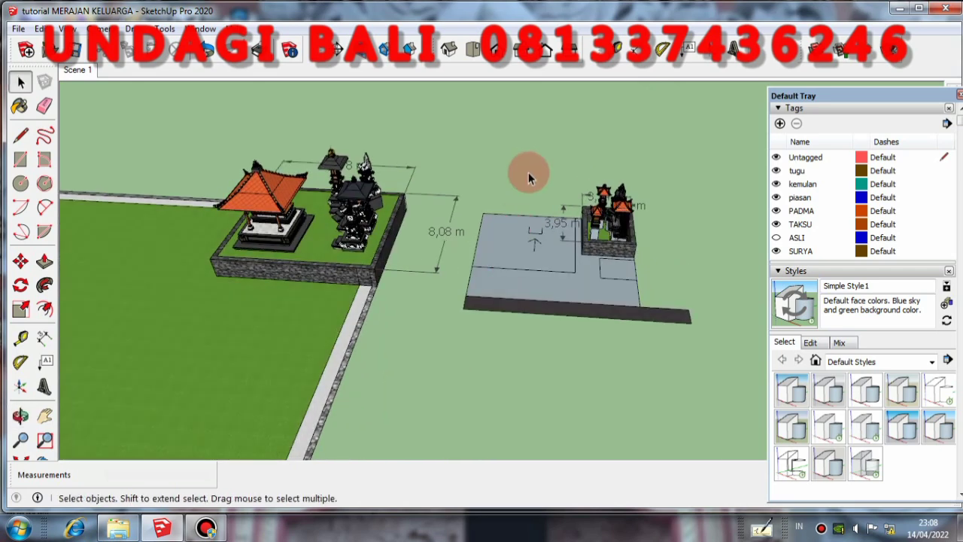
{"action": "scroll", "coordinate": [628, 248], "scroll_direction": "up", "scroll_amount": 3}
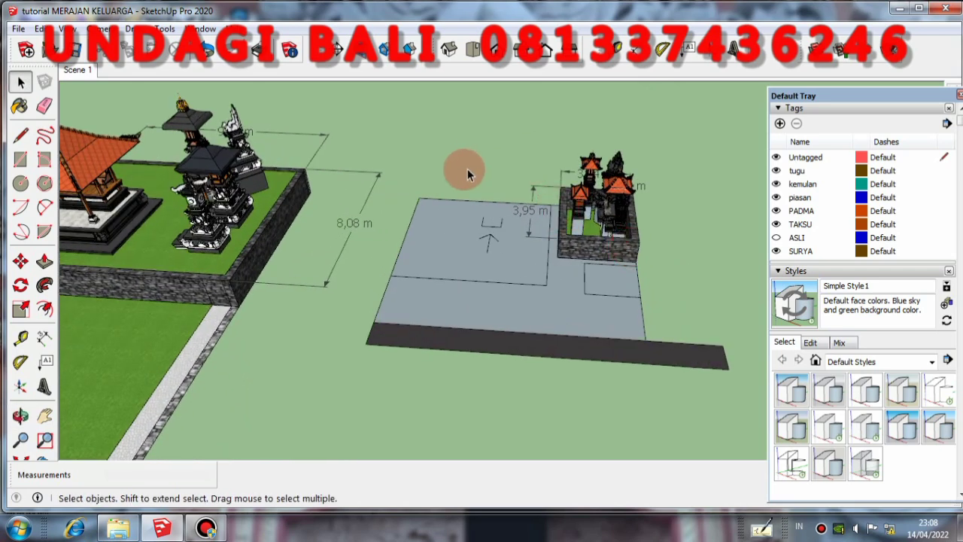
{"action": "middle_click_drag", "start_coordinate": [468, 168], "coordinate": [507, 158]}
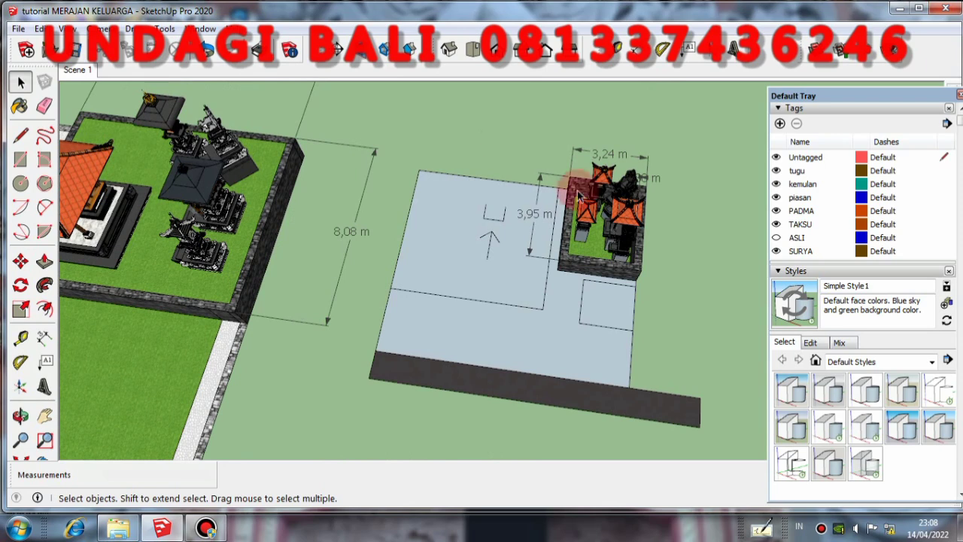
Step: Inspect the small temple's shrines and stone wall up close from the front, the side and behind
{"action": "scroll", "coordinate": [632, 174], "scroll_direction": "up", "scroll_amount": 2}
{"action": "scroll", "coordinate": [610, 130], "scroll_direction": "up", "scroll_amount": 2}
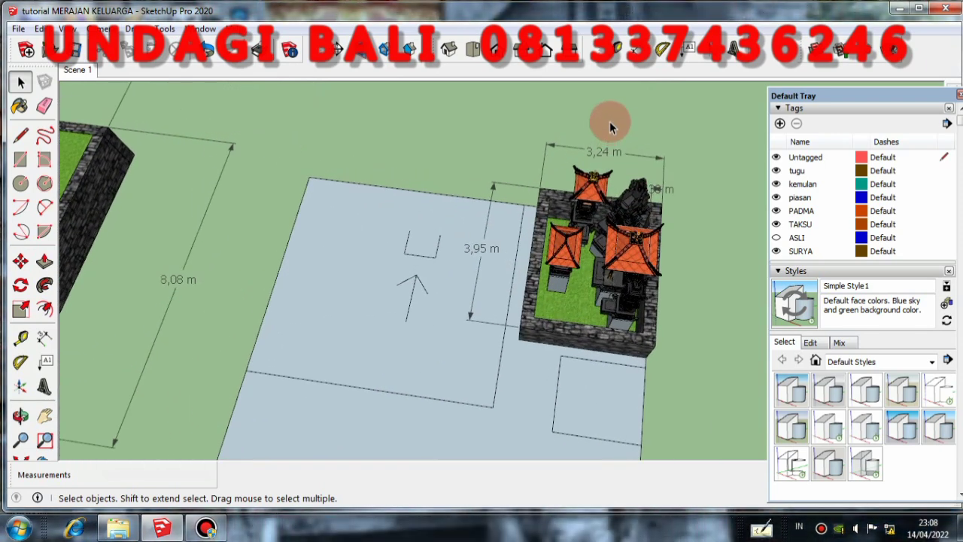
{"action": "middle_click_drag", "start_coordinate": [531, 185], "coordinate": [577, 148]}
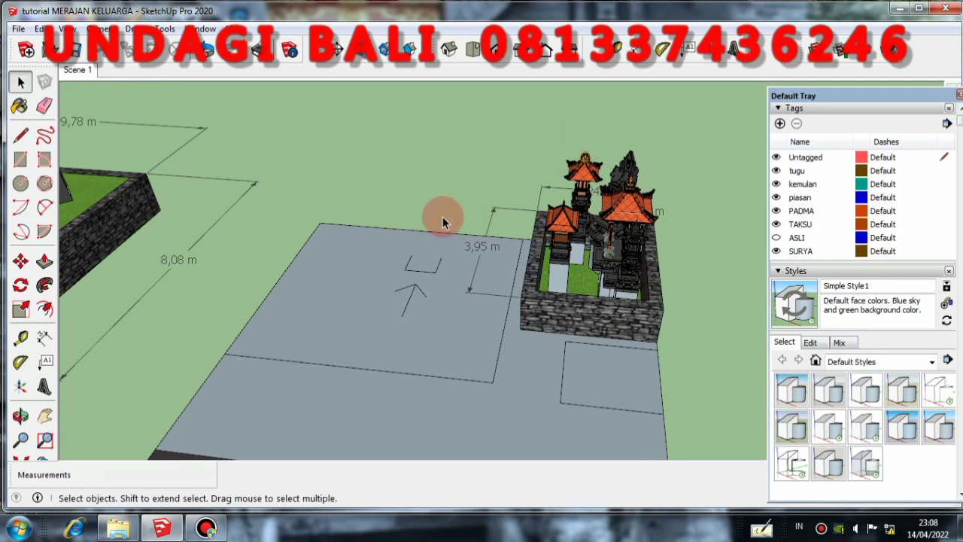
{"action": "scroll", "coordinate": [444, 222], "scroll_direction": "down", "scroll_amount": 3}
{"action": "scroll", "coordinate": [529, 256], "scroll_direction": "up", "scroll_amount": 3}
{"action": "middle_click_drag", "start_coordinate": [493, 200], "coordinate": [342, 308]}
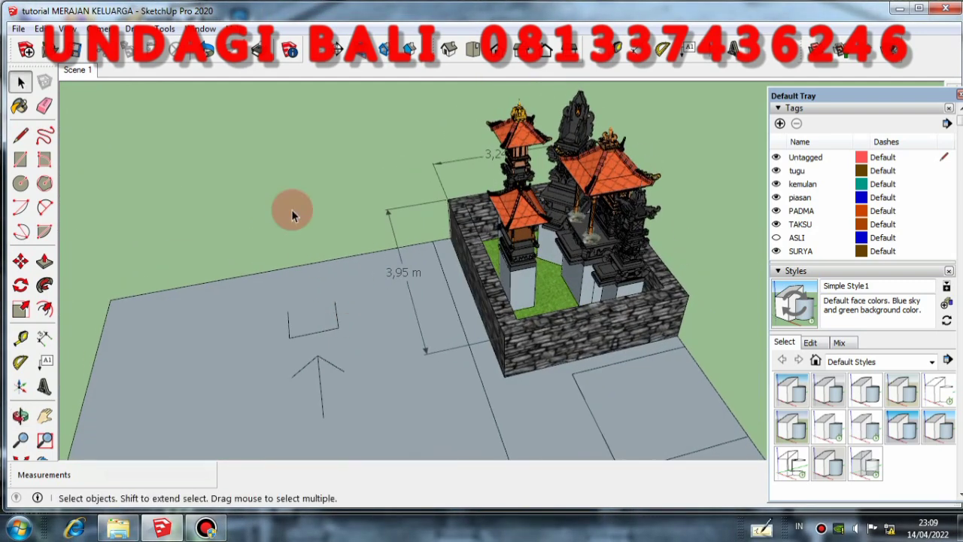
{"action": "middle_click_drag", "start_coordinate": [292, 209], "coordinate": [380, 139]}
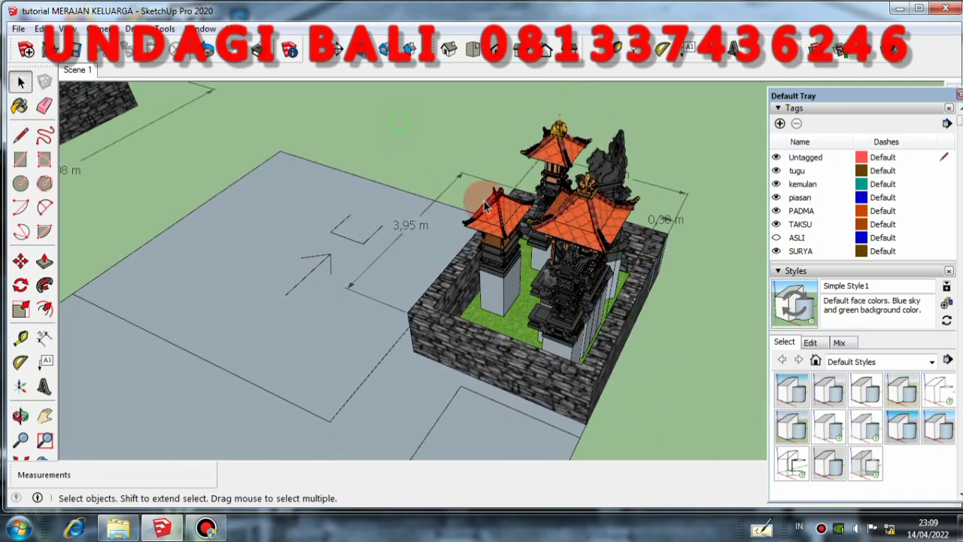
{"action": "scroll", "coordinate": [574, 297], "scroll_direction": "up", "scroll_amount": 3}
{"action": "middle_click_drag", "start_coordinate": [574, 296], "coordinate": [279, 253]}
{"action": "scroll", "coordinate": [482, 277], "scroll_direction": "up", "scroll_amount": 3}
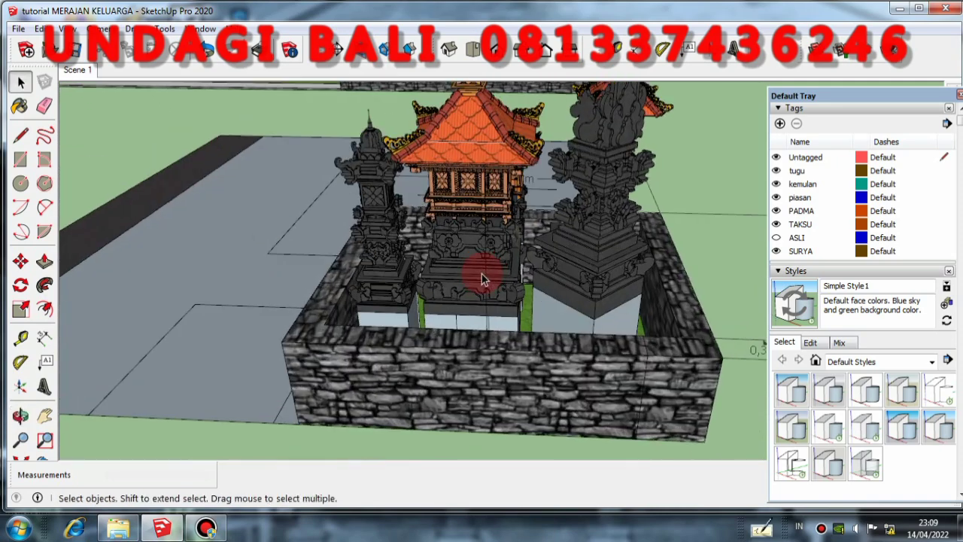
{"action": "scroll", "coordinate": [482, 274], "scroll_direction": "up", "scroll_amount": 2}
{"action": "middle_click_drag", "start_coordinate": [469, 279], "coordinate": [287, 151]}
{"action": "scroll", "coordinate": [363, 309], "scroll_direction": "down", "scroll_amount": 3}
{"action": "scroll", "coordinate": [369, 209], "scroll_direction": "down", "scroll_amount": 3}
{"action": "middle_click_drag", "start_coordinate": [369, 209], "coordinate": [361, 241]}
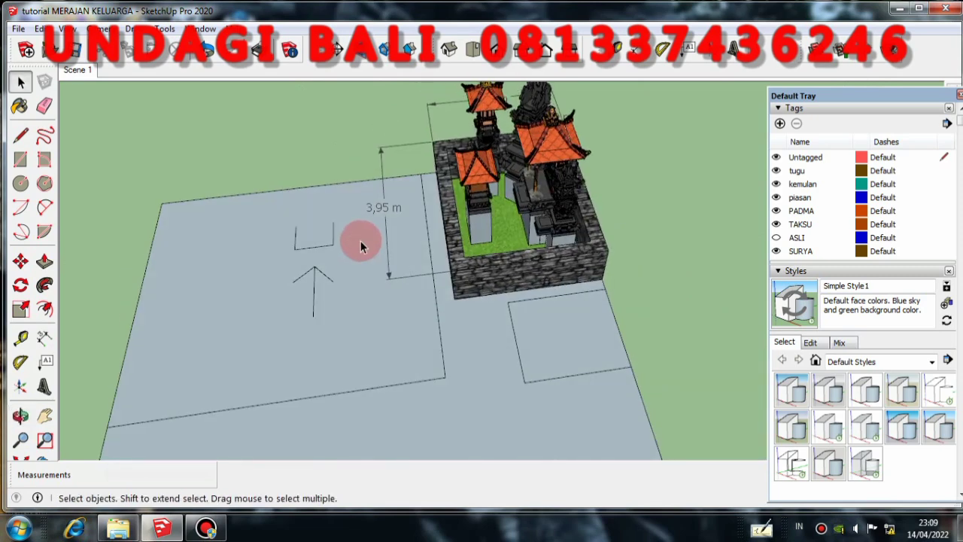
Step: Examine the small temple's placement in the plot corner and the free space between its shrines from raised angles
{"action": "middle_click_drag", "start_coordinate": [678, 182], "coordinate": [547, 211]}
{"action": "scroll", "coordinate": [547, 211], "scroll_direction": "down", "scroll_amount": 2}
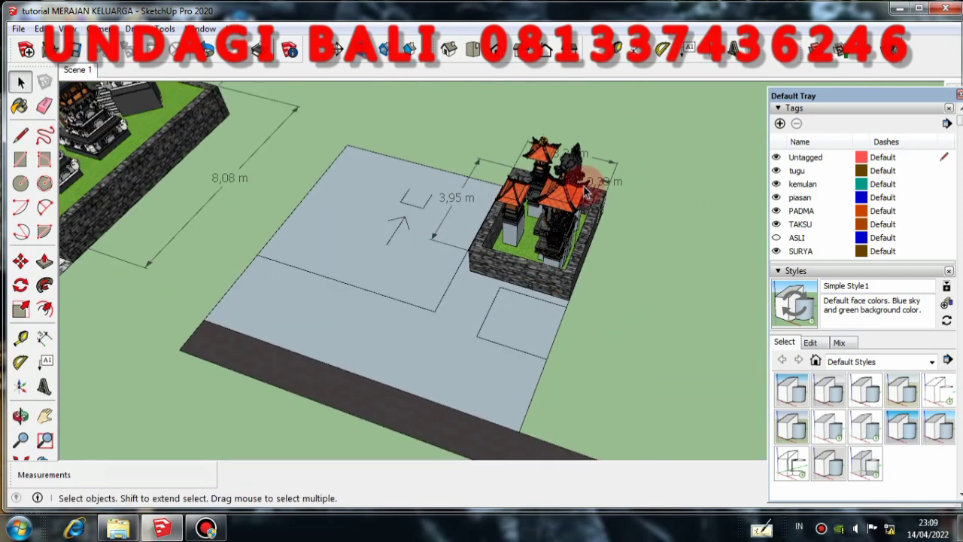
{"action": "scroll", "coordinate": [558, 197], "scroll_direction": "up", "scroll_amount": 2}
{"action": "middle_click_drag", "start_coordinate": [566, 174], "coordinate": [637, 269]}
{"action": "scroll", "coordinate": [635, 295], "scroll_direction": "down", "scroll_amount": 2}
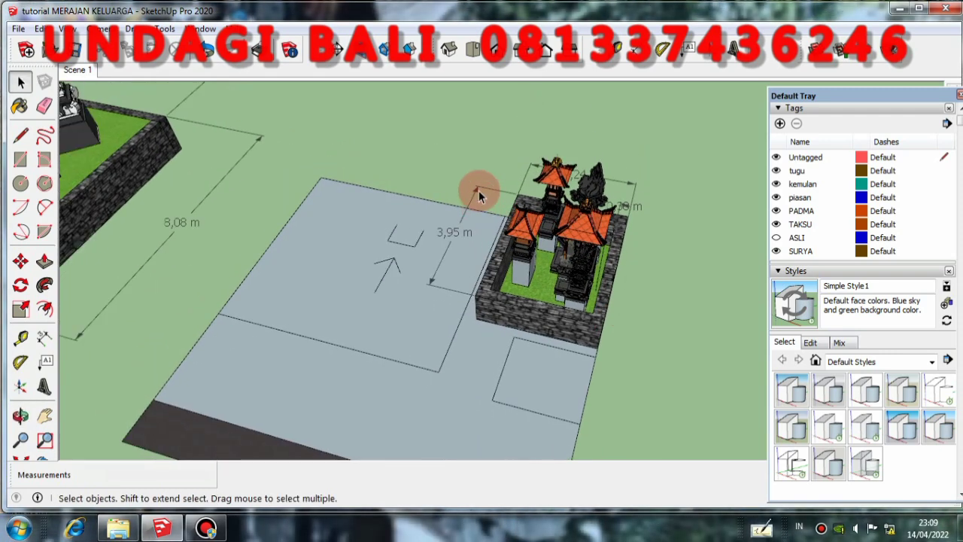
{"action": "middle_click_drag", "start_coordinate": [454, 138], "coordinate": [485, 150]}
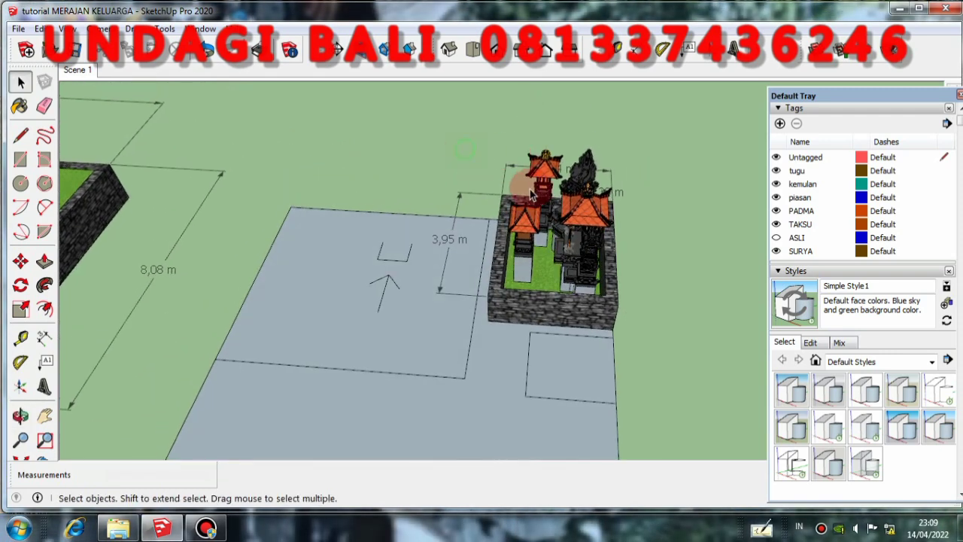
{"action": "scroll", "coordinate": [531, 194], "scroll_direction": "up", "scroll_amount": 2}
{"action": "scroll", "coordinate": [531, 194], "scroll_direction": "down", "scroll_amount": 2}
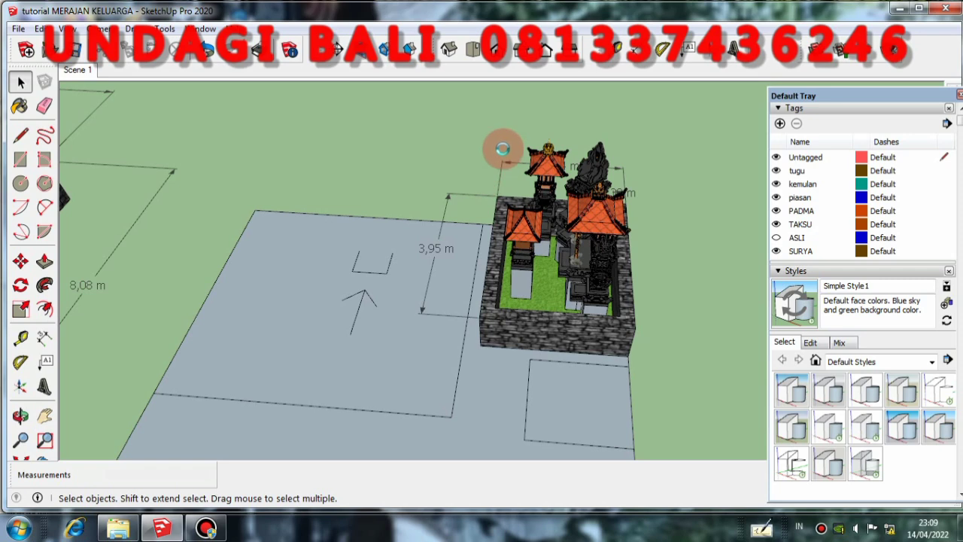
{"action": "scroll", "coordinate": [481, 134], "scroll_direction": "up", "scroll_amount": 1}
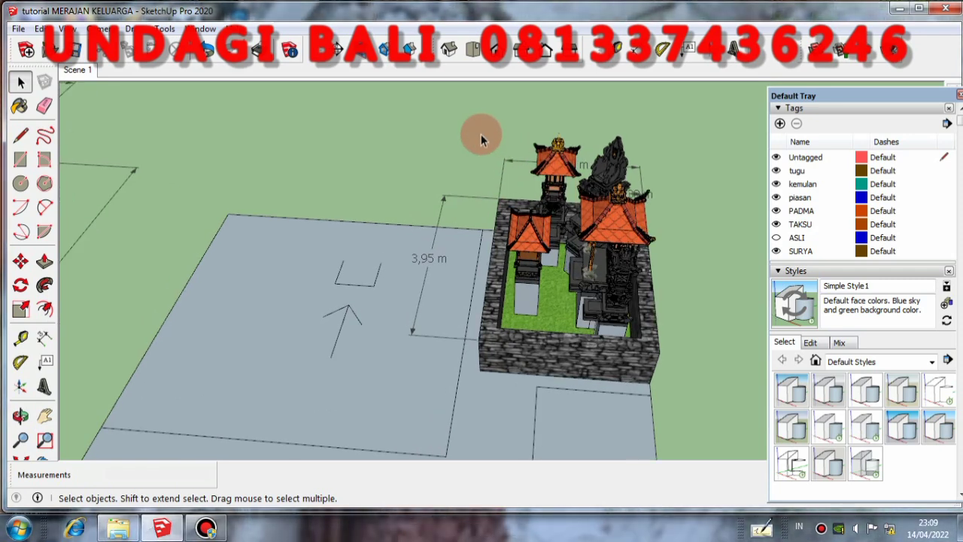
{"action": "middle_click_drag", "start_coordinate": [497, 166], "coordinate": [444, 149]}
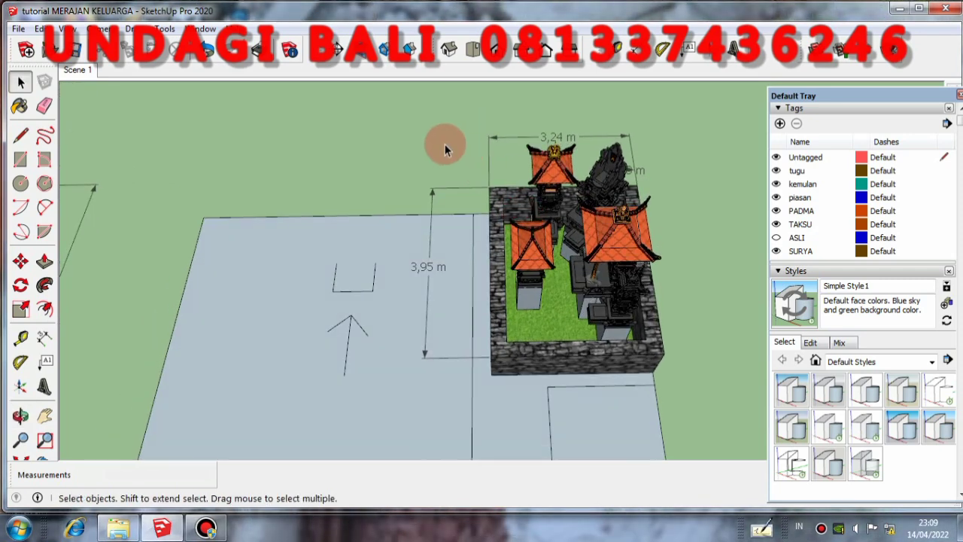
{"action": "scroll", "coordinate": [561, 176], "scroll_direction": "up", "scroll_amount": 2}
{"action": "scroll", "coordinate": [670, 236], "scroll_direction": "down", "scroll_amount": 3}
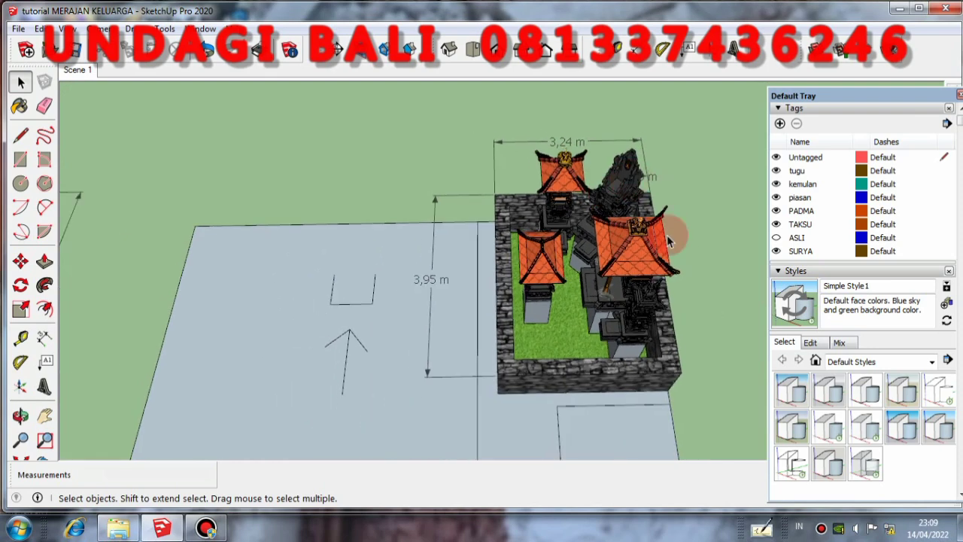
Step: Examine the larger temple compound's pavilion, shrines and raised stone base from above and from a low angle
{"action": "scroll", "coordinate": [696, 159], "scroll_direction": "down", "scroll_amount": 2}
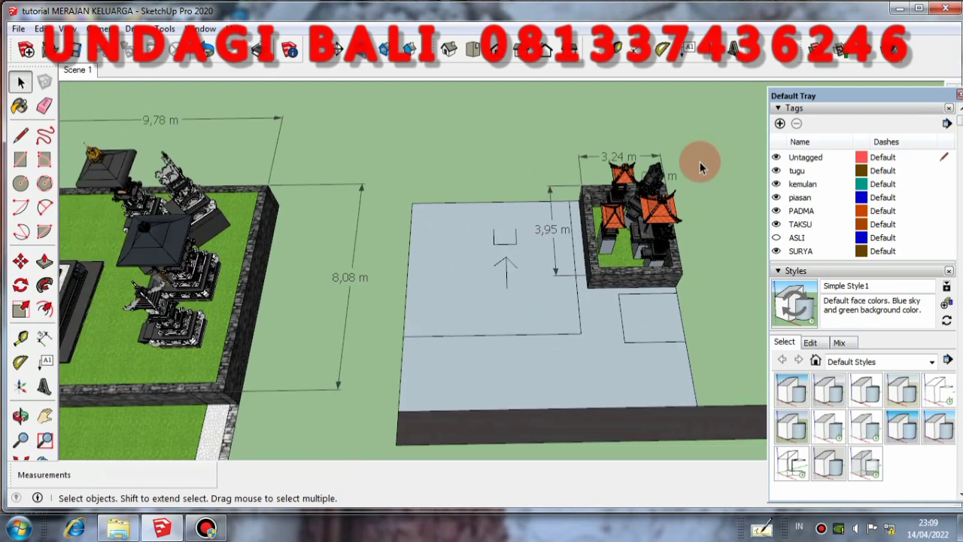
{"action": "scroll", "coordinate": [699, 161], "scroll_direction": "down", "scroll_amount": 2}
{"action": "scroll", "coordinate": [430, 211], "scroll_direction": "up", "scroll_amount": 1}
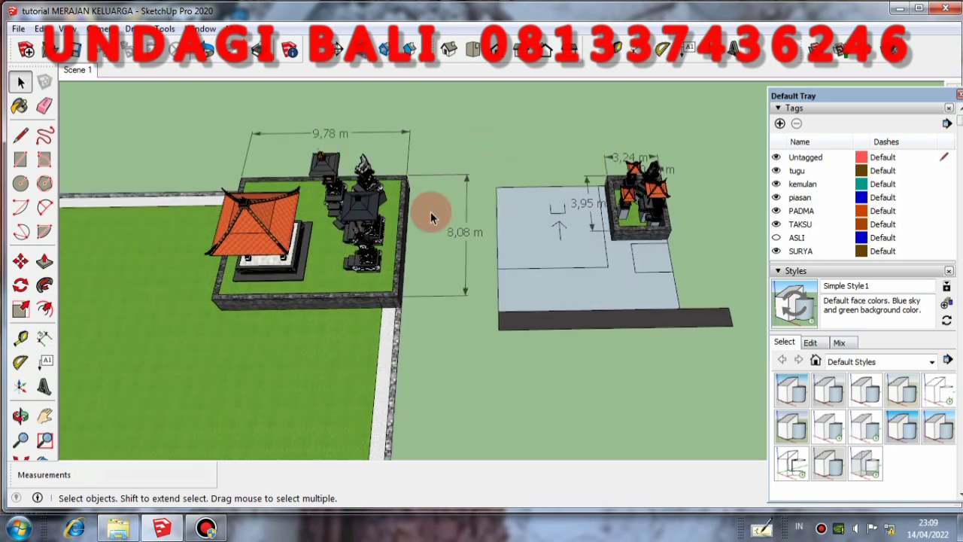
{"action": "scroll", "coordinate": [202, 221], "scroll_direction": "up", "scroll_amount": 2}
{"action": "middle_click_drag", "start_coordinate": [202, 220], "coordinate": [271, 123]}
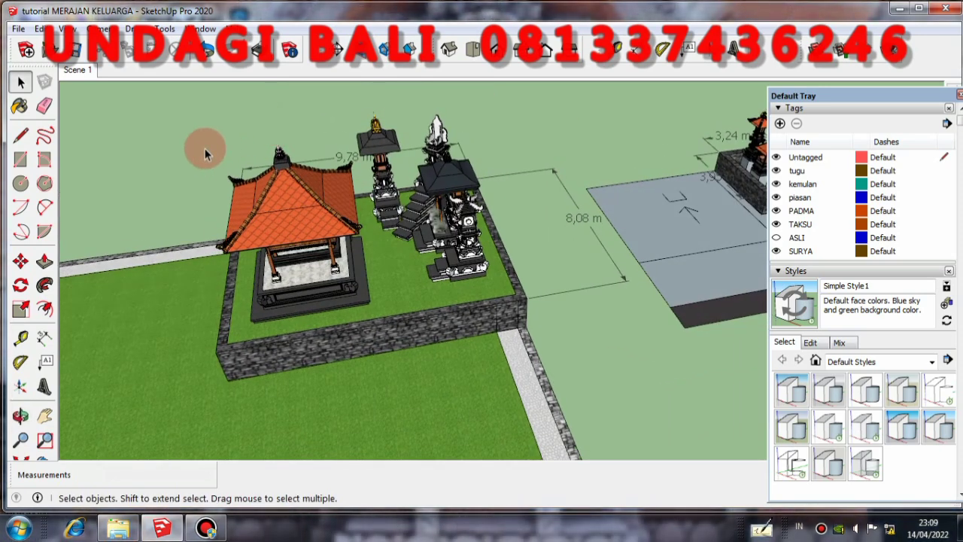
{"action": "middle_click_drag", "start_coordinate": [321, 284], "coordinate": [313, 265]}
{"action": "scroll", "coordinate": [339, 110], "scroll_direction": "up", "scroll_amount": 3}
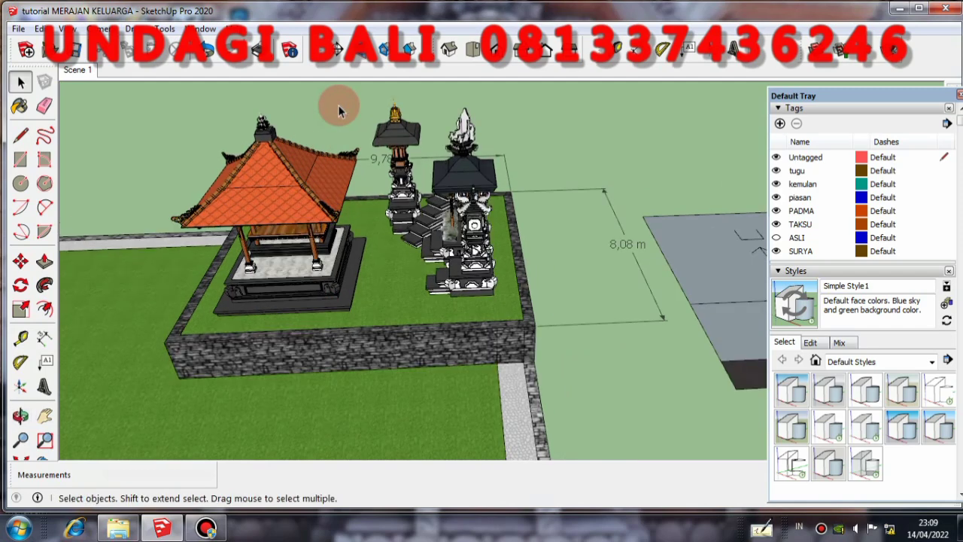
{"action": "scroll", "coordinate": [393, 155], "scroll_direction": "up", "scroll_amount": 2}
{"action": "middle_click_drag", "start_coordinate": [413, 249], "coordinate": [398, 164]}
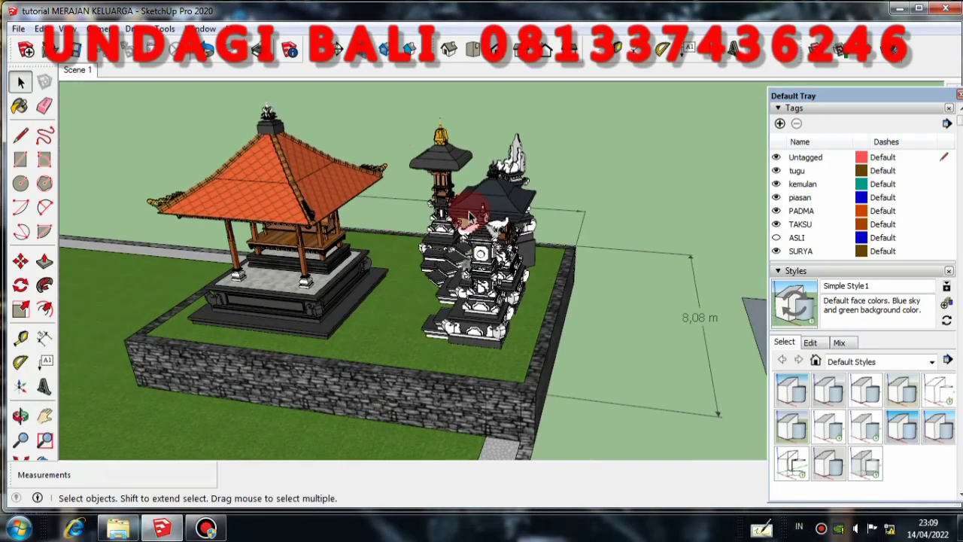
{"action": "scroll", "coordinate": [404, 196], "scroll_direction": "down", "scroll_amount": 3}
{"action": "middle_click_drag", "start_coordinate": [405, 197], "coordinate": [440, 174]}
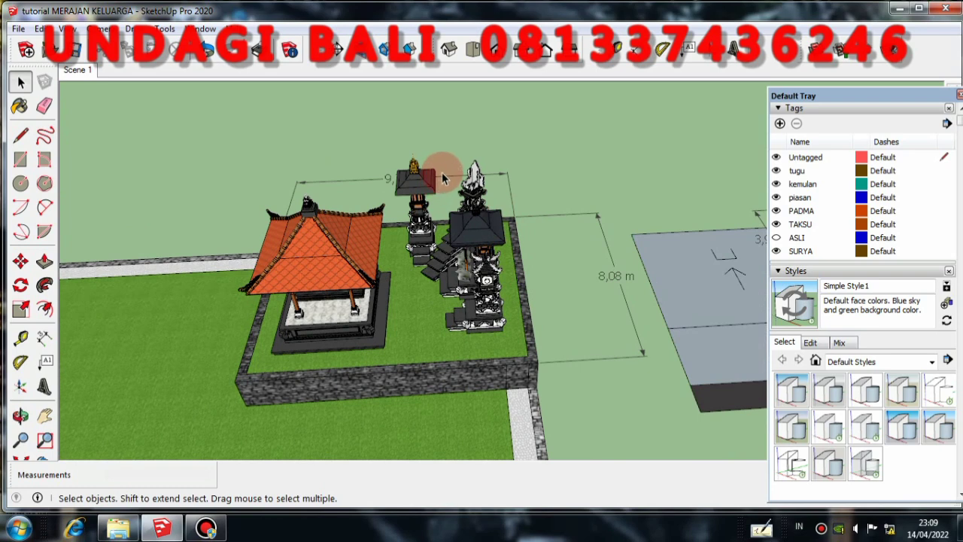
Step: Compare the overall scale of both temple sites in a wide view, alternating between low and high viewing angles
{"action": "scroll", "coordinate": [466, 120], "scroll_direction": "down", "scroll_amount": 3}
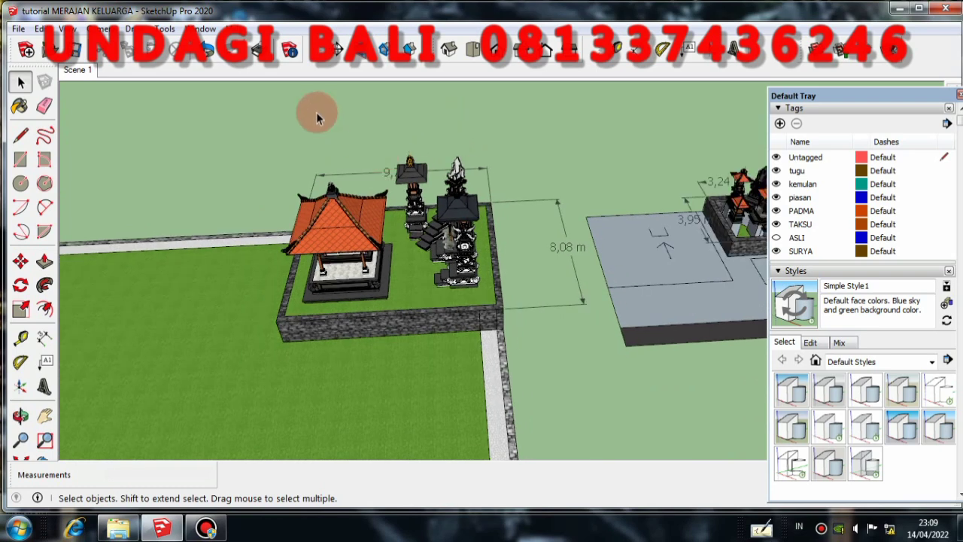
{"action": "scroll", "coordinate": [318, 167], "scroll_direction": "down", "scroll_amount": 3}
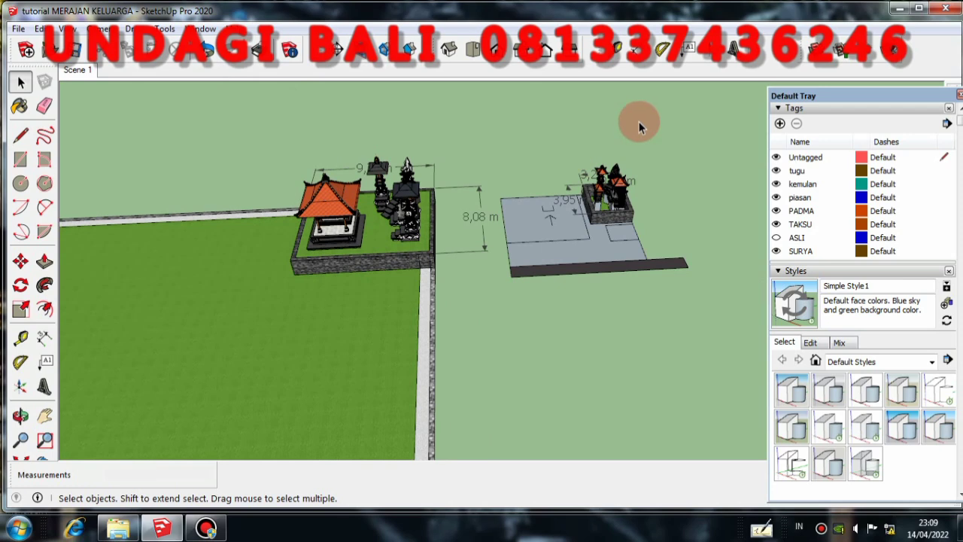
{"action": "mouse_move", "coordinate": [470, 143]}
{"action": "middle_mouse_down"}
{"action": "mouse_move", "coordinate": [481, 155]}
{"action": "mouse_move", "coordinate": [477, 123]}
{"action": "mouse_move", "coordinate": [476, 131]}
{"action": "middle_mouse_up"}
{"action": "middle_click_drag", "start_coordinate": [461, 268], "coordinate": [518, 301]}
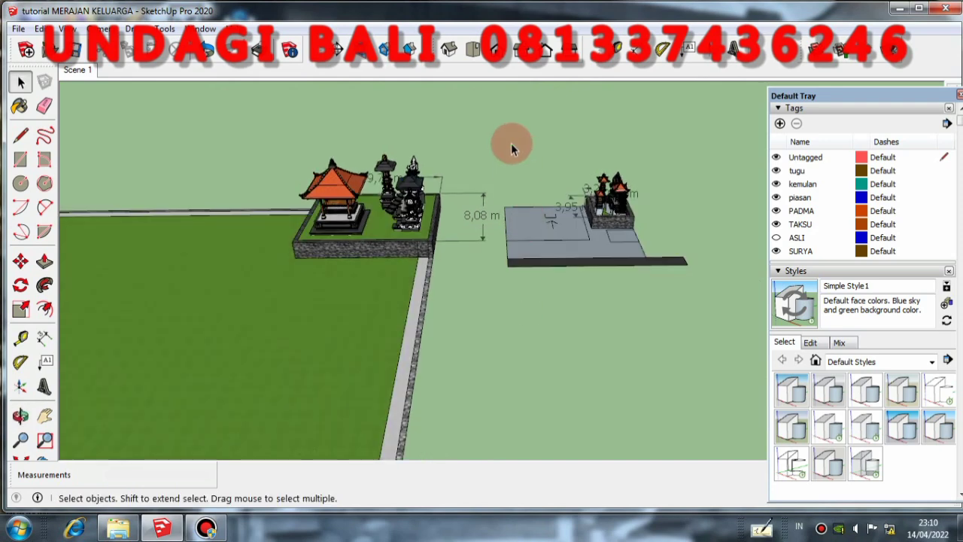
{"action": "middle_click_drag", "start_coordinate": [511, 133], "coordinate": [483, 143]}
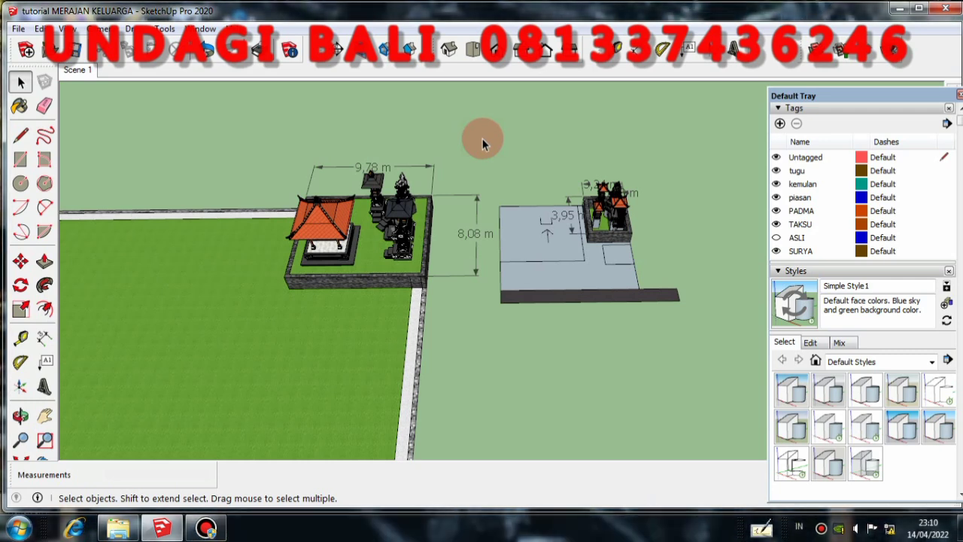
{"action": "middle_click_drag", "start_coordinate": [534, 150], "coordinate": [502, 155]}
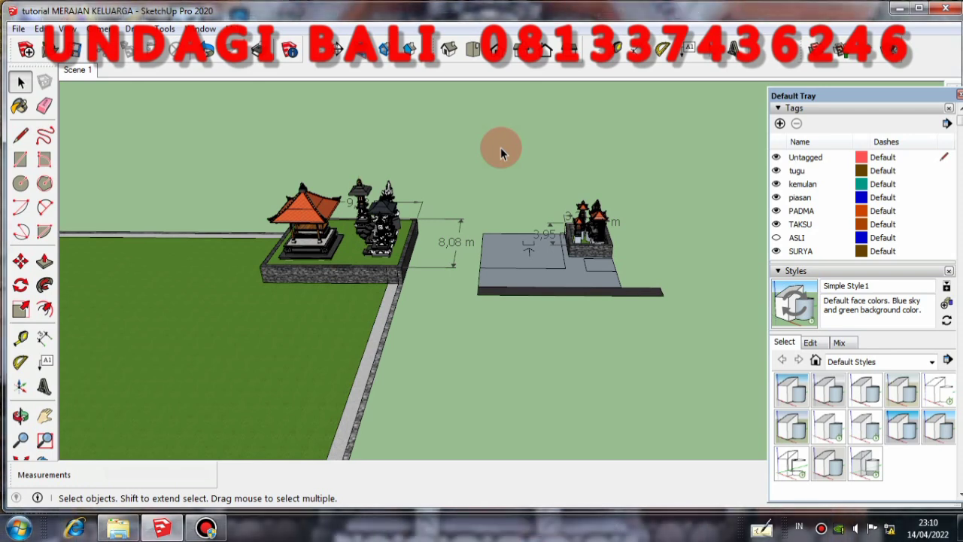
{"action": "middle_click_drag", "start_coordinate": [520, 173], "coordinate": [472, 254]}
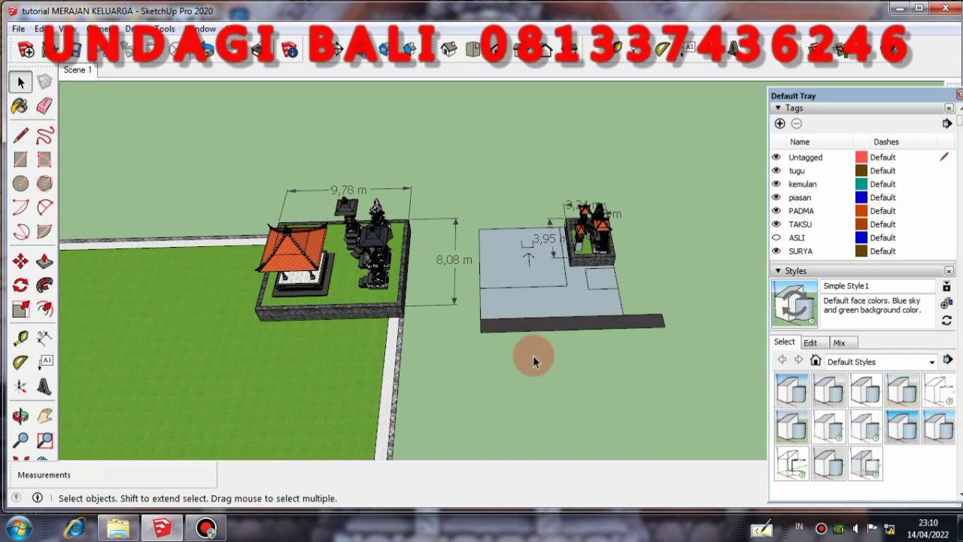
{"action": "middle_click_drag", "start_coordinate": [531, 374], "coordinate": [515, 271]}
{"action": "middle_click_drag", "start_coordinate": [557, 332], "coordinate": [517, 198]}
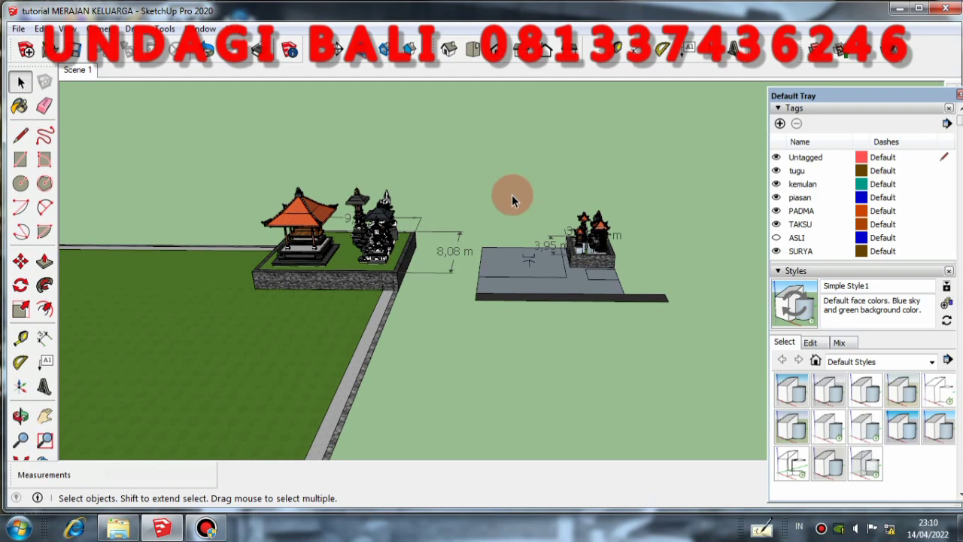
{"action": "middle_click_drag", "start_coordinate": [510, 195], "coordinate": [516, 263]}
{"action": "scroll", "coordinate": [511, 158], "scroll_direction": "up", "scroll_amount": 2}
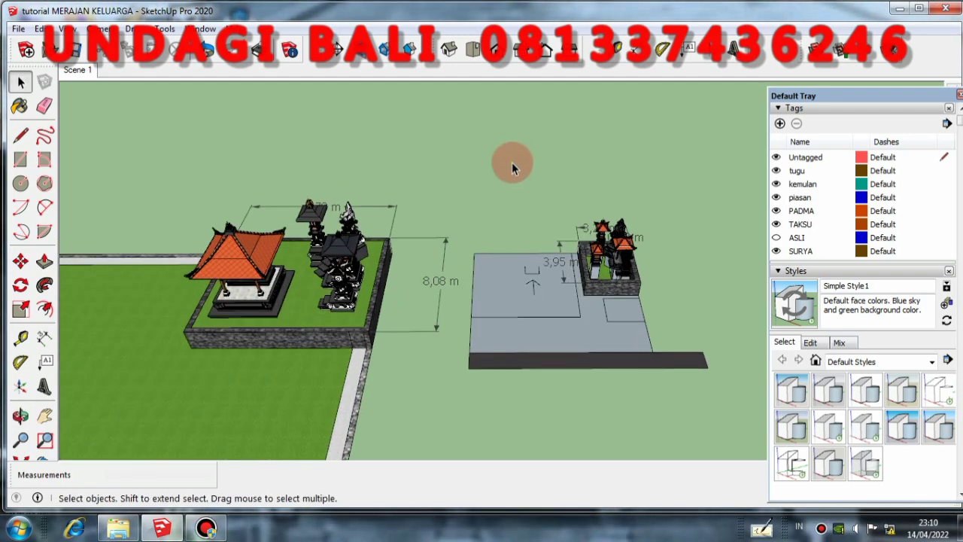
{"action": "scroll", "coordinate": [512, 165], "scroll_direction": "down", "scroll_amount": 2}
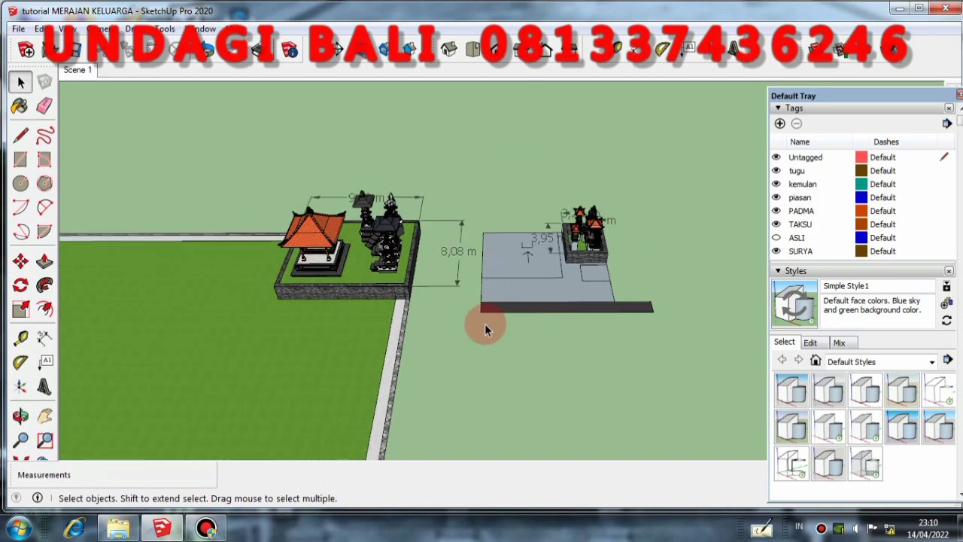
{"action": "middle_click_drag", "start_coordinate": [486, 325], "coordinate": [492, 197]}
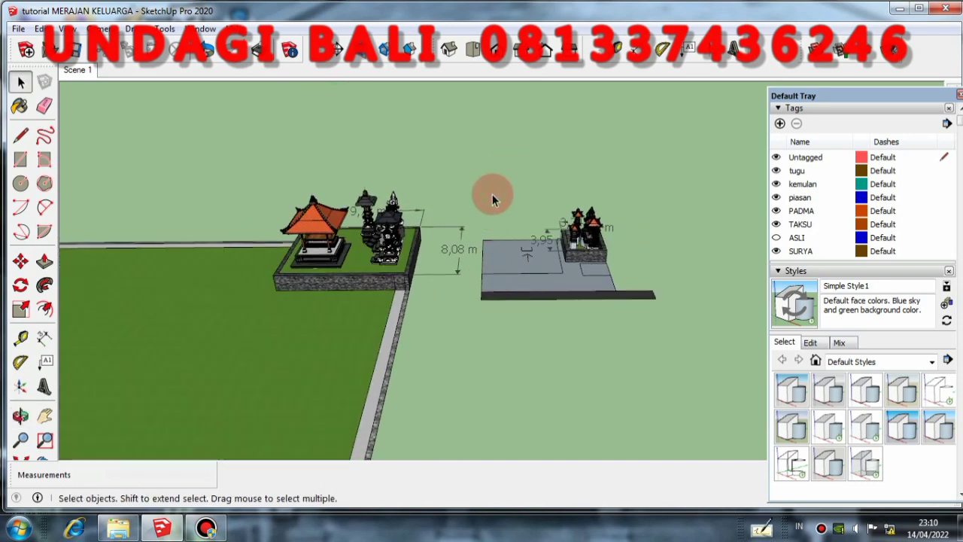
{"action": "scroll", "coordinate": [492, 197], "scroll_direction": "up", "scroll_amount": 2}
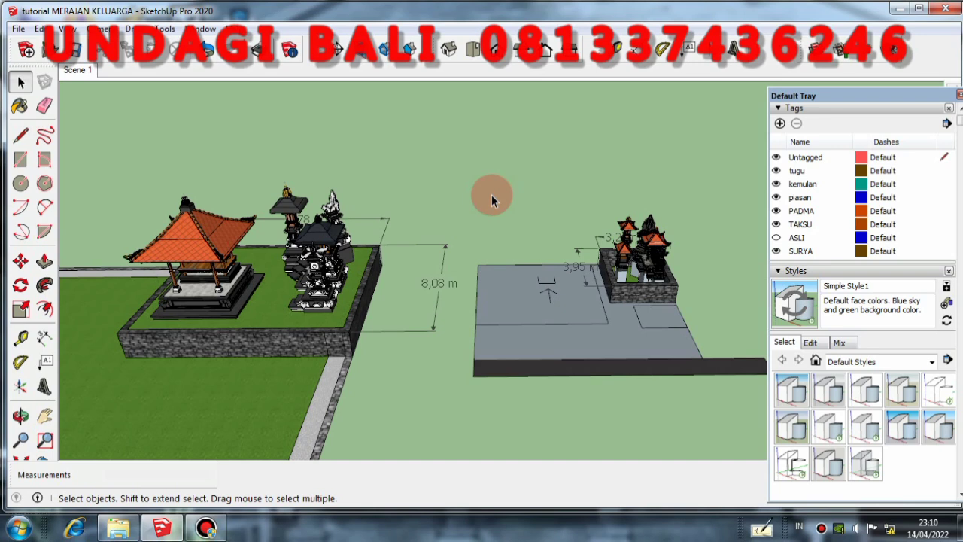
{"action": "scroll", "coordinate": [491, 197], "scroll_direction": "down", "scroll_amount": 1}
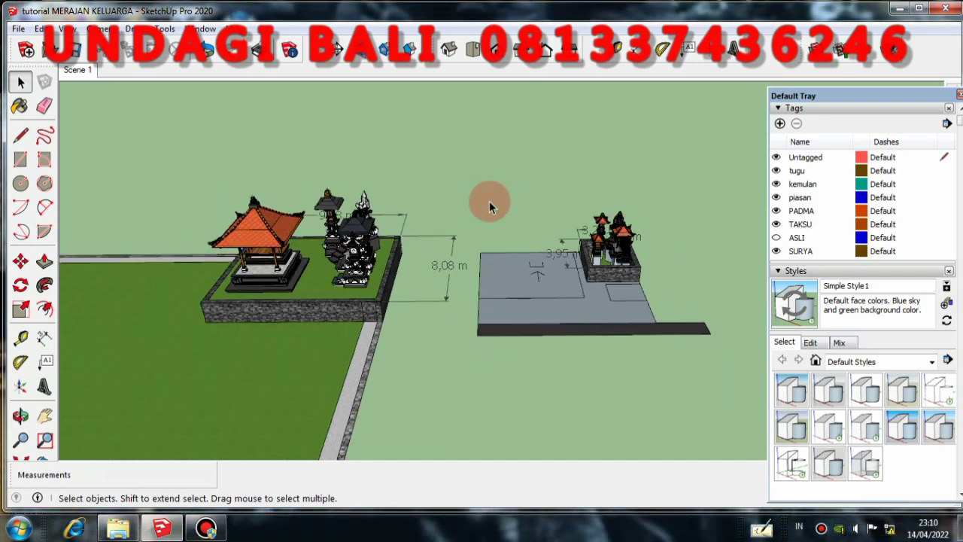